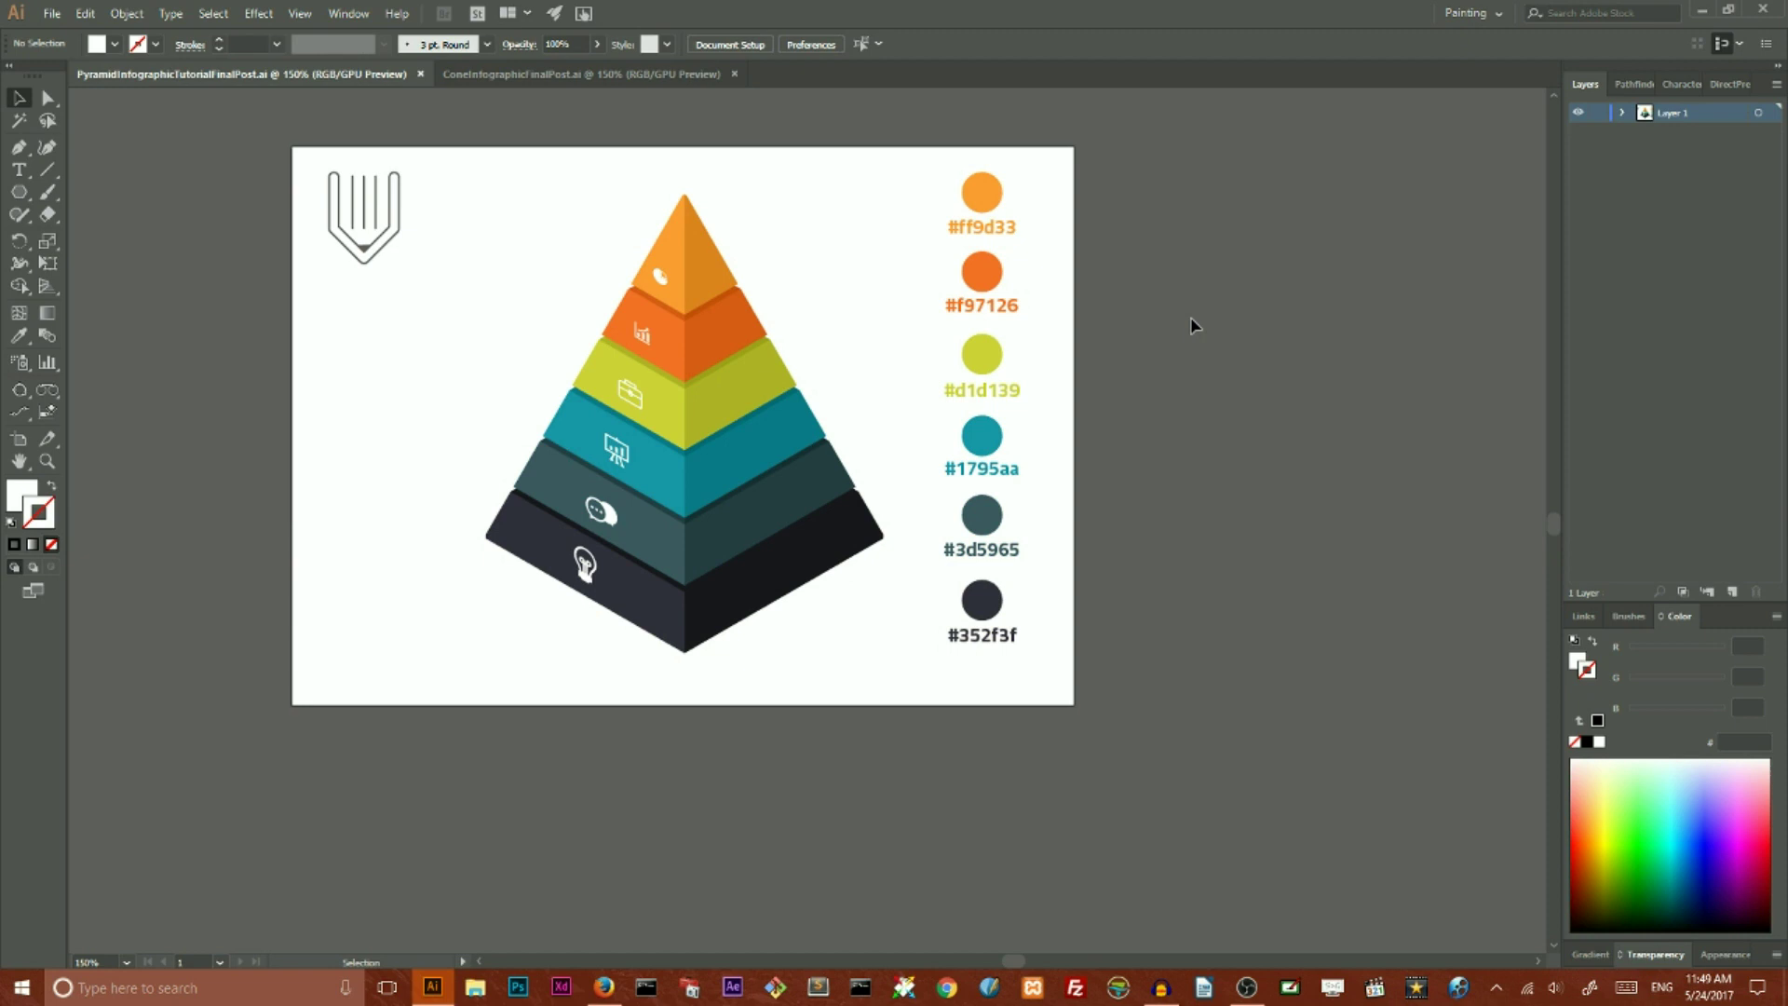
- Compare the cone and pyramid infographic documents and browse the 3D effects list
click(524, 75)
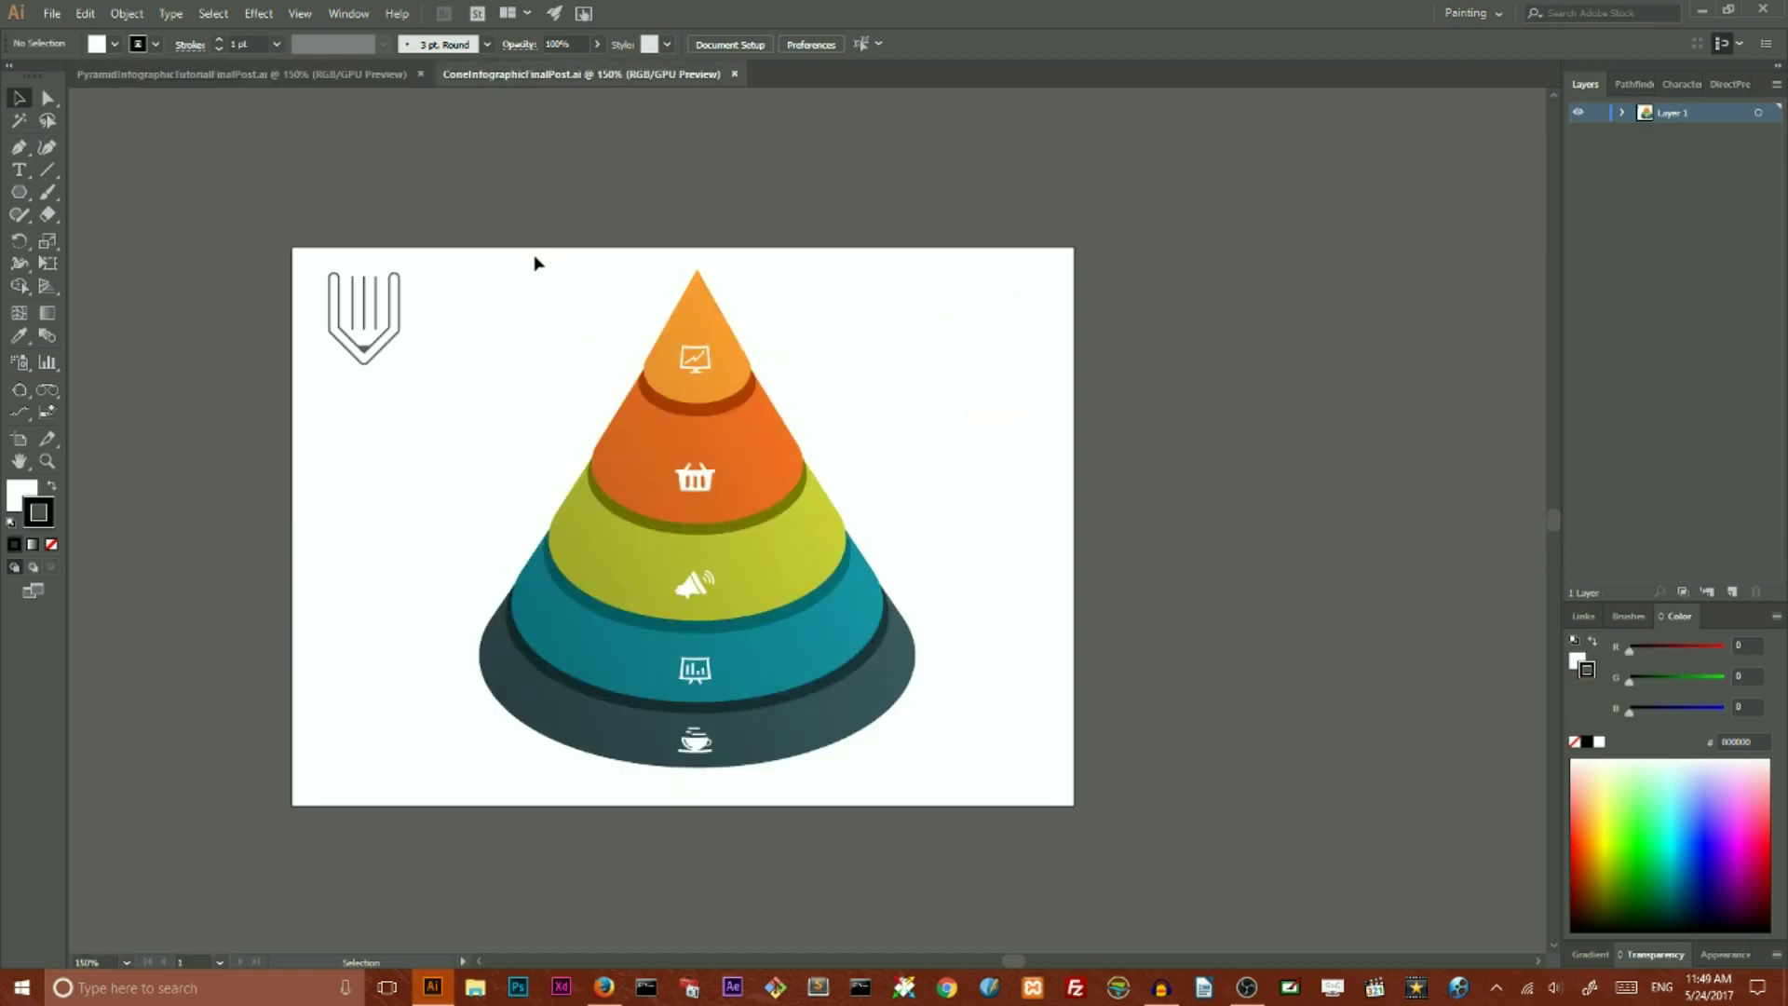
click(103, 74)
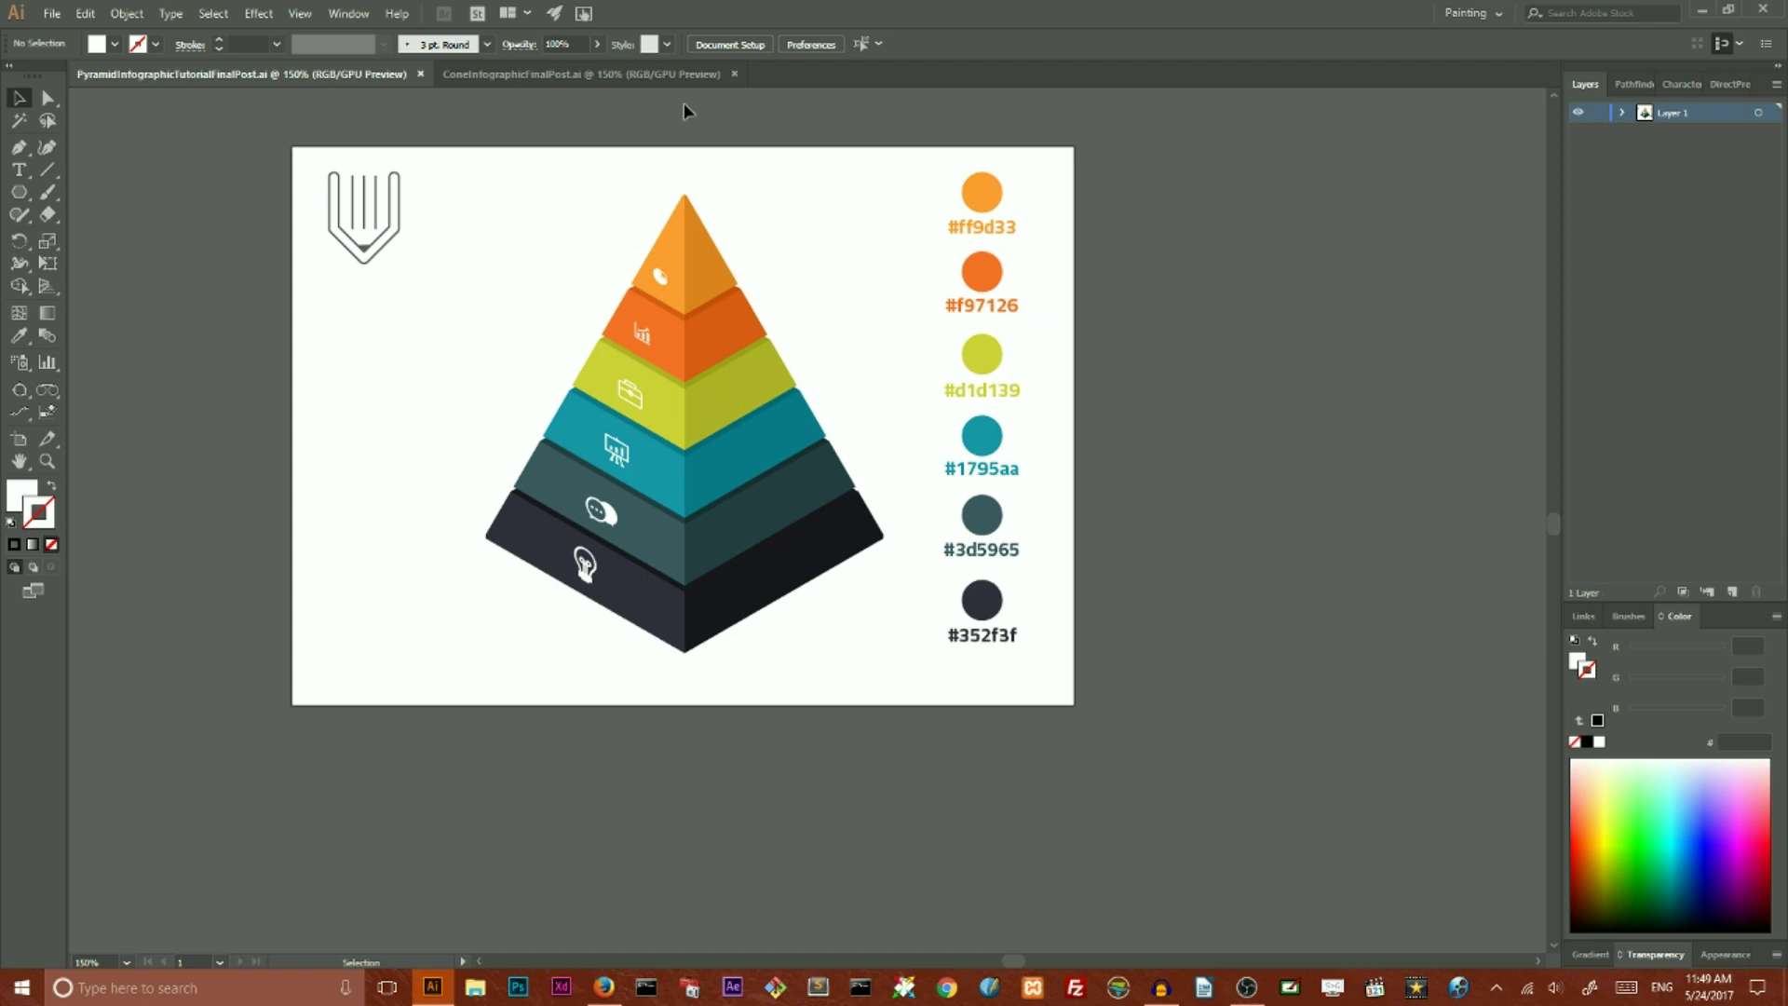
click(638, 74)
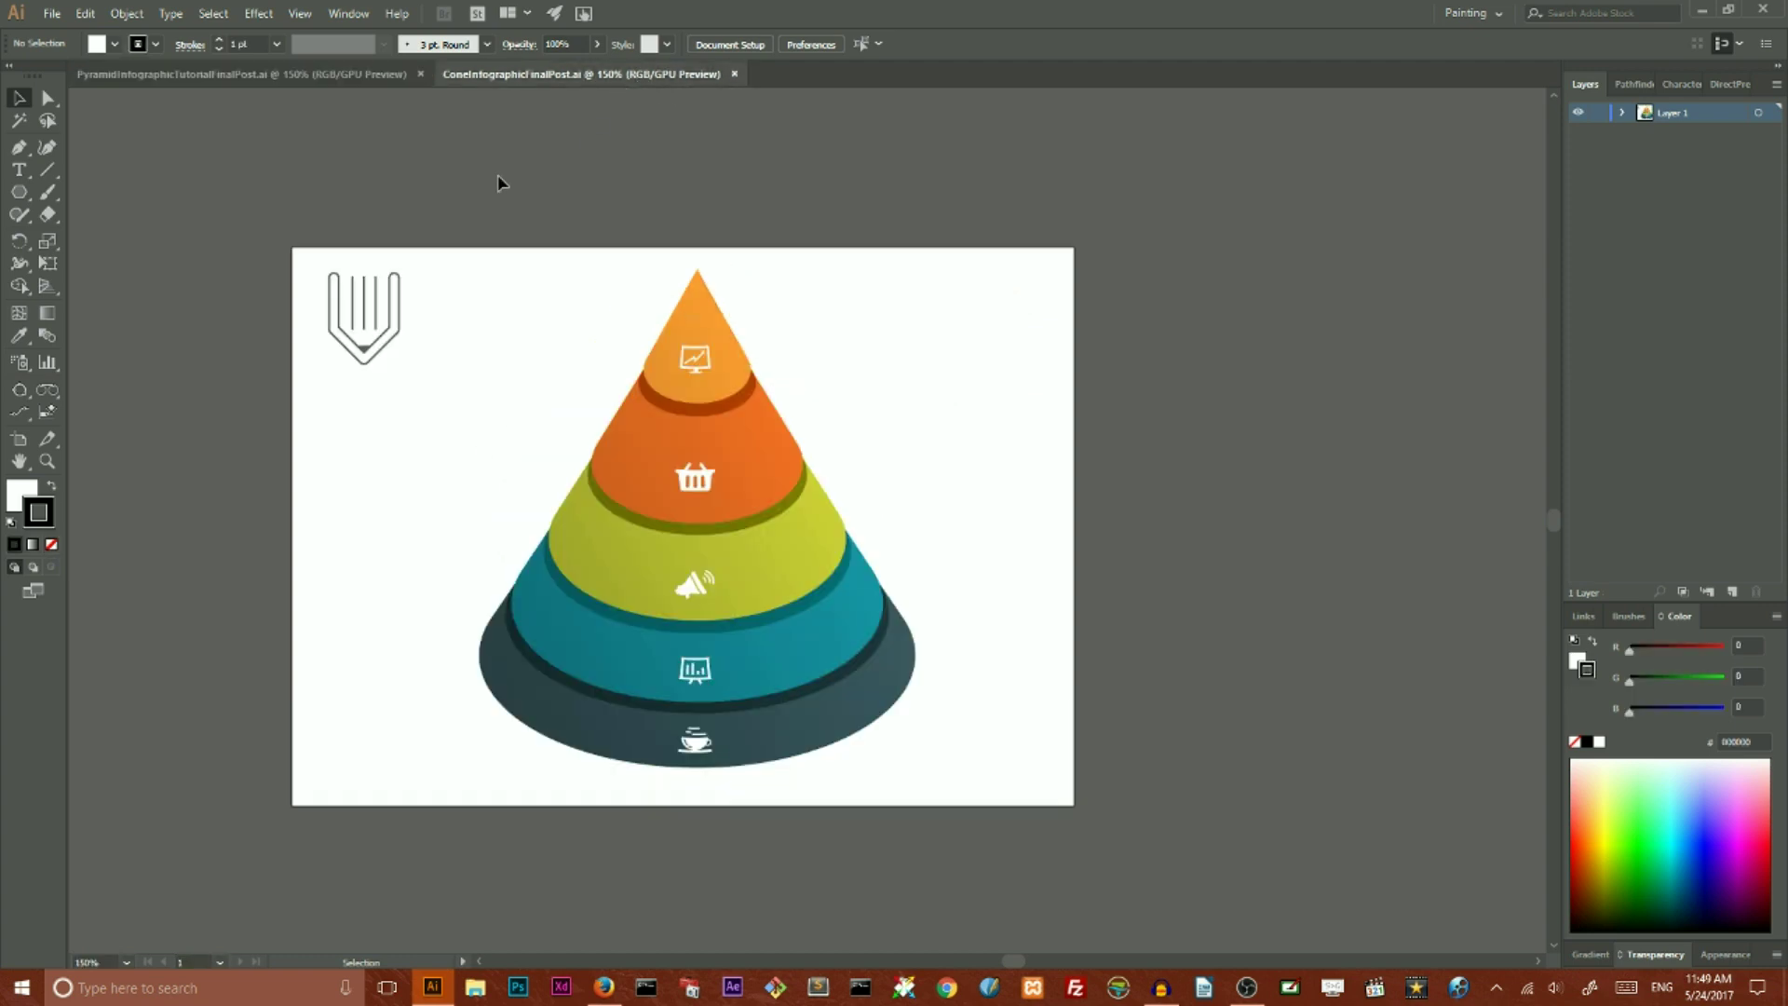
click(261, 13)
mouse_move(279, 119)
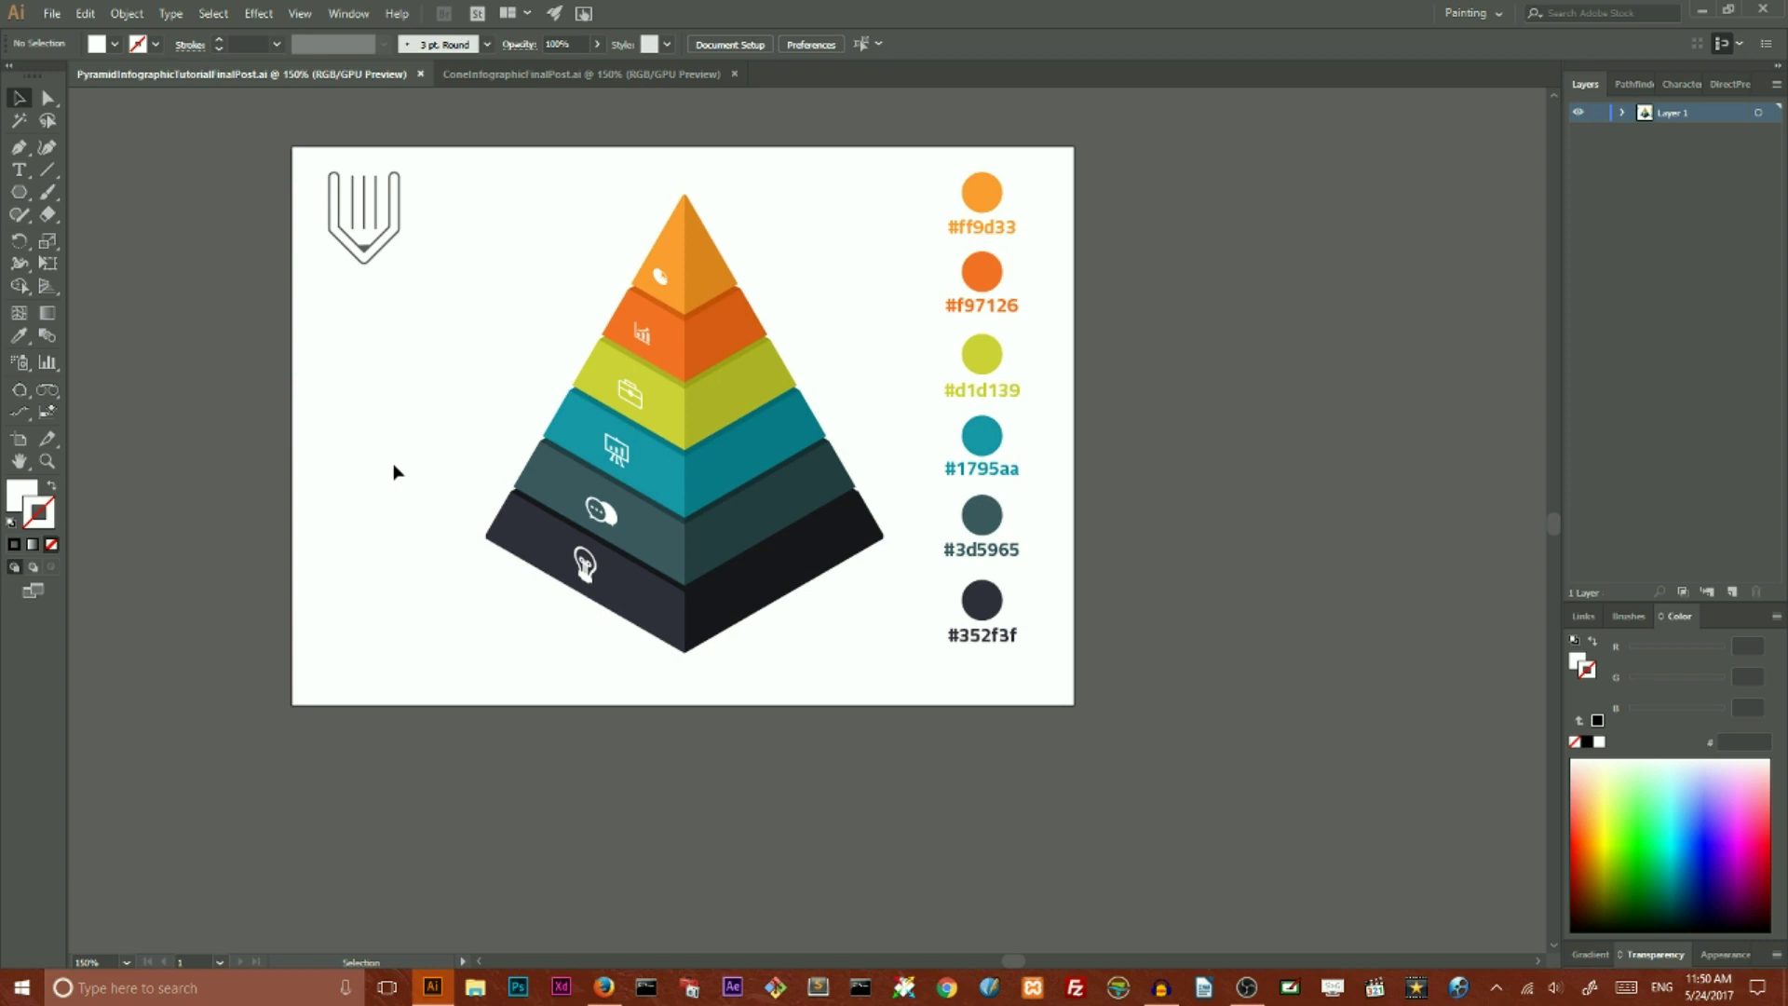
- Create a new 1920 × 1080 px document
click(51, 13)
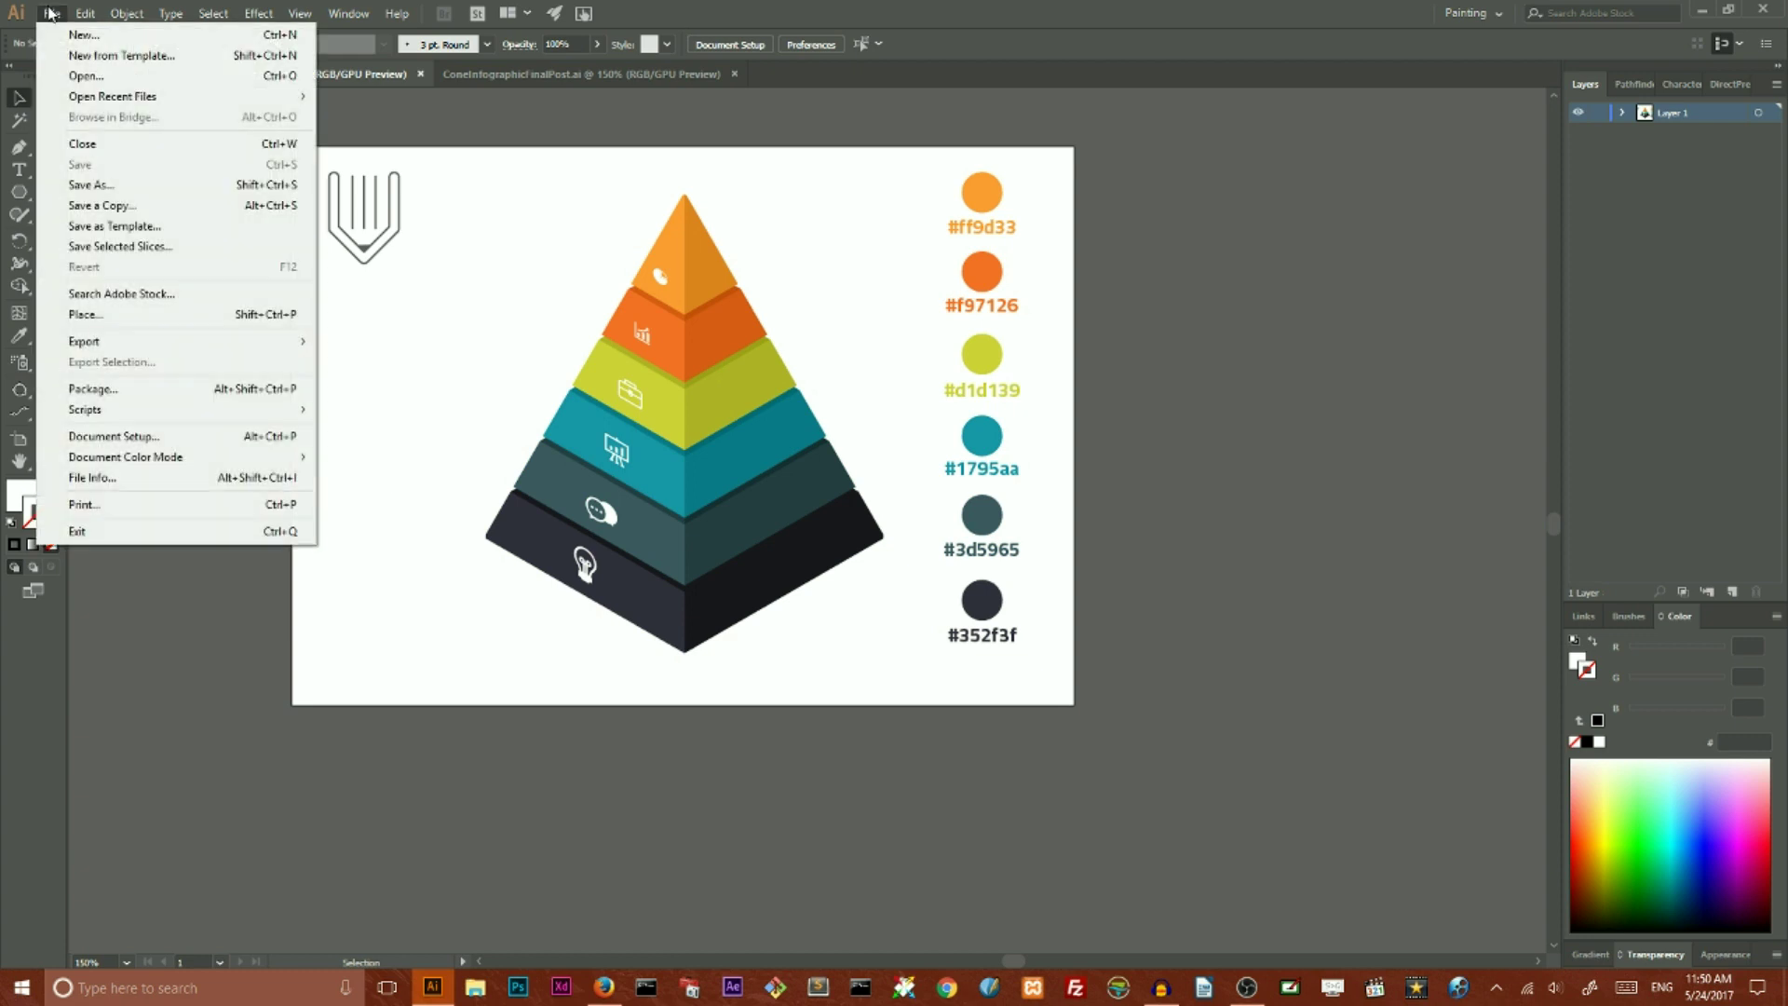
click(76, 35)
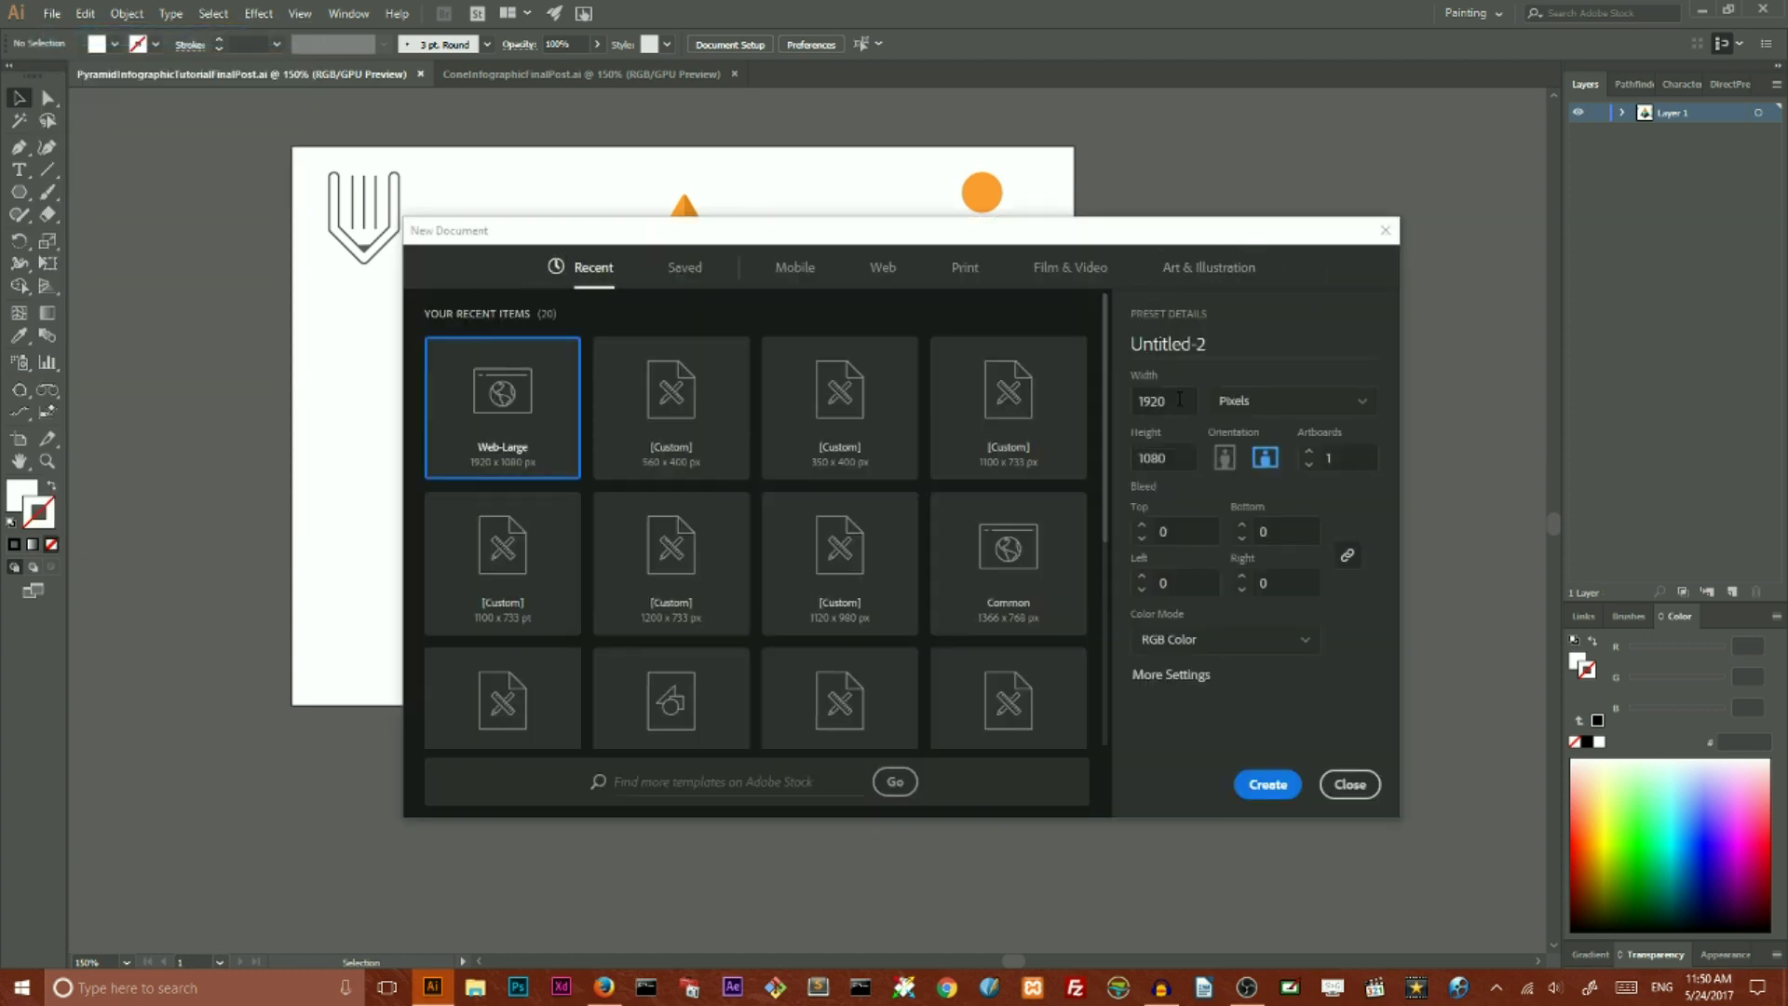
click(1181, 407)
click(1181, 460)
click(1268, 784)
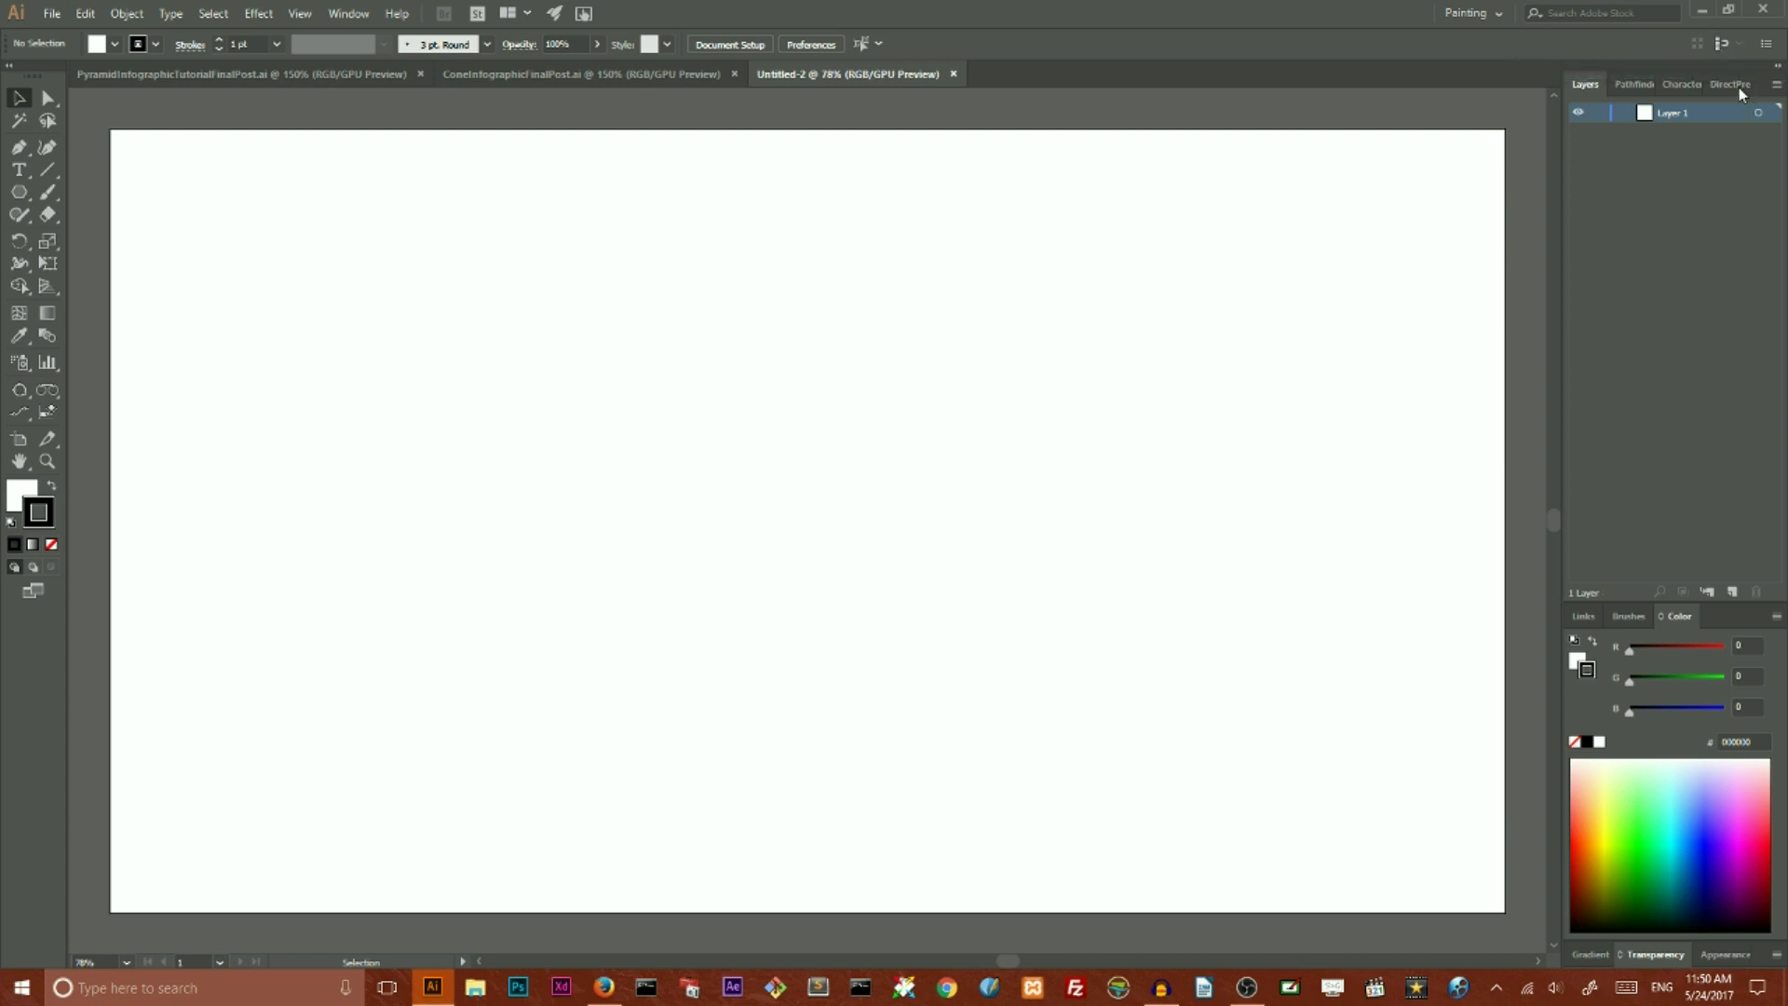
- Set the Layers panel row size to a custom 70 pixels
click(1776, 83)
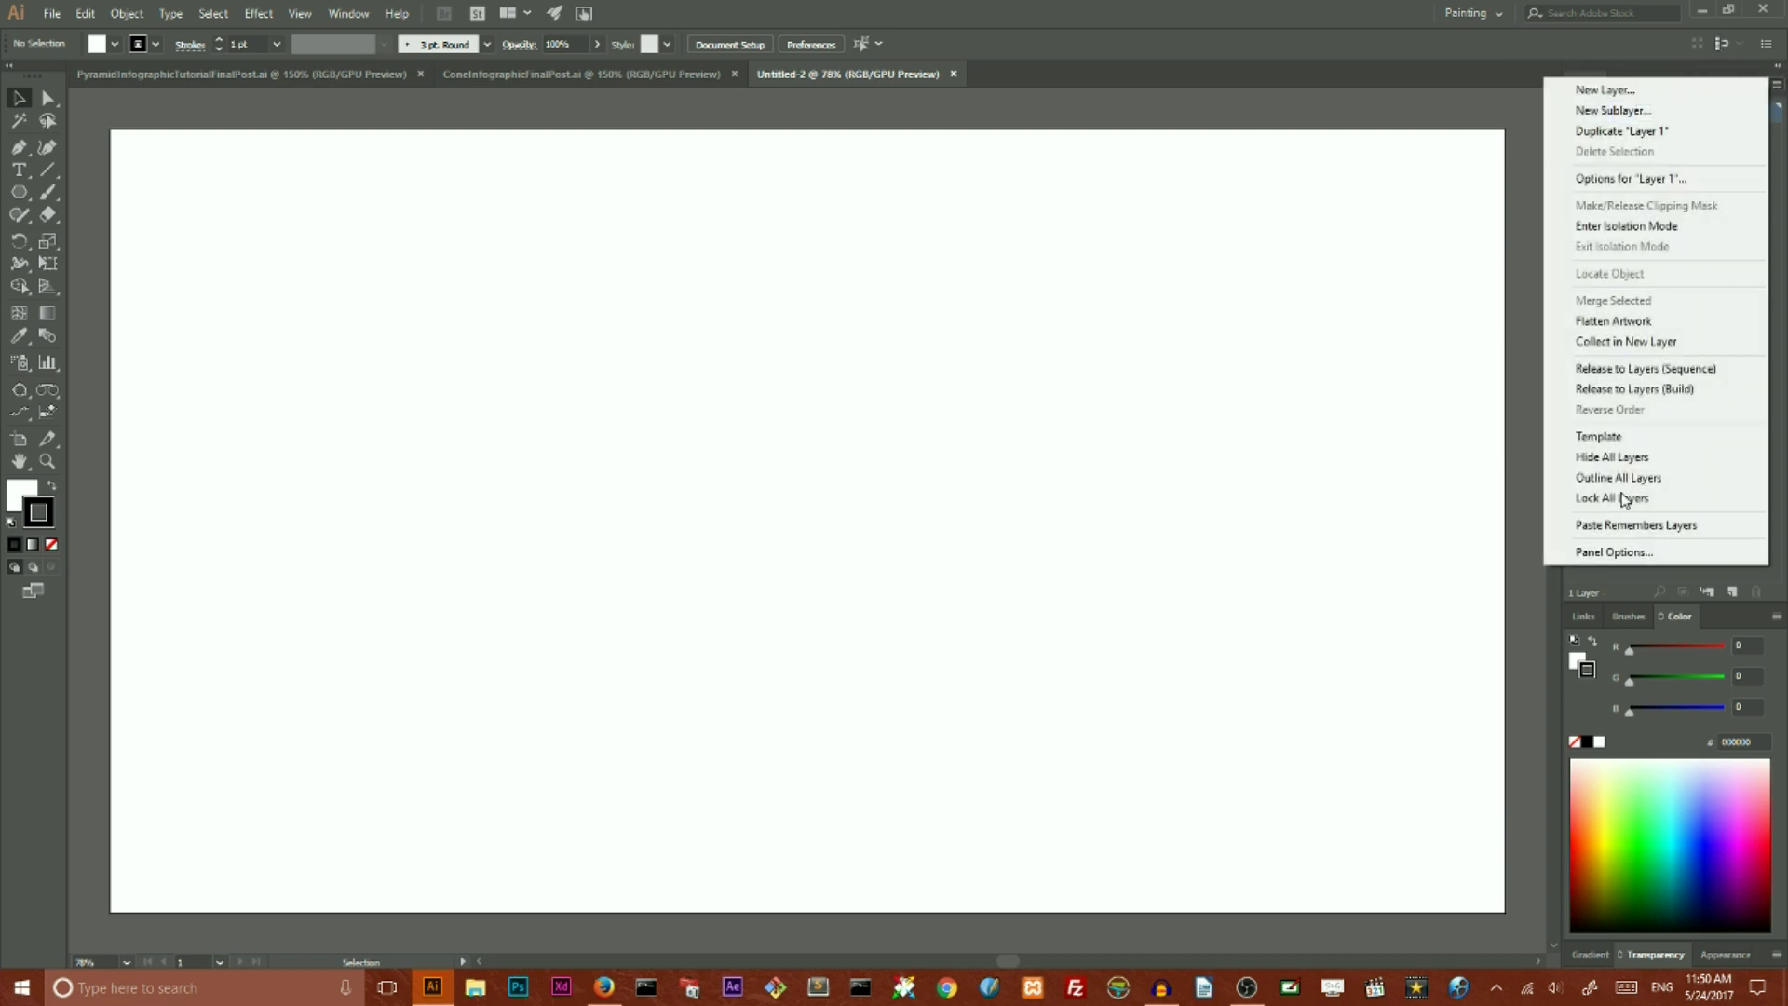
click(1599, 558)
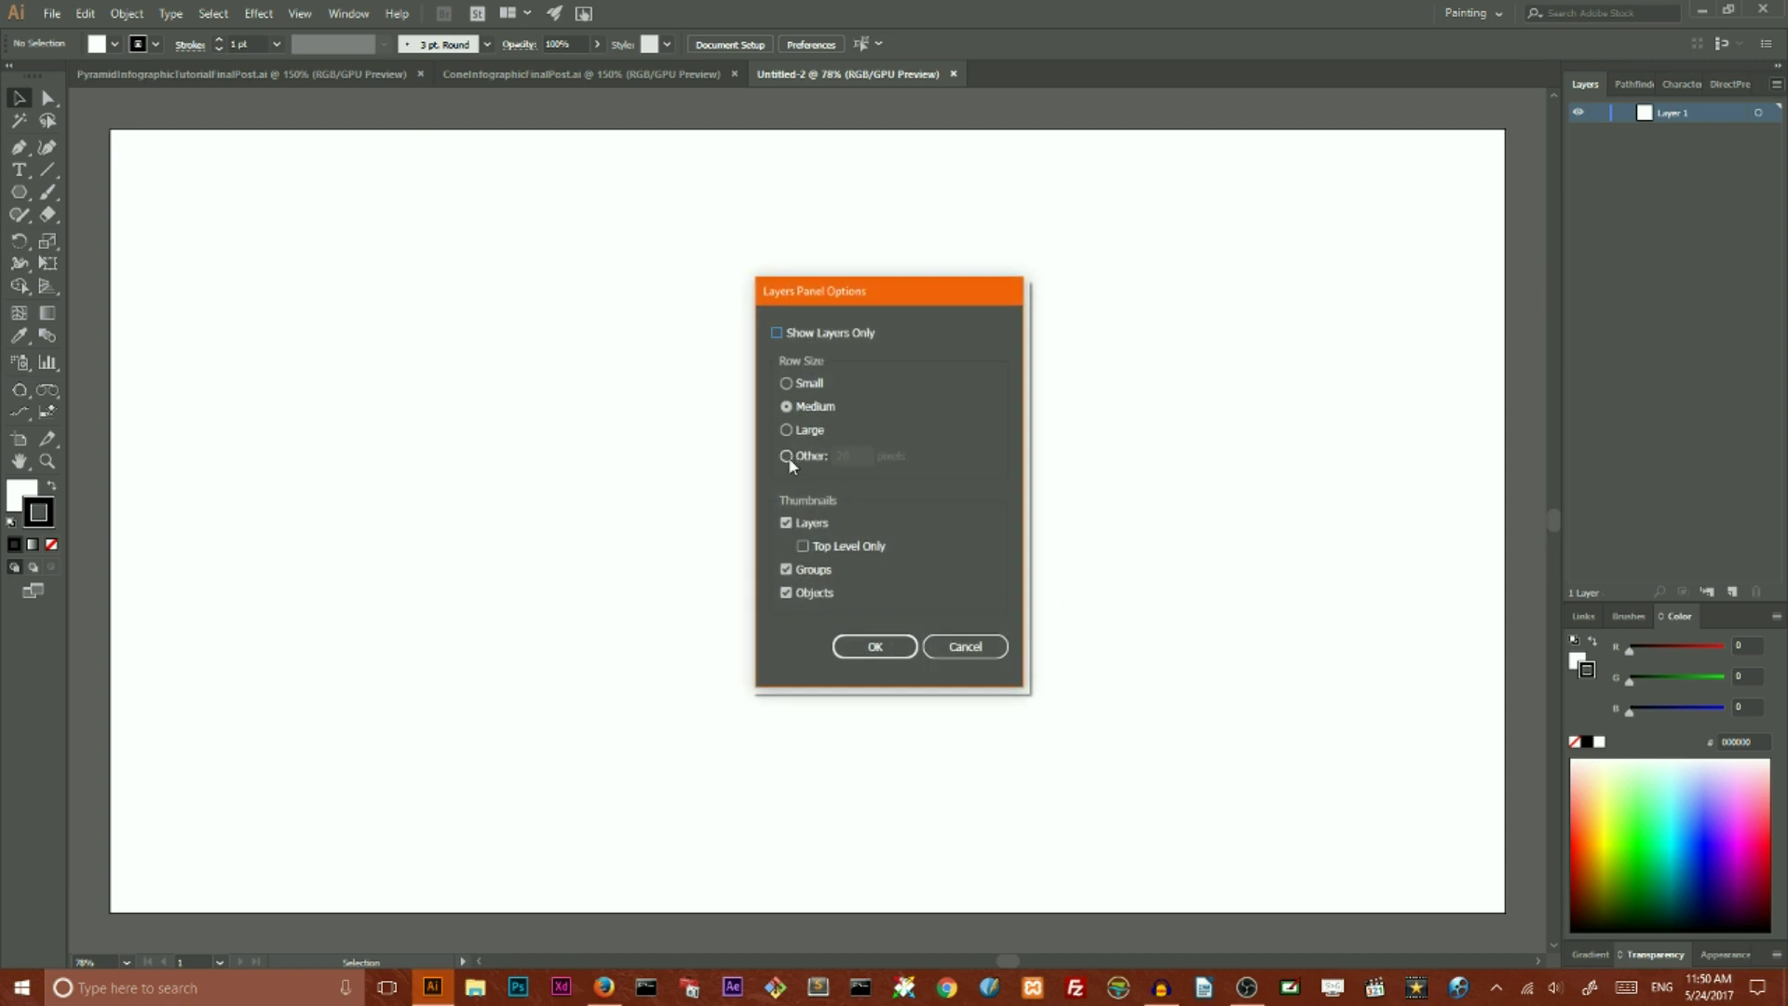
click(816, 456)
text(0)
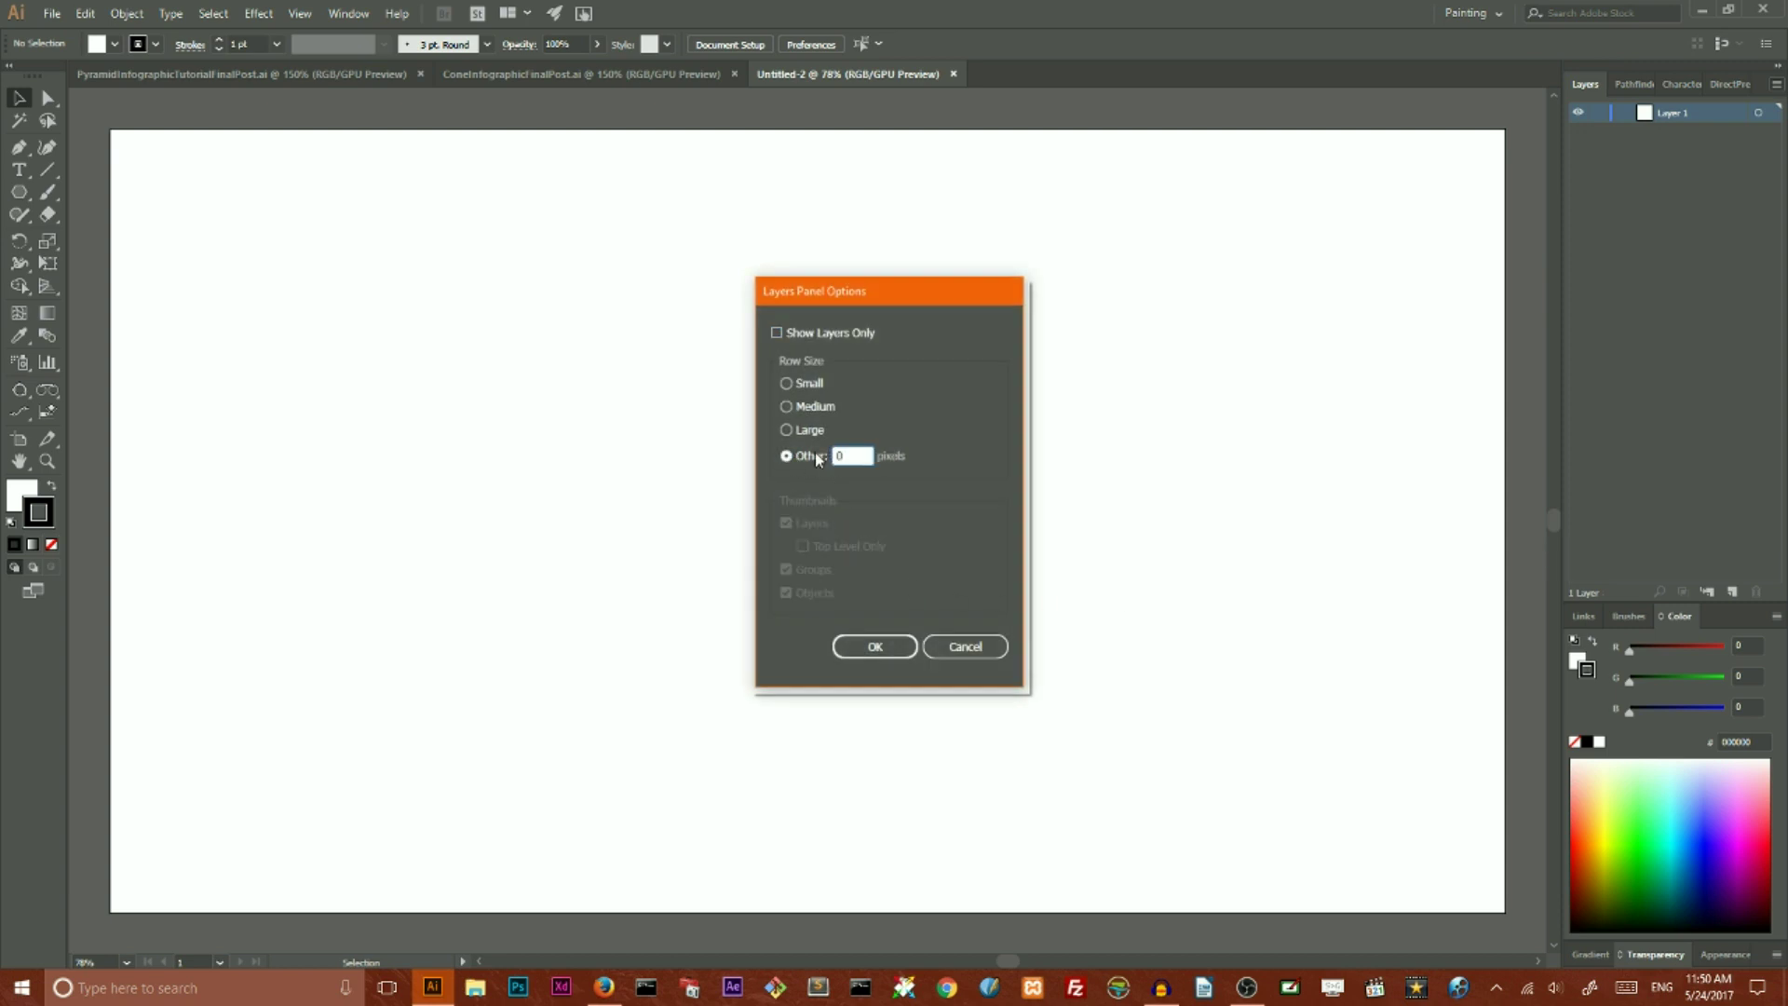
text(70)
click(858, 644)
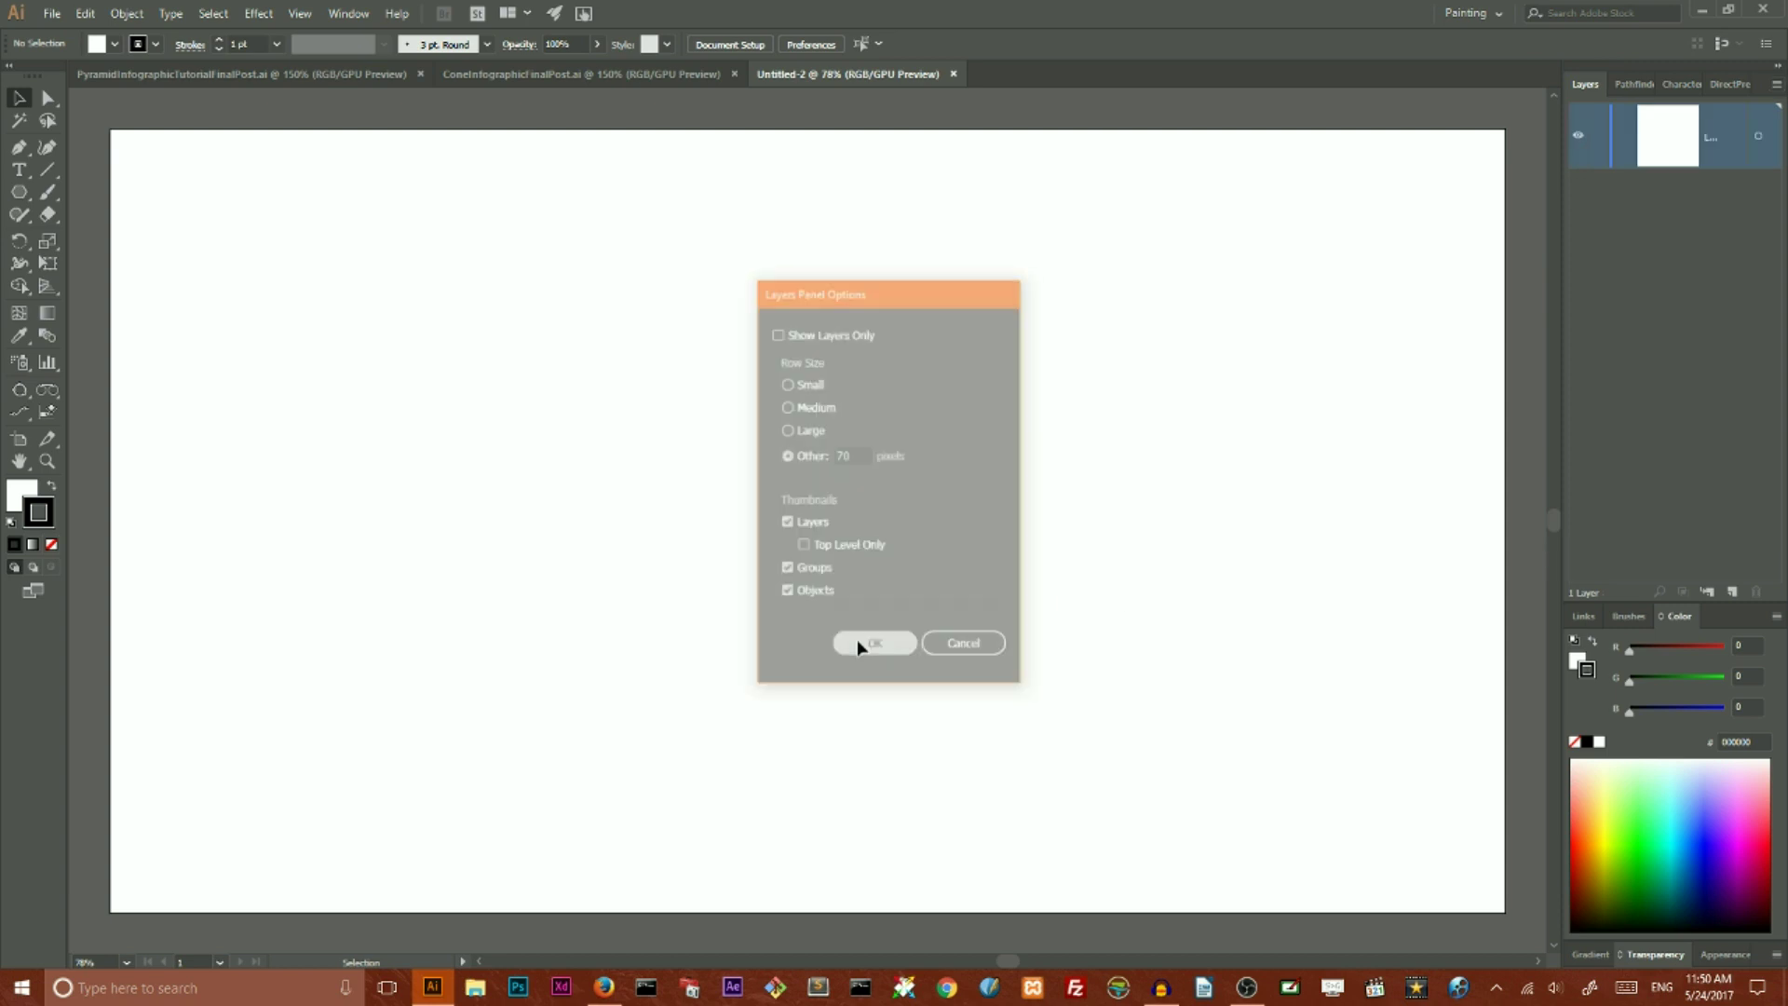
- Copy the six colour swatches with their hex labels from the pyramid file into Untitled-2
click(483, 76)
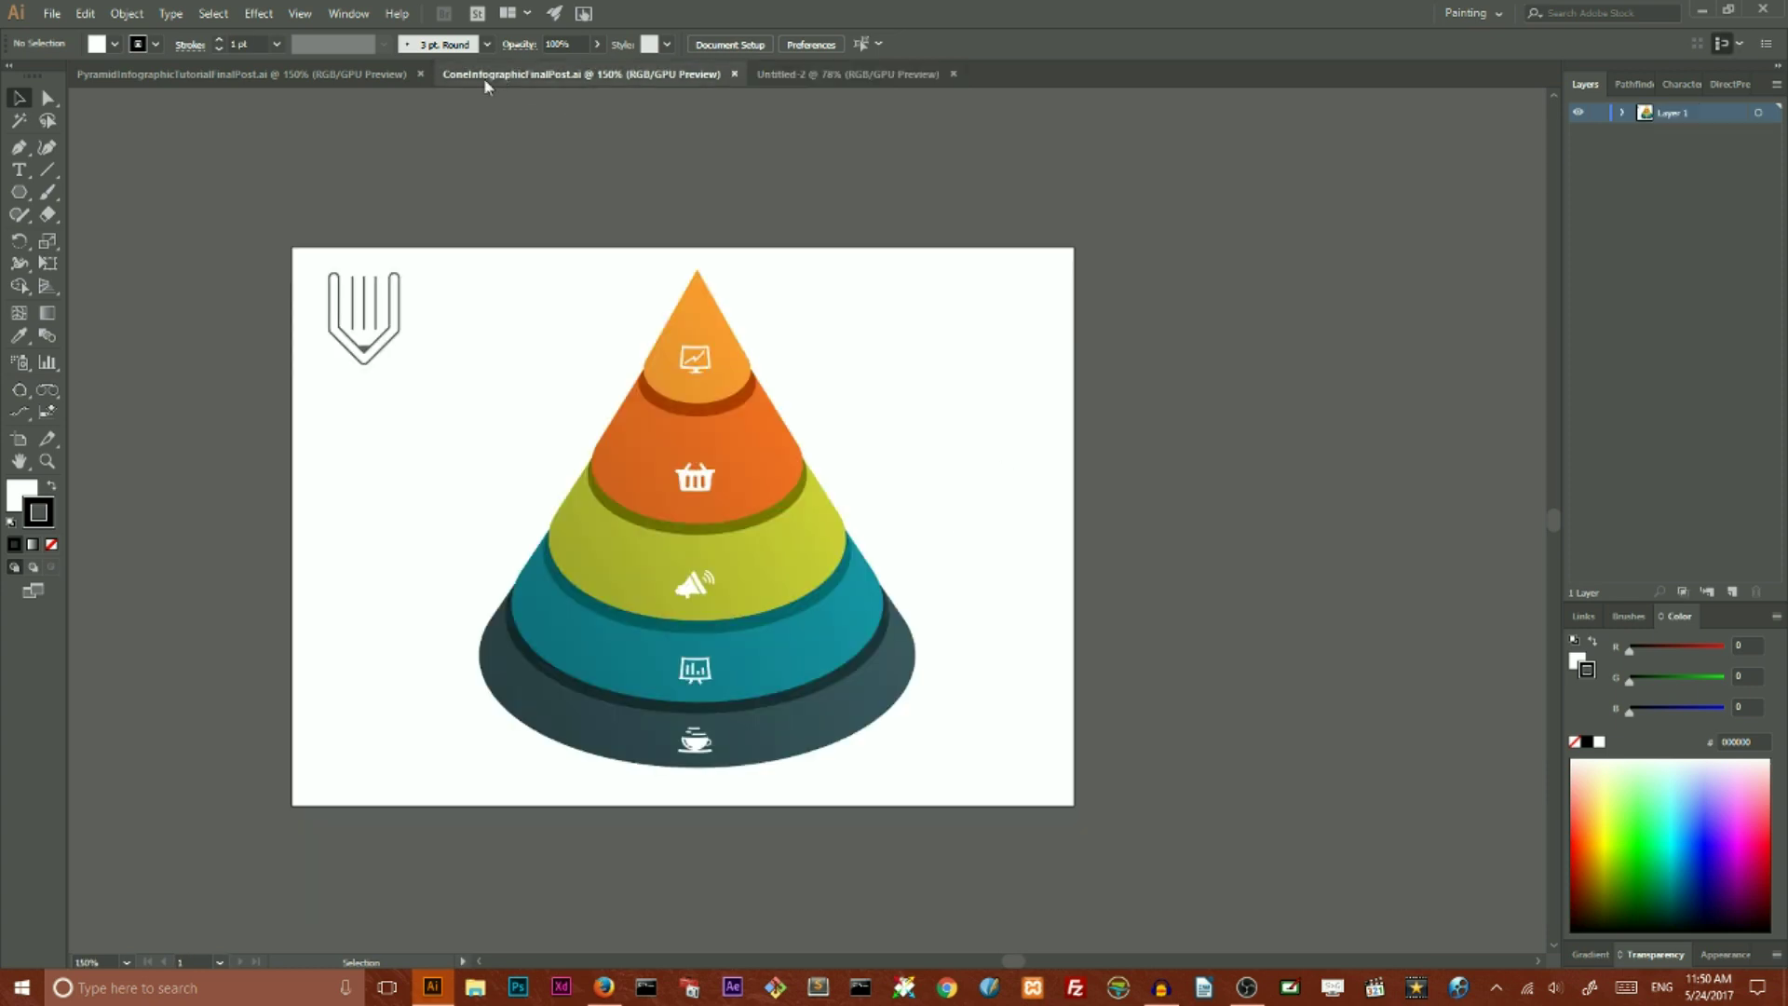
click(299, 71)
drag(918, 153, 1062, 694)
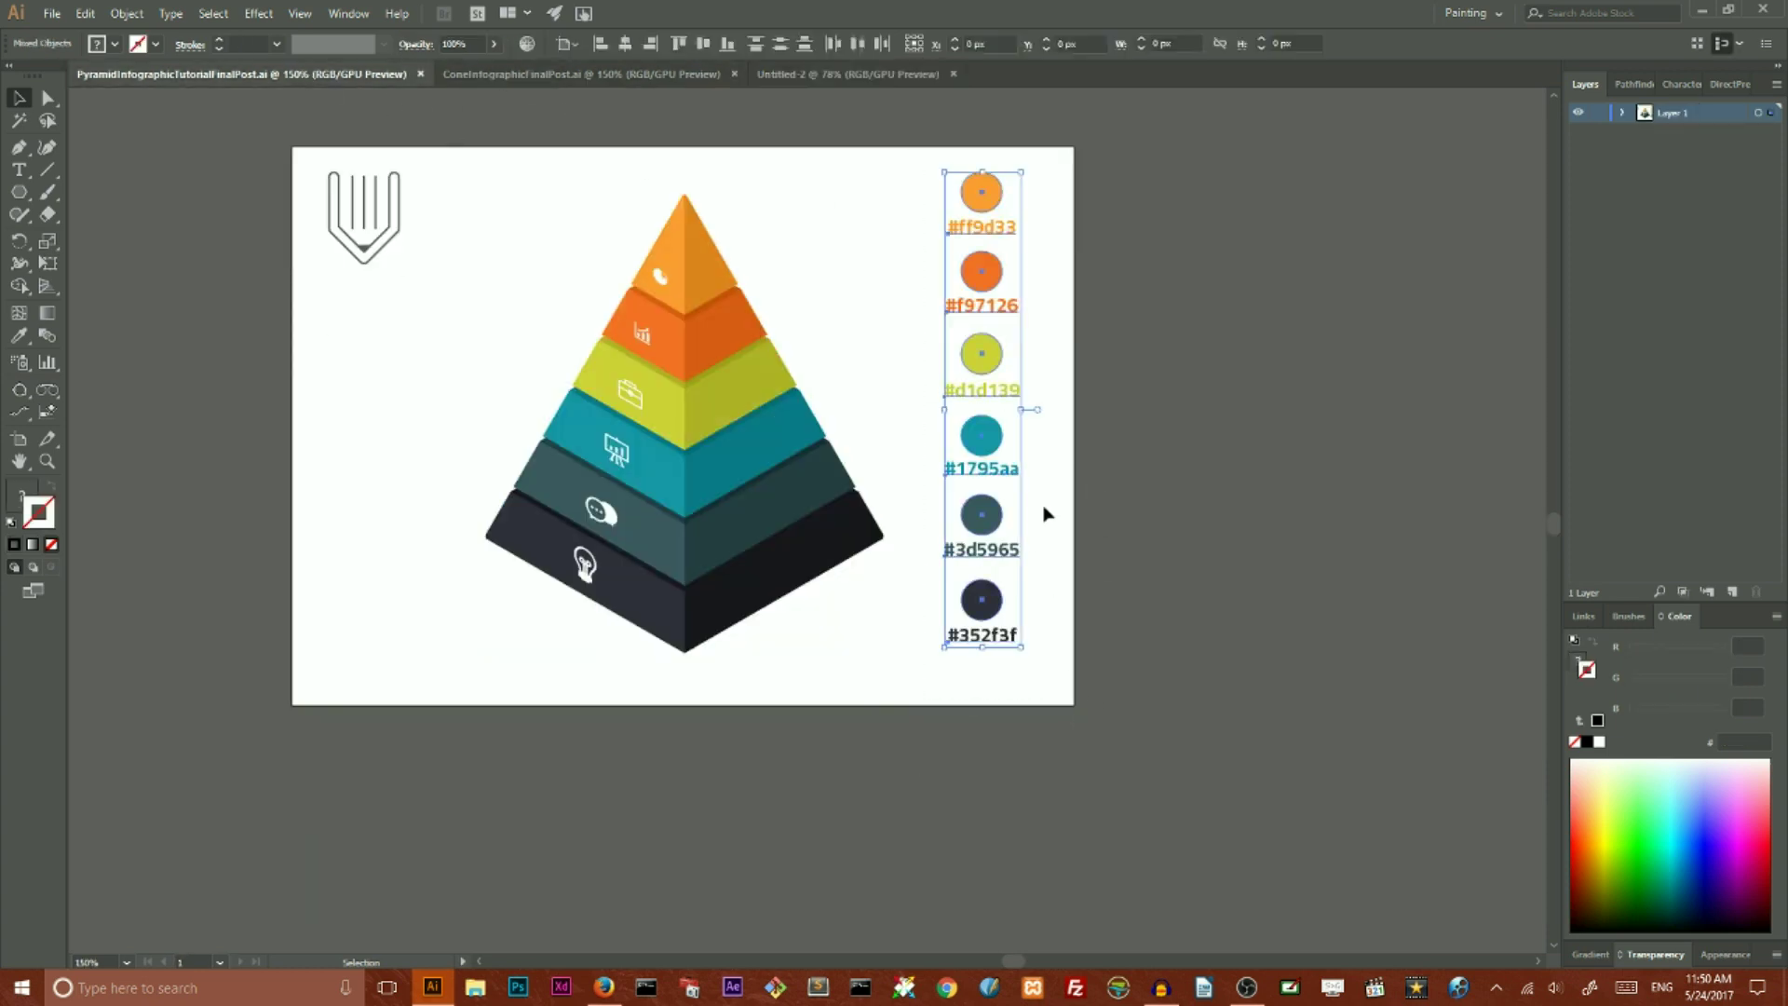
drag(1006, 191, 172, 224)
- Enlarge the swatches at the artboard's left, lock their layer, and add a new layer
mouse_move(196, 456)
mouse_down()
mouse_move(394, 776)
mouse_move(410, 771)
mouse_up()
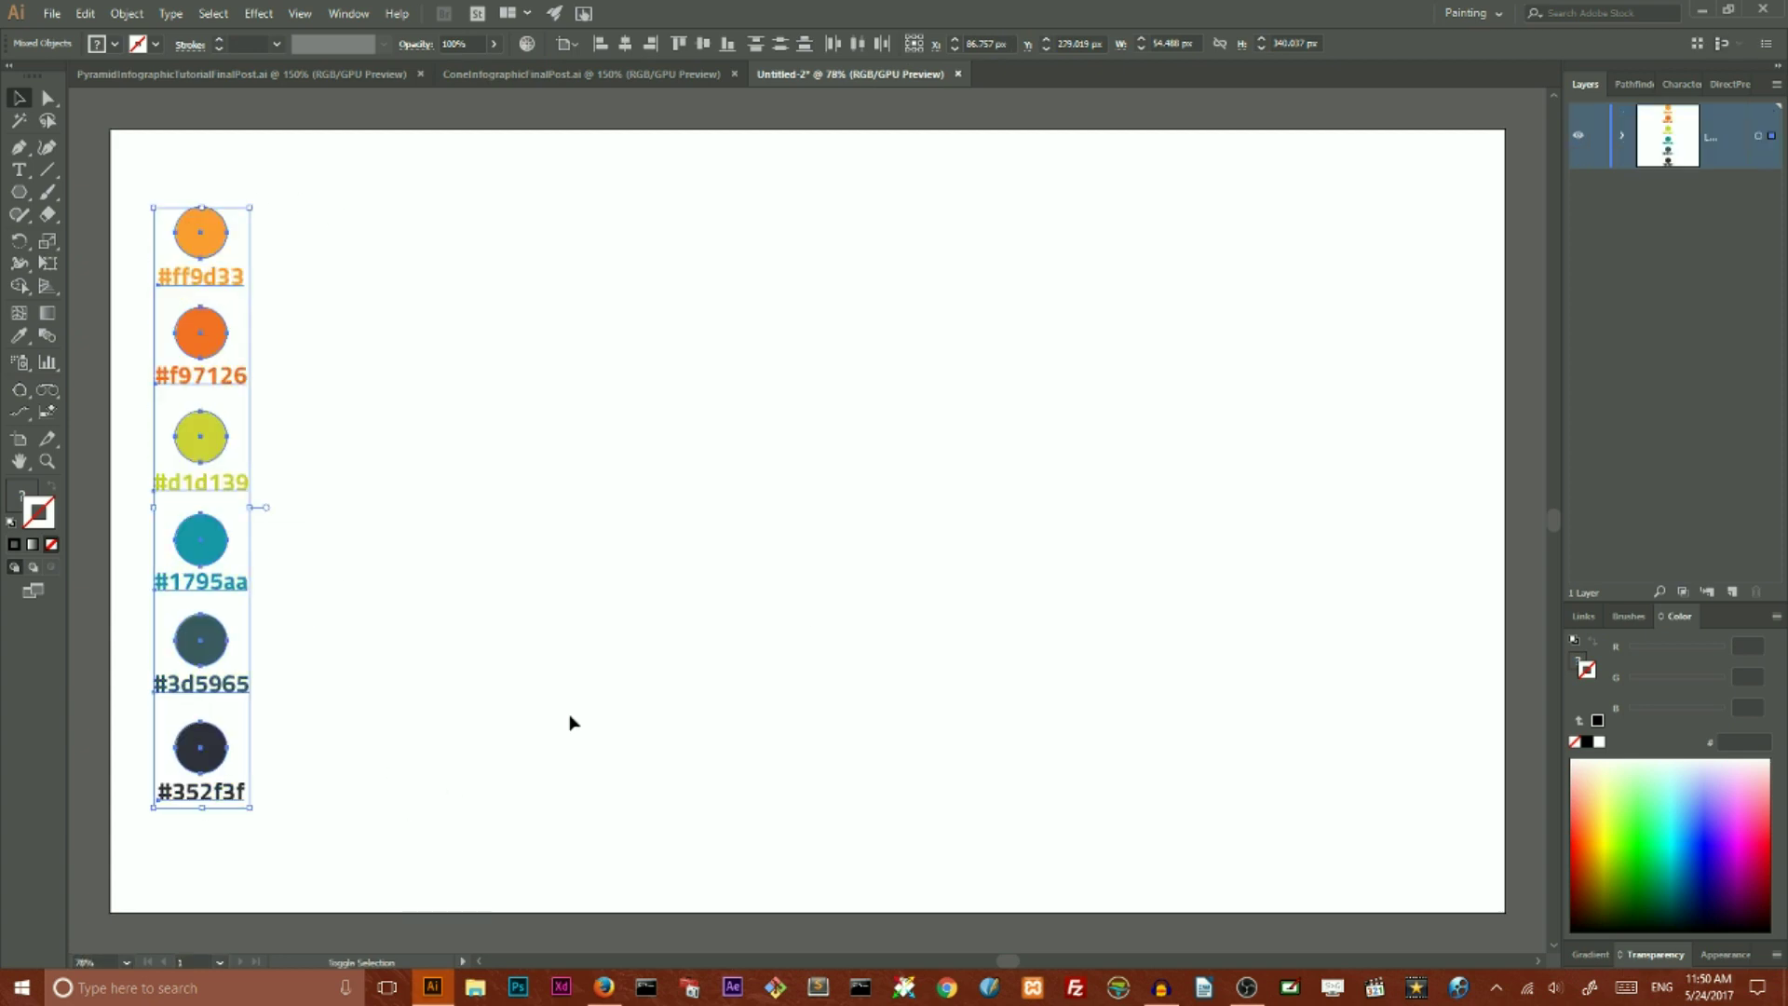
click(1599, 137)
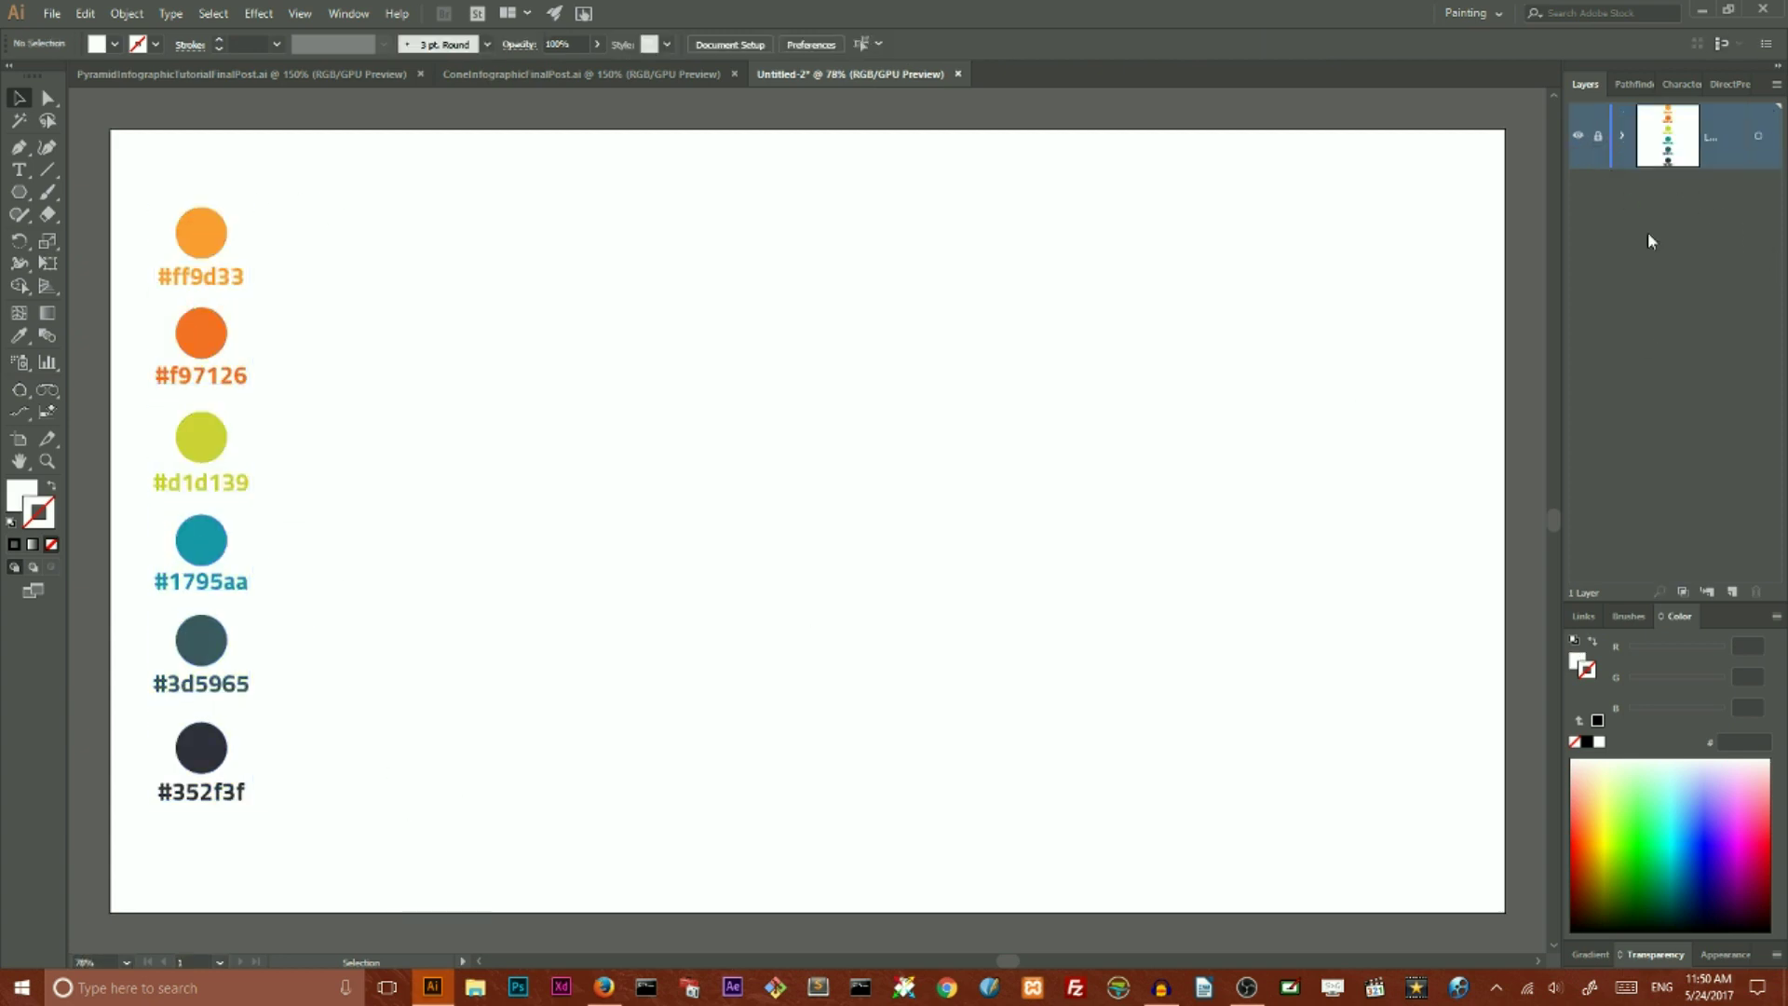
click(1734, 592)
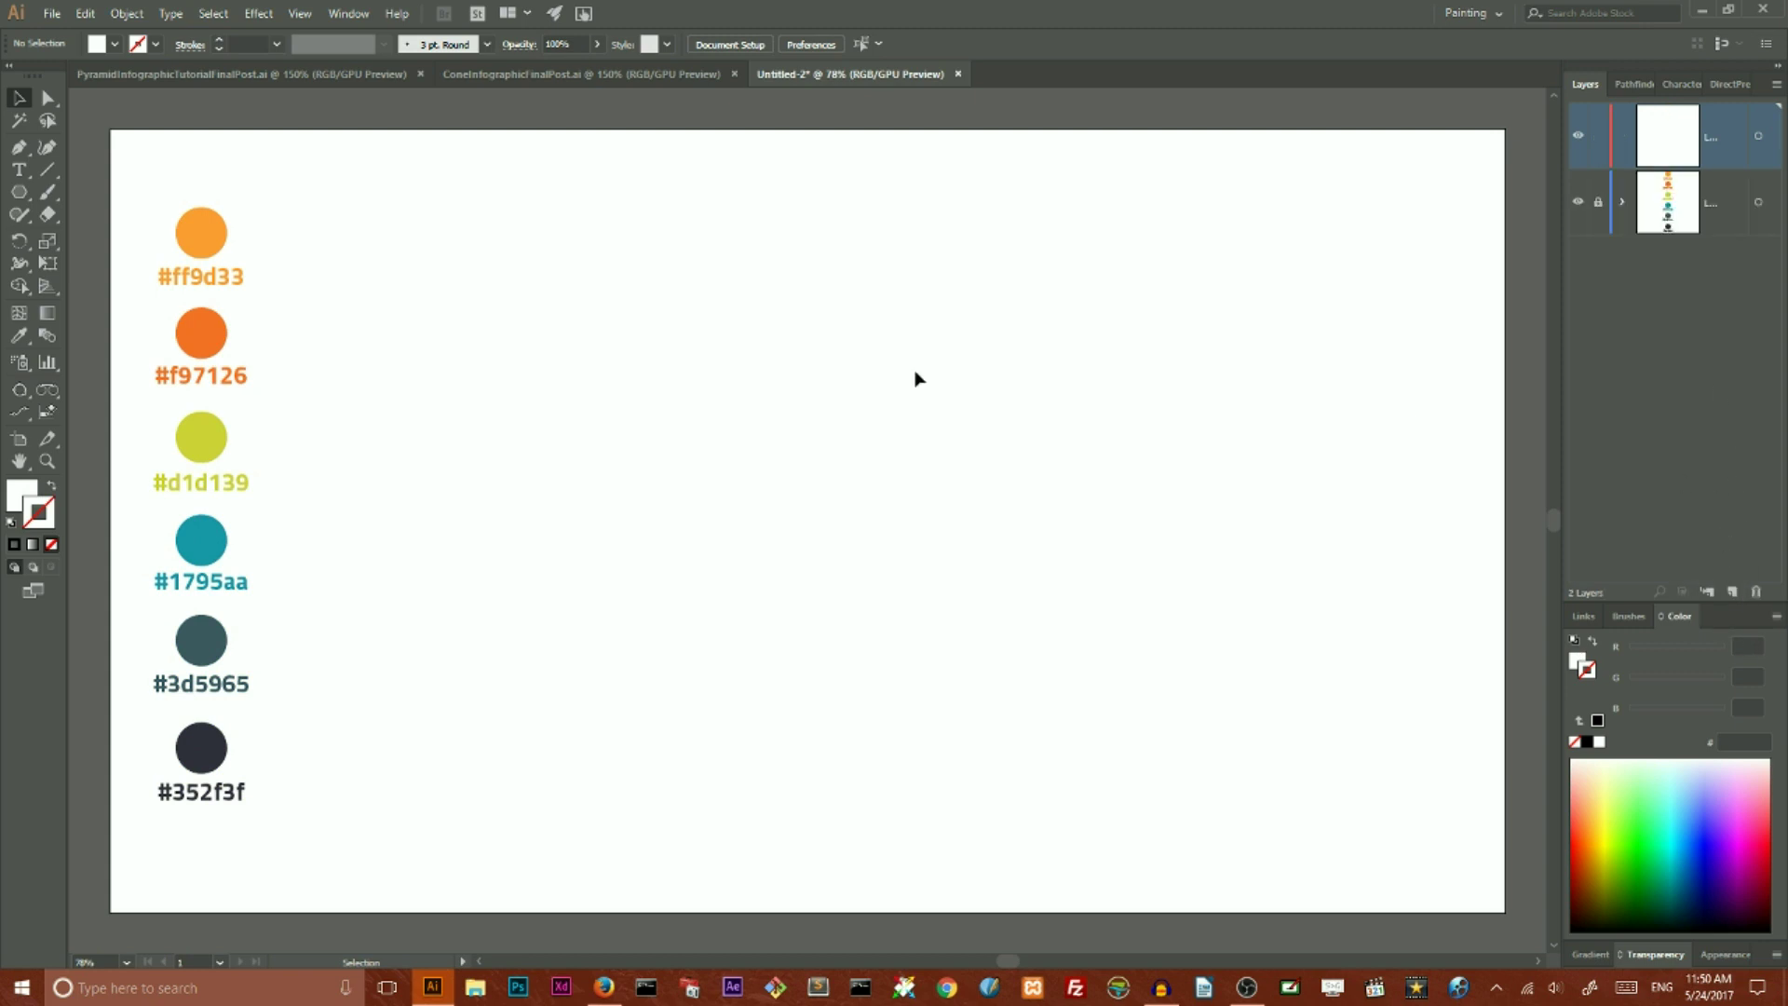
- Draw a three-sided polygon (triangle) on the canvas
click(19, 192)
click(101, 267)
click(655, 436)
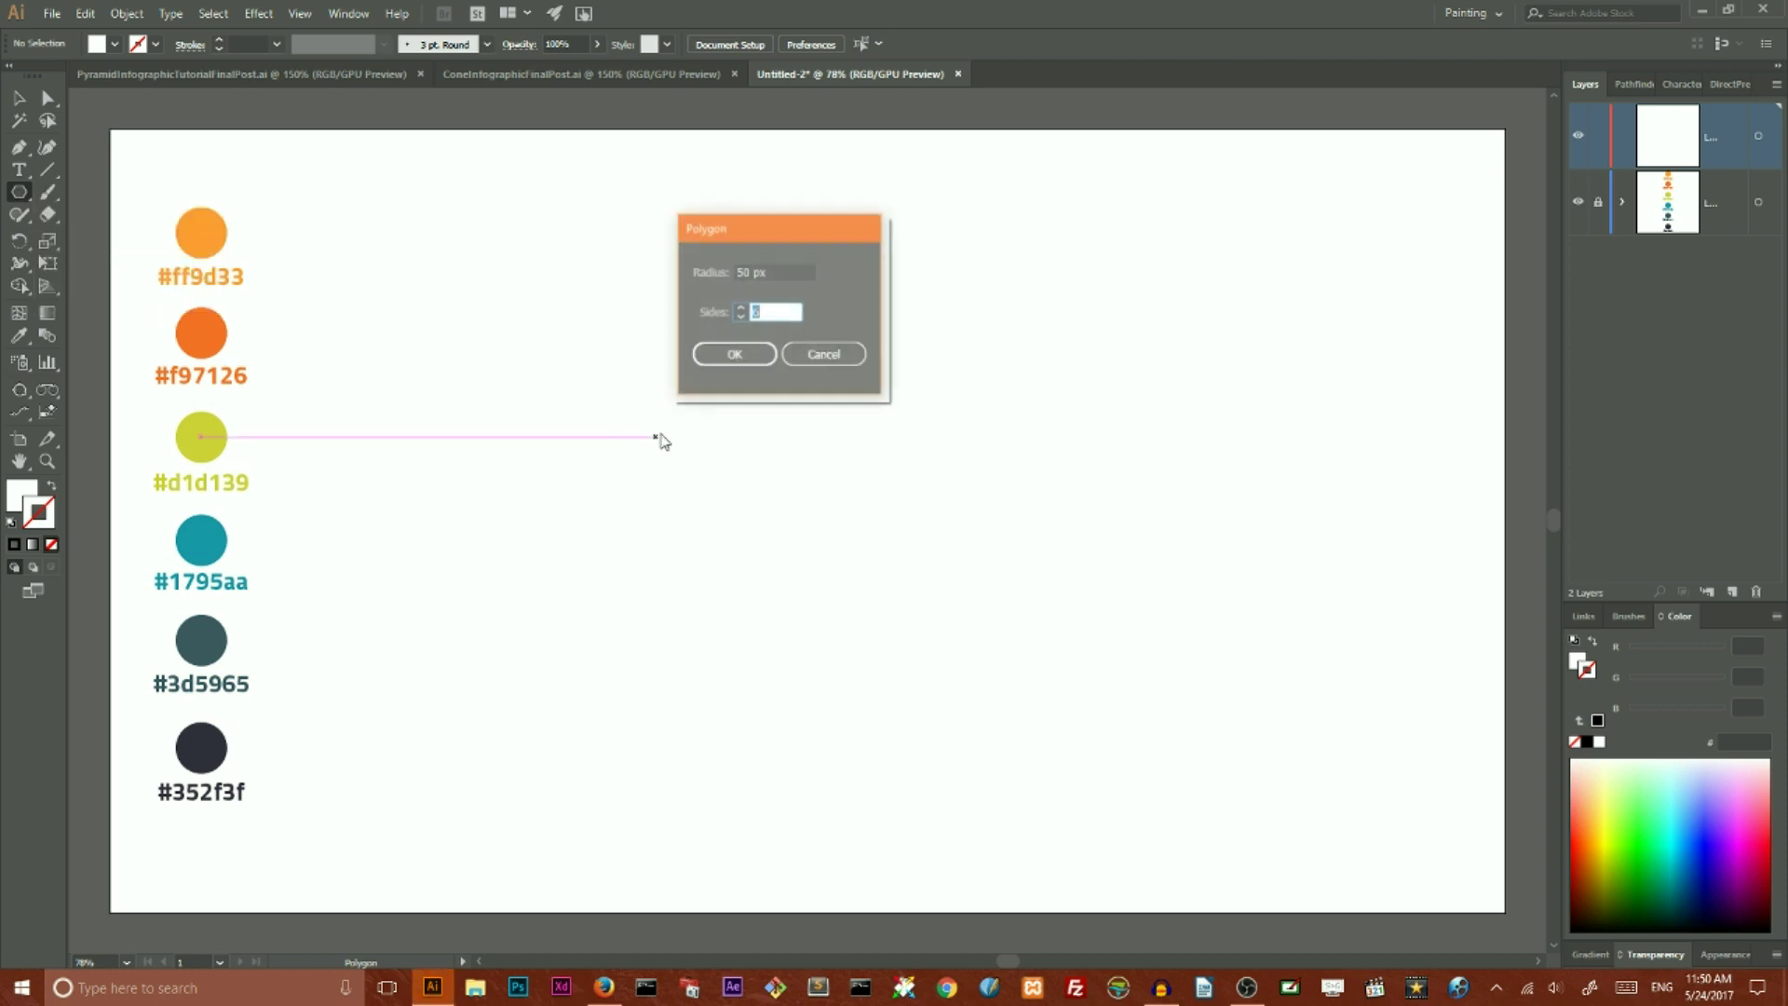
text(6)
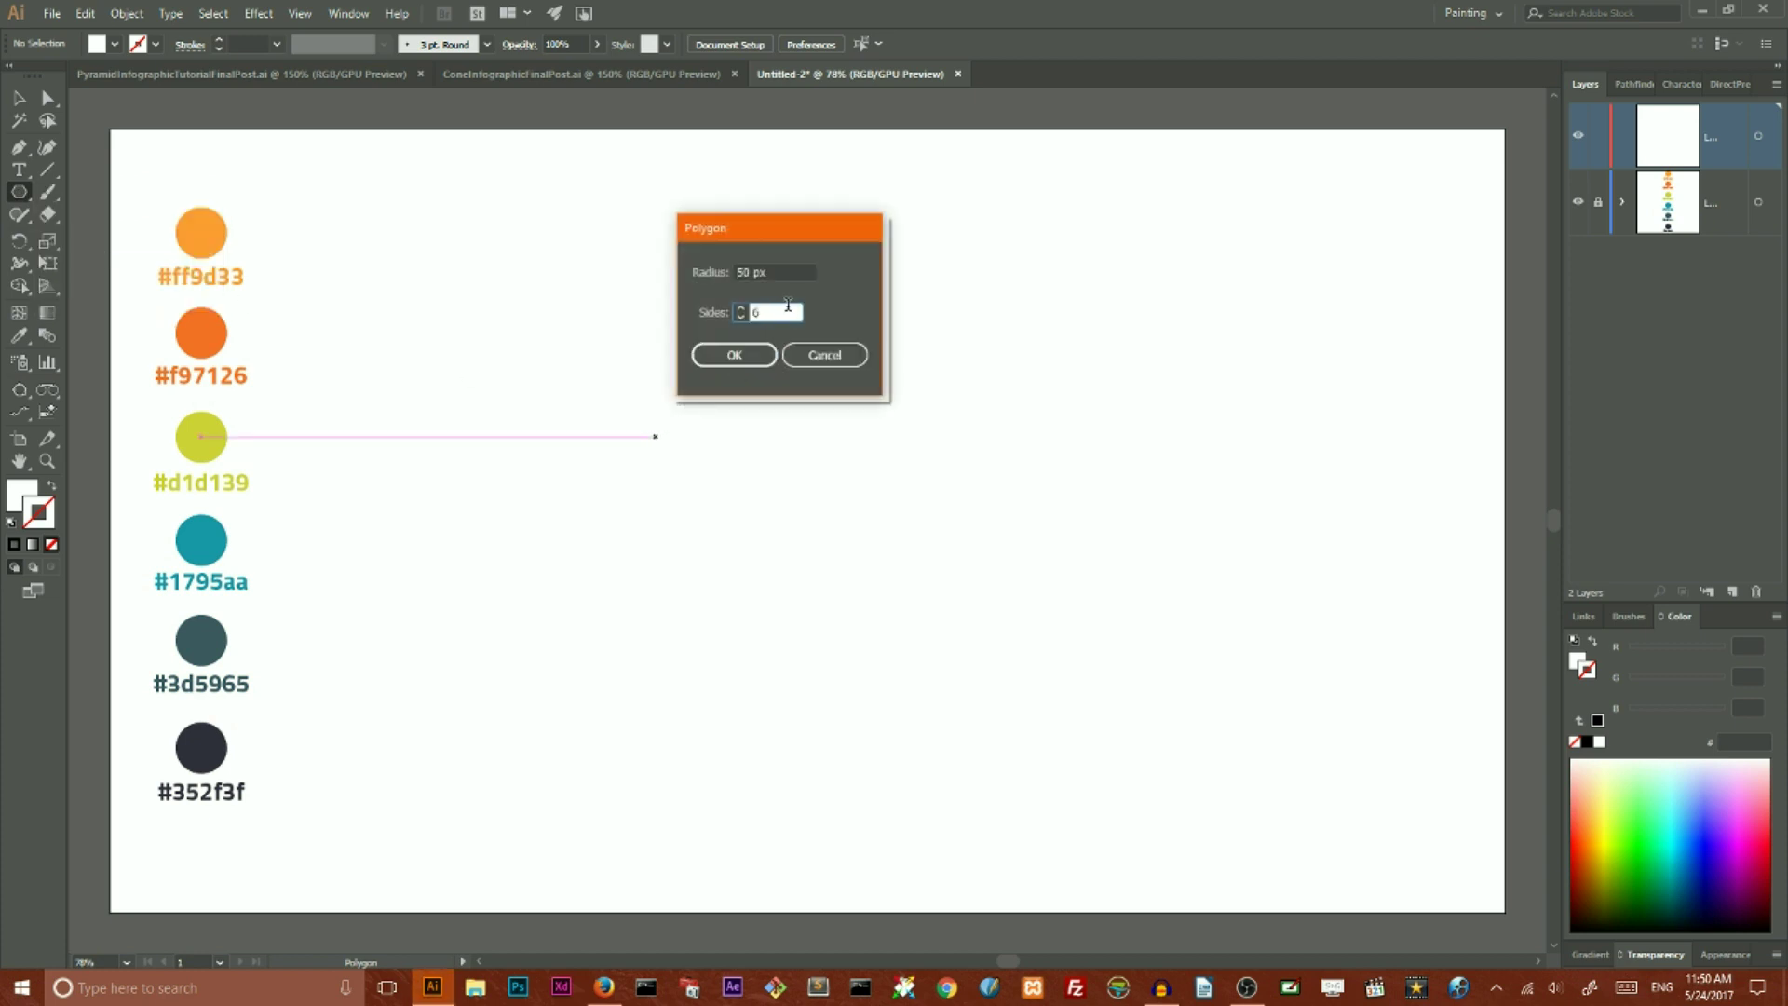
click(740, 317)
click(740, 317)
click(740, 317)
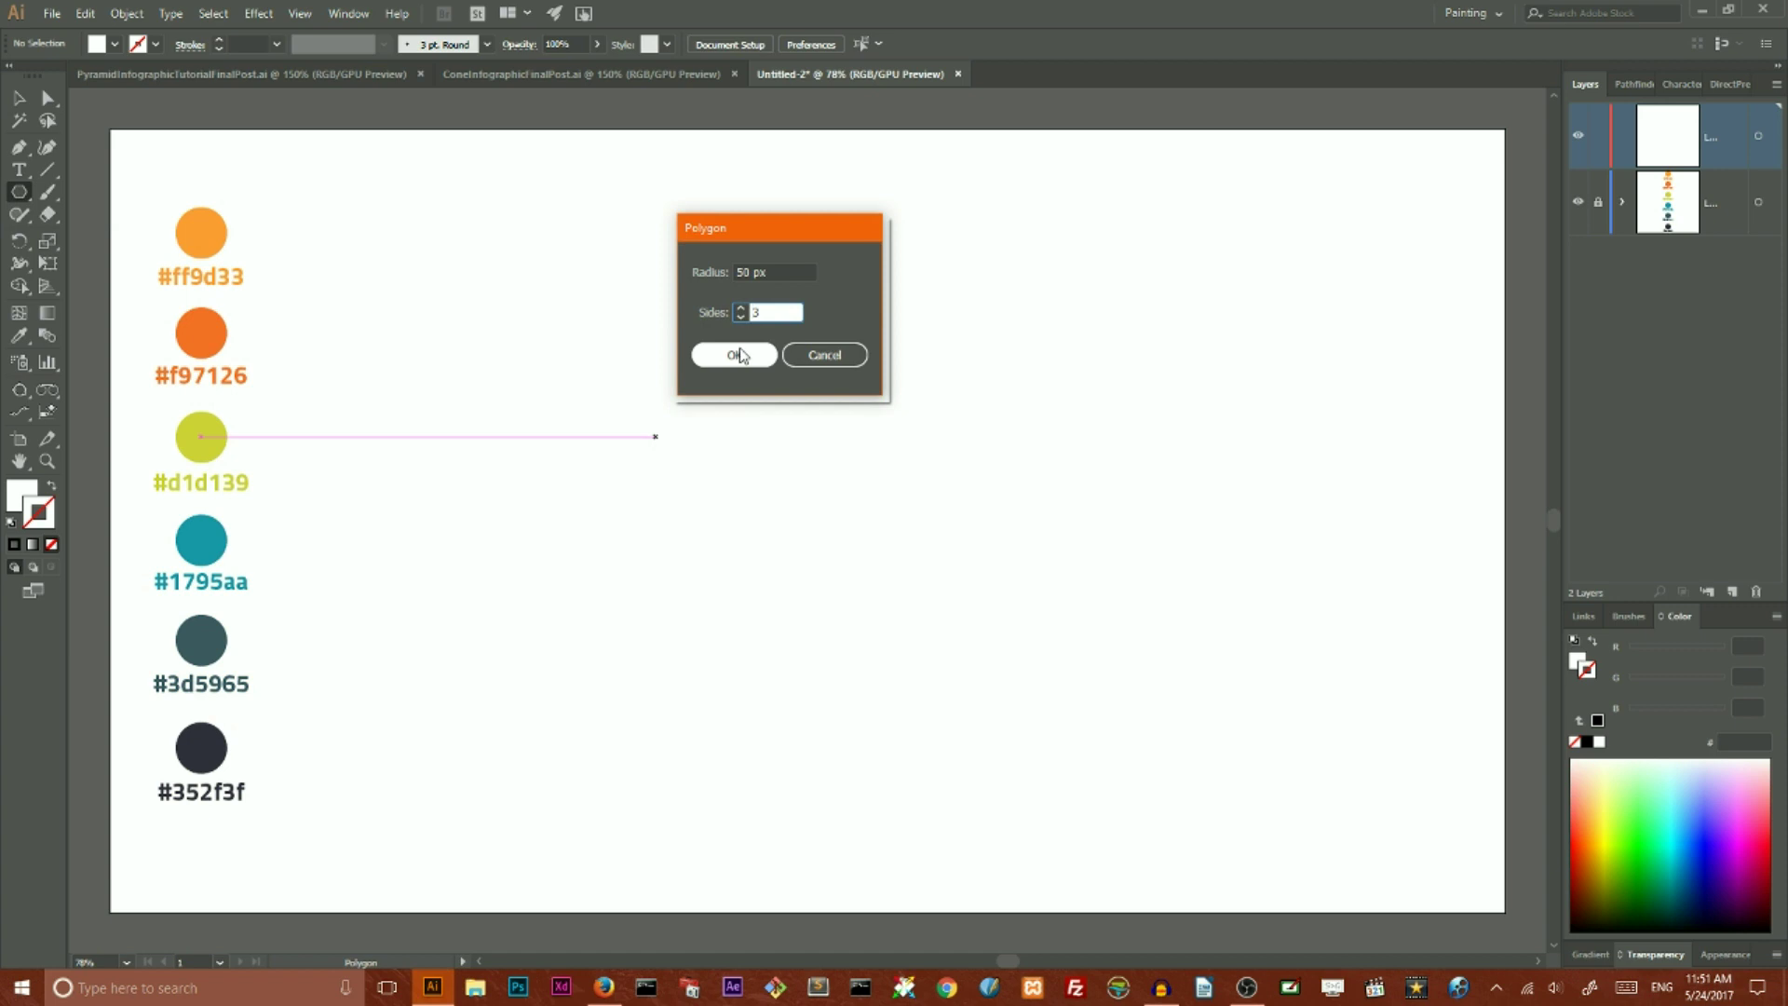
click(734, 355)
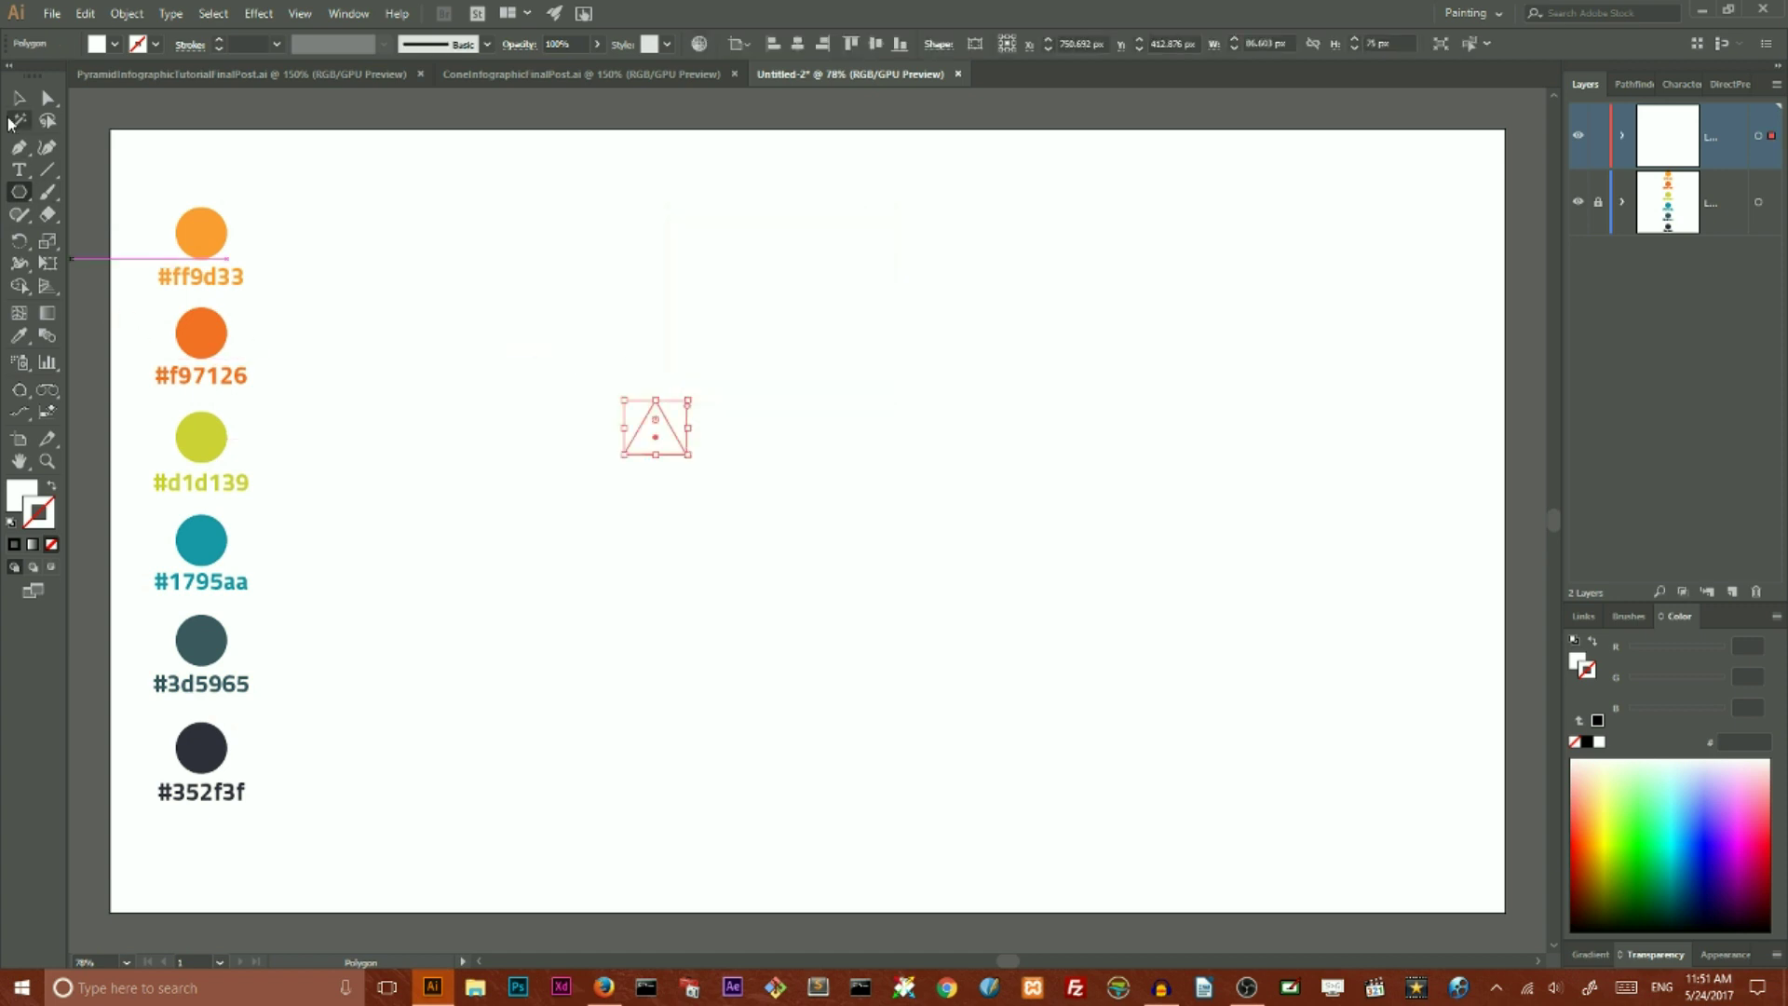
click(19, 97)
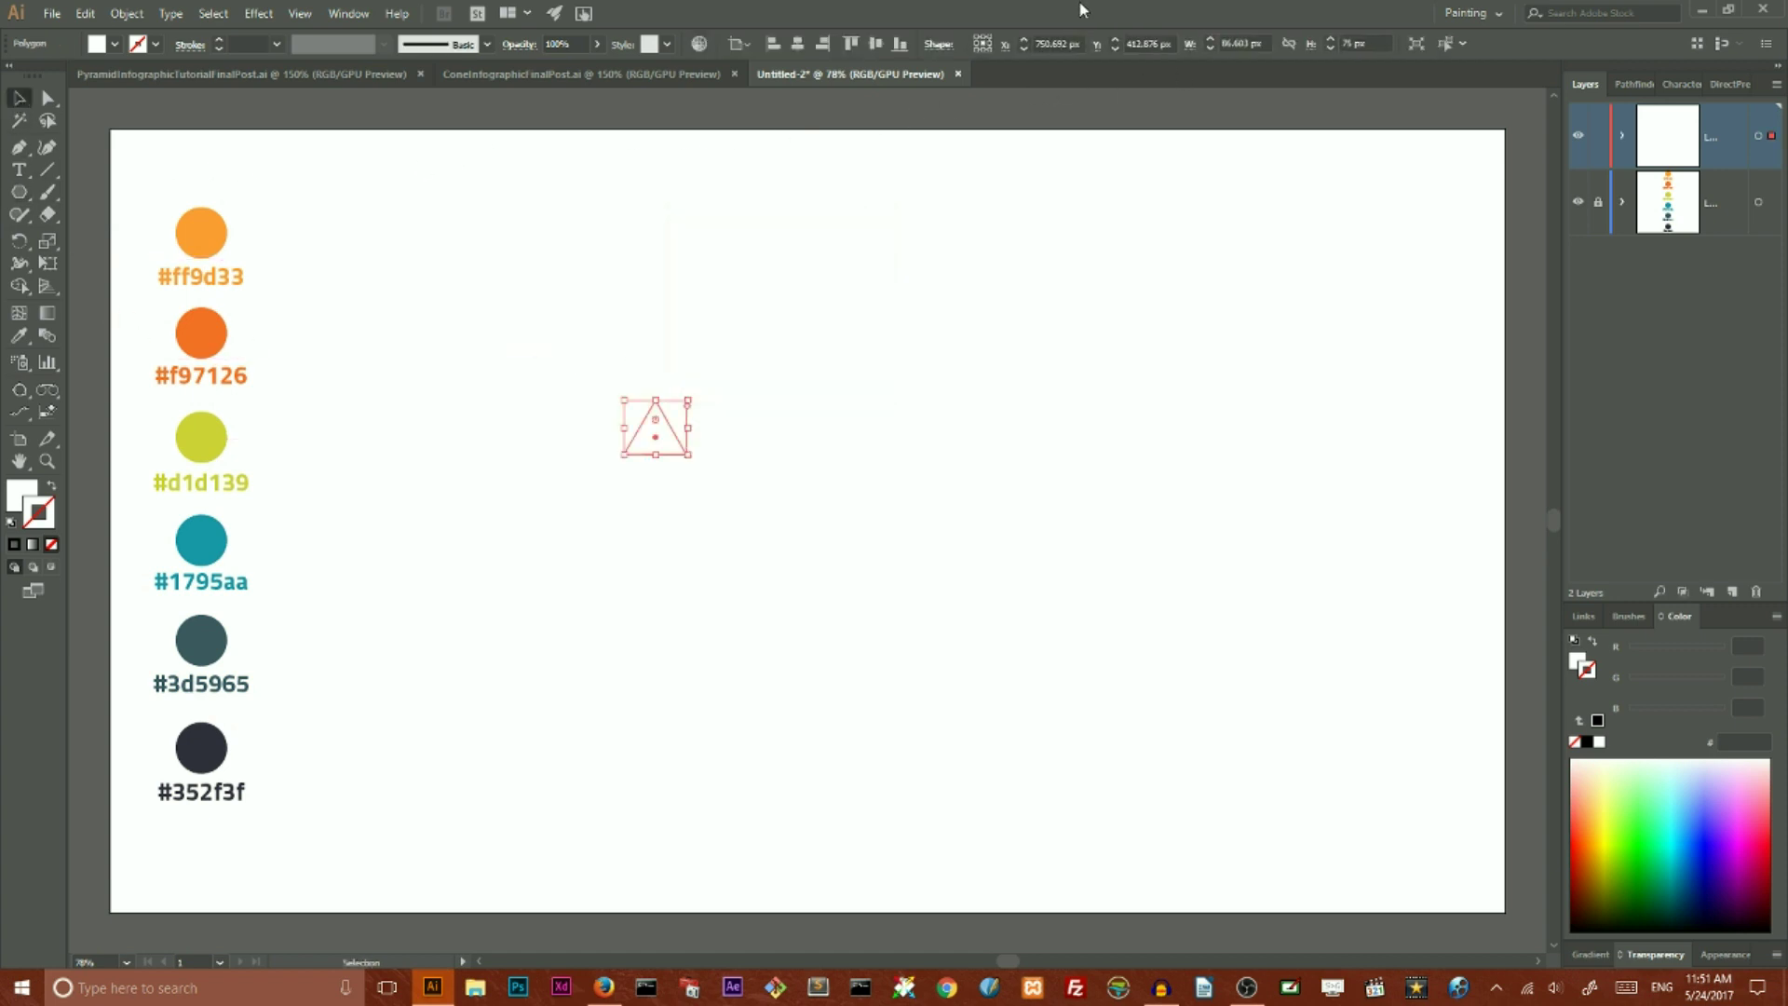
- Fill the triangle with the teal #1795aa sampled from the swatches
click(18, 335)
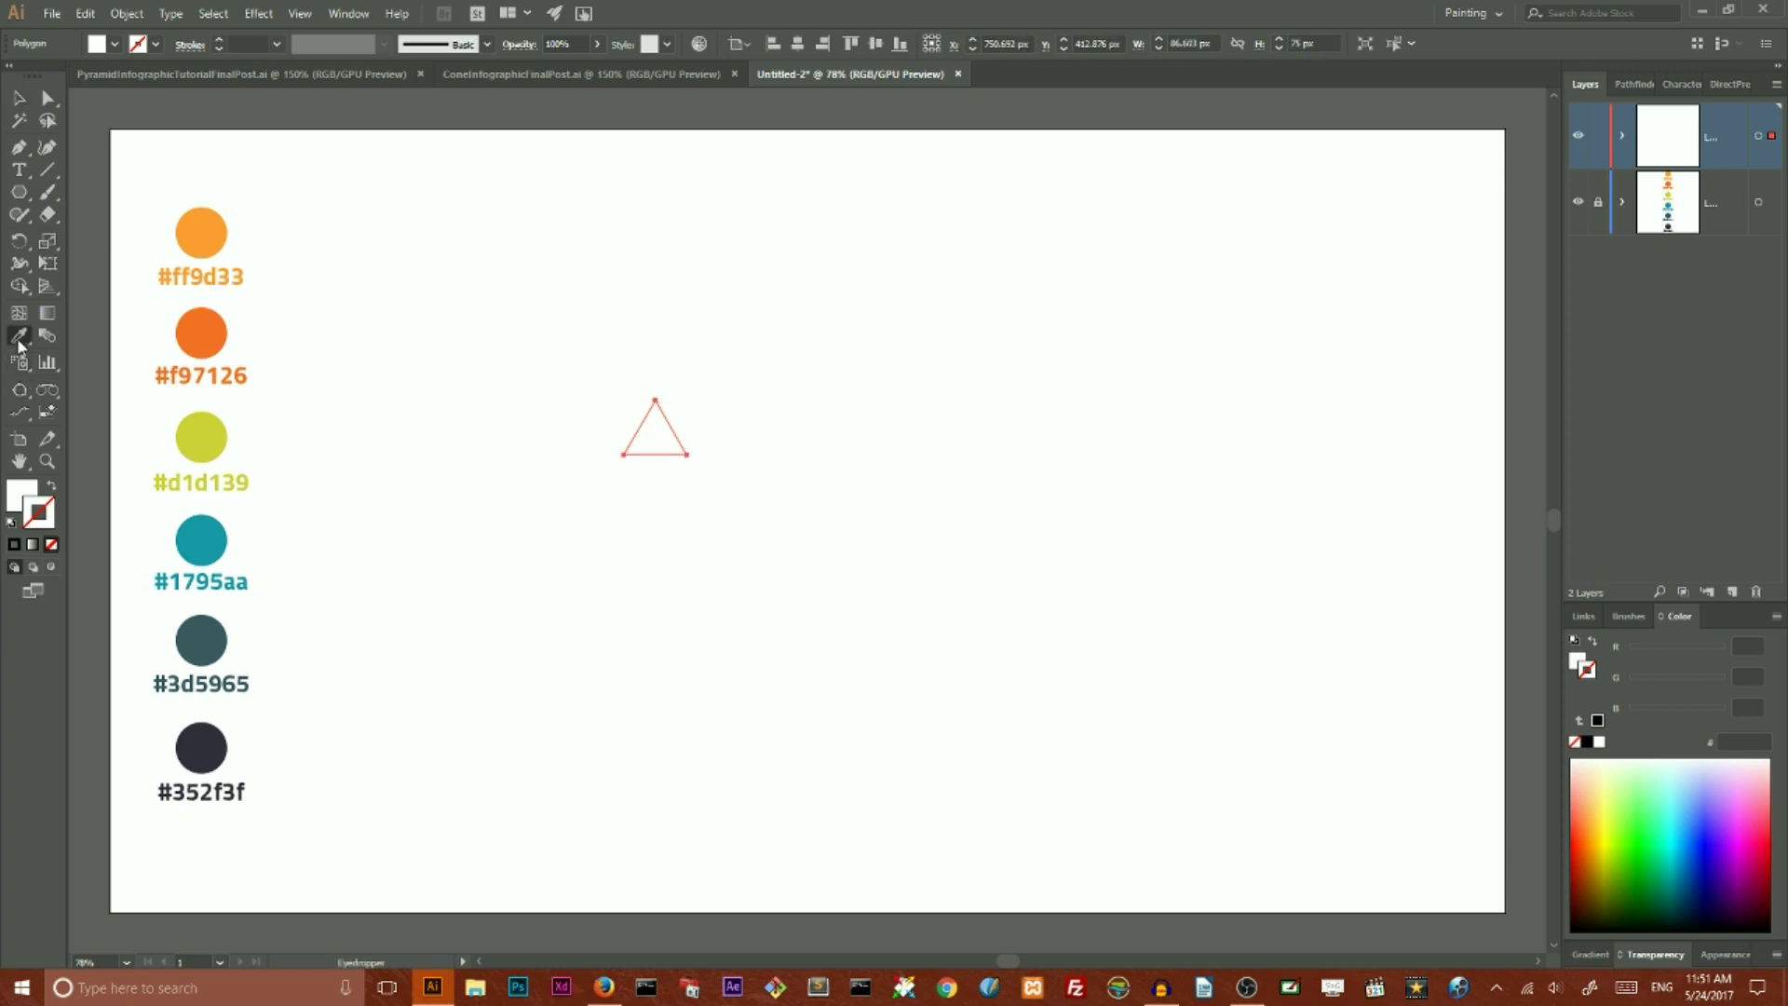
click(212, 531)
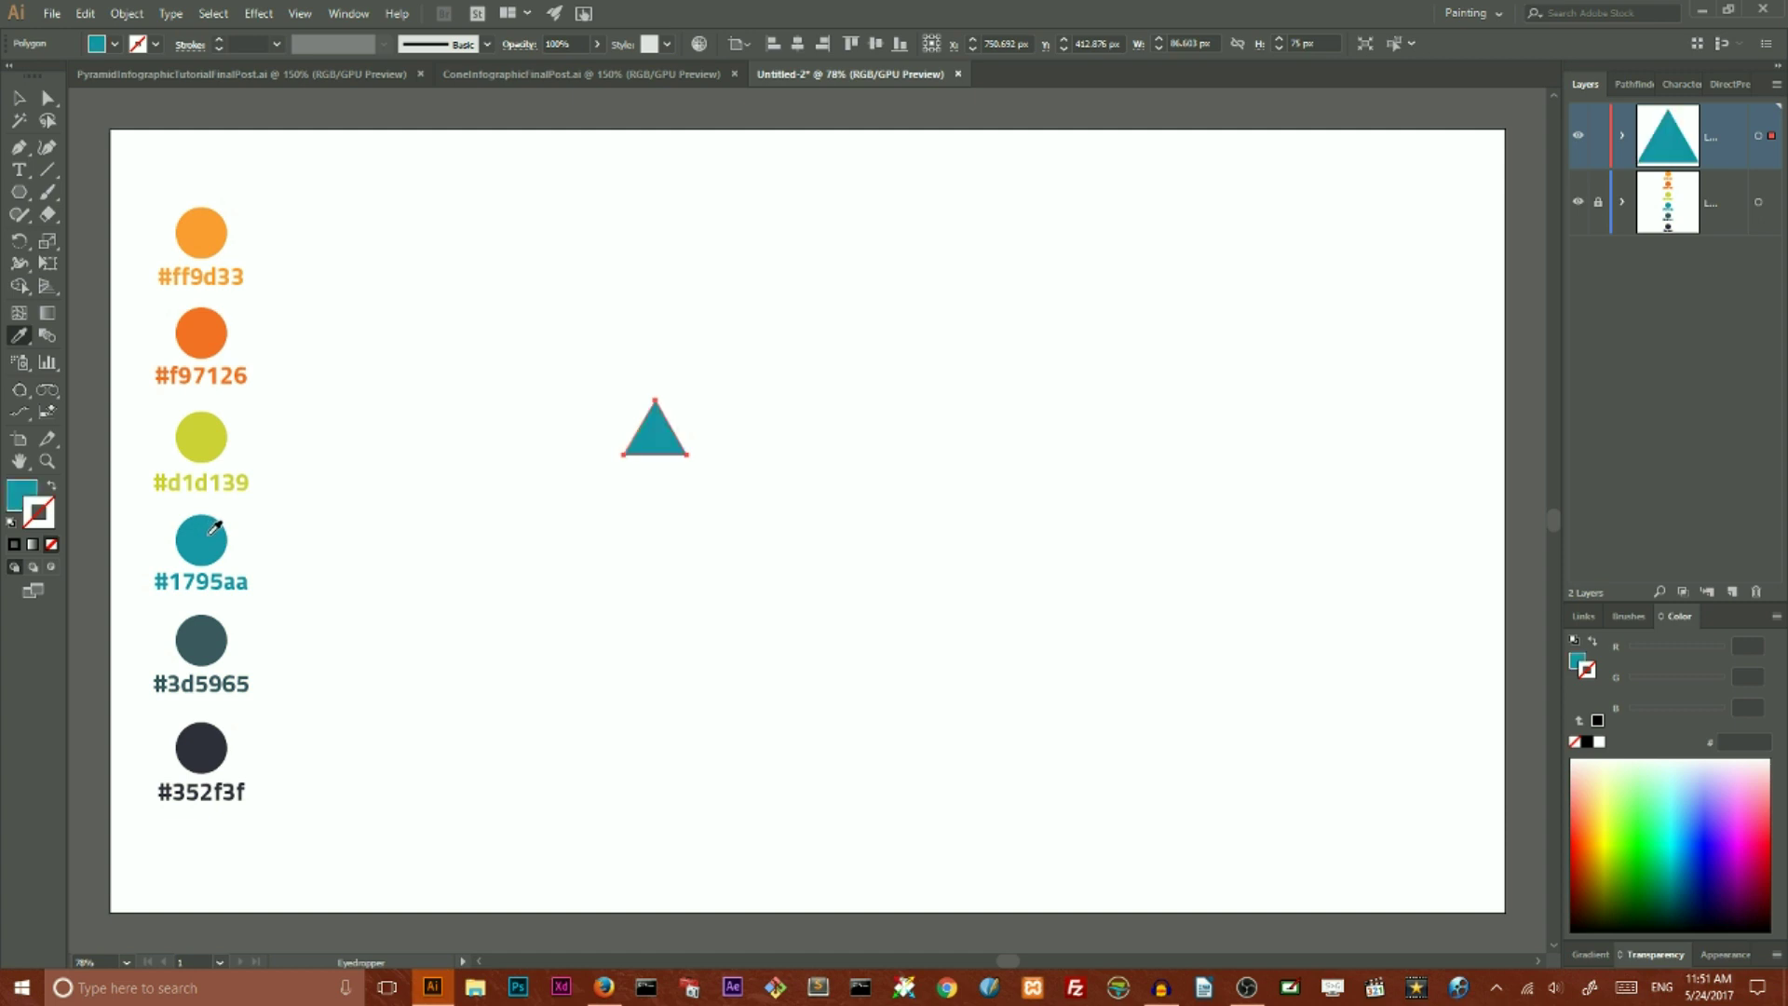
click(19, 98)
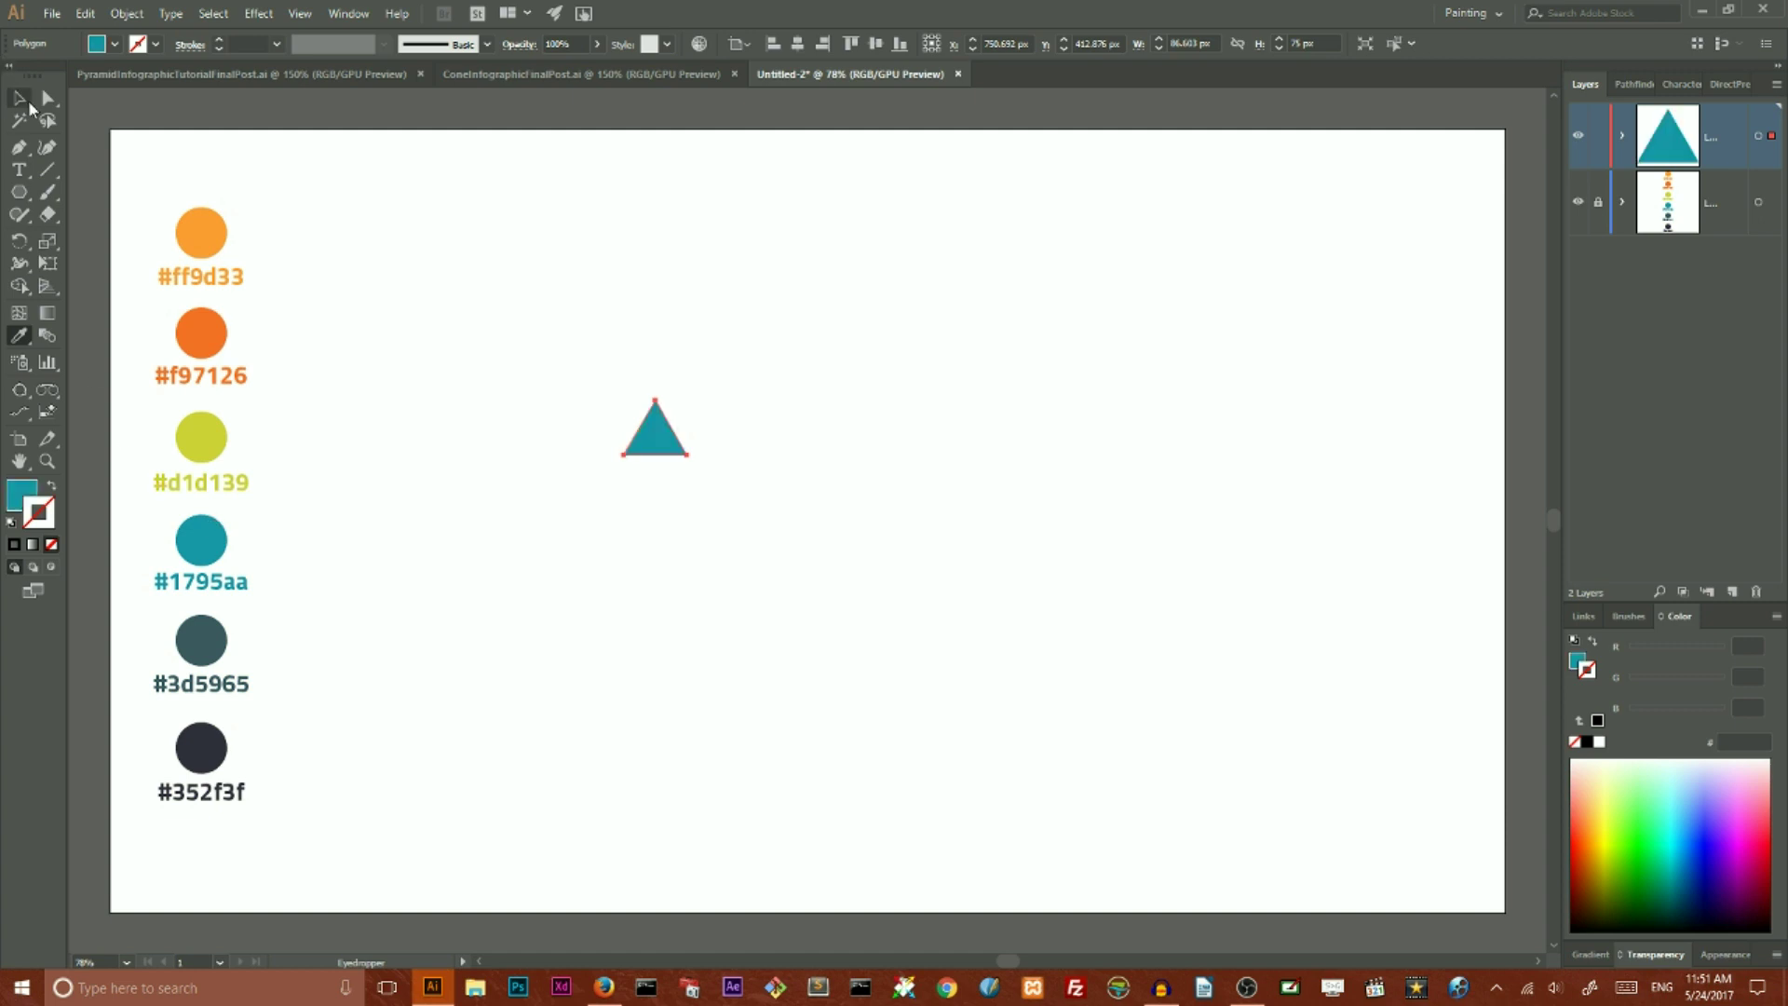
click(21, 494)
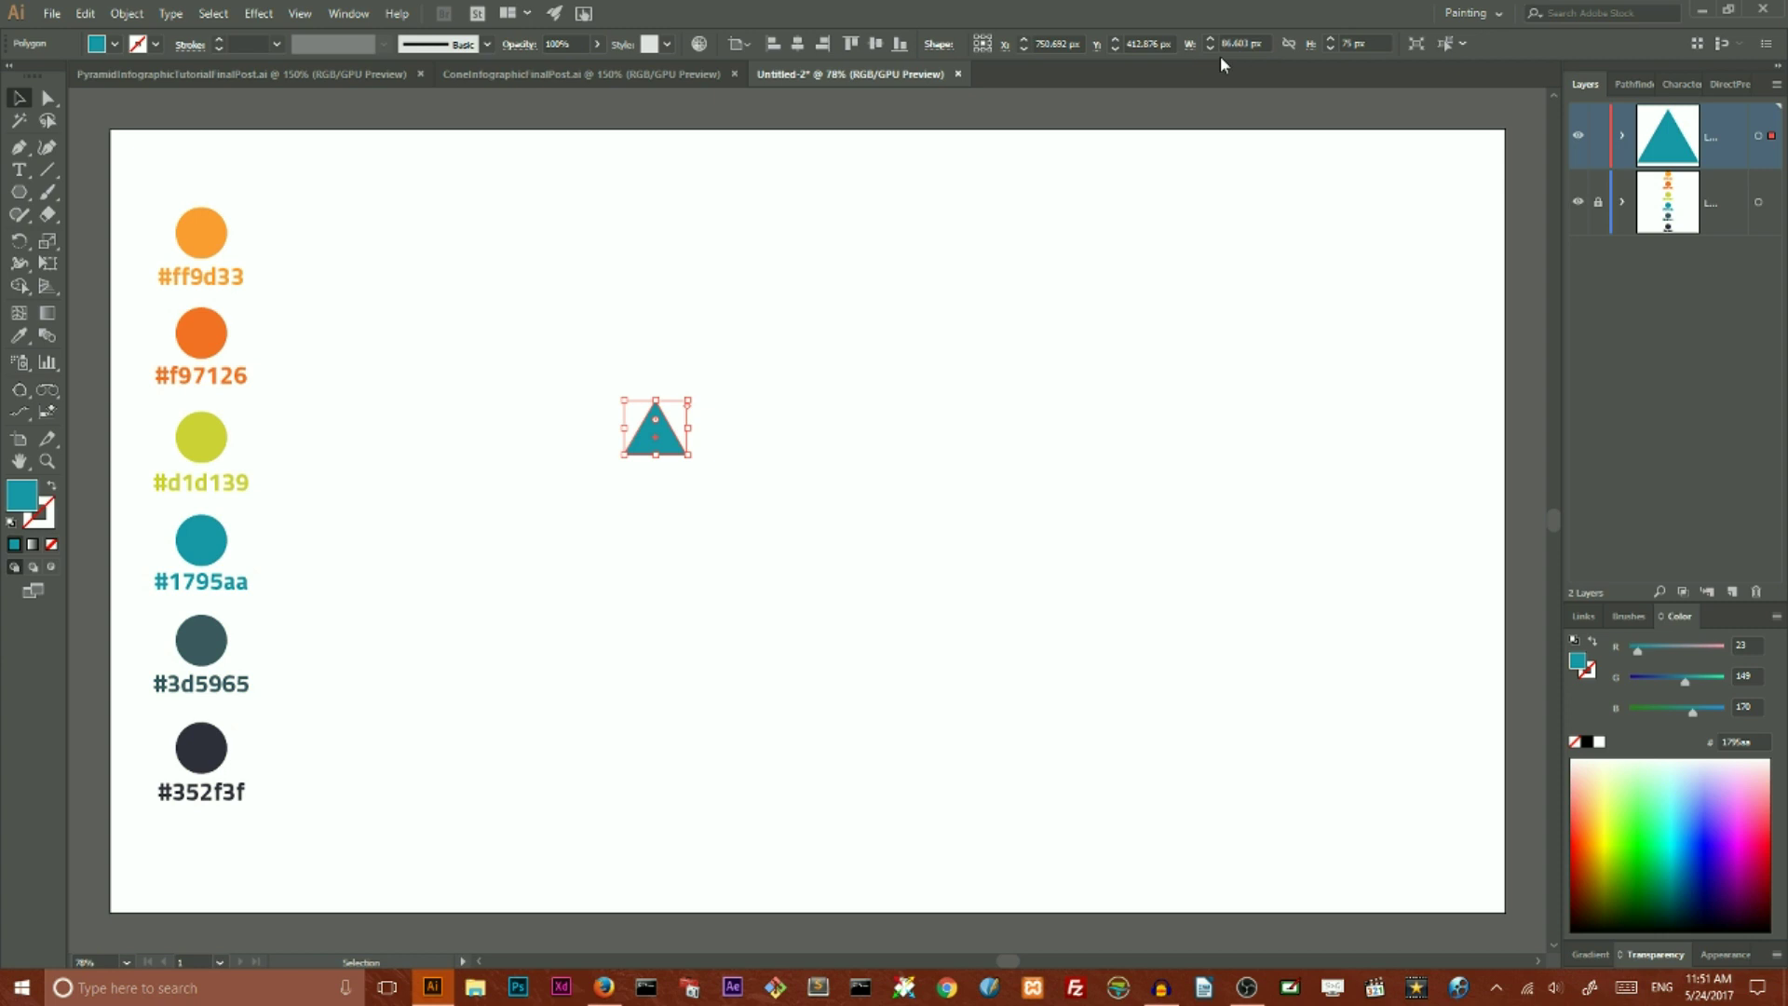
- Resize the teal triangle to 955 px wide and 823 px high
key(super+plus)
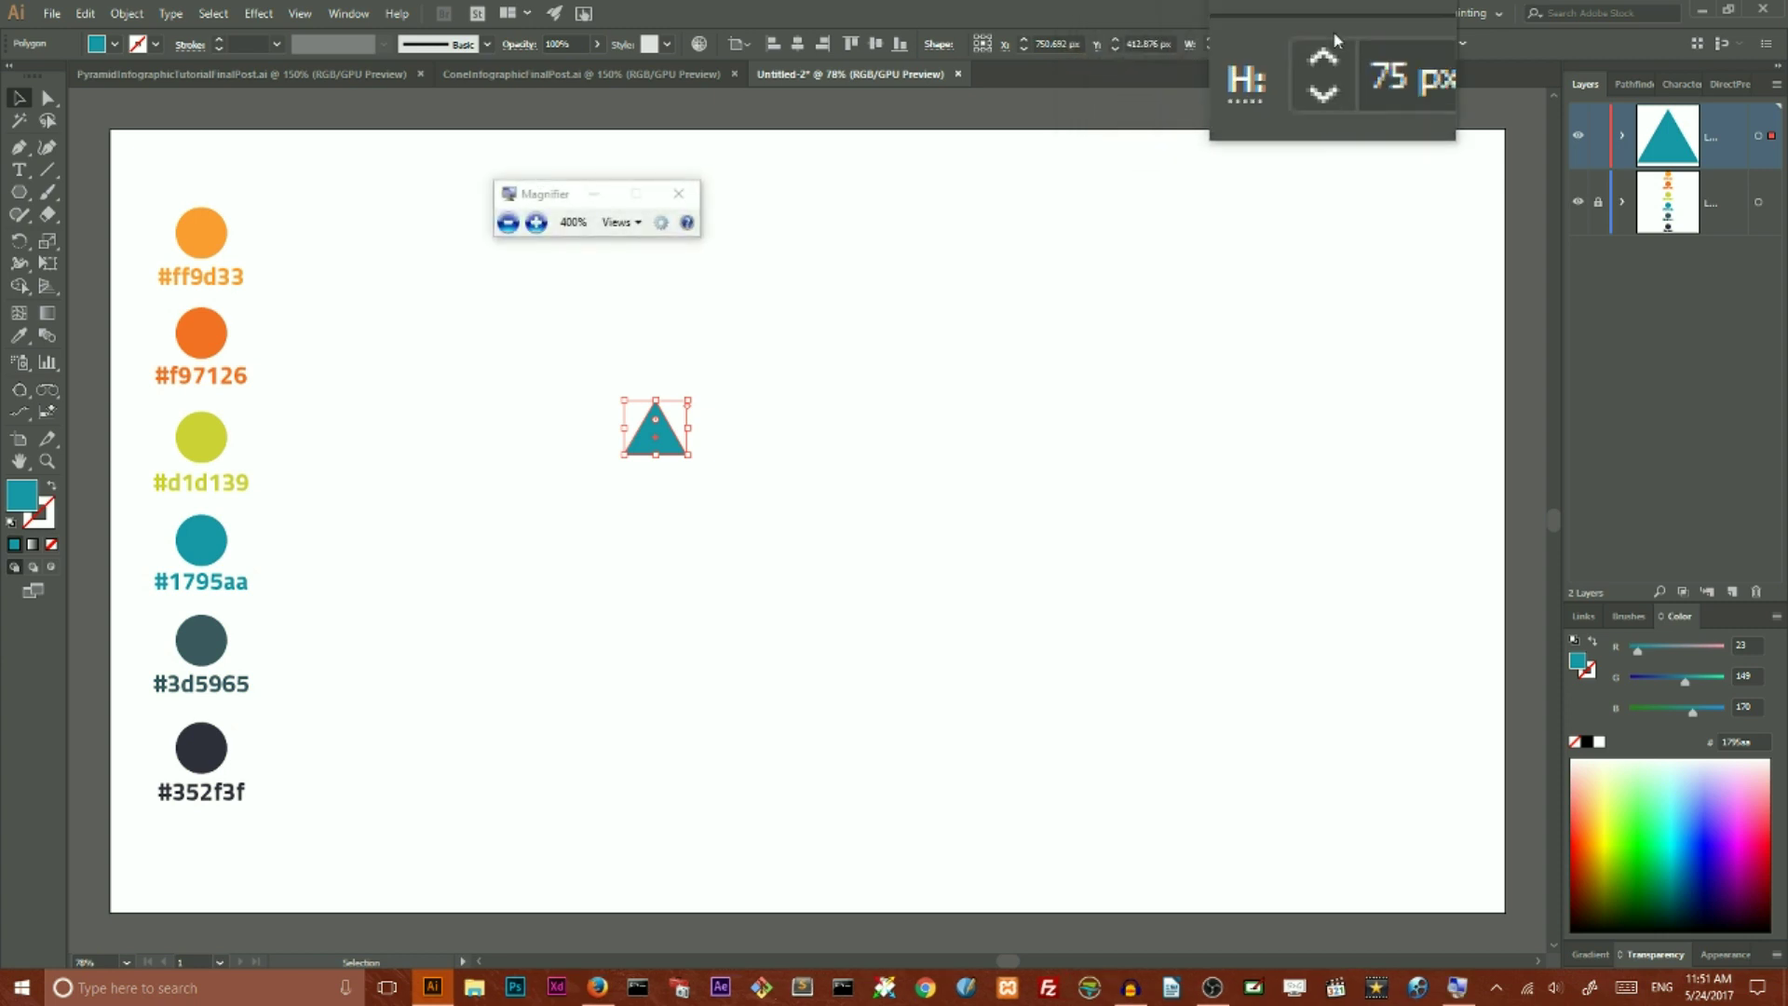
key(super+Escape)
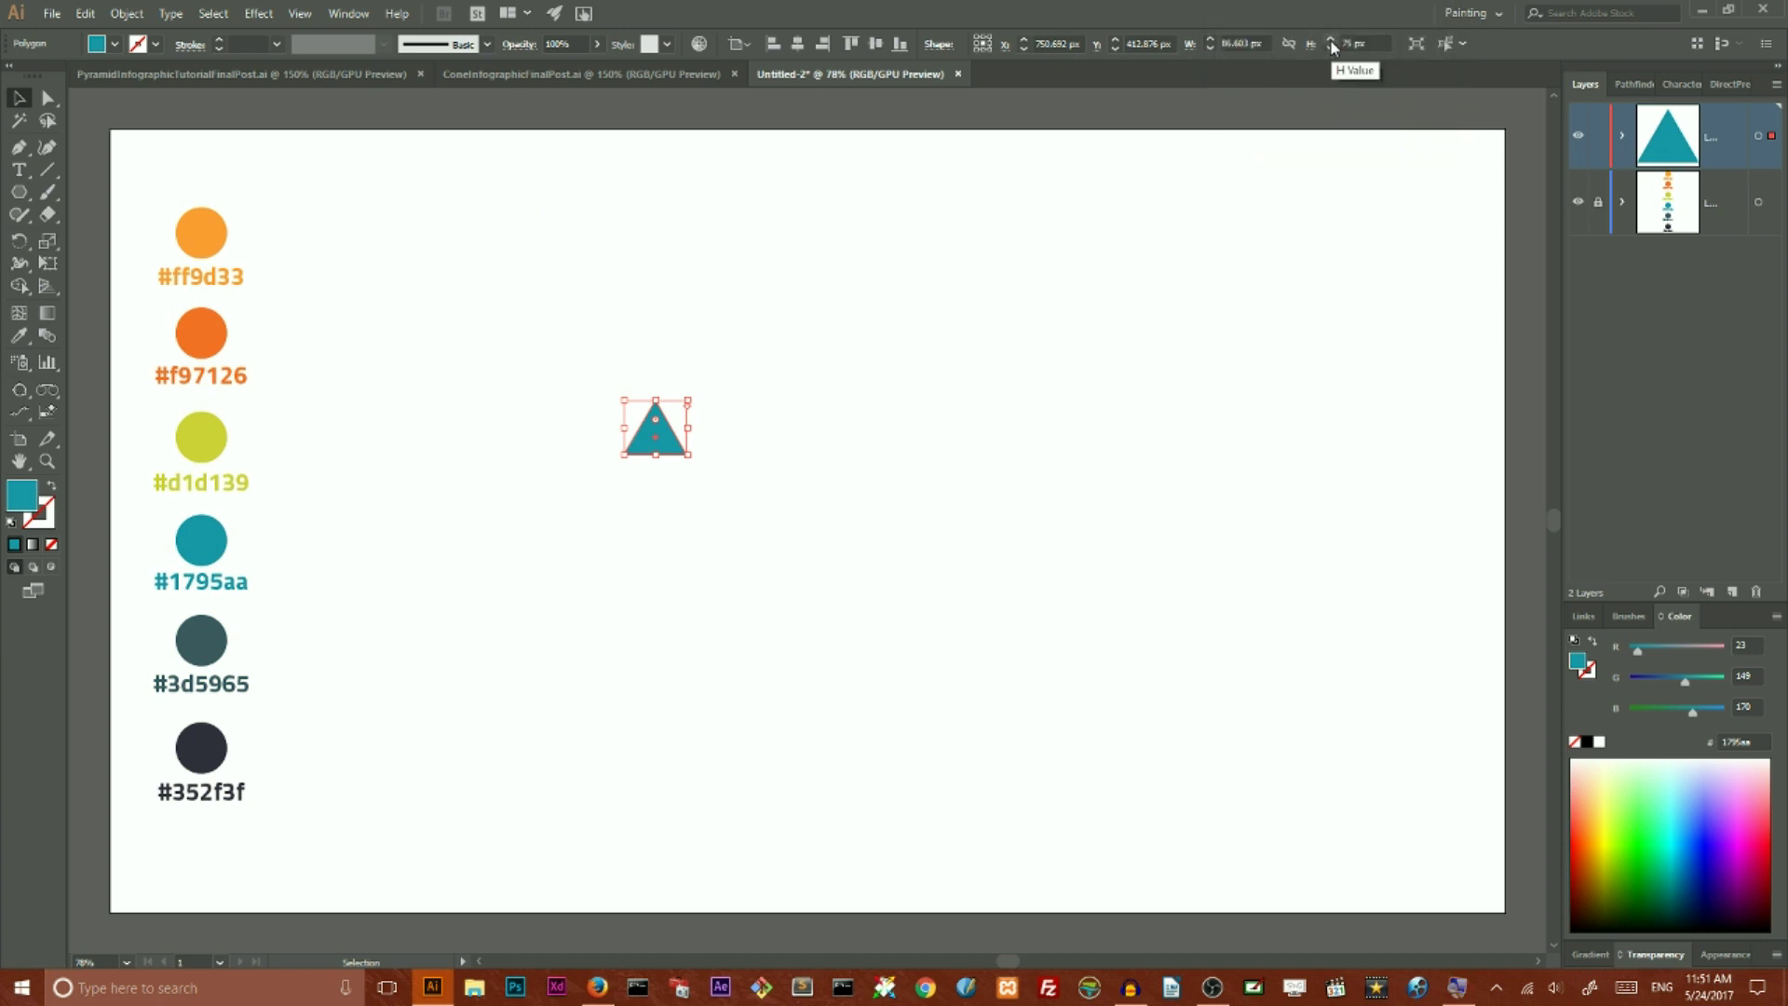
click(1247, 41)
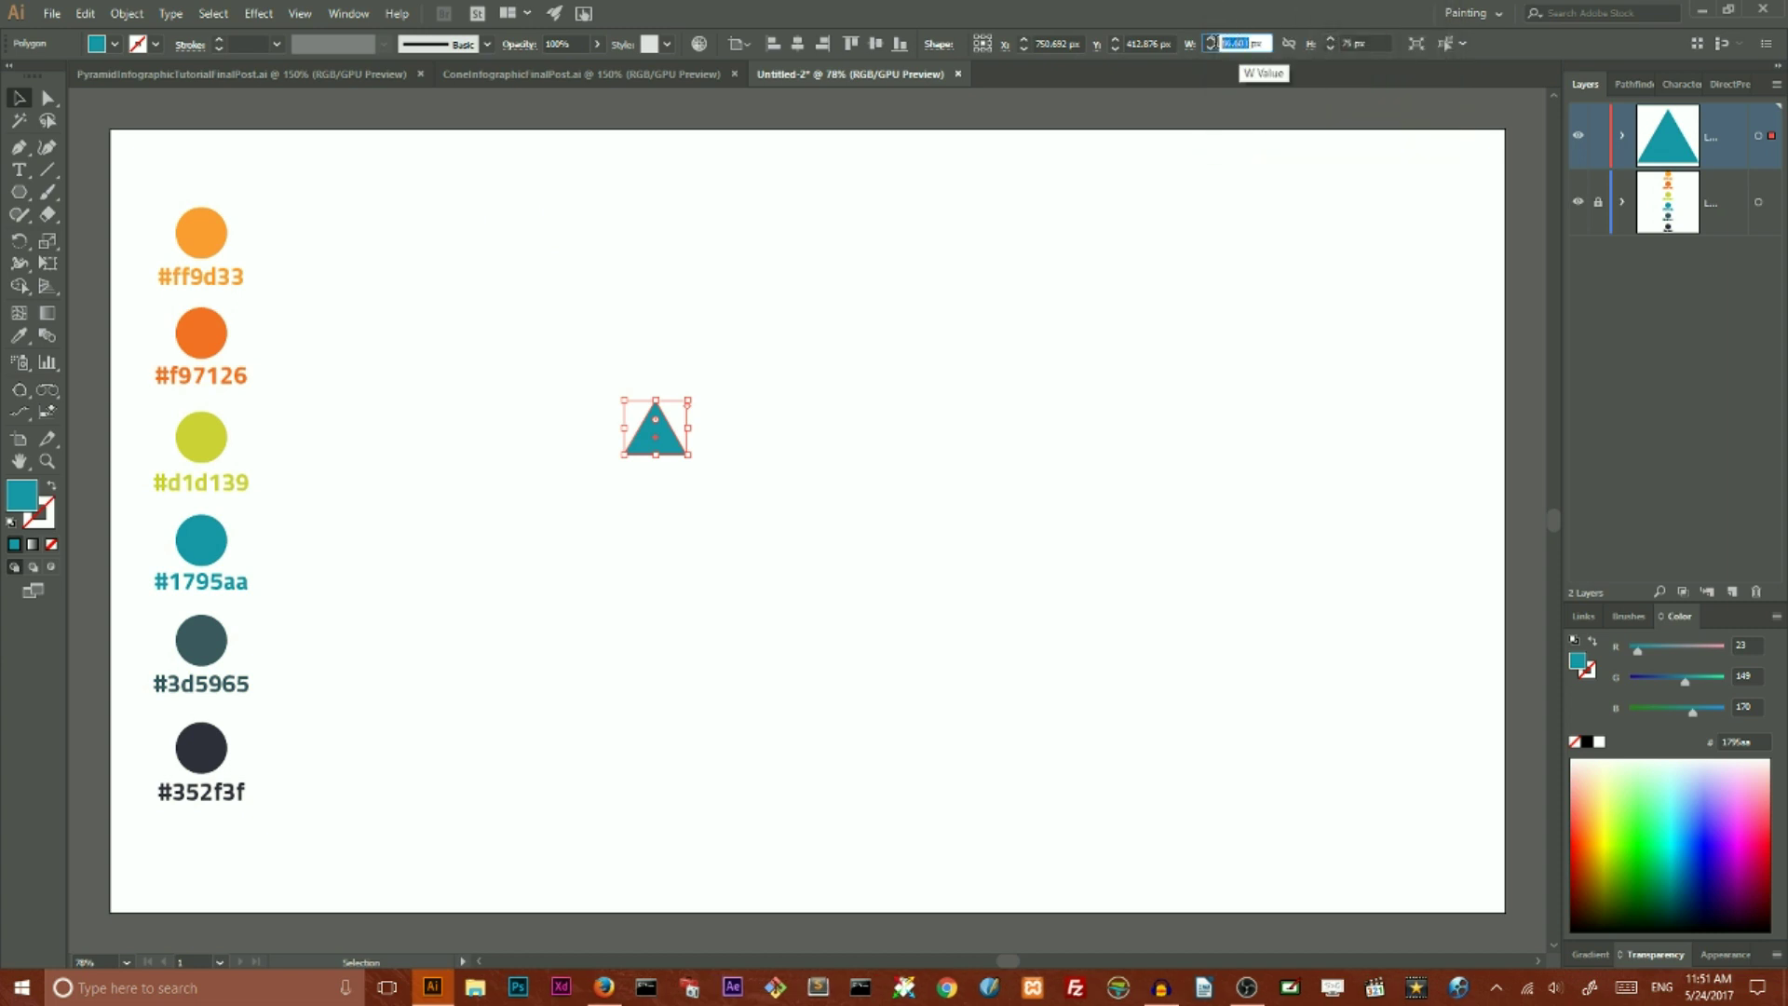
key(BackSpace)
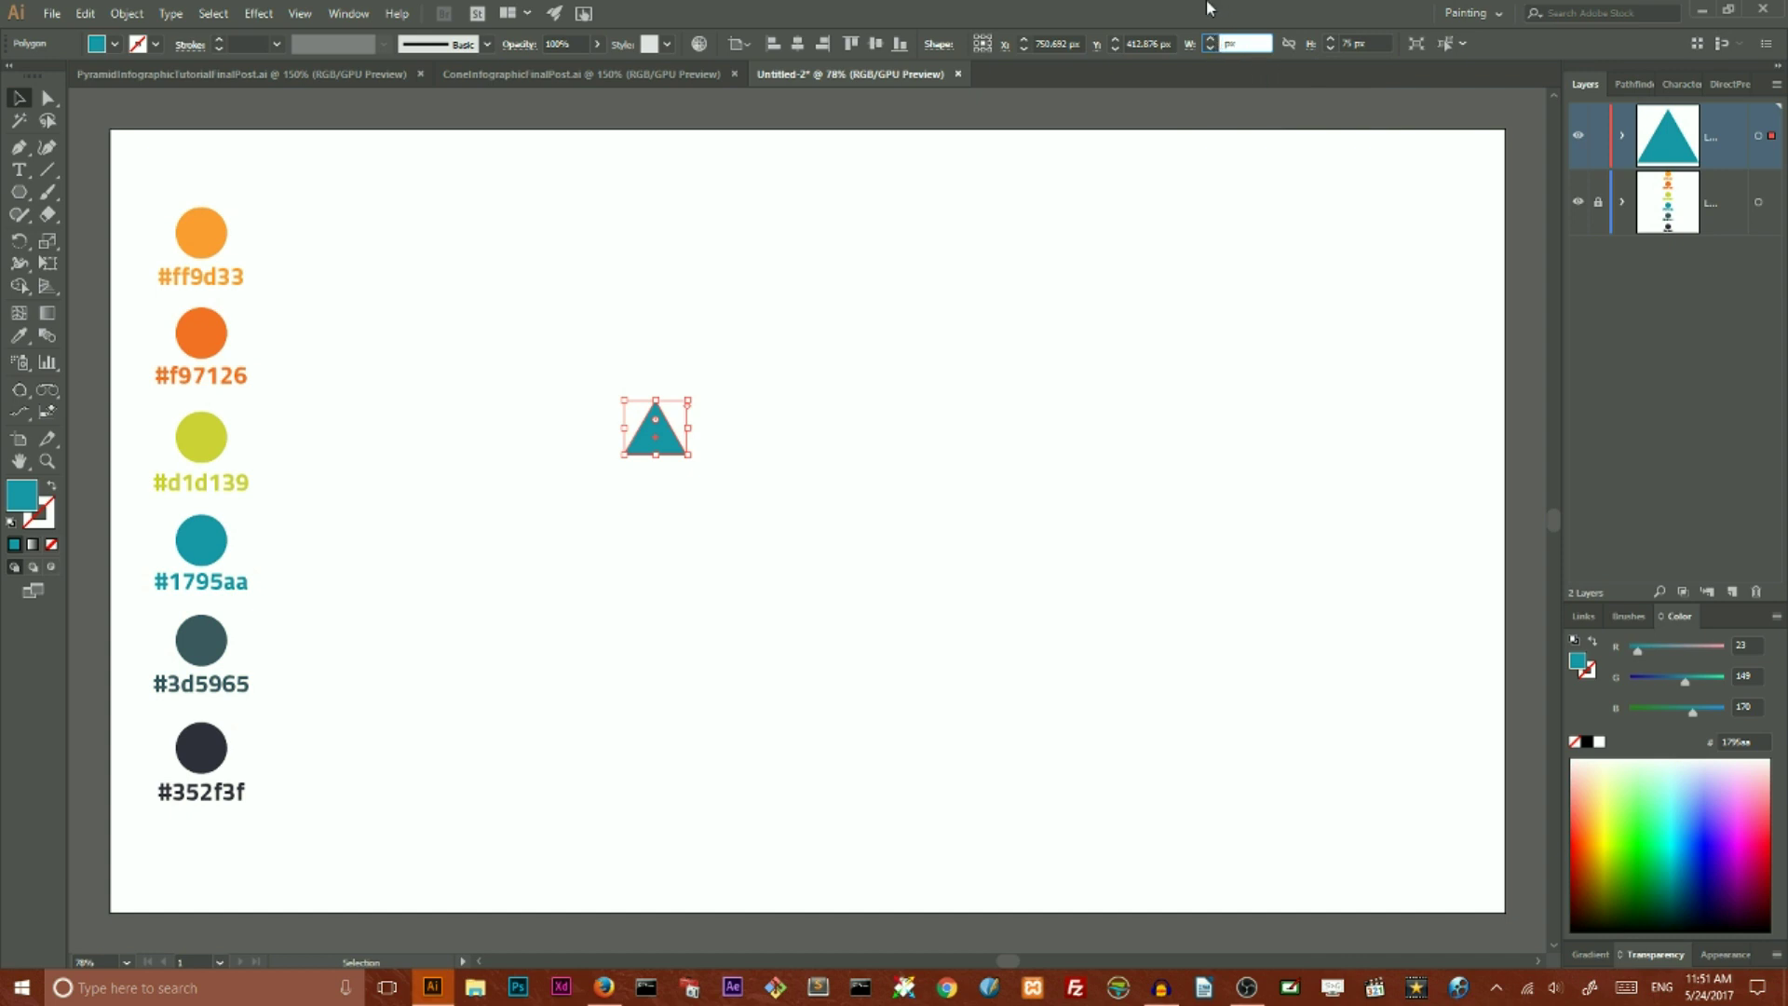
text(8)
text(55)
key(Return)
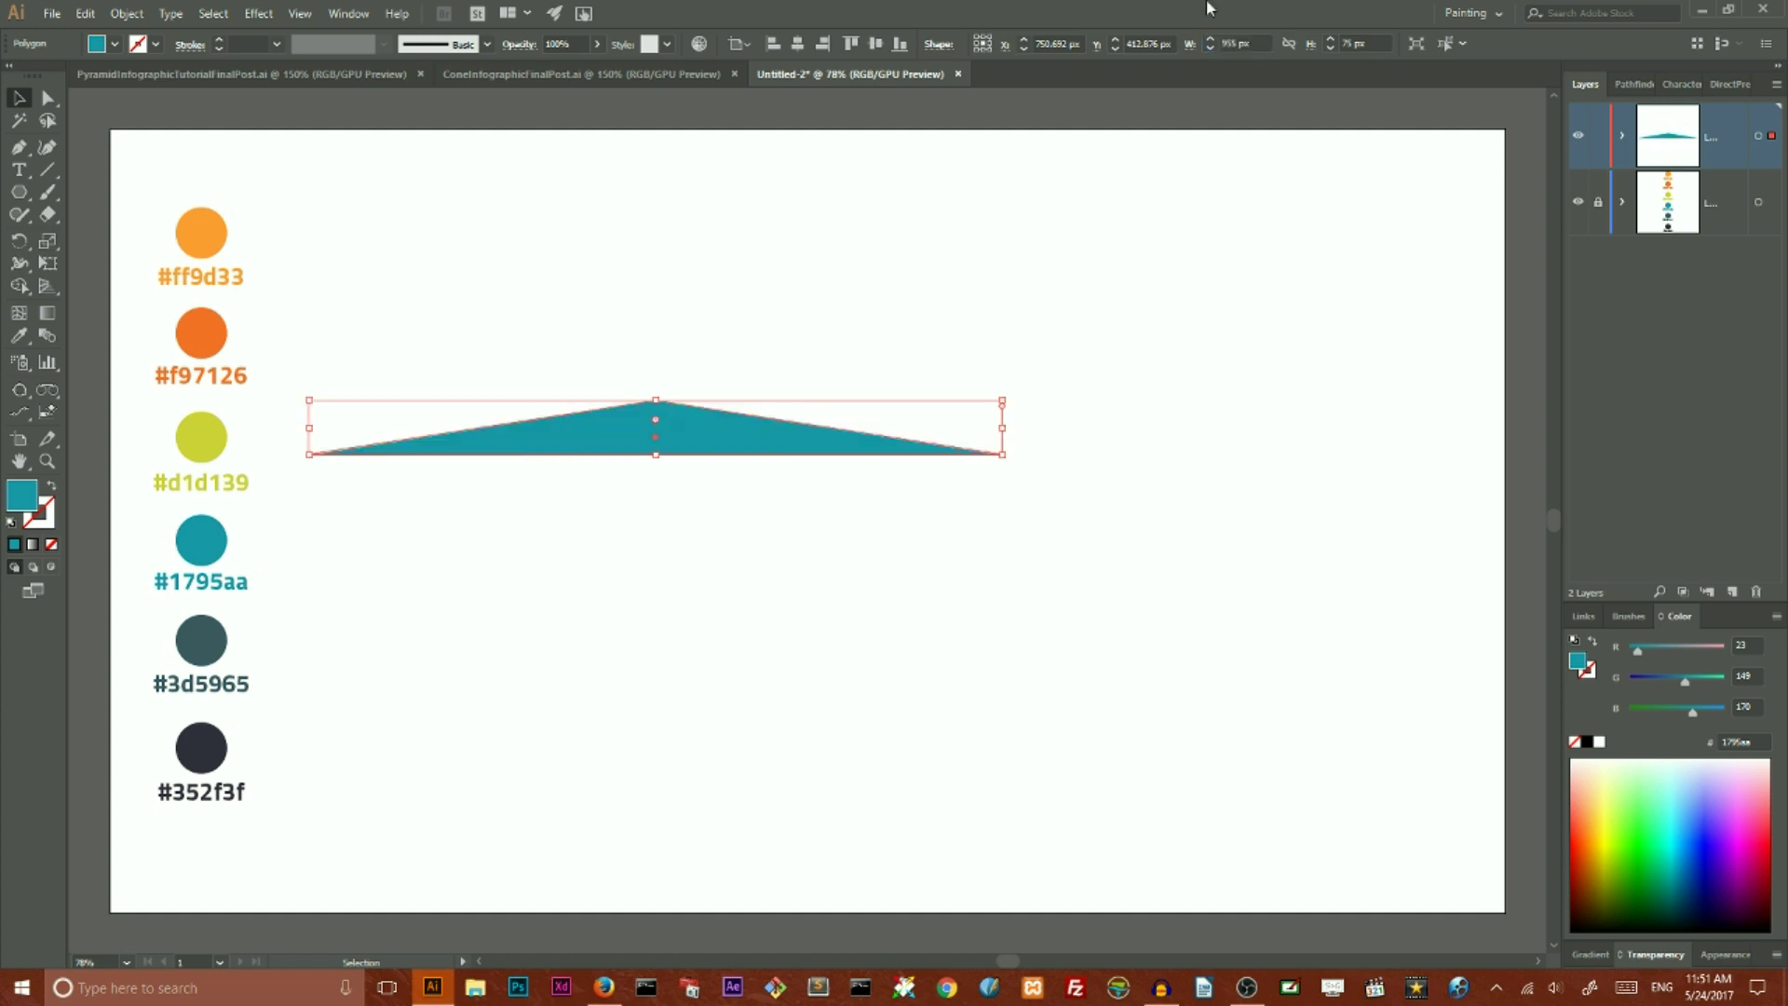
click(1349, 43)
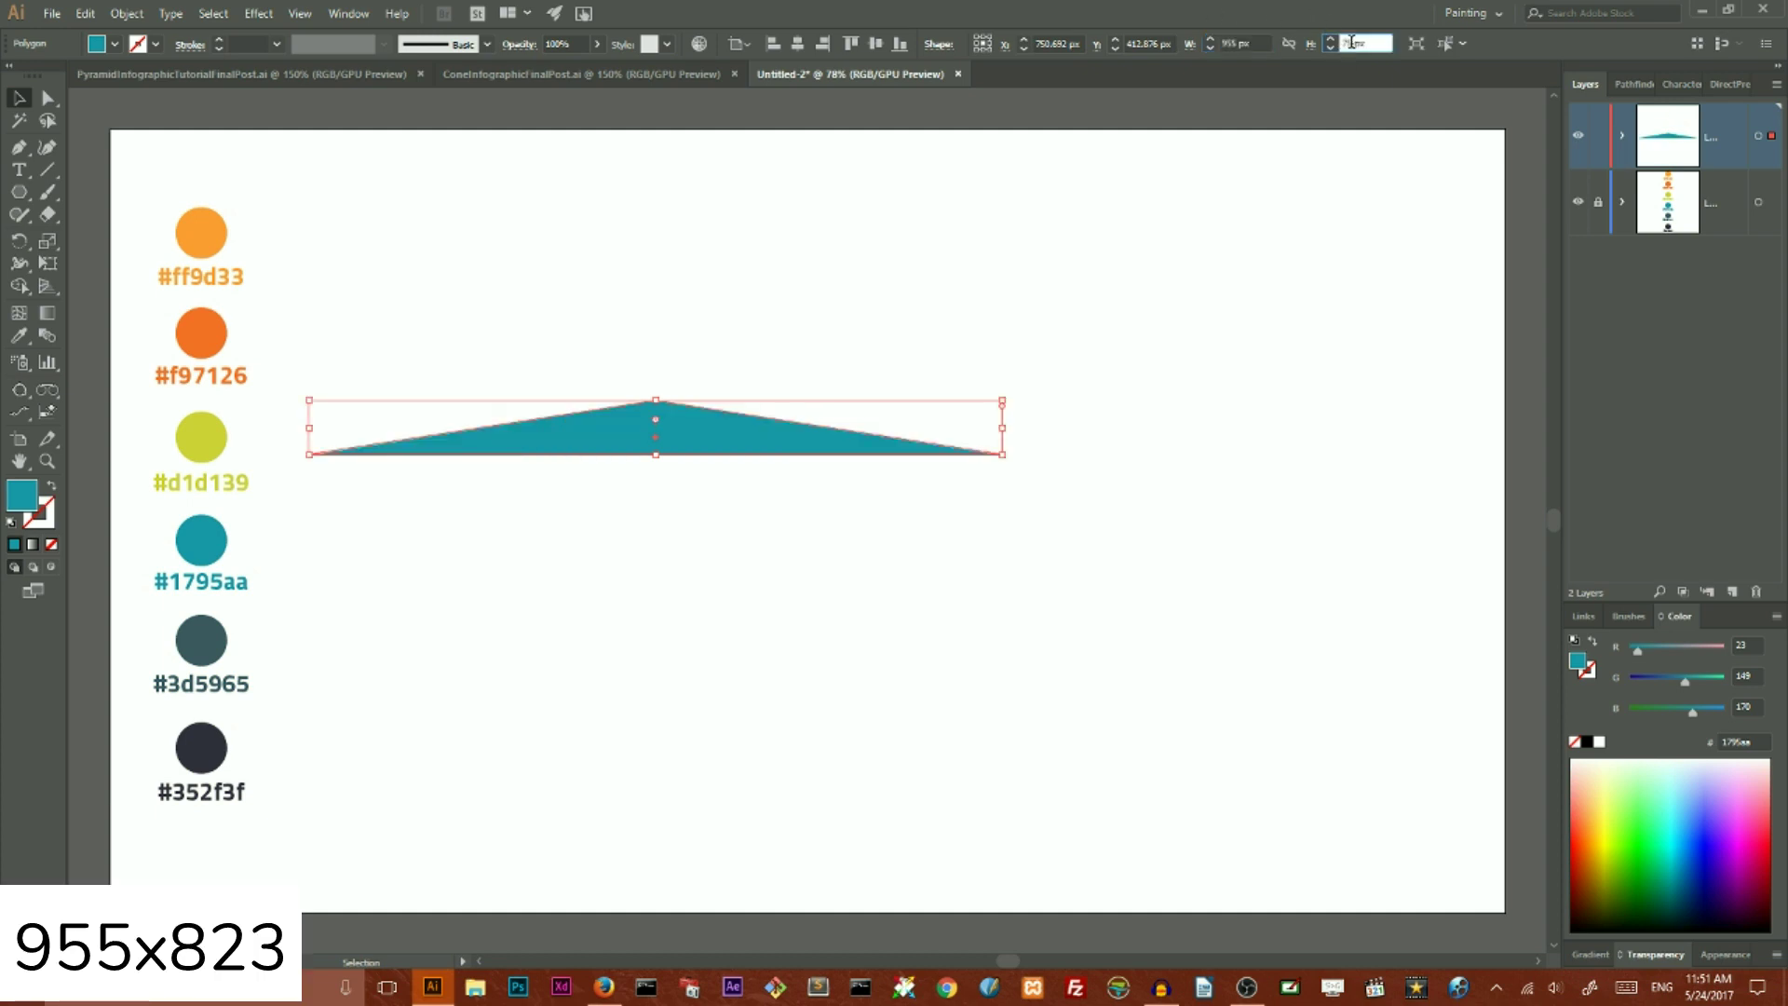
key(BackSpace)
text(823)
key(Return)
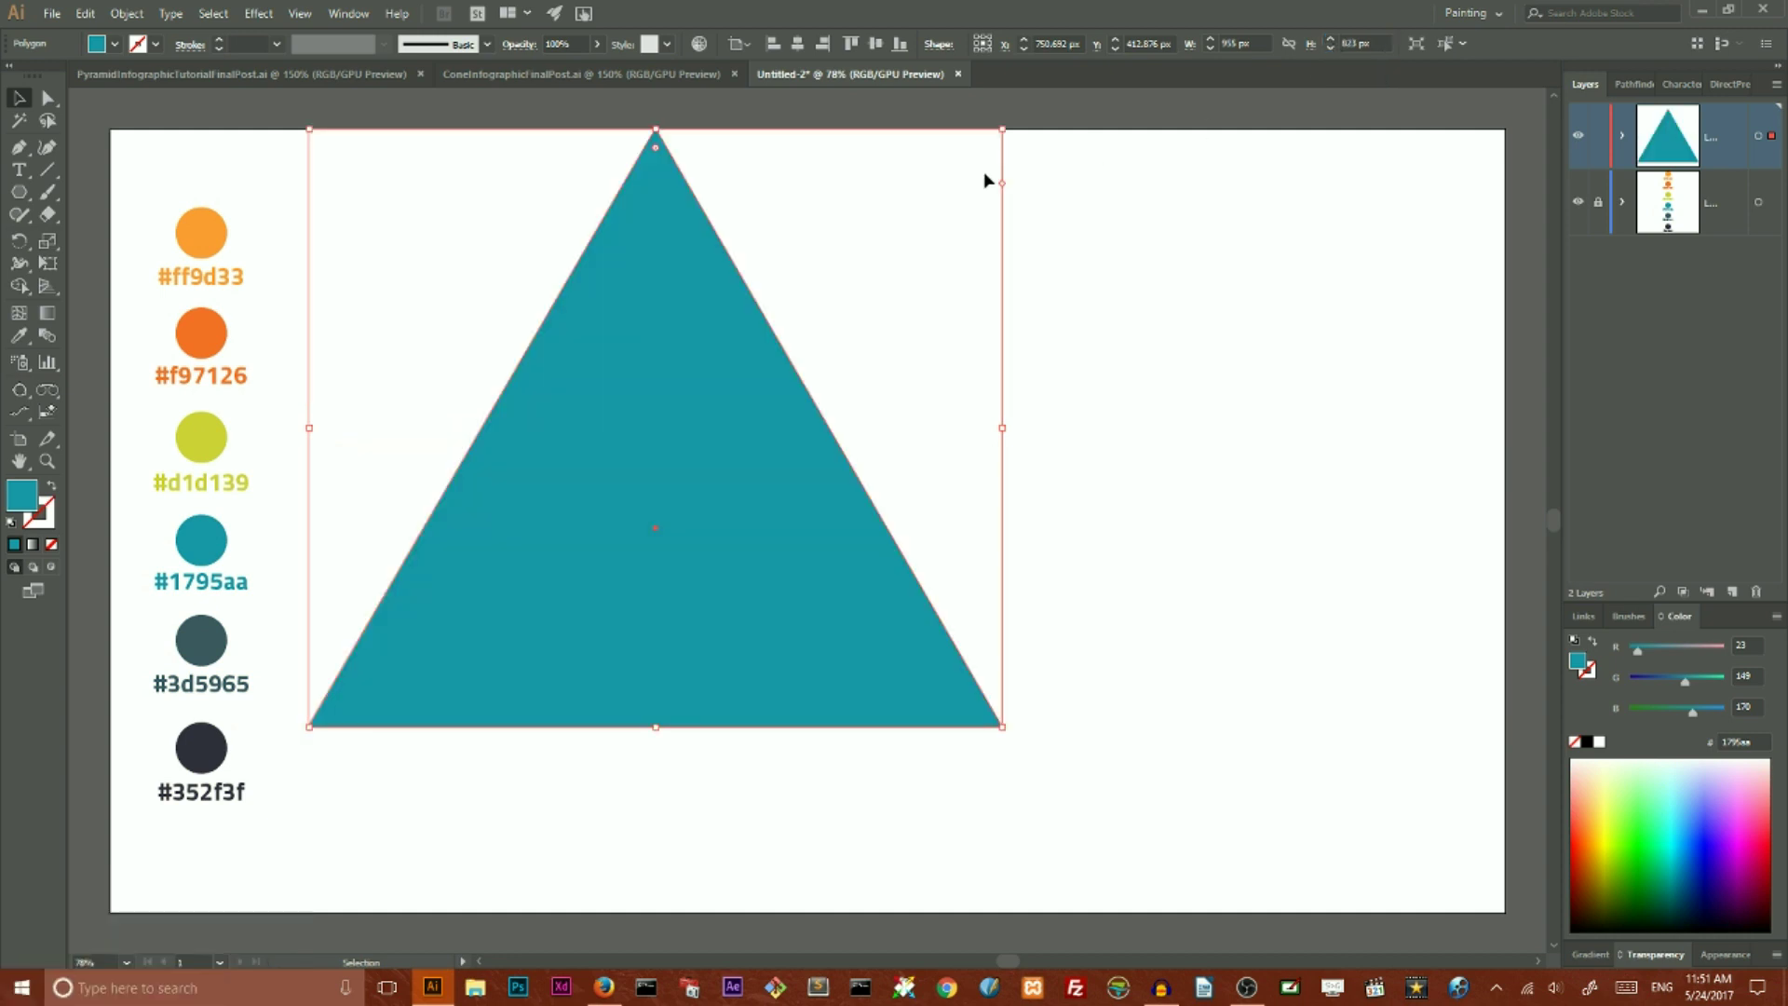
- Centre the triangle horizontally and vertically on the artboard
click(738, 46)
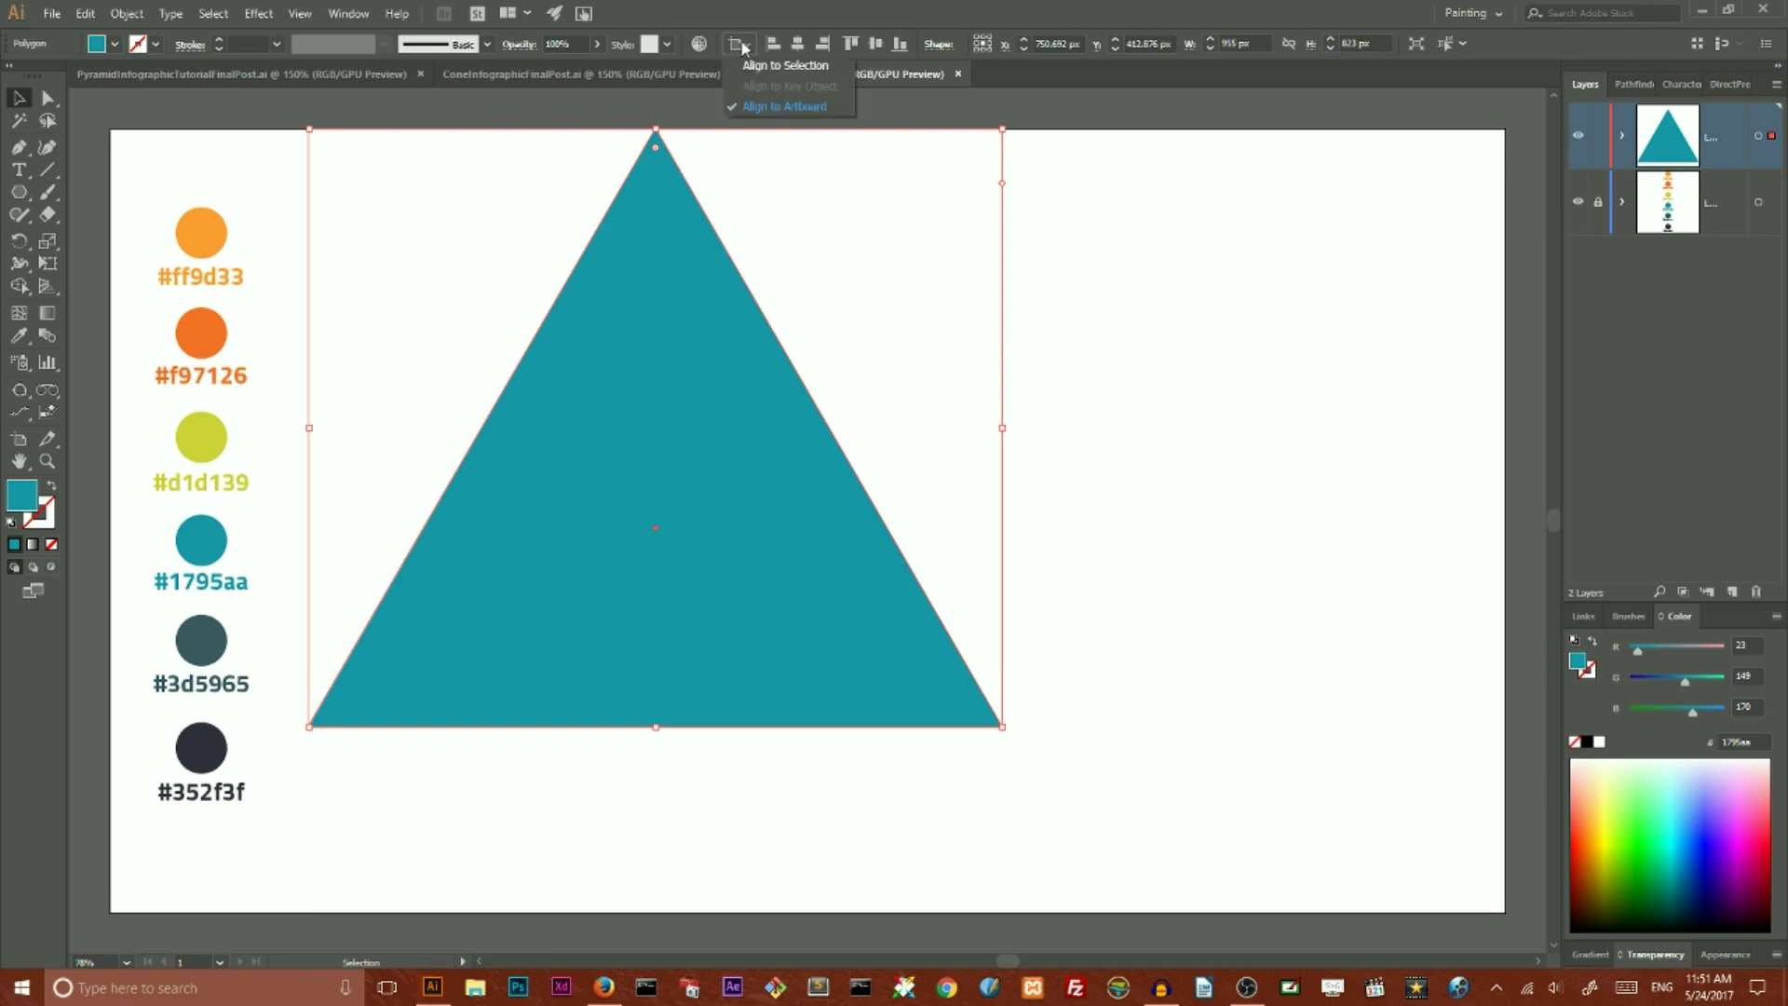
click(797, 108)
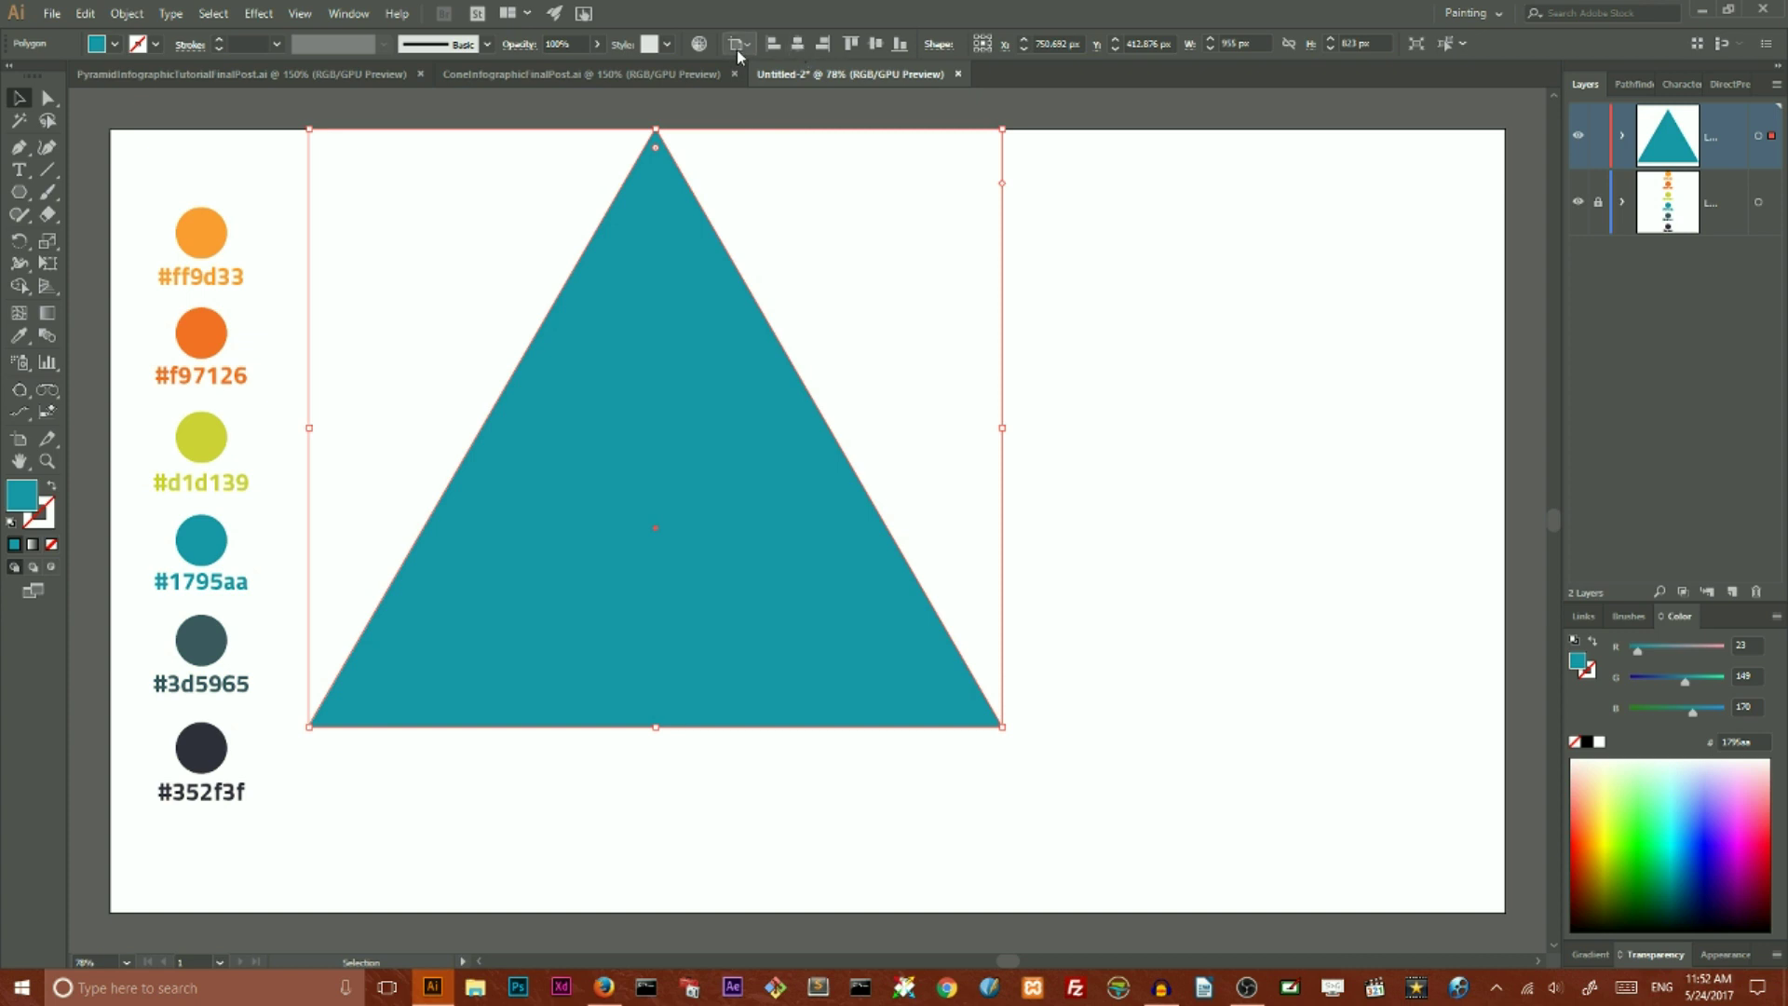
click(798, 45)
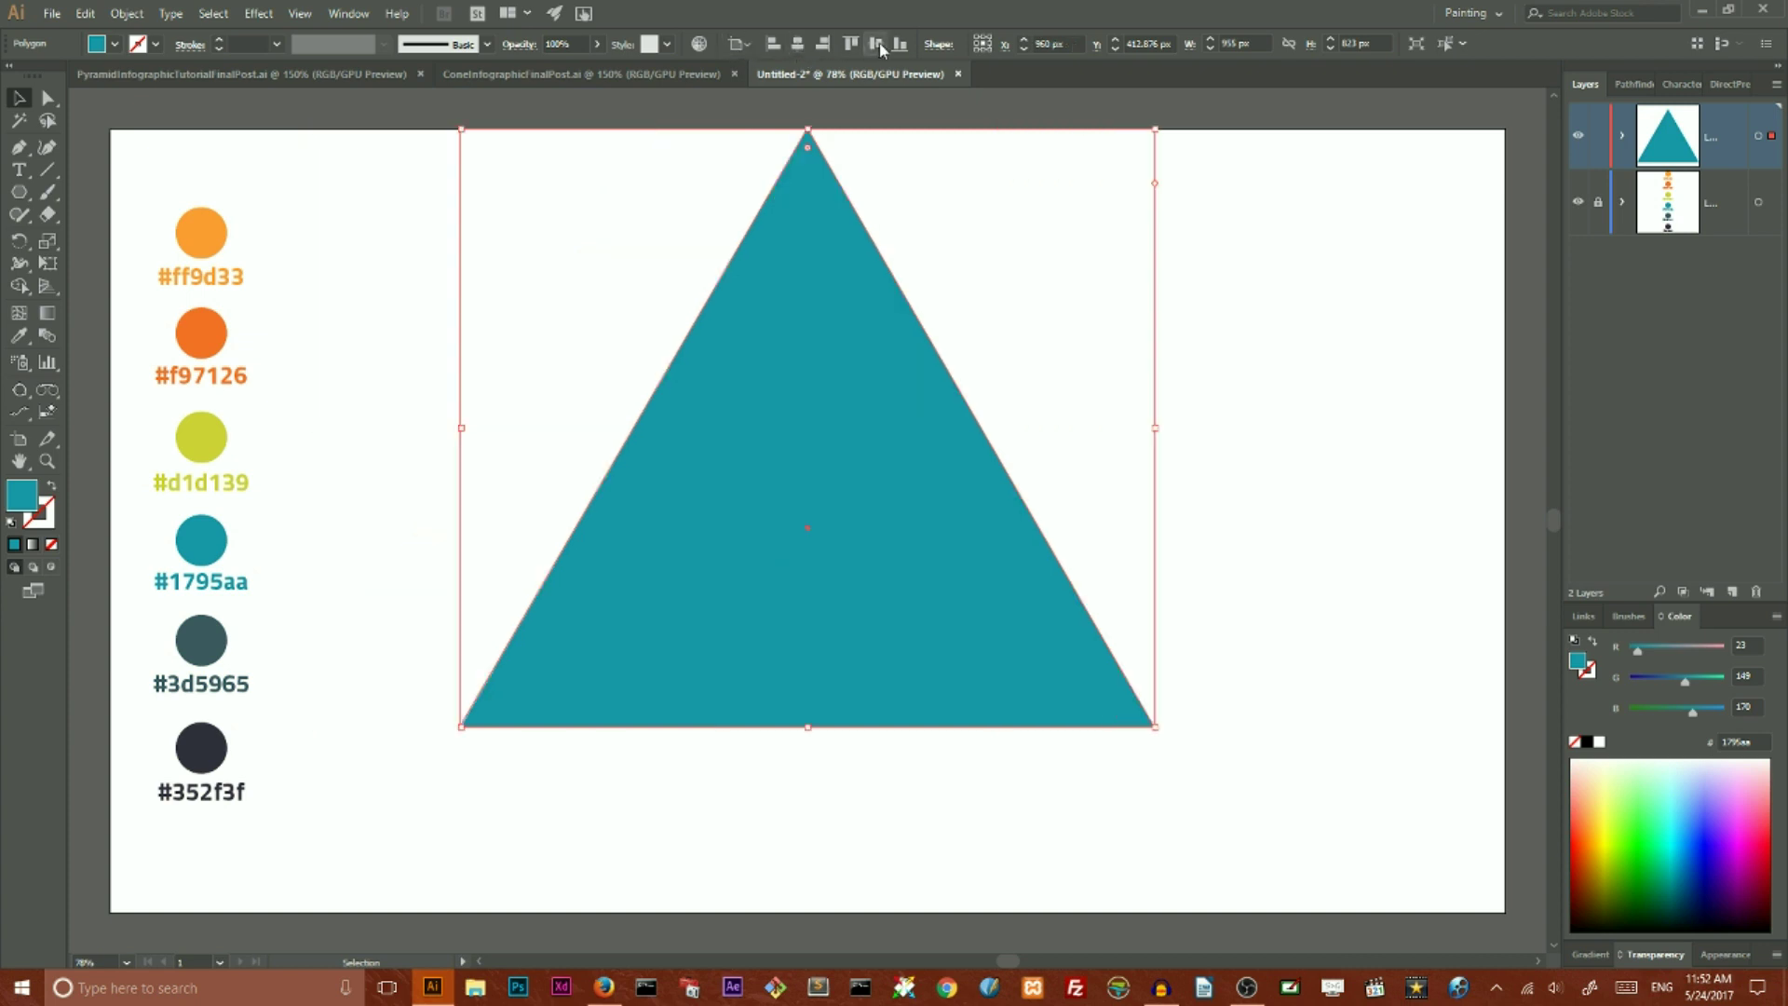
click(879, 43)
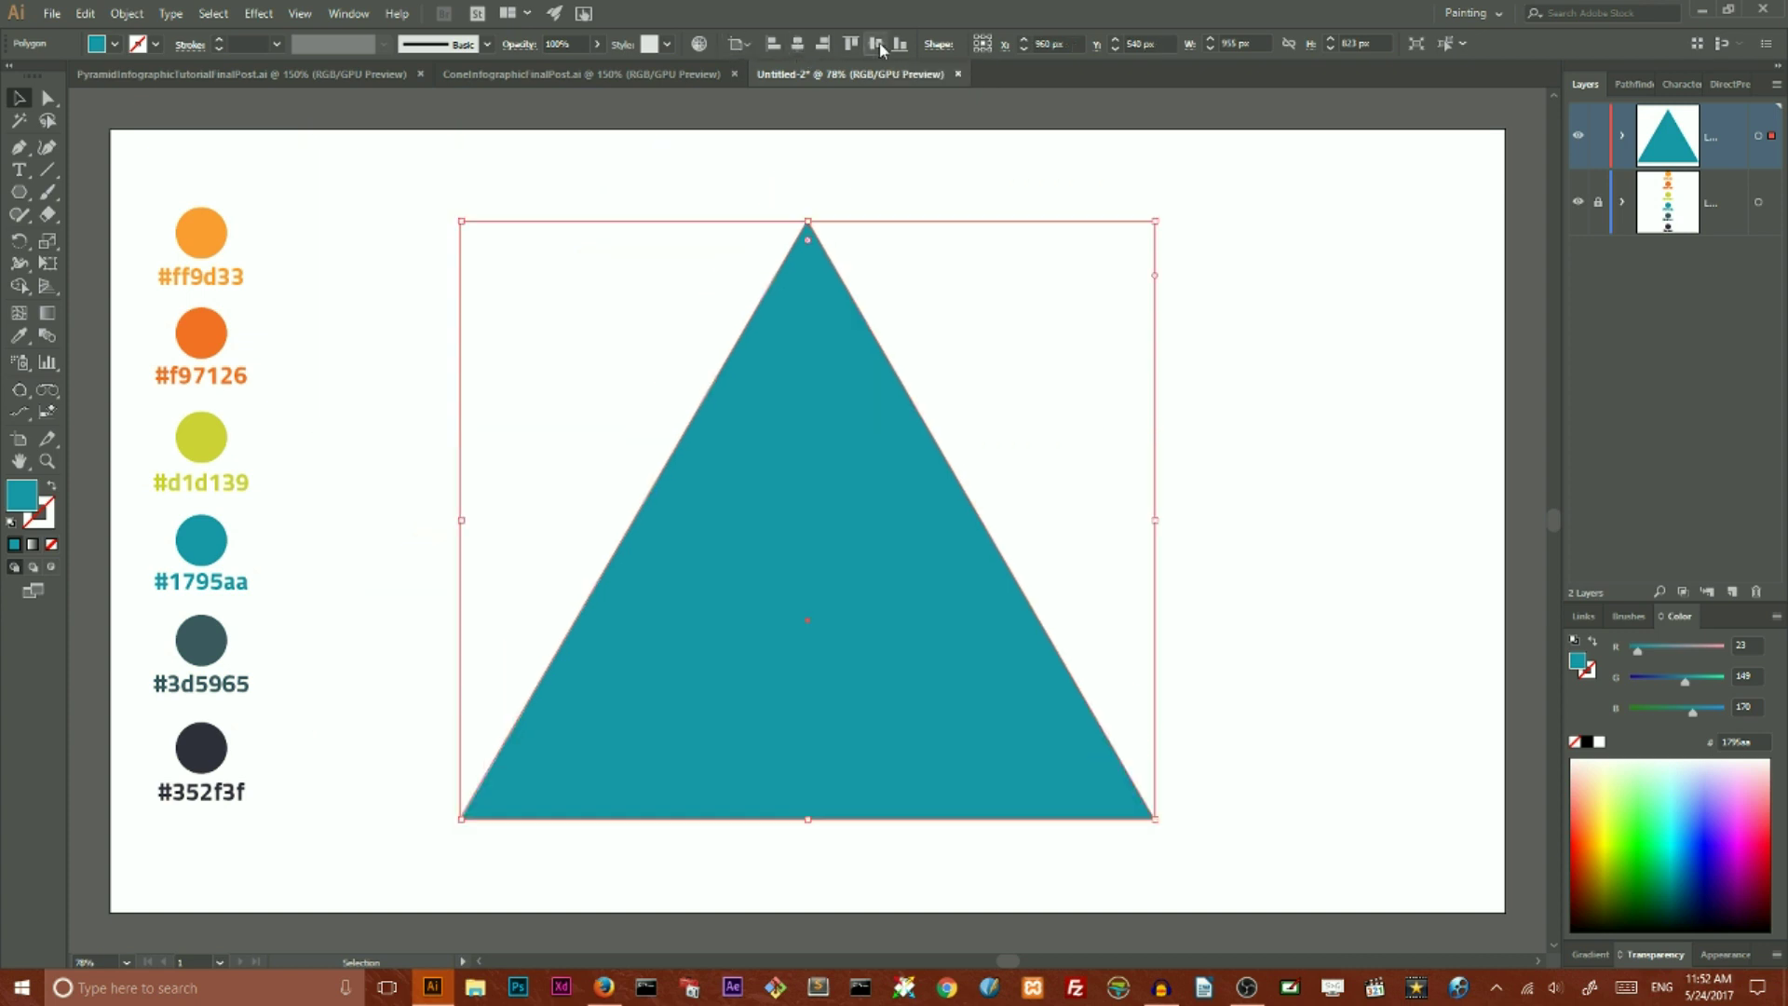
click(494, 189)
click(793, 472)
- Draw a 100 × 86.603 px teal hexagon and move it left of the triangle
drag(19, 191, 89, 265)
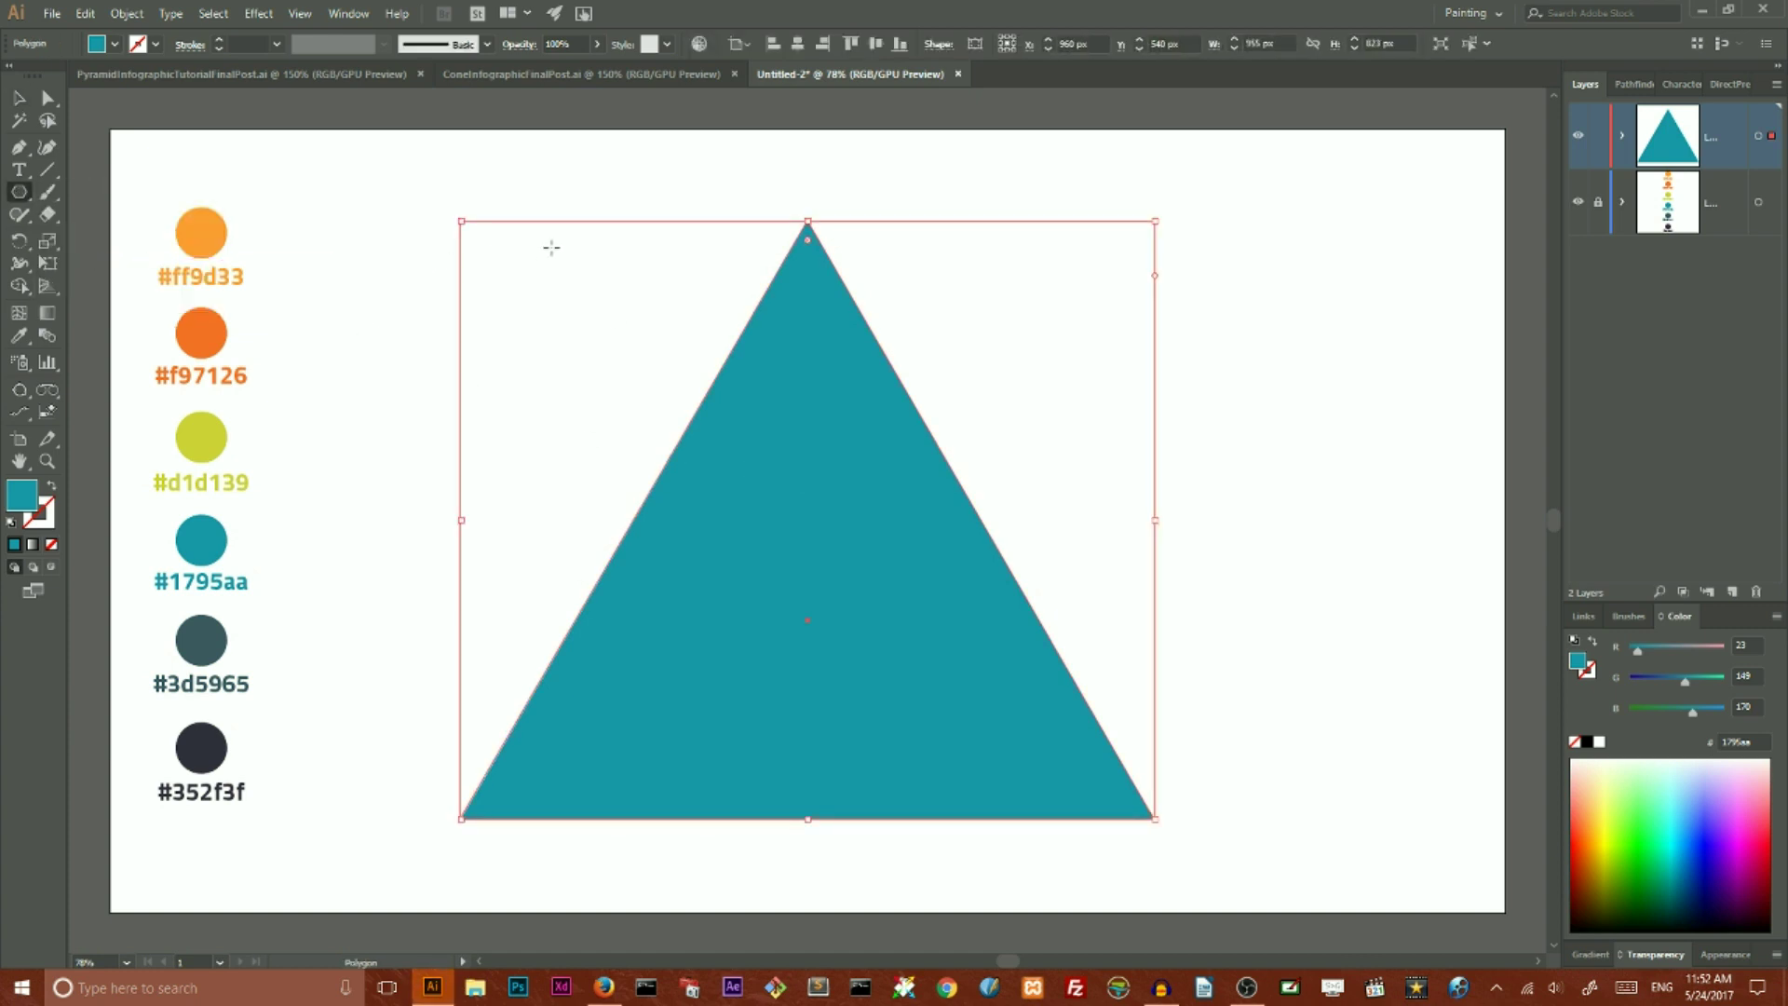
click(589, 185)
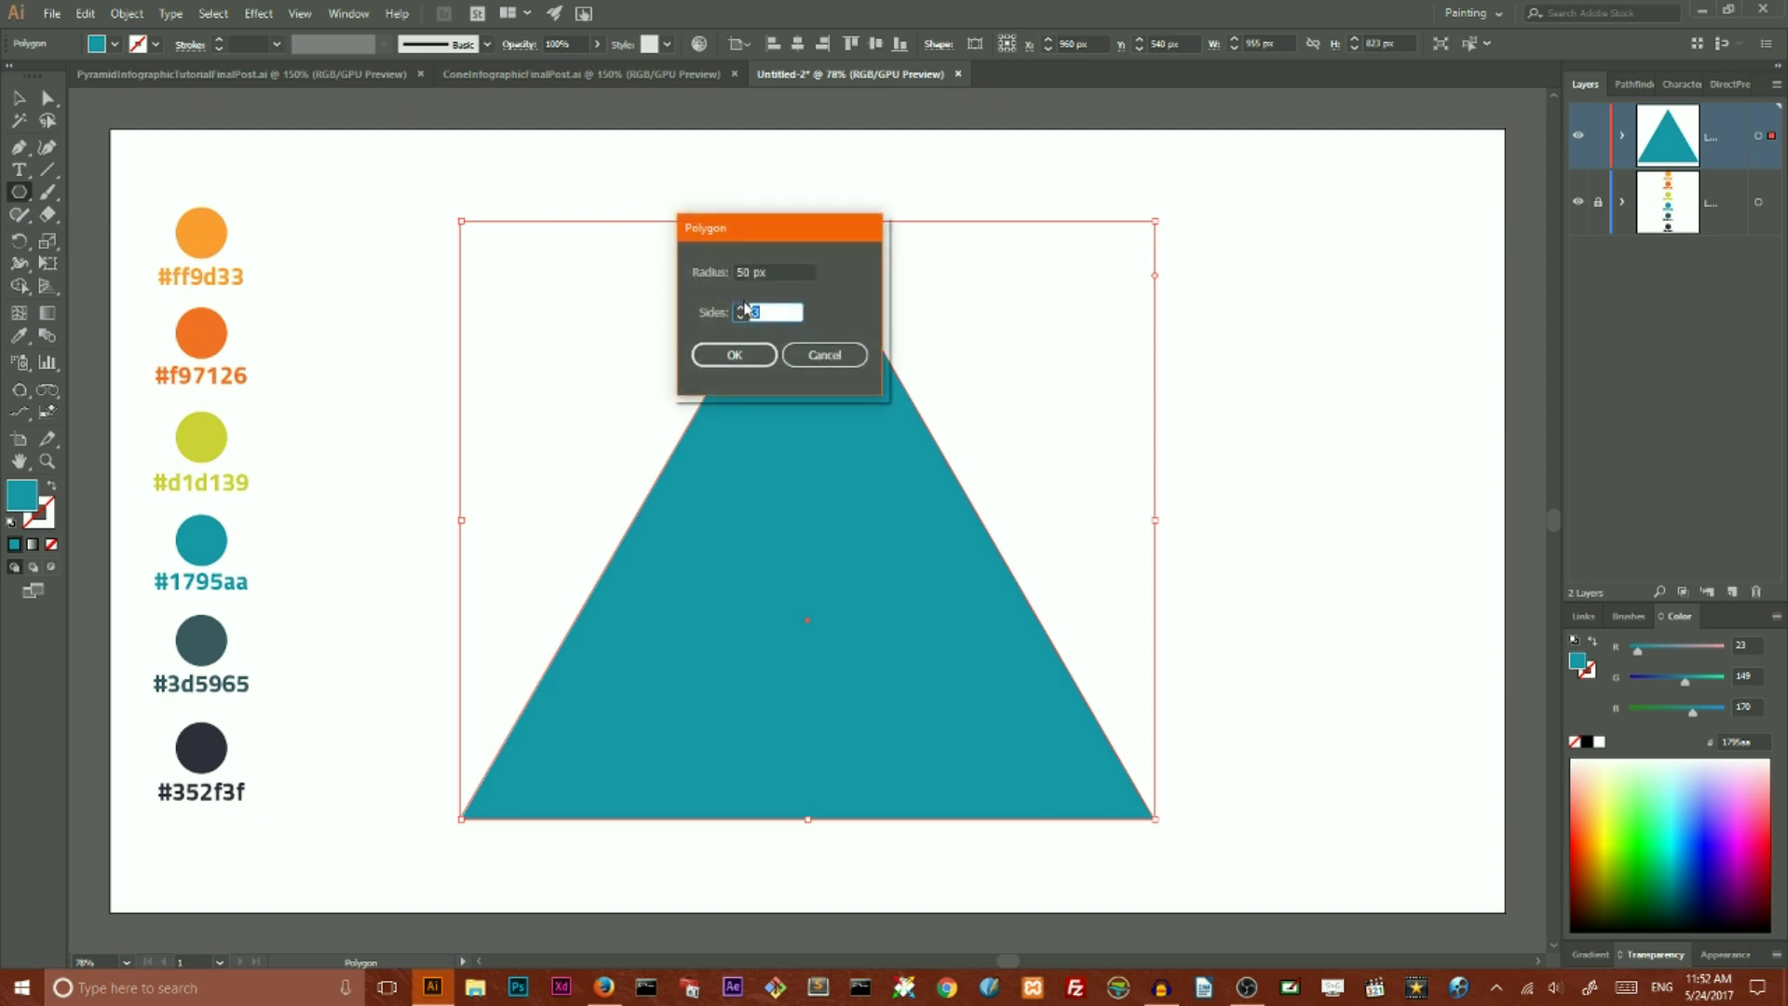
text(6)
click(730, 359)
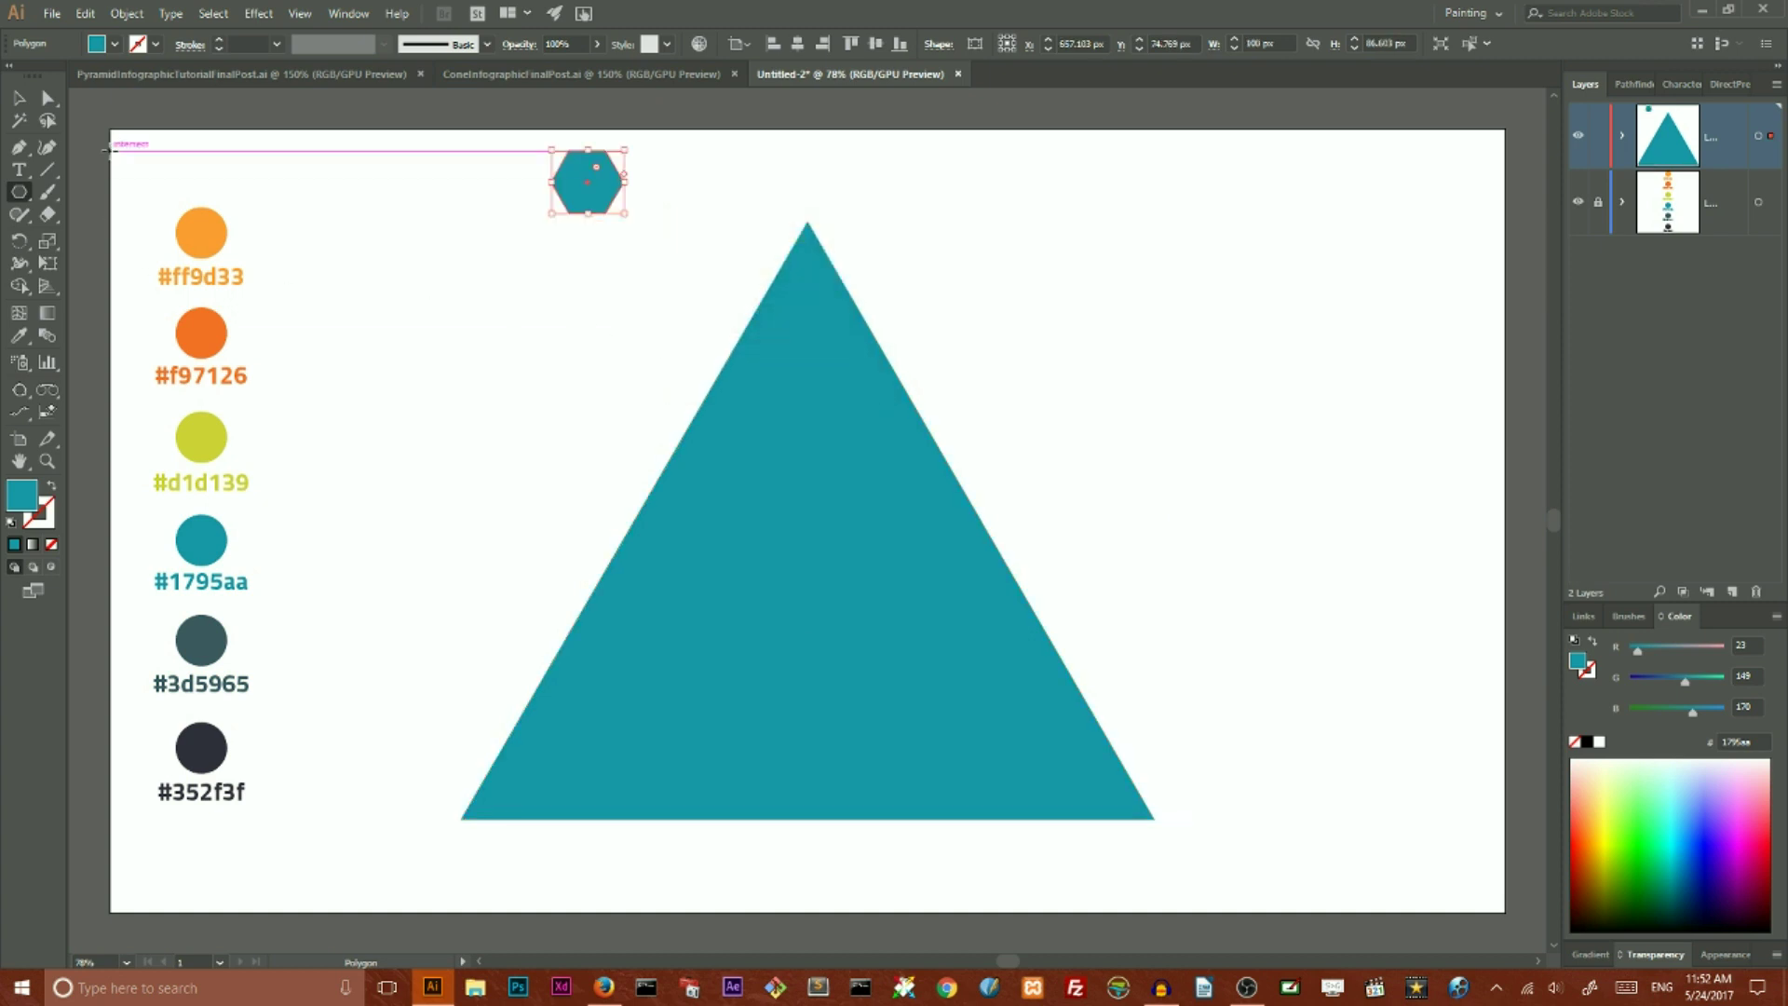
key(v)
drag(618, 179, 560, 360)
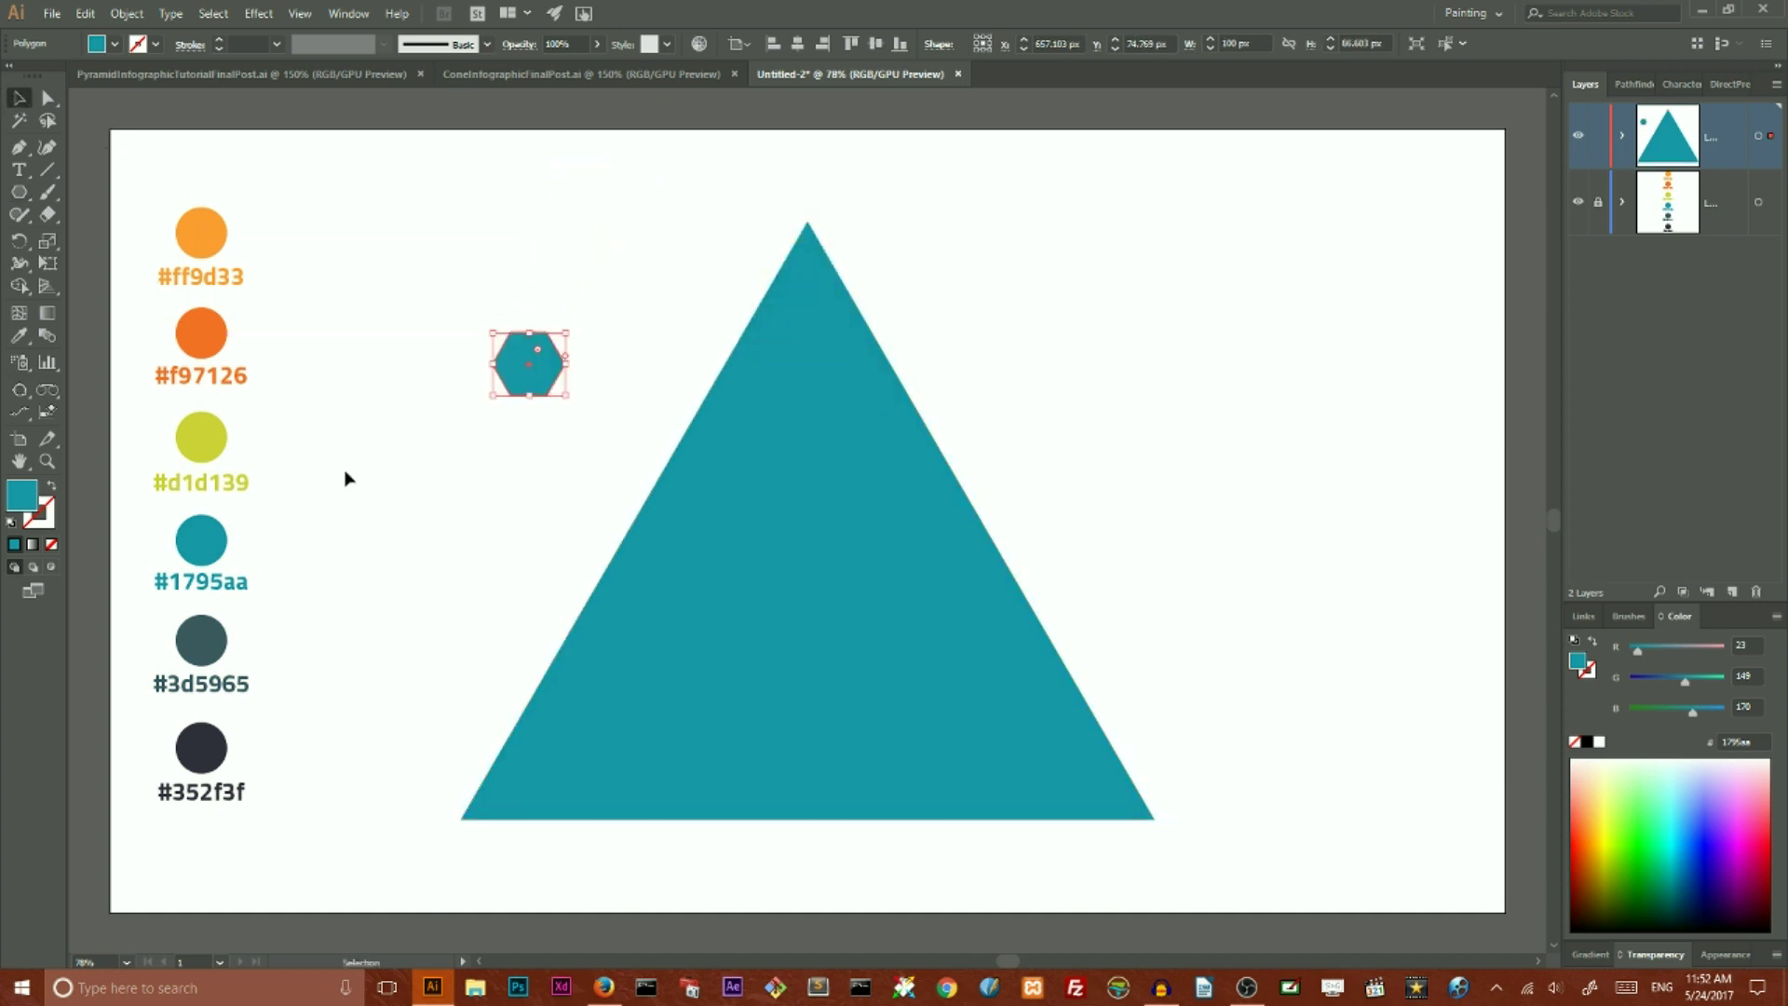
- Swap the hexagon's fill and stroke and make the stroke black
click(51, 489)
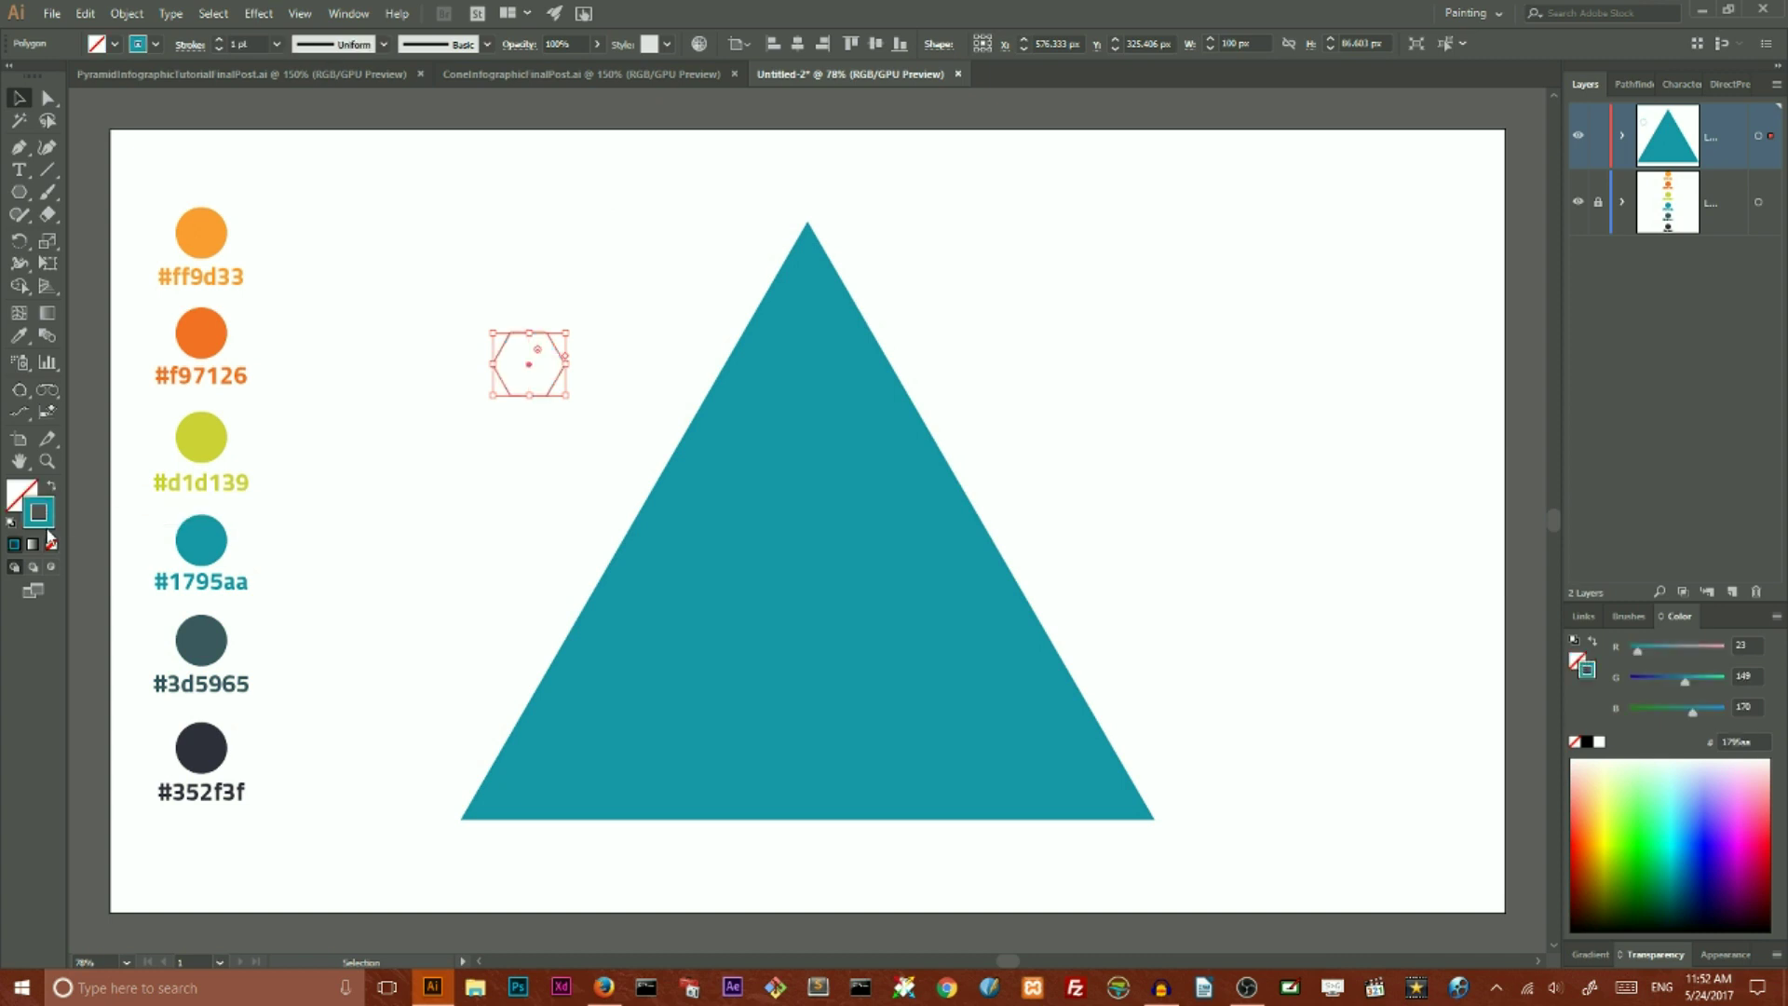
double_click(41, 522)
click(187, 531)
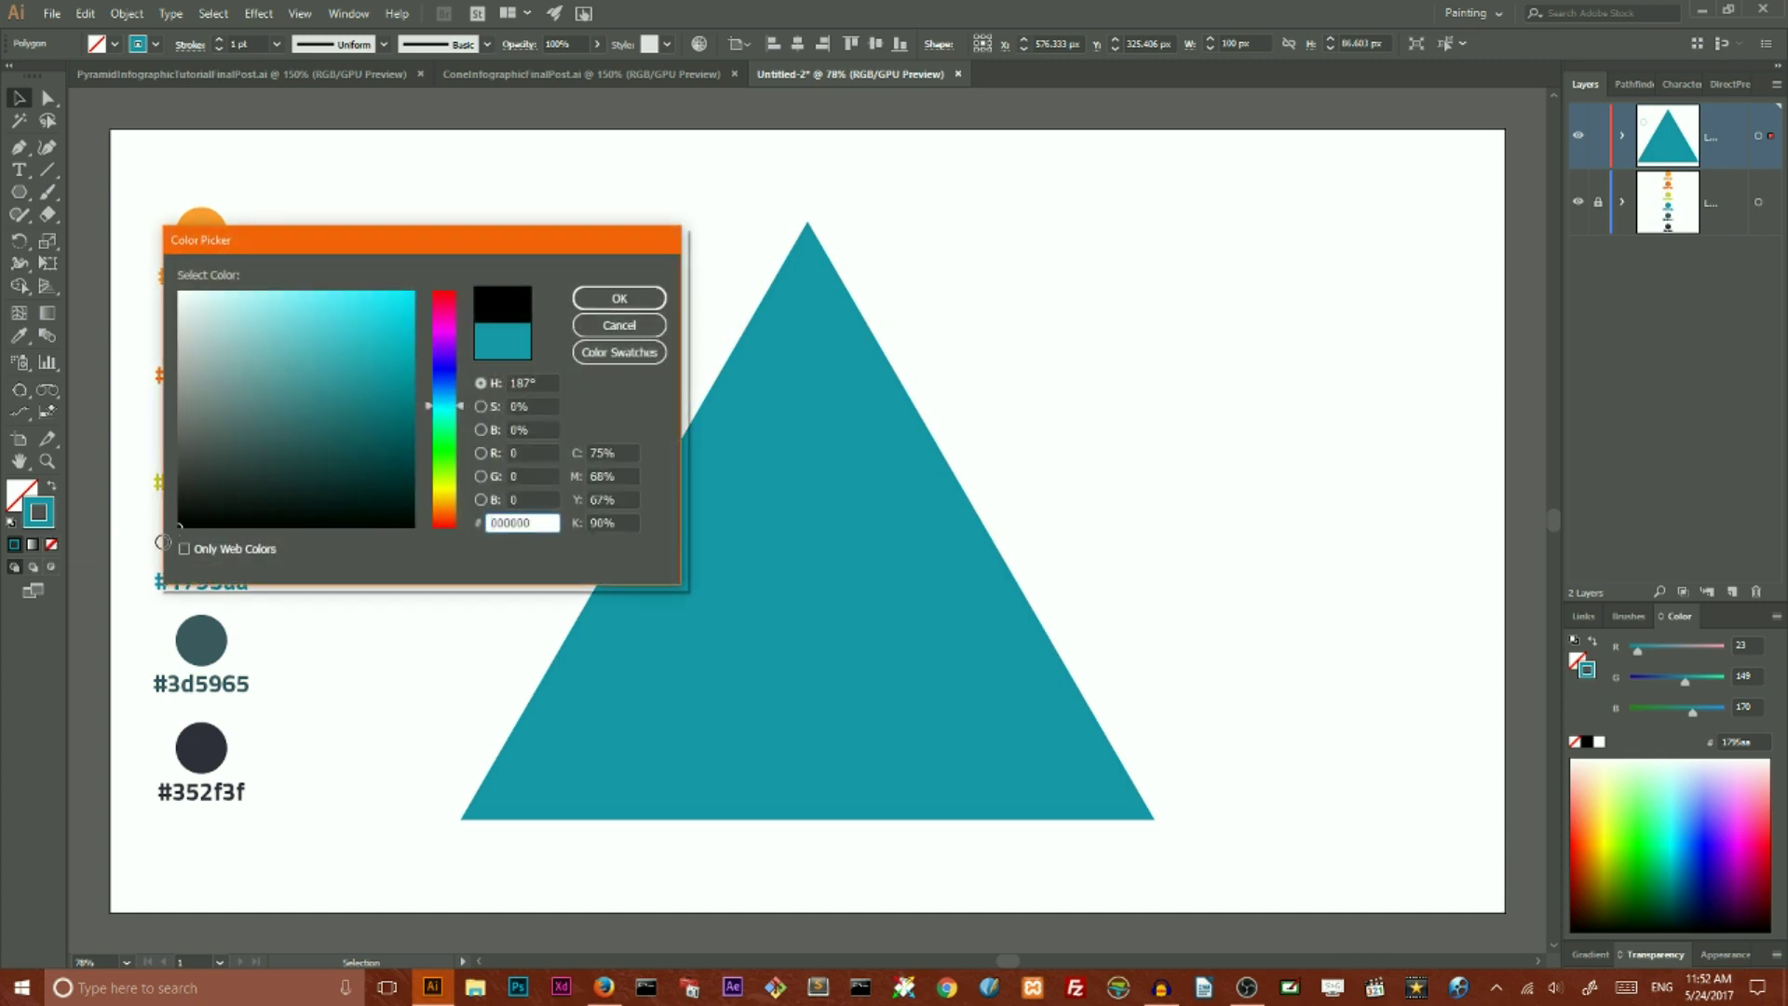
click(621, 297)
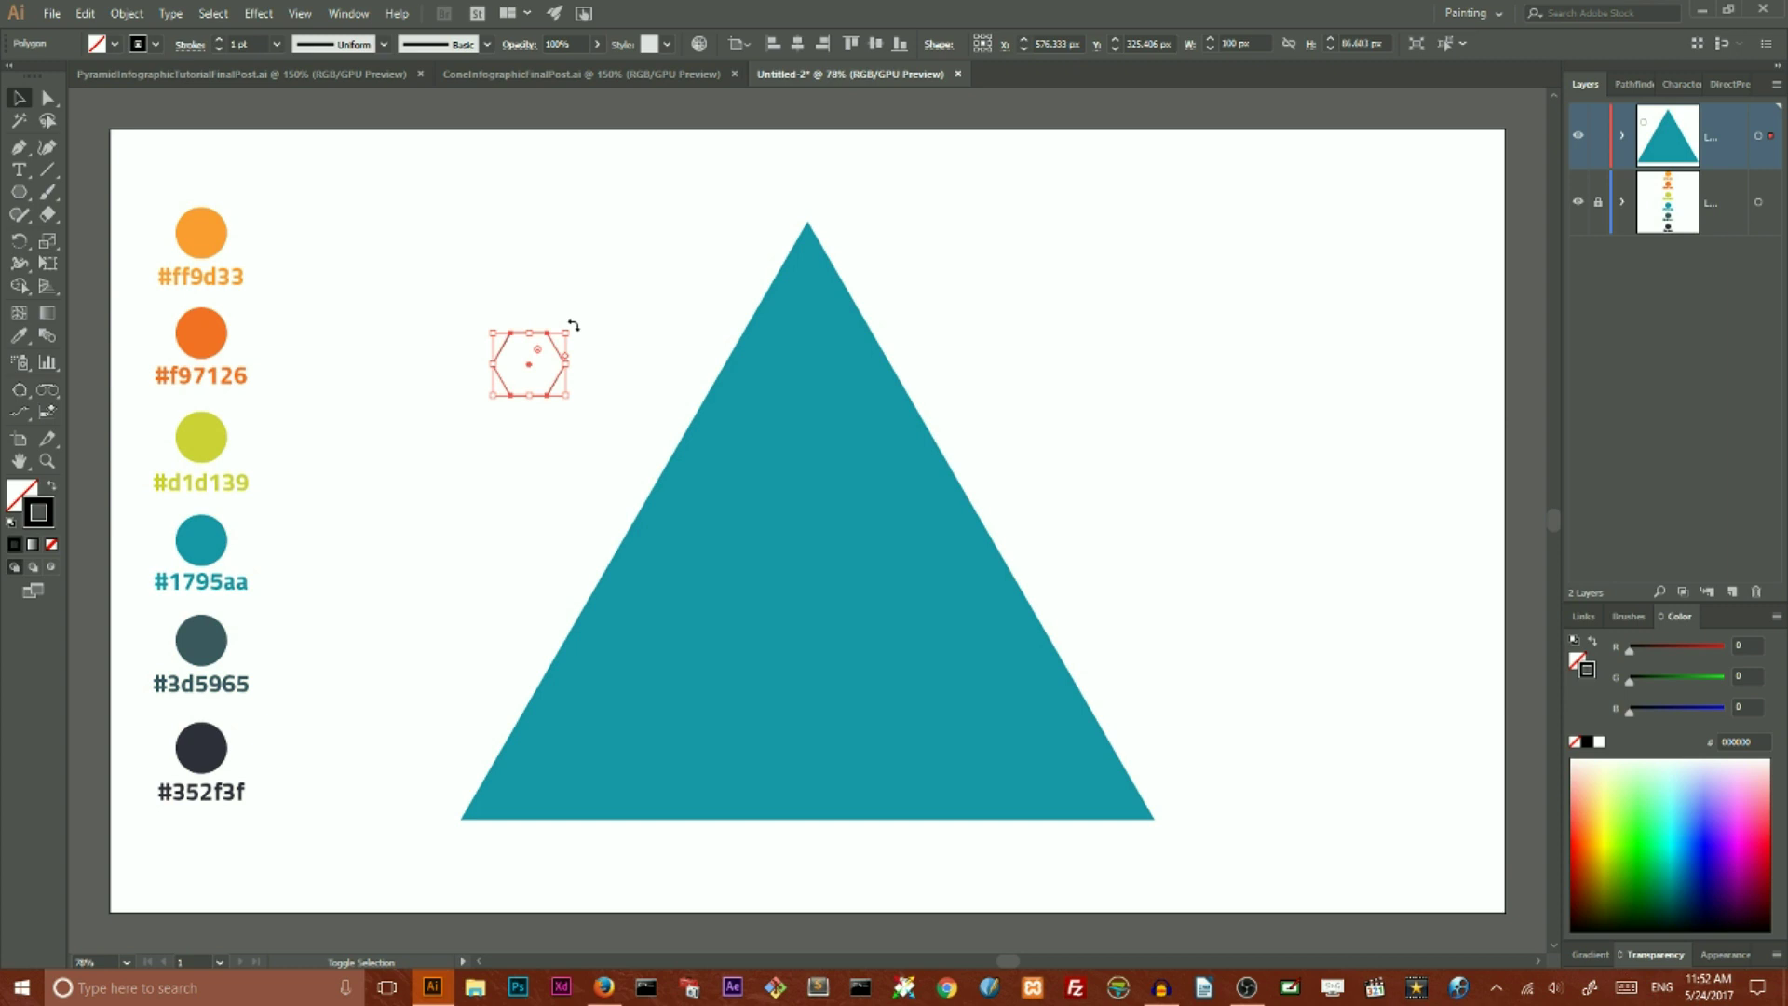
- Rotate the hexagon 90° and resize it to 710 × 820 px
drag(574, 324, 491, 330)
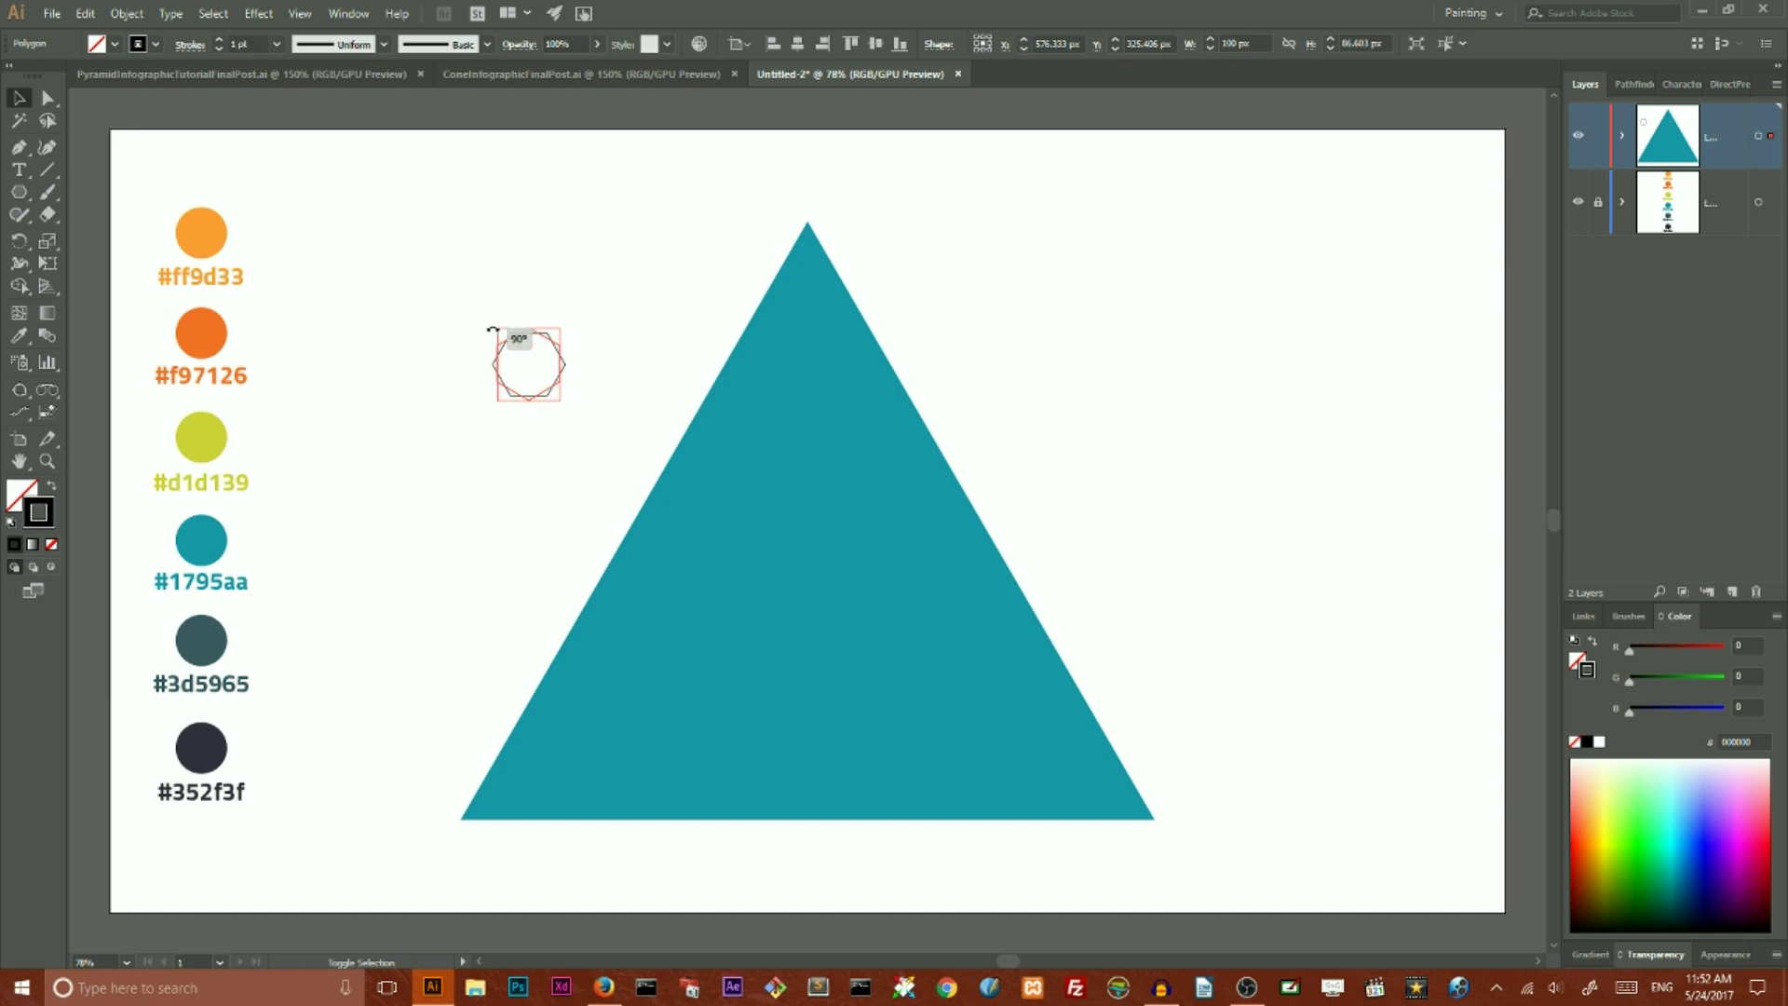
drag(490, 330, 492, 330)
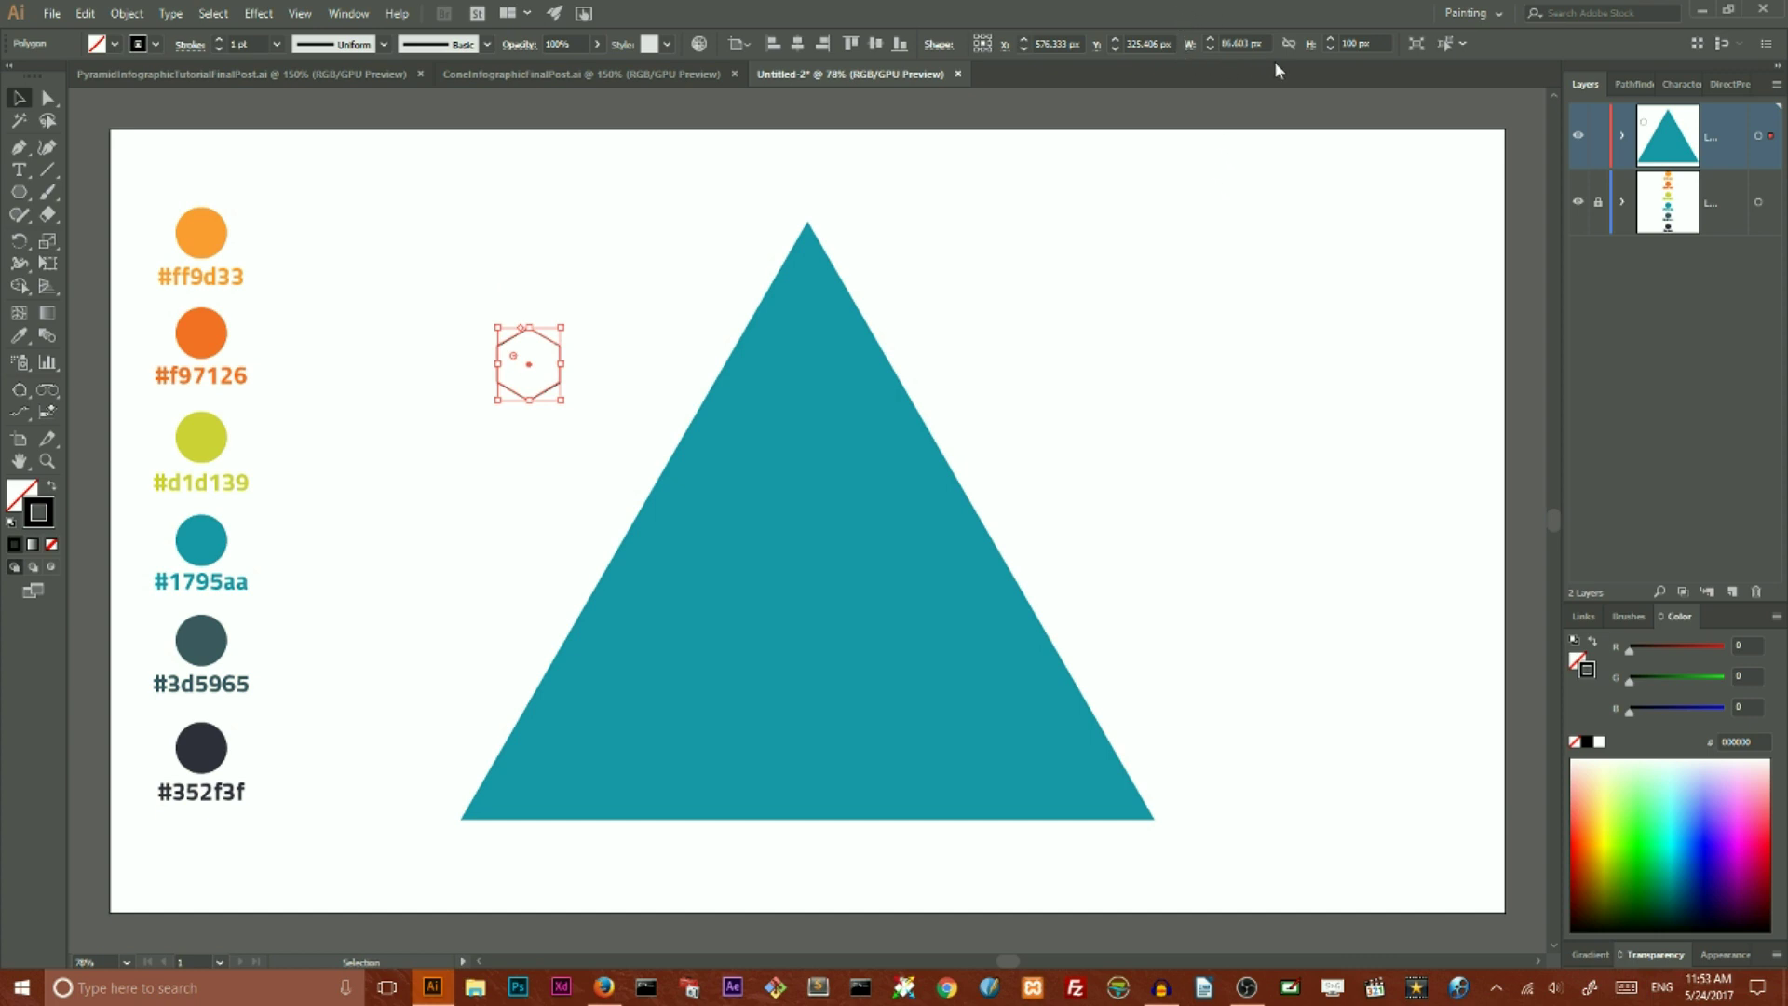
click(1239, 43)
key(BackSpace)
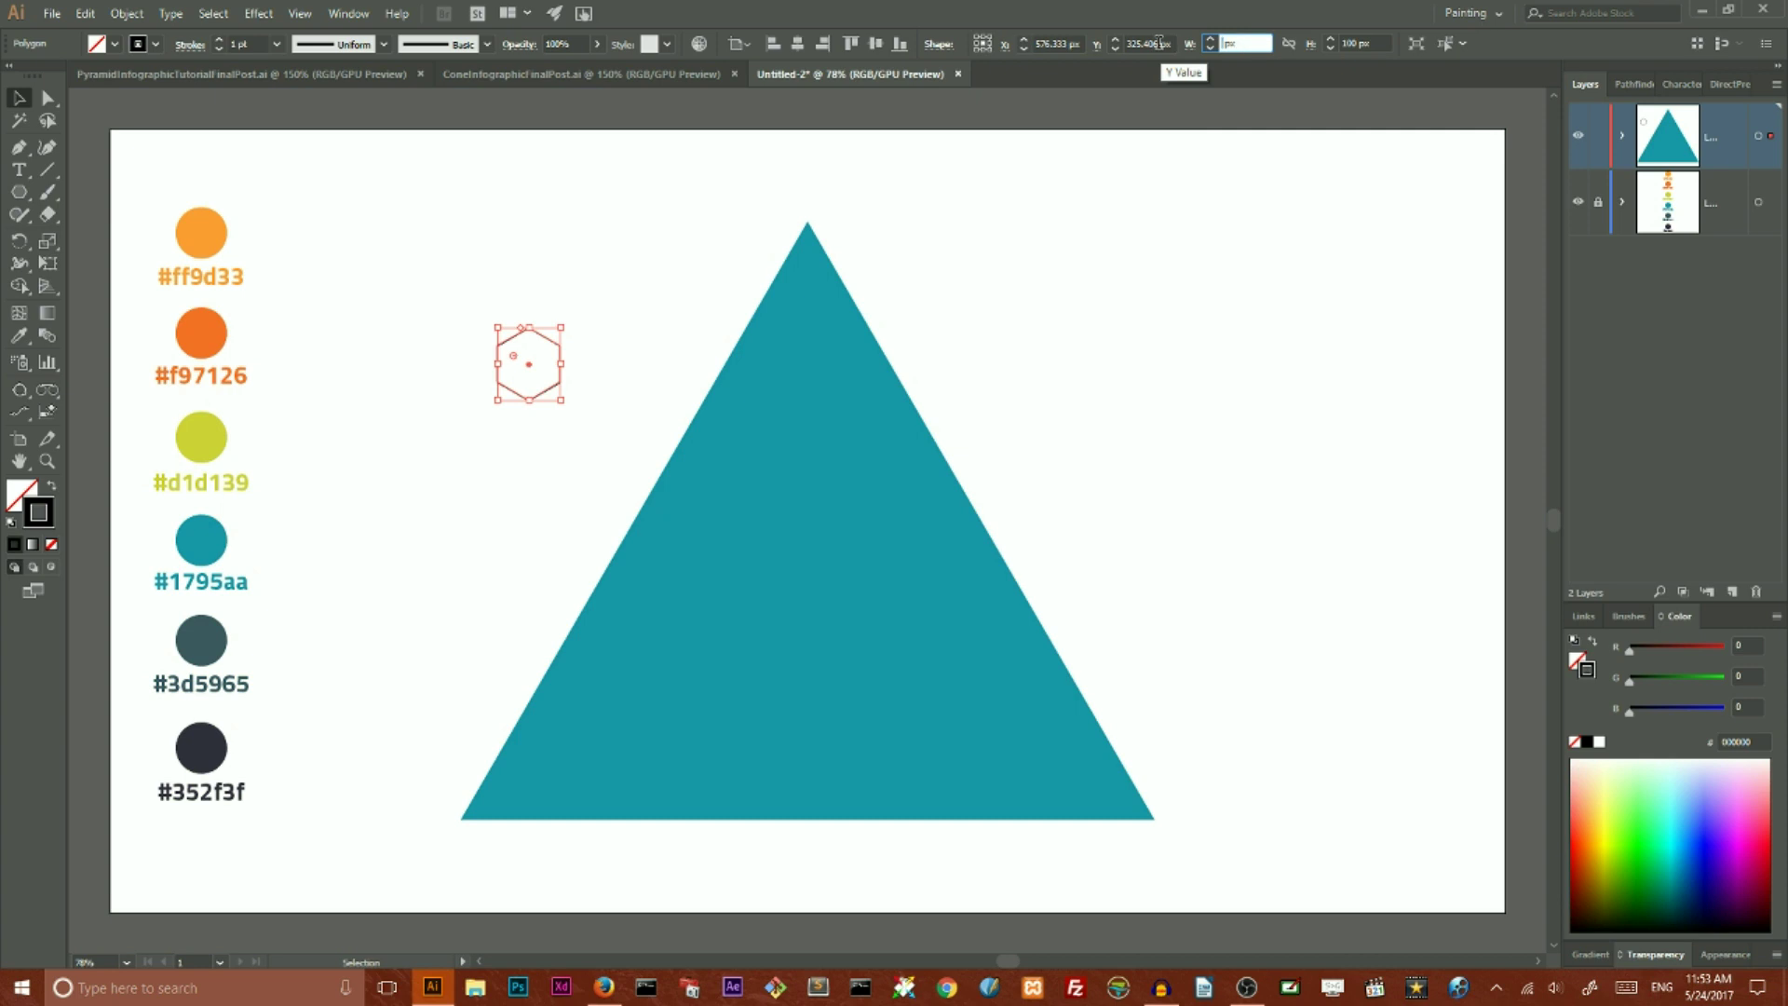
text(710)
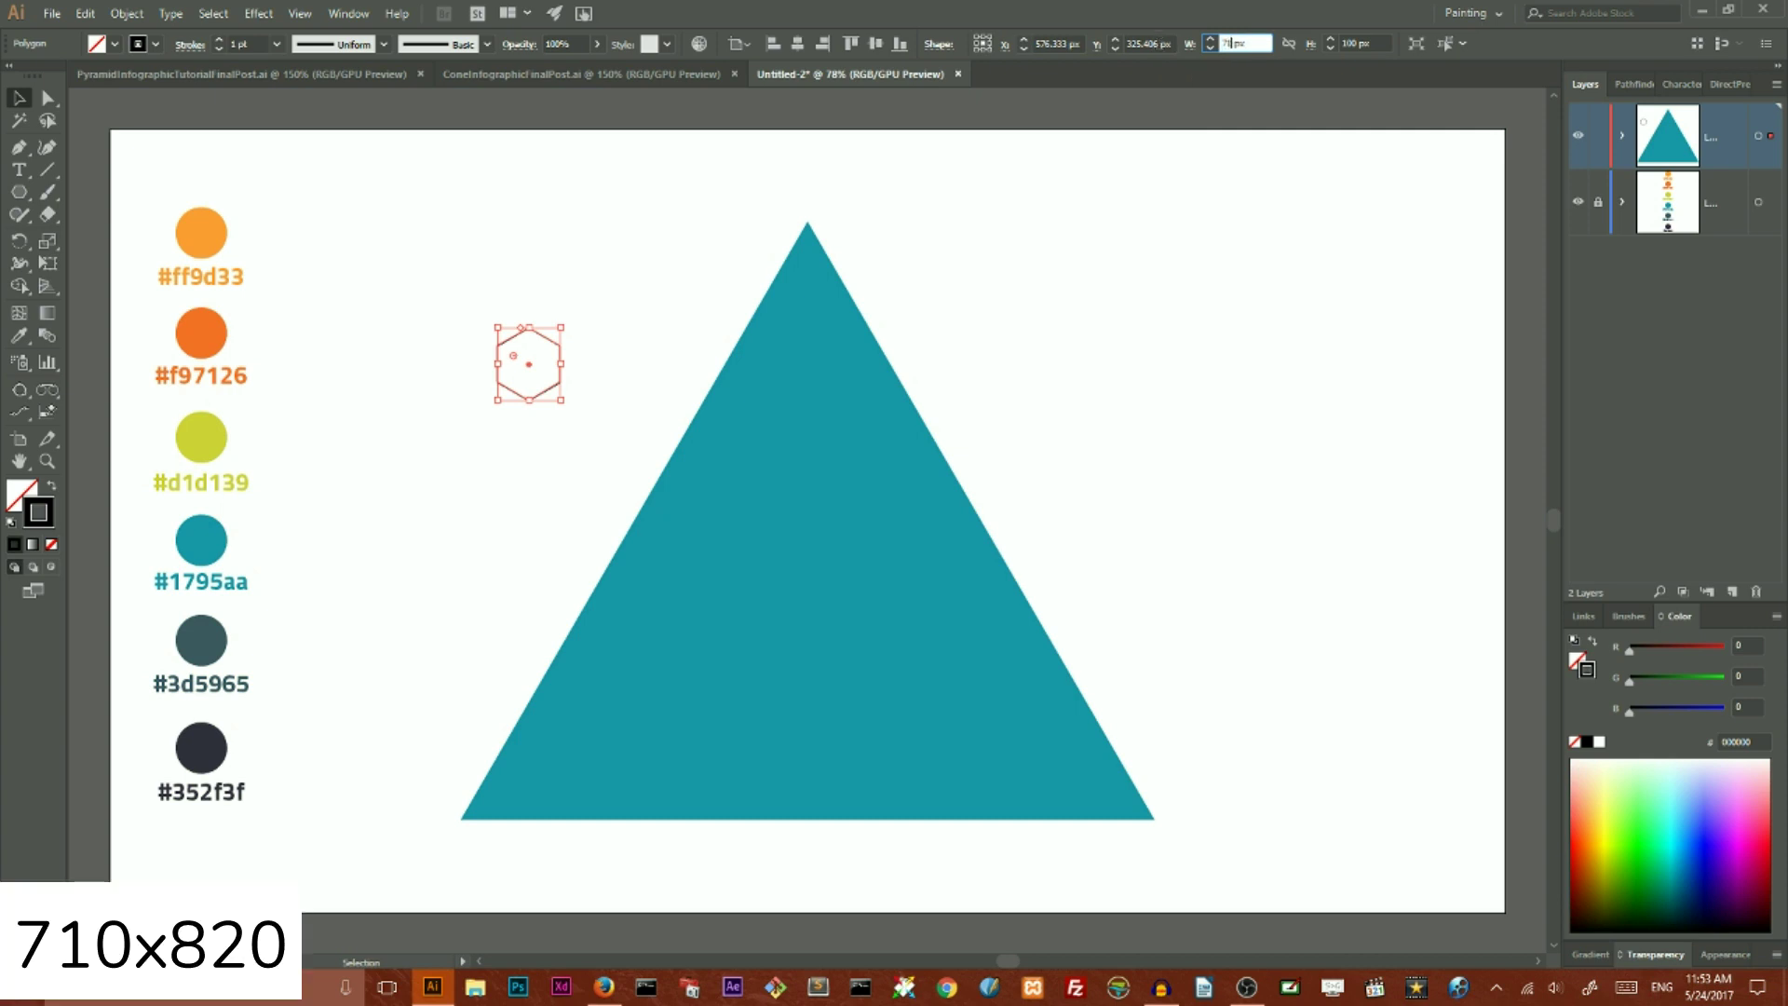
key(Return)
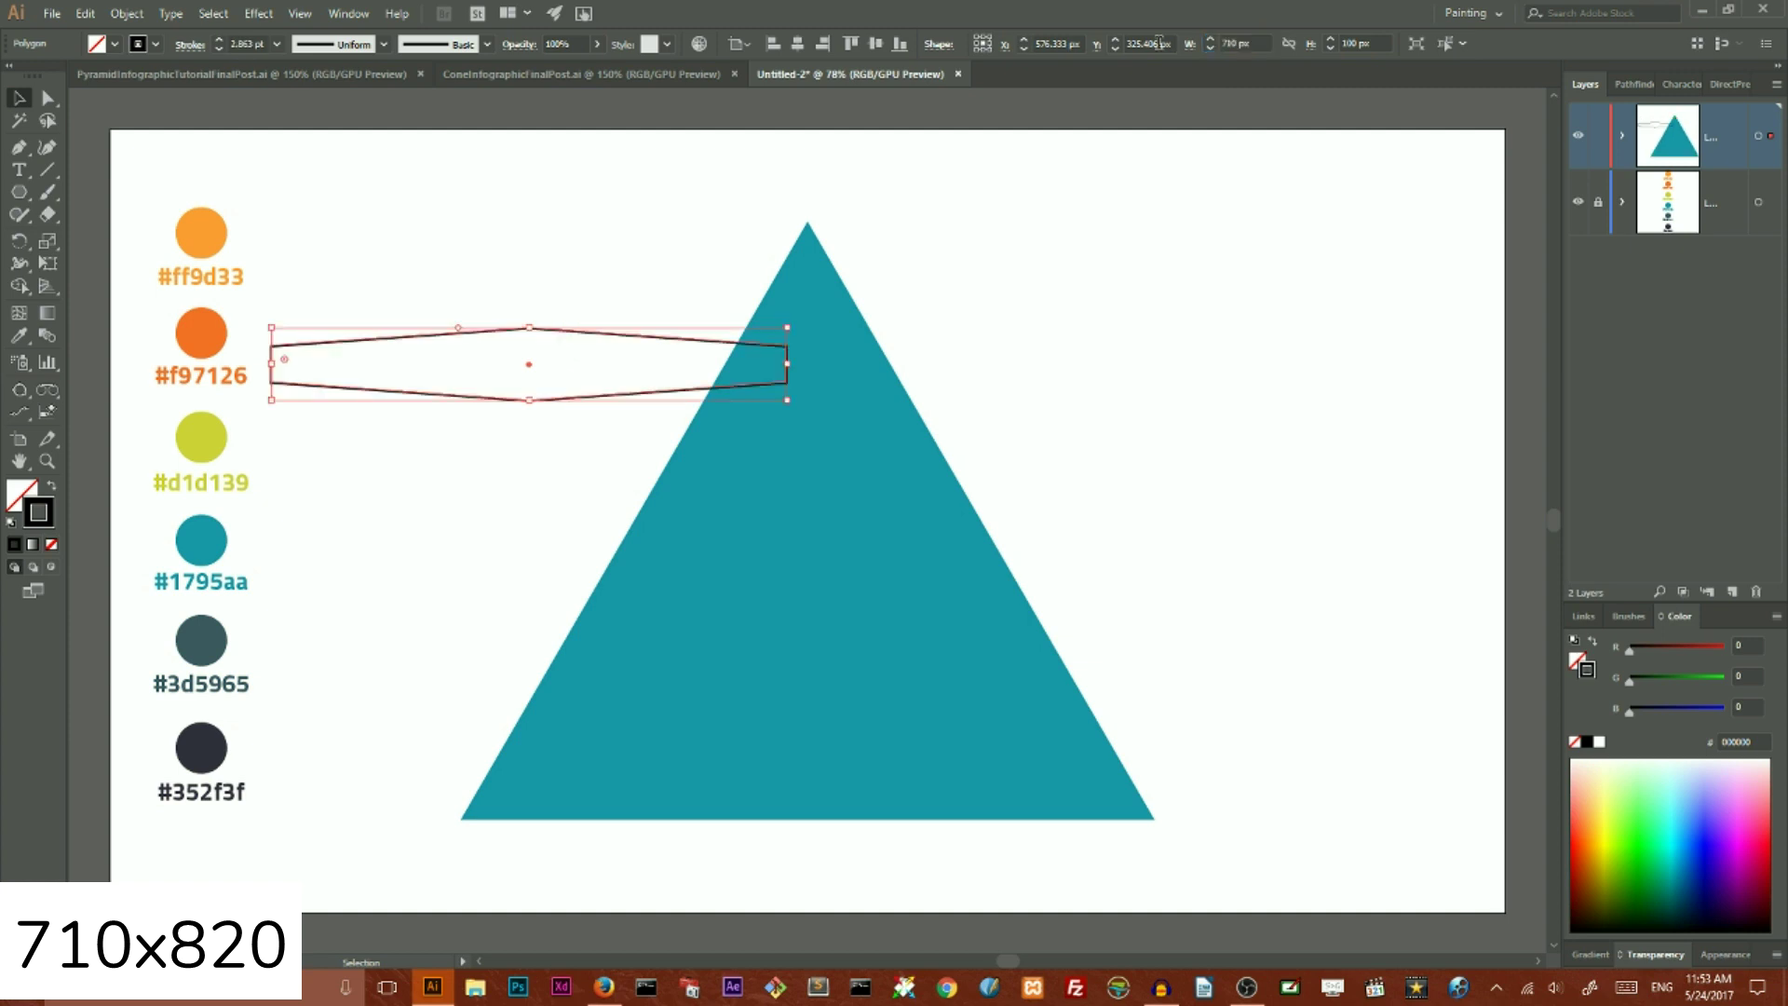
double_click(1350, 43)
key(BackSpace)
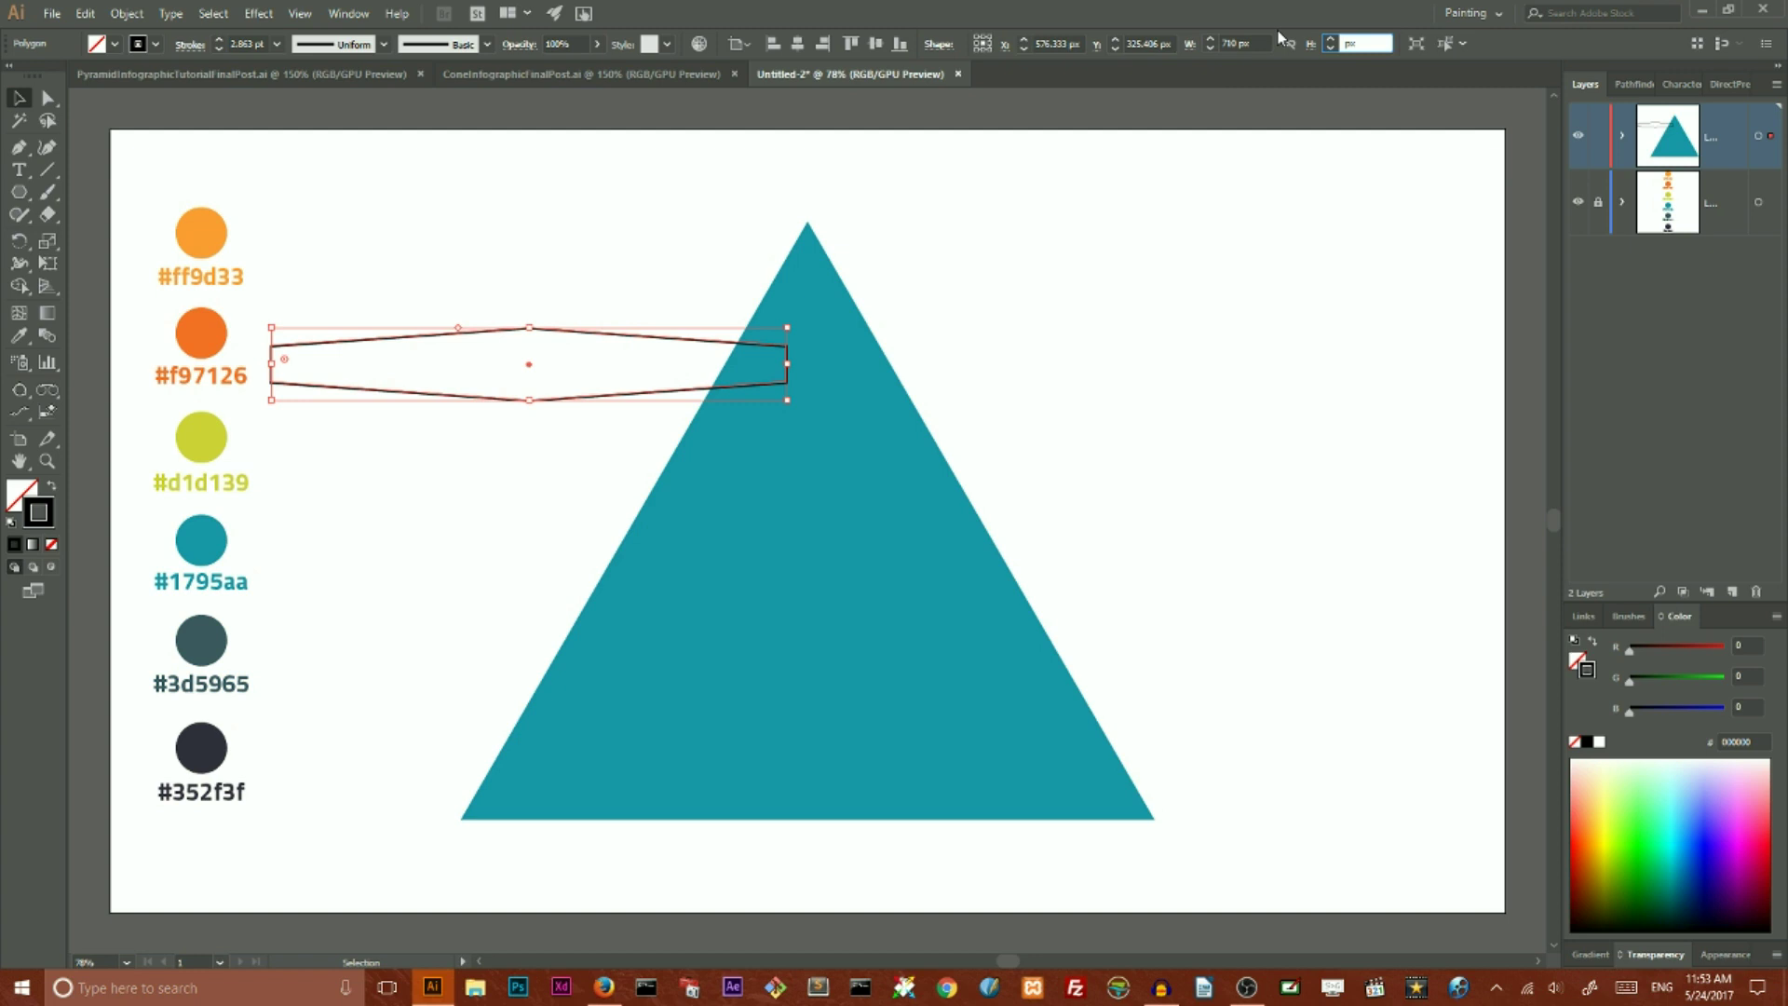
key(Return)
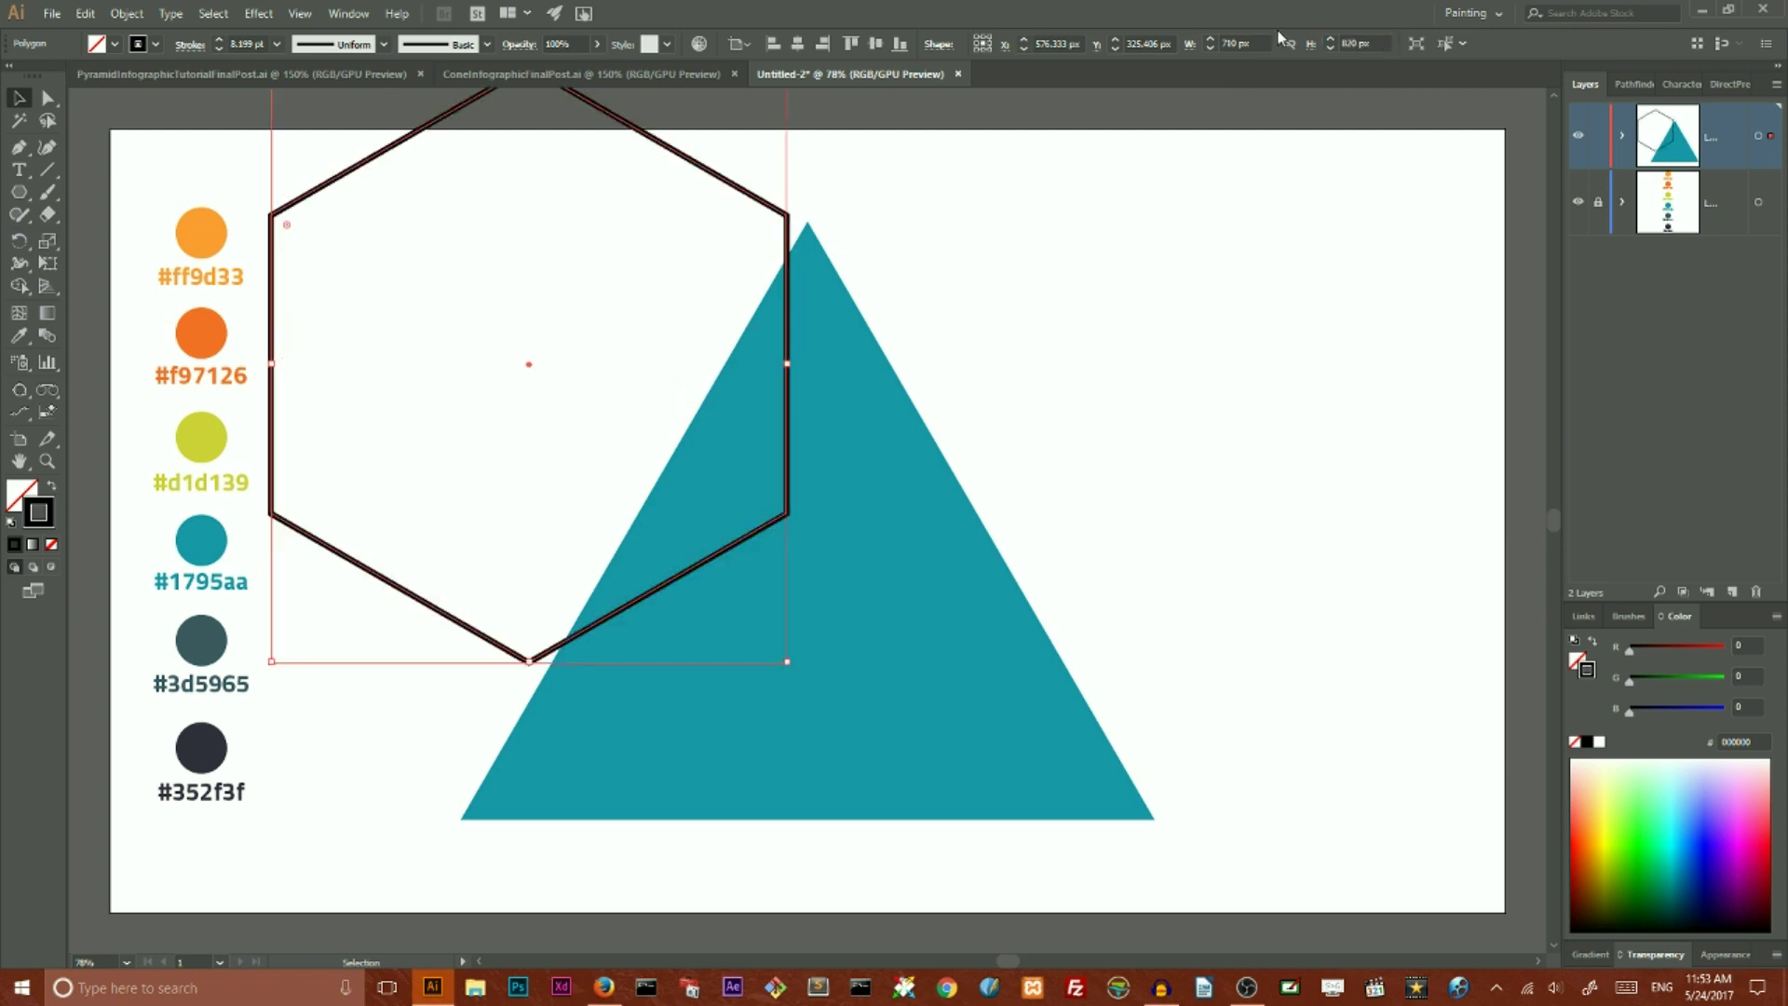
- Thin the outline stroke to 2 pt and centre the hexagon on the artboard
click(219, 49)
click(219, 48)
click(219, 49)
click(219, 49)
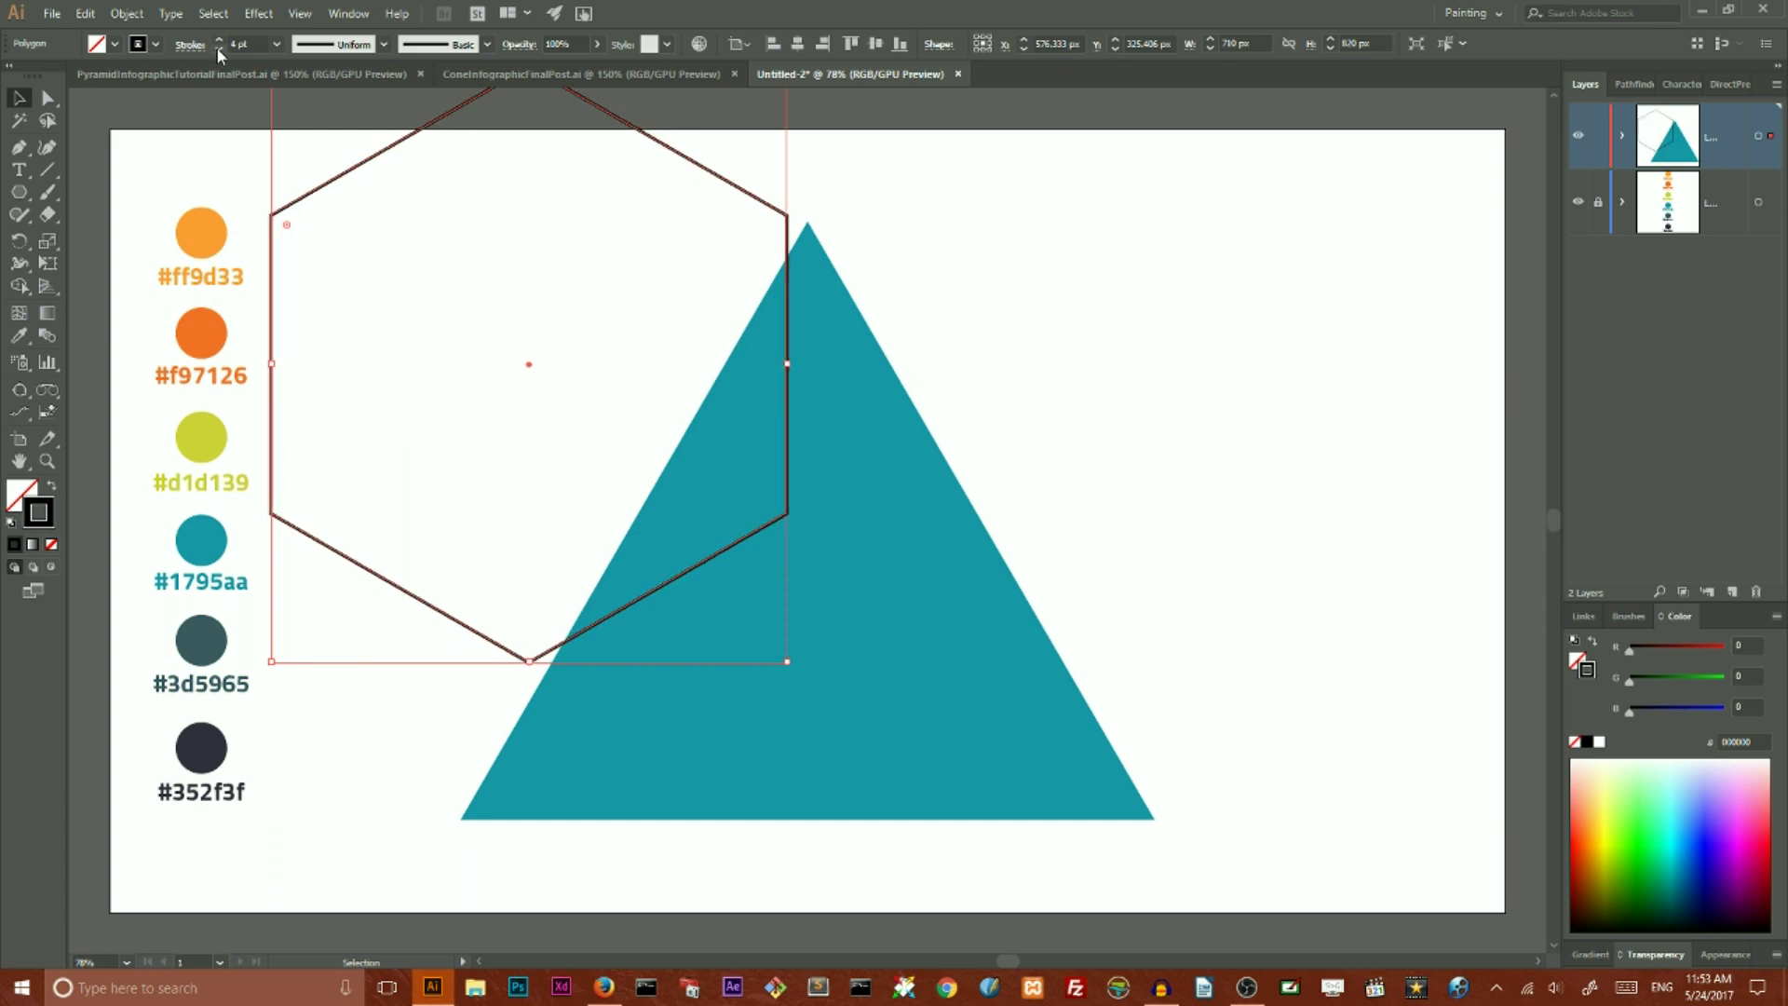
click(219, 48)
click(219, 48)
click(219, 49)
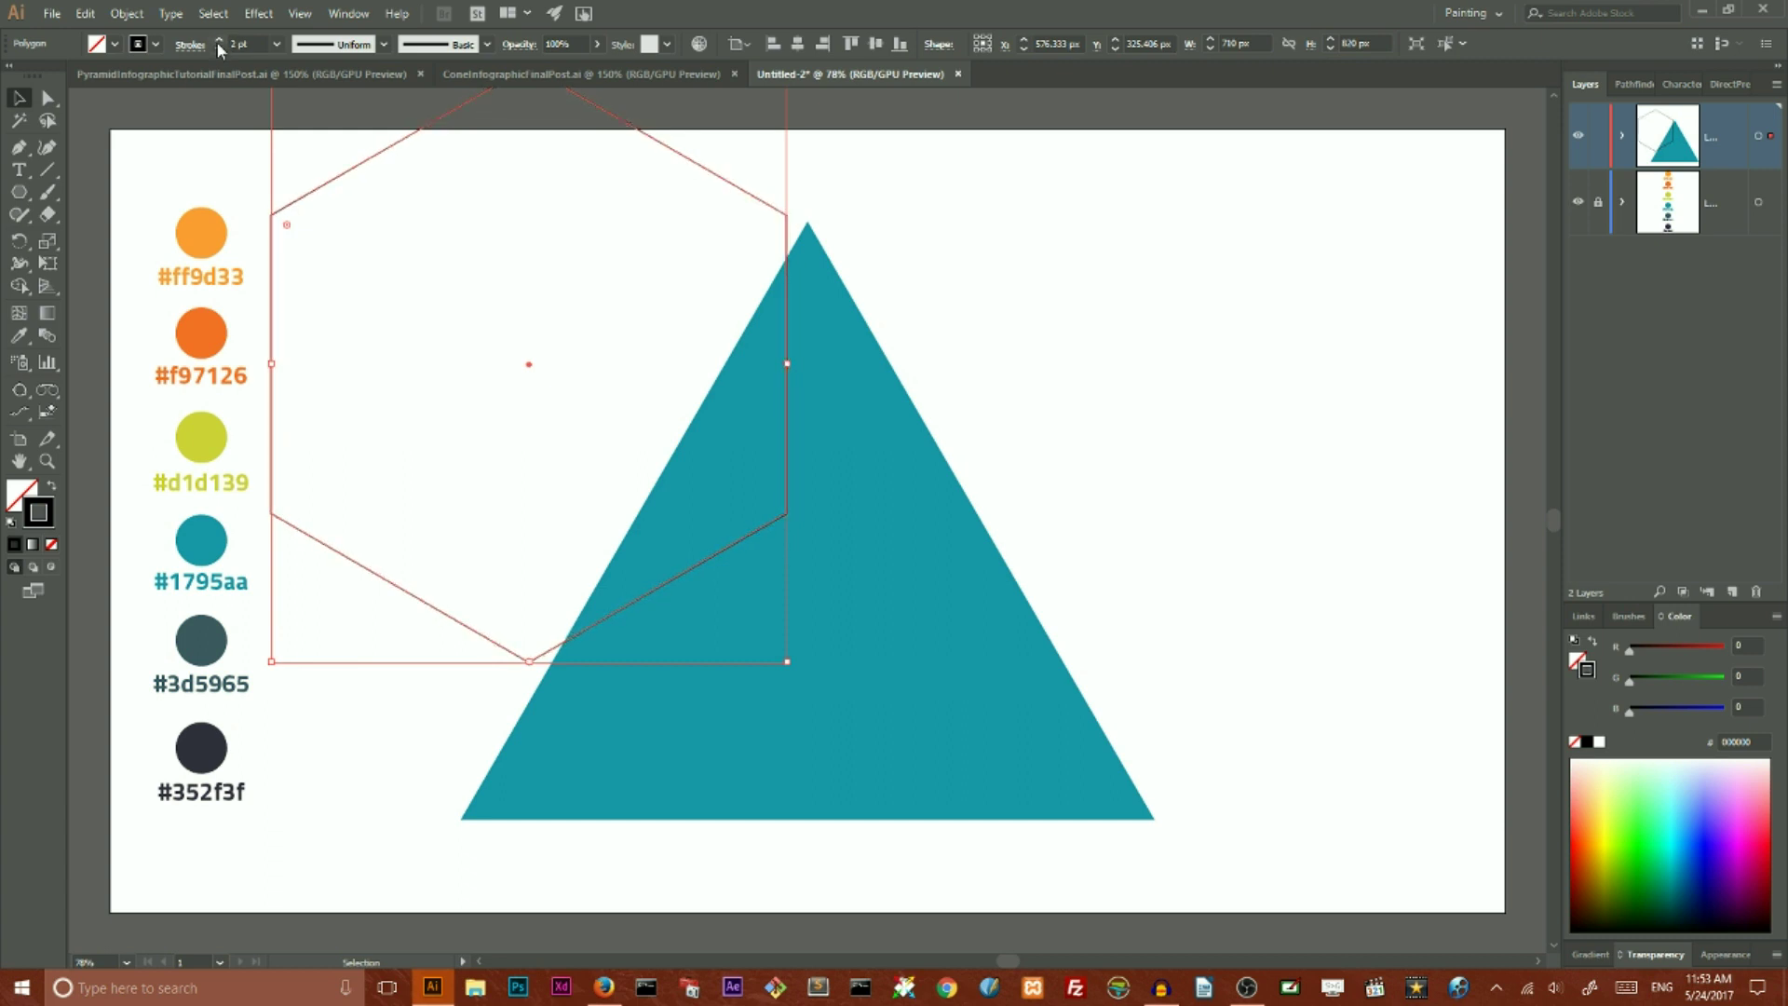
click(799, 48)
click(875, 47)
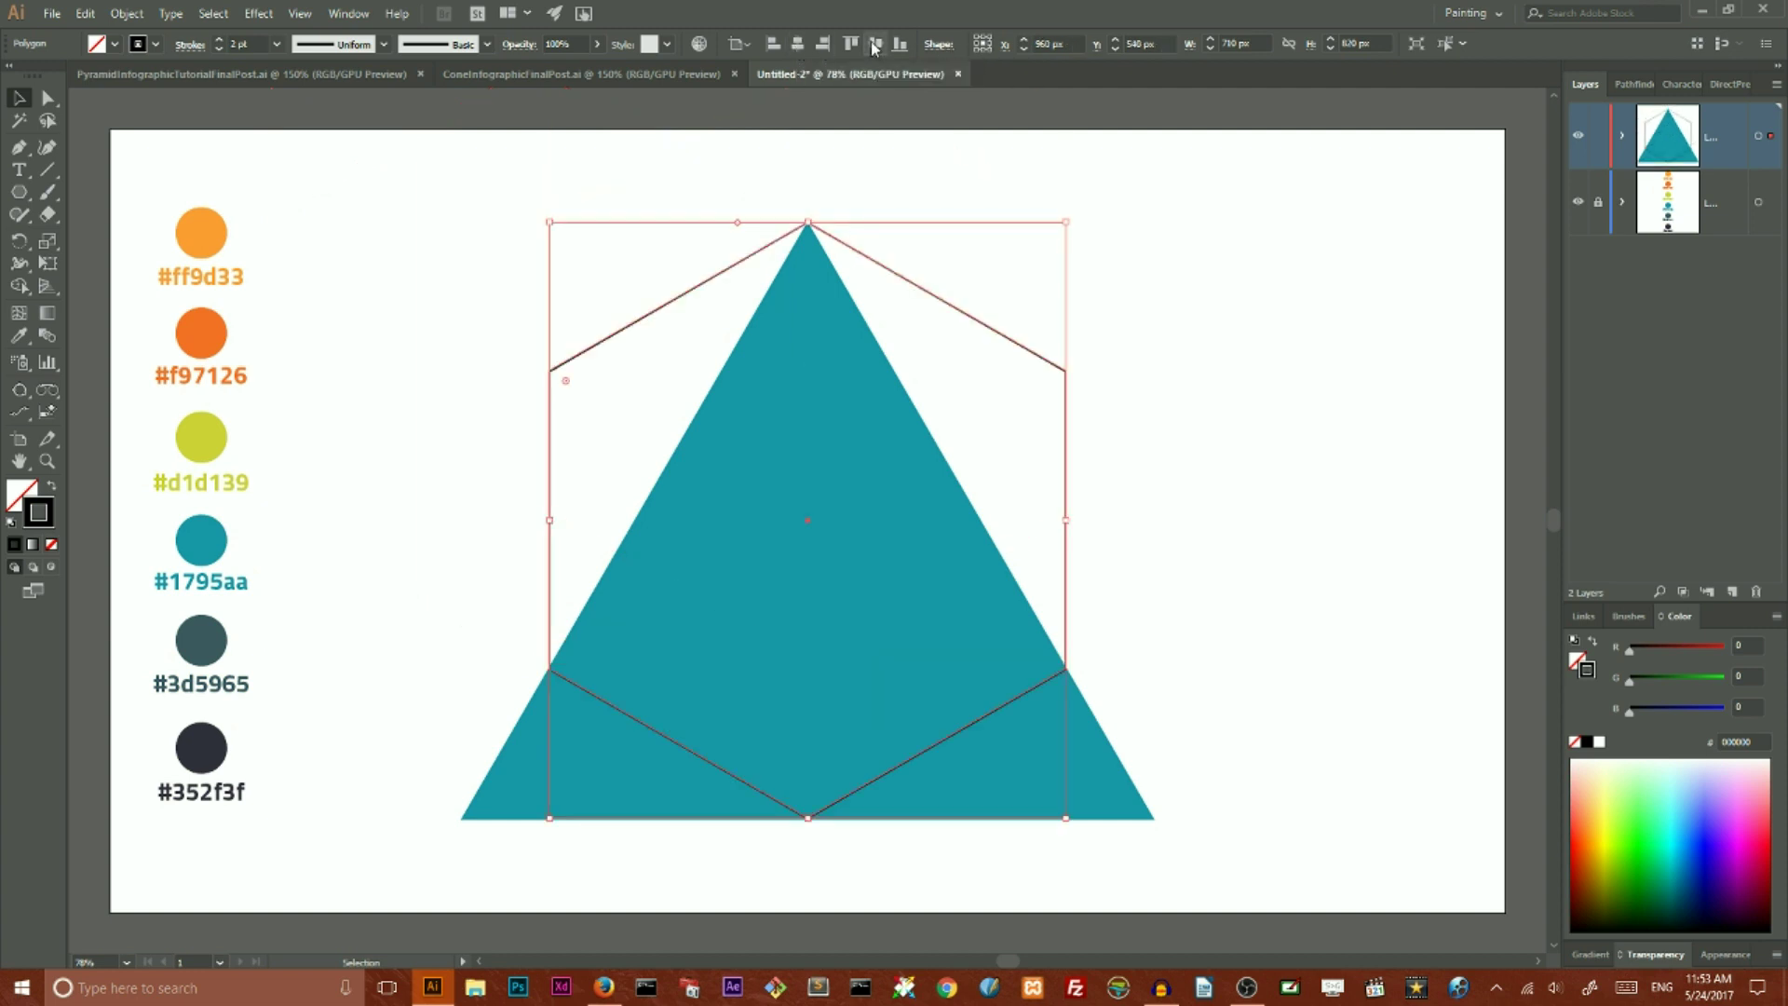
click(525, 219)
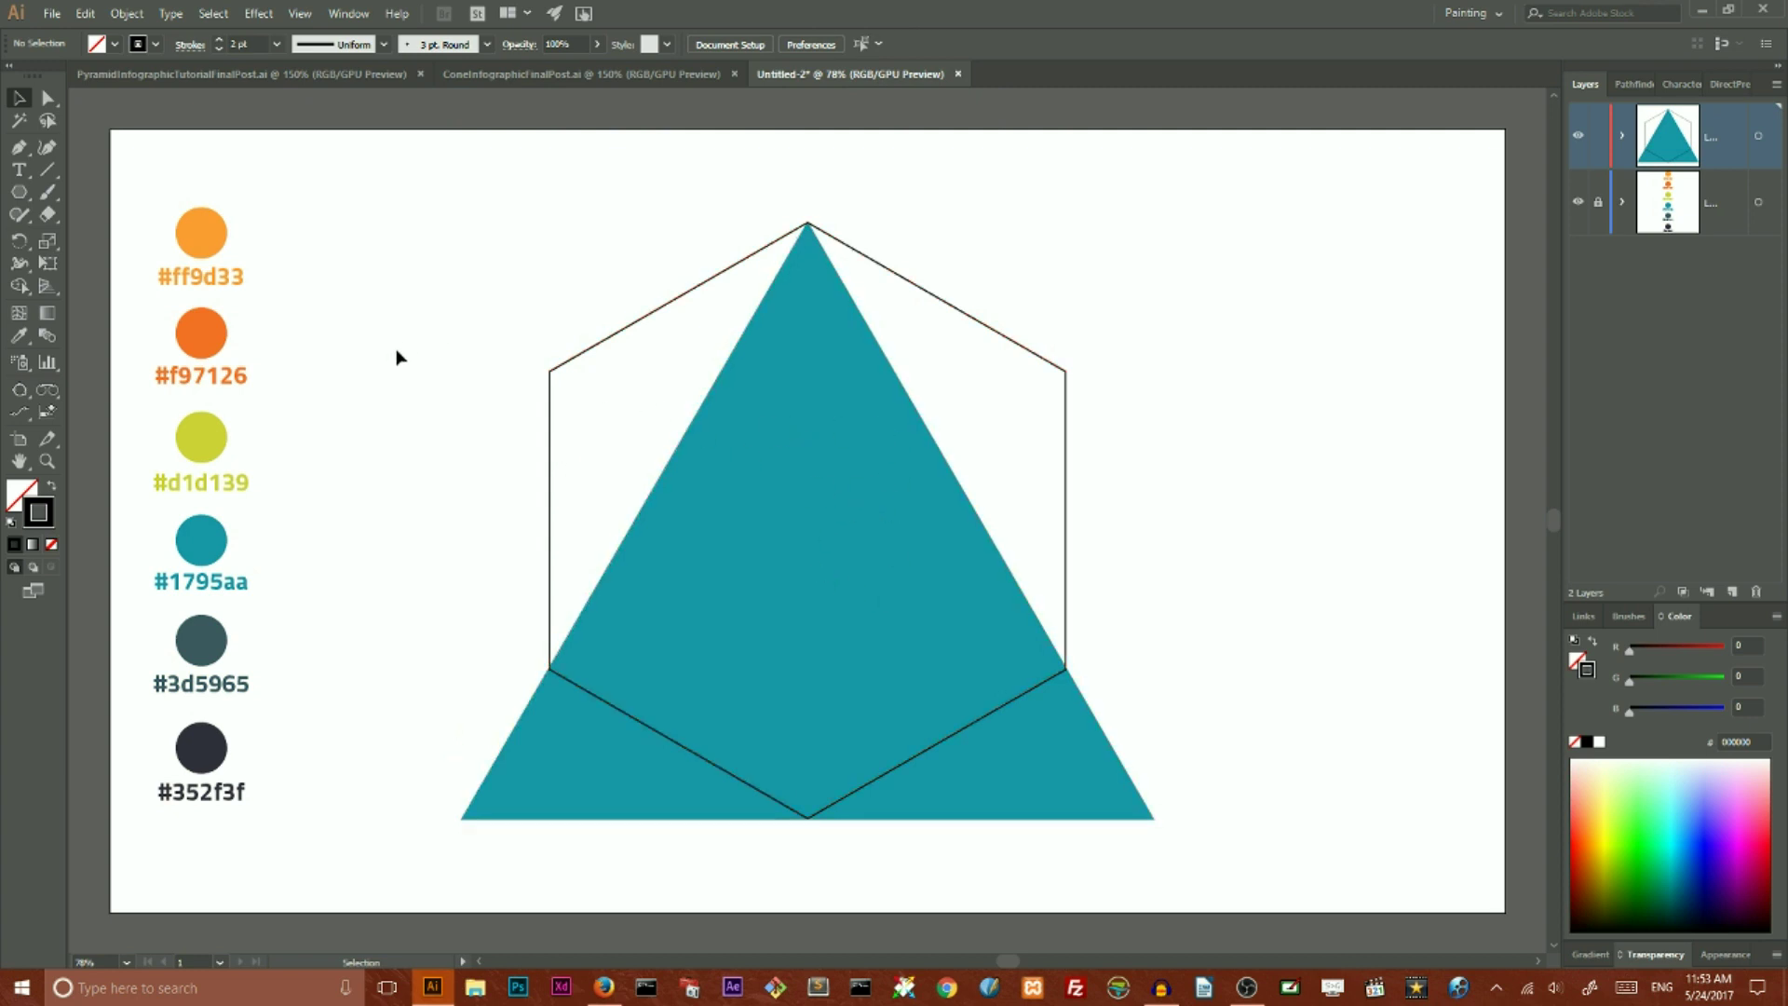
click(554, 405)
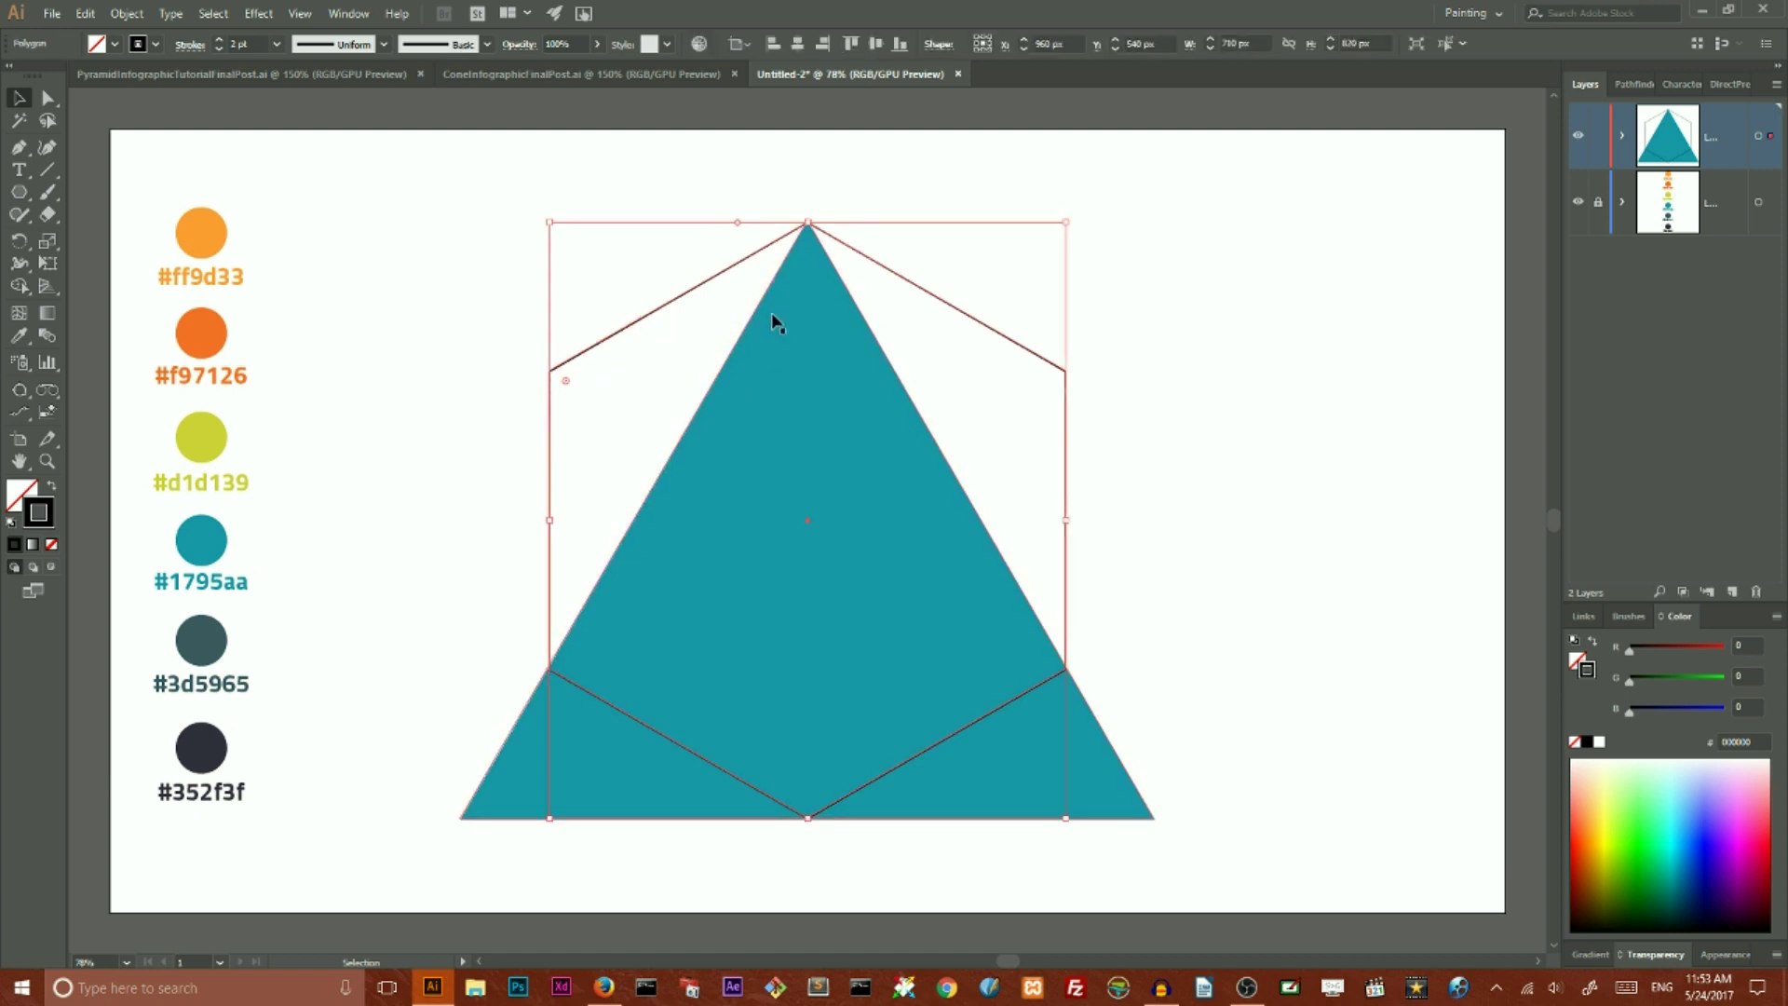
- Apply a Transform effect to the outline: 5 copies, each moved -120 px vertically
click(248, 9)
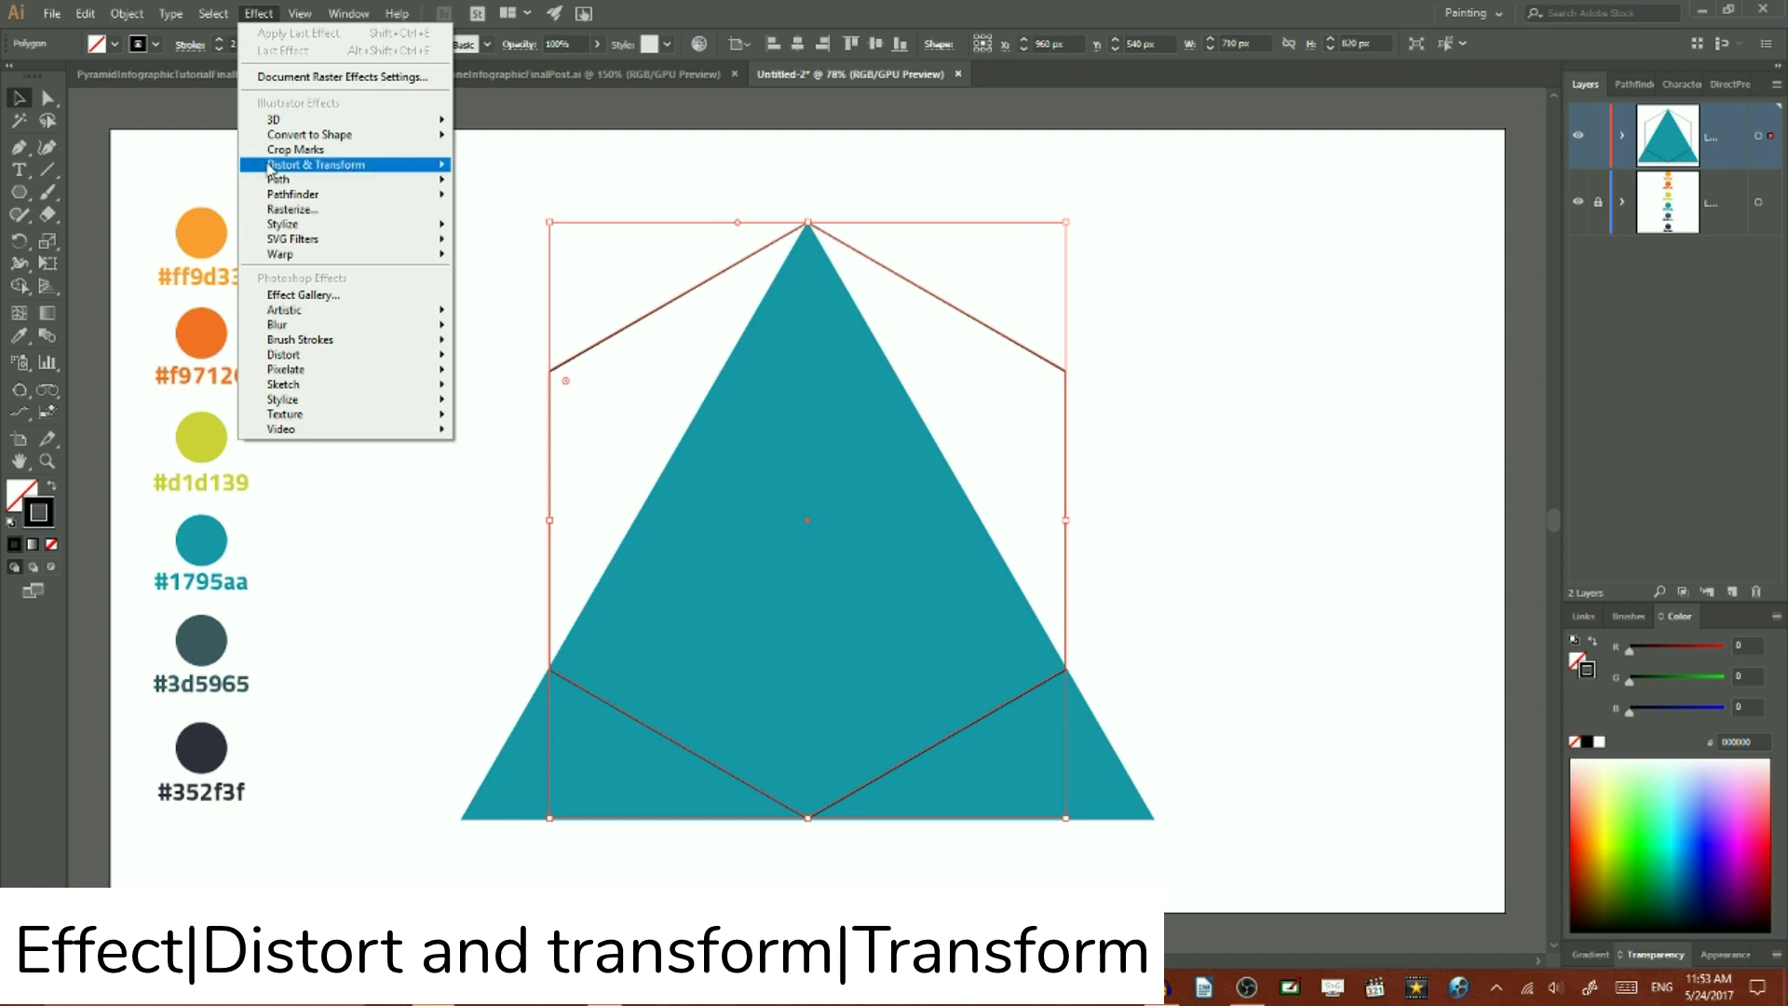
mouse_move(278, 168)
click(158, 234)
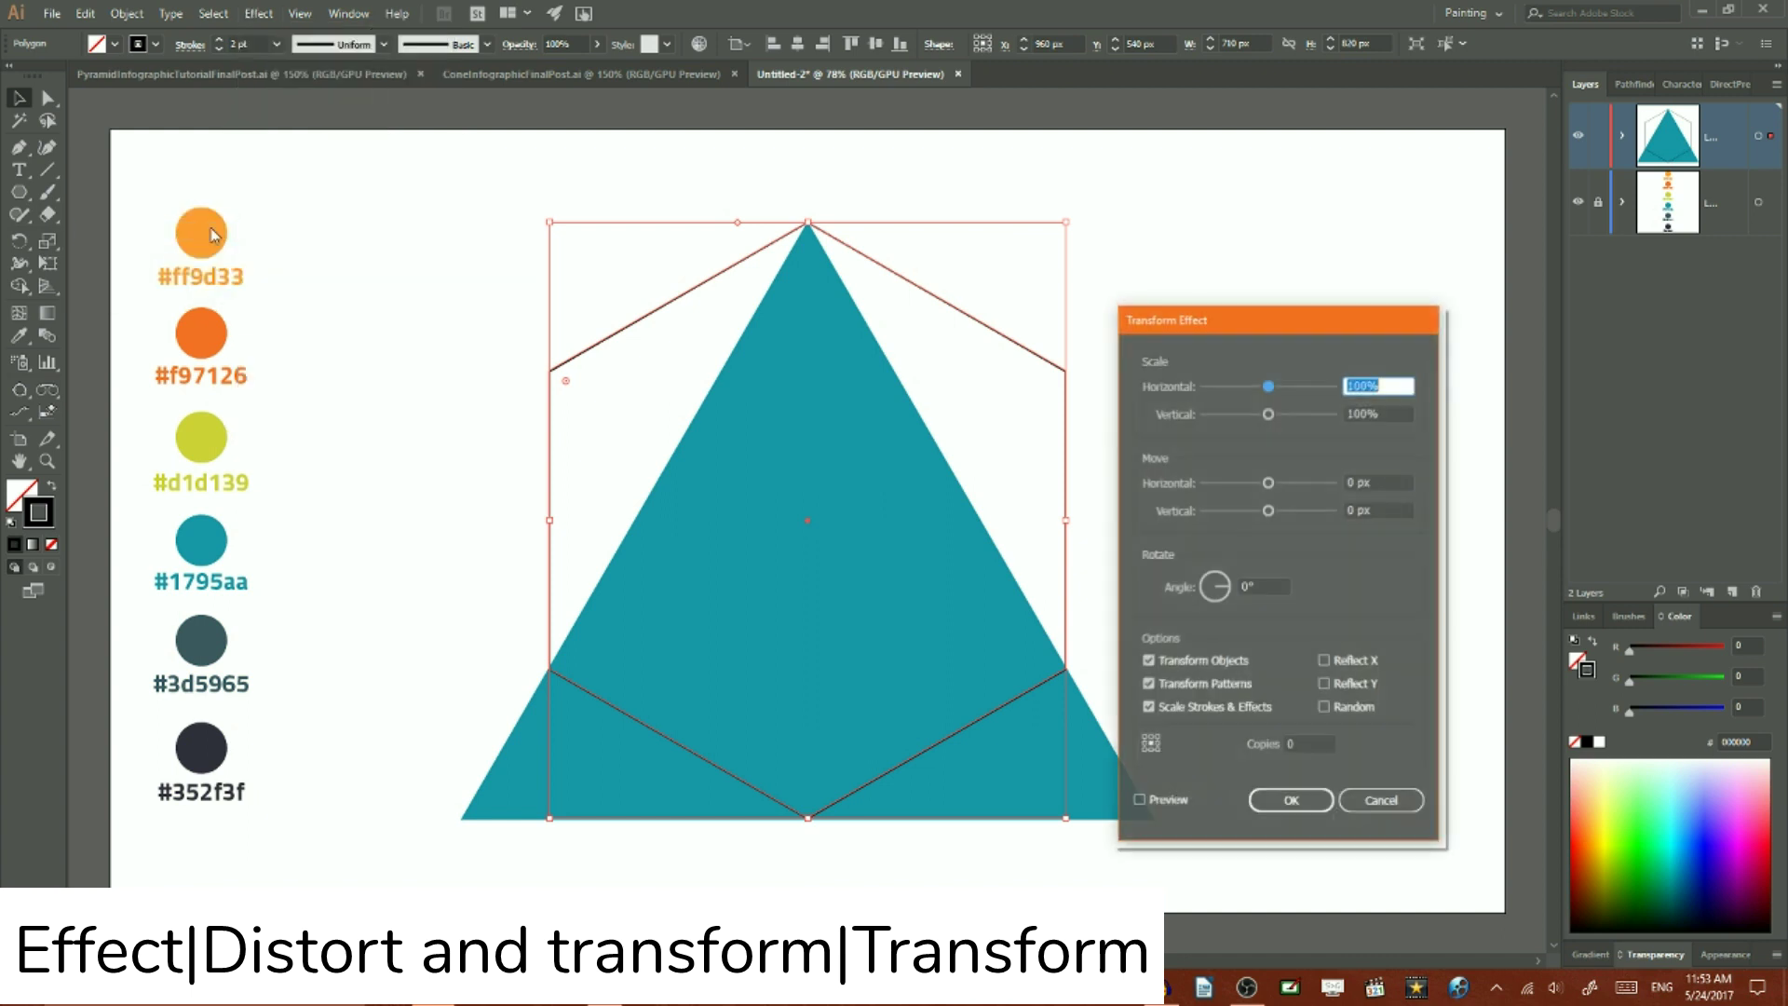
drag(1222, 319, 294, 158)
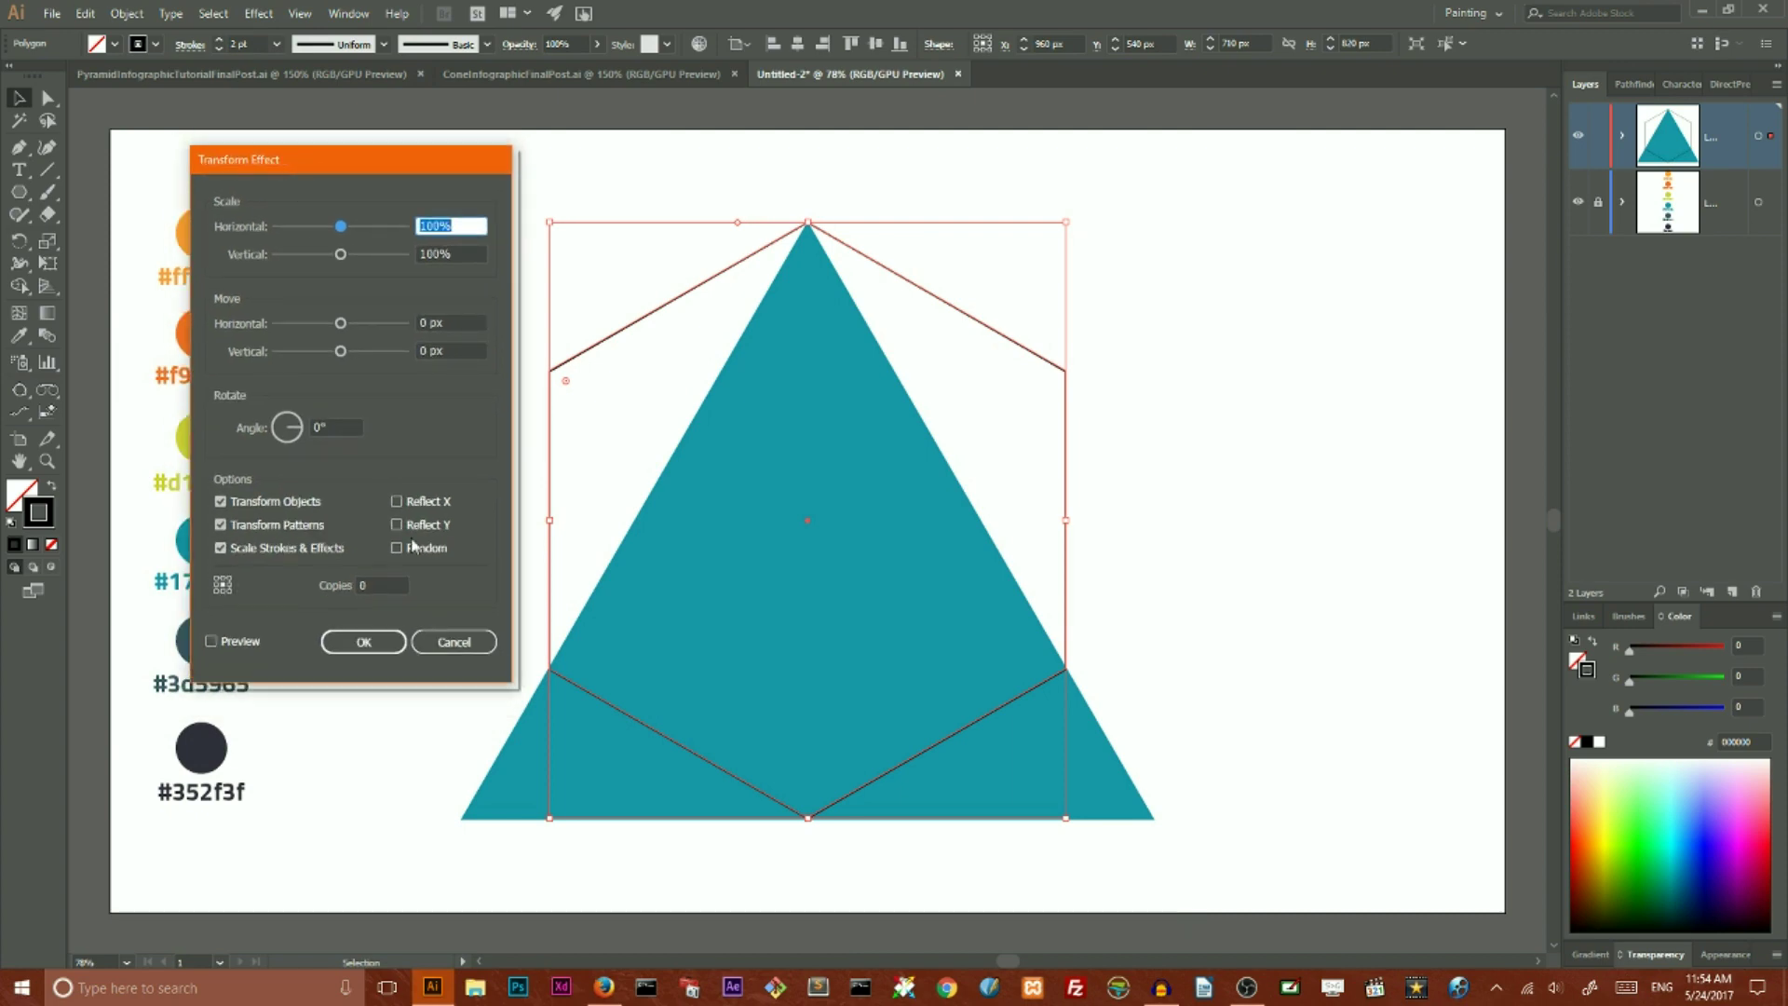
click(377, 583)
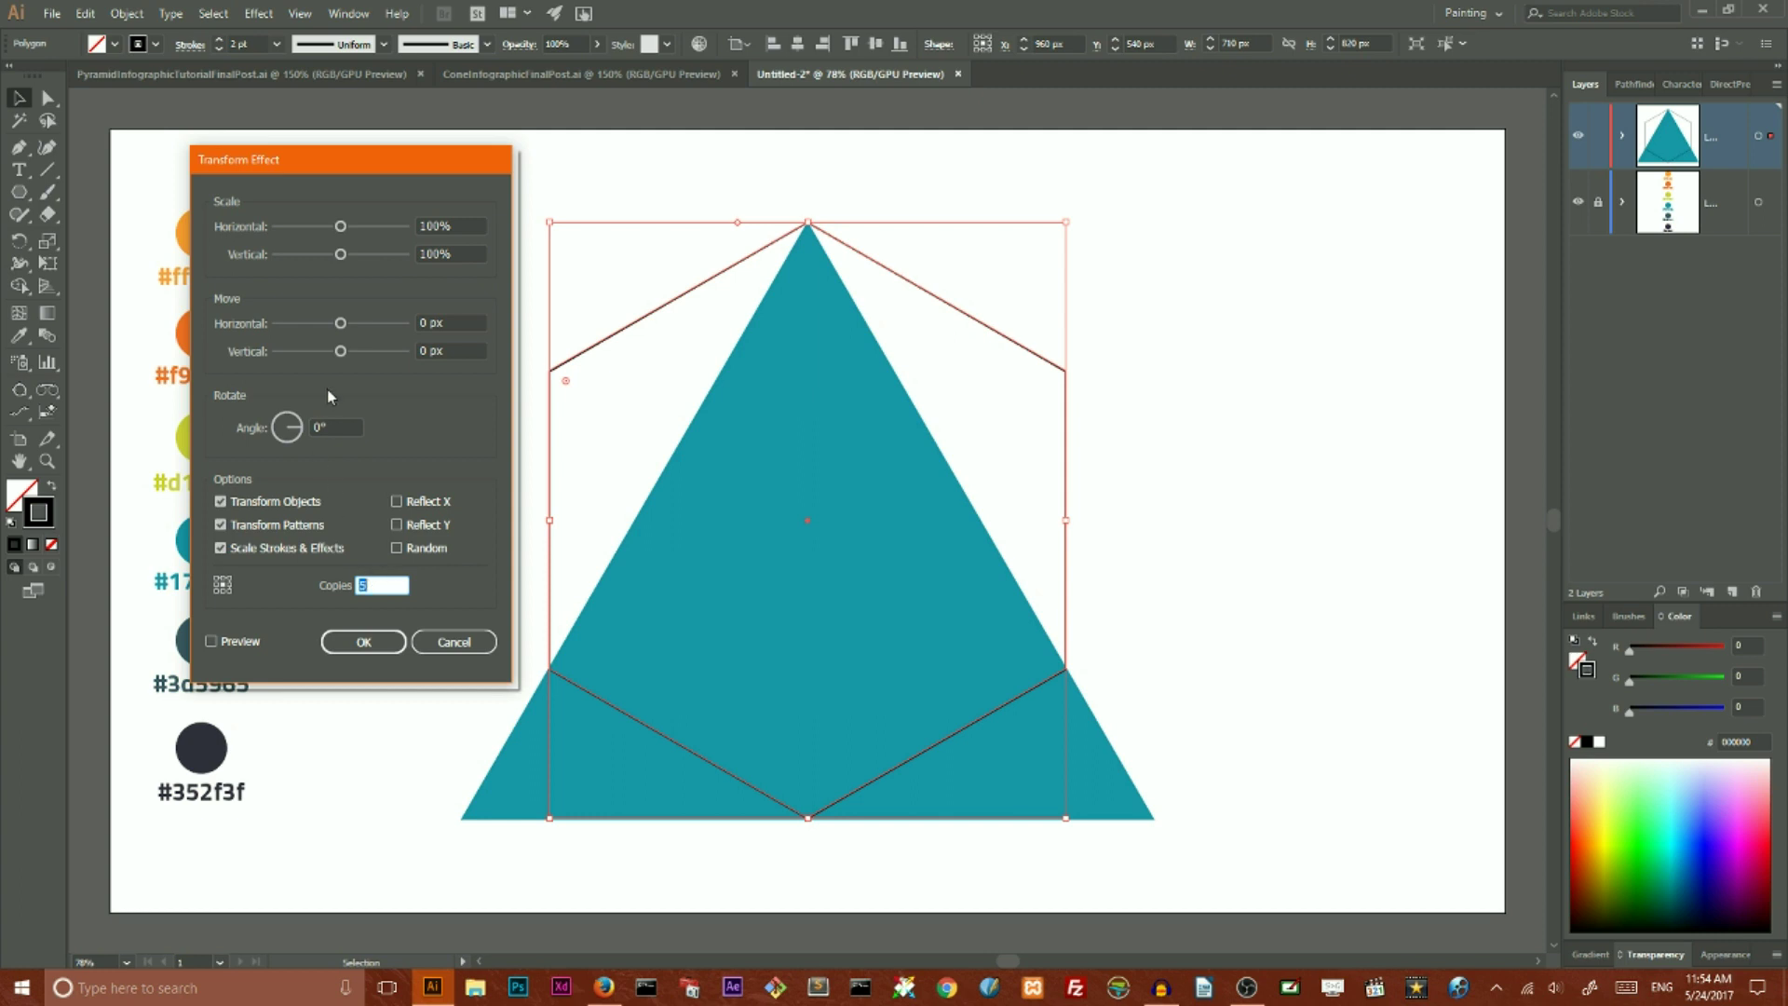
click(424, 323)
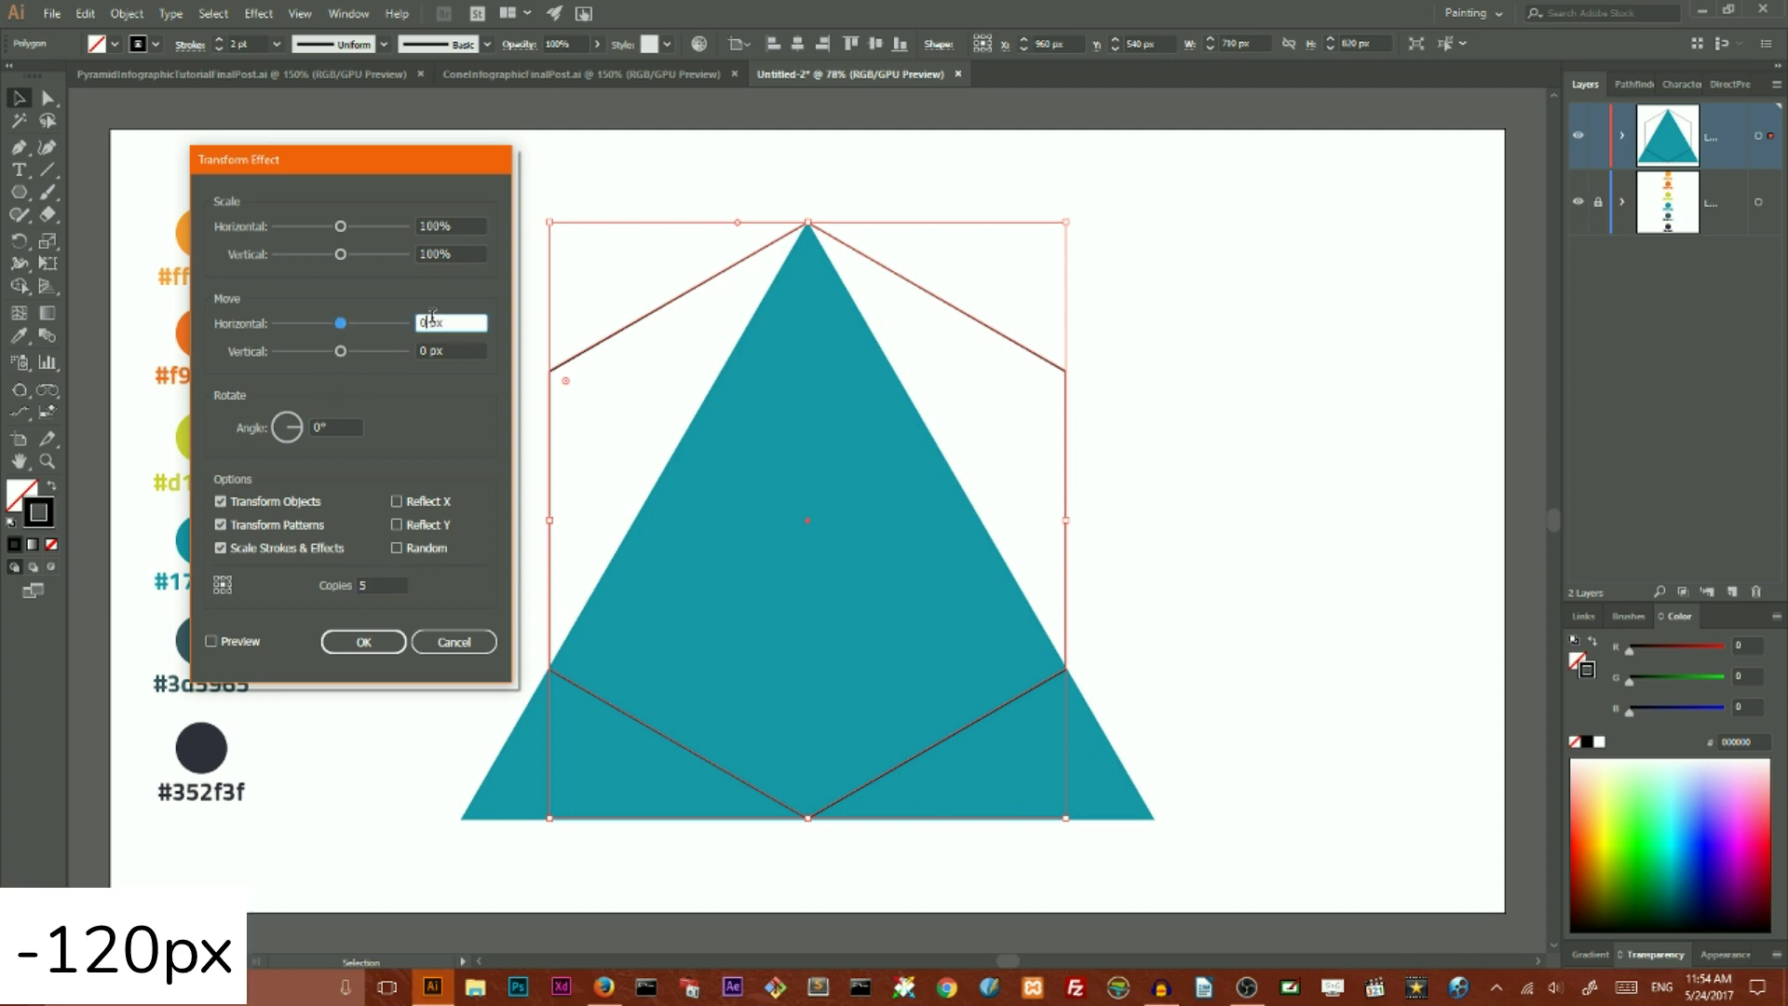
click(425, 350)
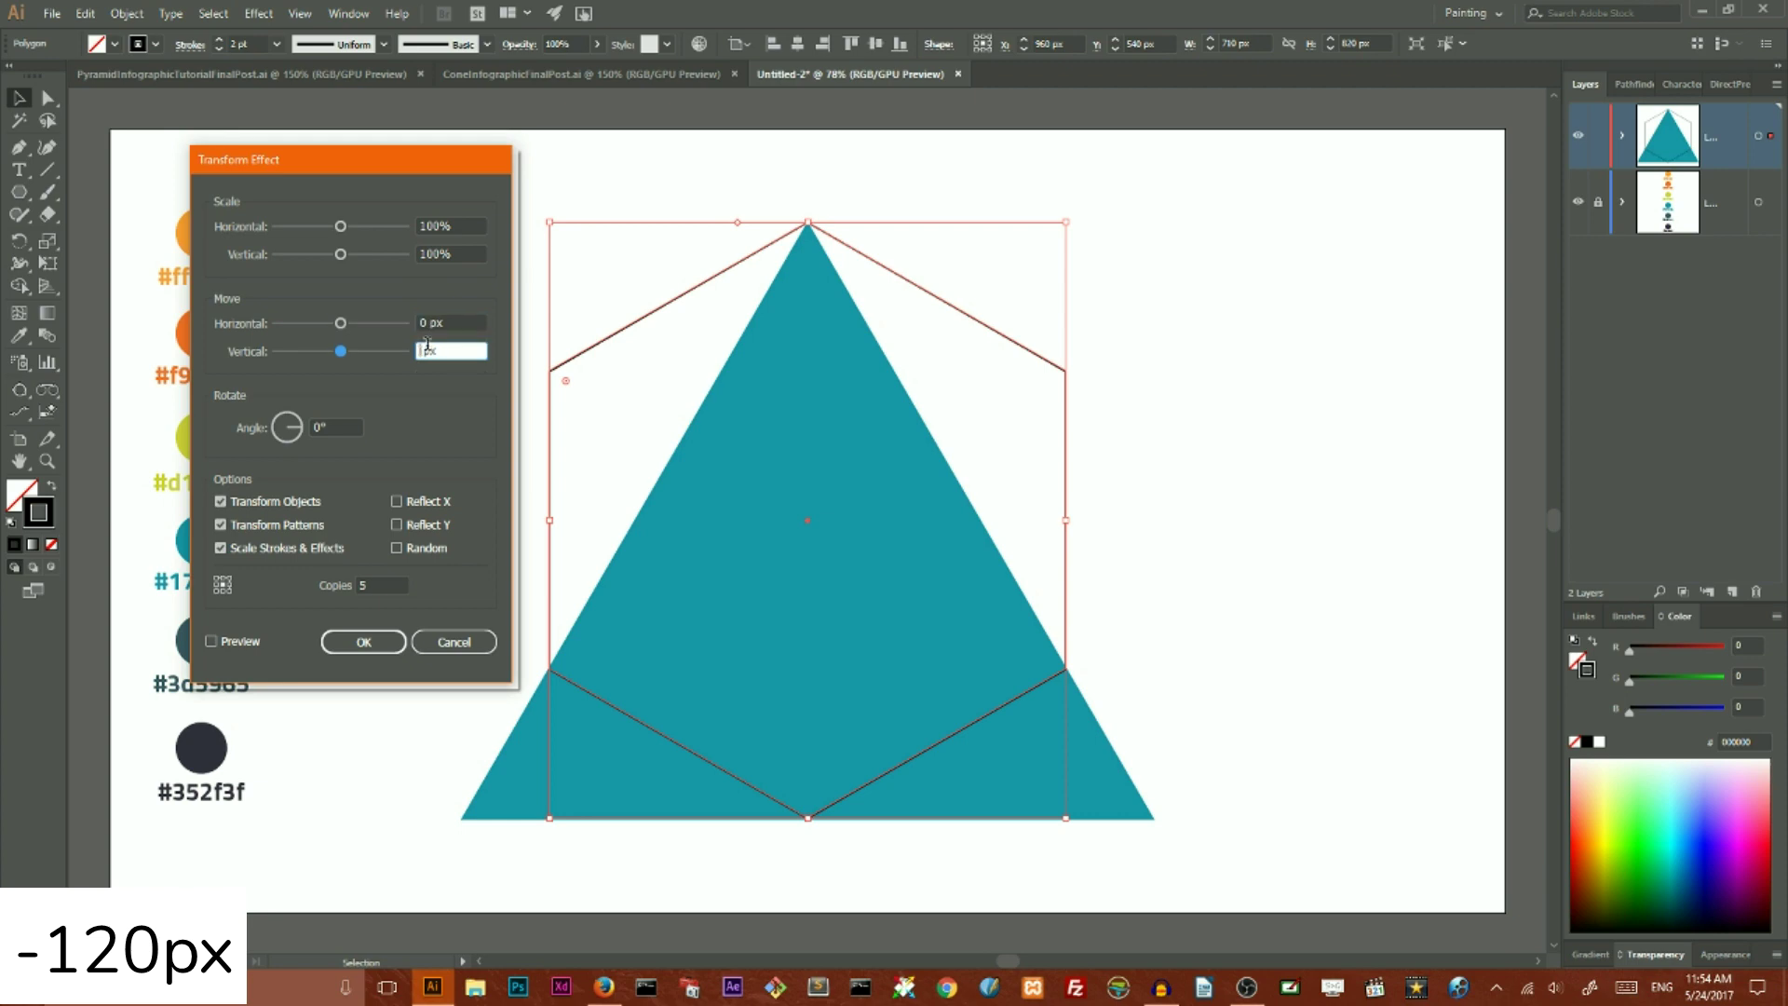
text(-120)
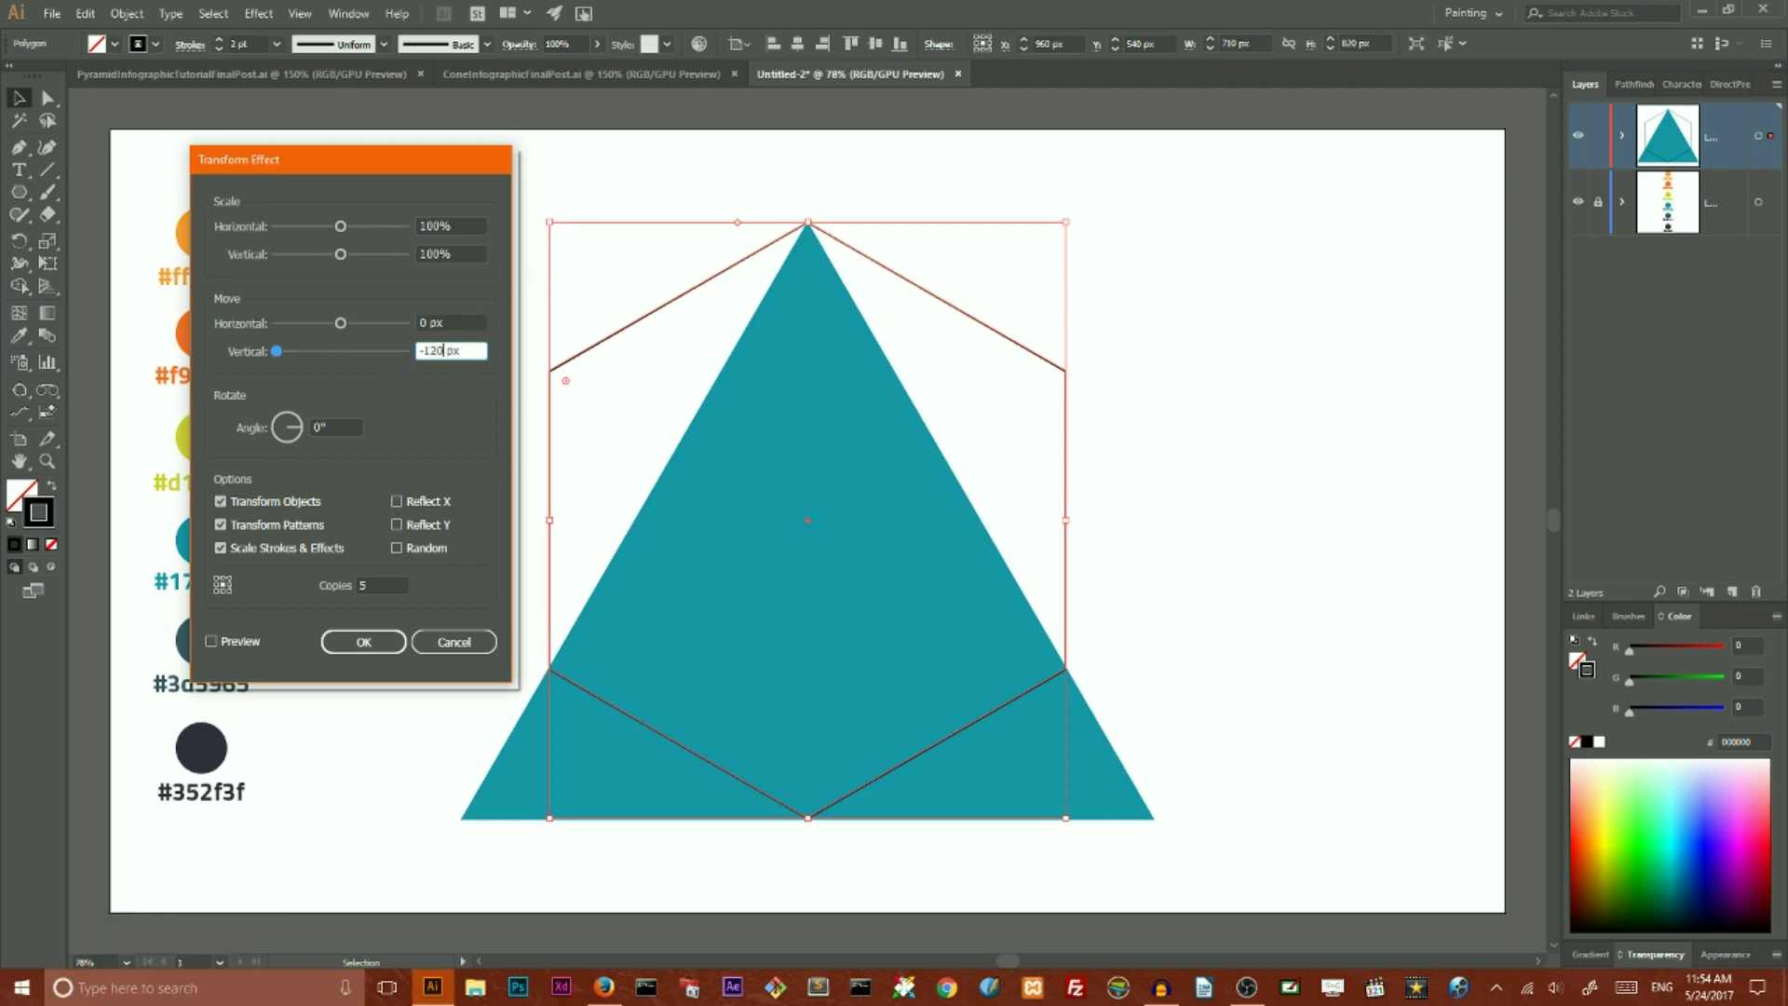
click(211, 641)
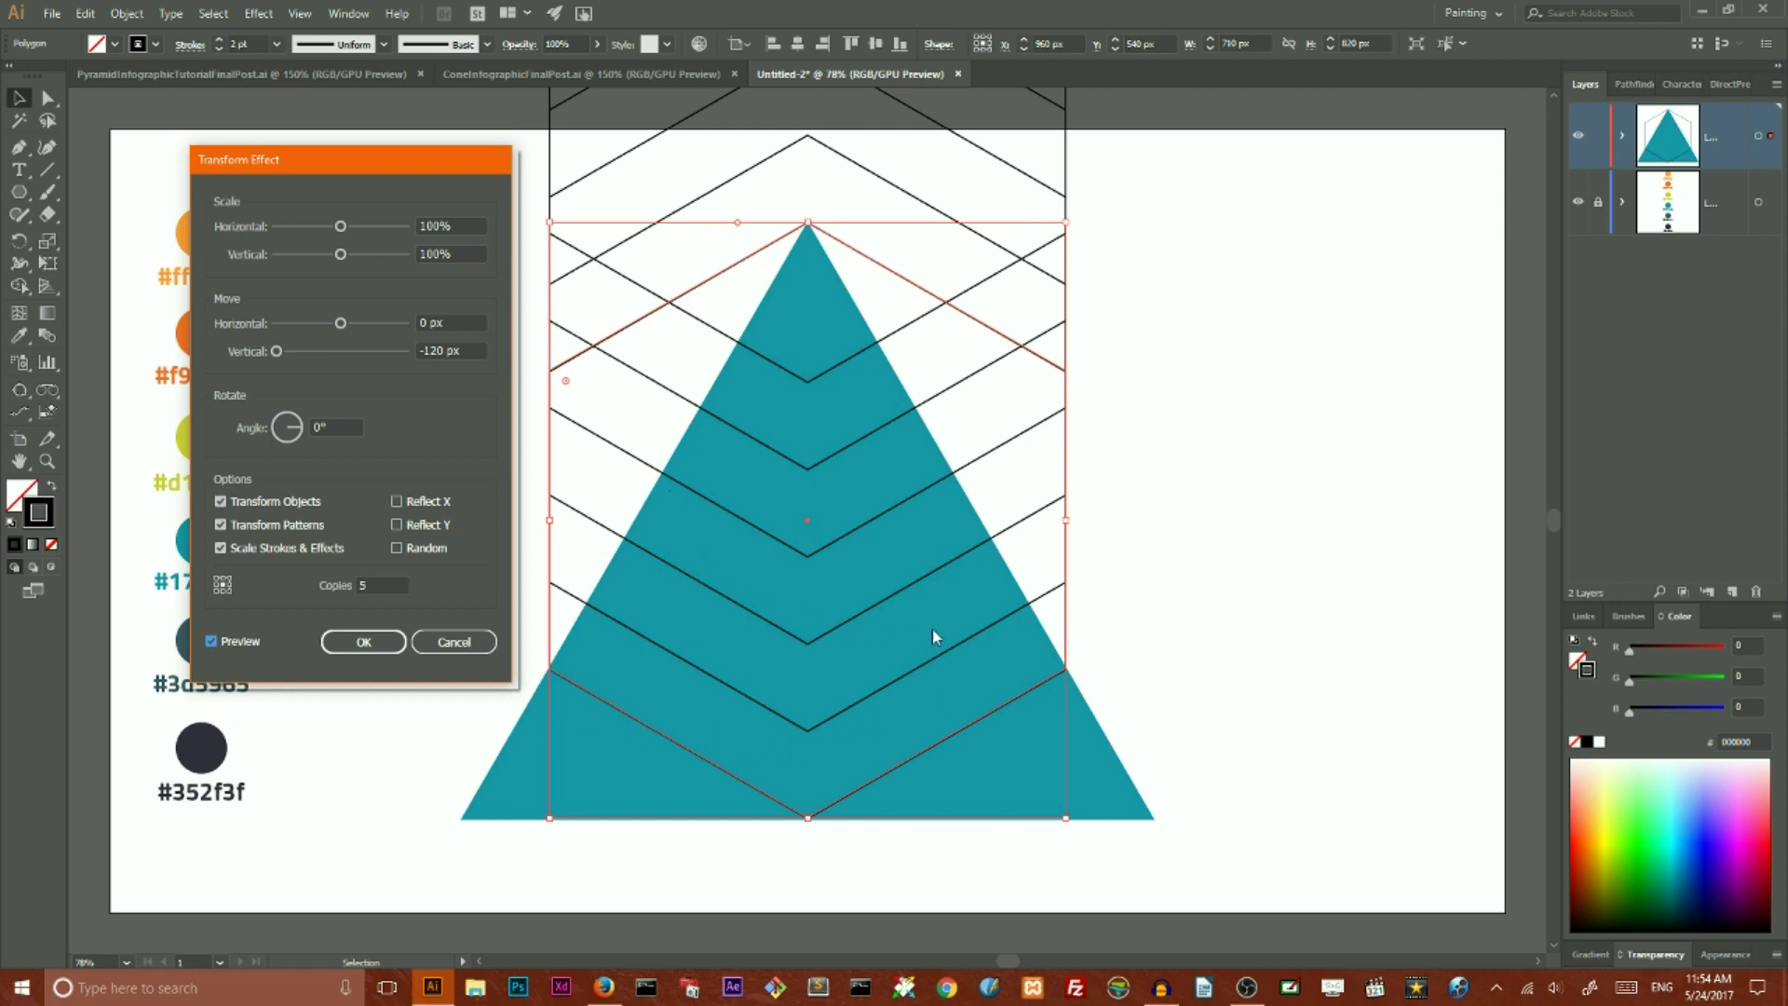
click(364, 641)
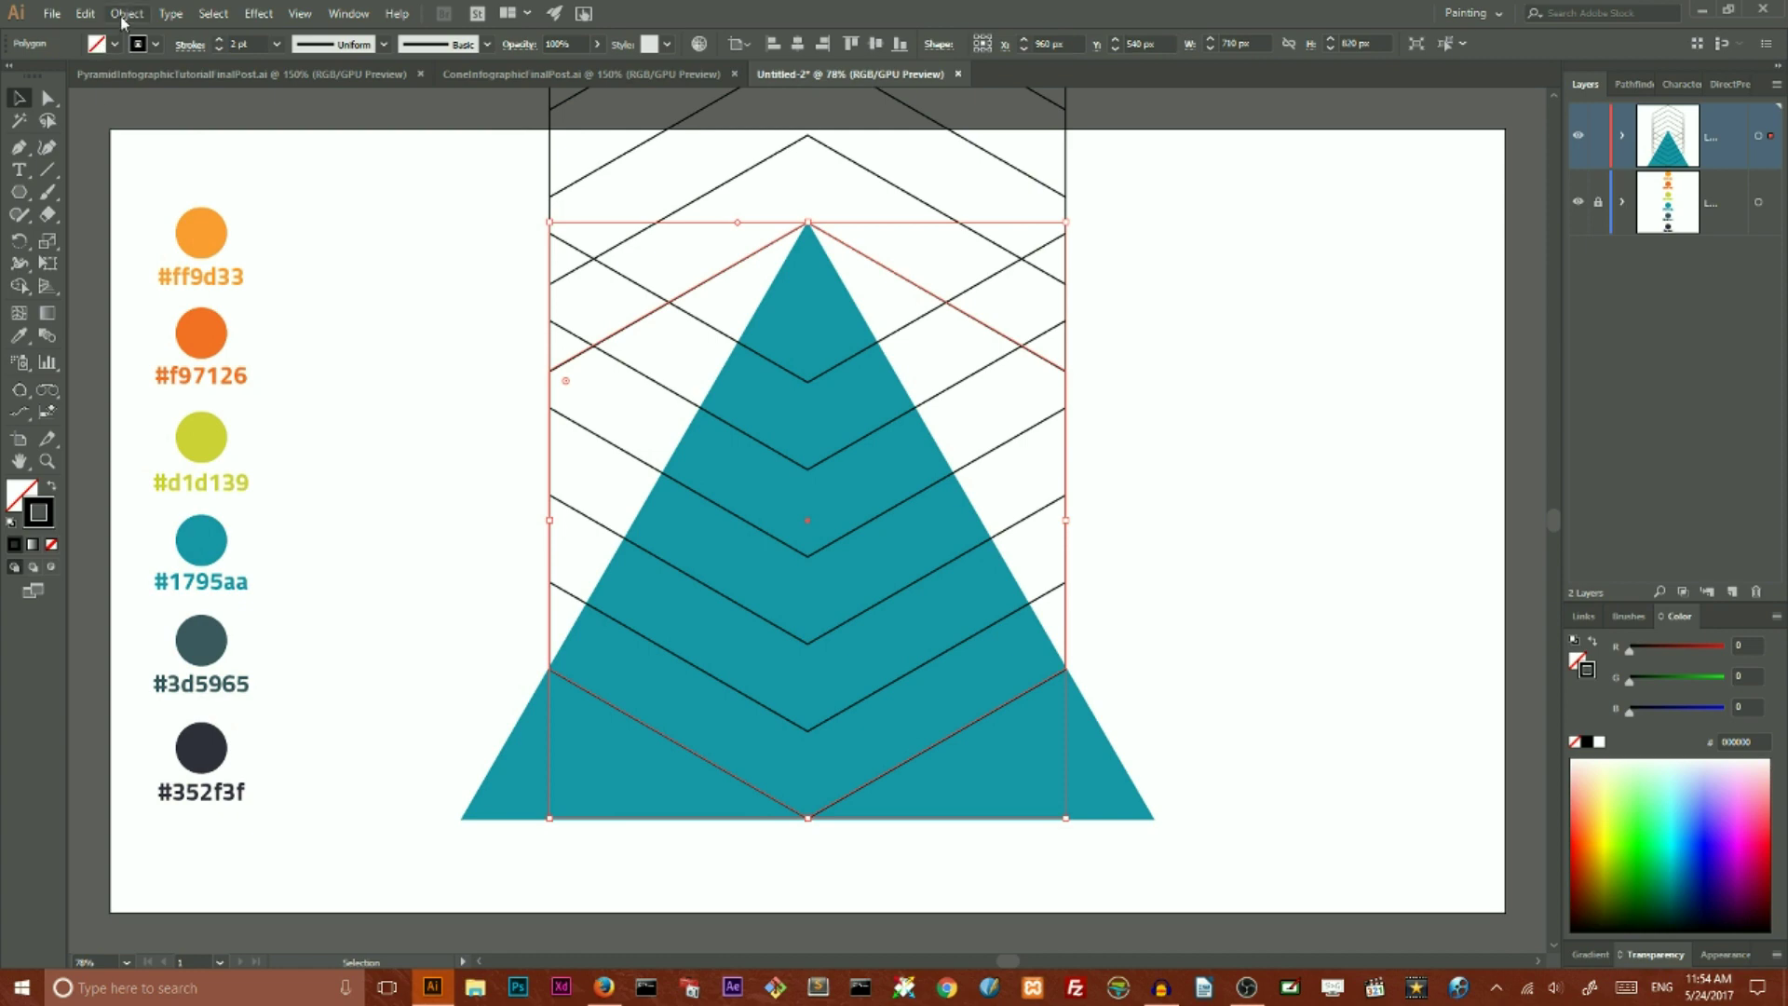
- Expand the Transform effect's appearance into editable chevron lines
click(124, 16)
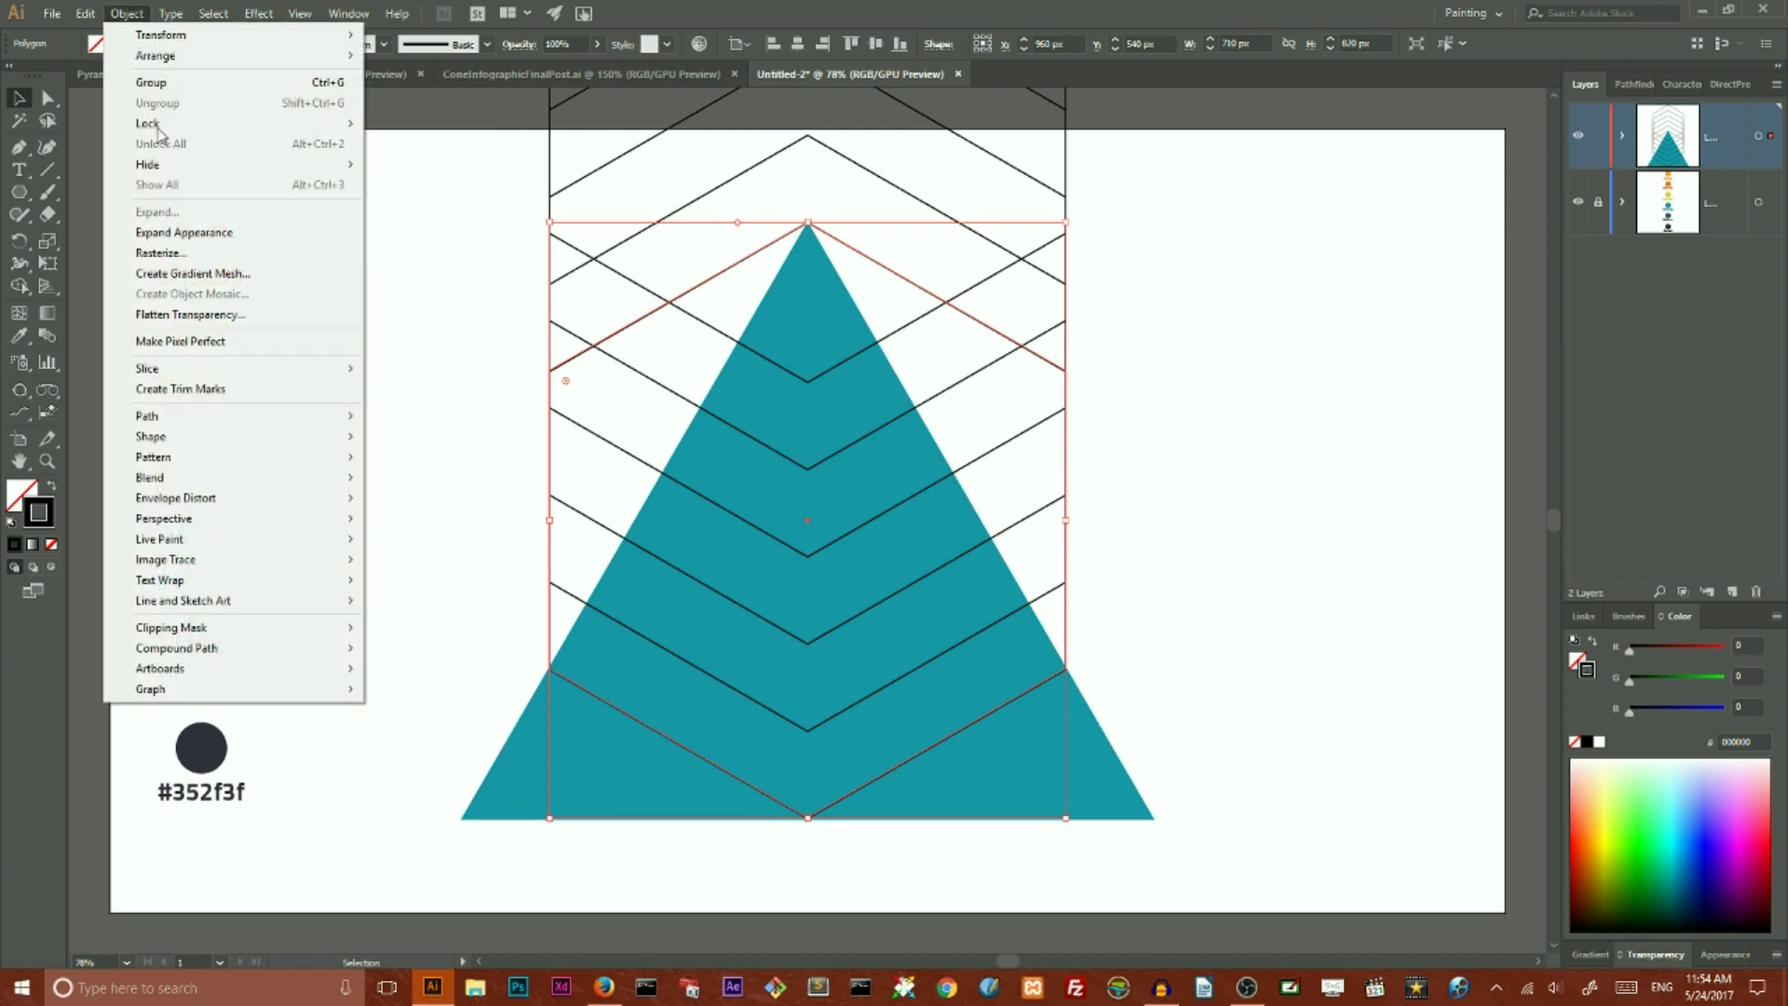
click(207, 234)
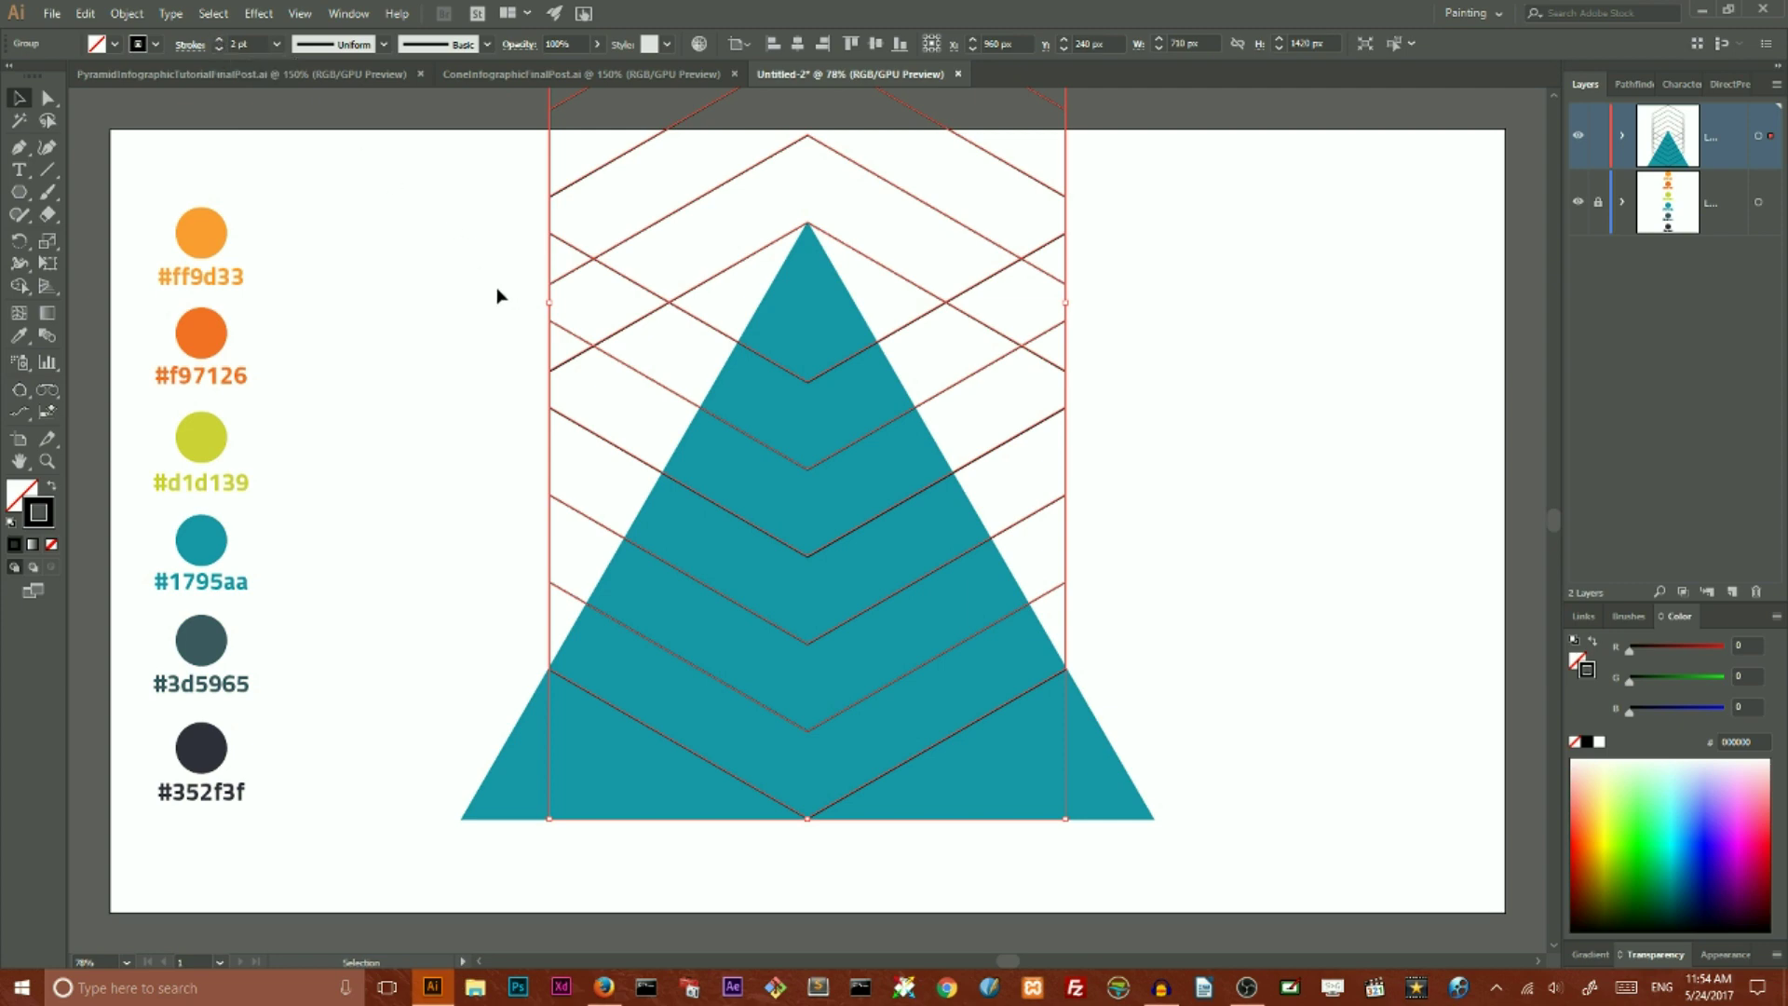
right_click(451, 291)
drag(467, 230, 666, 360)
- Raise the chevron lines' stroke weight to 10 pt
click(220, 41)
click(220, 41)
click(220, 41)
click(220, 41)
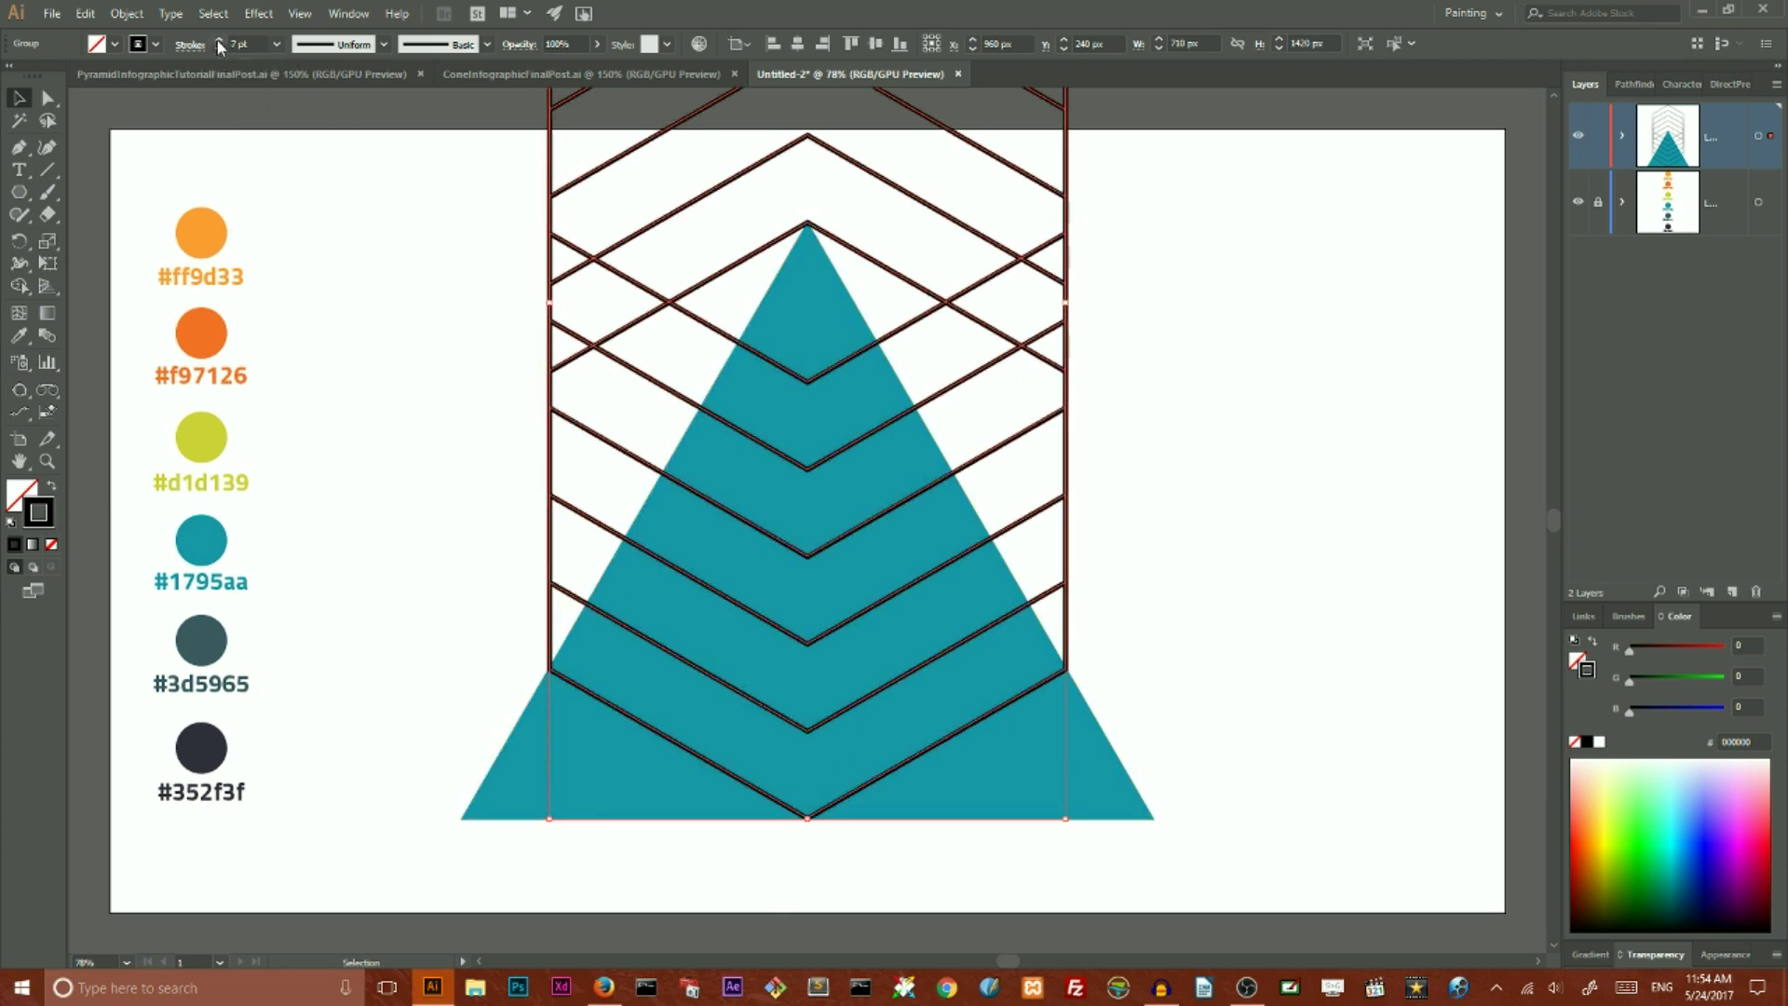
click(220, 41)
click(220, 41)
click(220, 41)
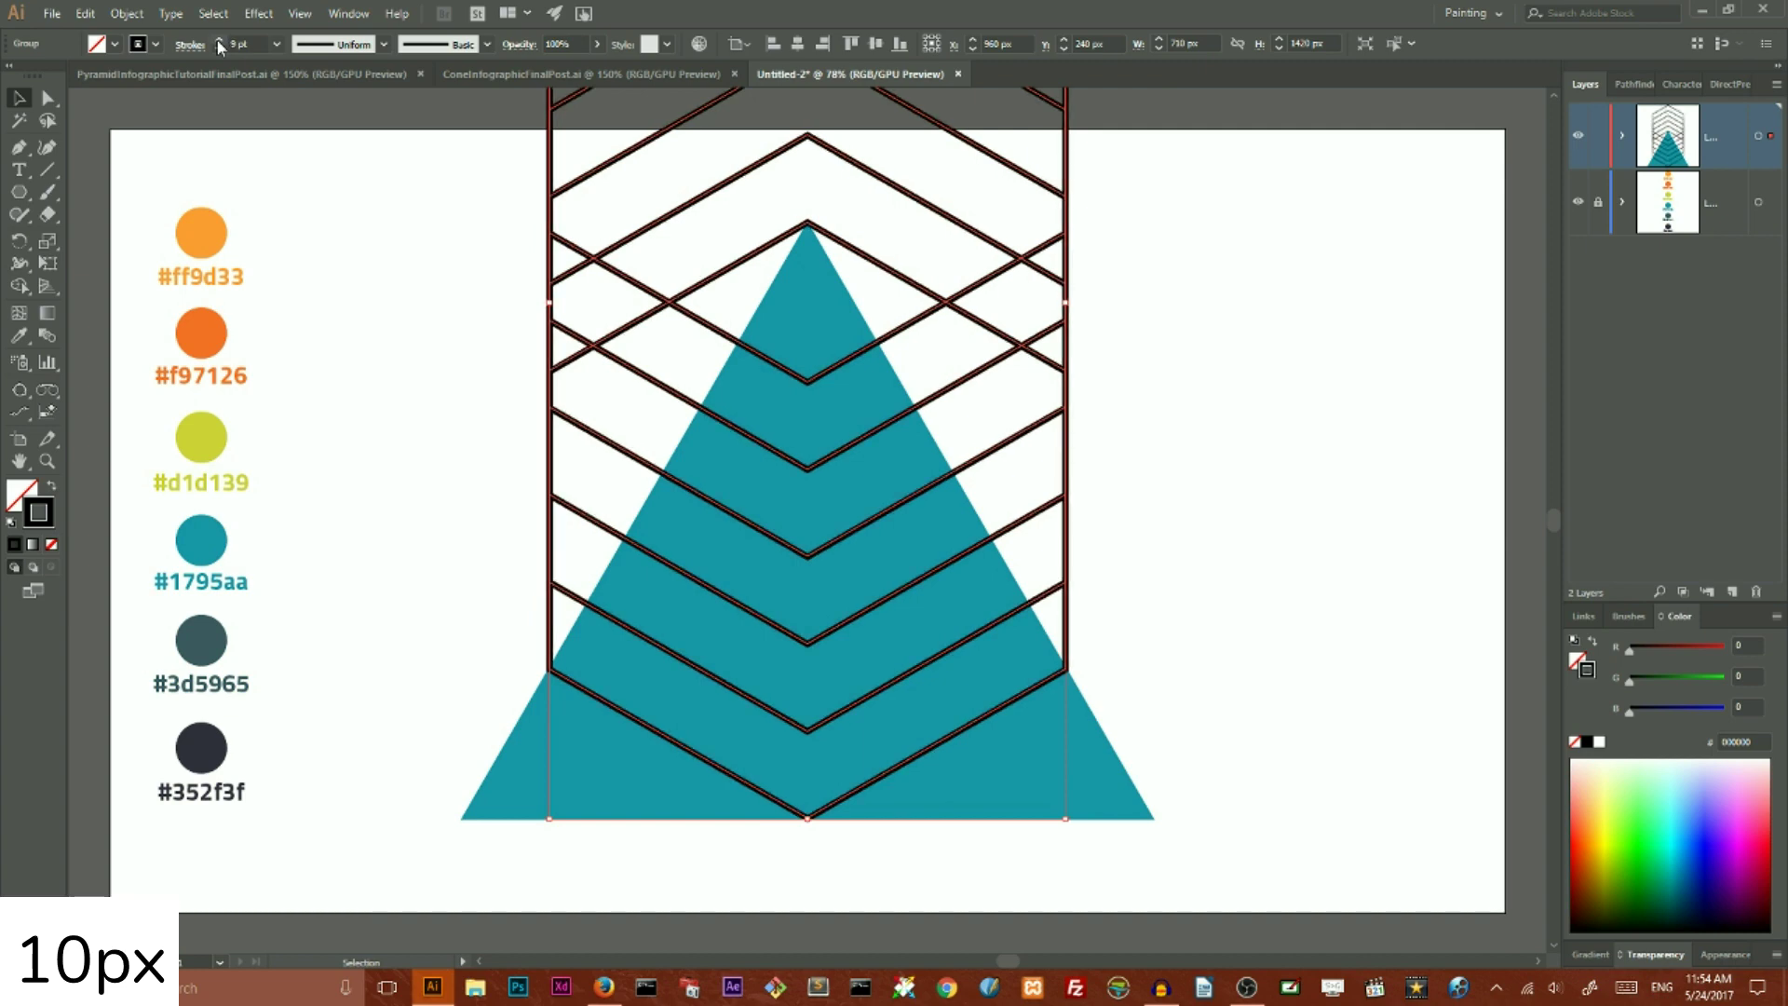
click(220, 42)
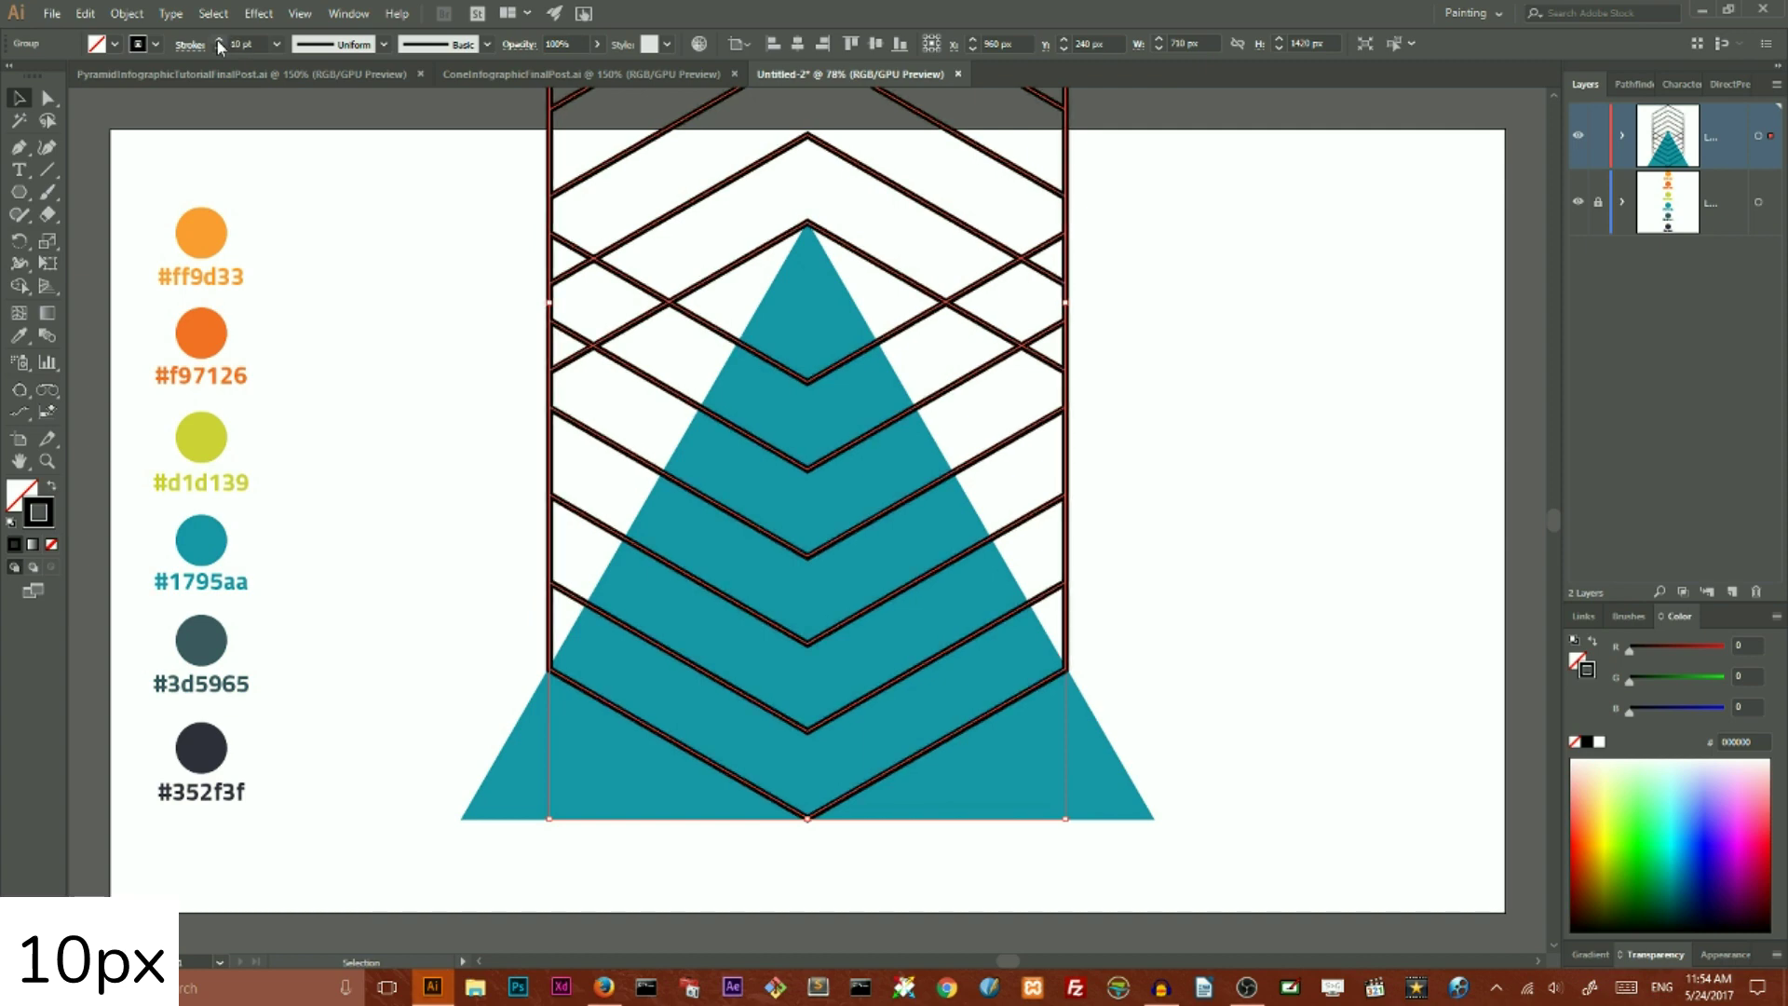
click(364, 275)
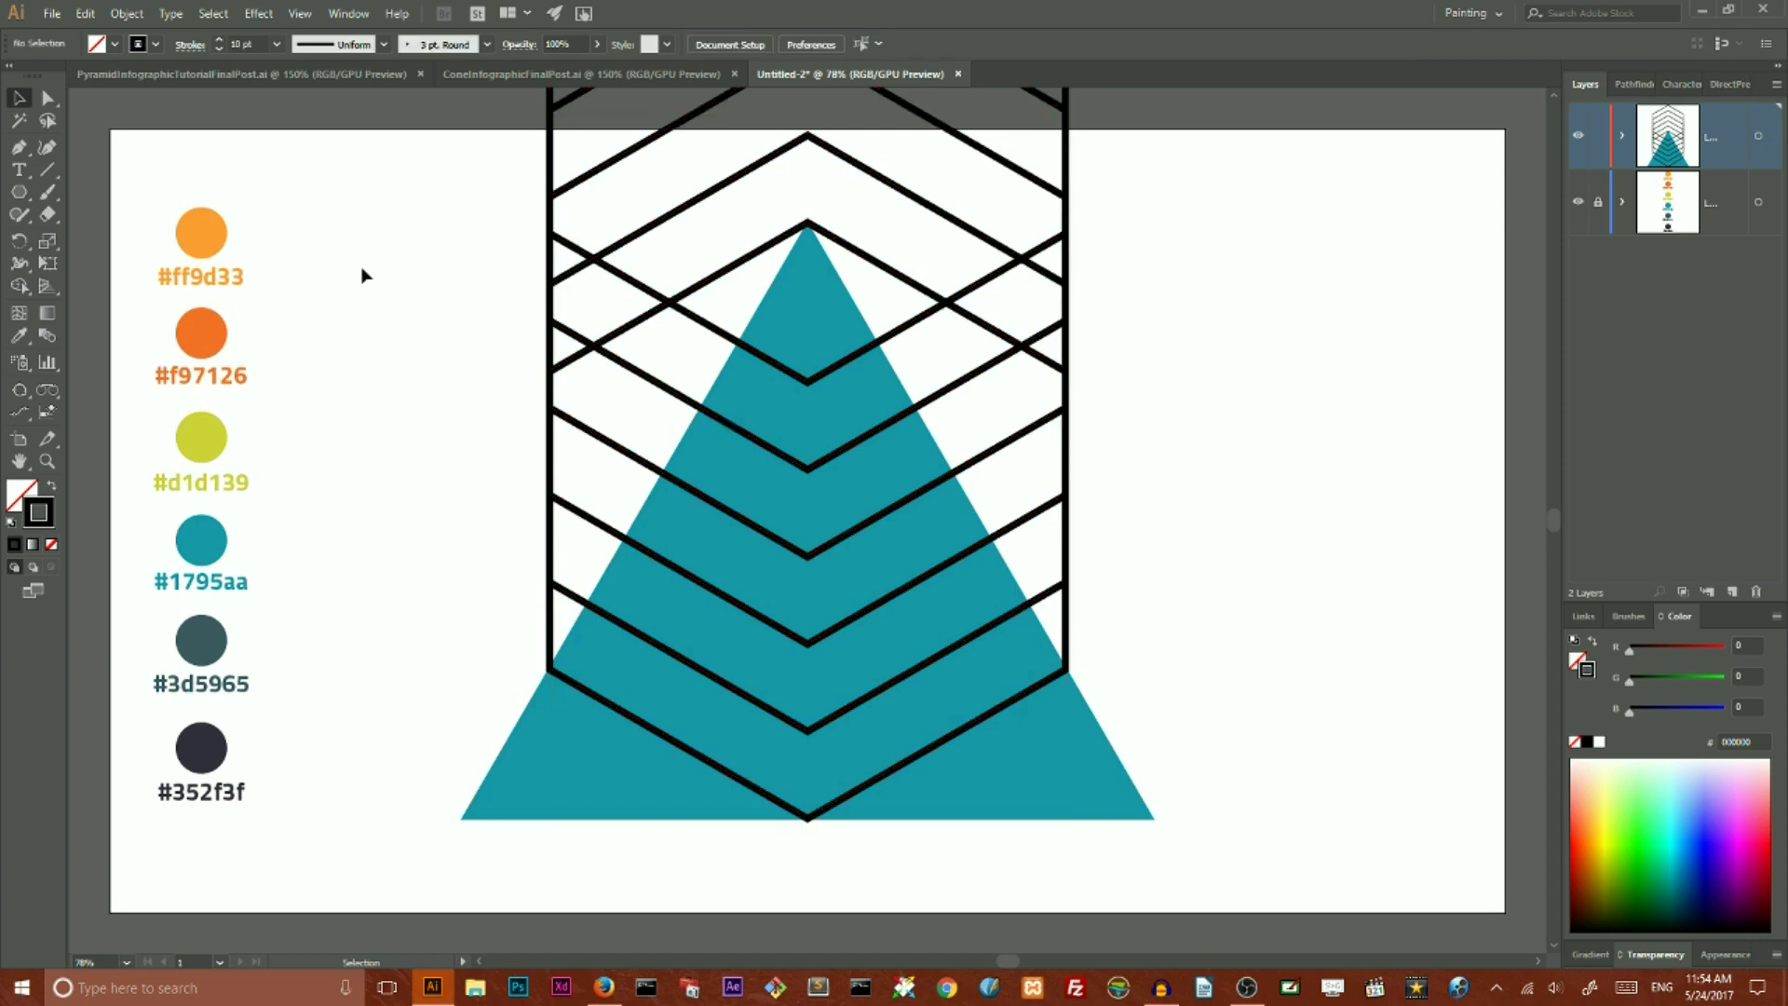
click(550, 270)
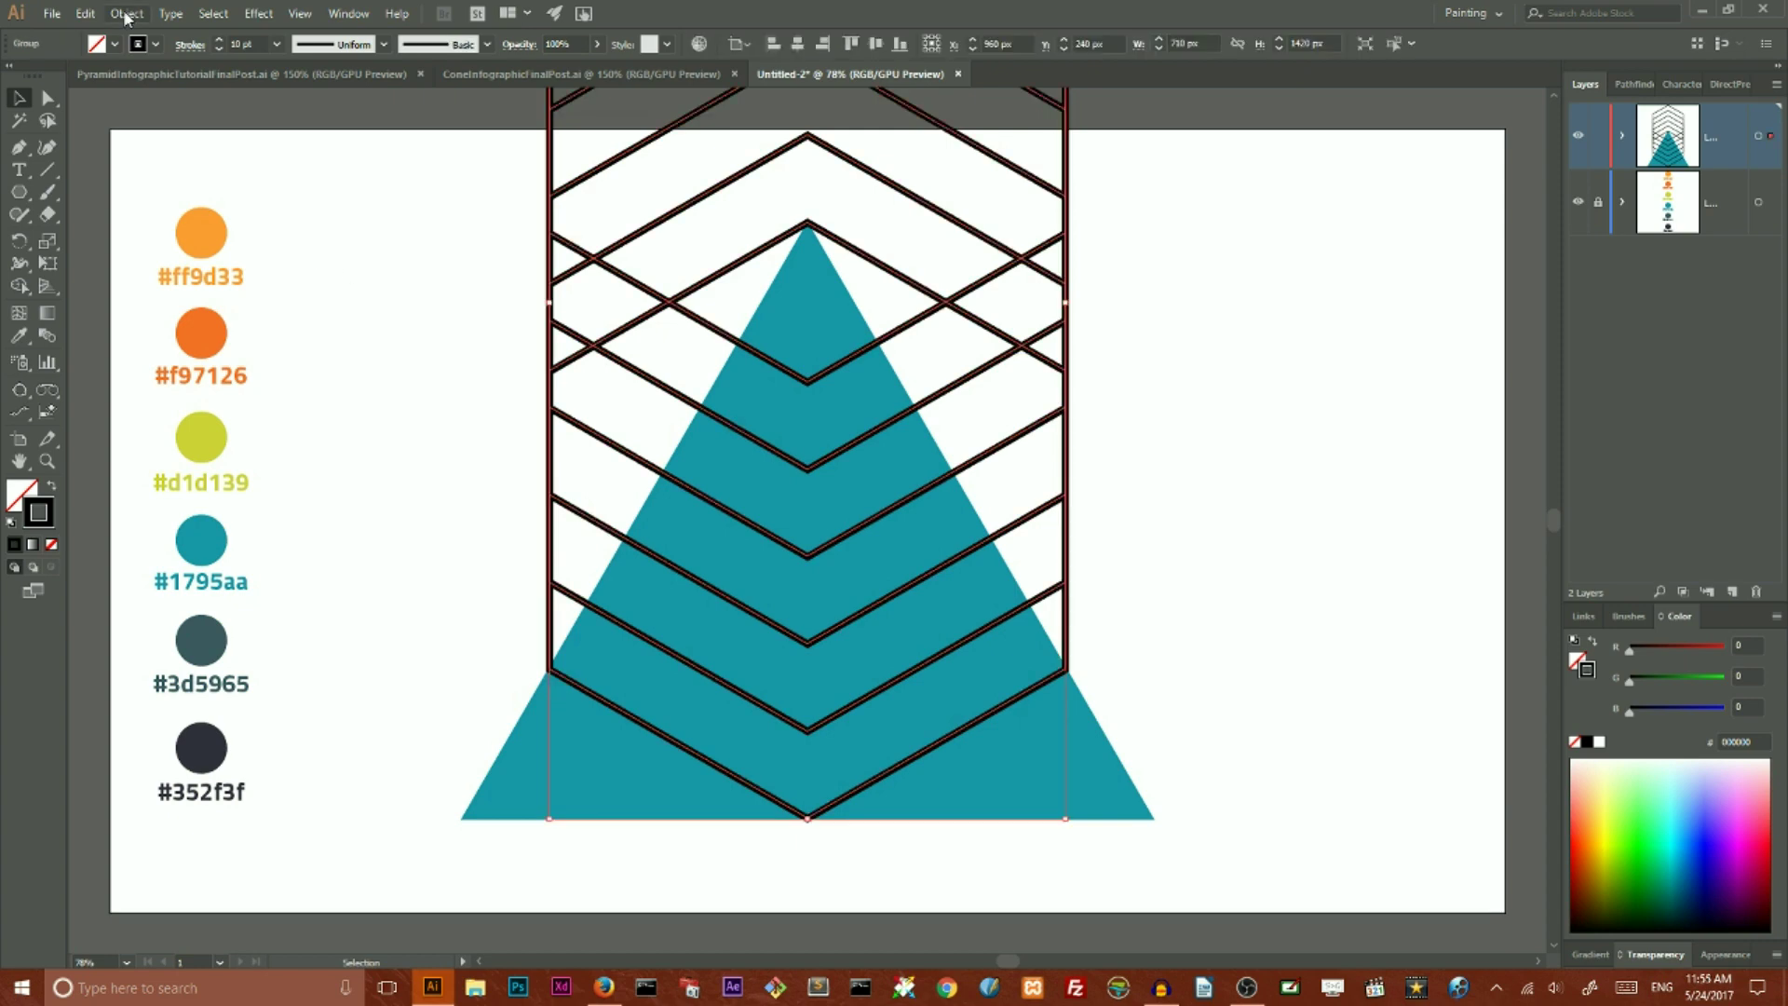
- Convert the thick chevron strokes into filled shapes with Outline Stroke
click(127, 13)
mouse_move(189, 427)
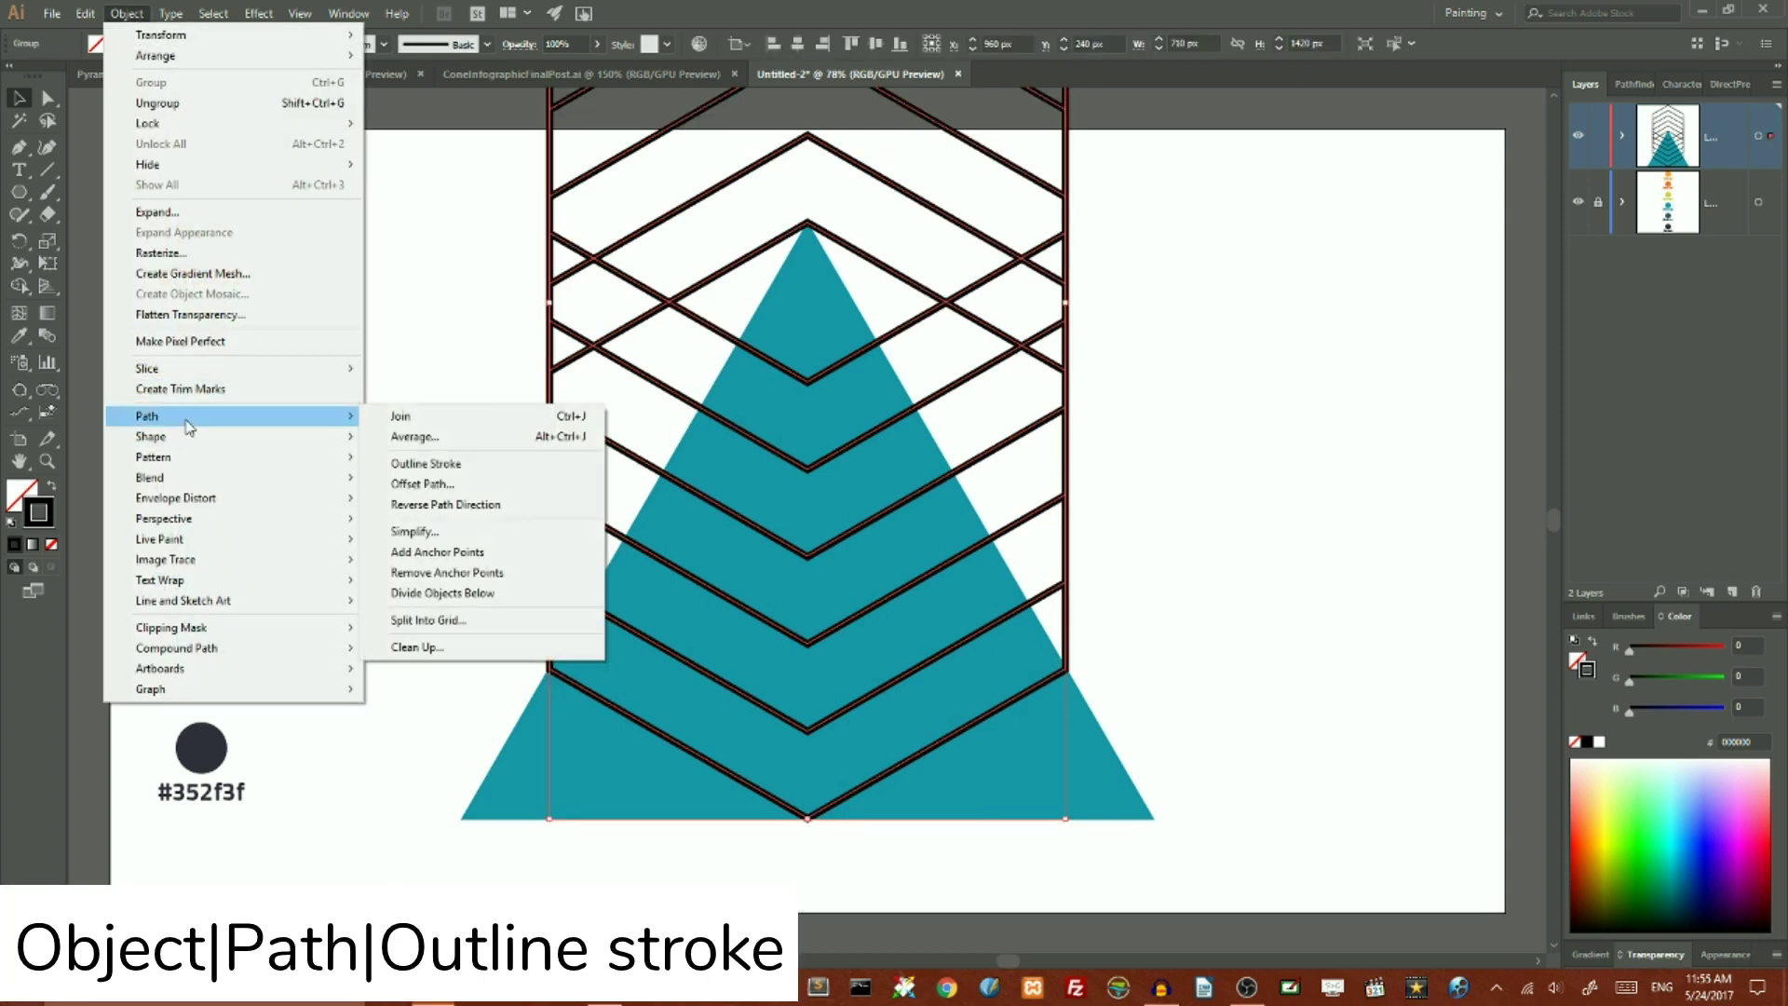
click(418, 465)
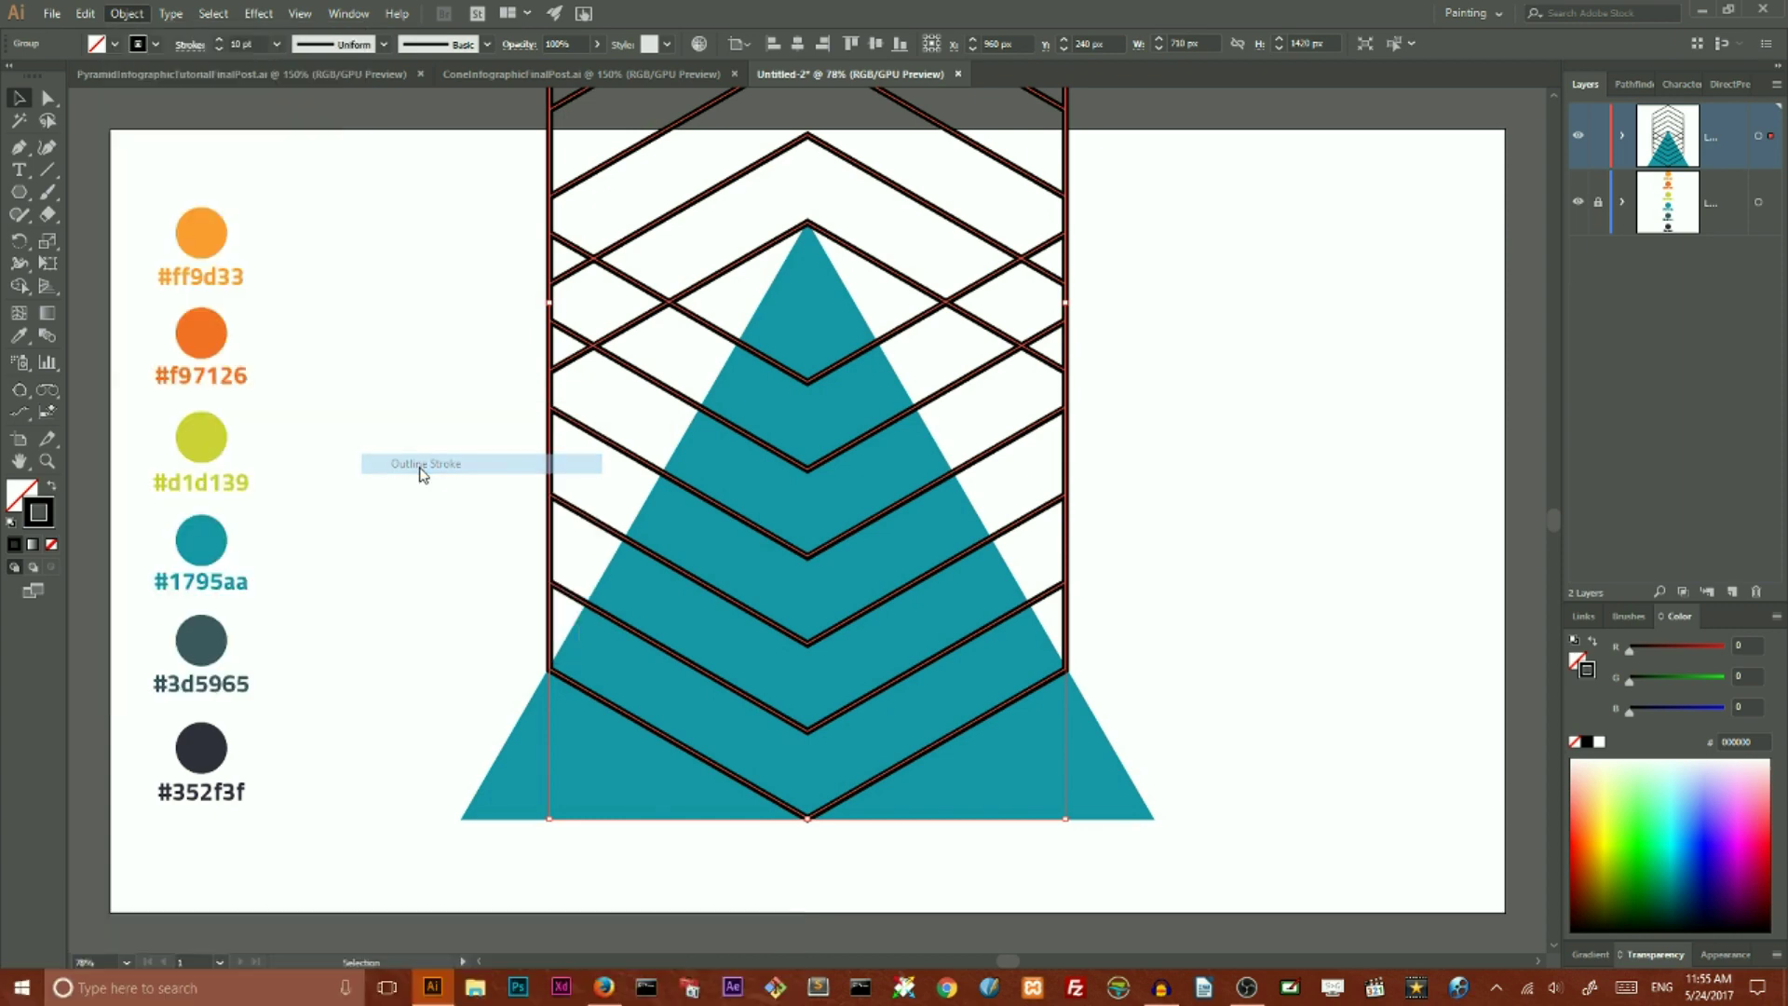
click(402, 341)
click(547, 273)
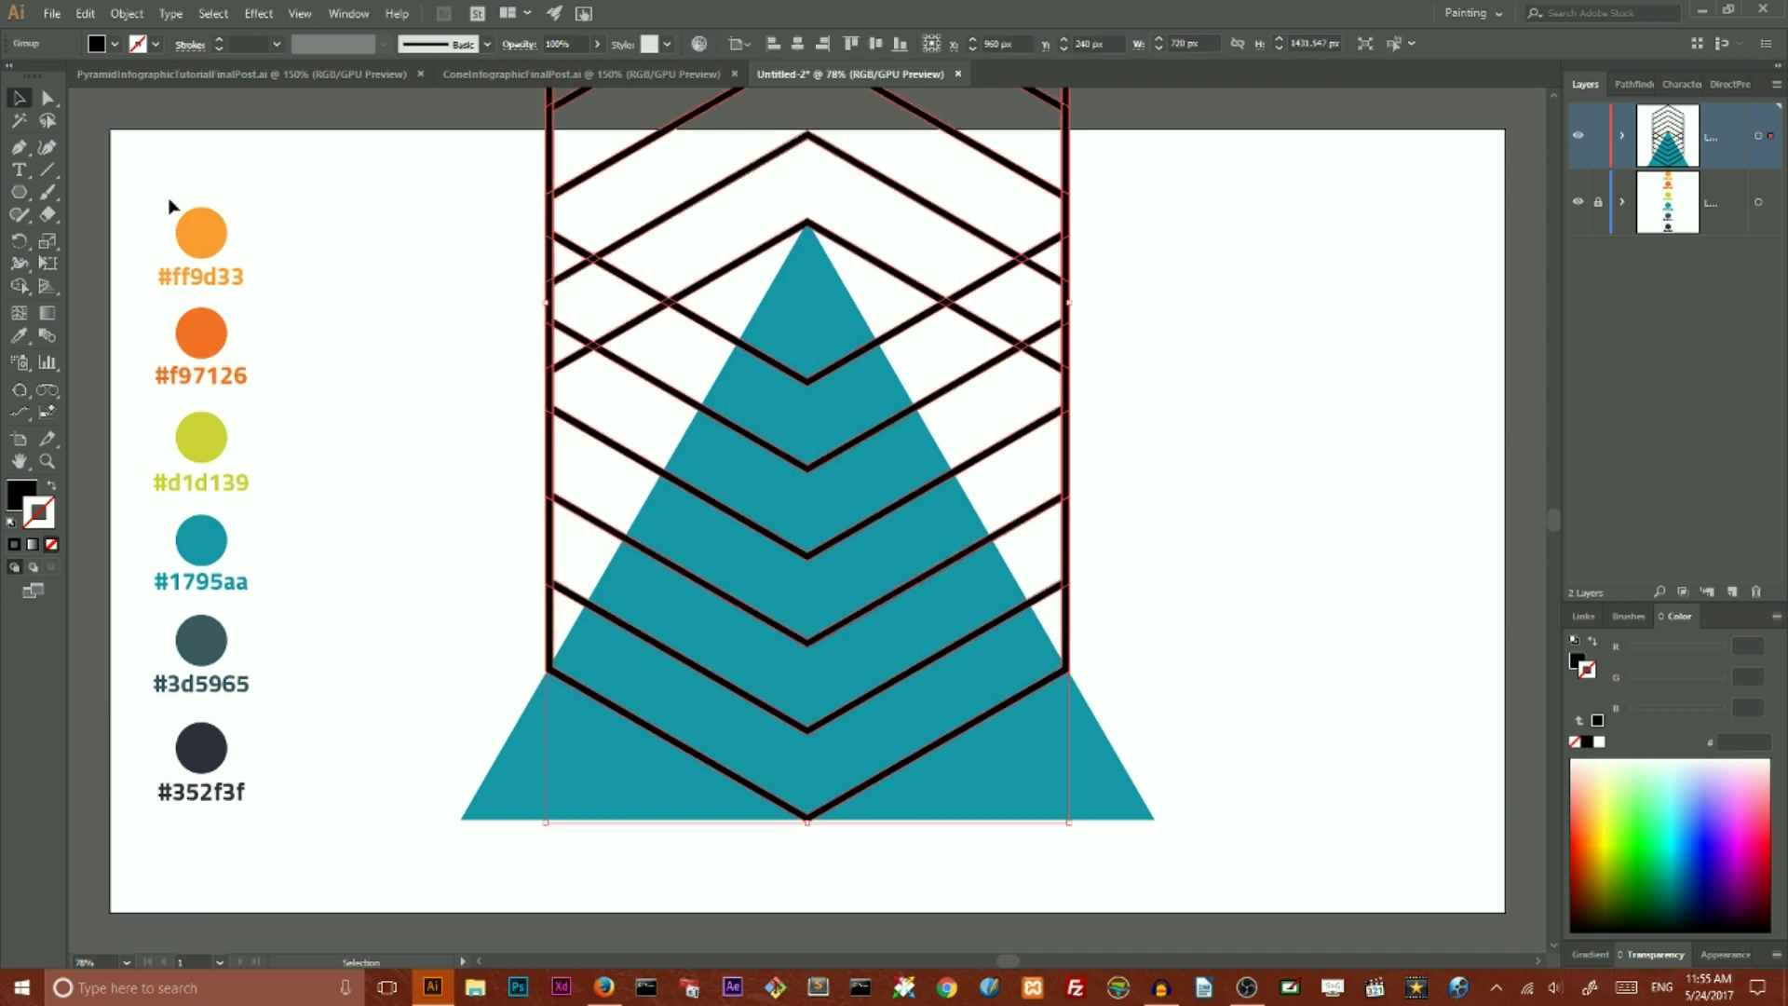
click(44, 171)
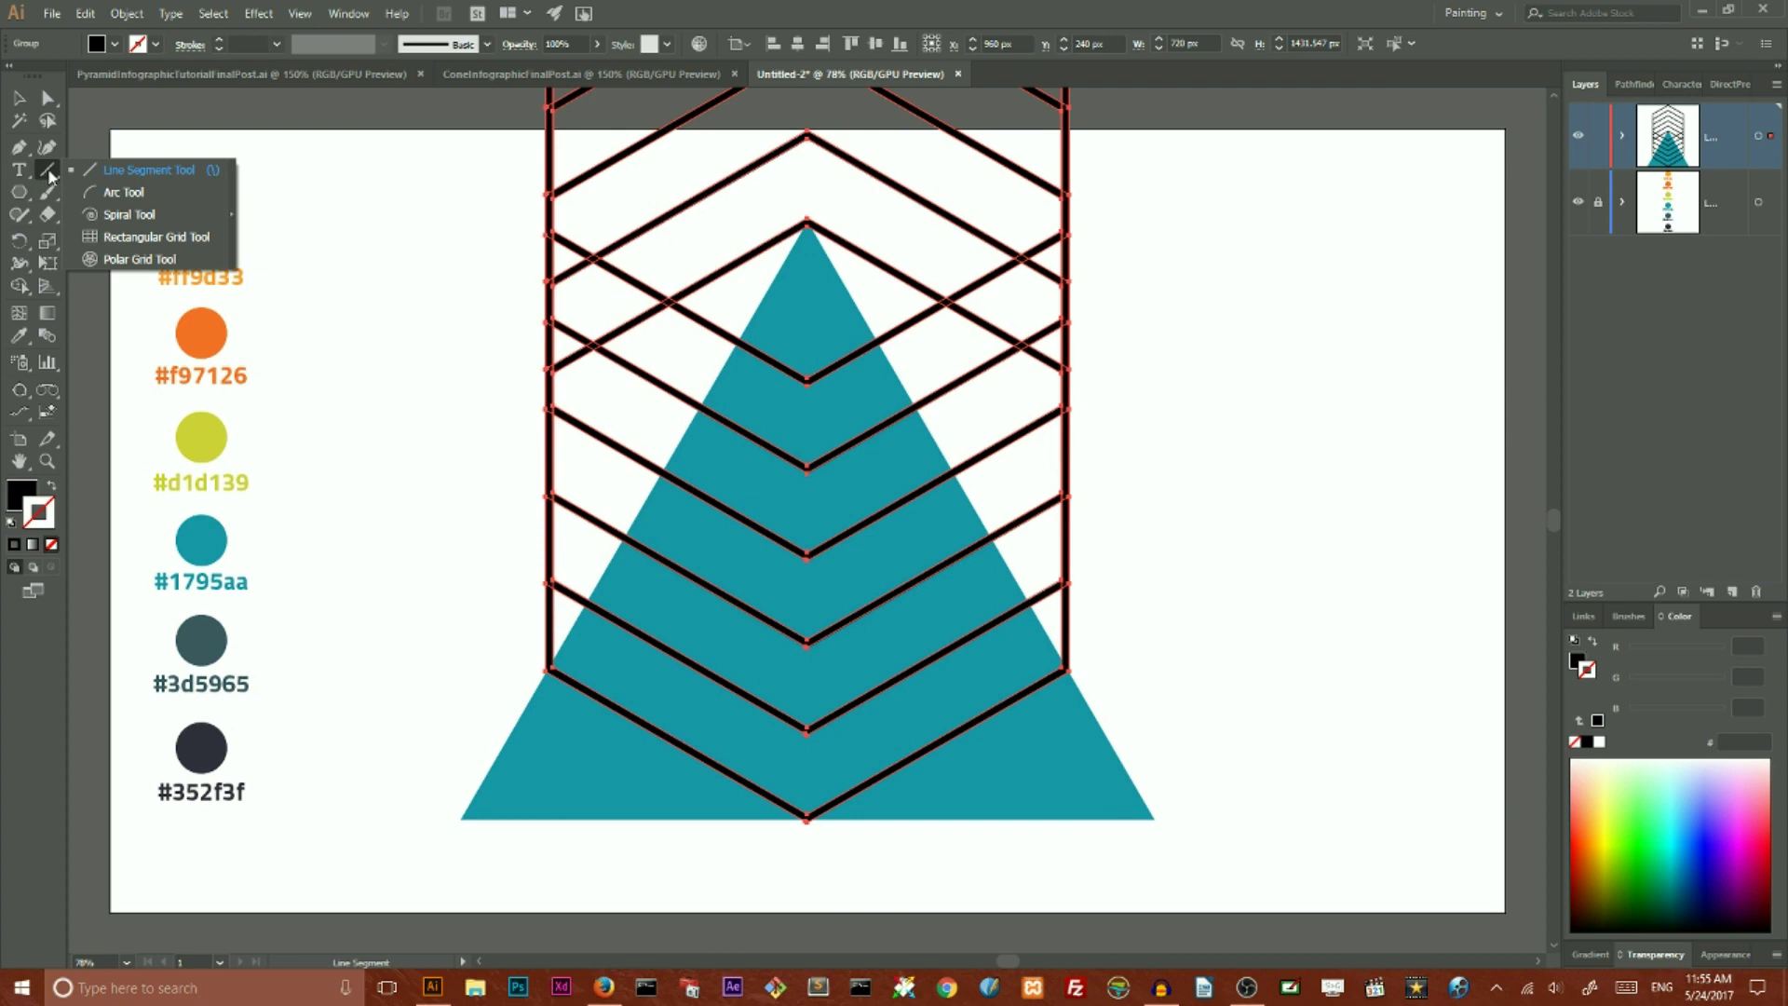
- Draw a long vertical line beside the pyramid with a black stroke
click(143, 172)
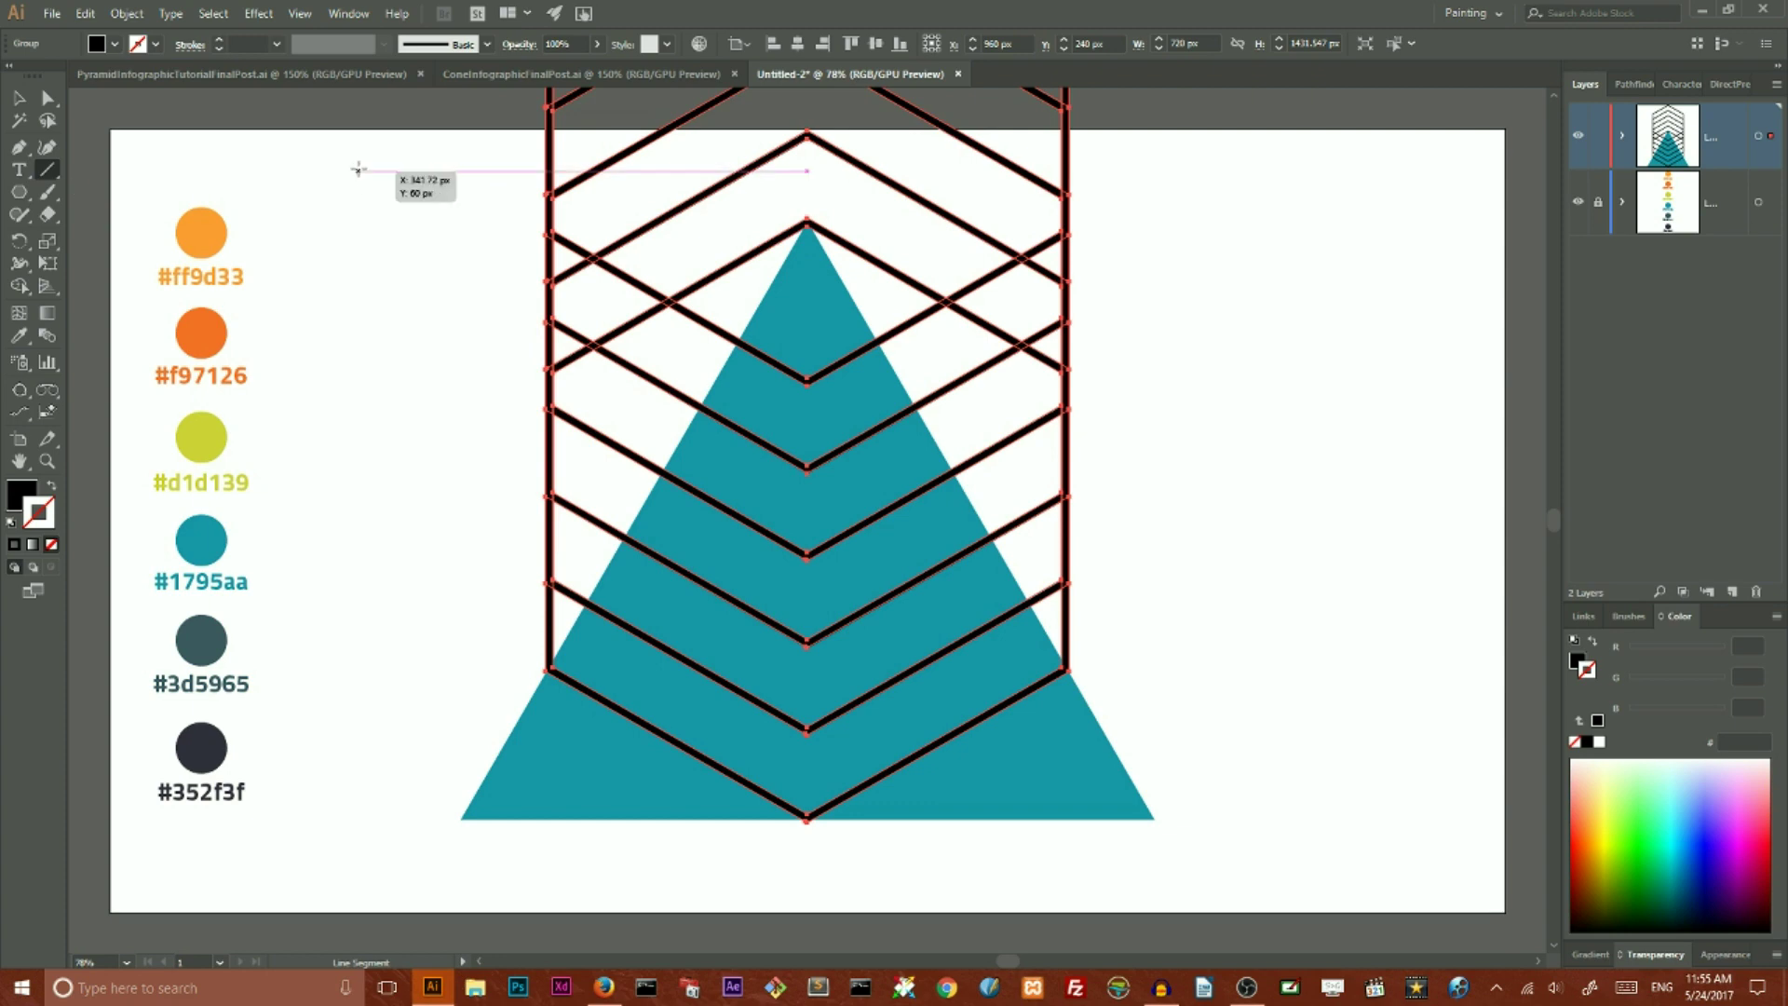
drag(359, 170, 359, 852)
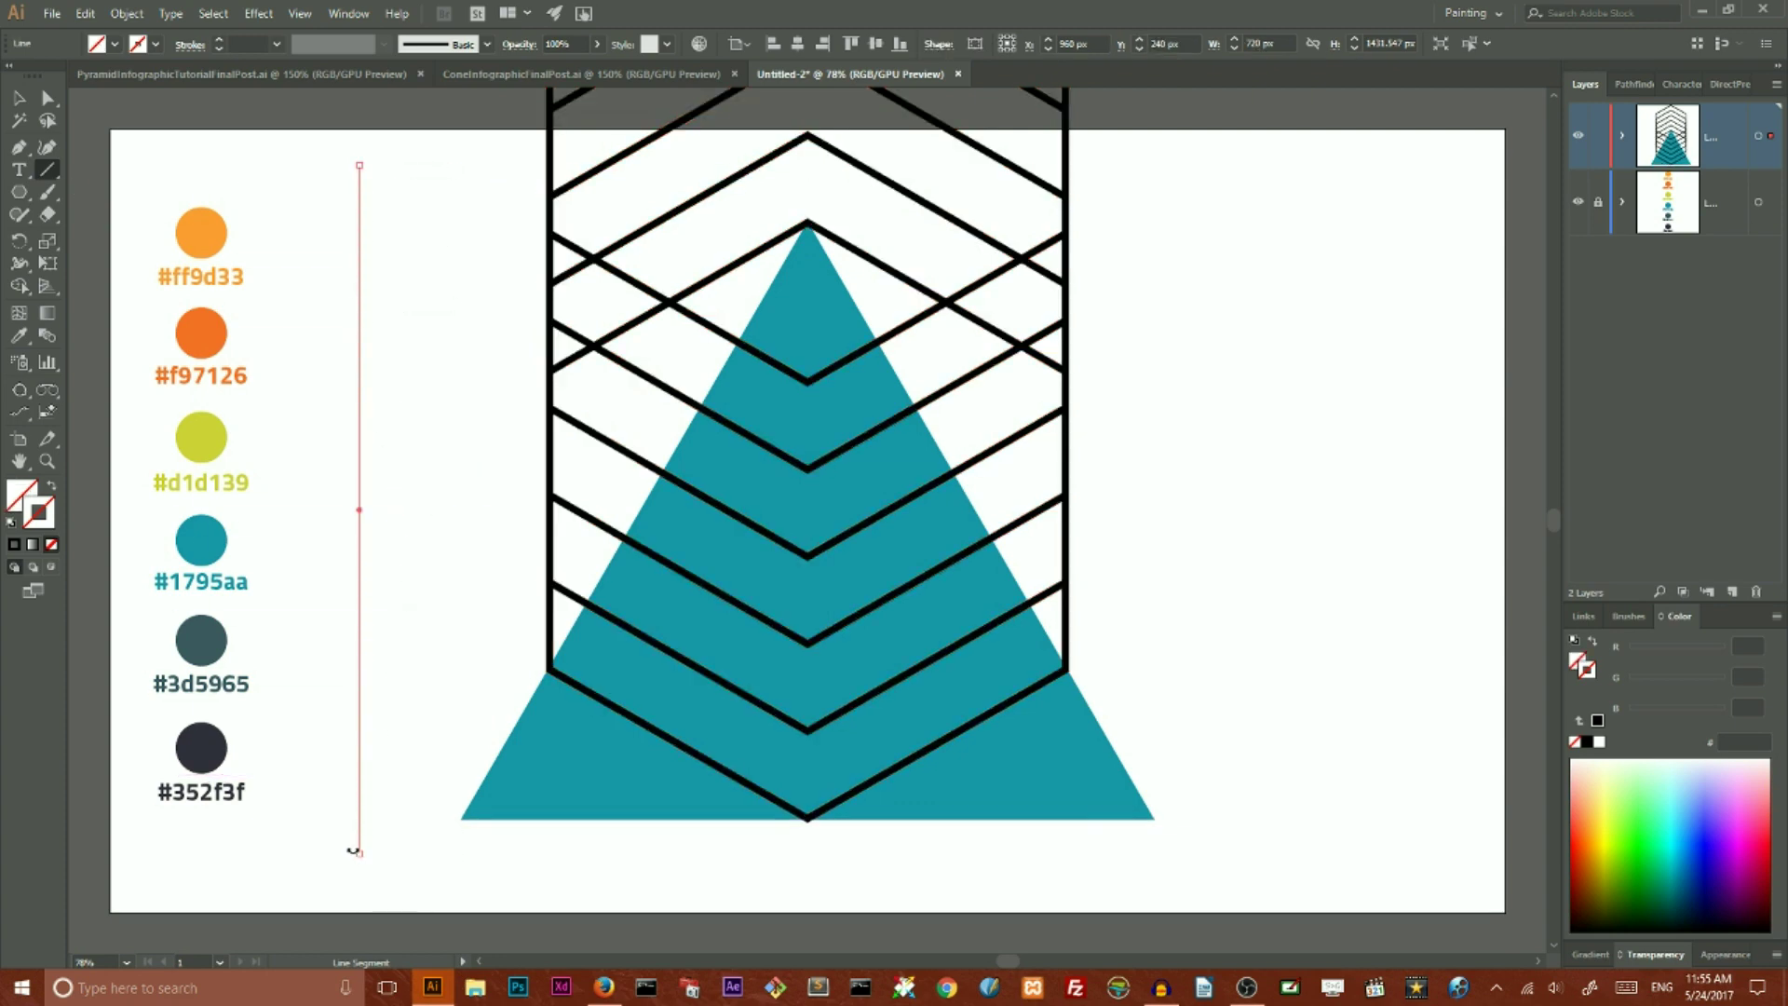
click(15, 549)
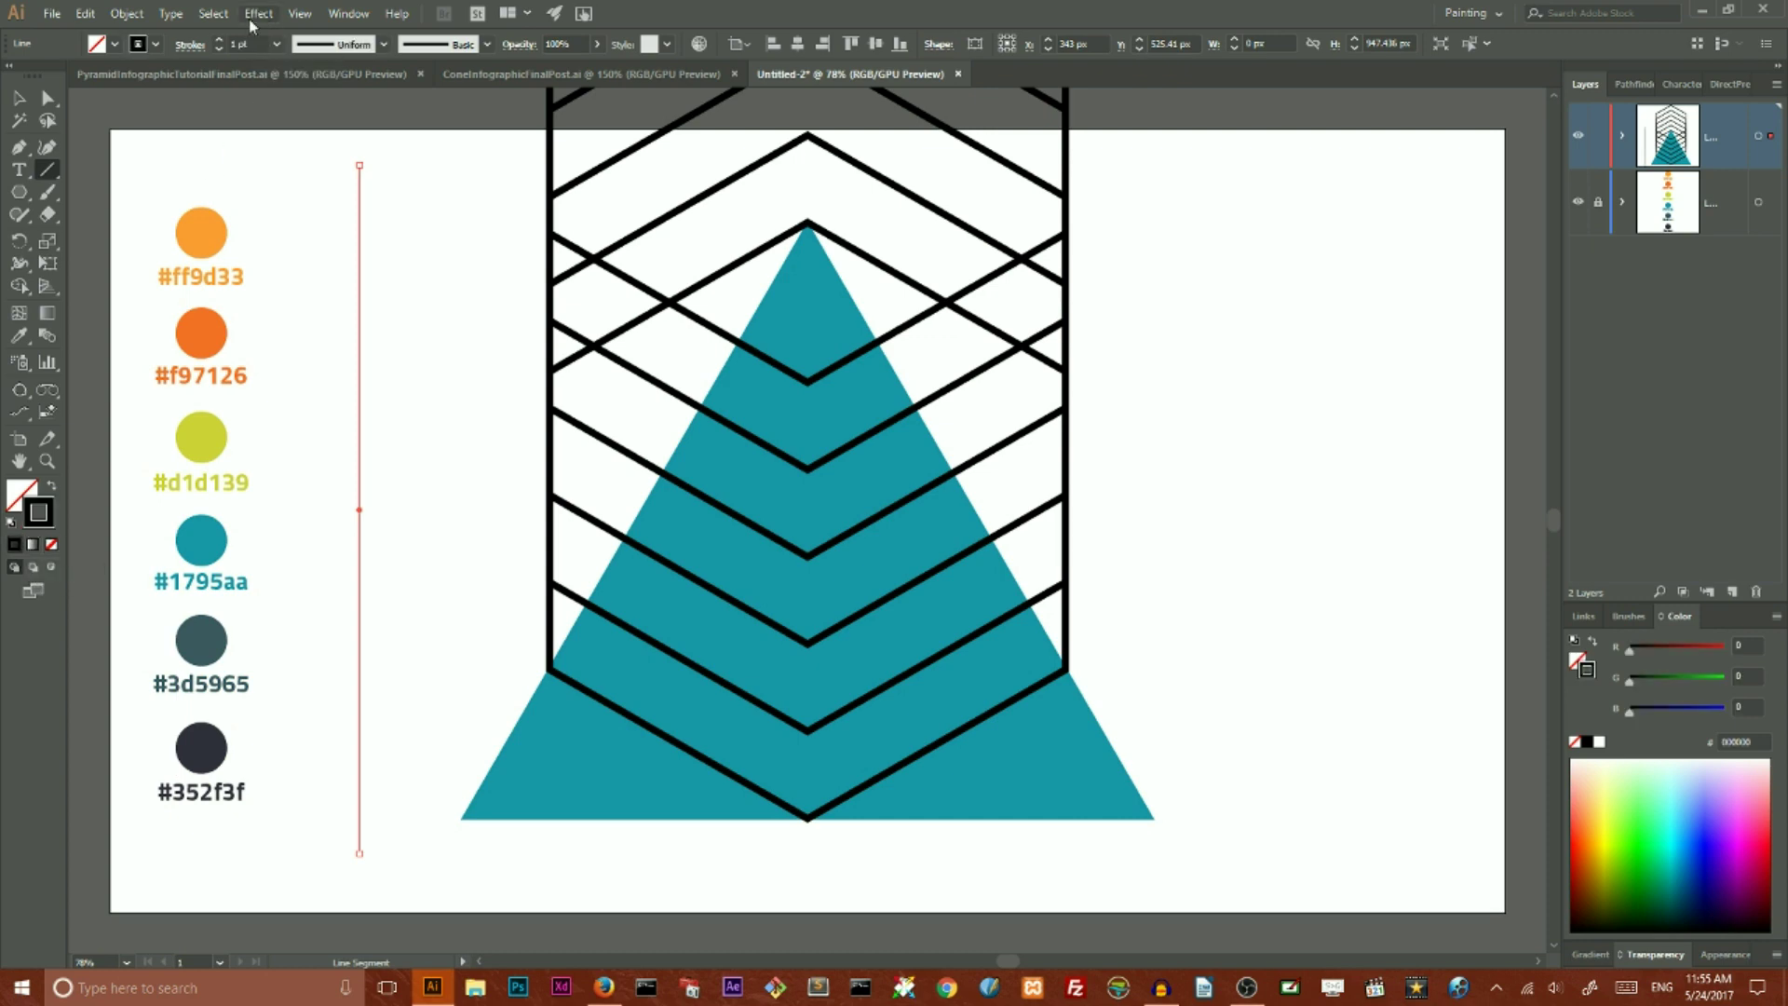
click(19, 98)
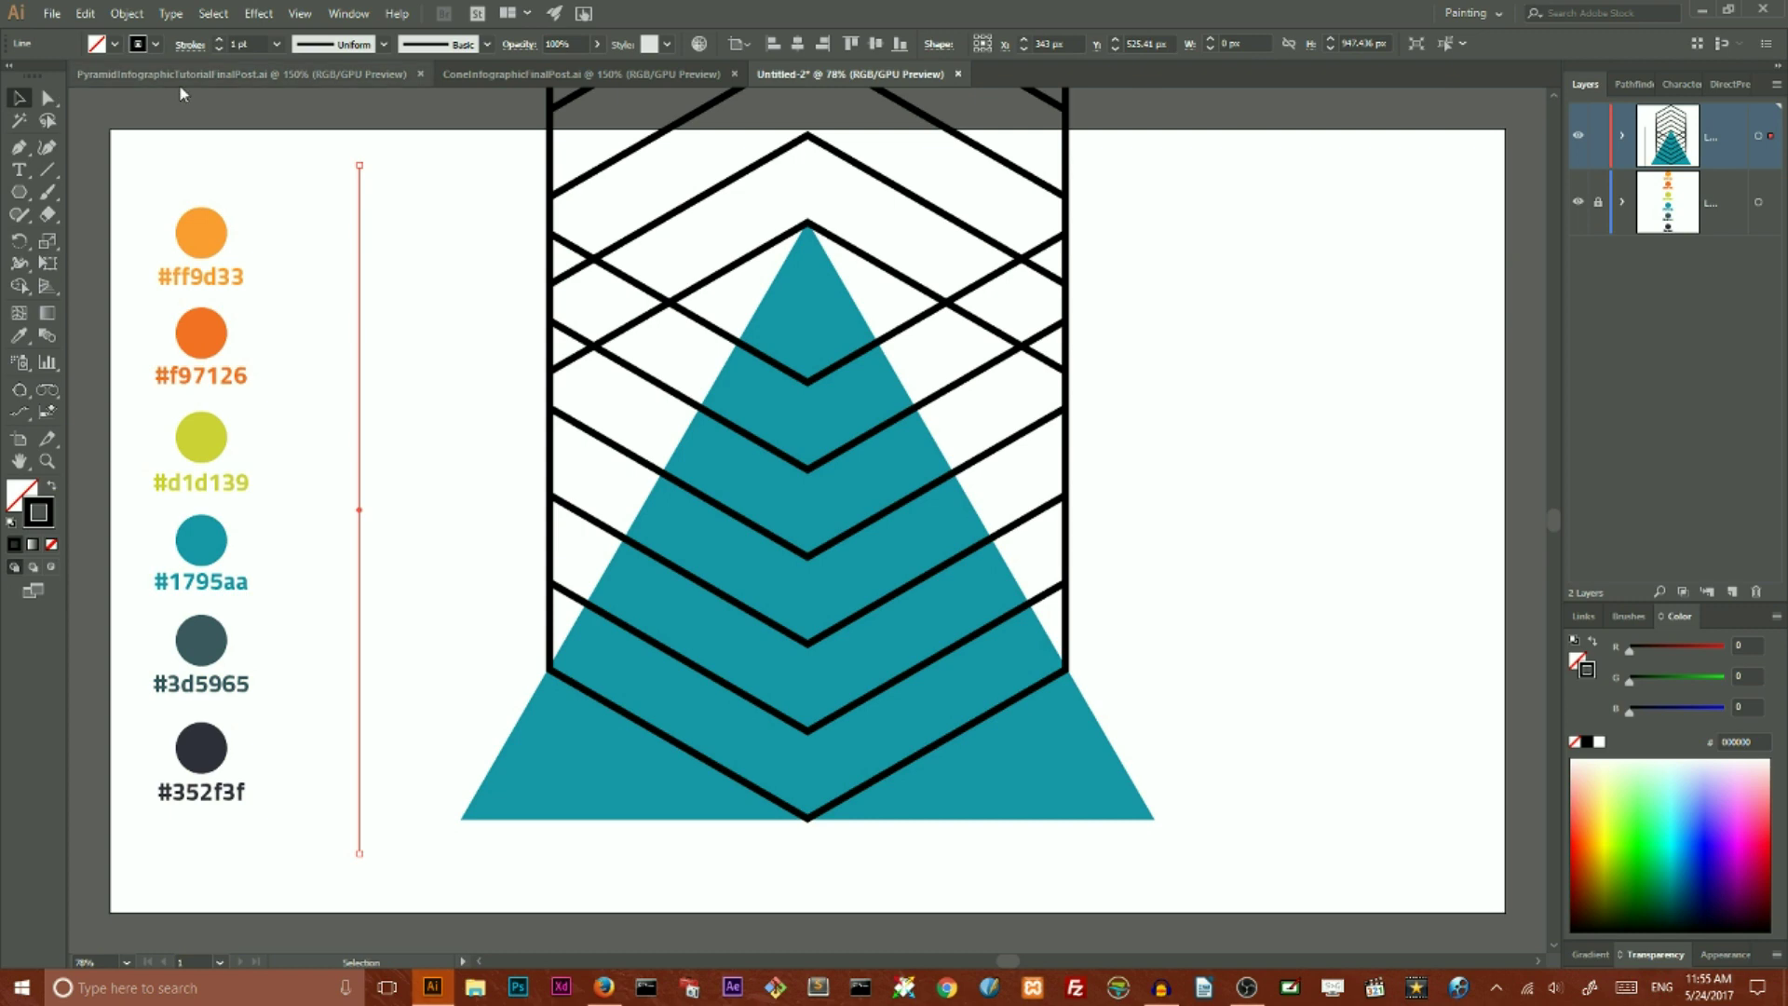
- Centre the vertical line on the chevron group, aligning to the selection
click(551, 105)
click(740, 44)
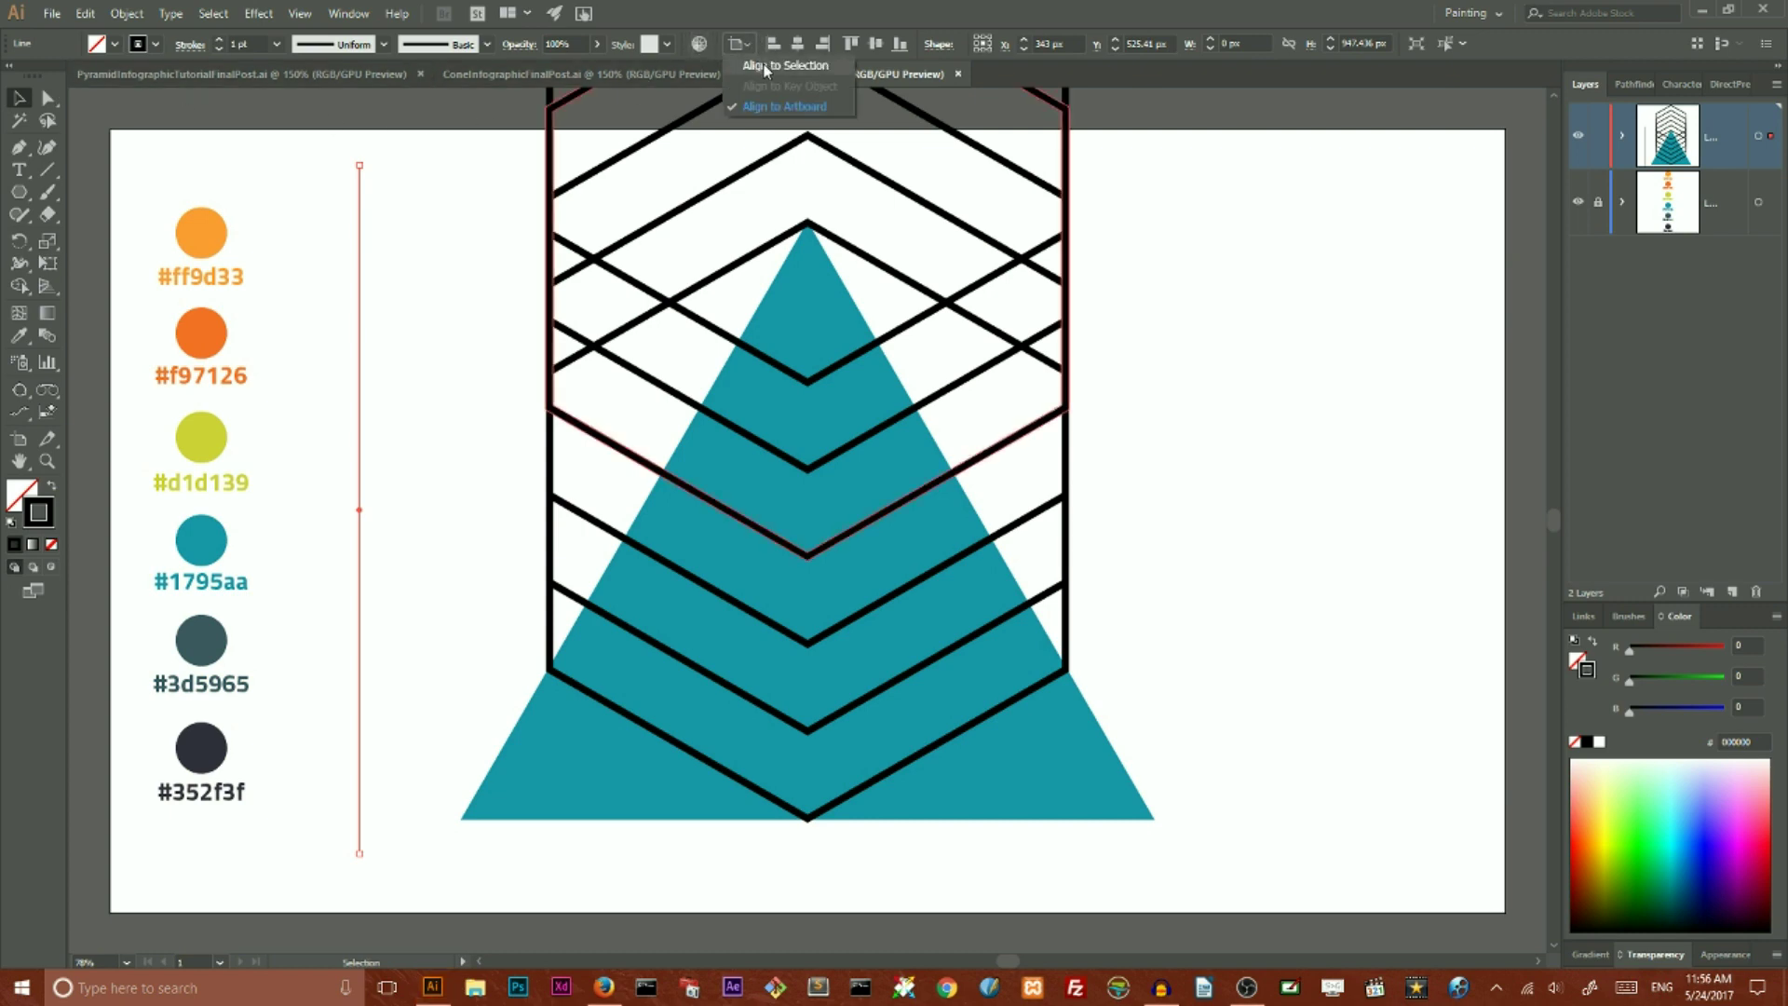
click(785, 65)
click(797, 44)
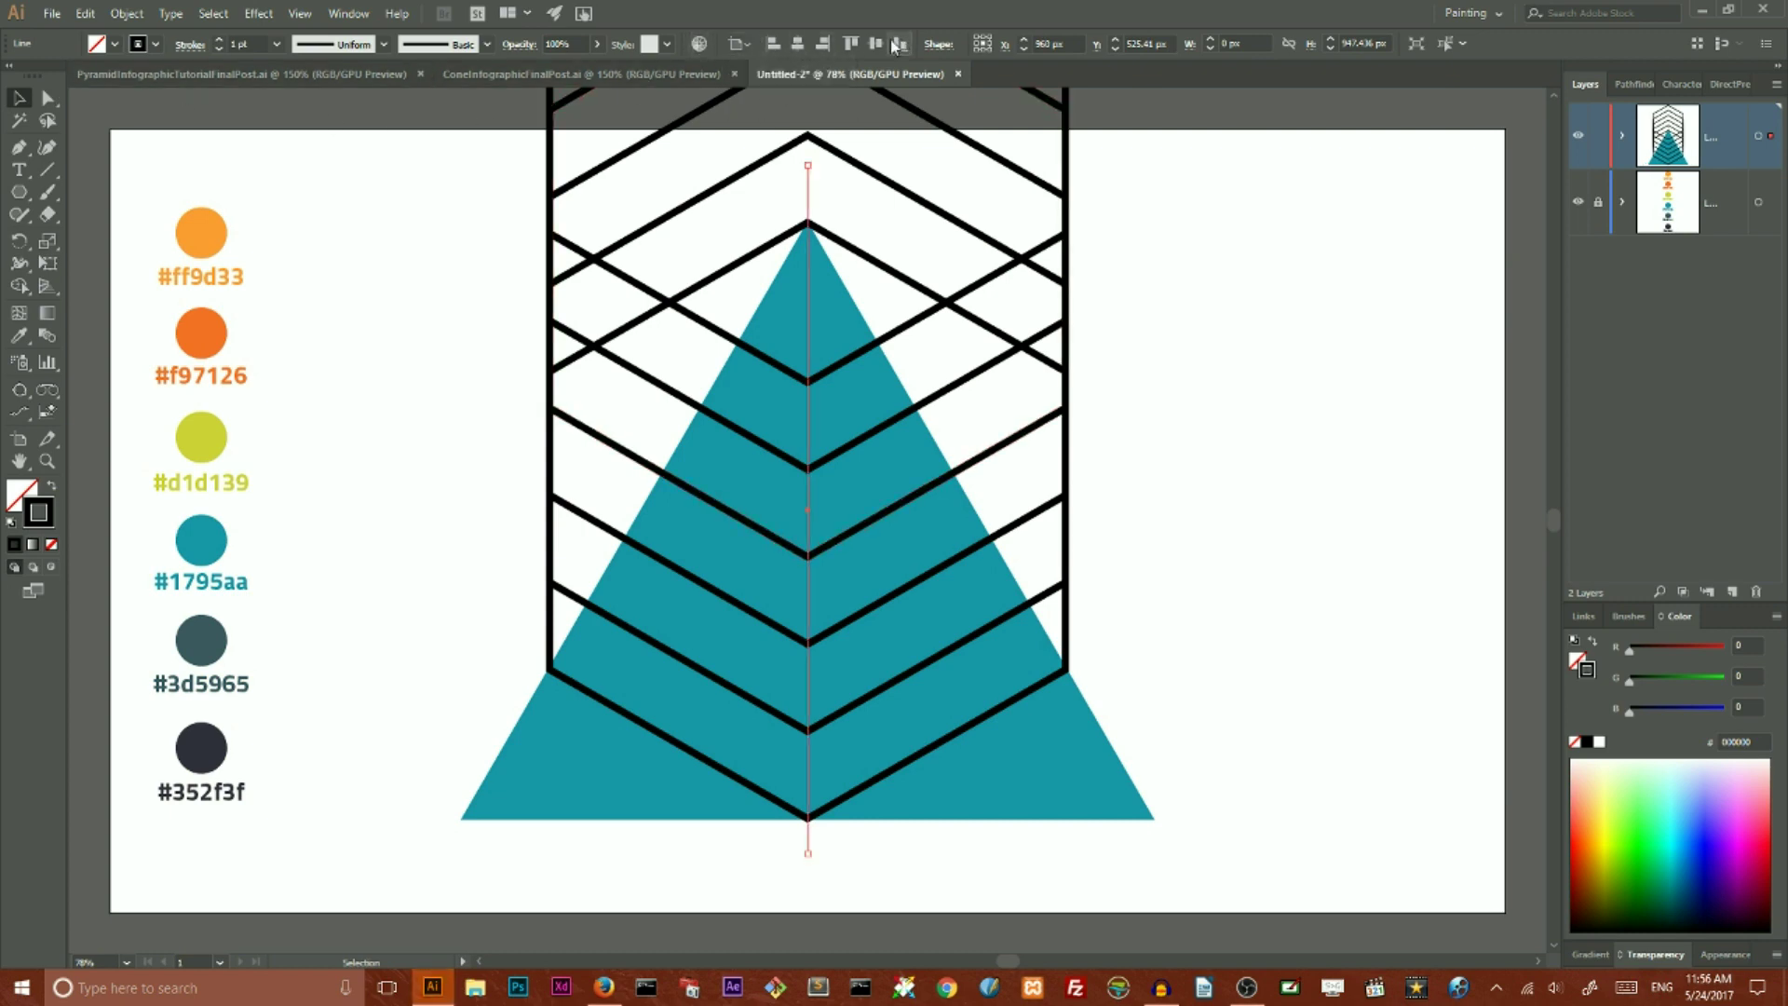
click(873, 46)
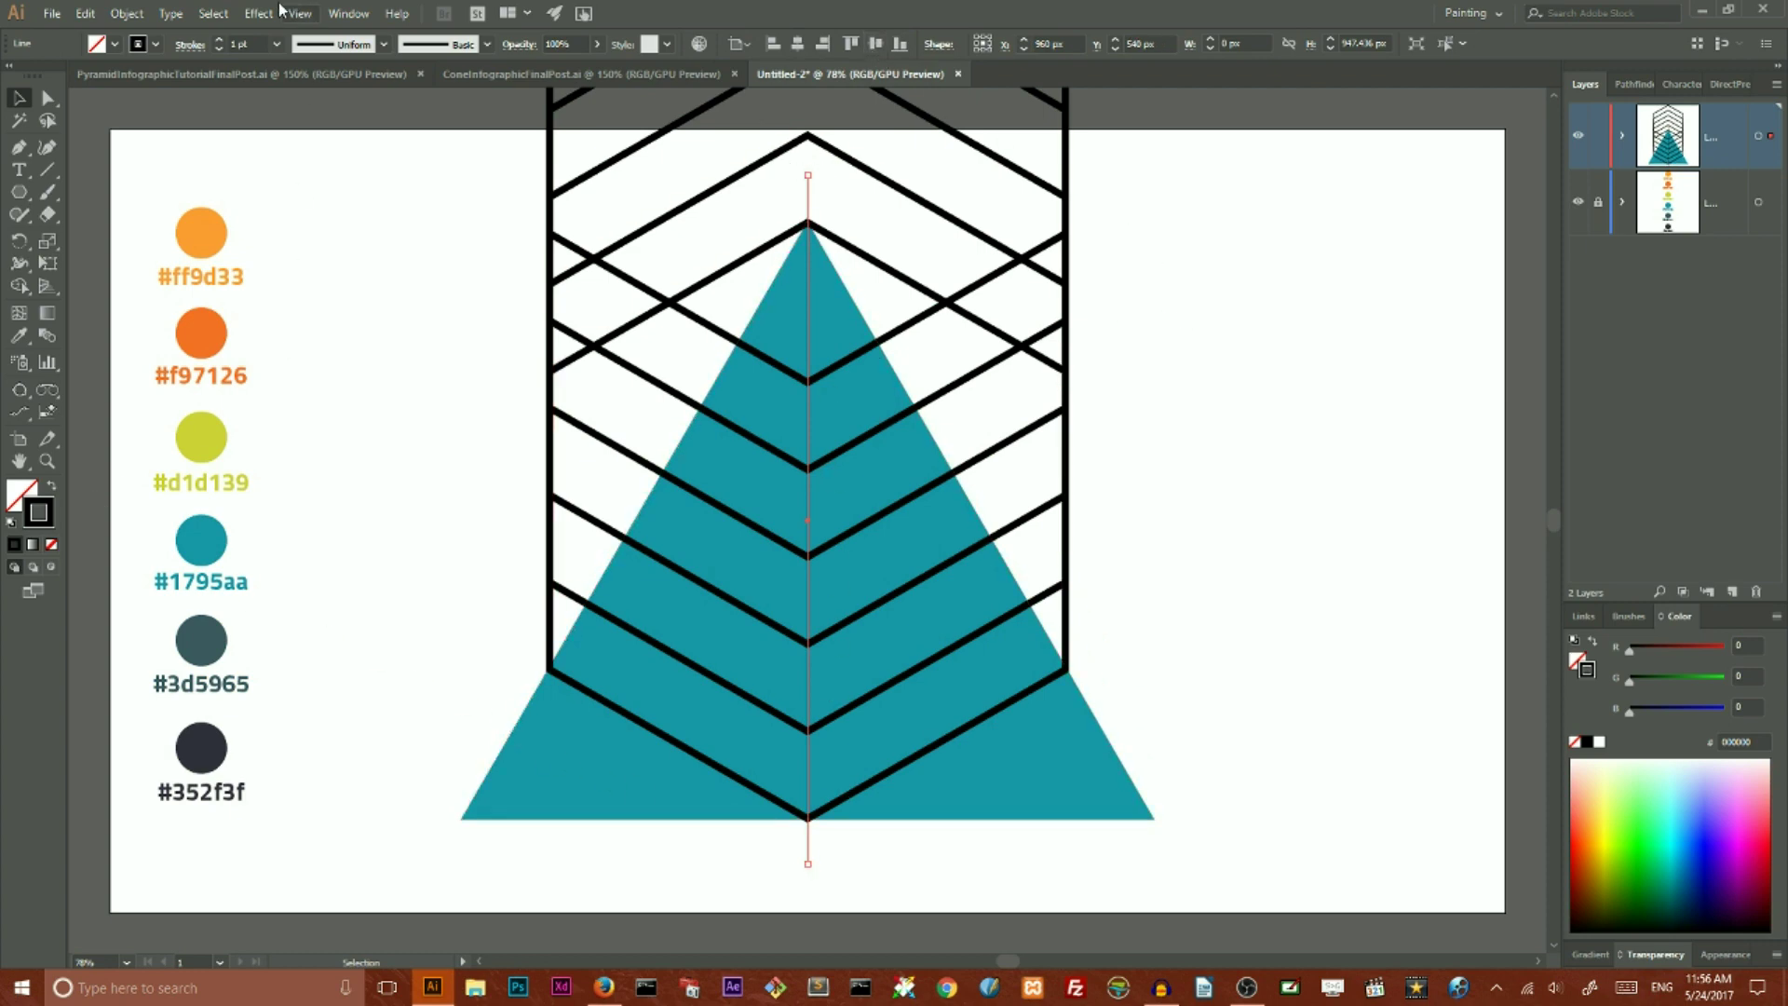
click(399, 260)
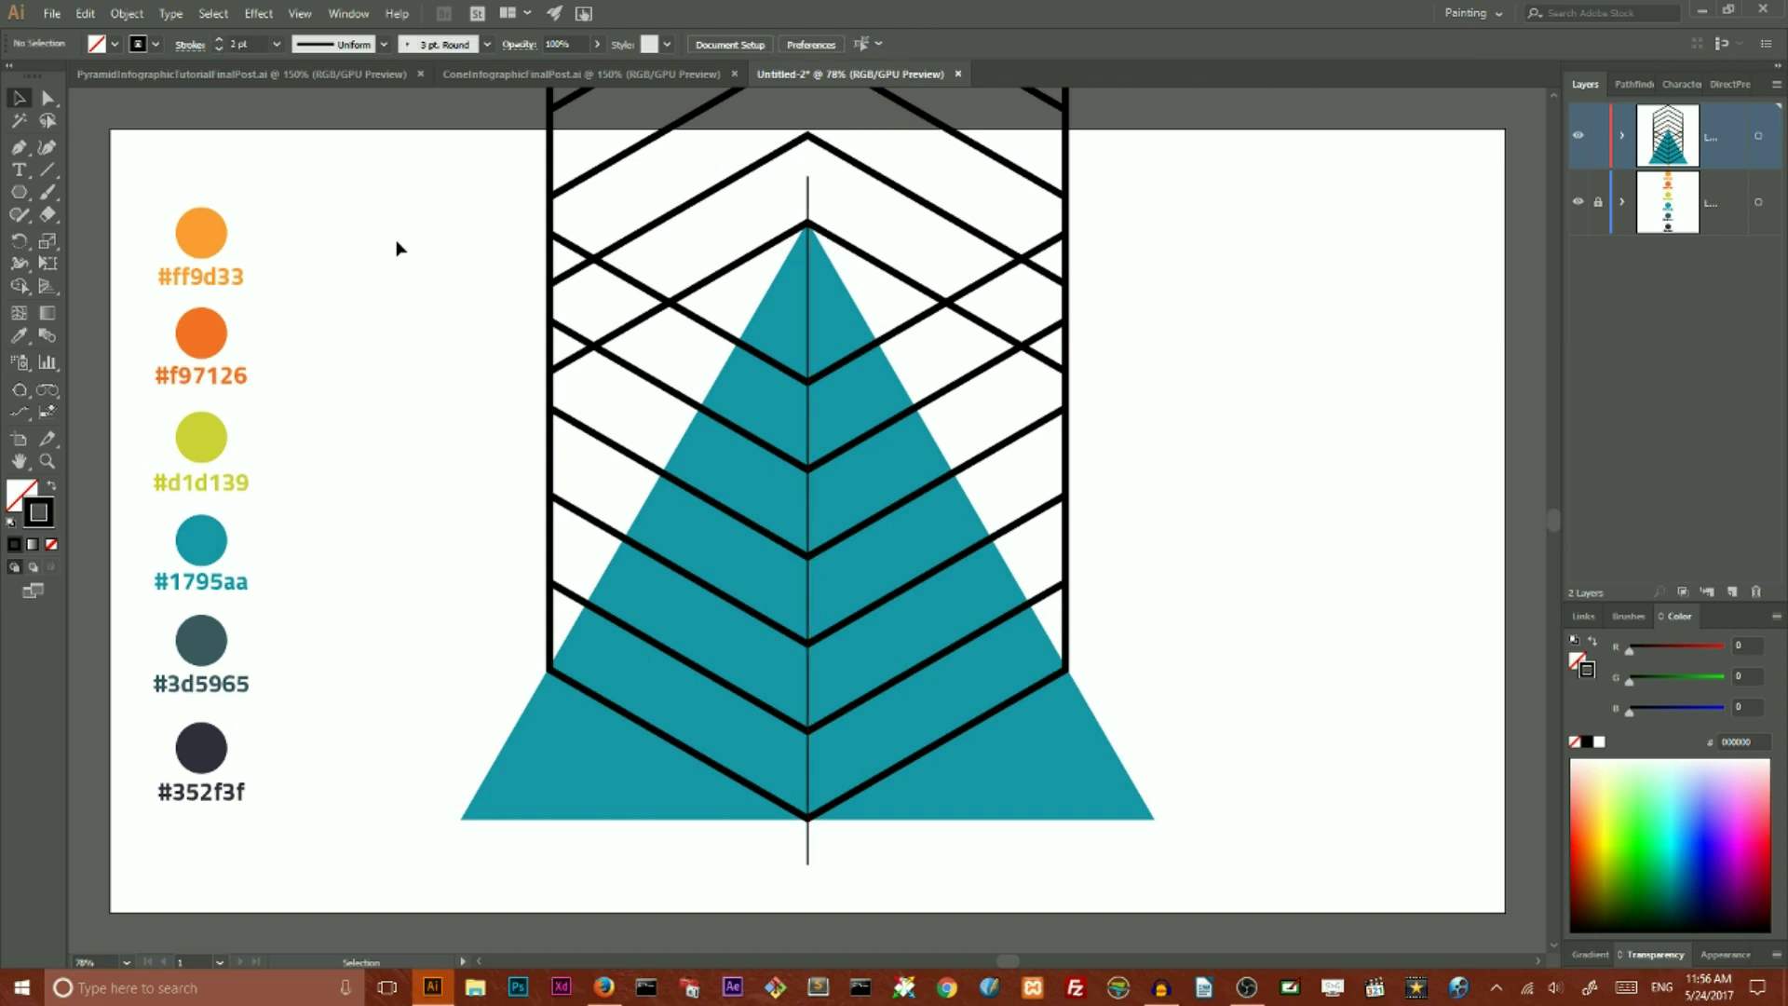
drag(408, 191, 1243, 794)
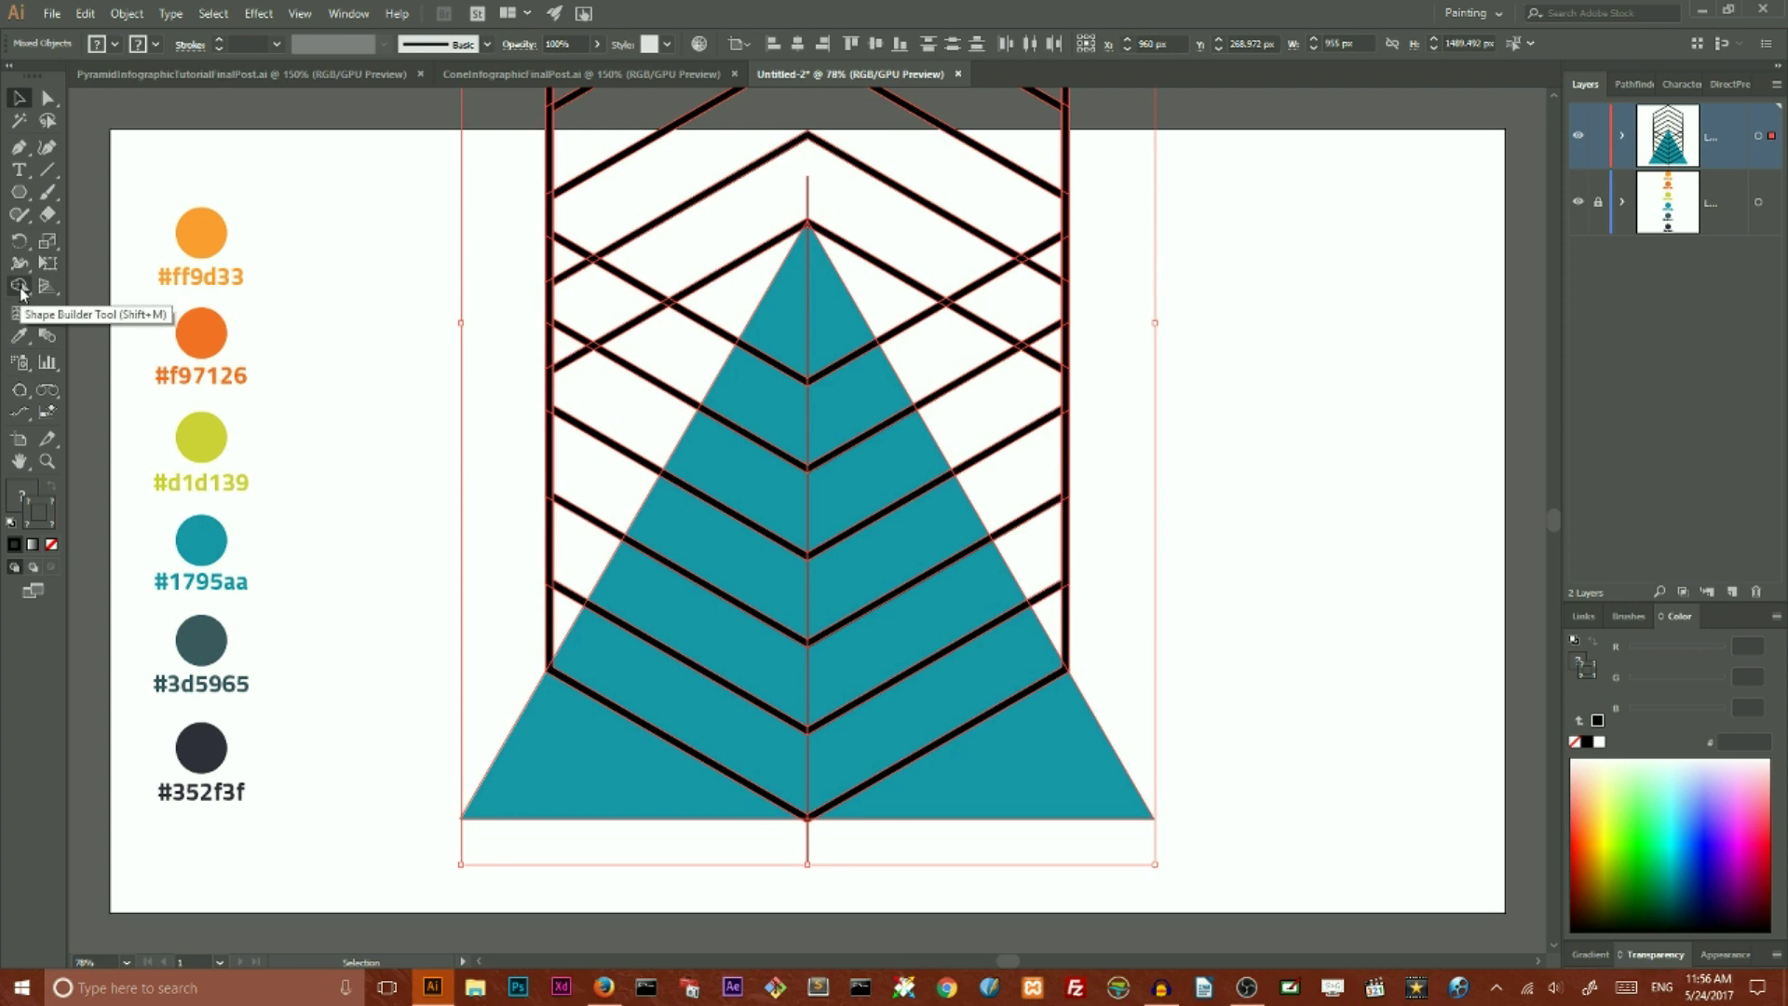
- Using the Shape Builder, delete the teal fill from the right-hand tier regions of the pyramid
click(21, 289)
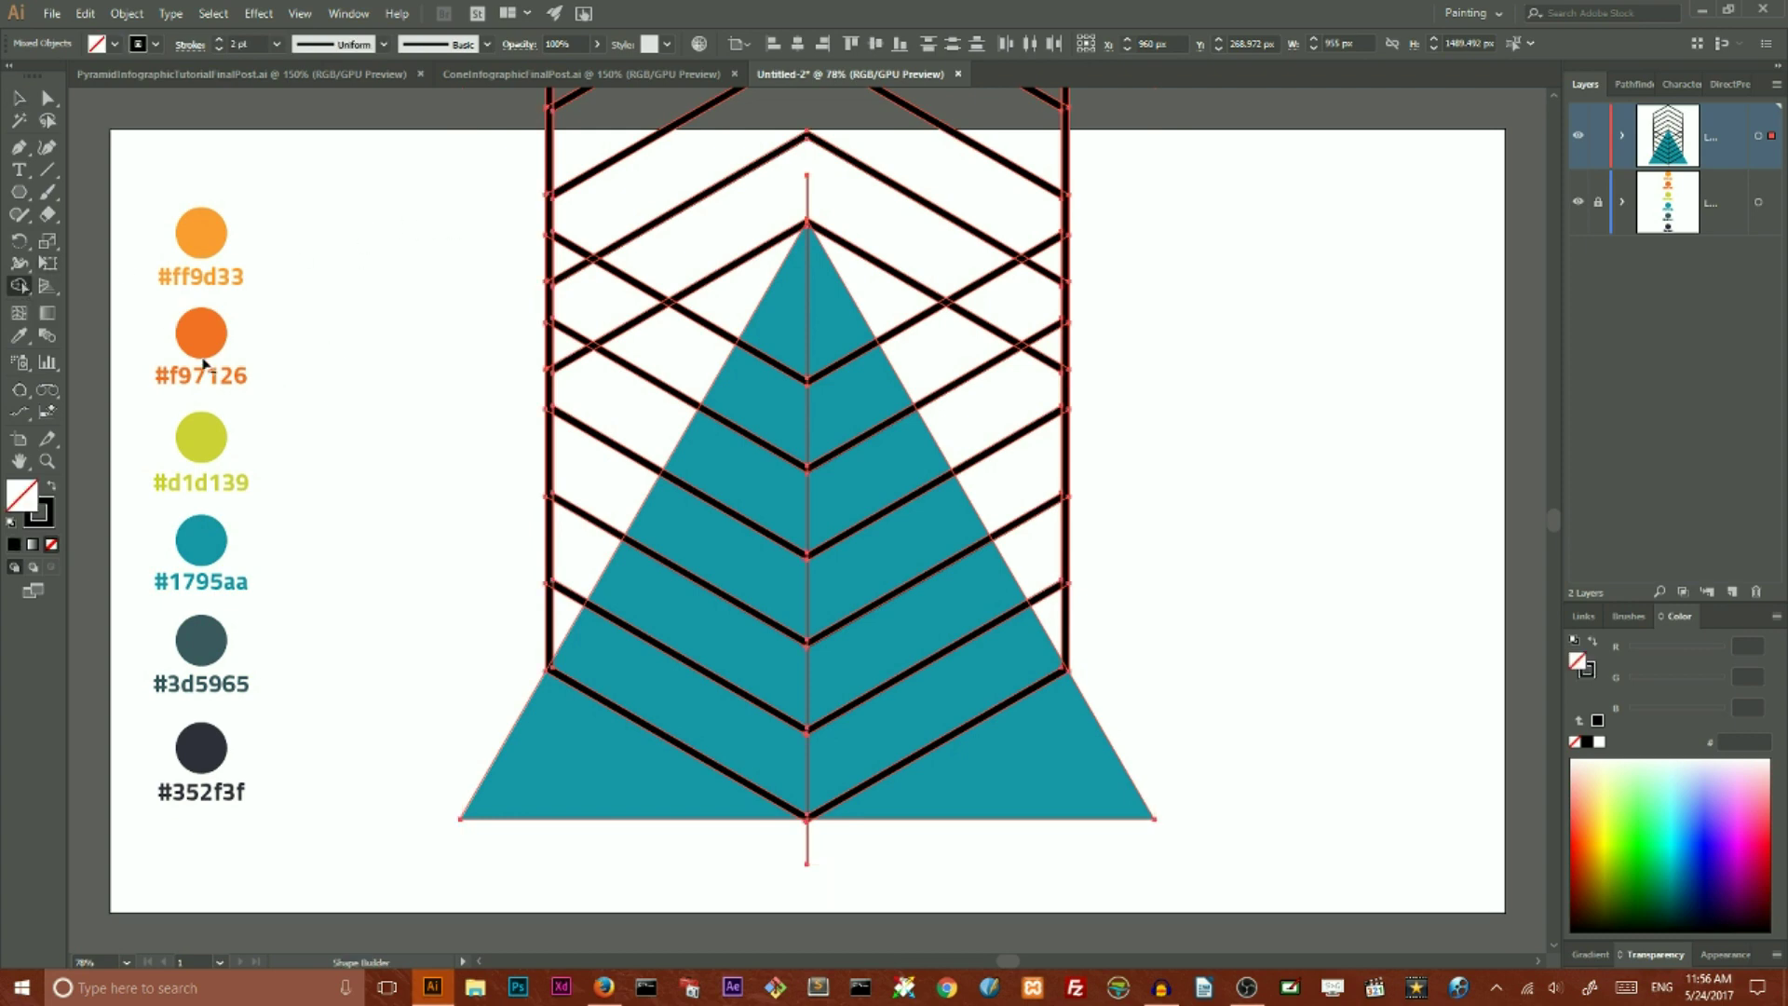
click(860, 405)
click(843, 337)
click(892, 473)
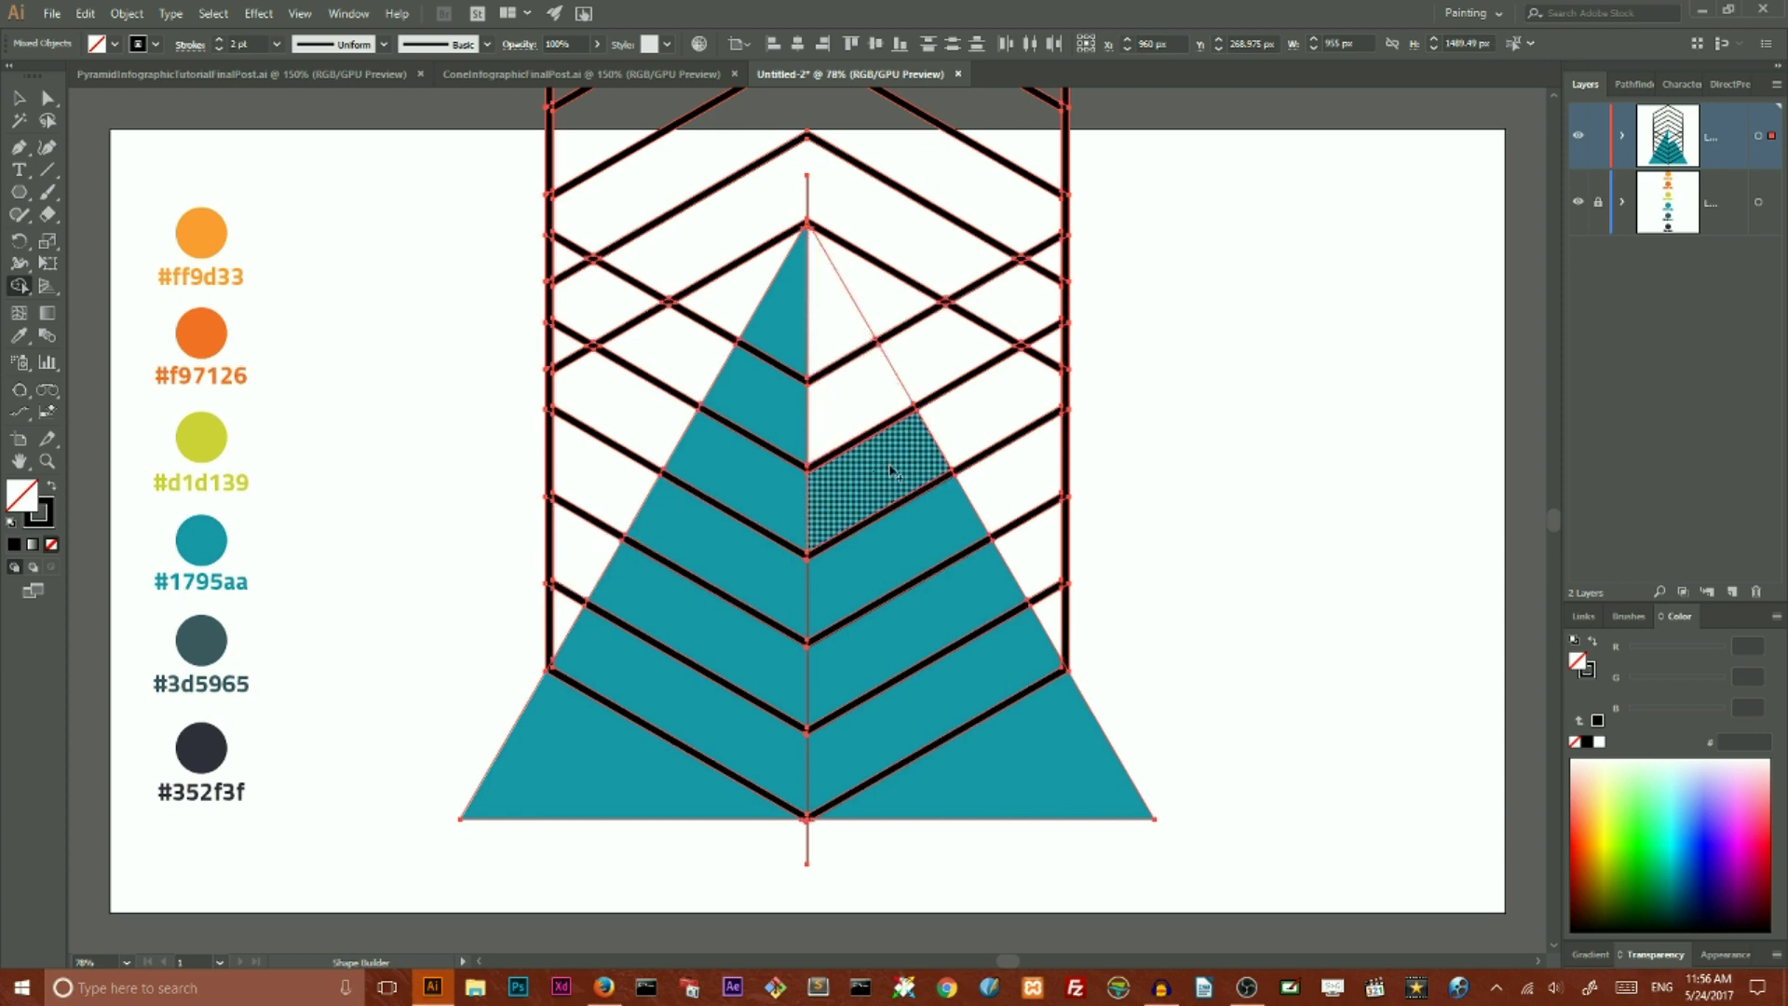
click(875, 573)
click(876, 669)
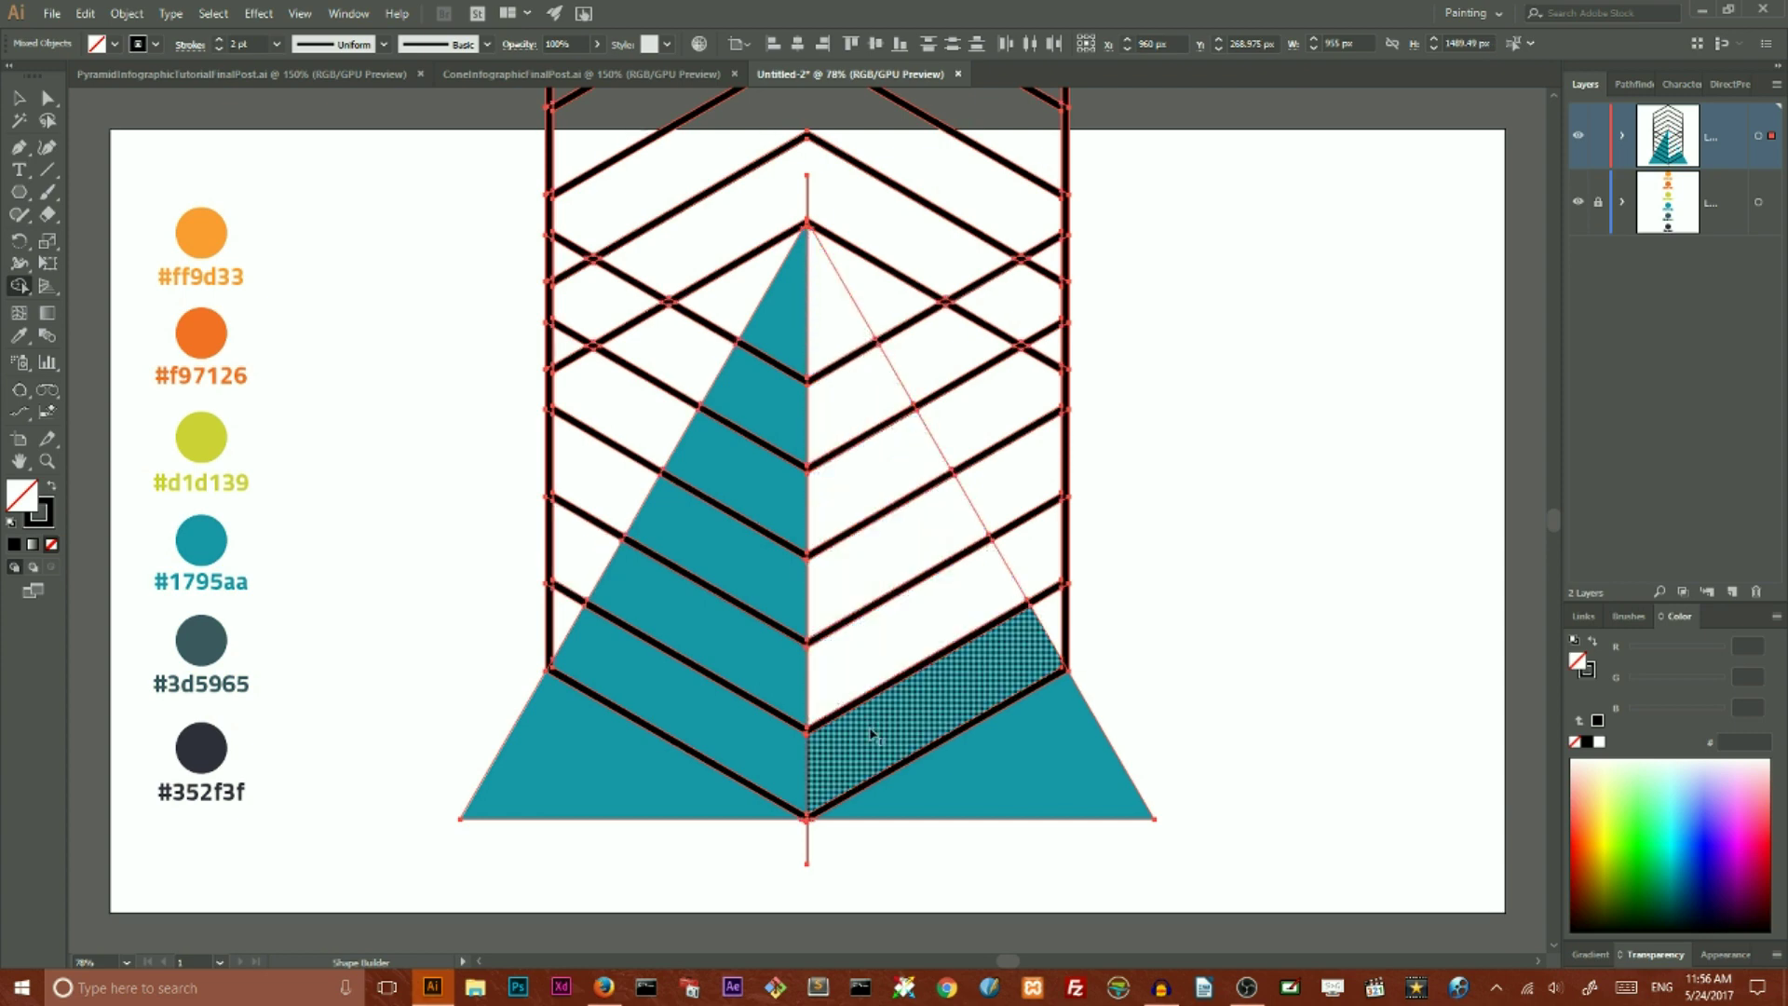
click(890, 731)
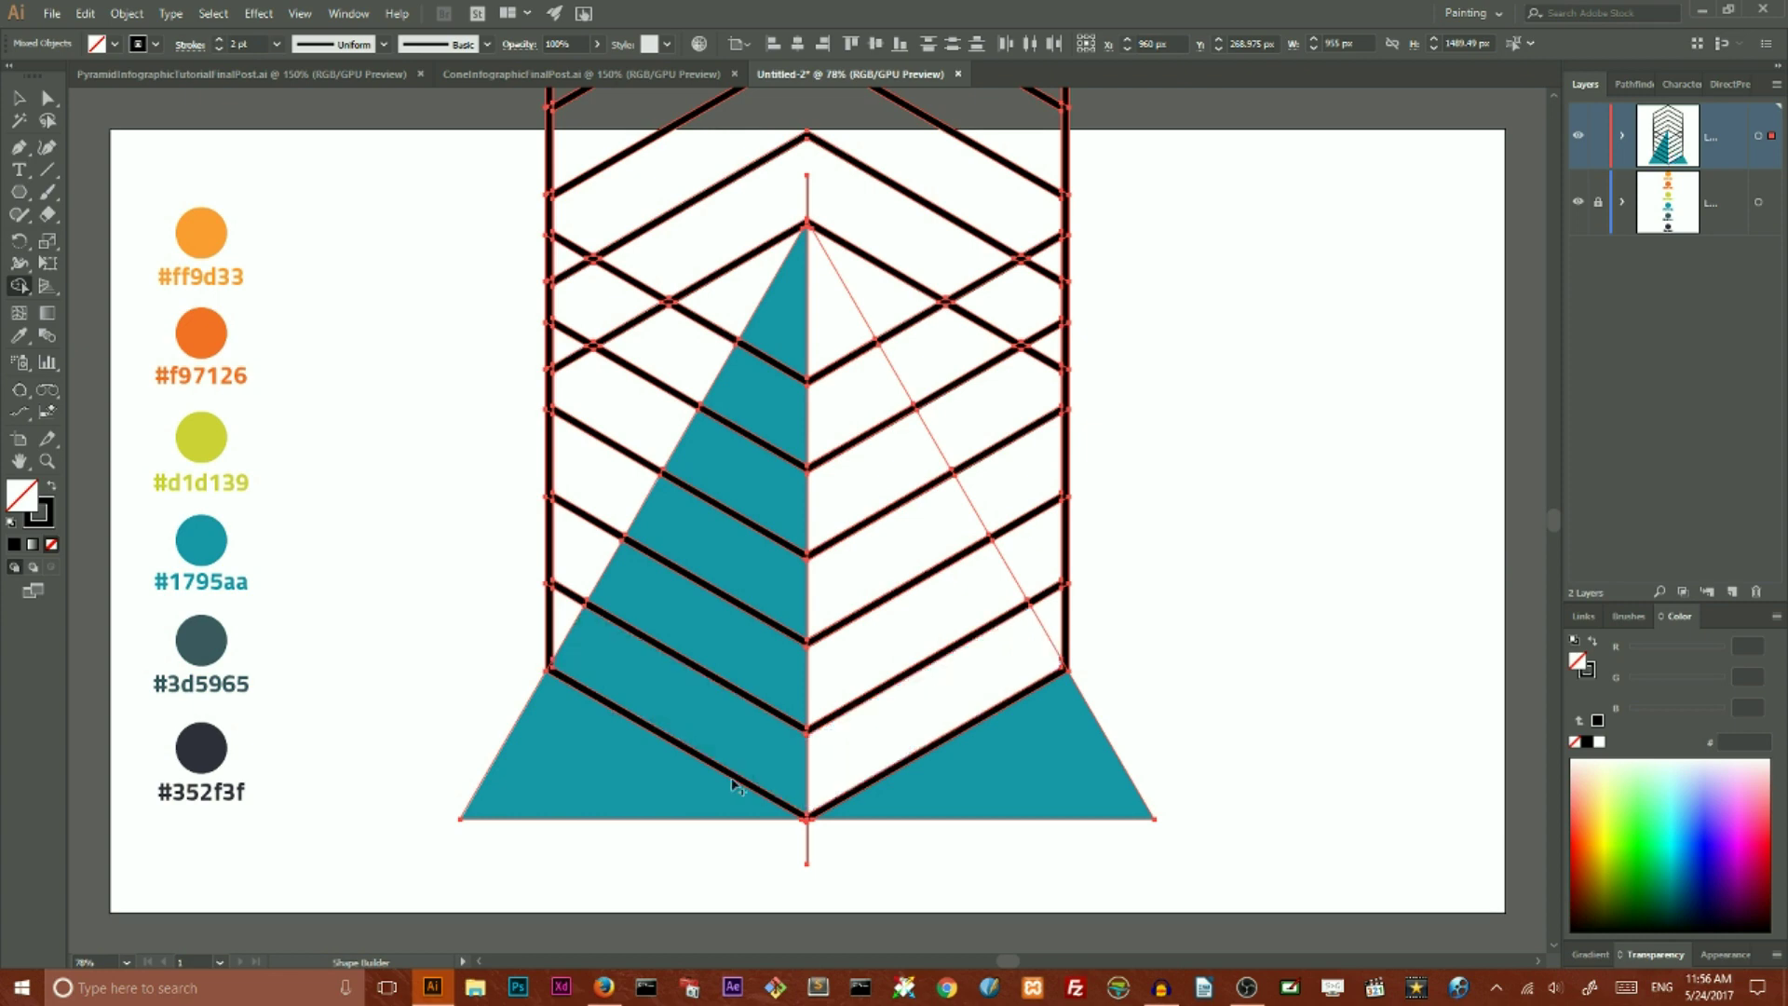
- Delete the teal fill from the left-hand tier regions, down to the last teal band
click(740, 463)
click(745, 405)
click(785, 307)
click(746, 506)
click(723, 571)
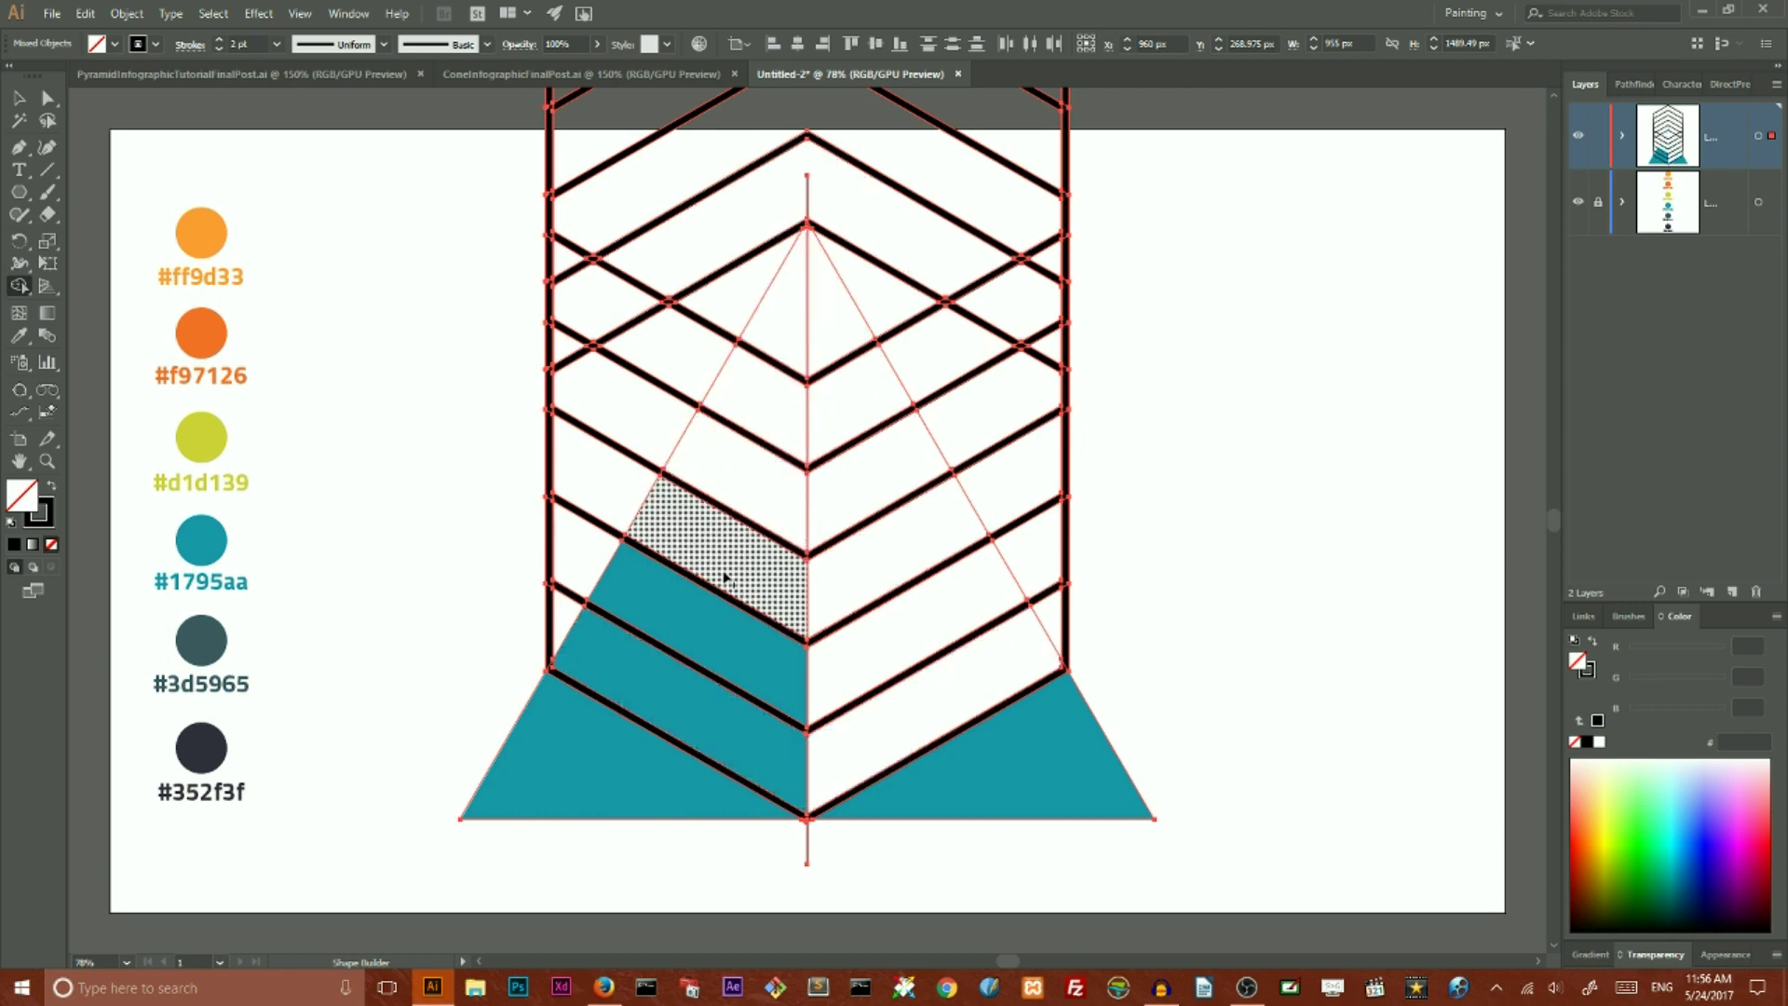
click(703, 638)
click(697, 682)
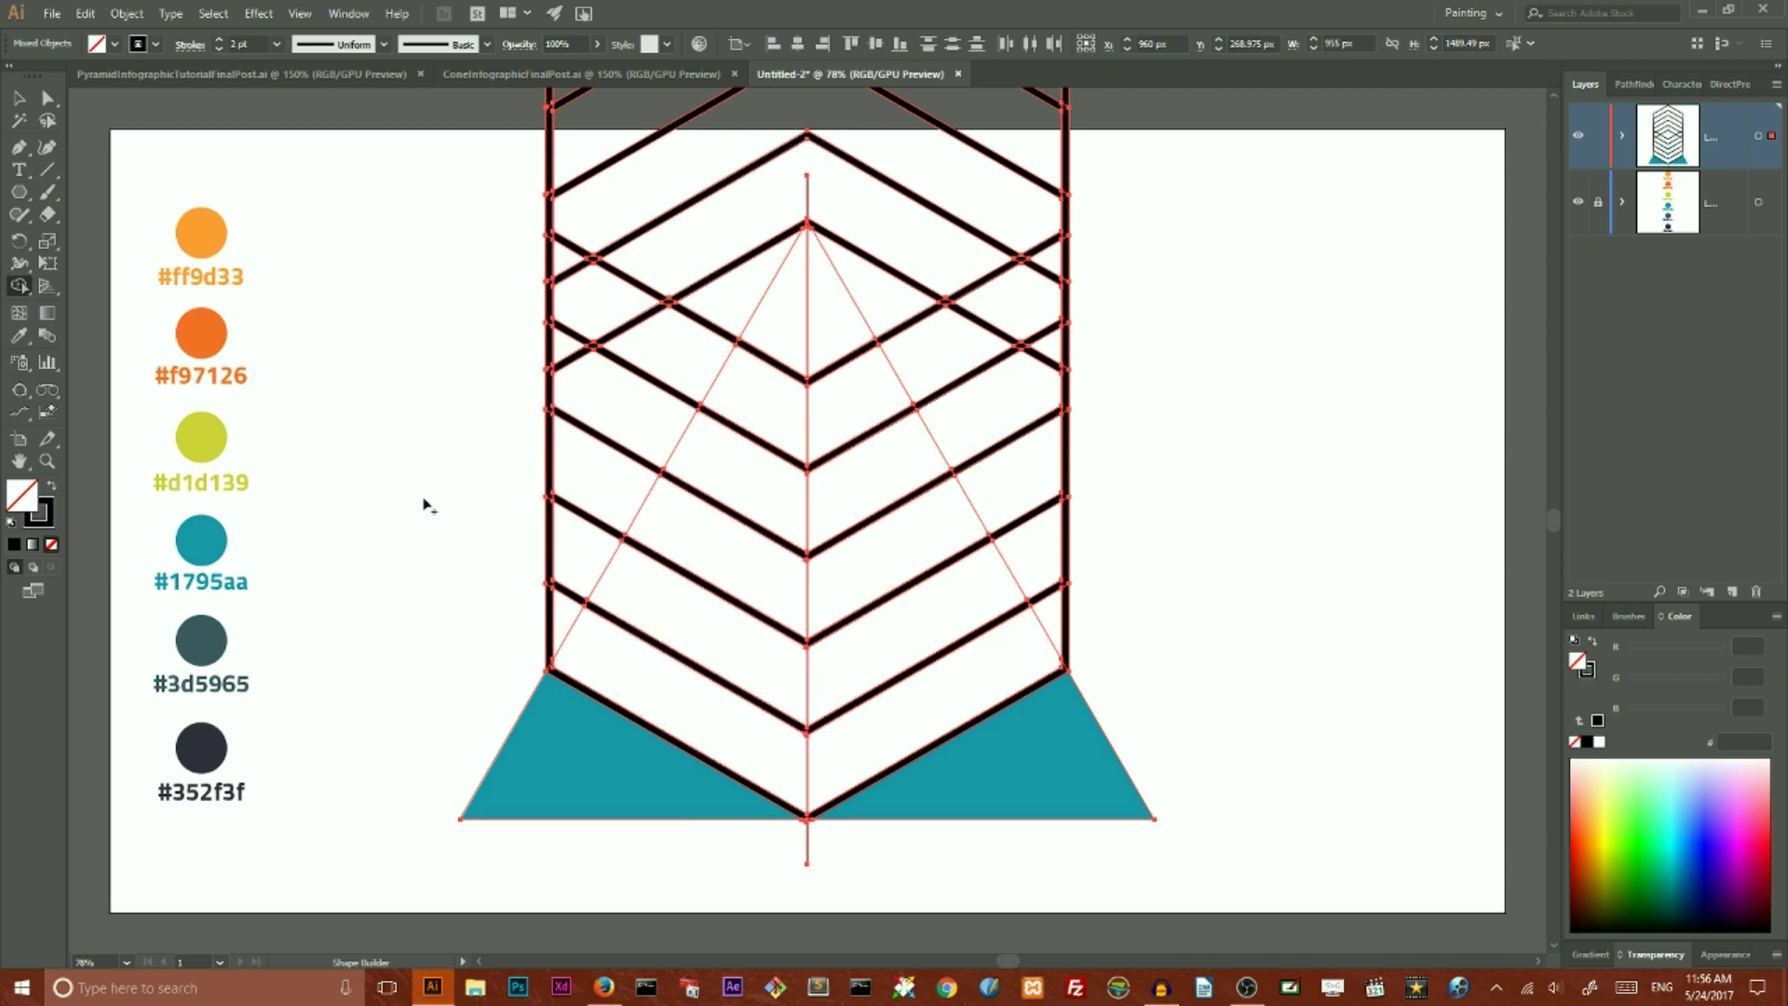
- Zoom to 100% and erase both arms of the upper and middle chevrons inside the pyramid
key(v)
key(ctrl+=)
key(shift+m)
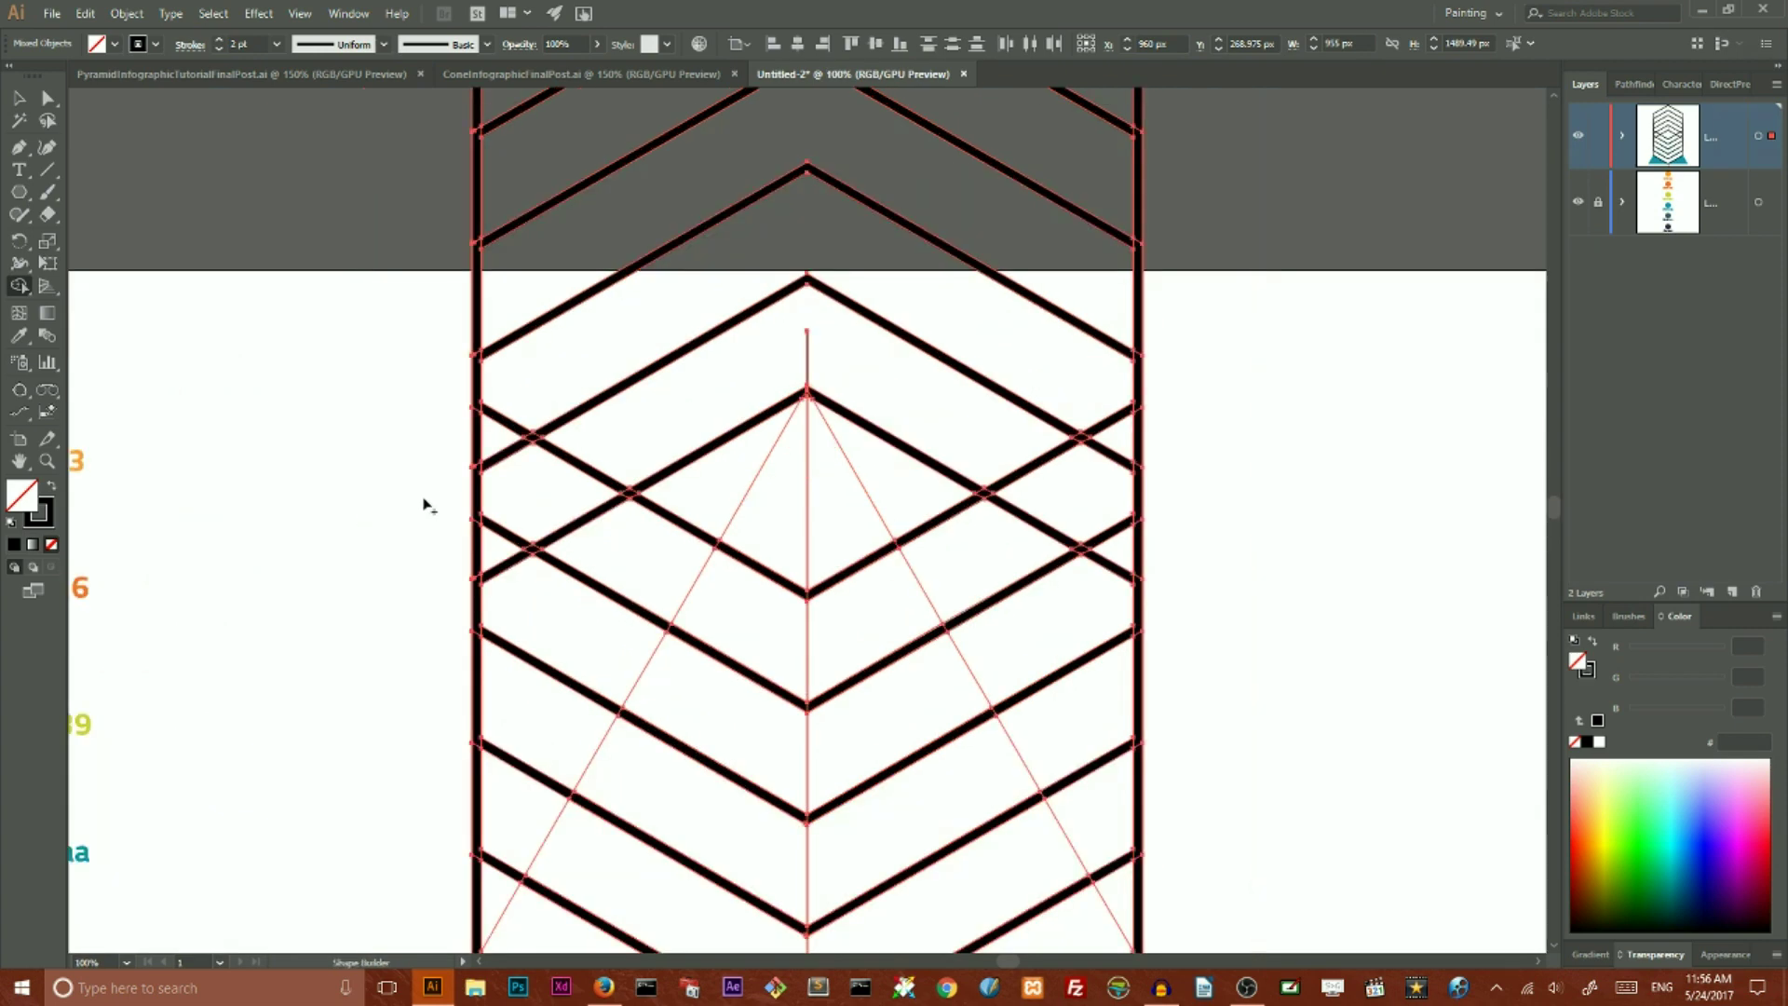
scroll(433, 506, down, 3)
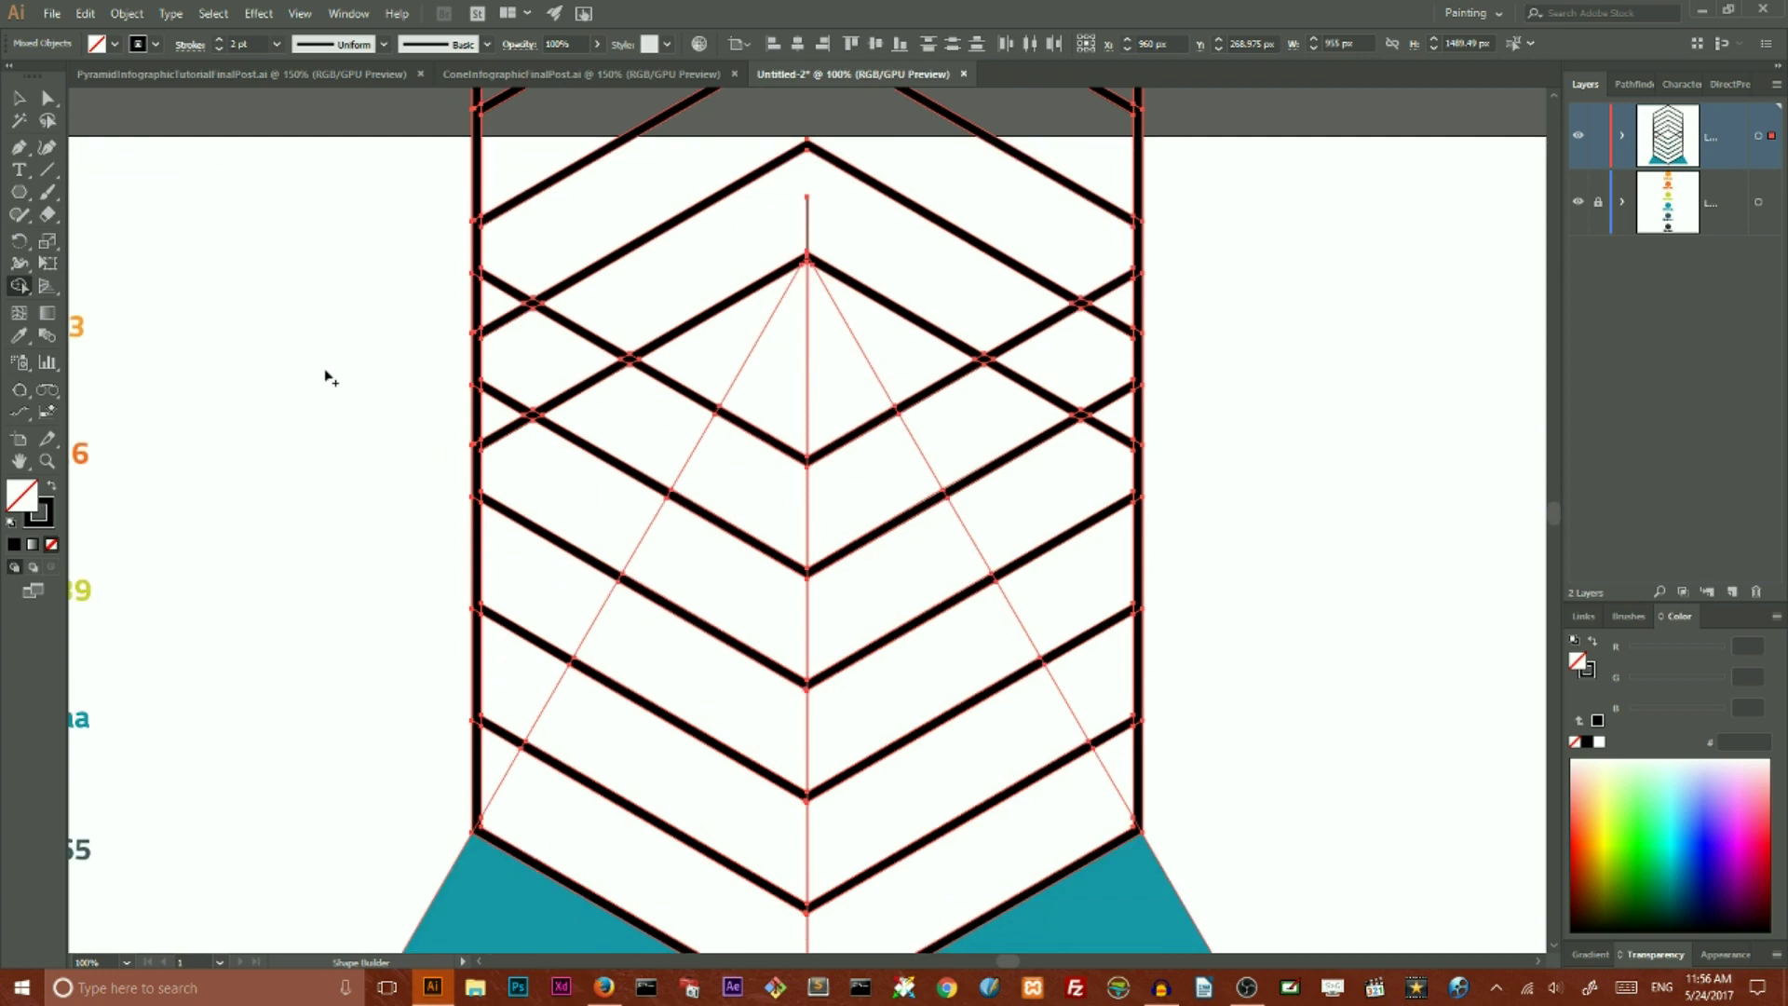
scroll(340, 368, down, 2)
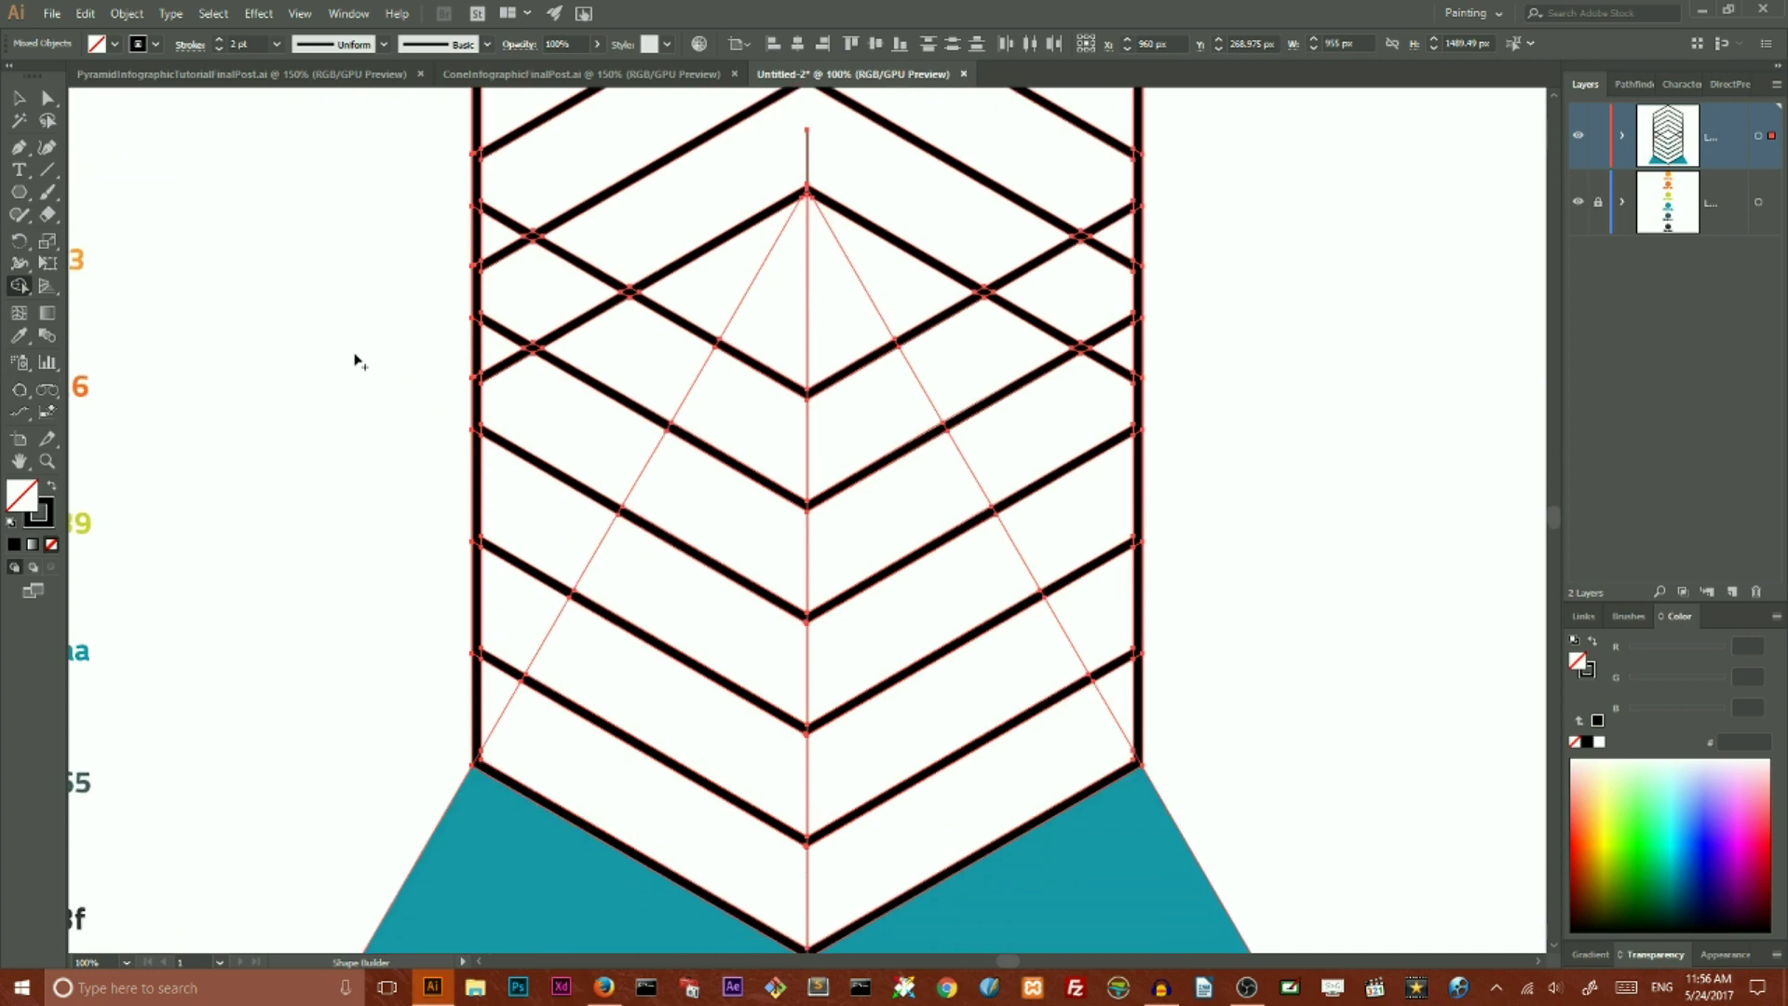
alt+click(745, 366)
alt+click(820, 390)
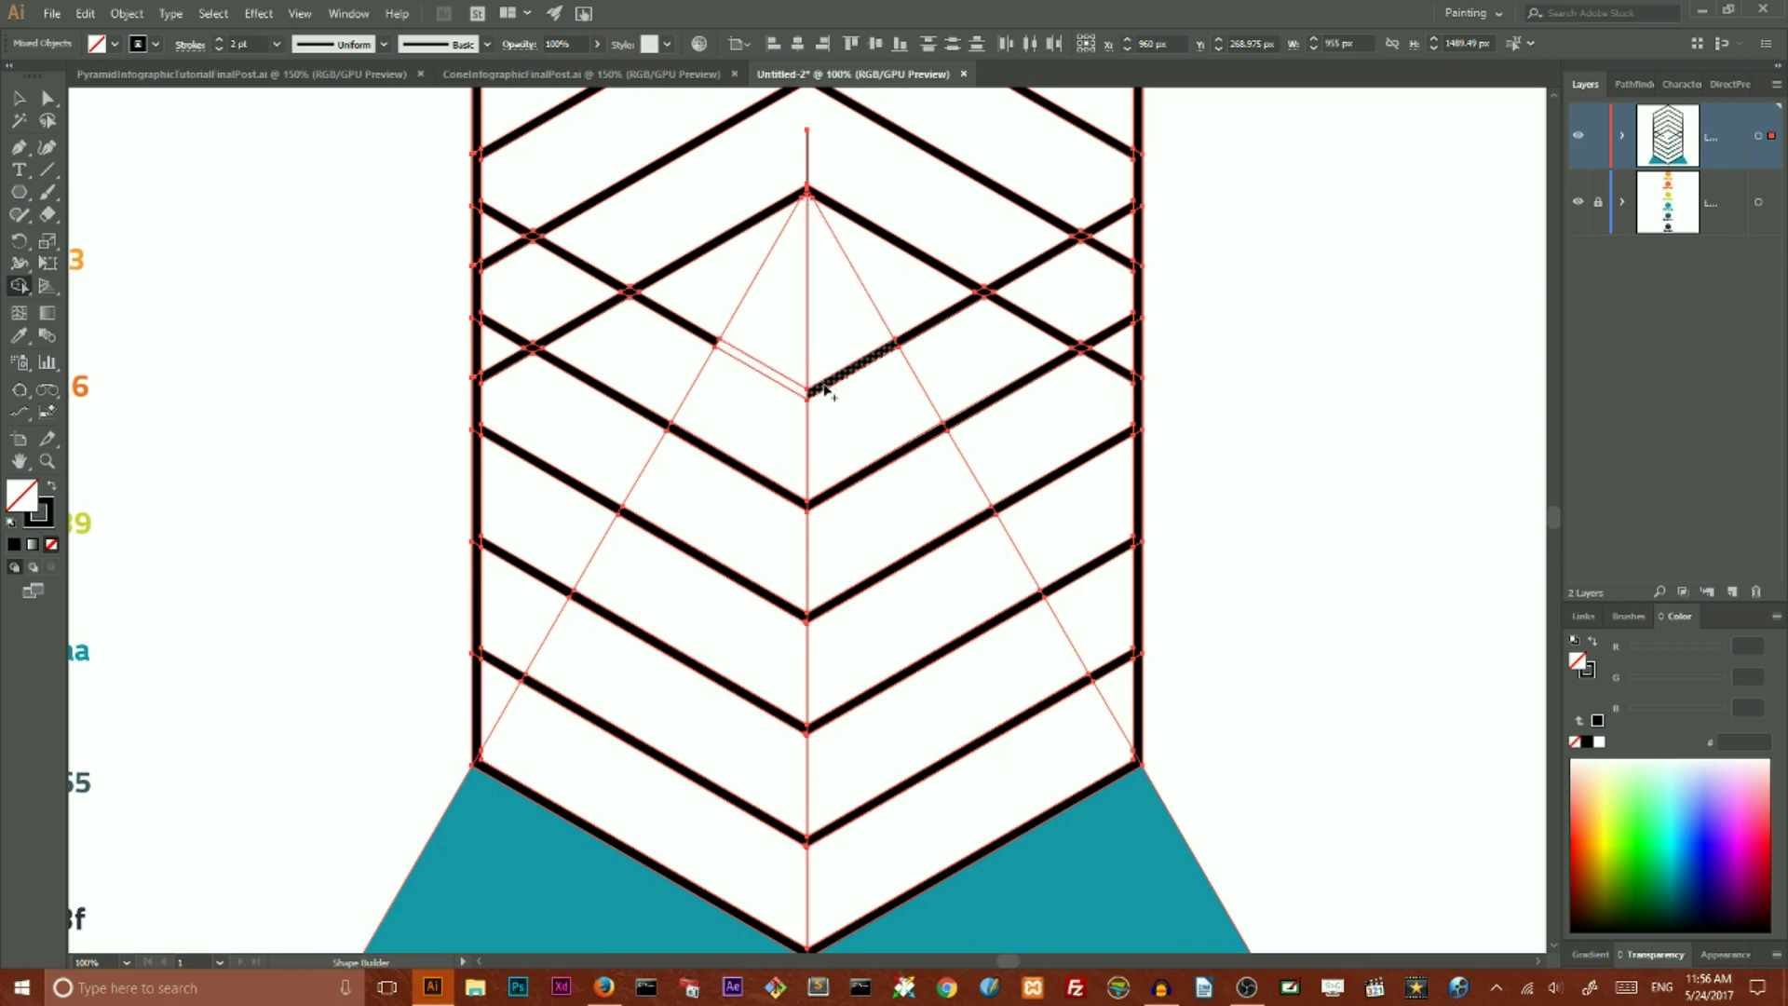
alt+click(846, 489)
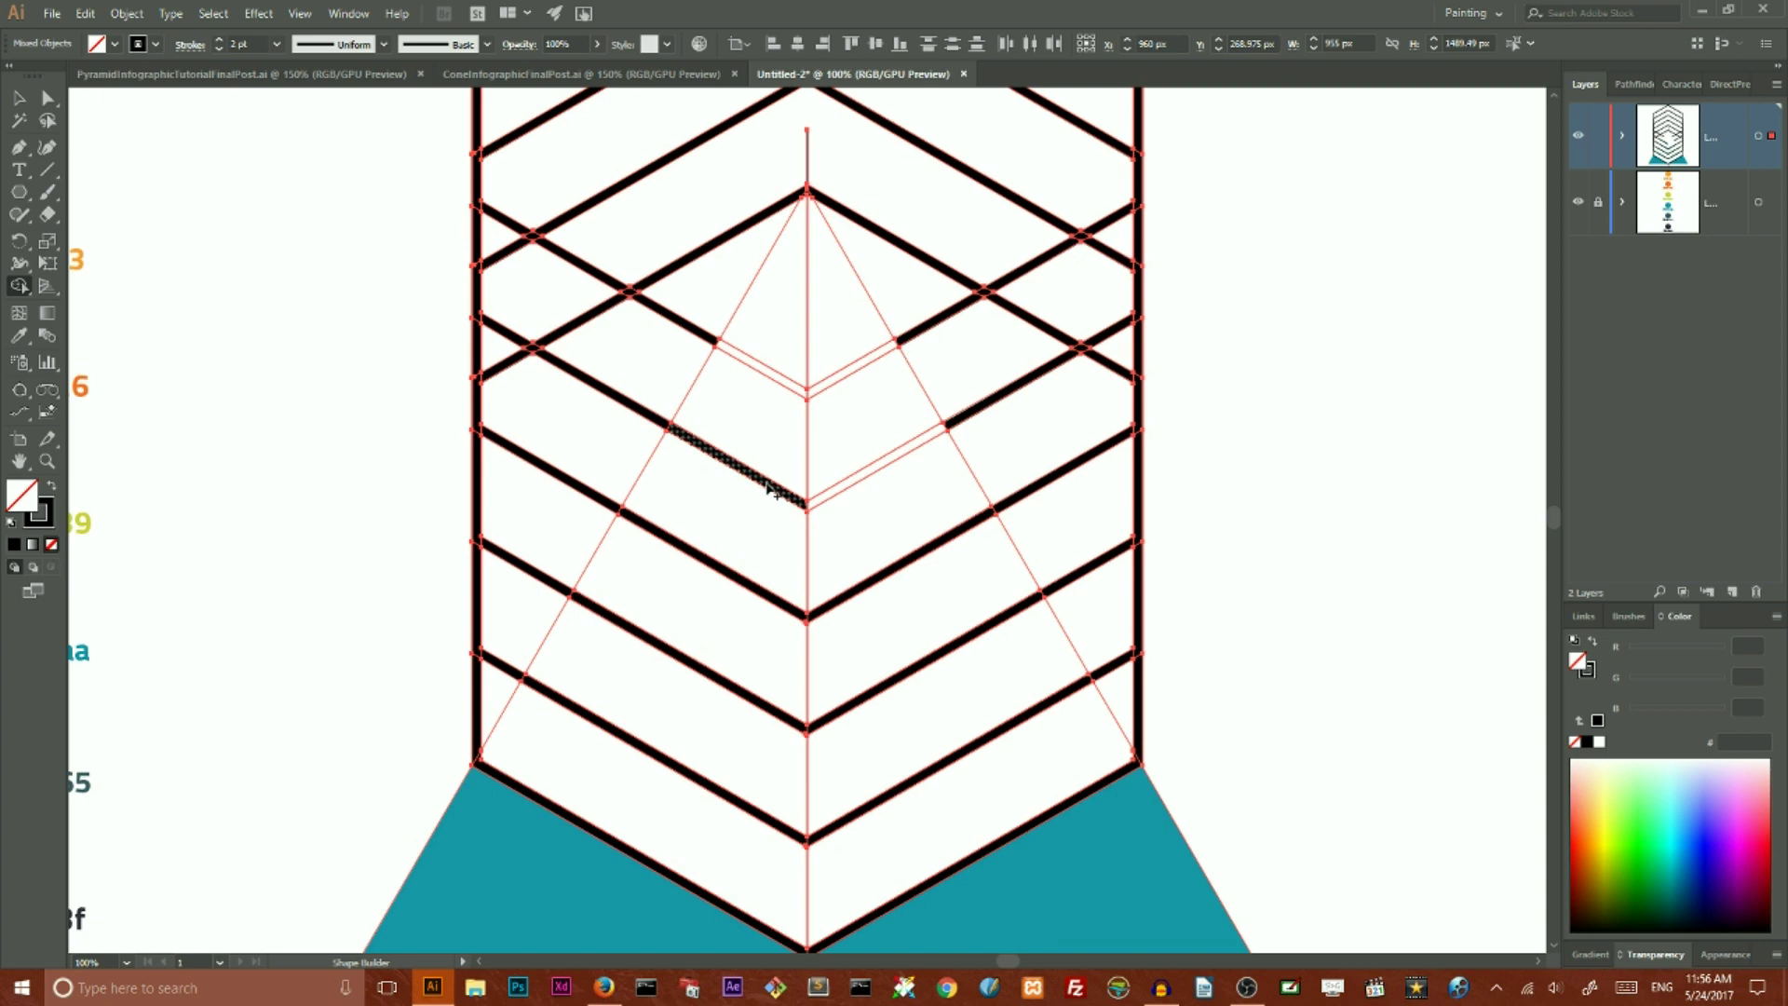
alt+click(775, 494)
- Erase both arms of the three lower chevrons inside the pyramid outline
alt+click(735, 583)
alt+click(849, 598)
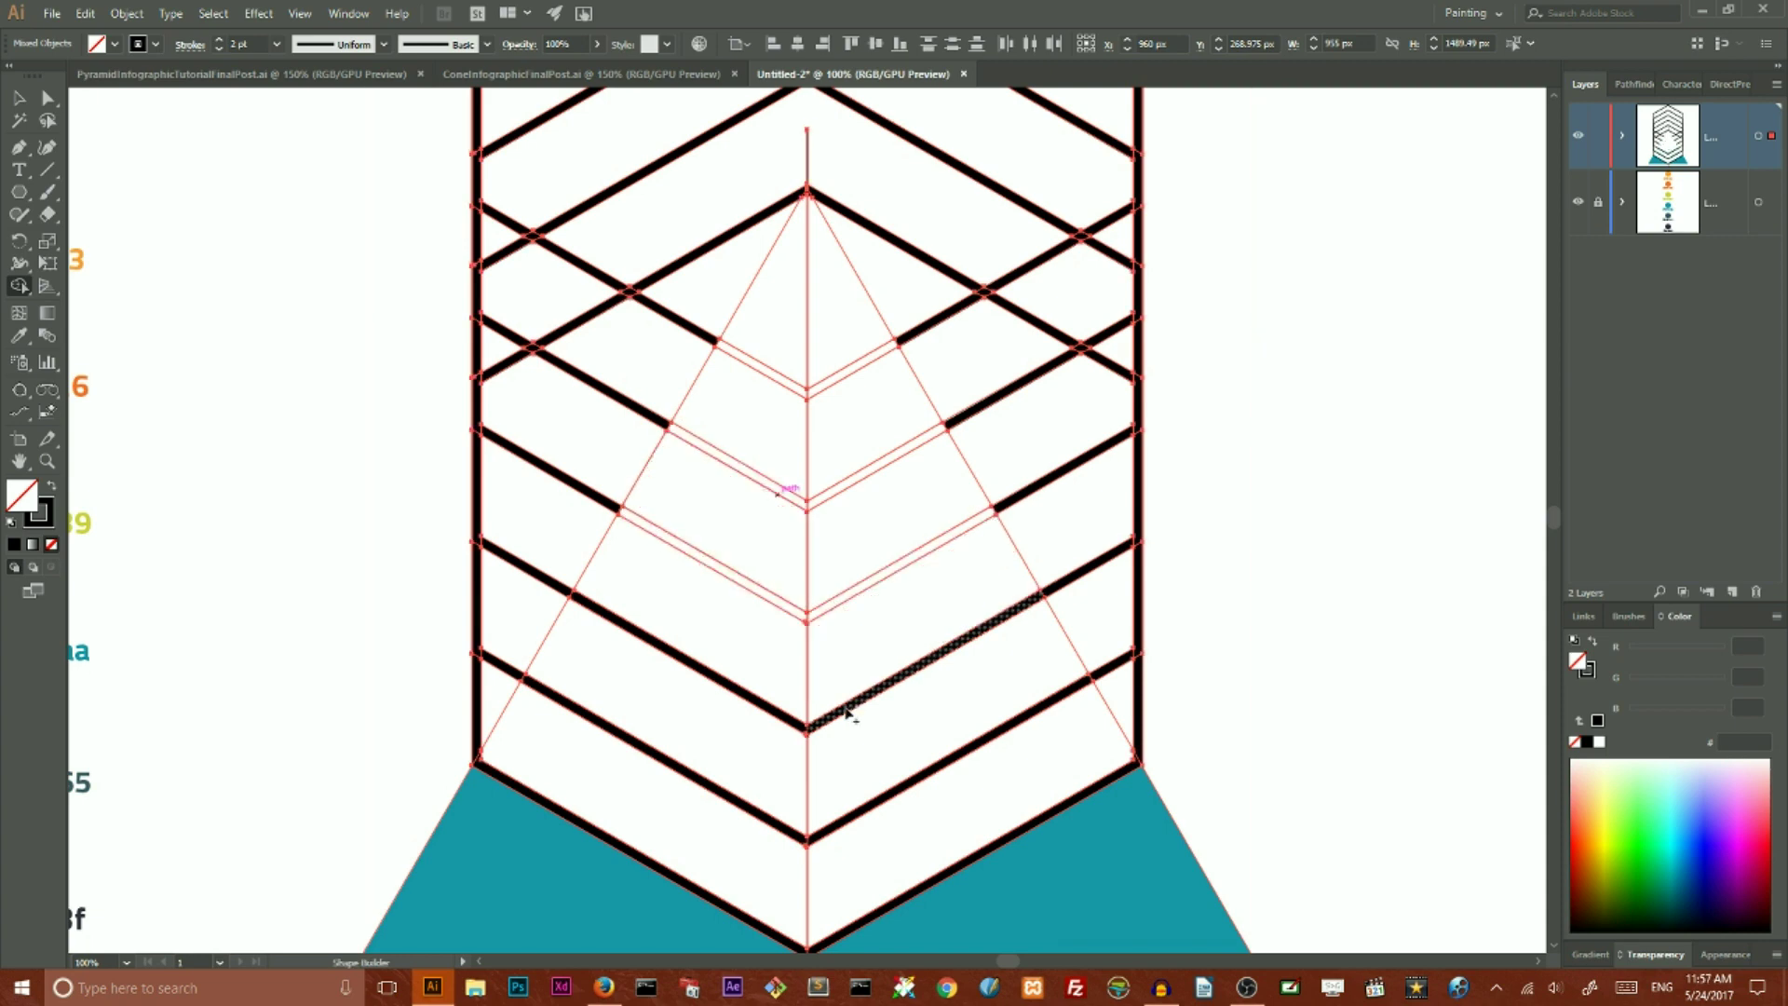
alt+click(842, 708)
alt+click(758, 701)
alt+click(729, 801)
alt+click(826, 830)
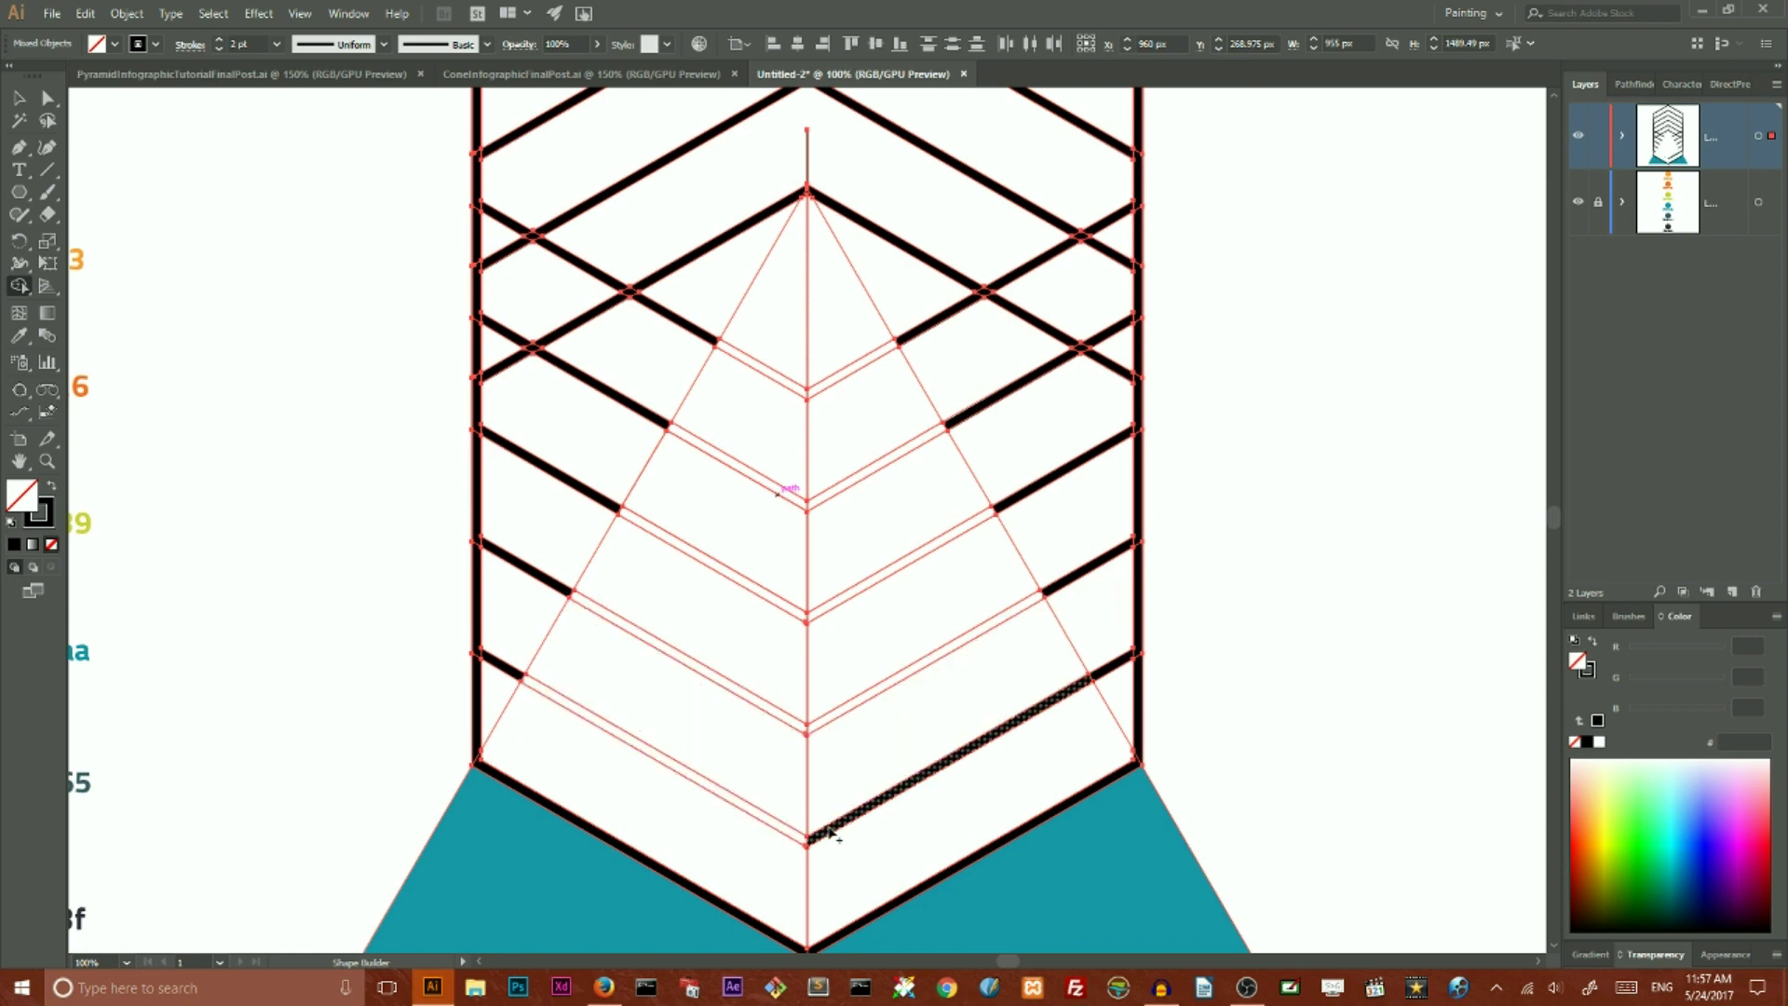
scroll(363, 261, down, 2)
- Marquee-select the pyramid artwork and ungroup it twice
click(19, 100)
click(212, 276)
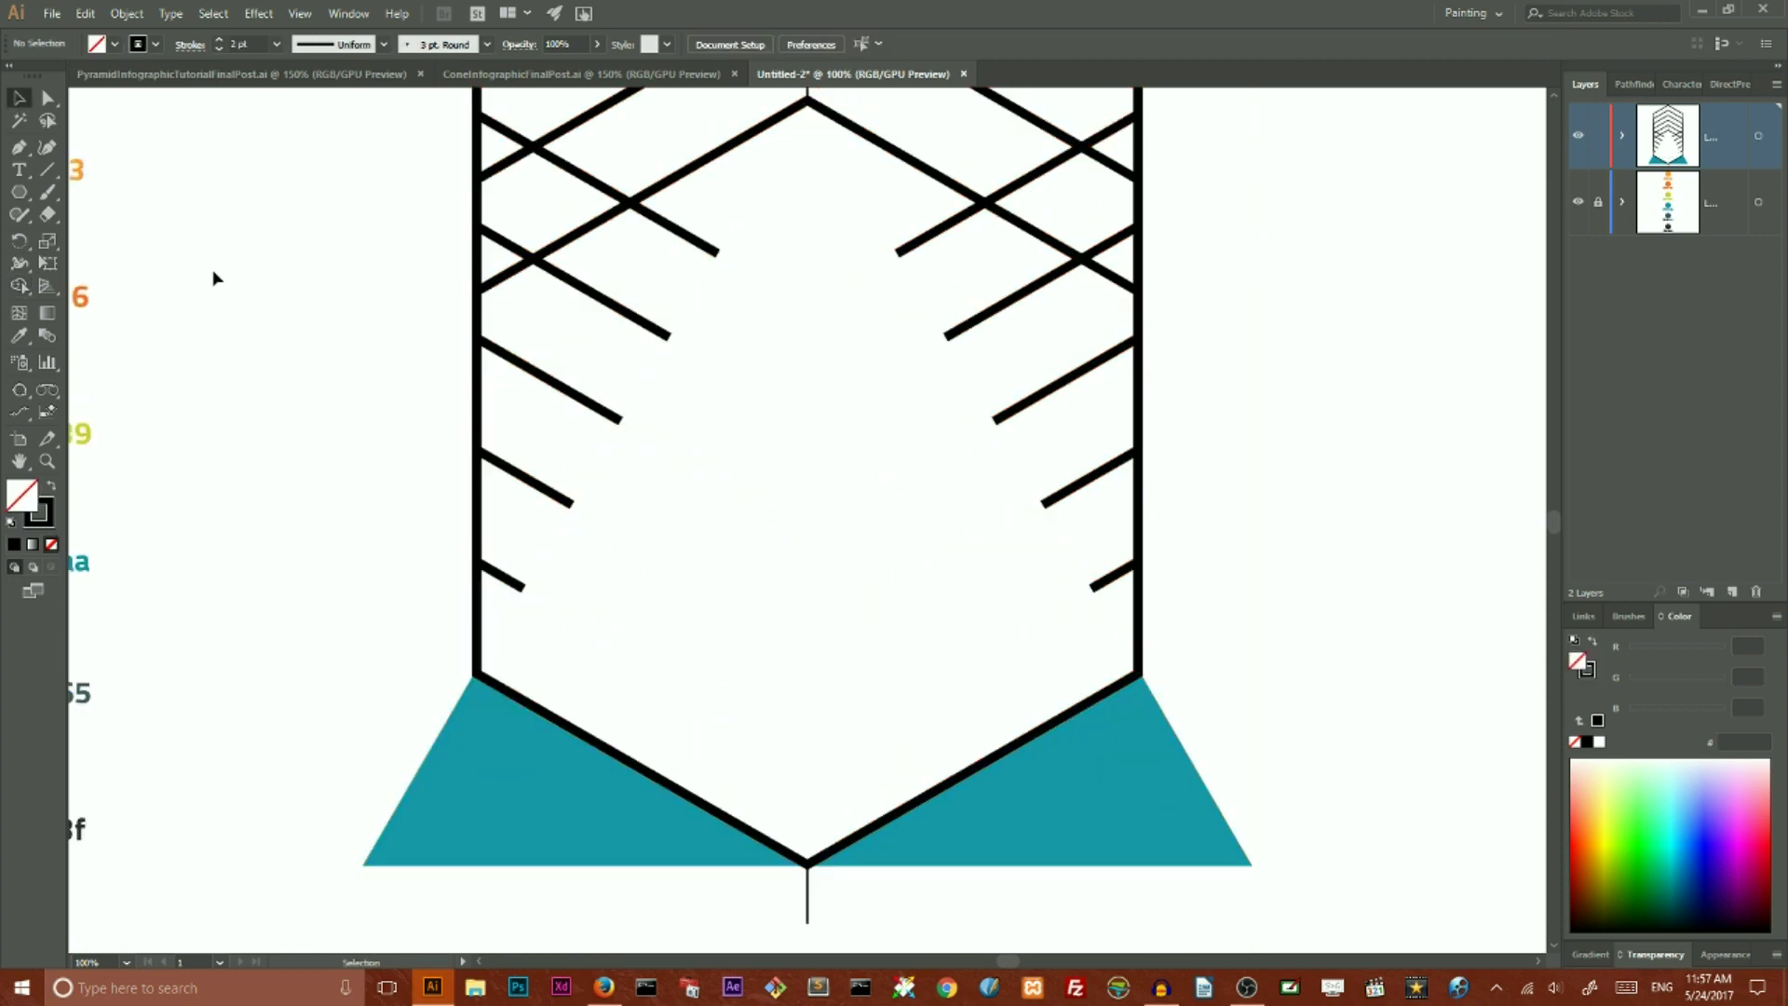
scroll(236, 299, up, 2)
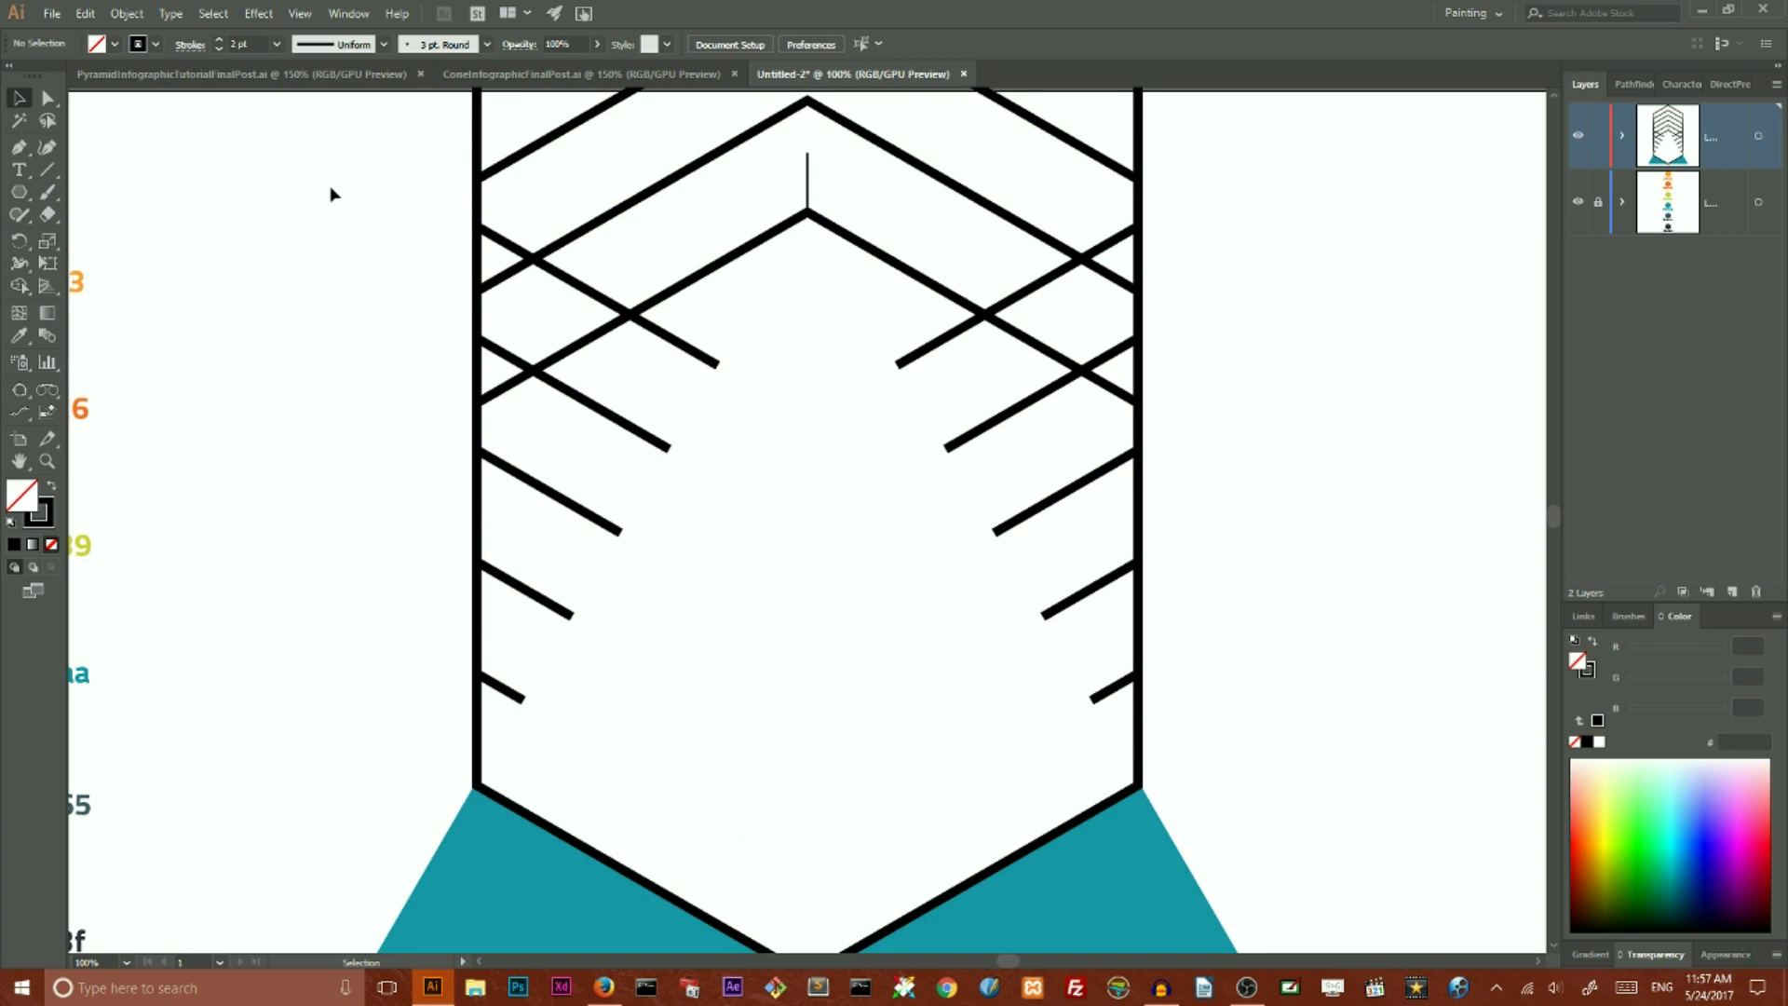
drag(343, 191, 539, 398)
right_click(539, 350)
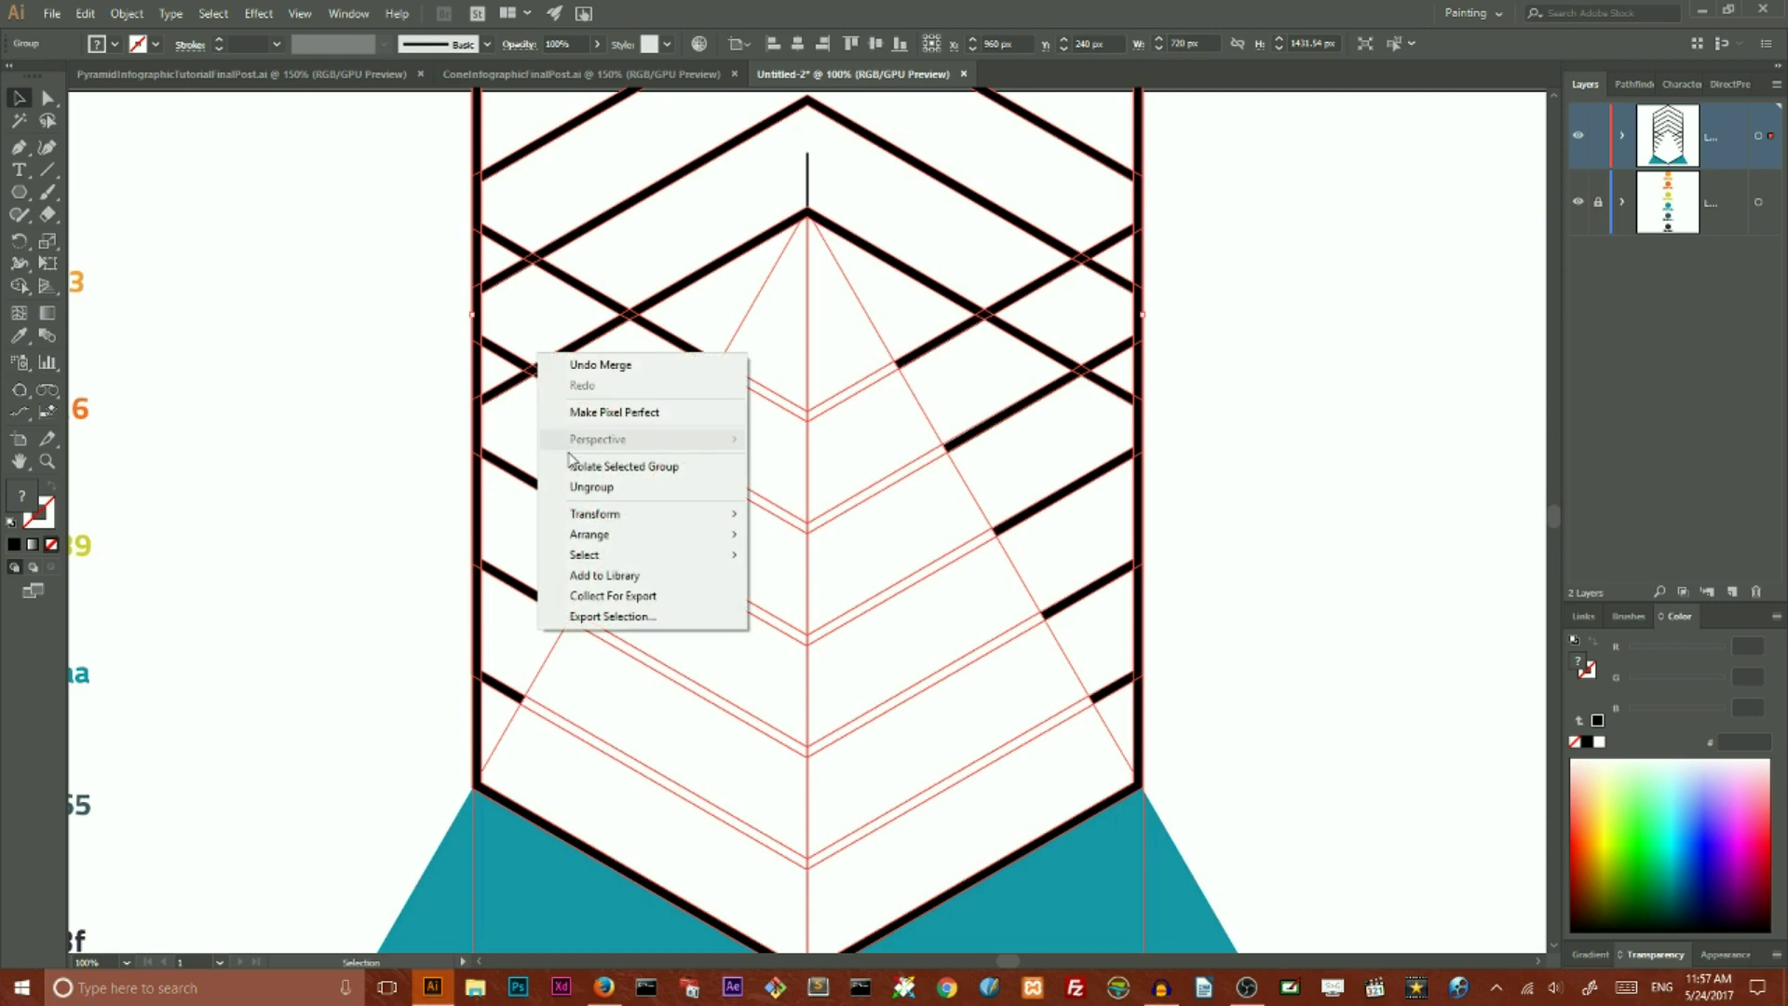
click(387, 253)
drag(394, 157, 549, 272)
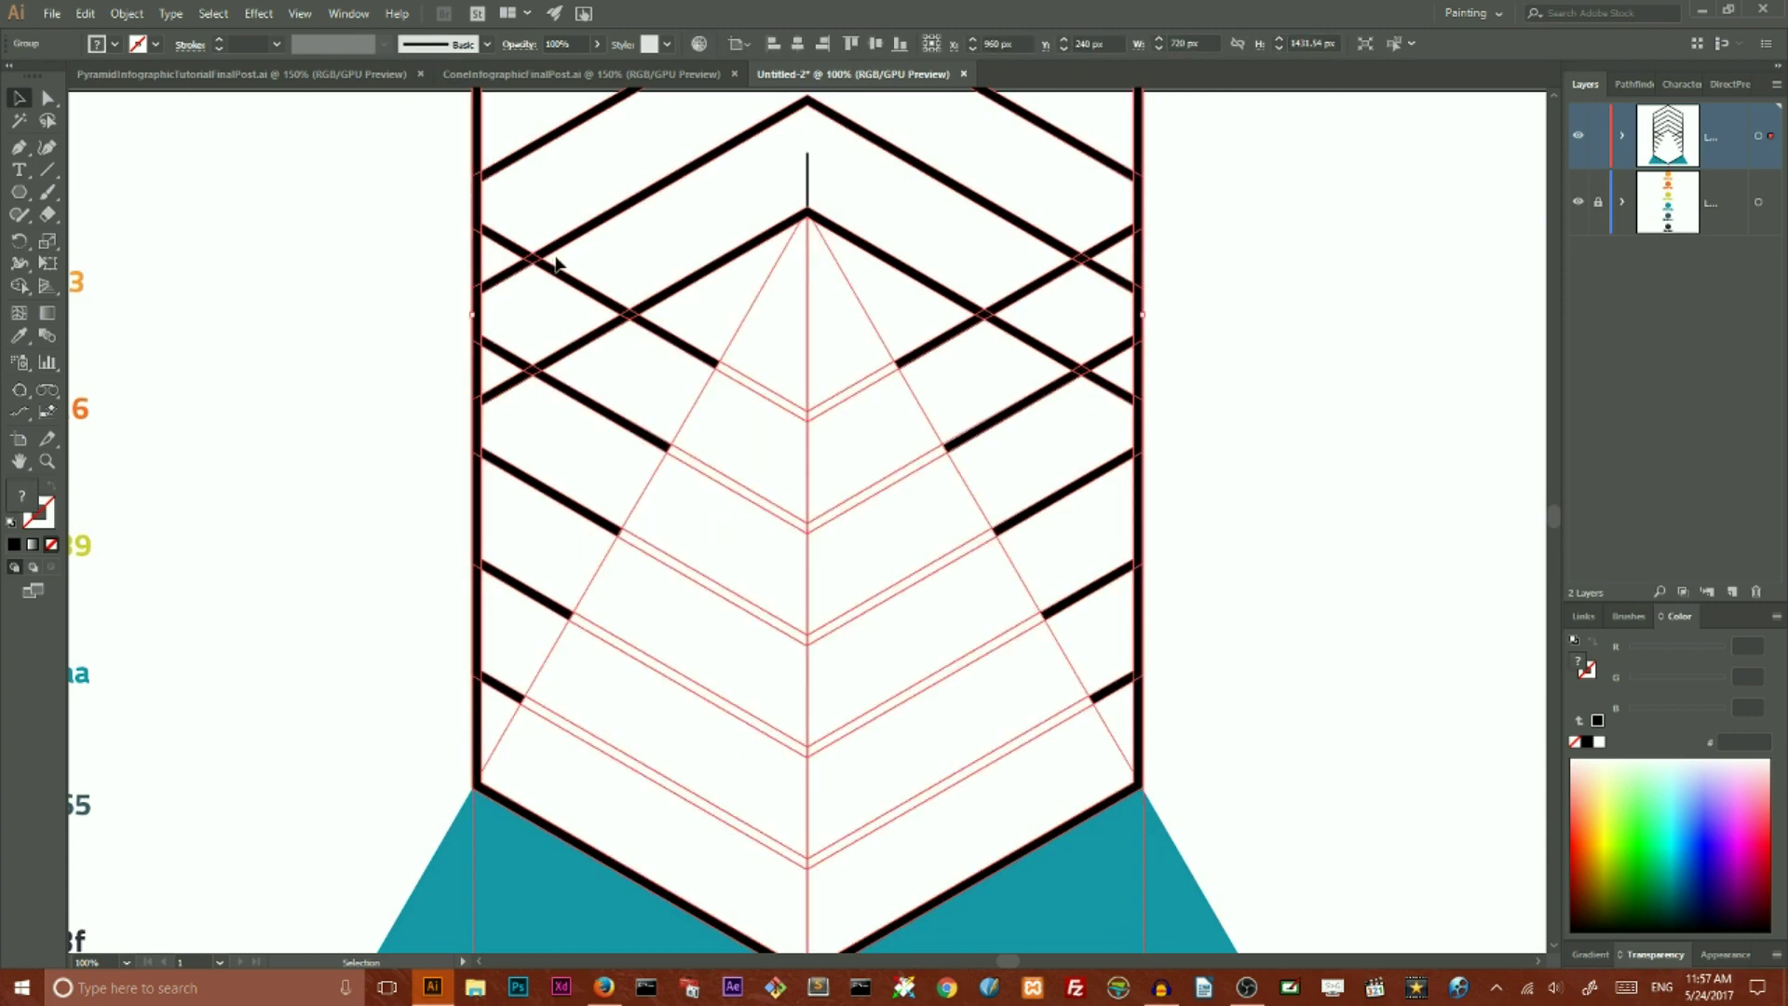
right_click(536, 288)
click(581, 423)
click(383, 403)
drag(383, 403, 578, 416)
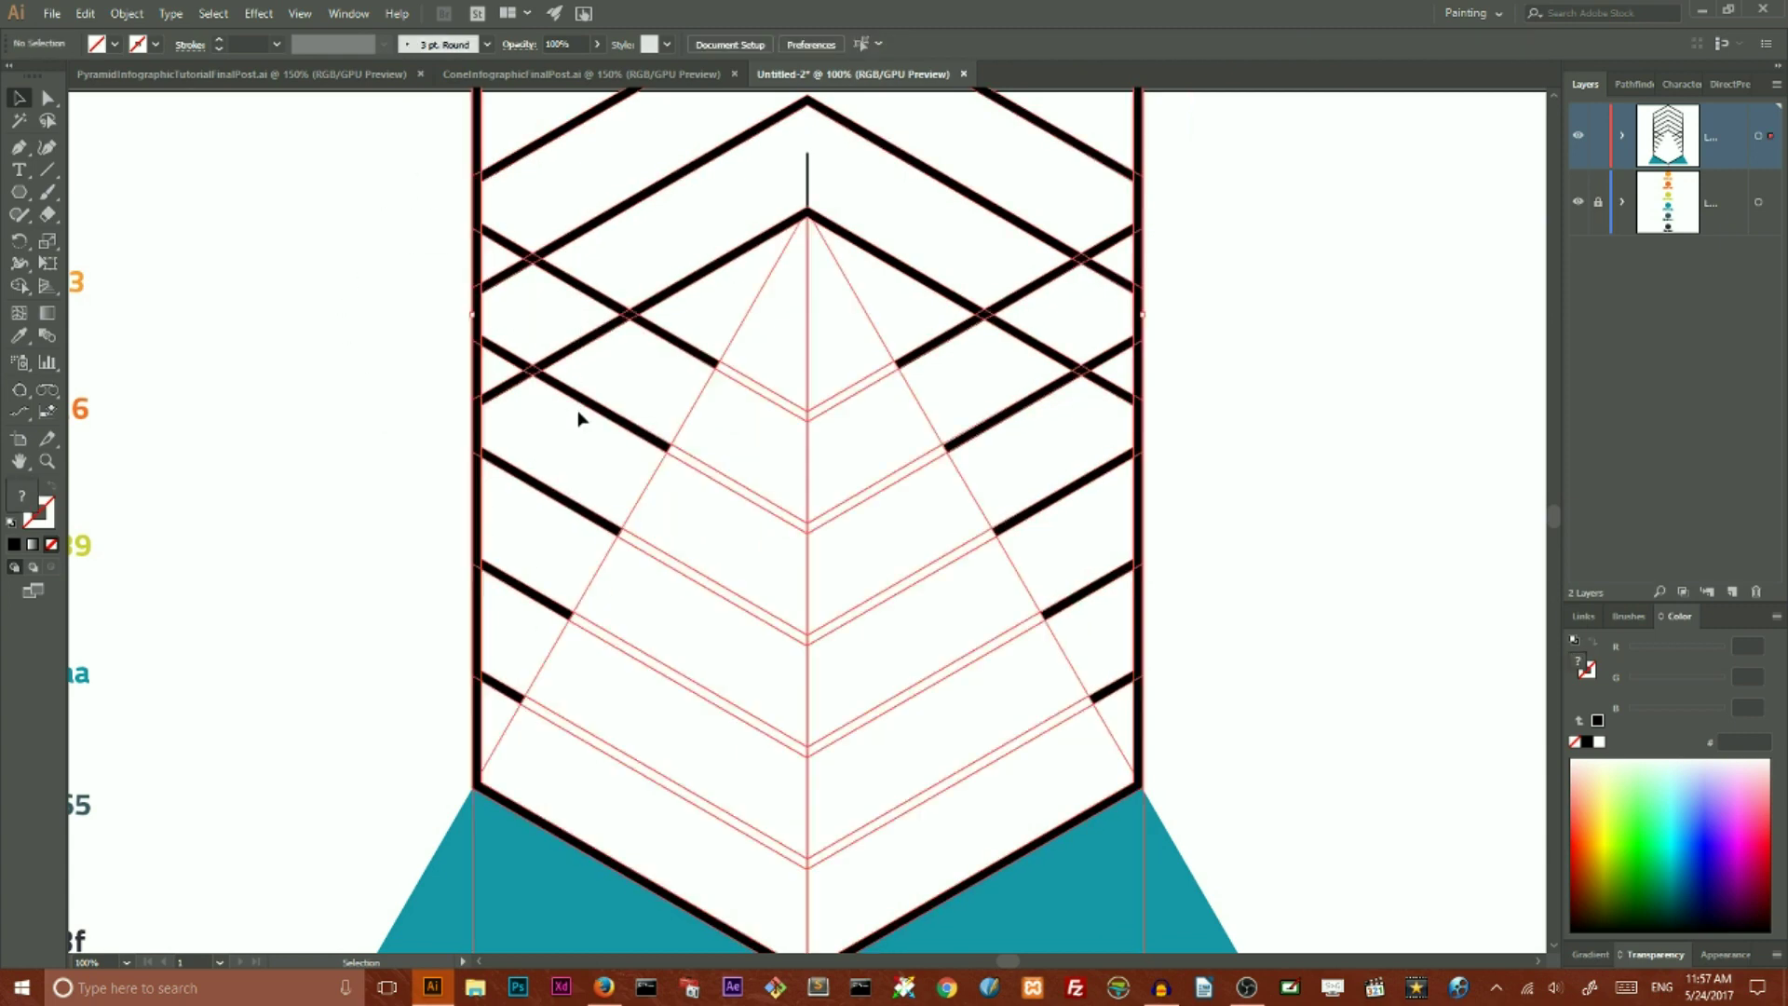
right_click(562, 354)
click(583, 481)
- Delete the black chevron and frame lines plus the leftover vertical line, then select the outline paths
click(376, 409)
drag(431, 151, 583, 398)
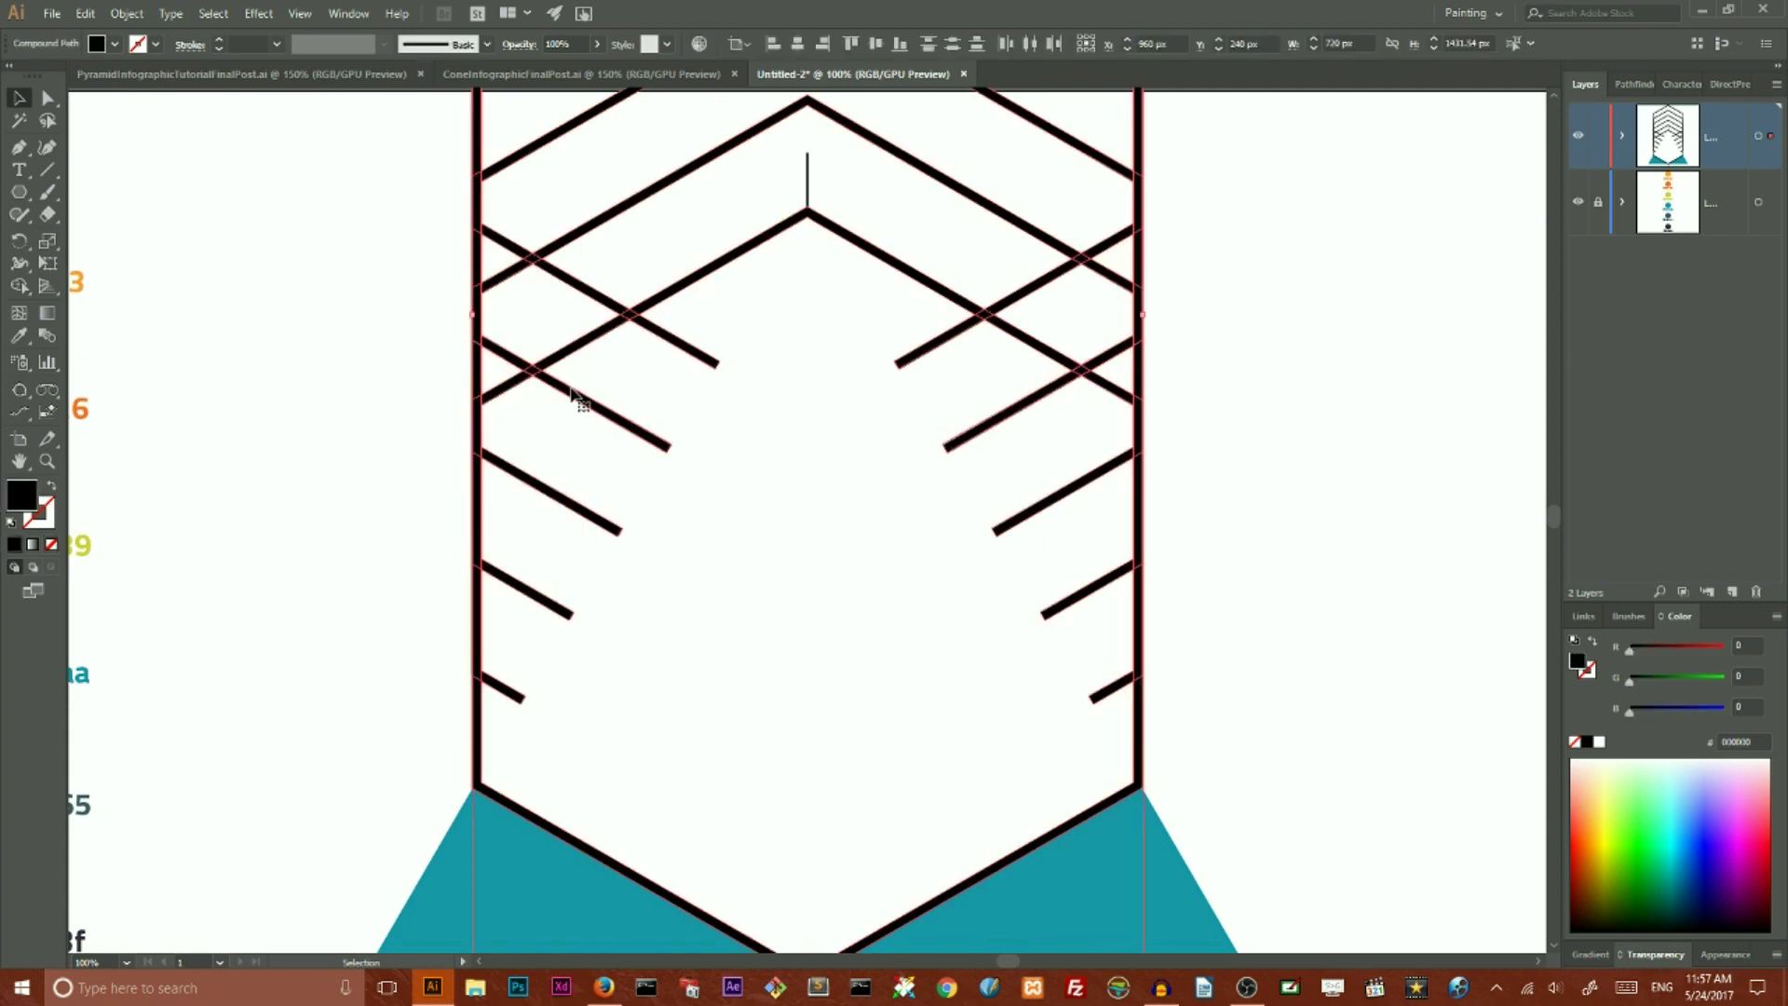
key(Delete)
drag(729, 158, 883, 194)
key(Delete)
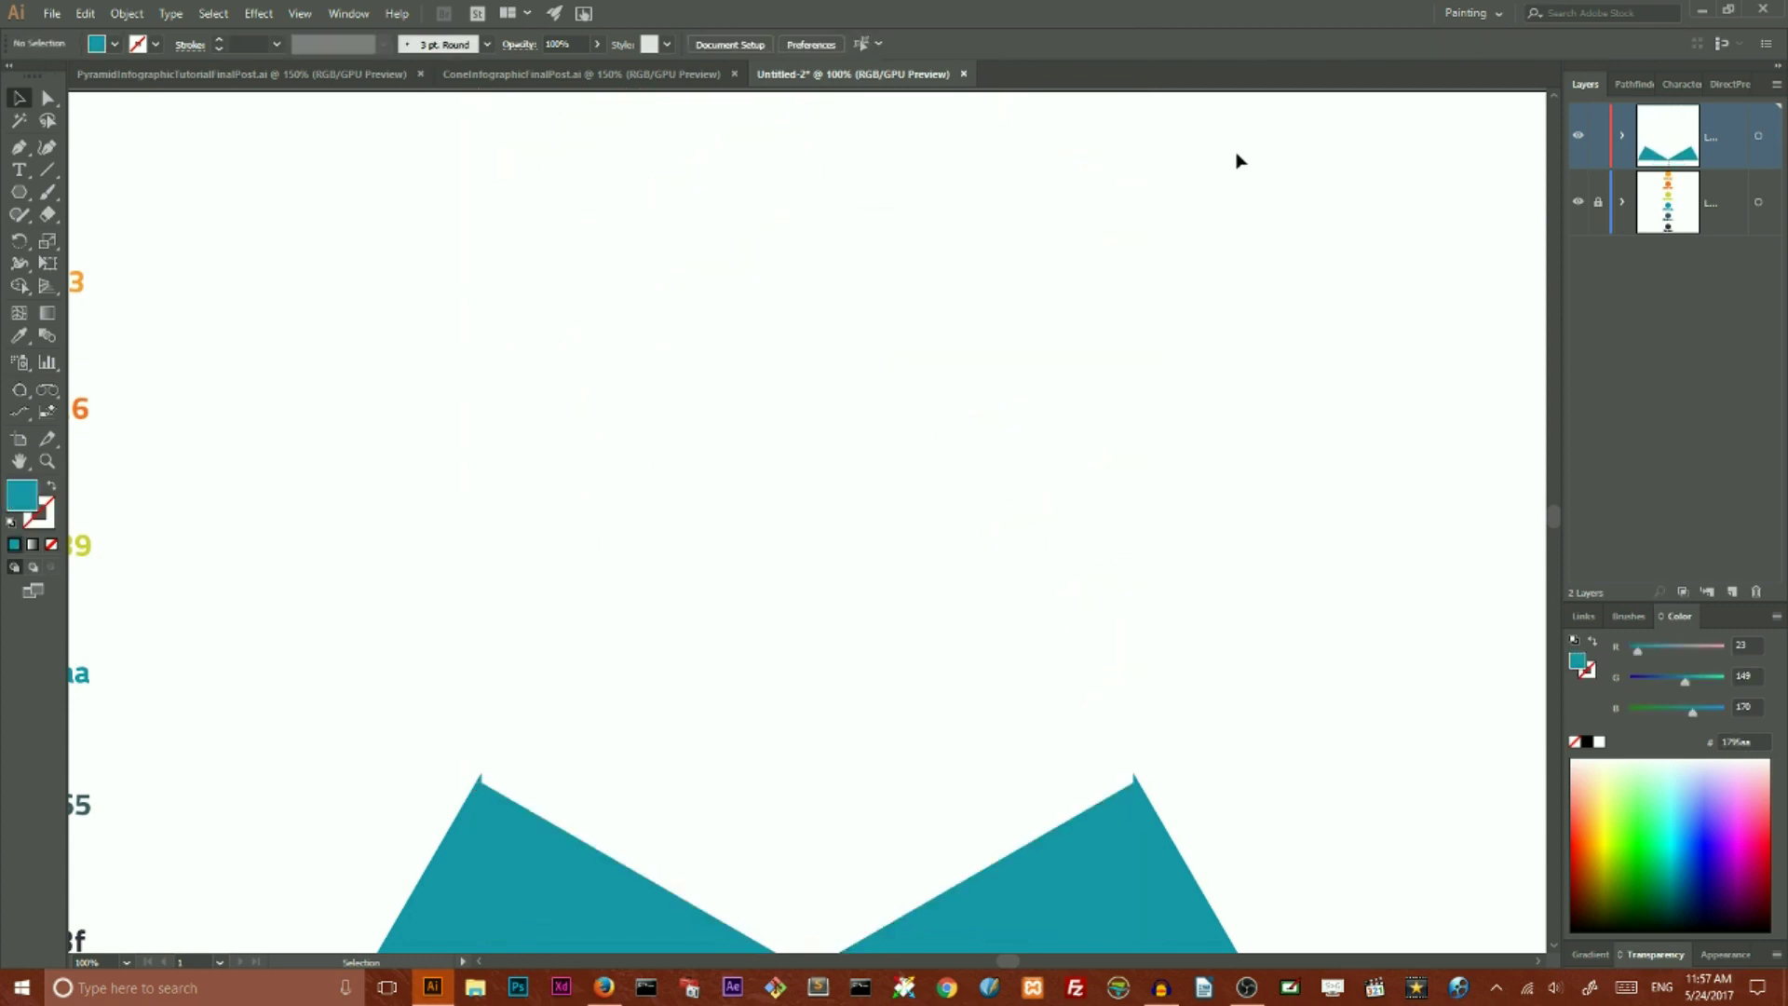
drag(263, 254, 1302, 736)
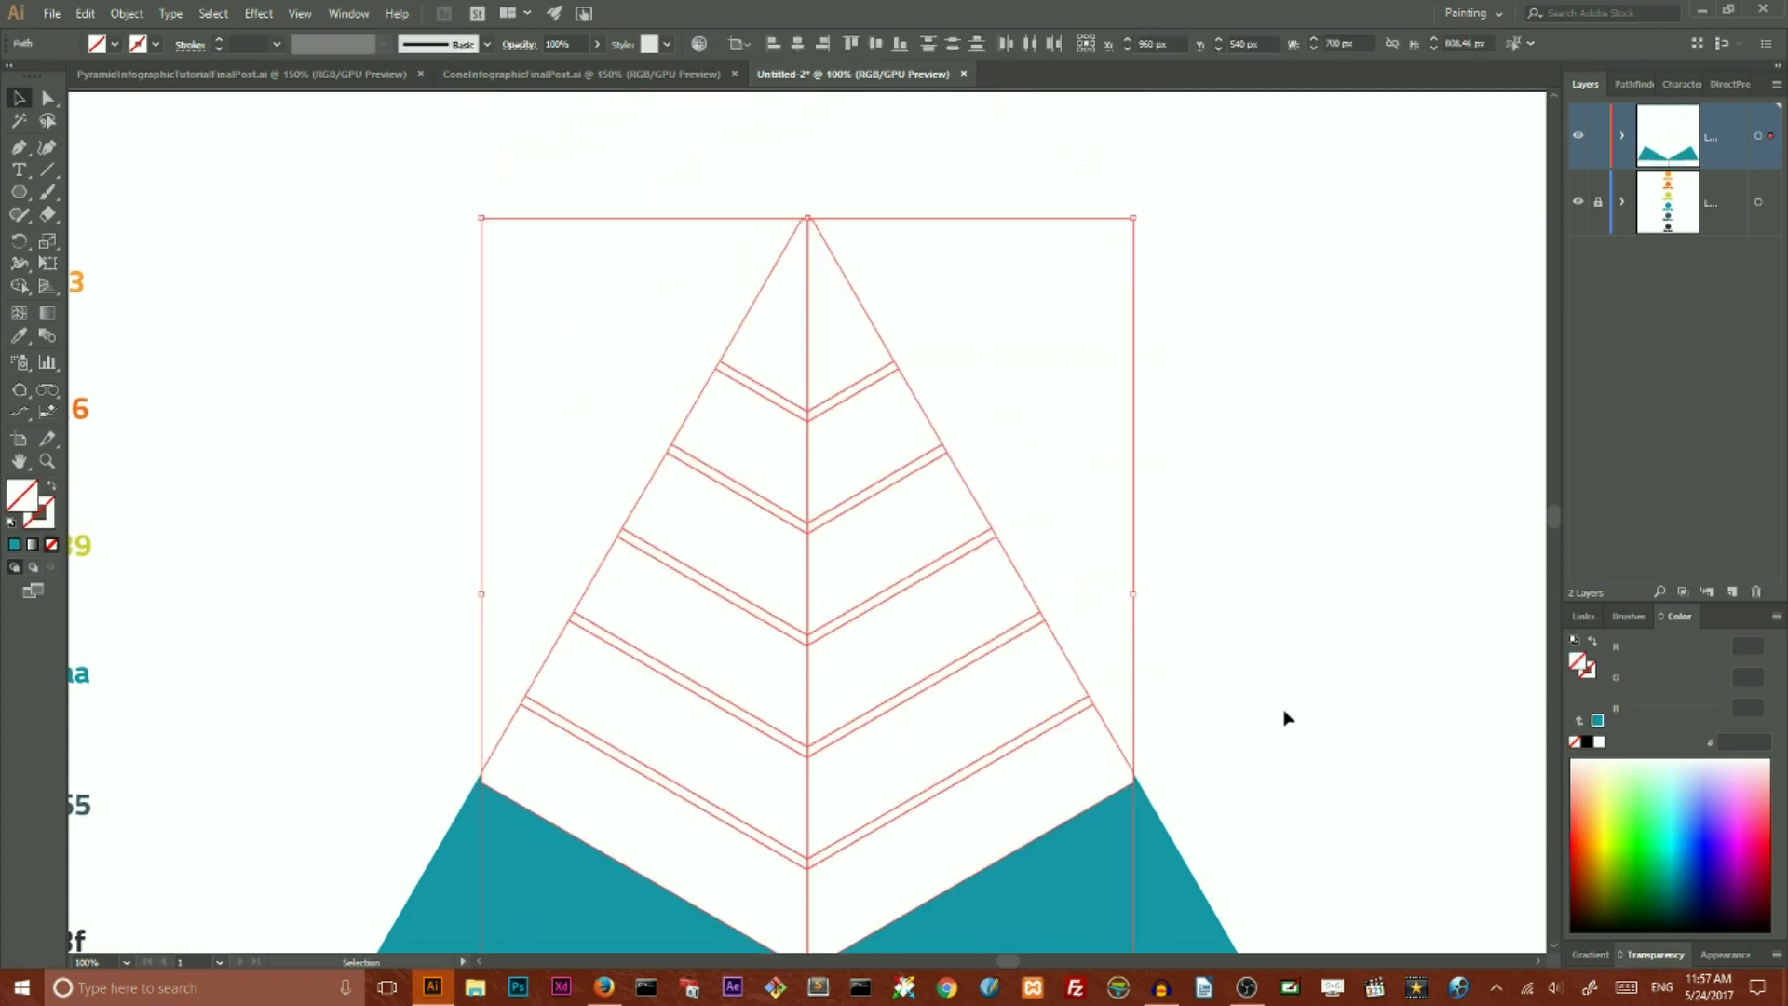
- Give the pyramid paths a teal stroke at 3 pt
click(38, 511)
click(14, 544)
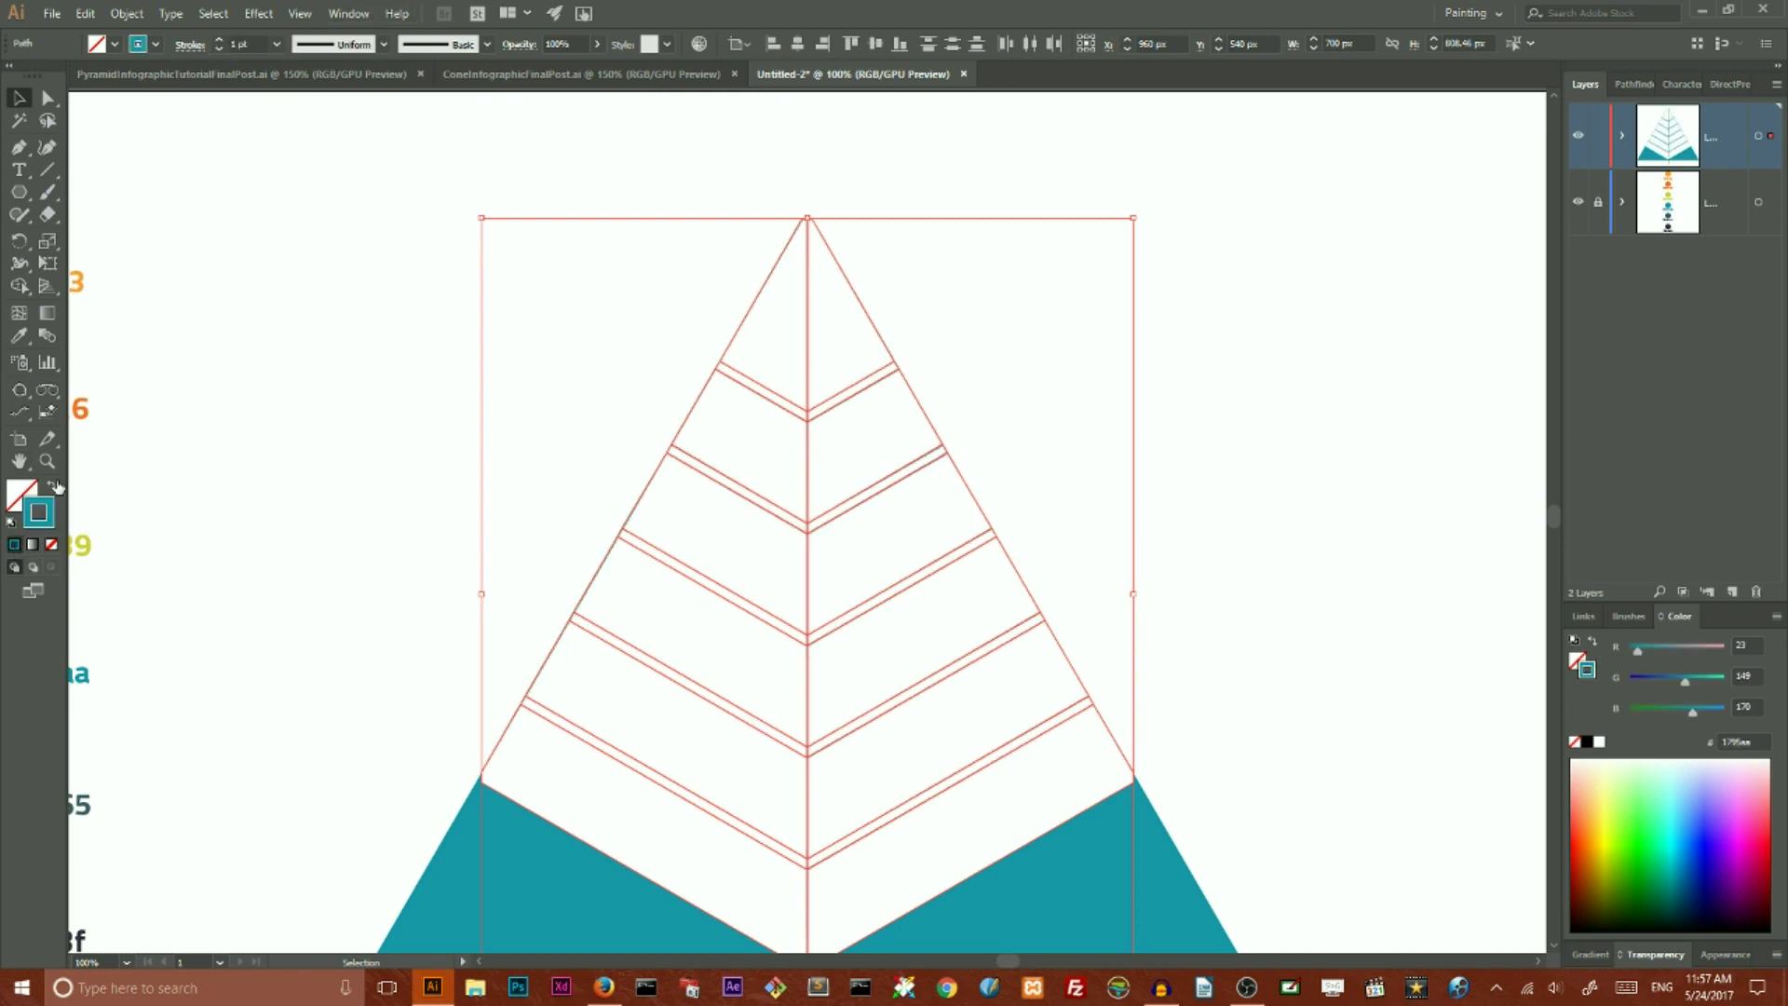
click(218, 40)
click(218, 40)
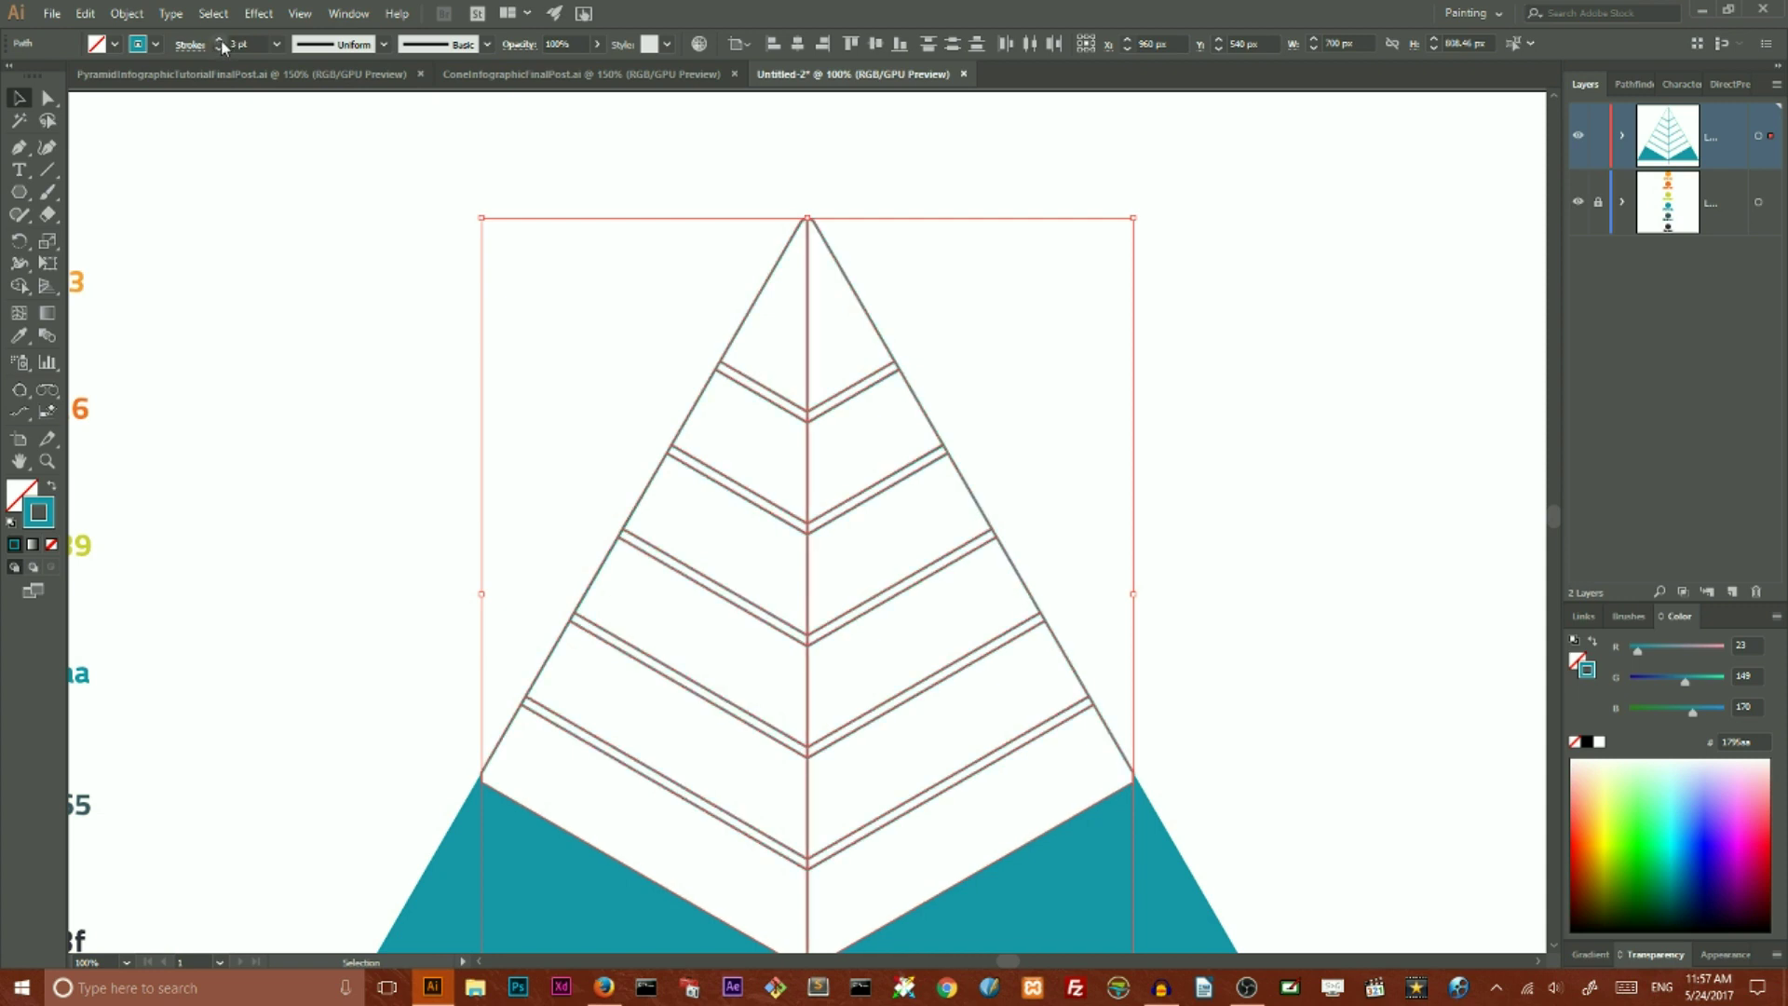
click(298, 283)
- Delete the teal base shape and the short stem line below the pyramid
scroll(303, 308, down, 3)
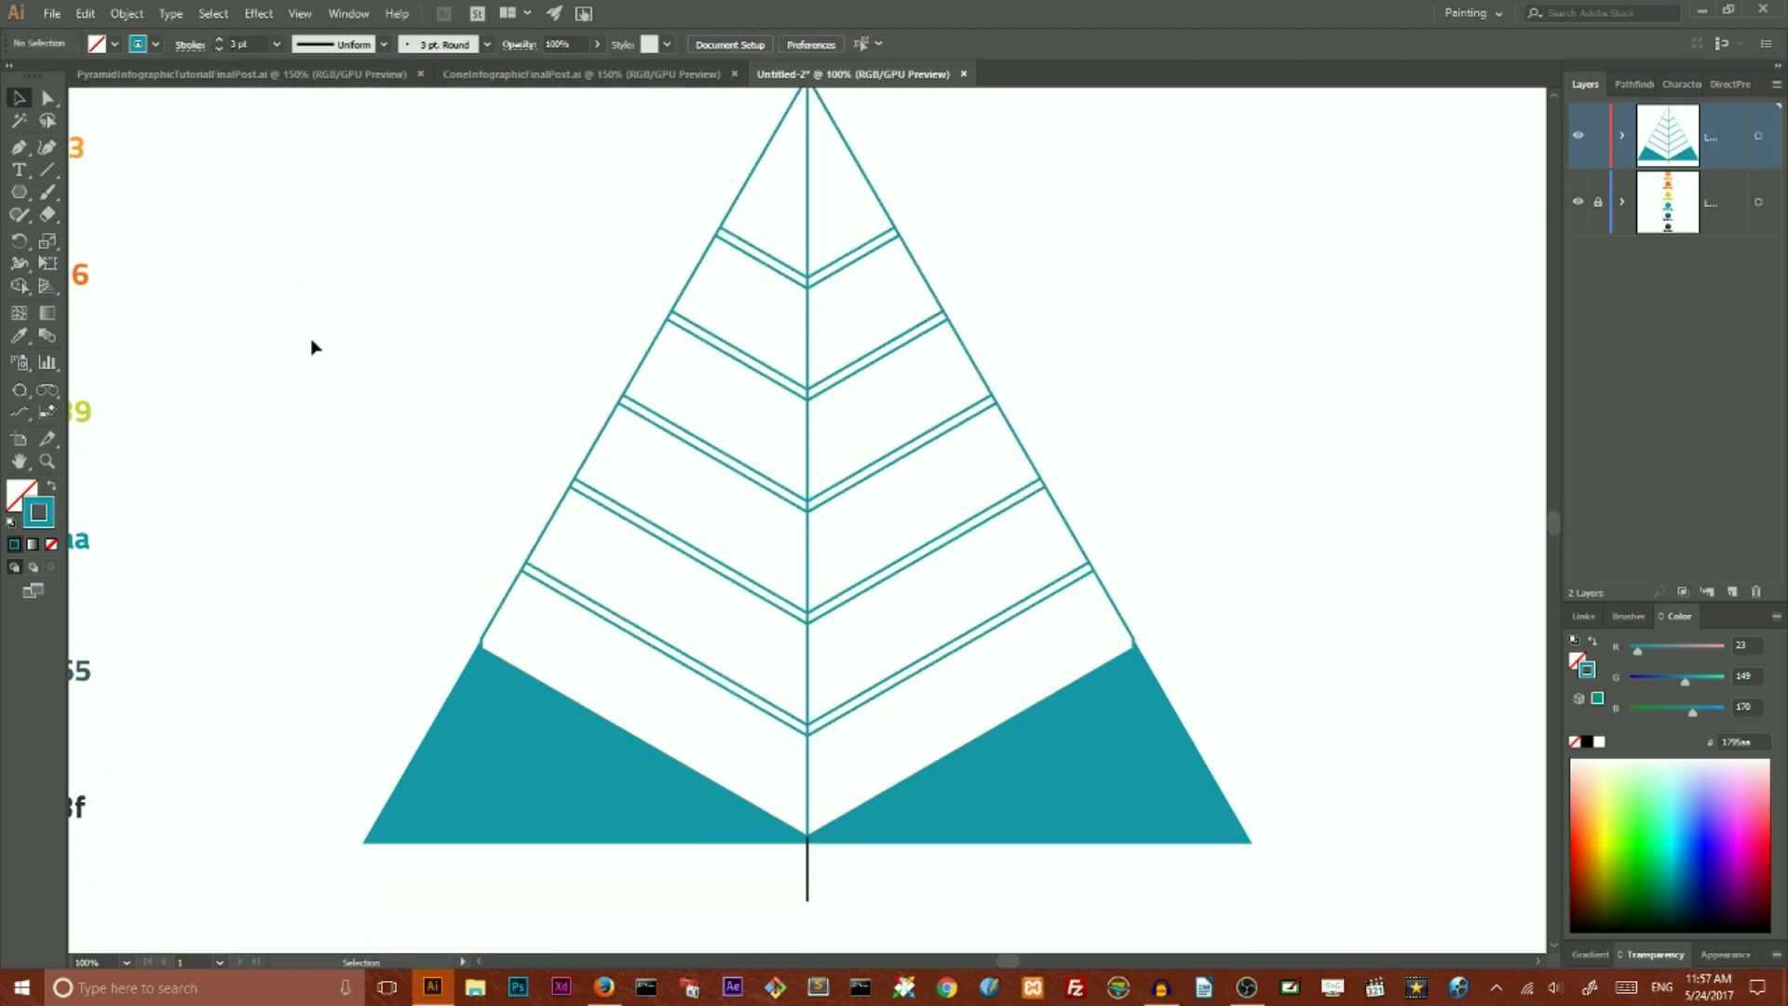
click(538, 779)
key(Delete)
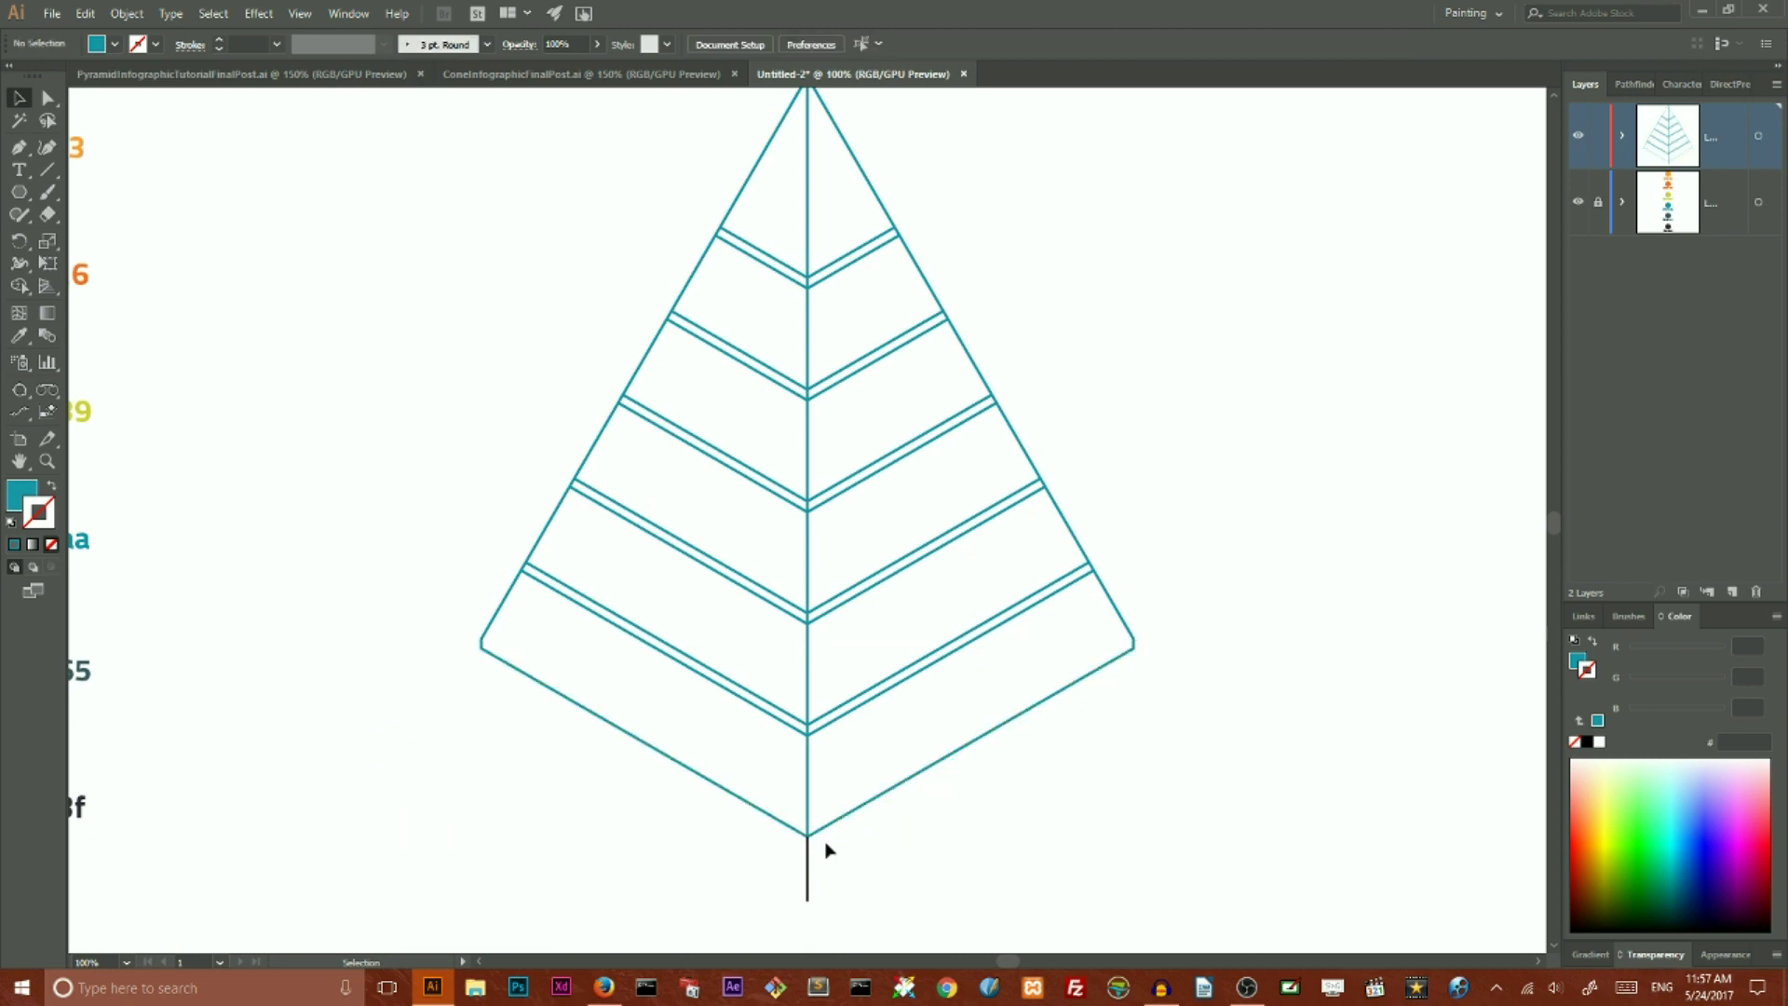
click(809, 875)
key(Delete)
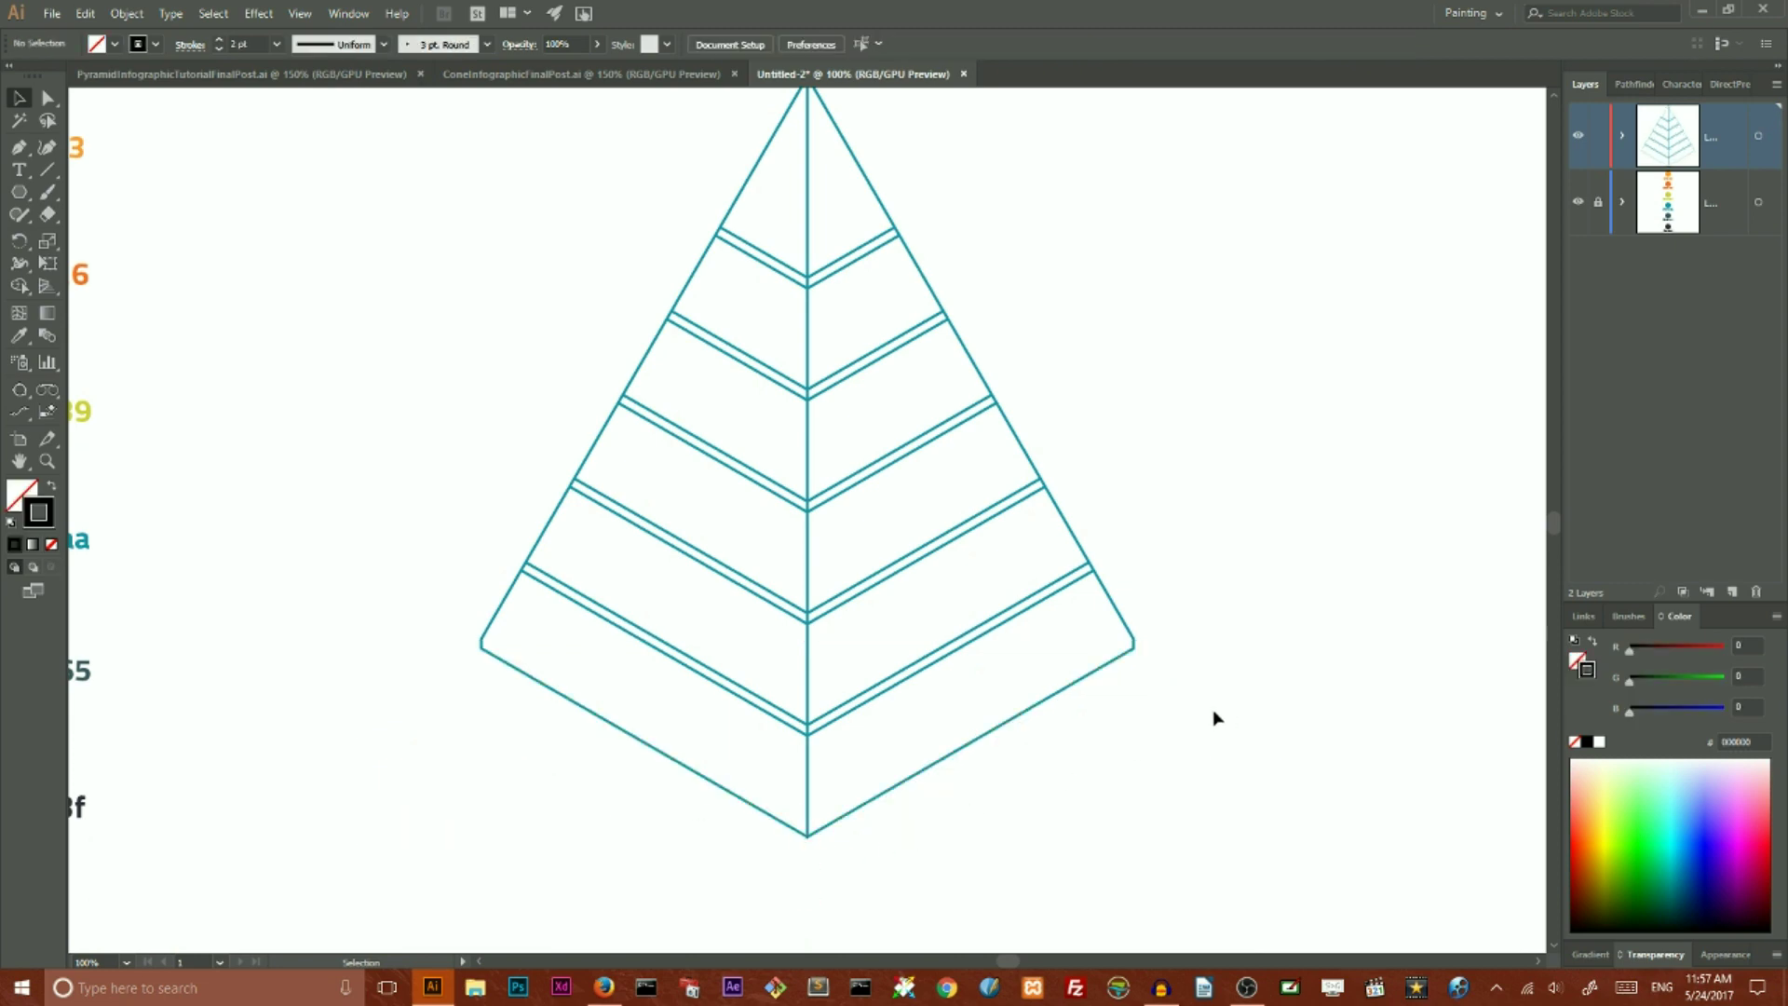
- Check the apex triangle selection and expand the layer's contents in the Layers panel
scroll(1289, 642, up, 2)
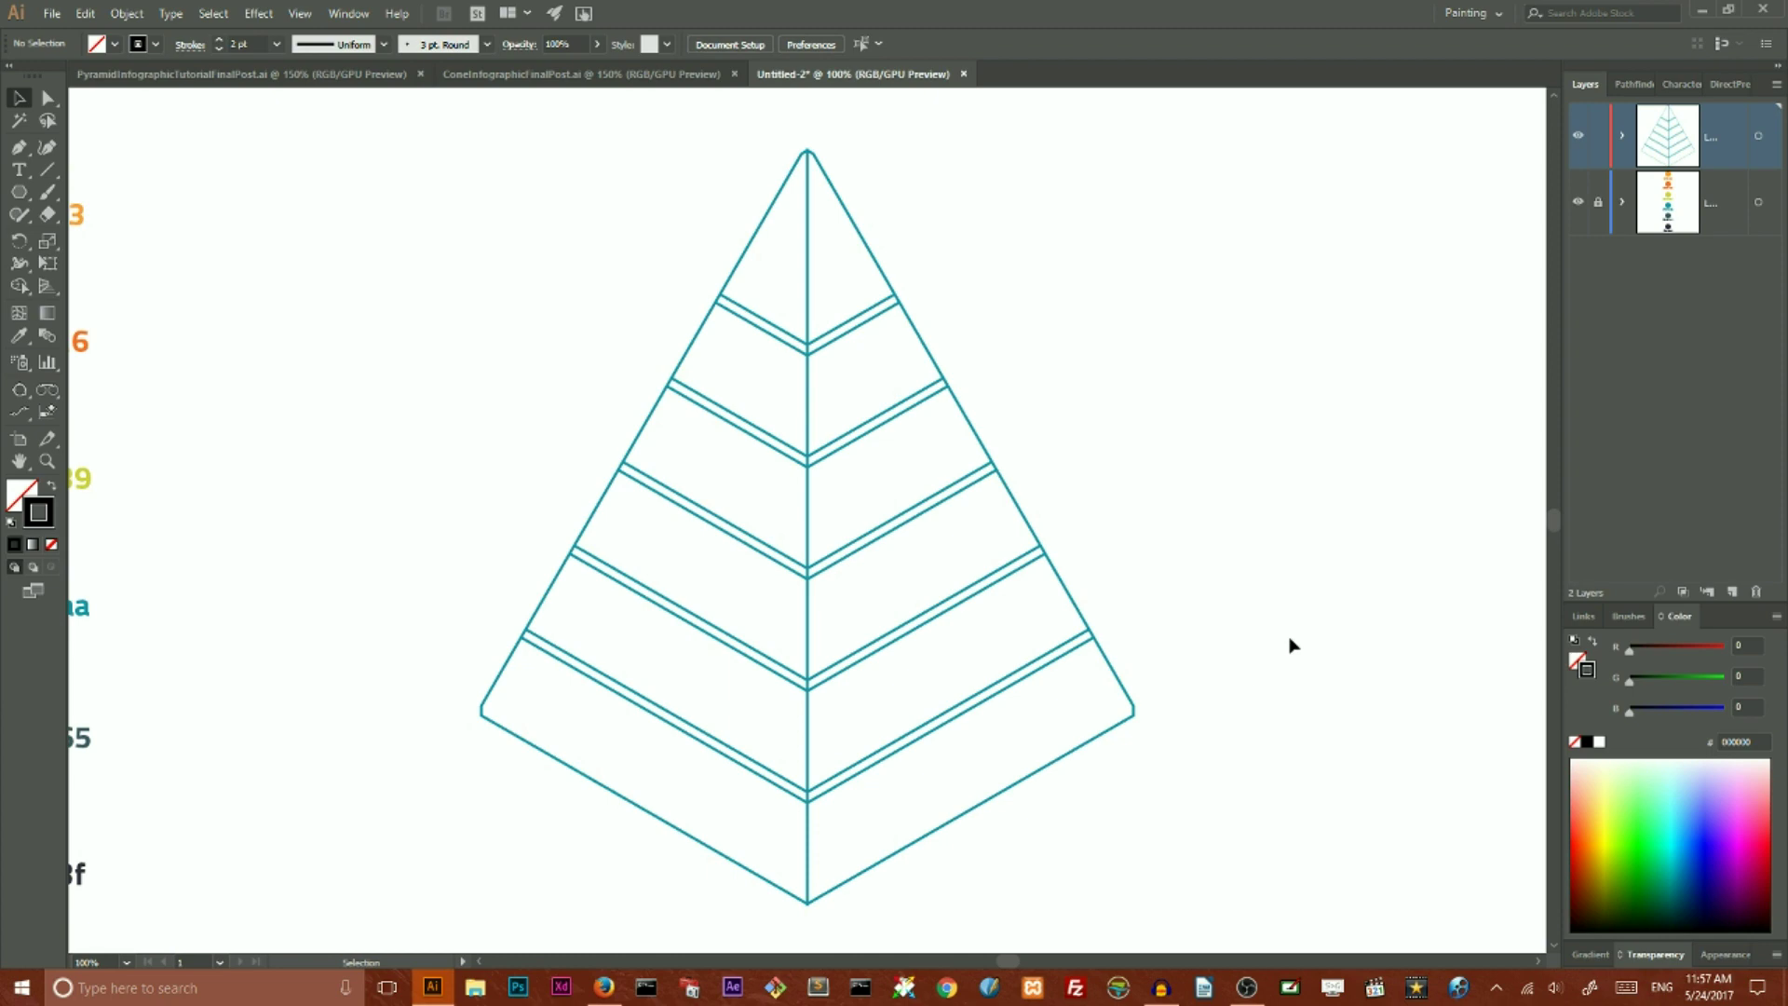
click(807, 149)
click(1146, 165)
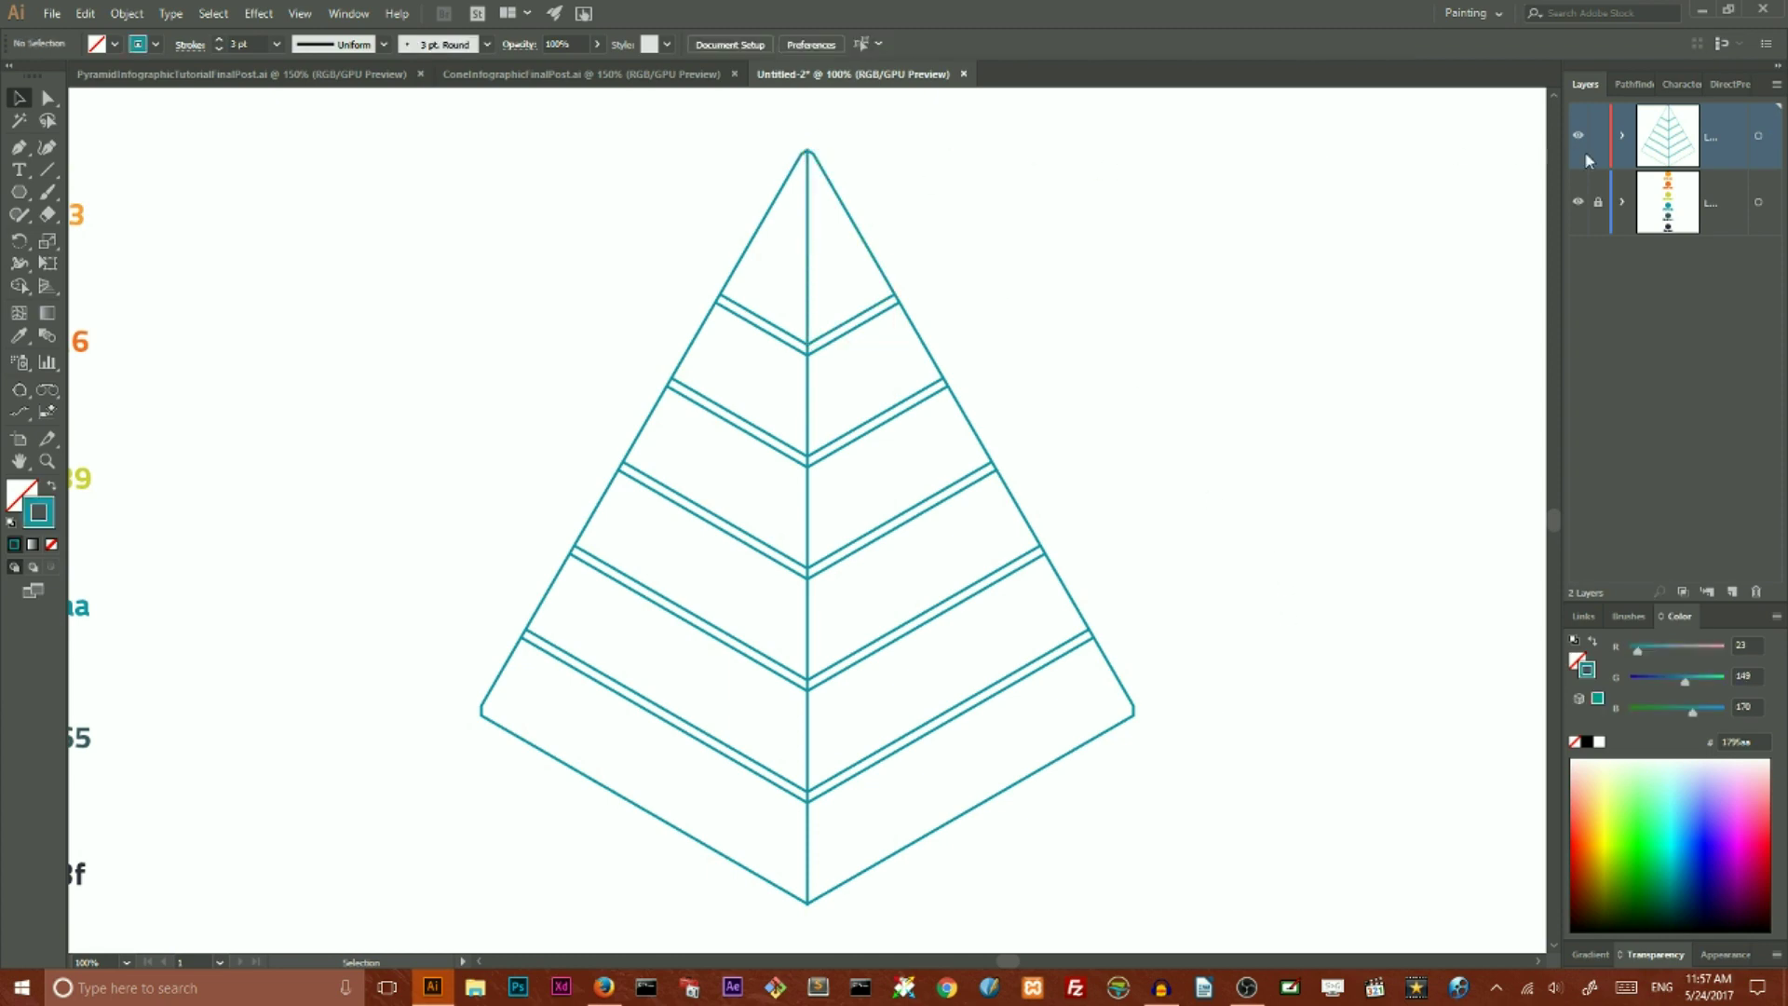
click(1624, 136)
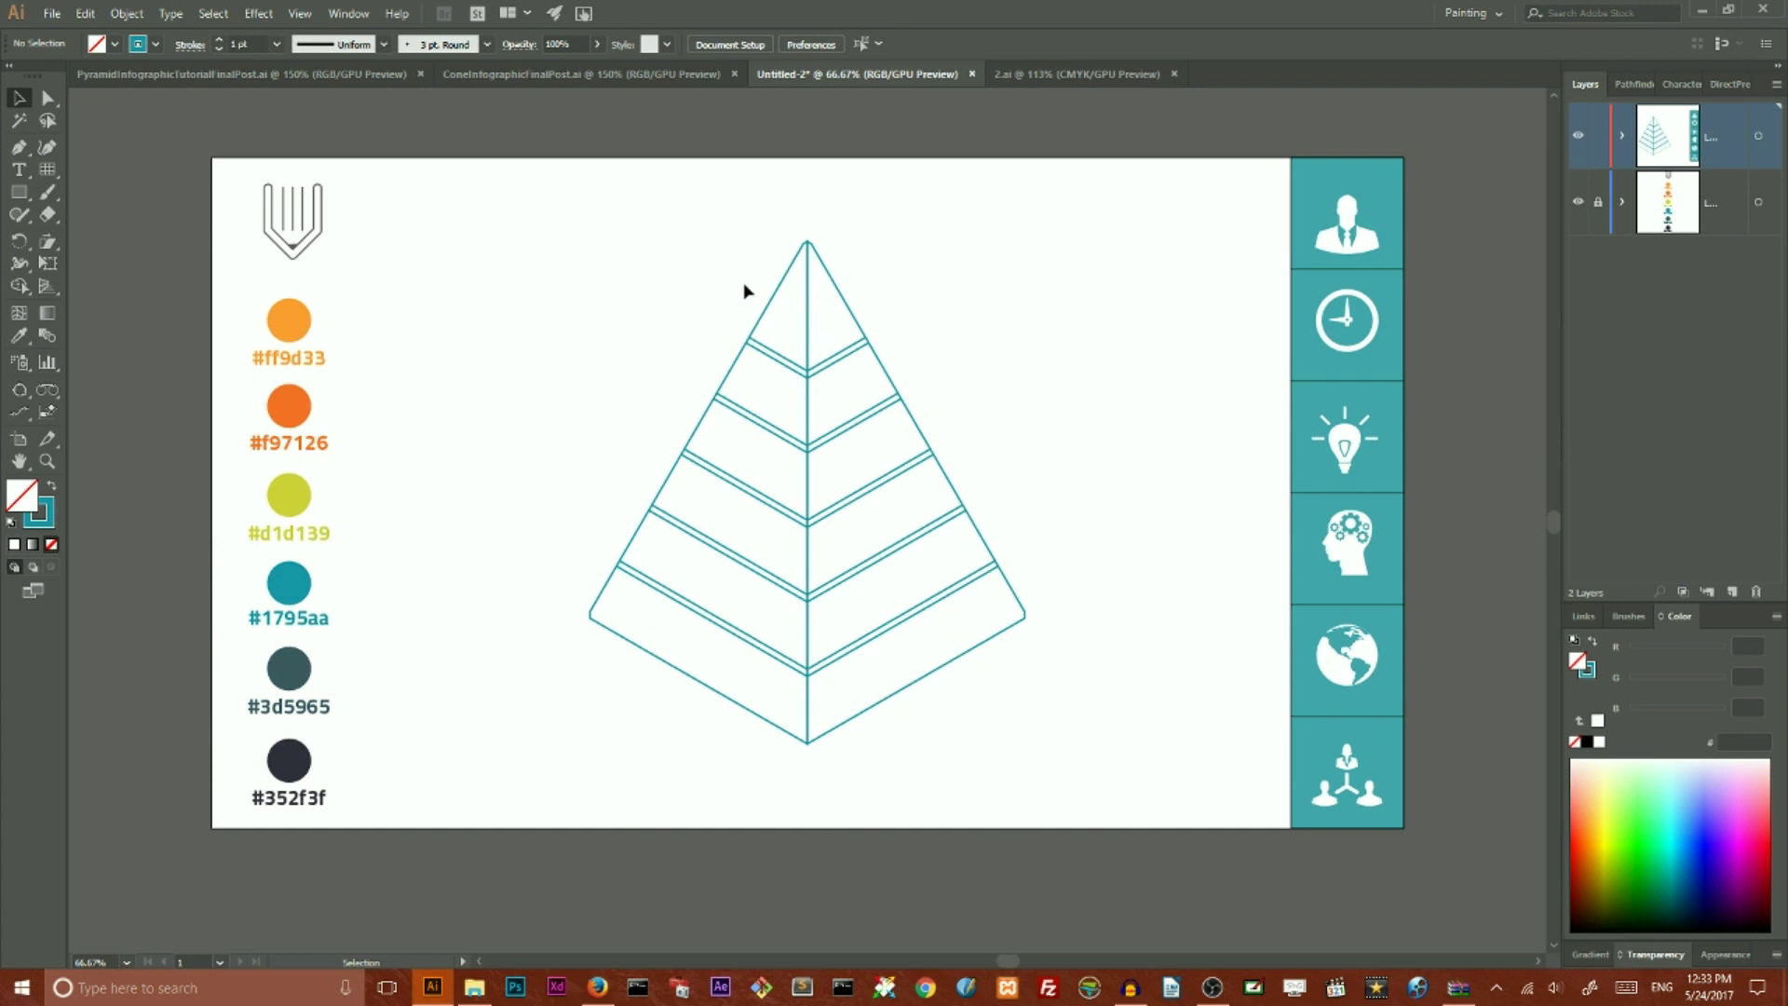
- Select the apex triangle and both halves of every lower pyramid band
click(777, 300)
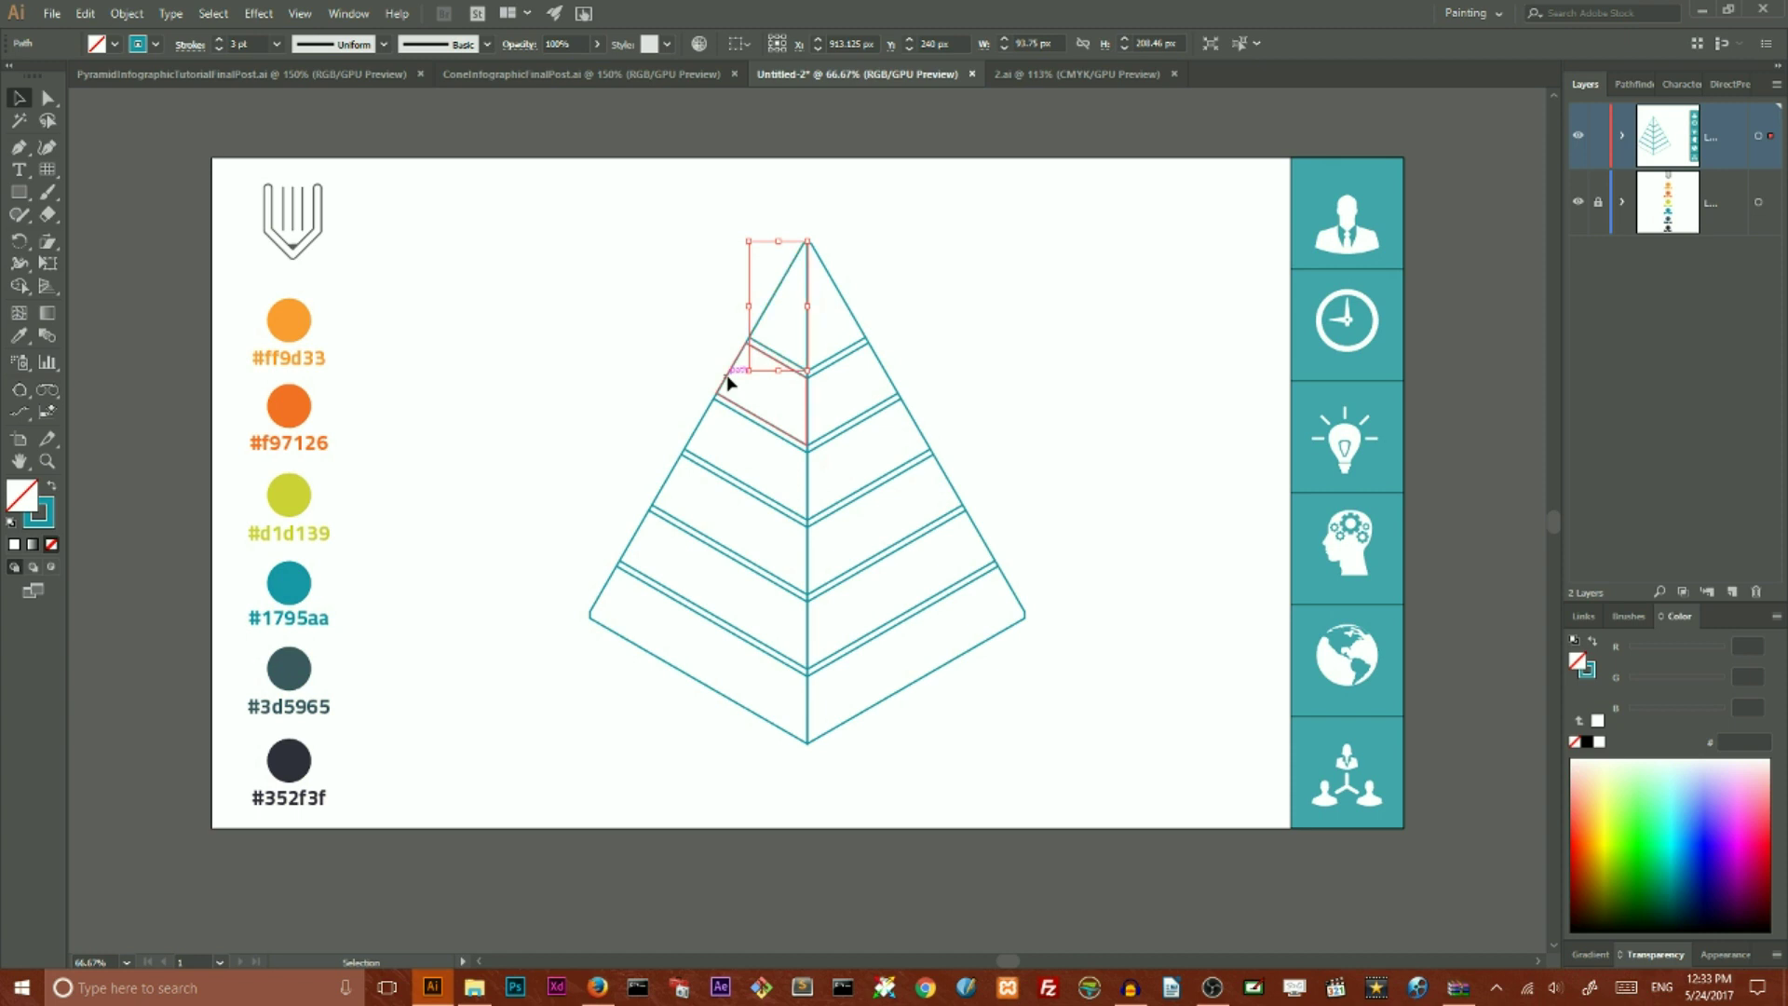
click(743, 414)
click(742, 419)
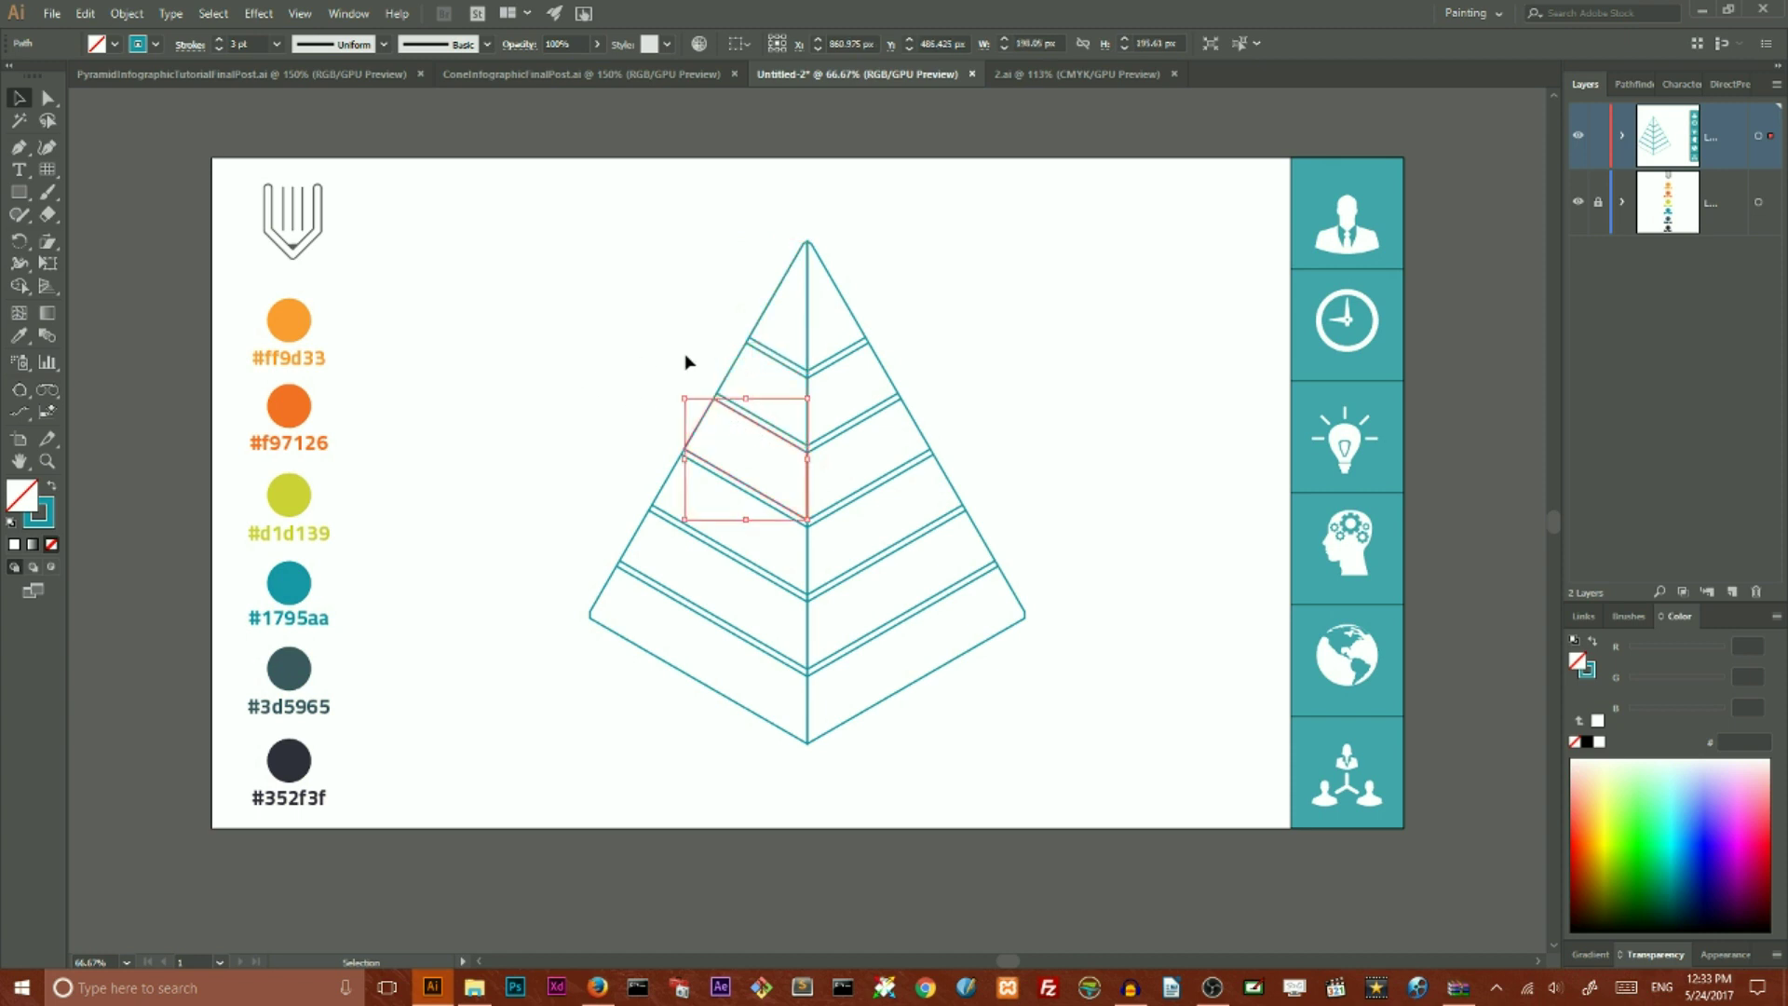
click(504, 313)
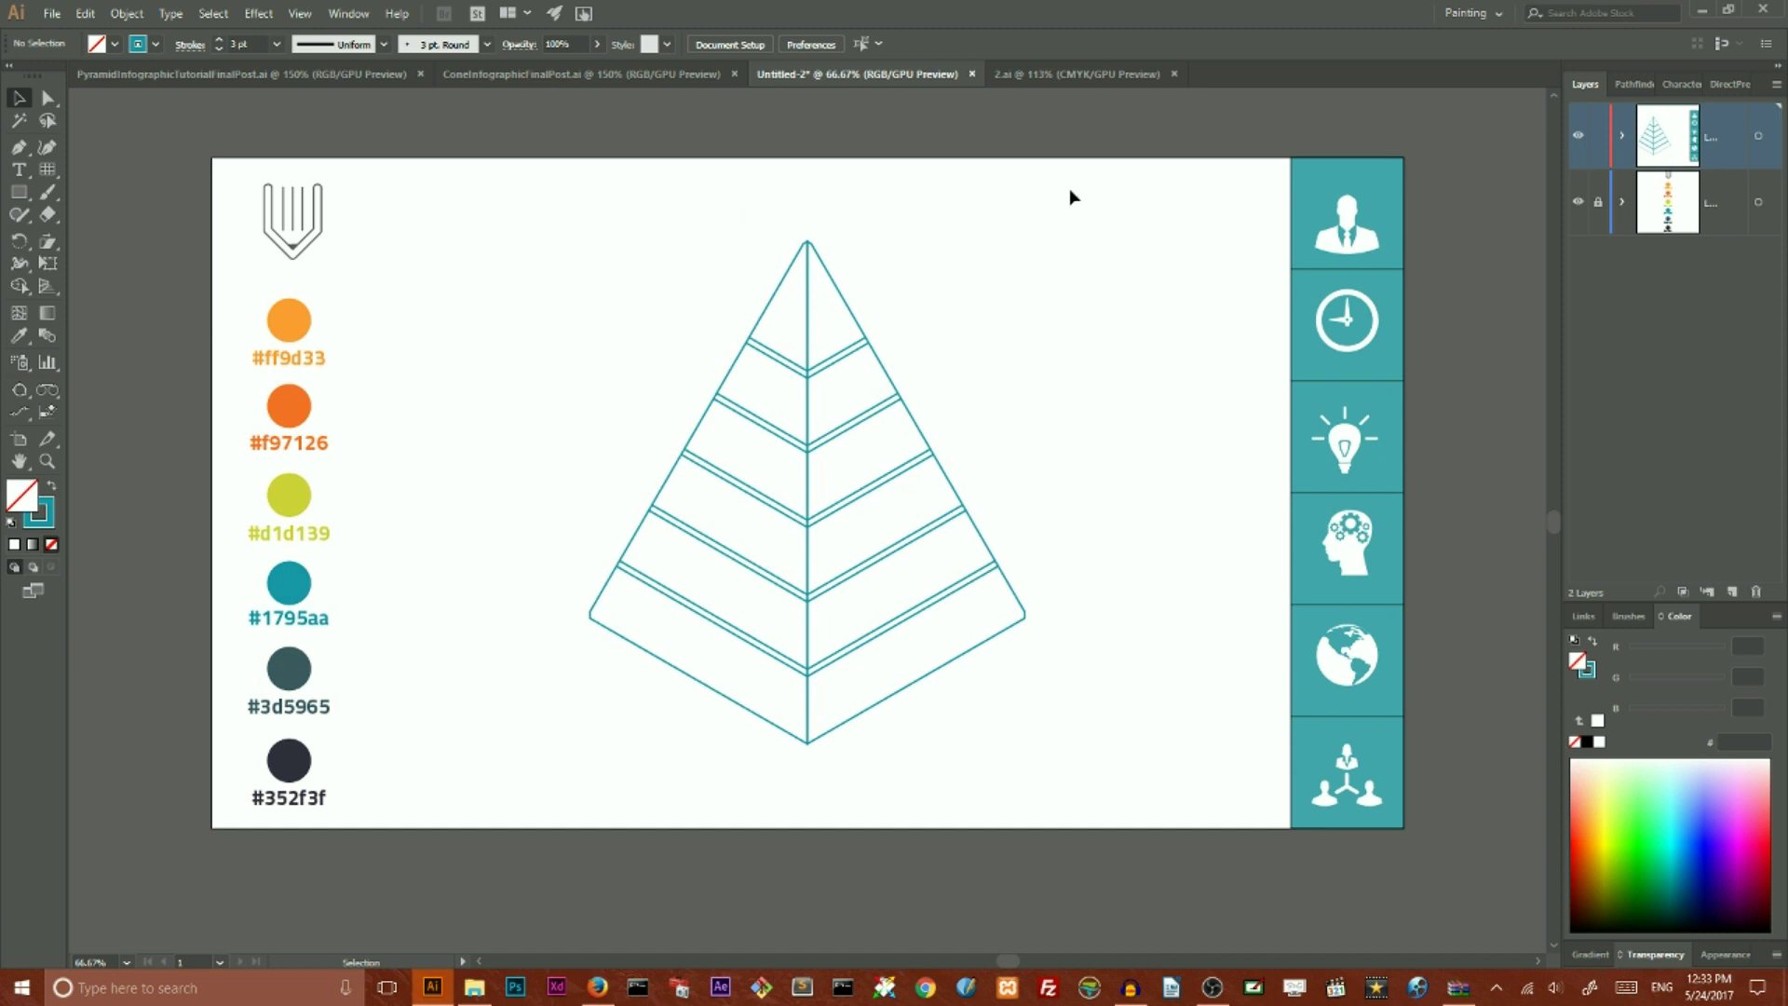
click(775, 300)
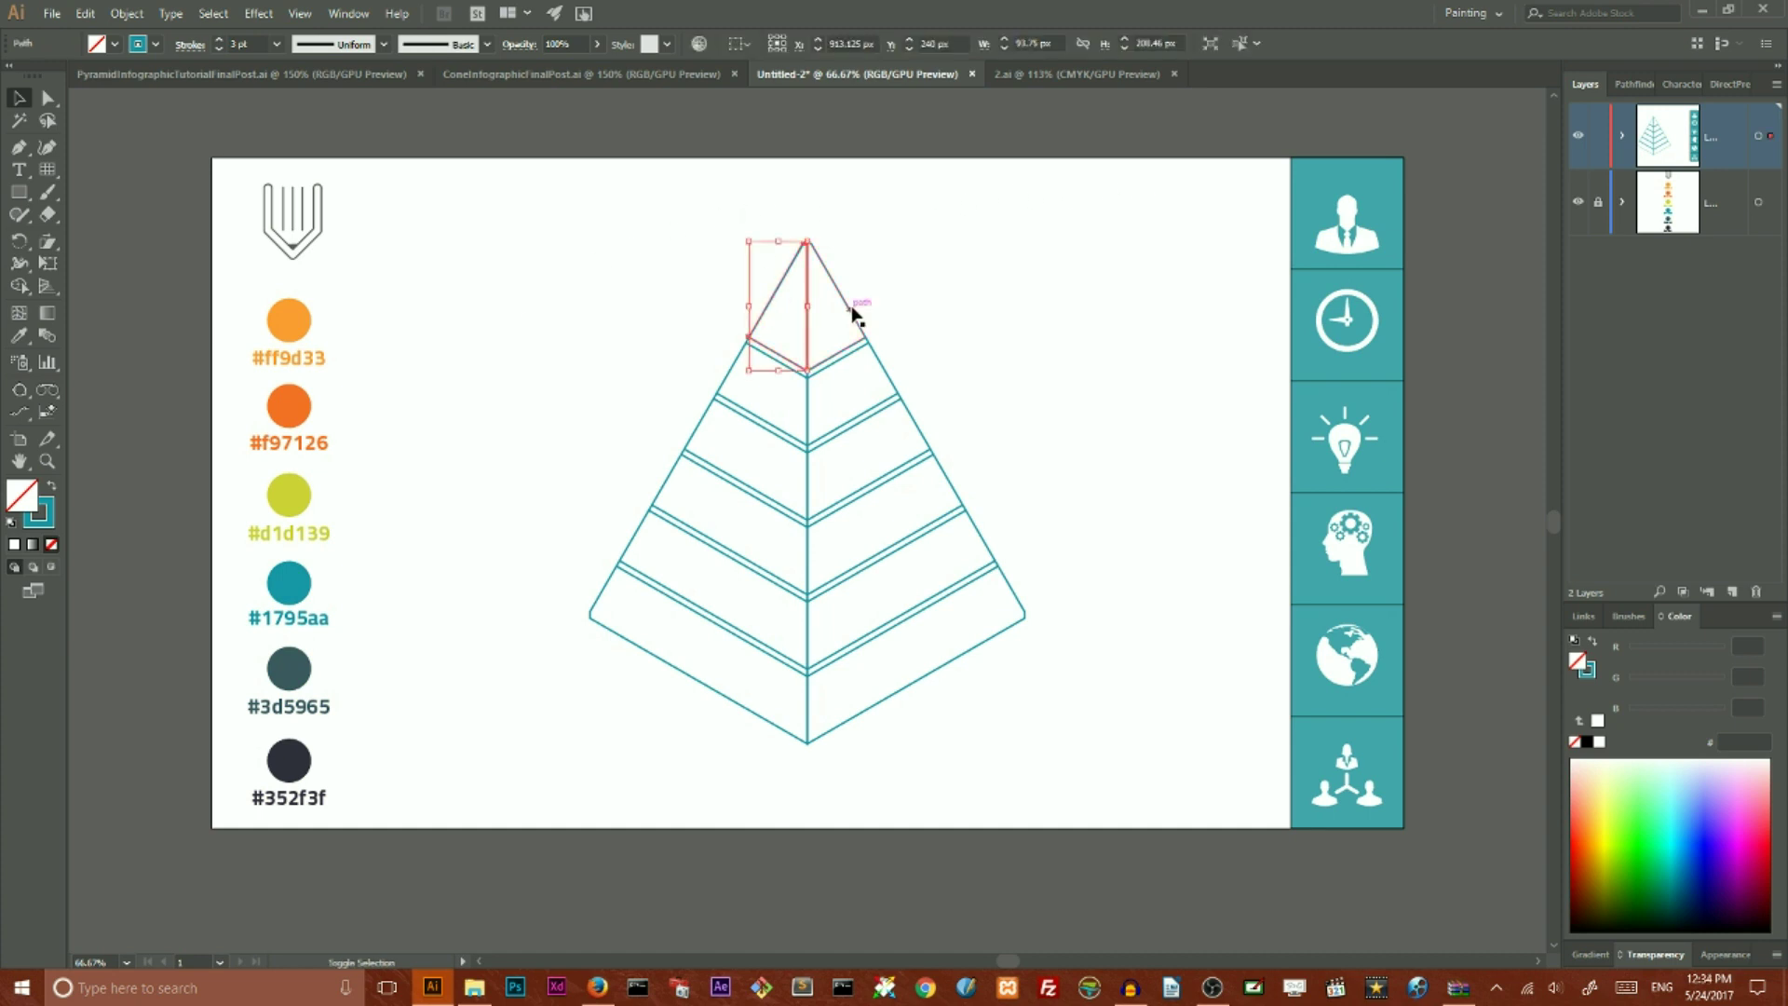
shift+click(883, 366)
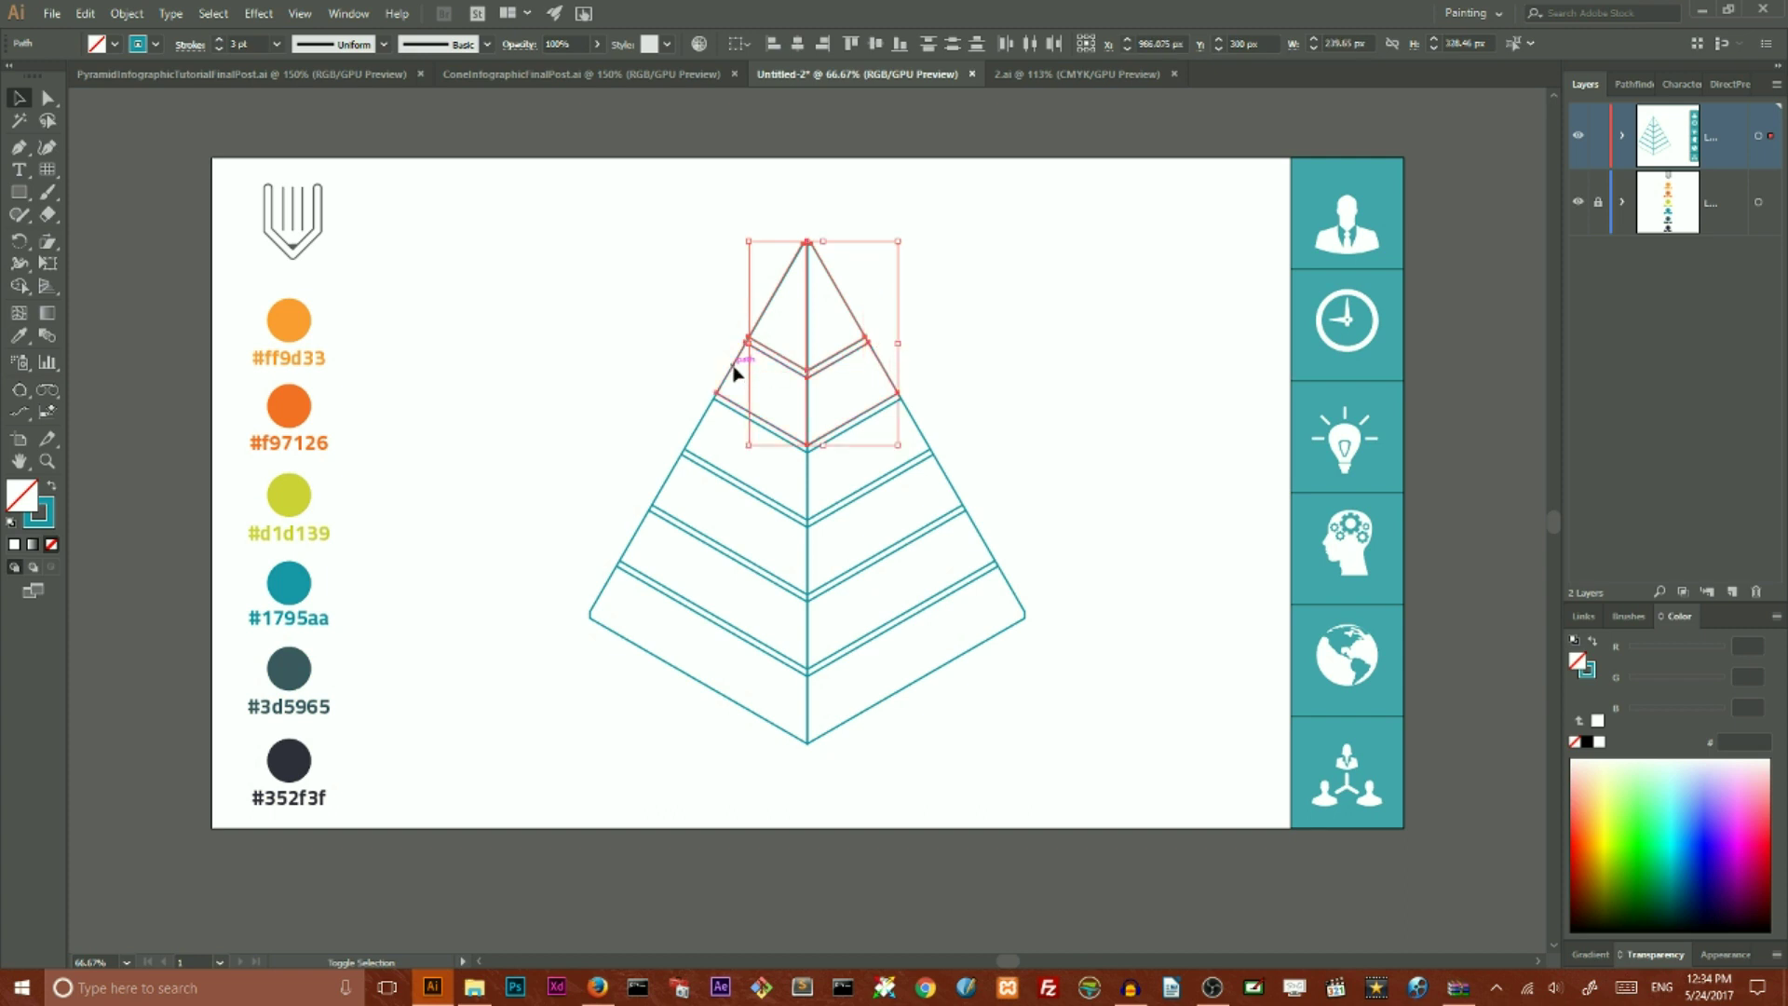
shift+click(700, 445)
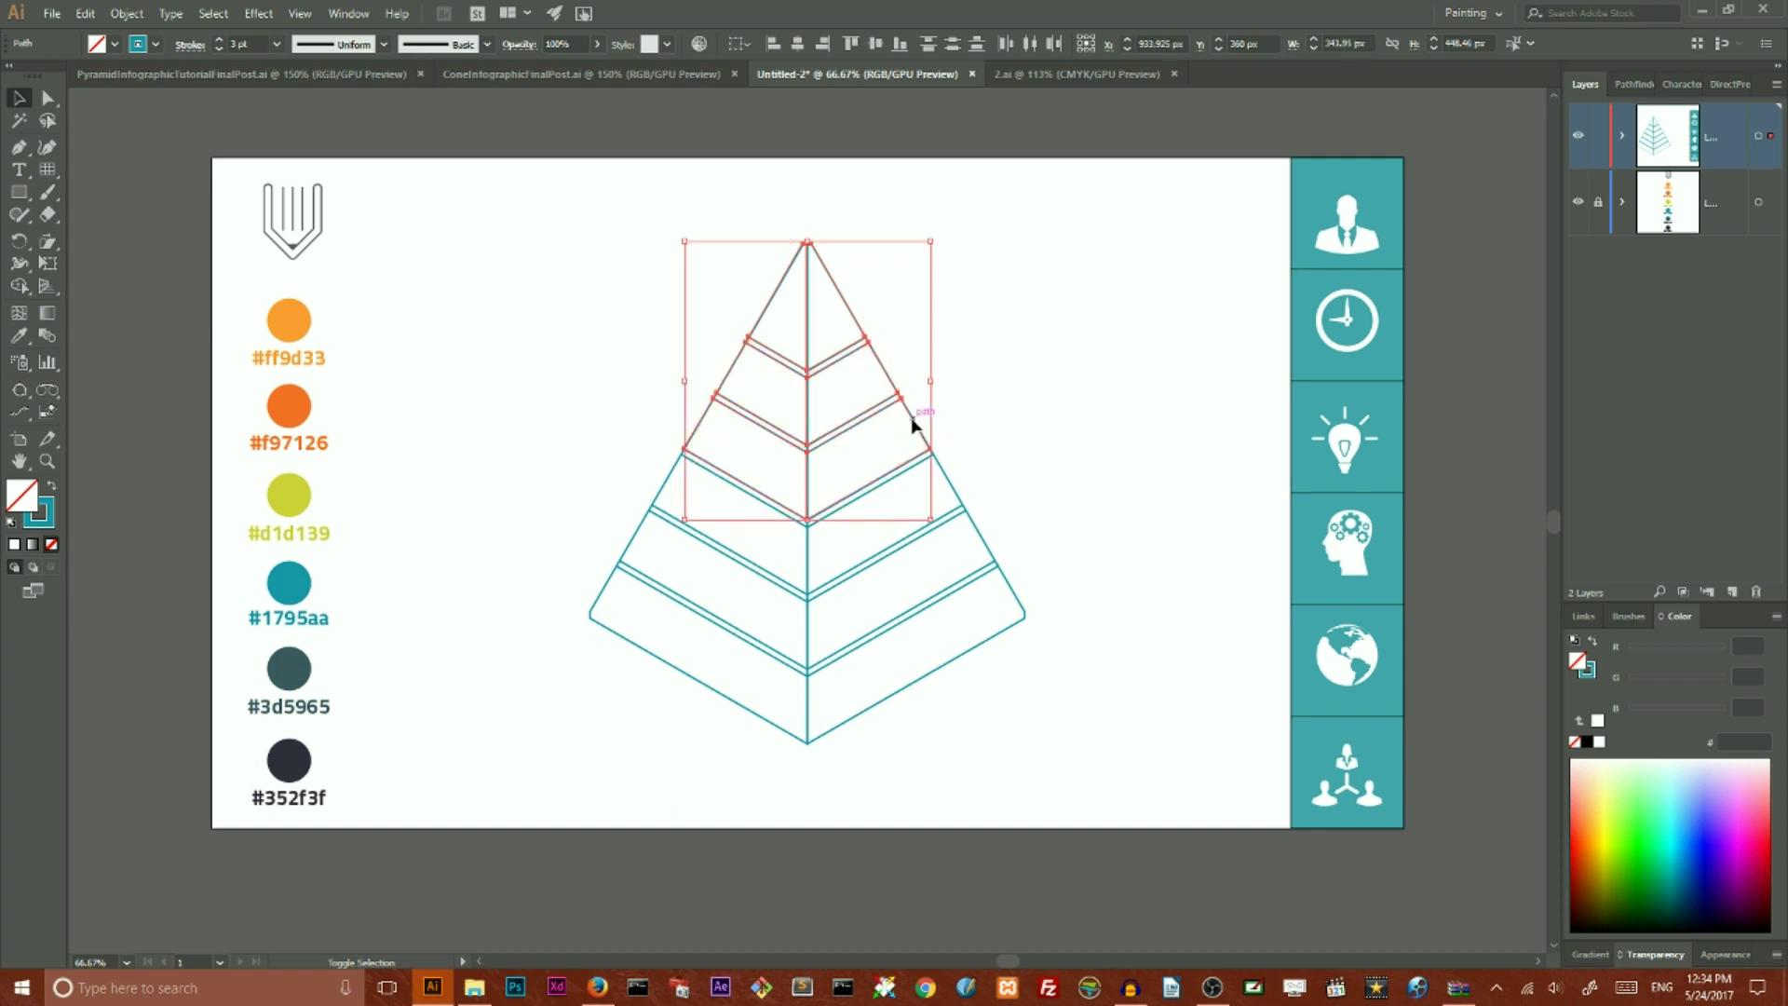
shift+click(957, 490)
shift+click(666, 485)
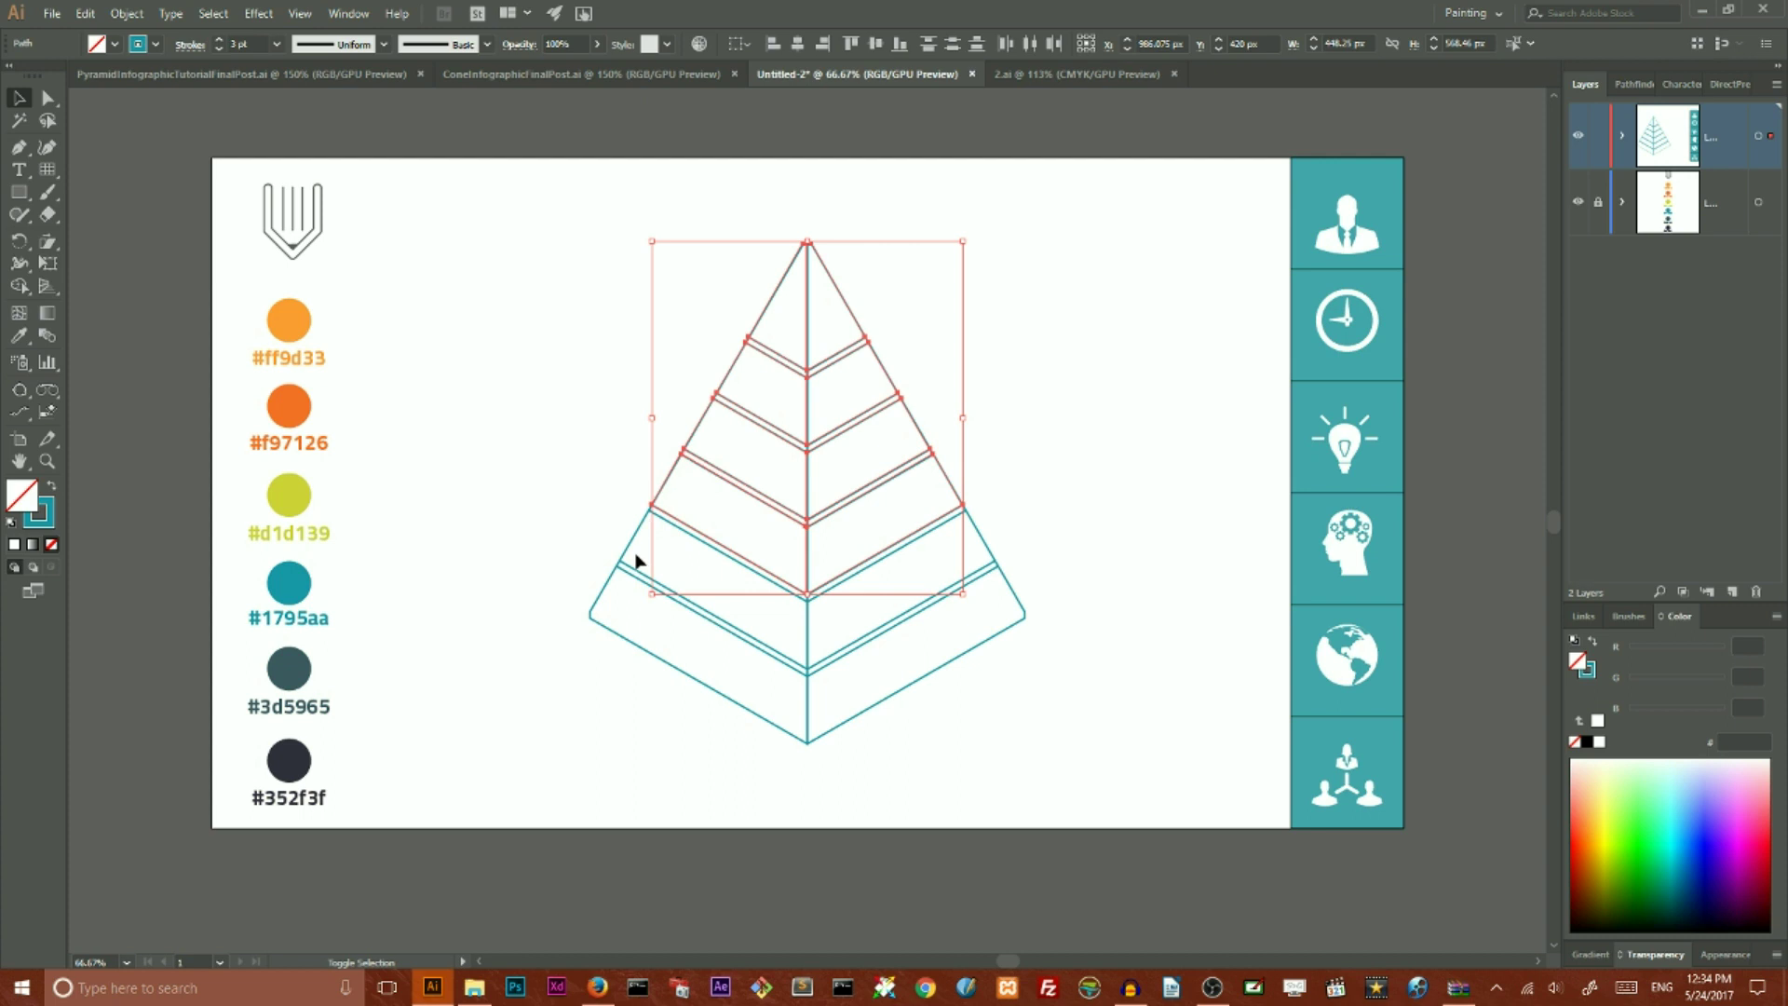
shift+click(634, 555)
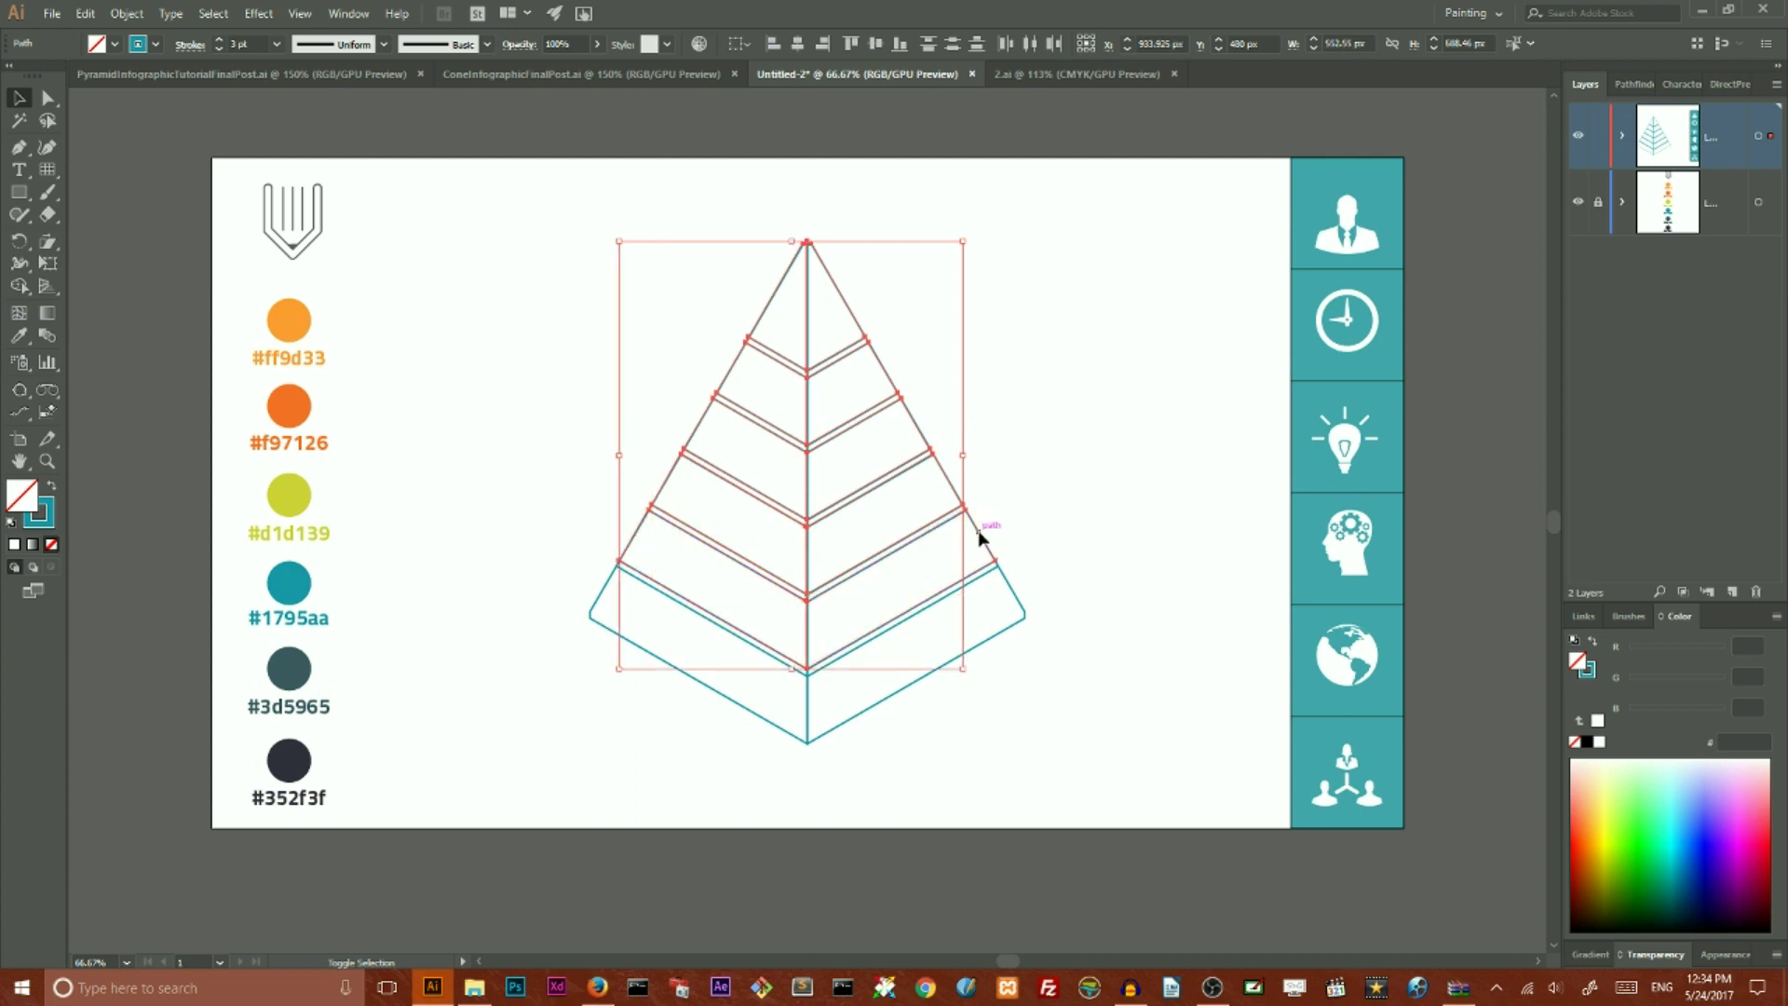
shift+click(982, 541)
shift+click(599, 597)
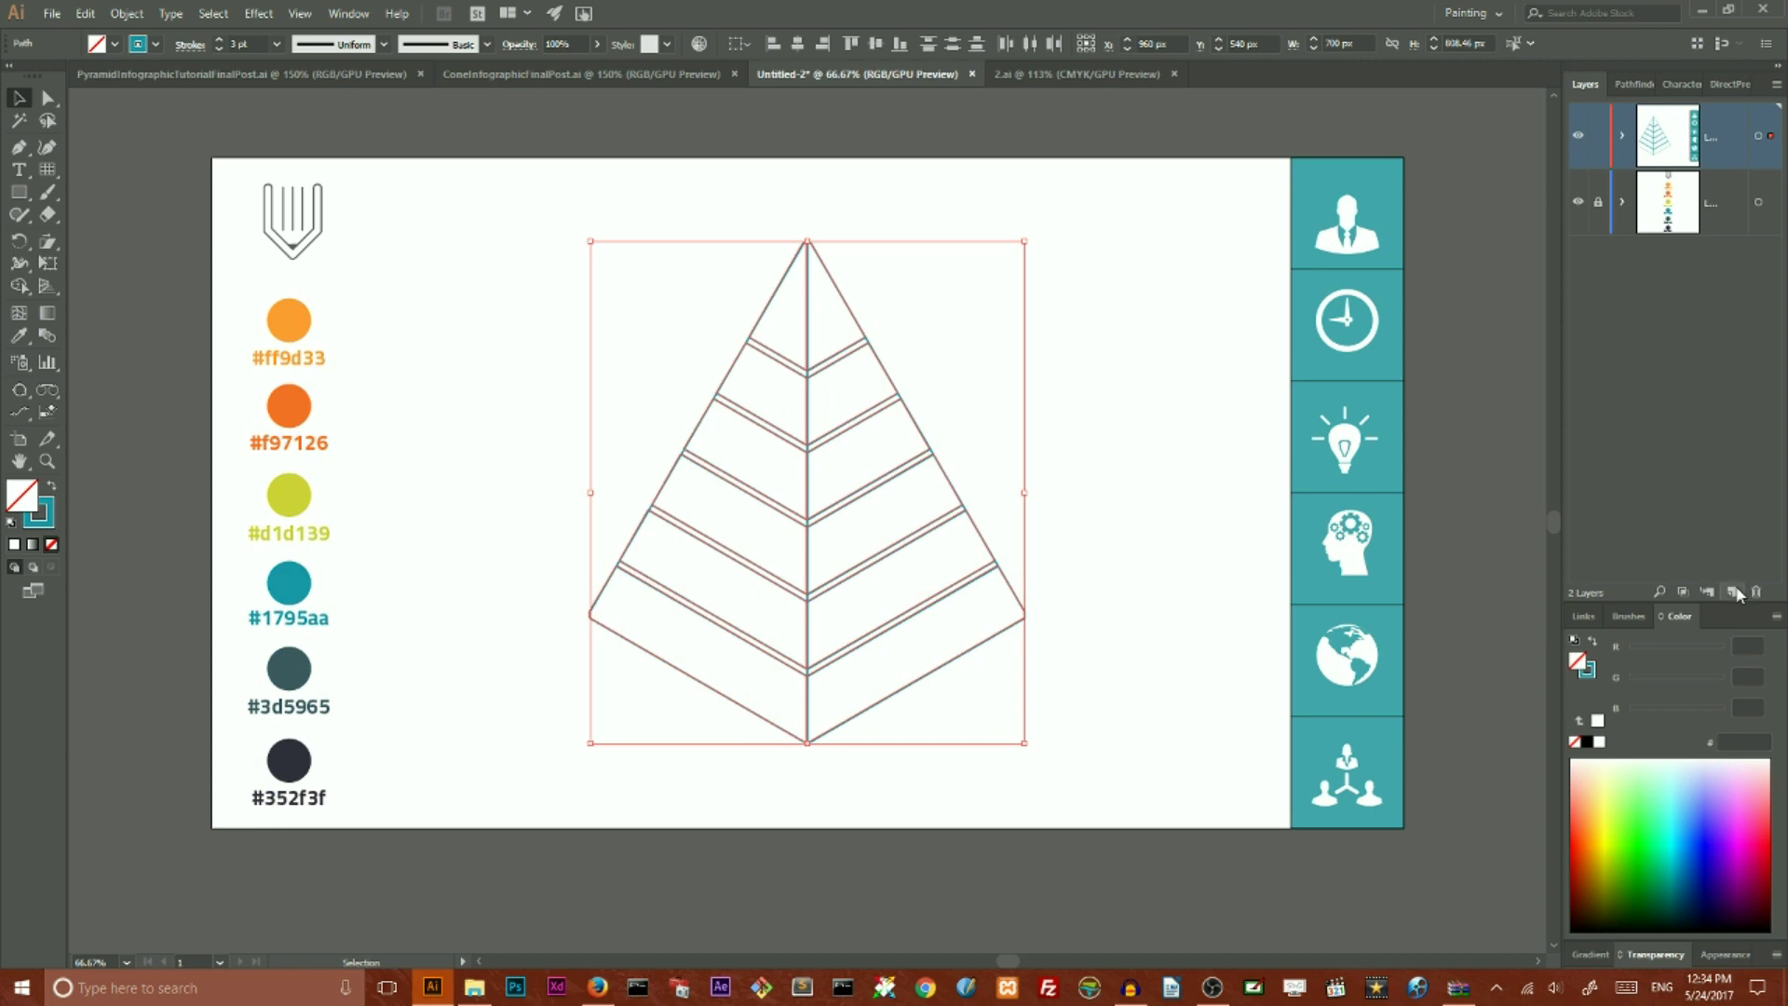
- Create a new layer and move the selected pyramid shapes onto it
key(super+plus)
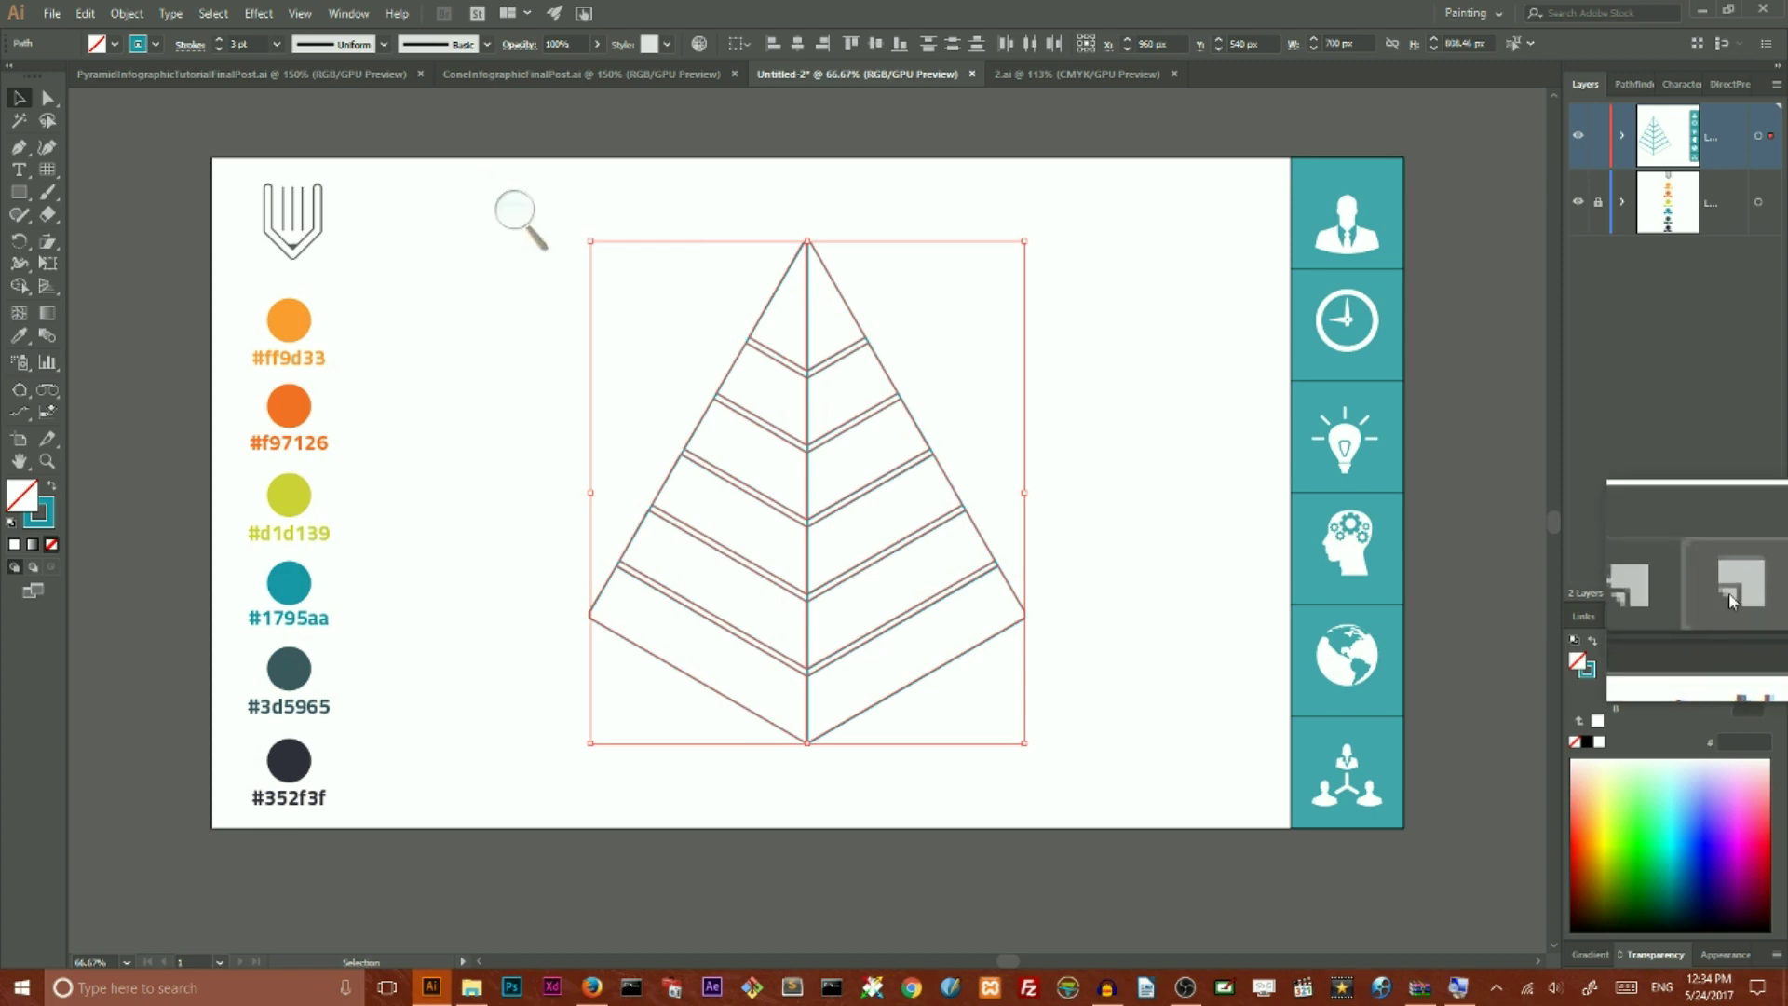
key(super+Escape)
click(1729, 592)
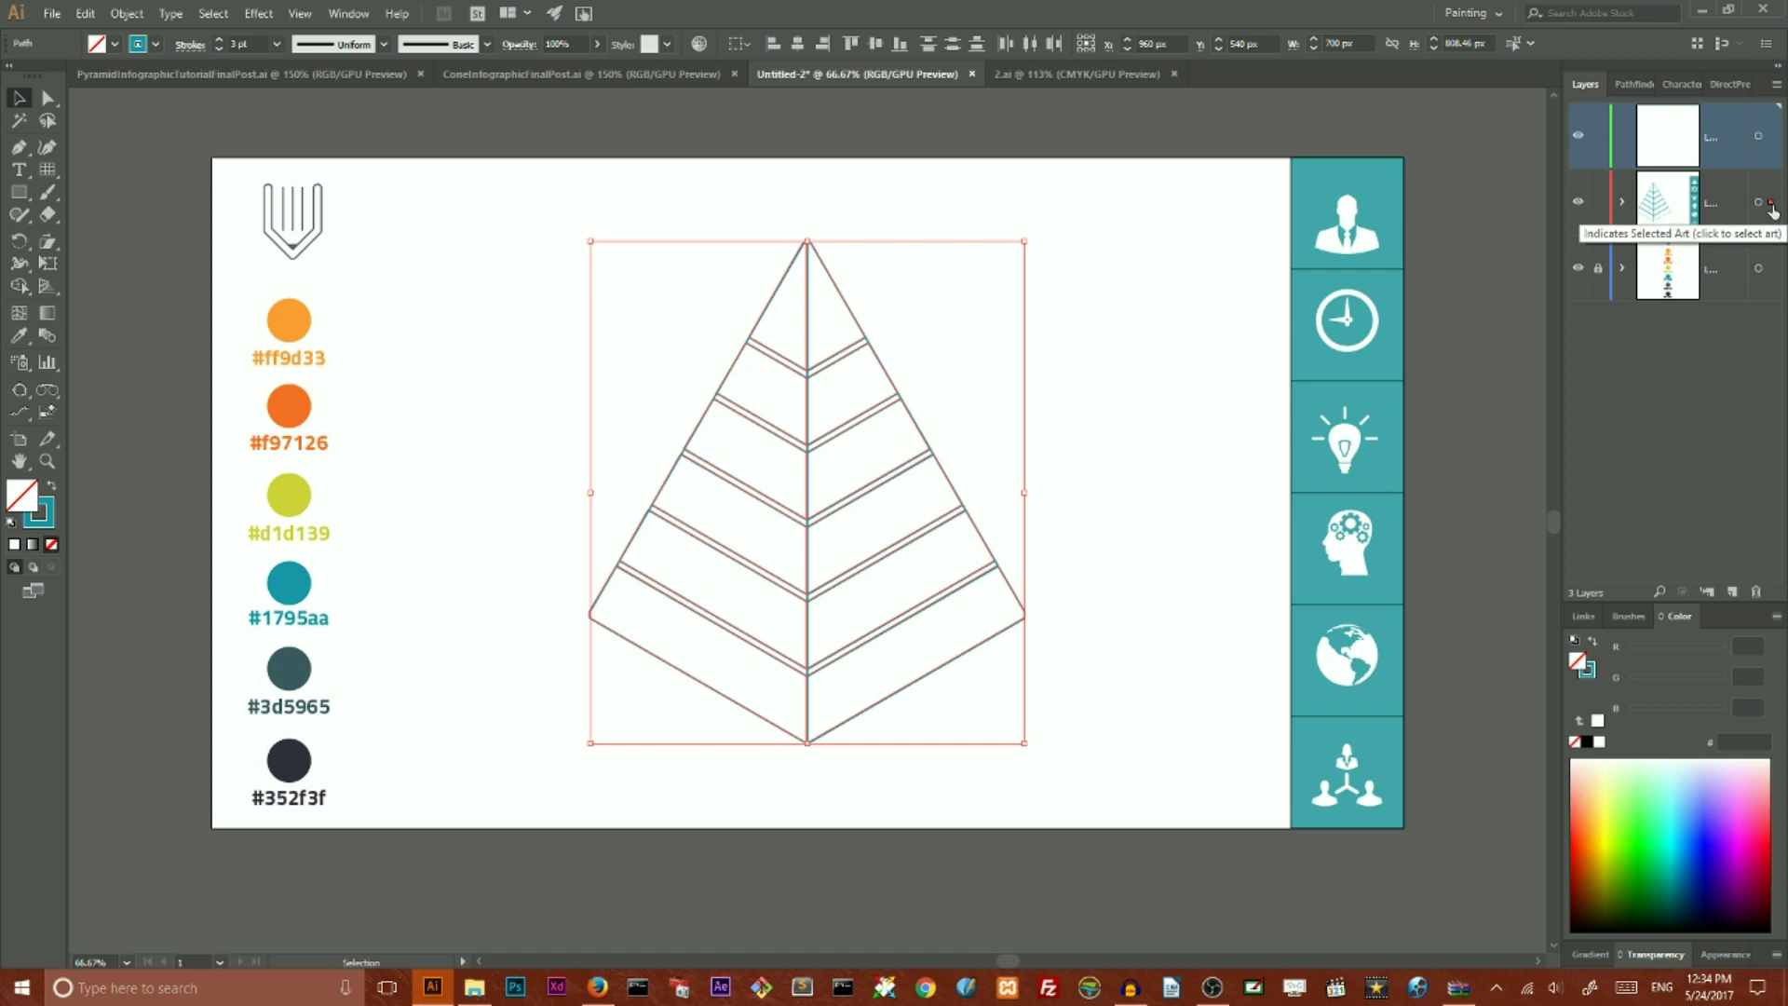
key(super+plus)
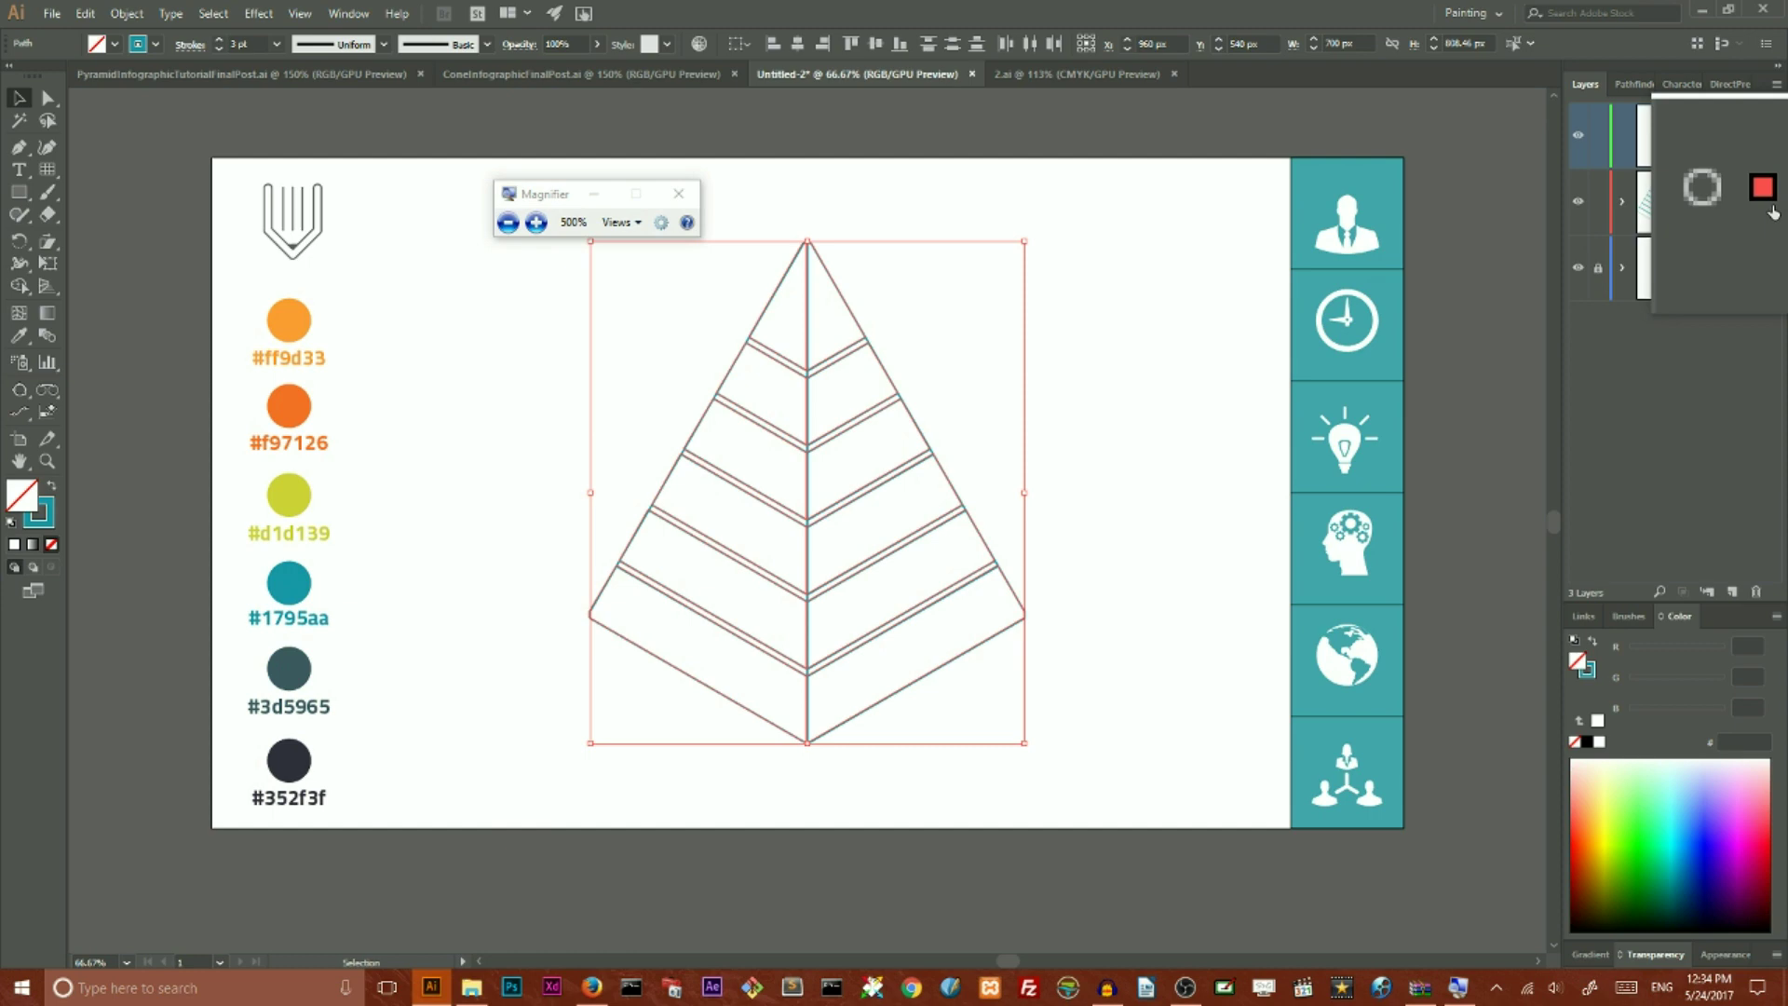
key(super+Escape)
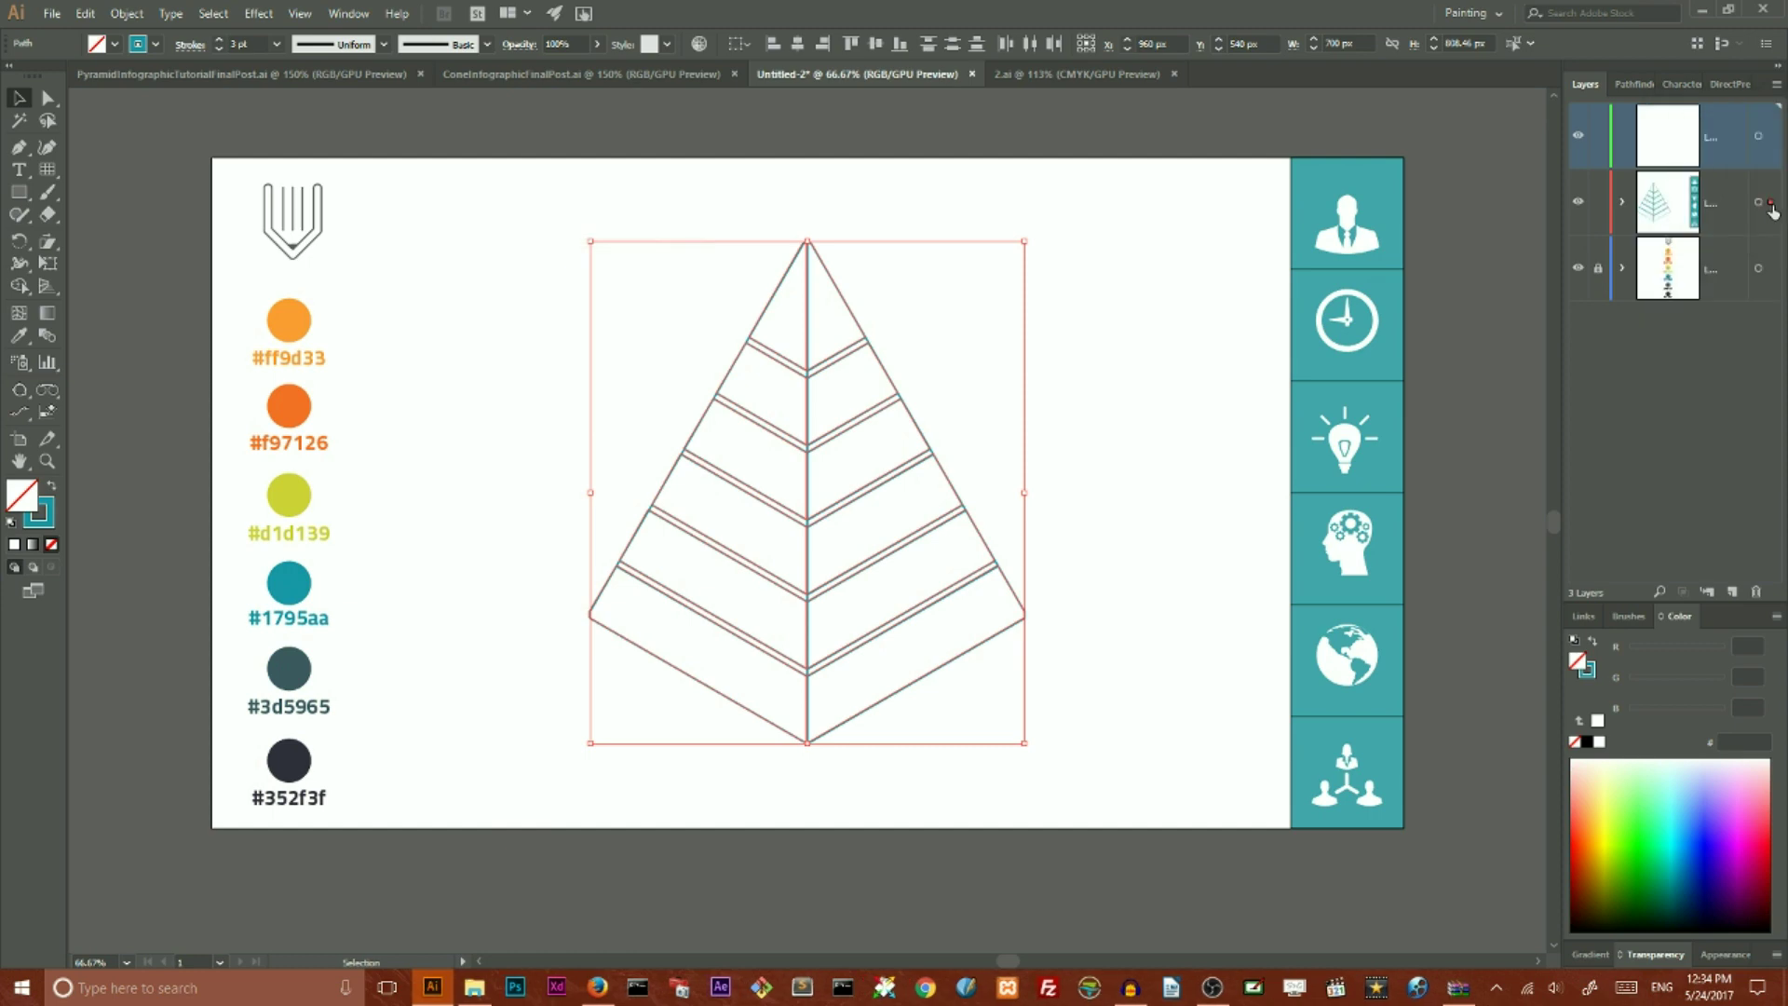
drag(1775, 179, 1771, 137)
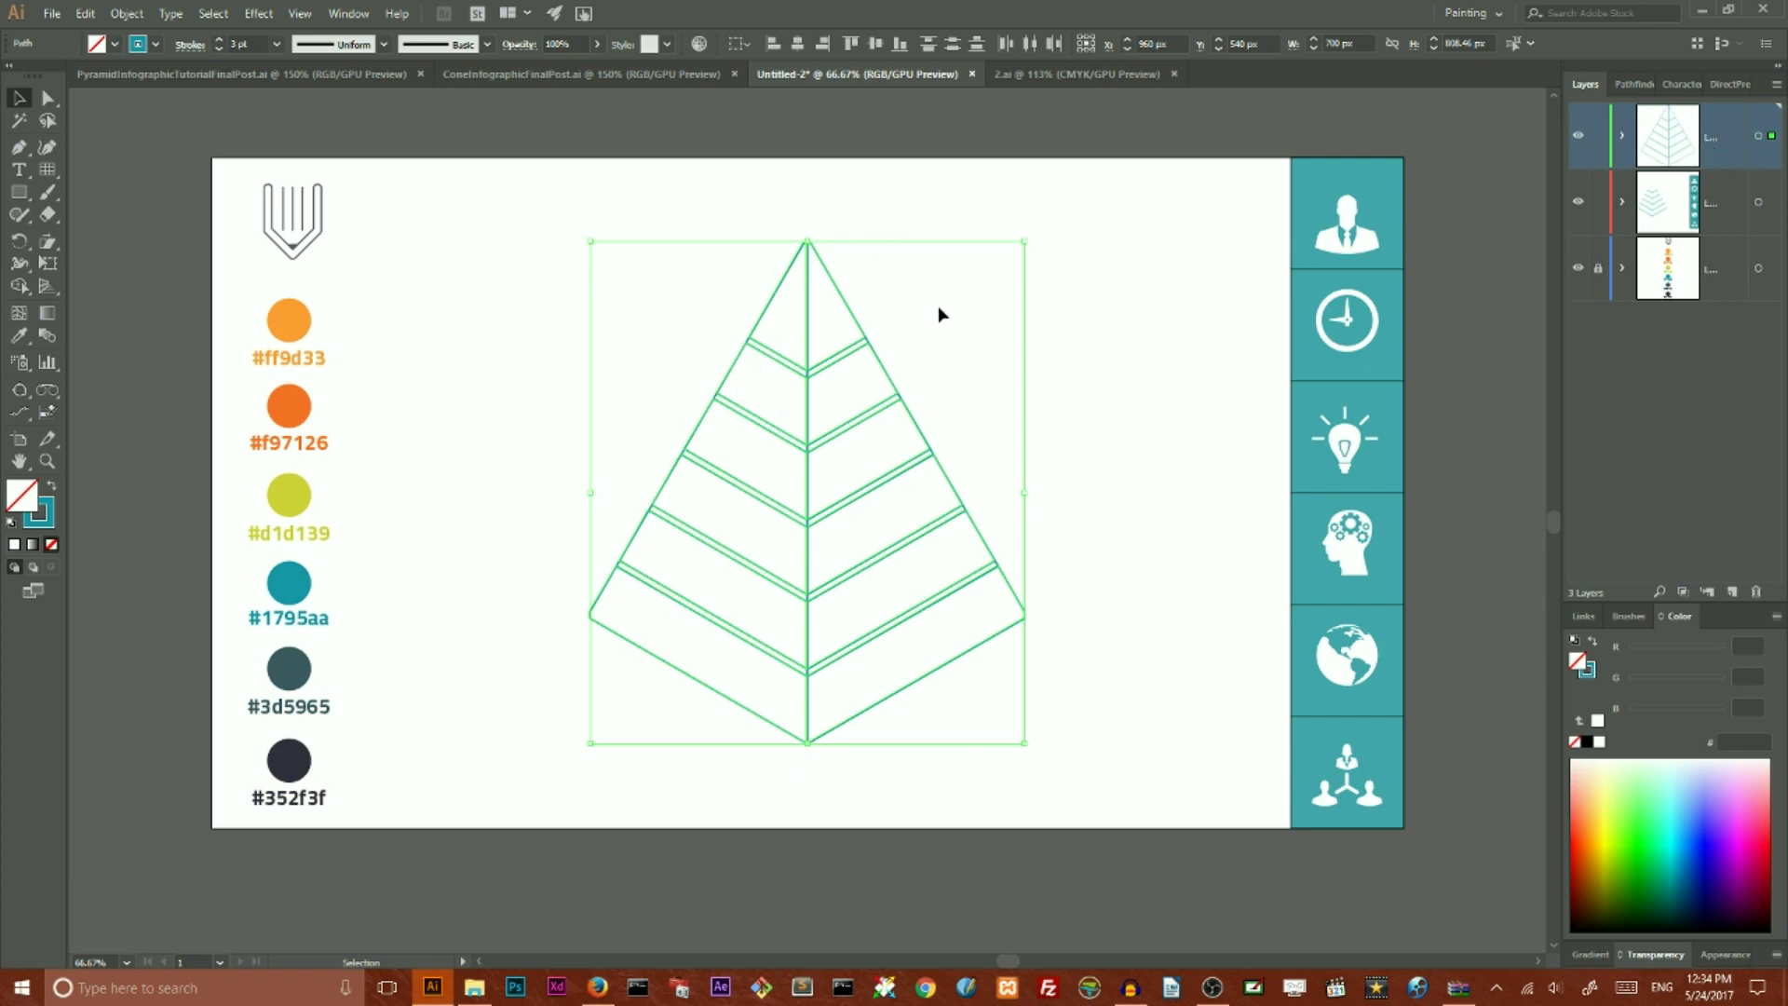
- Fill the apex triangle with #ff9d33 orange using the Eyedropper
click(958, 197)
drag(706, 232, 928, 312)
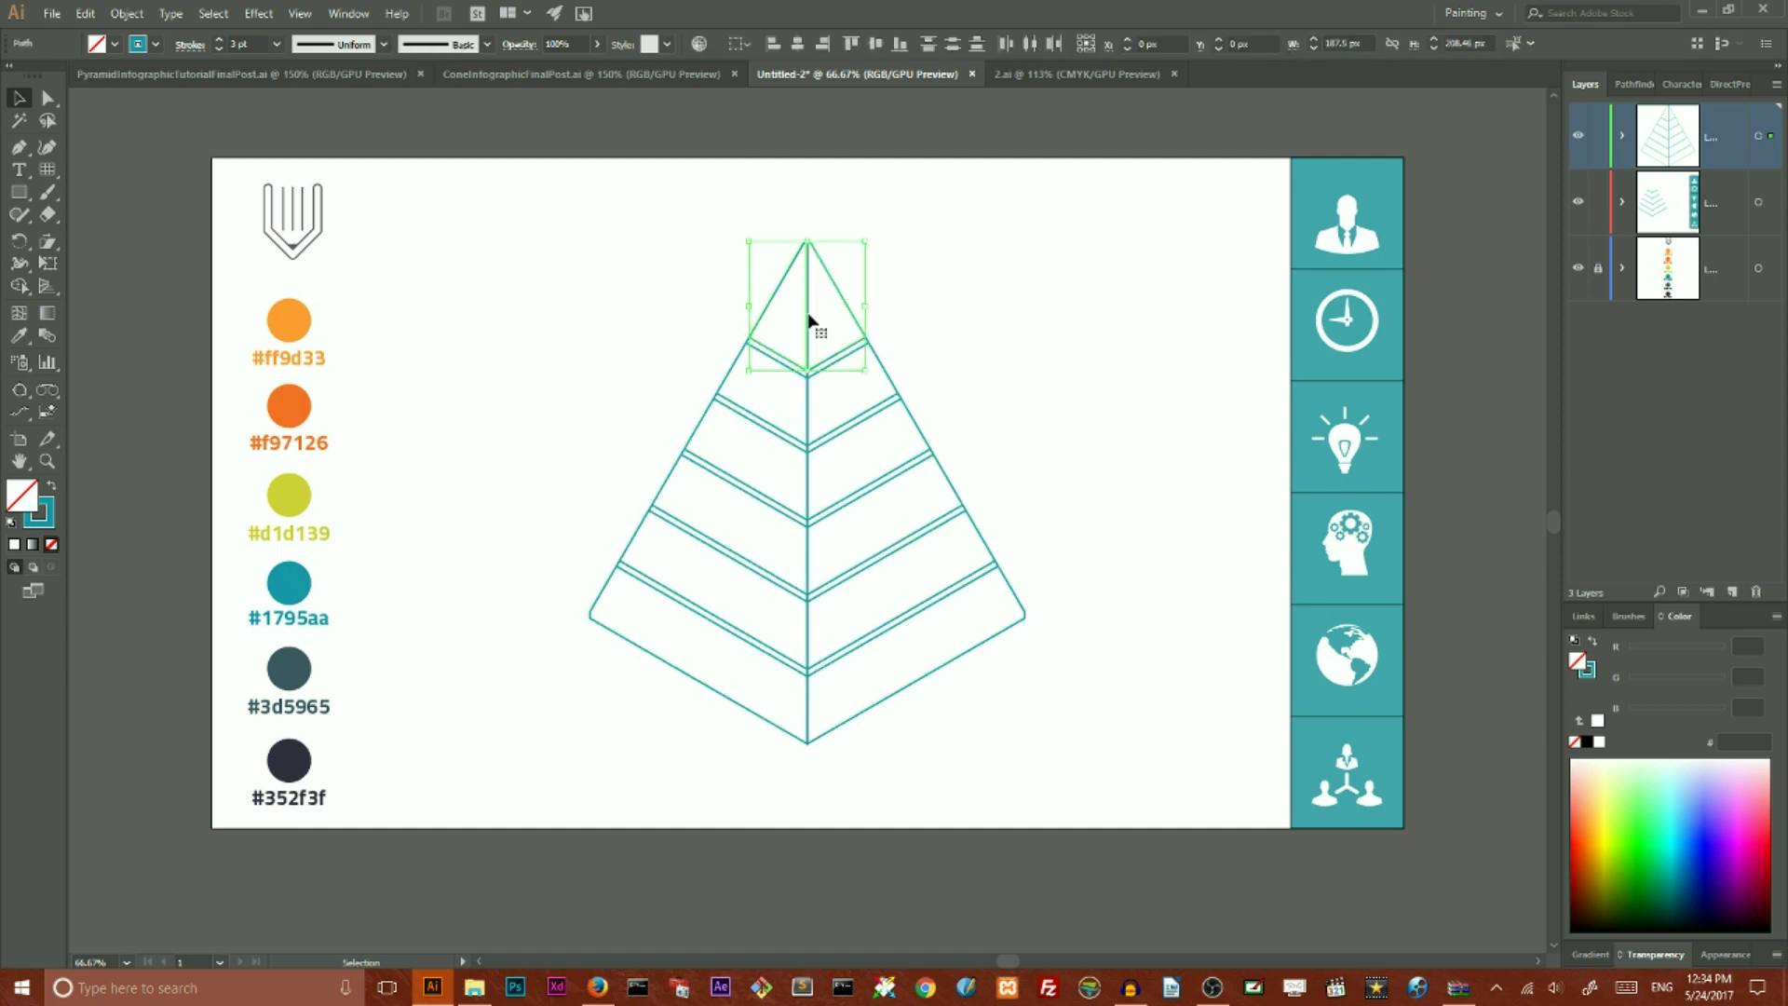
click(18, 335)
click(296, 324)
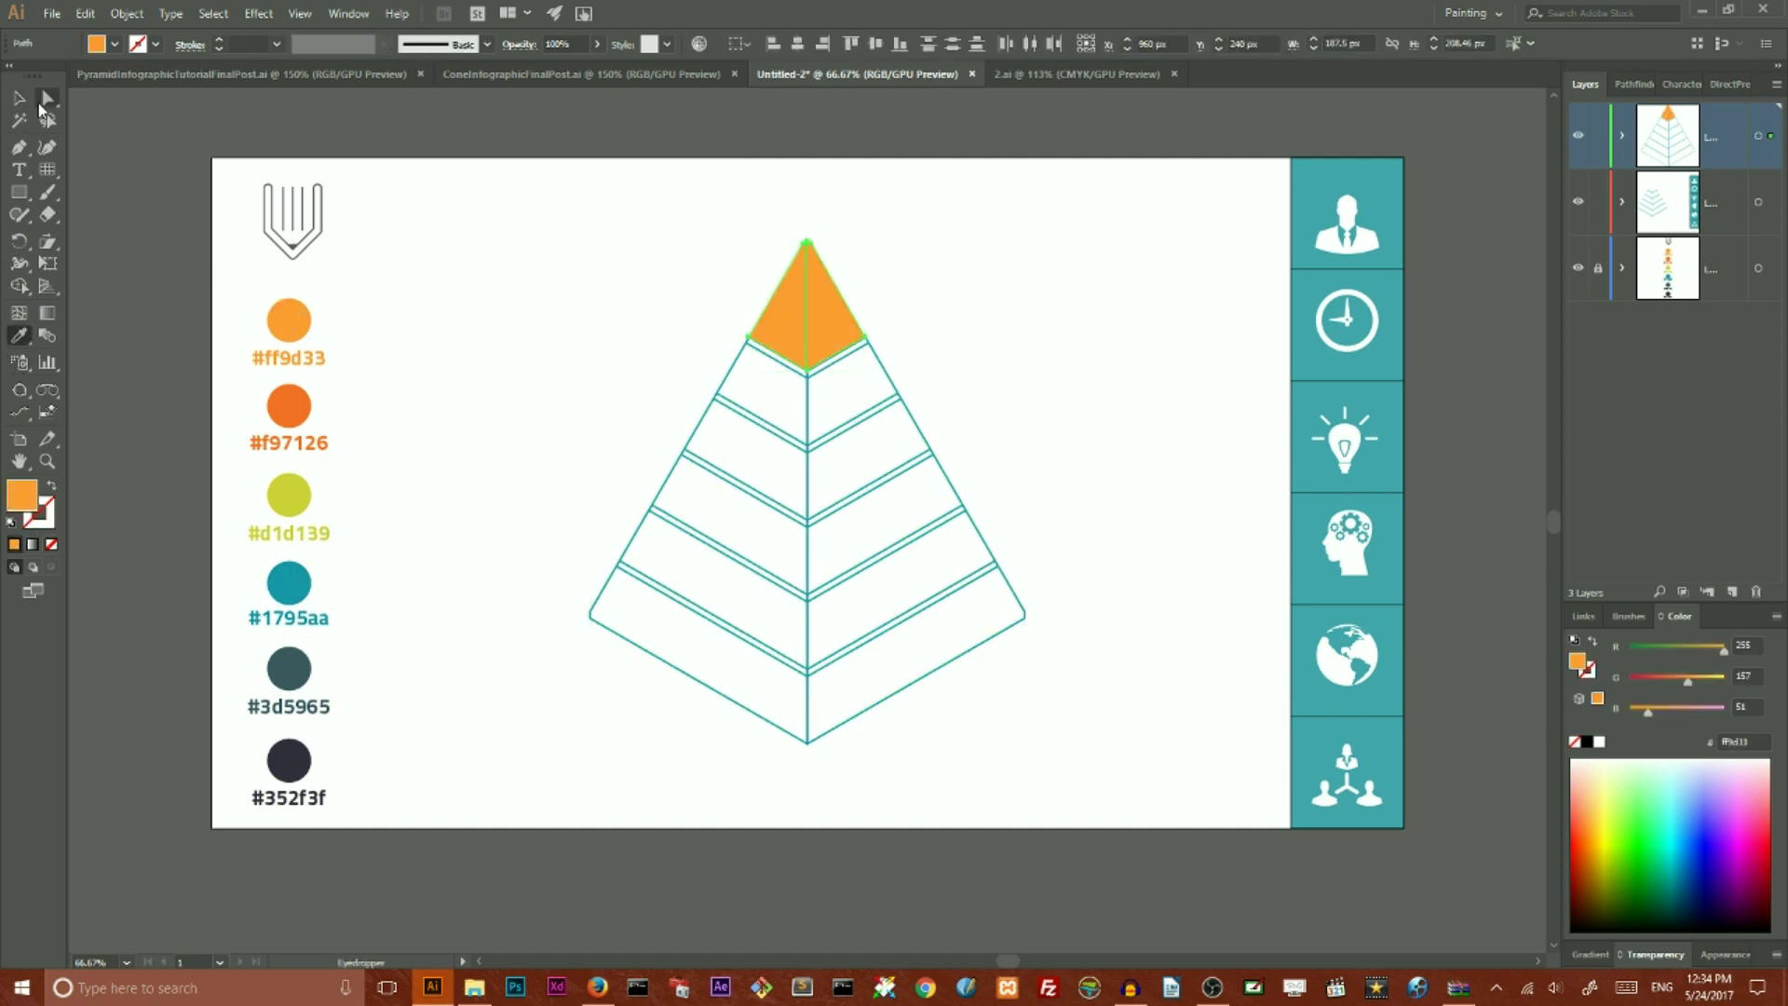
- Fill both halves of the second tier with #f97126 orange
click(19, 97)
click(610, 369)
click(732, 375)
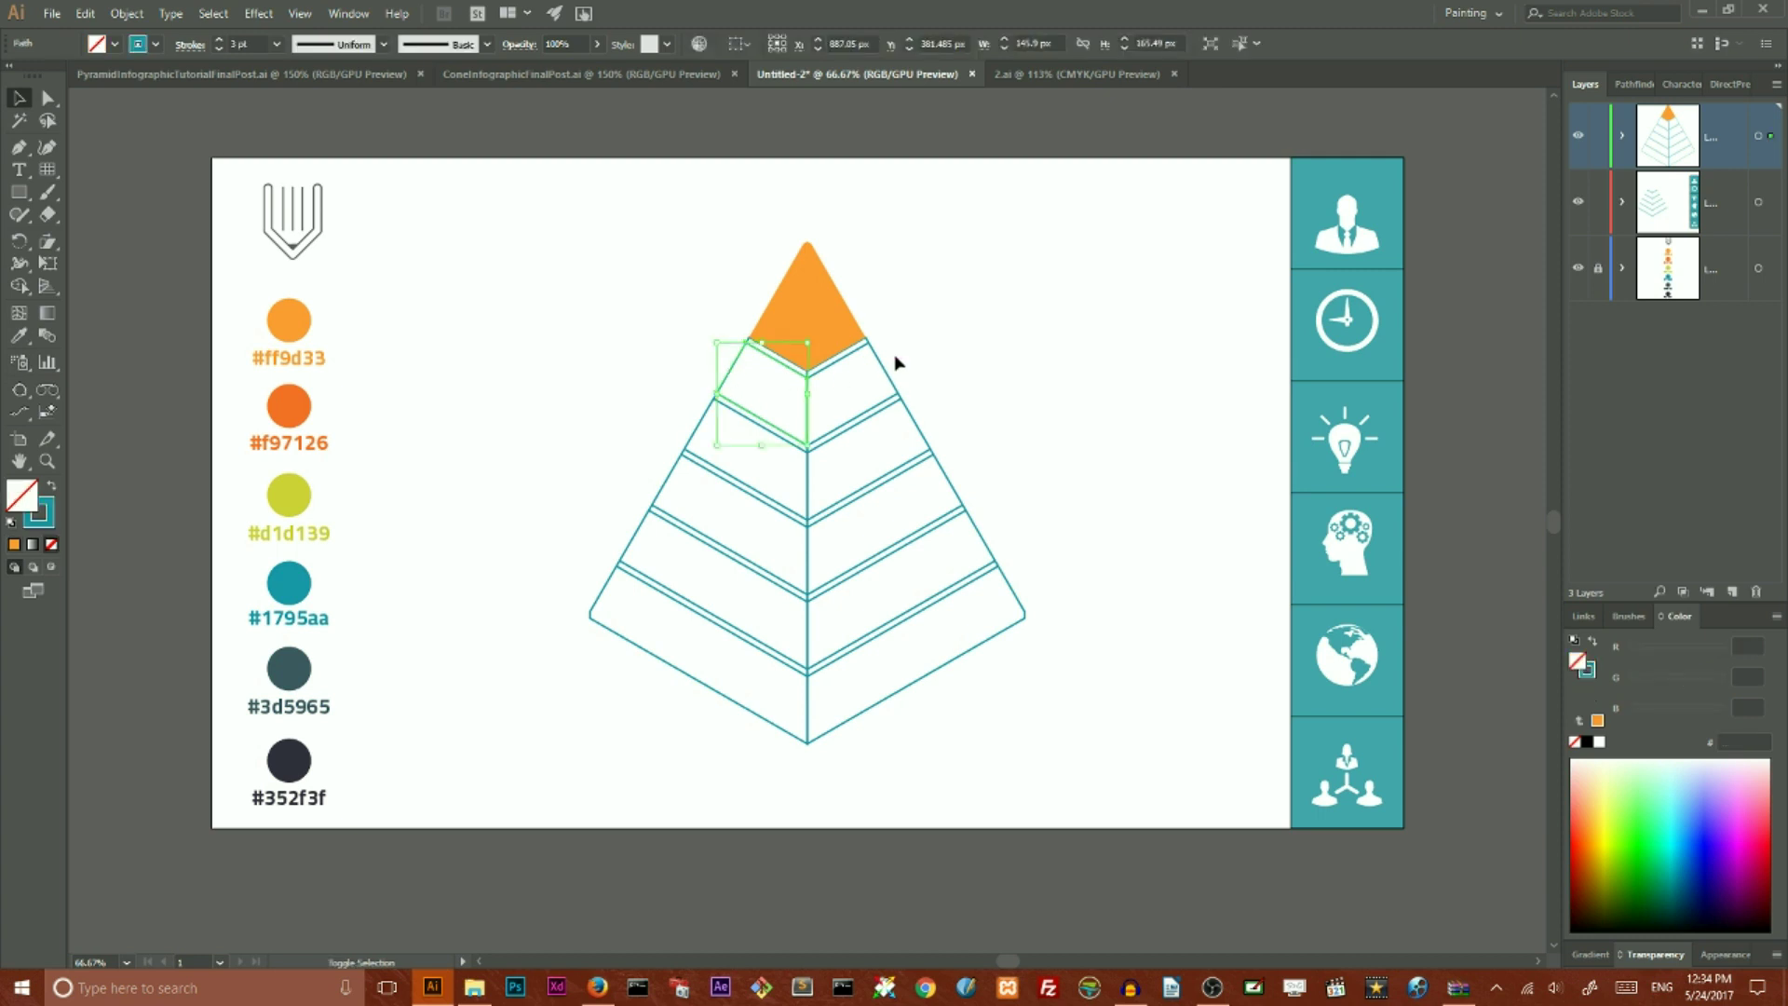
shift+click(877, 361)
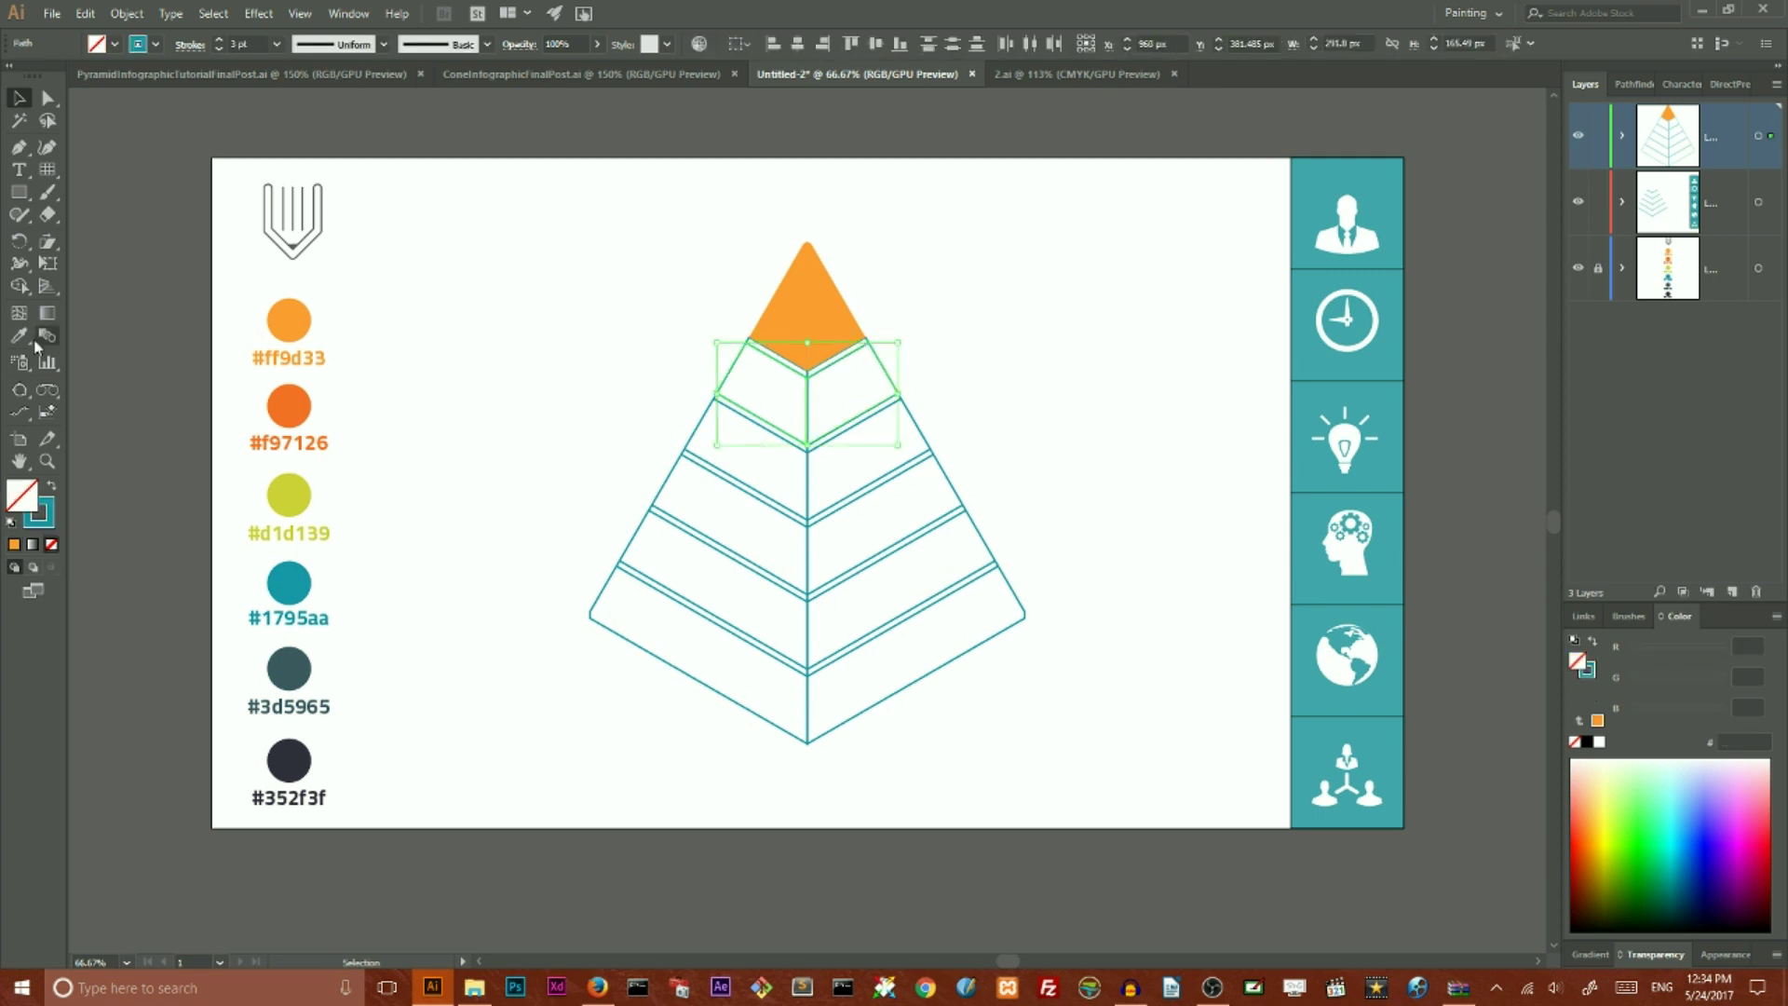
click(18, 336)
click(288, 407)
- Fill both halves of the third tier with #d1d139 yellow-green
click(18, 97)
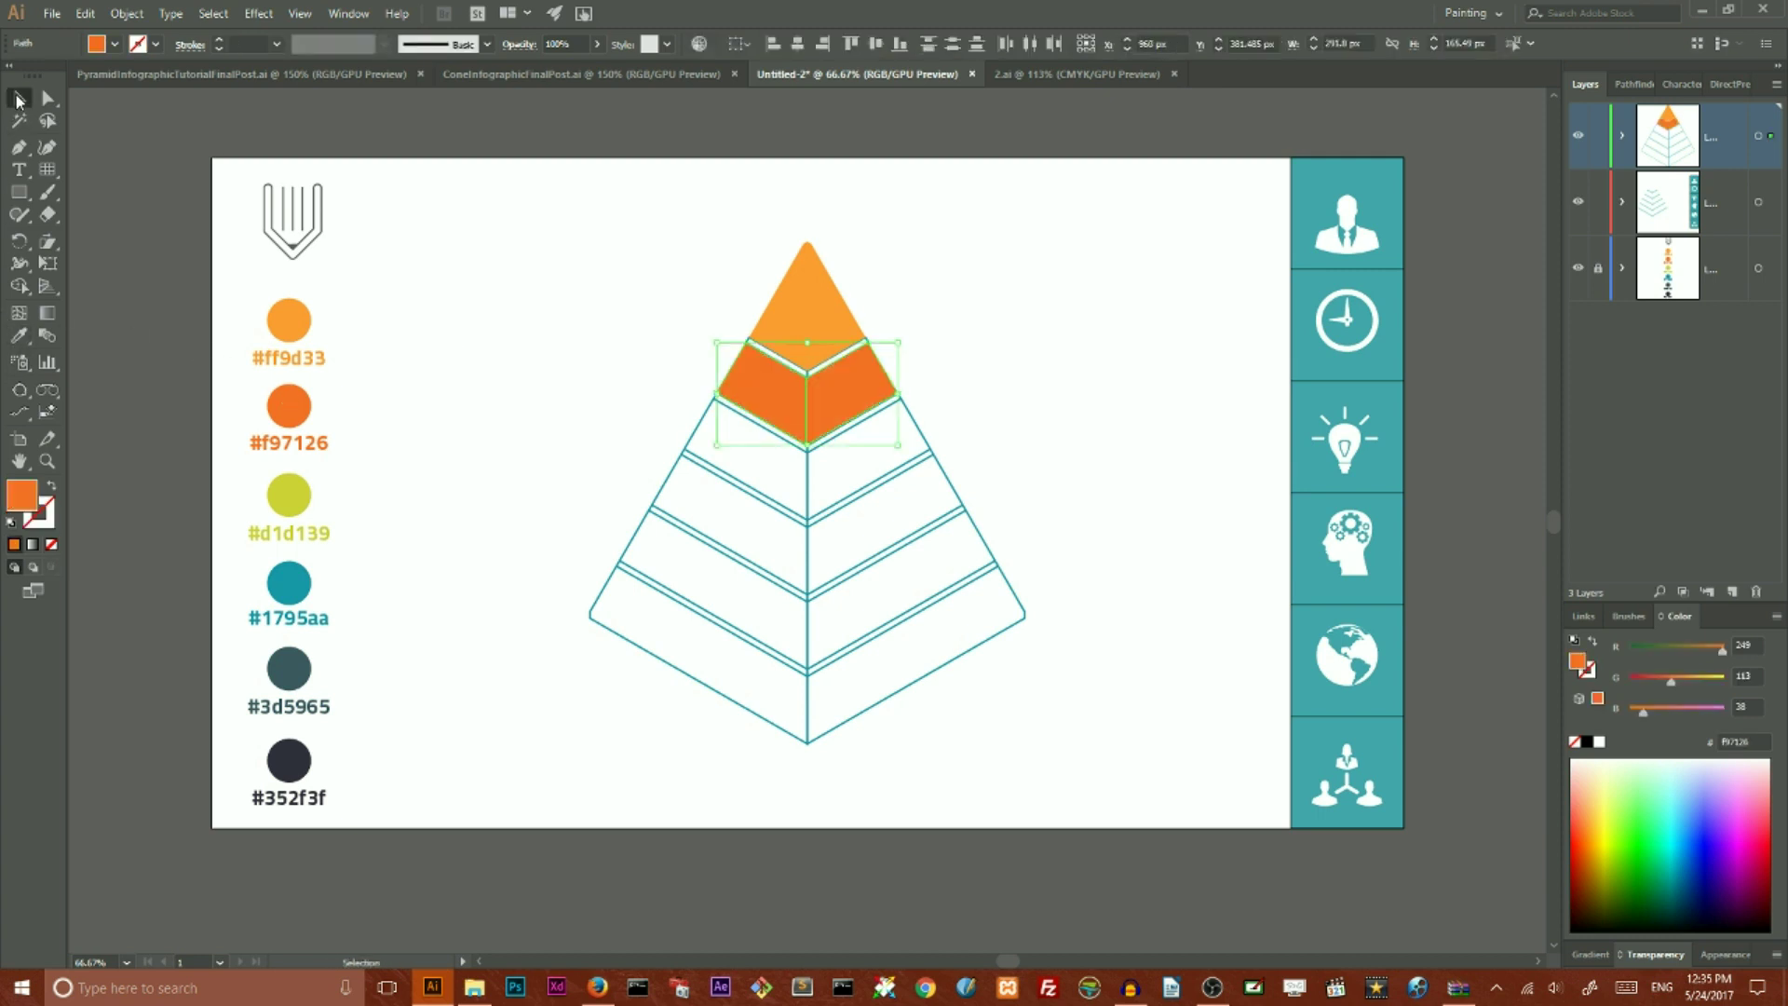
click(643, 428)
click(745, 457)
shift+click(911, 431)
click(19, 335)
click(288, 494)
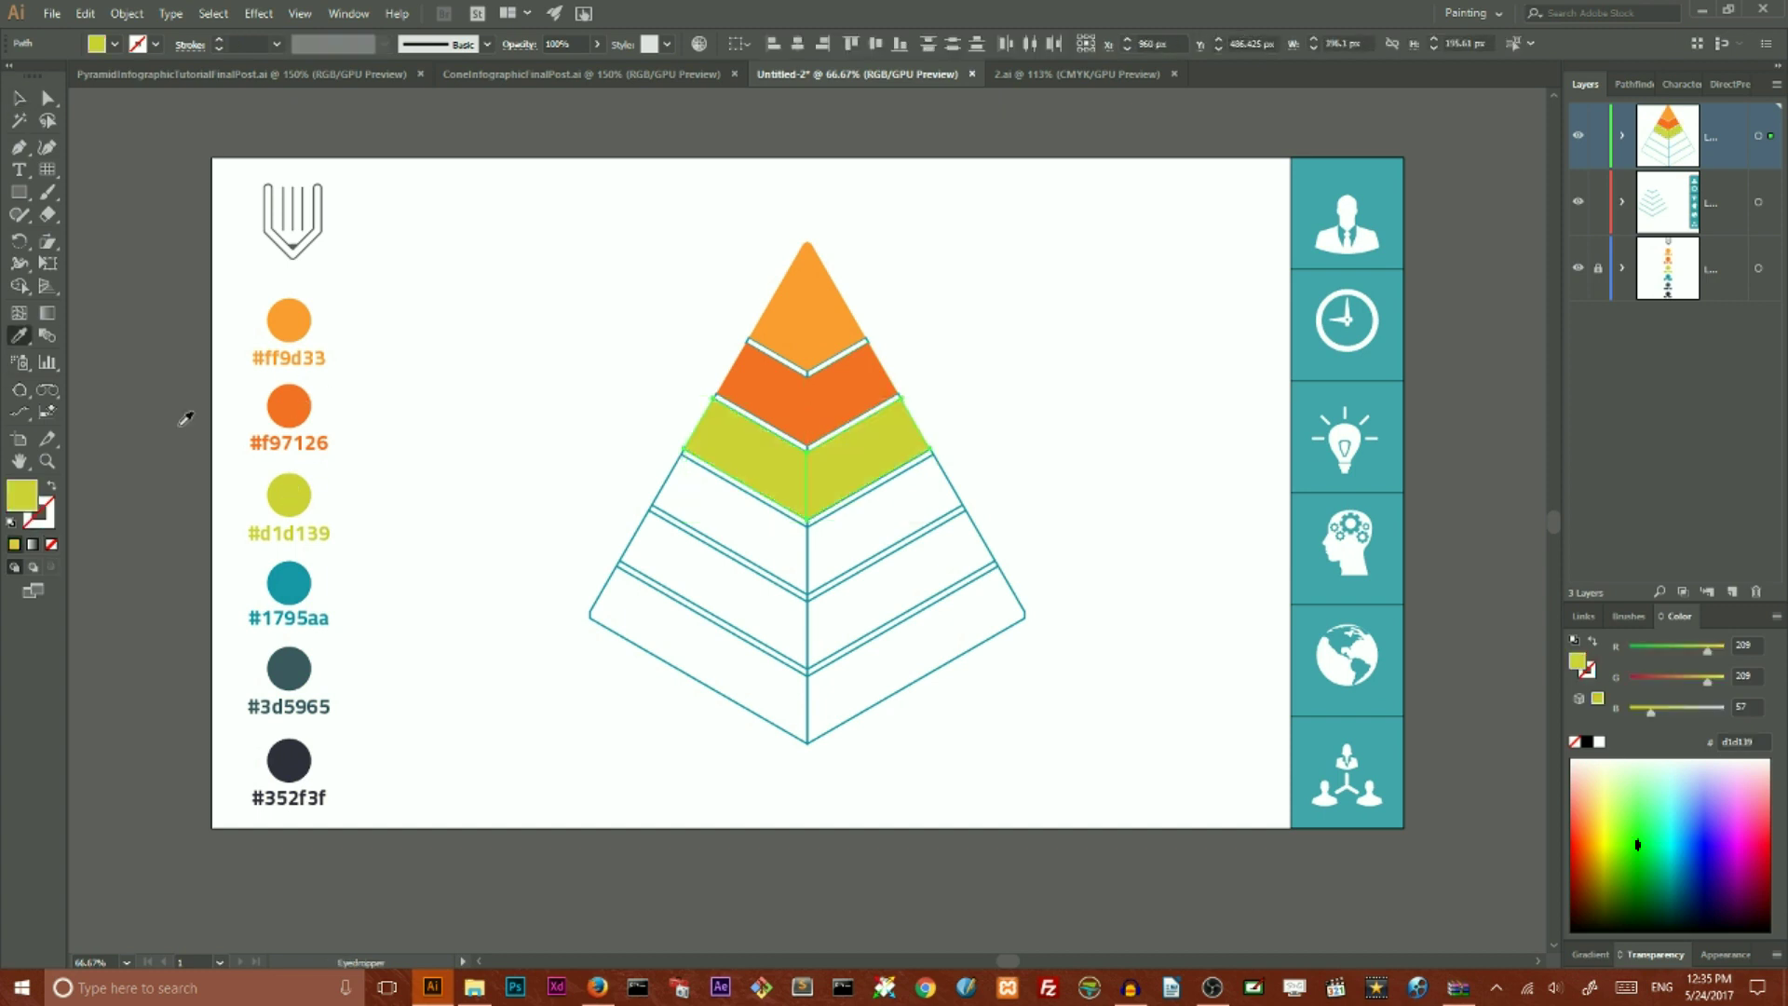
- Fill both halves of the fourth tier with #1795aa teal
key(v)
click(594, 435)
click(726, 526)
shift+click(950, 475)
click(19, 335)
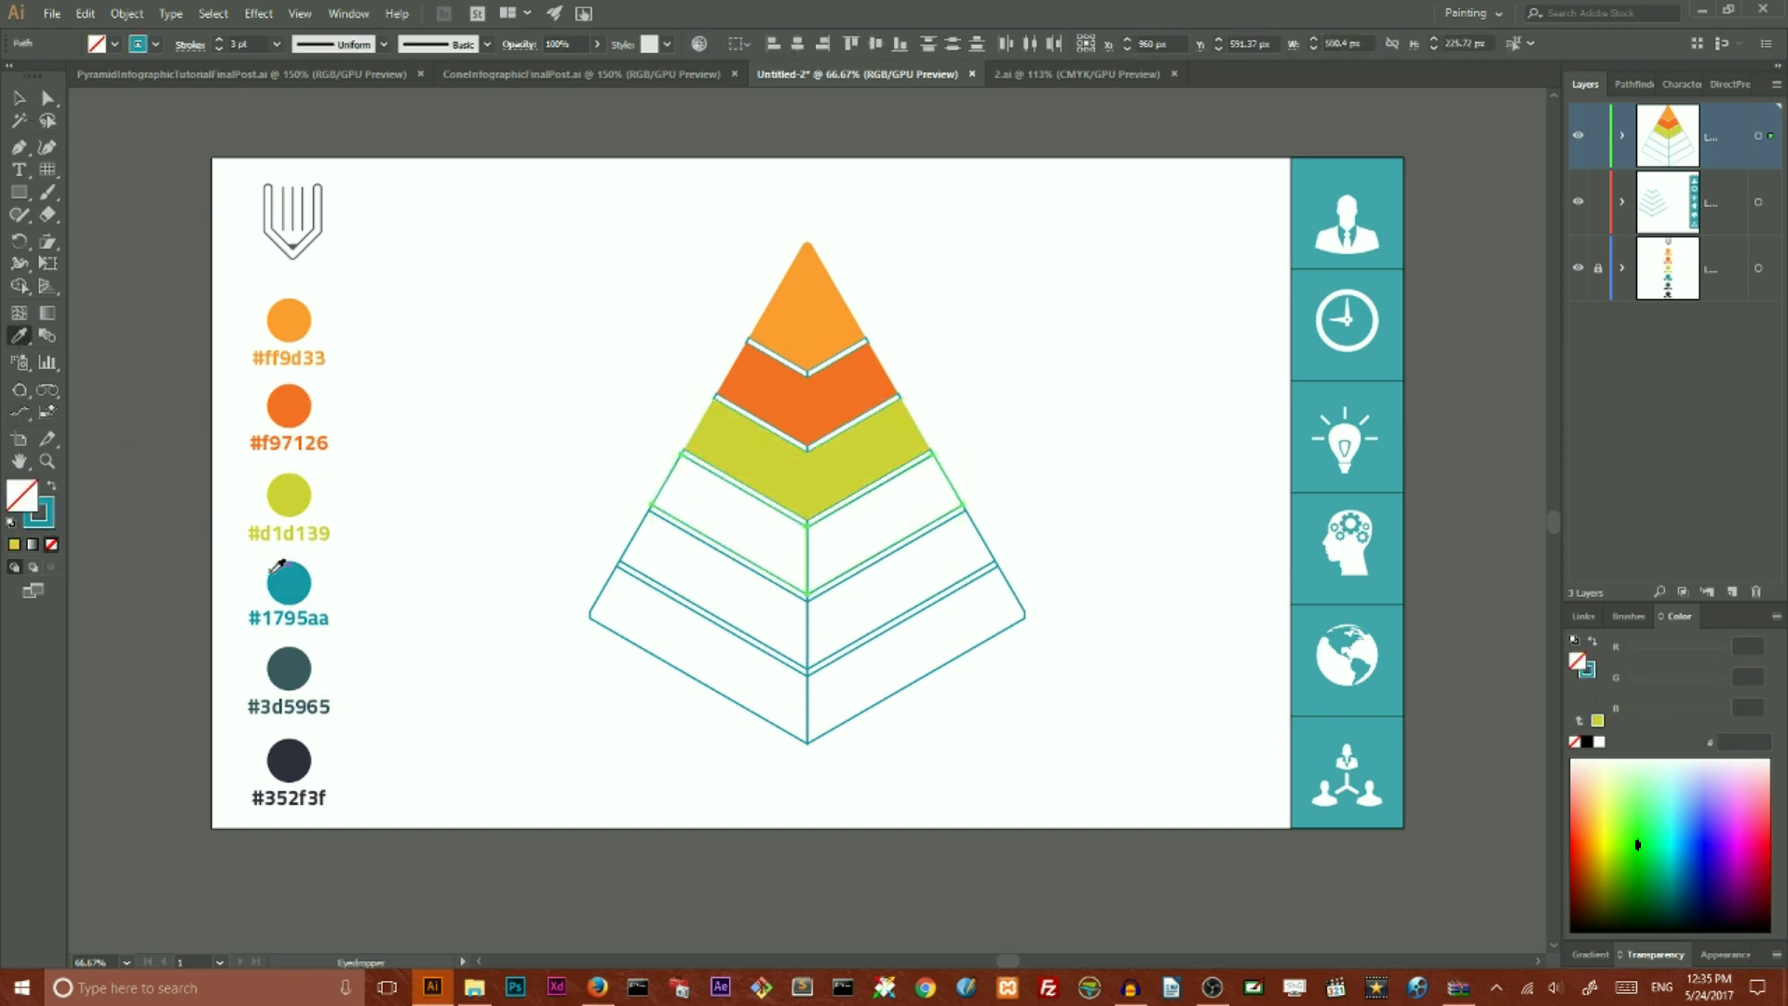
click(289, 583)
- Fill both halves of the fifth tier with #3d5965
key(v)
click(599, 522)
click(717, 568)
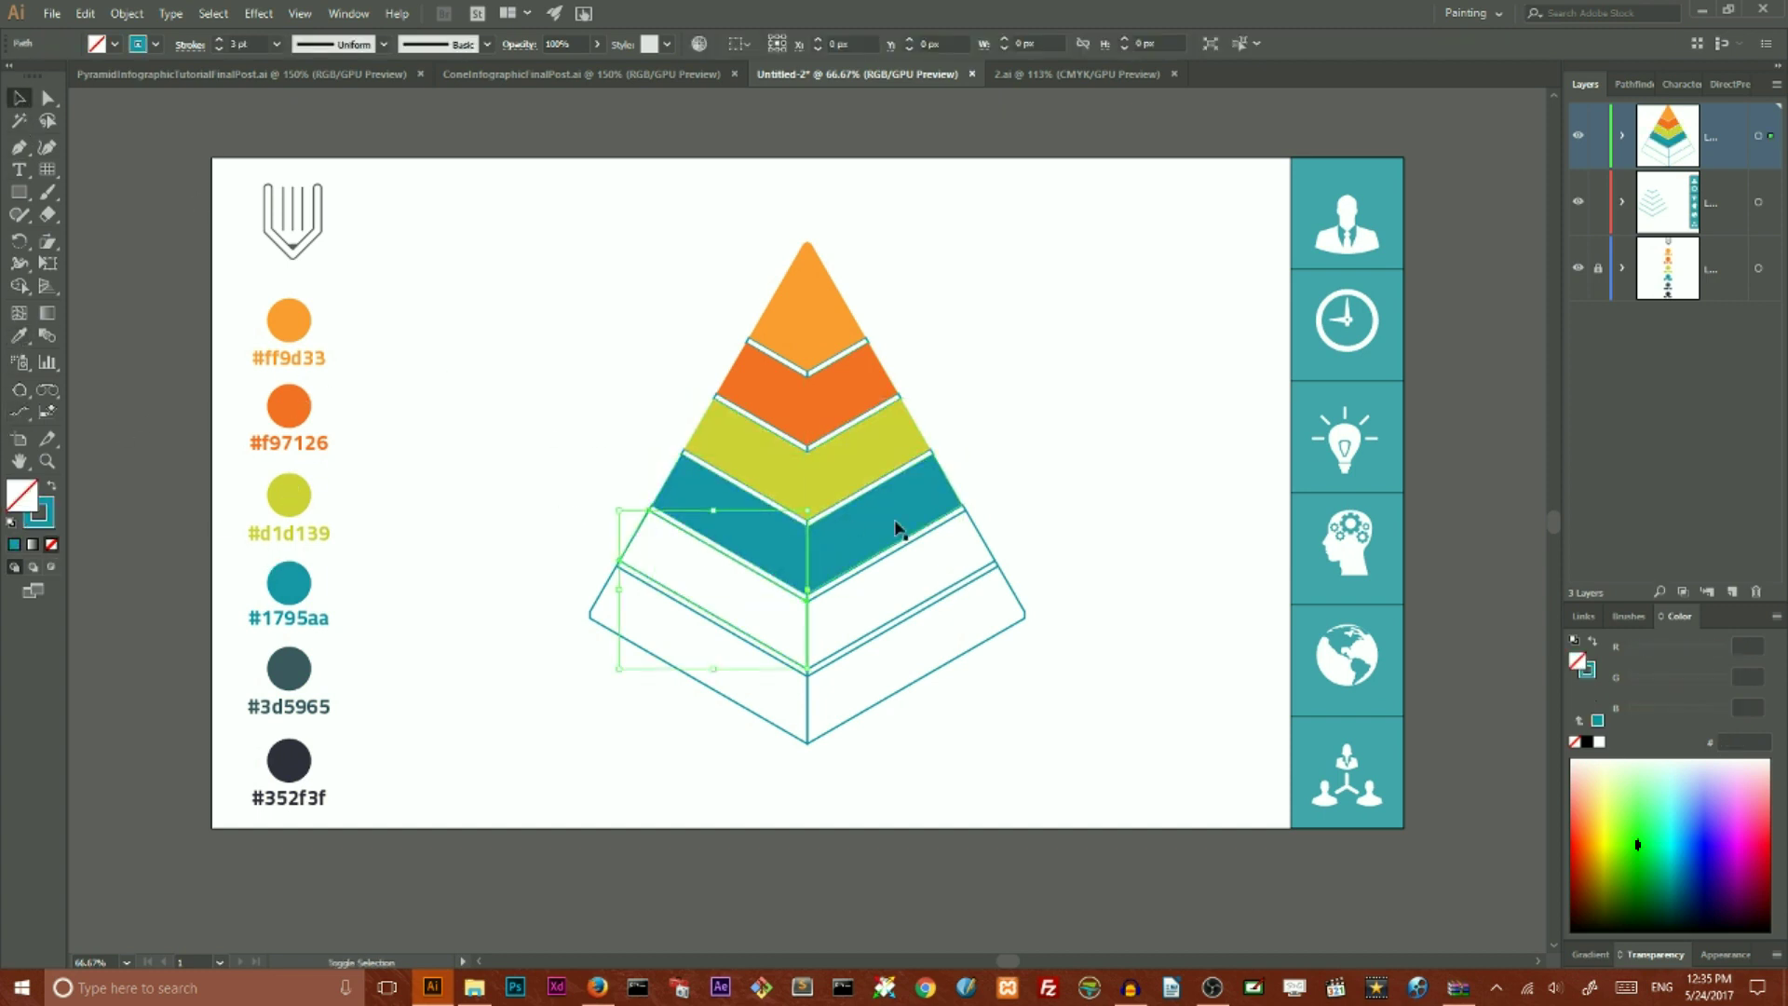
shift+click(969, 535)
click(18, 335)
click(294, 649)
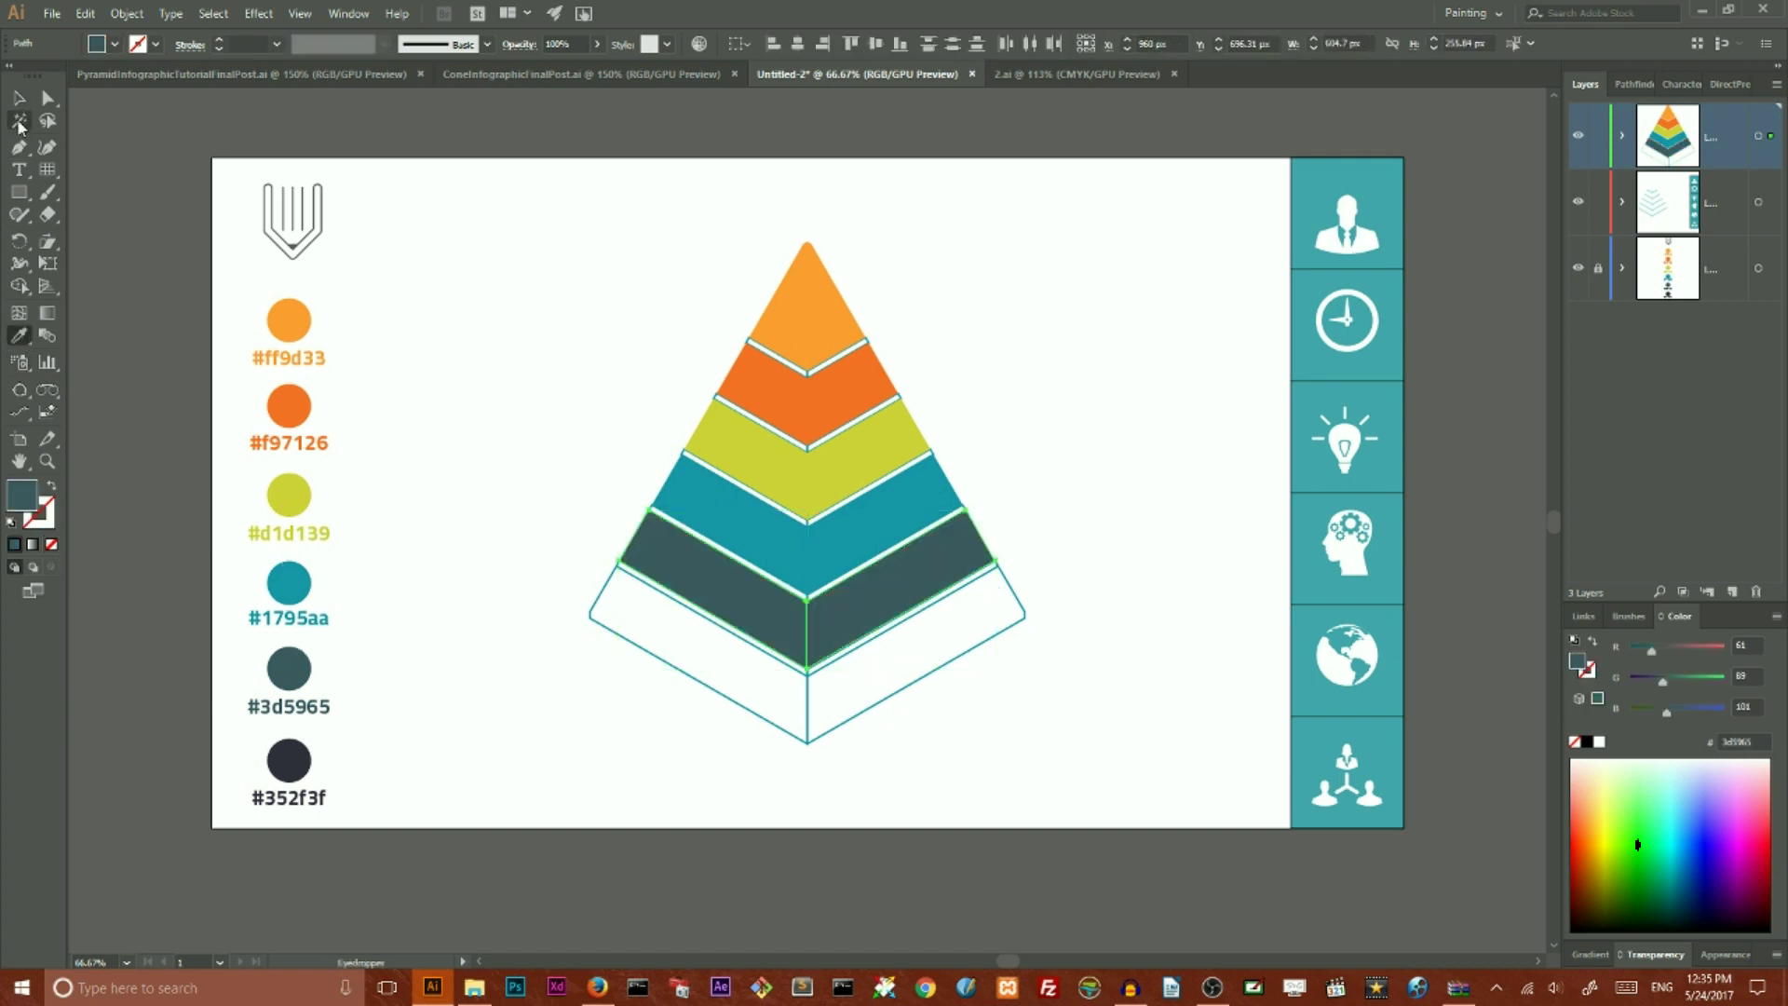
- Fill both halves of the bottom tier with #352f3f charcoal
key(v)
click(708, 652)
shift+click(987, 596)
click(19, 335)
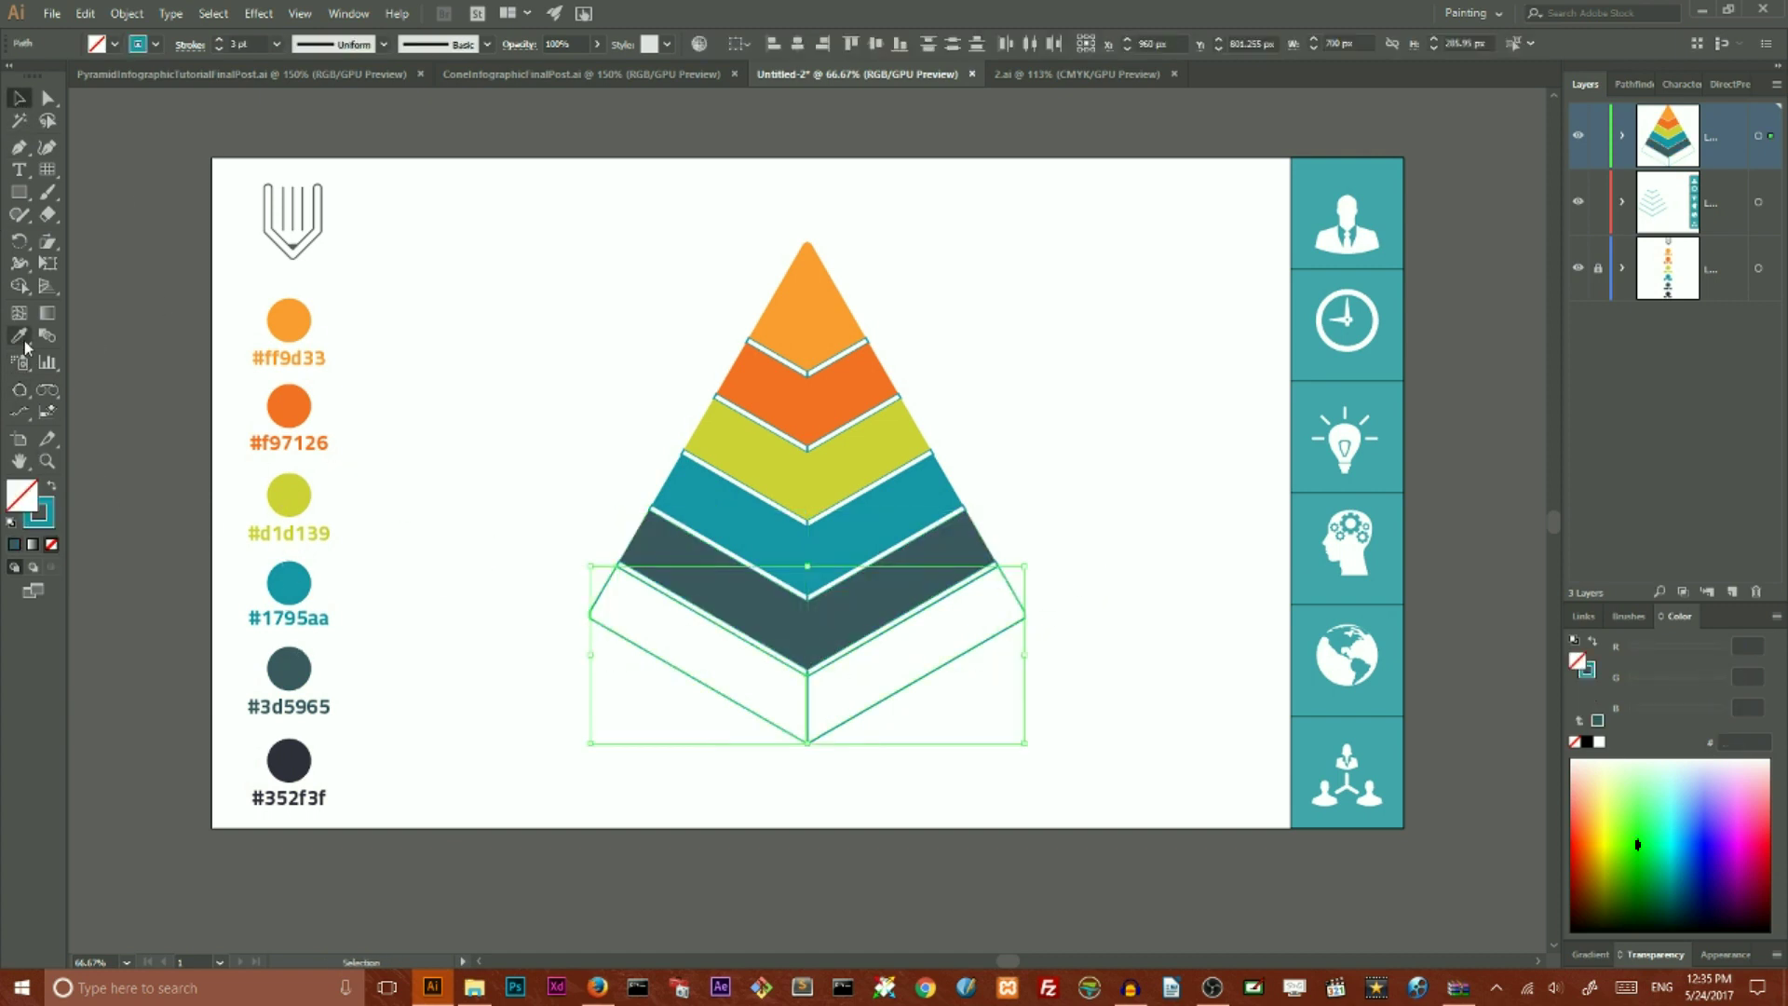
click(289, 760)
click(19, 101)
click(1025, 339)
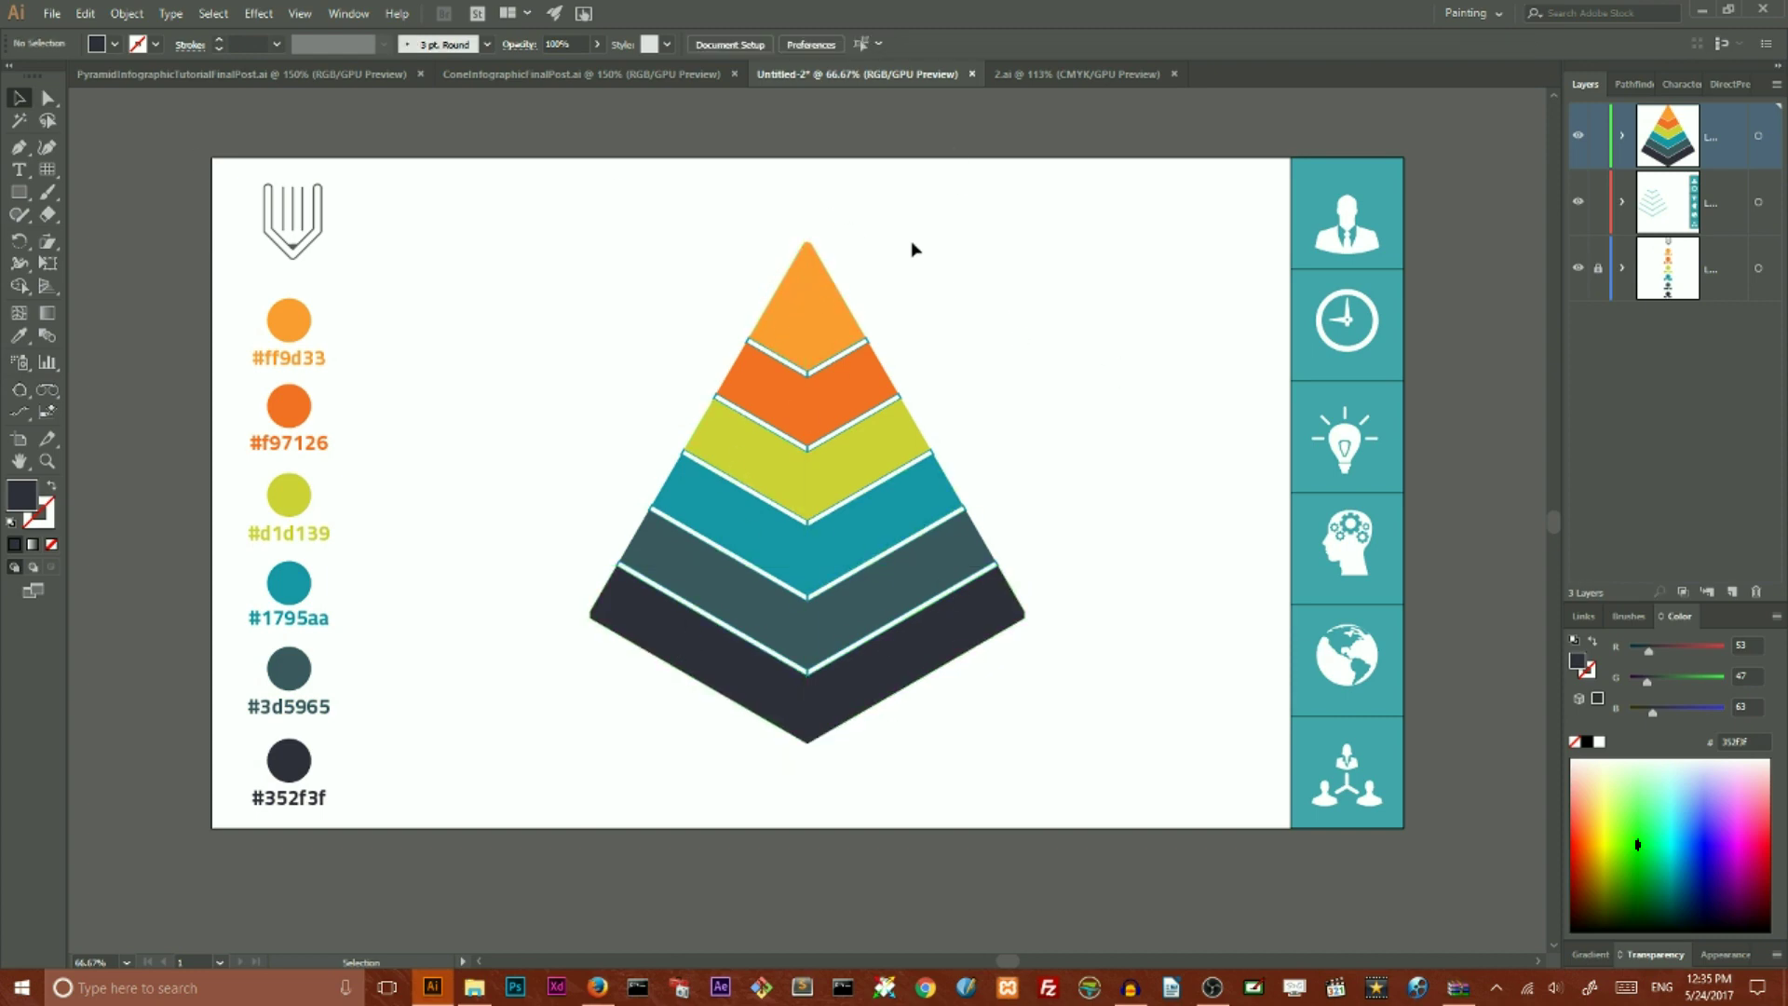
- Select the right half of all six pyramid tiers
click(832, 321)
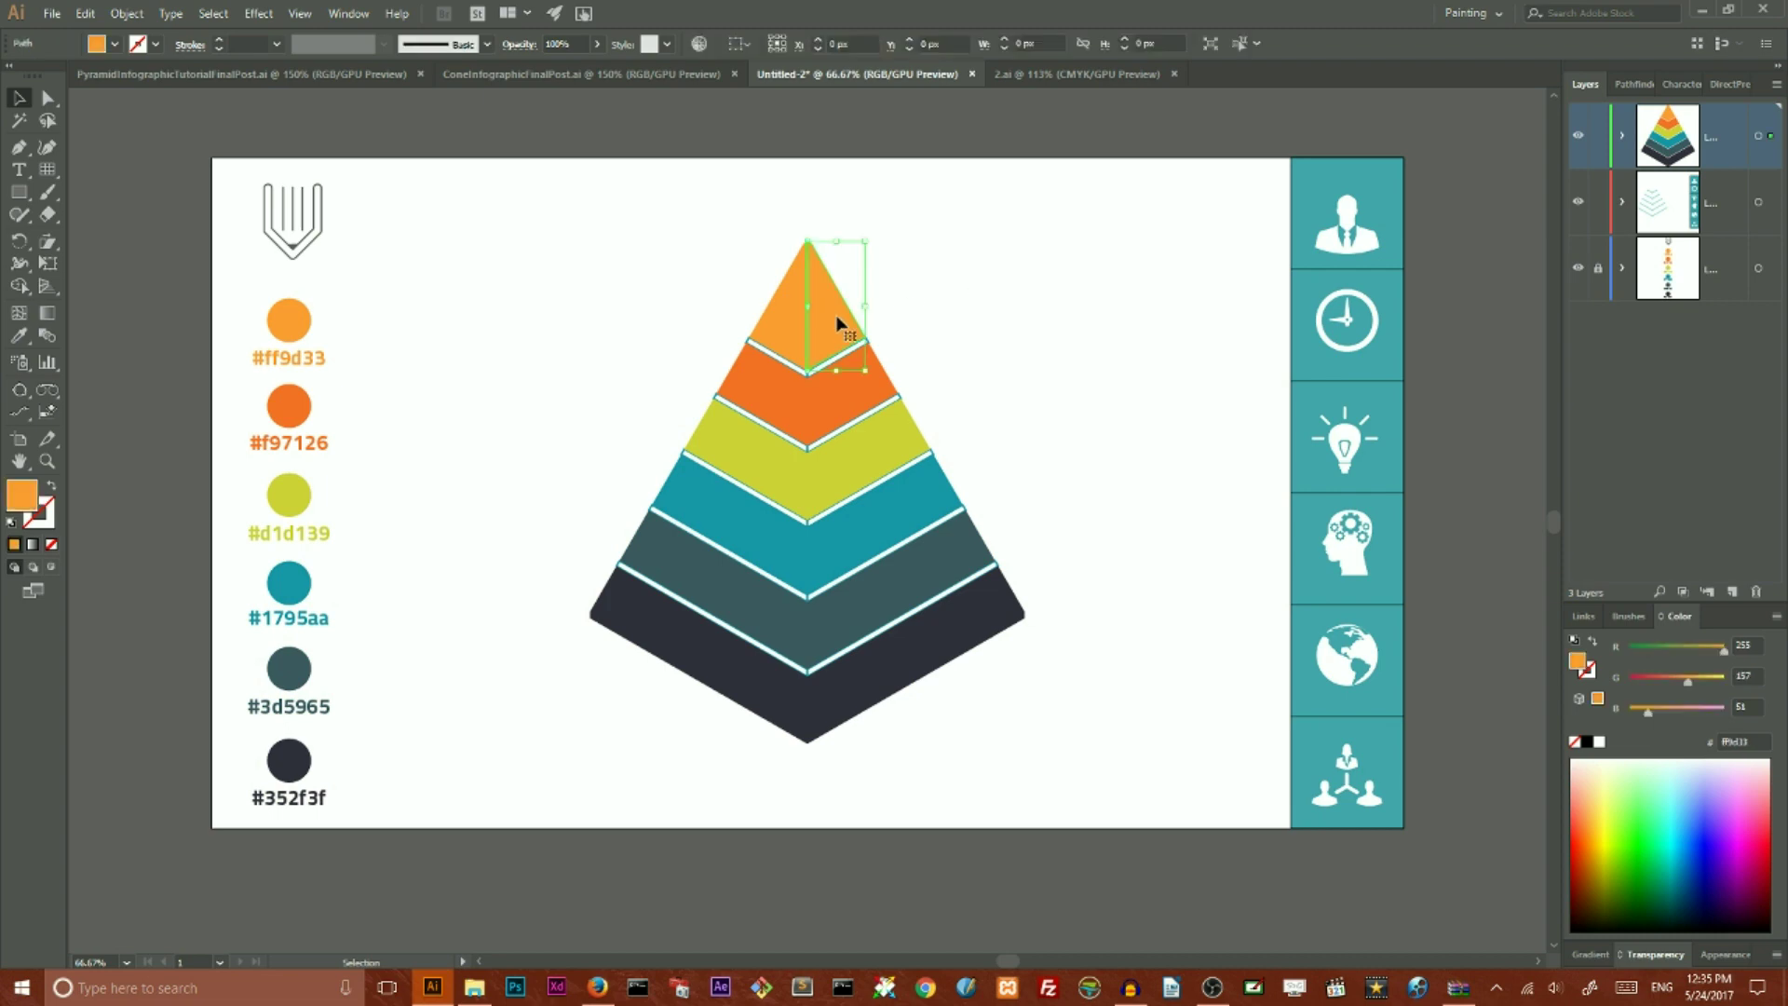
shift+click(838, 407)
shift+click(866, 473)
shift+click(880, 526)
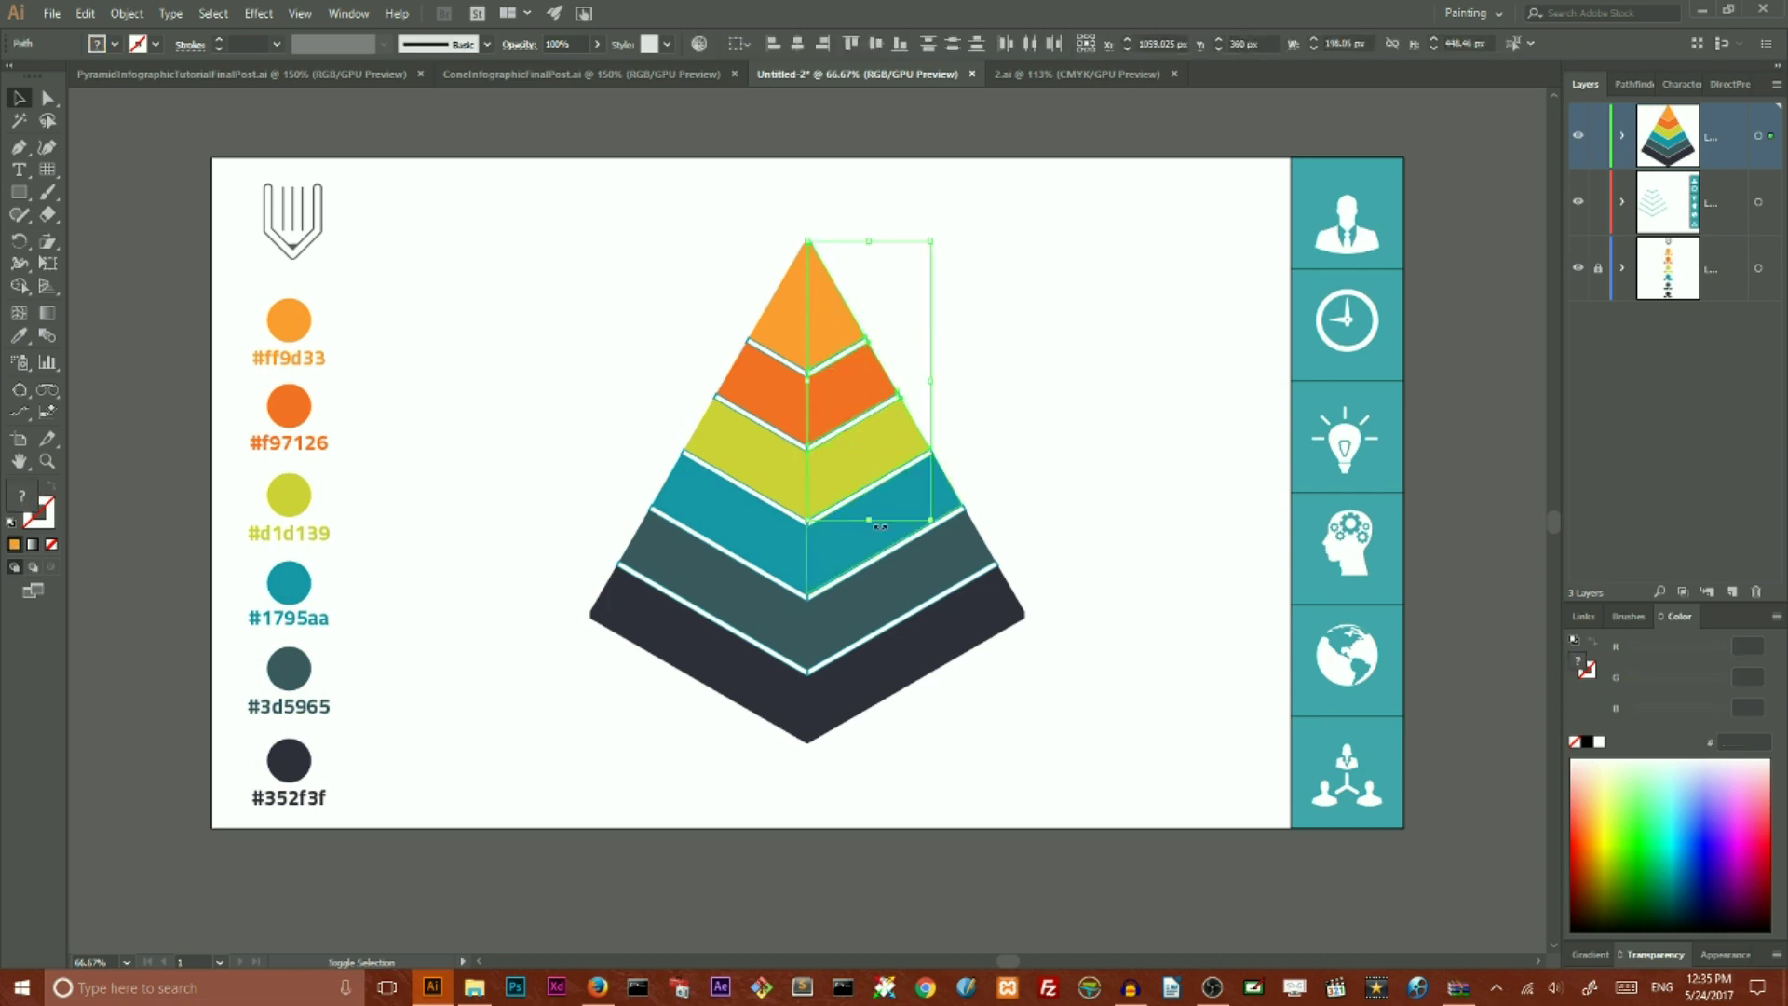
shift+click(868, 610)
shift+click(883, 680)
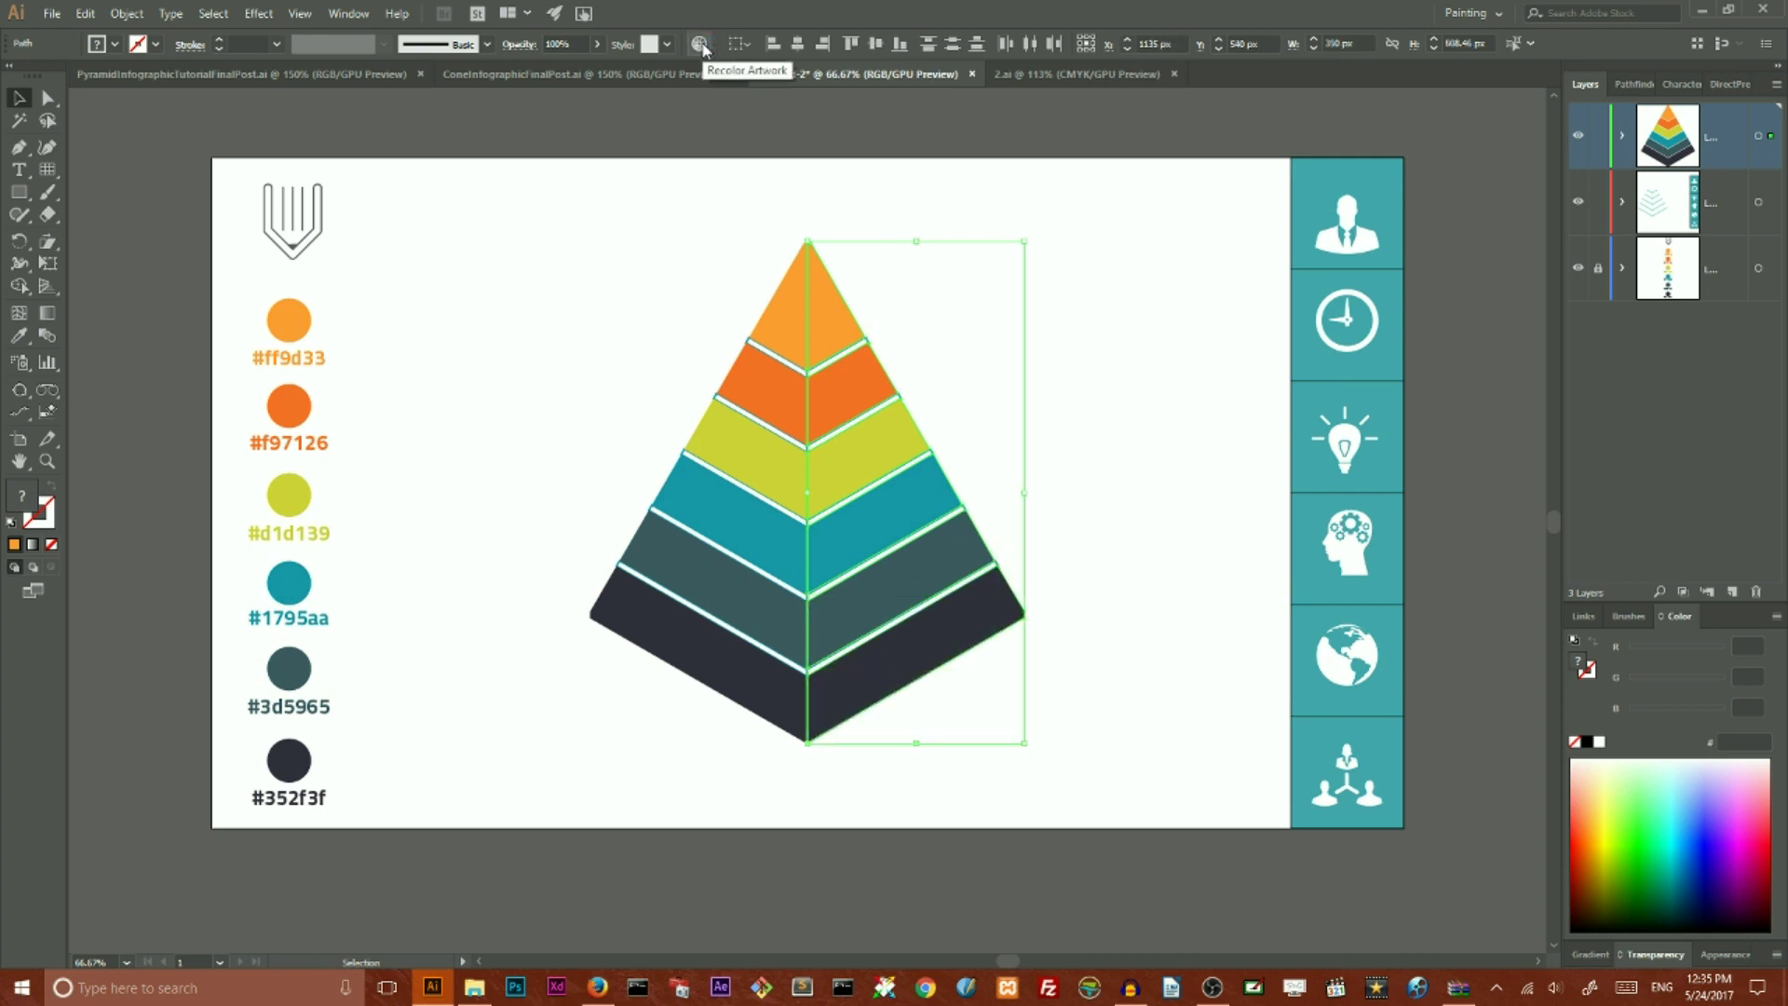
key(super+plus)
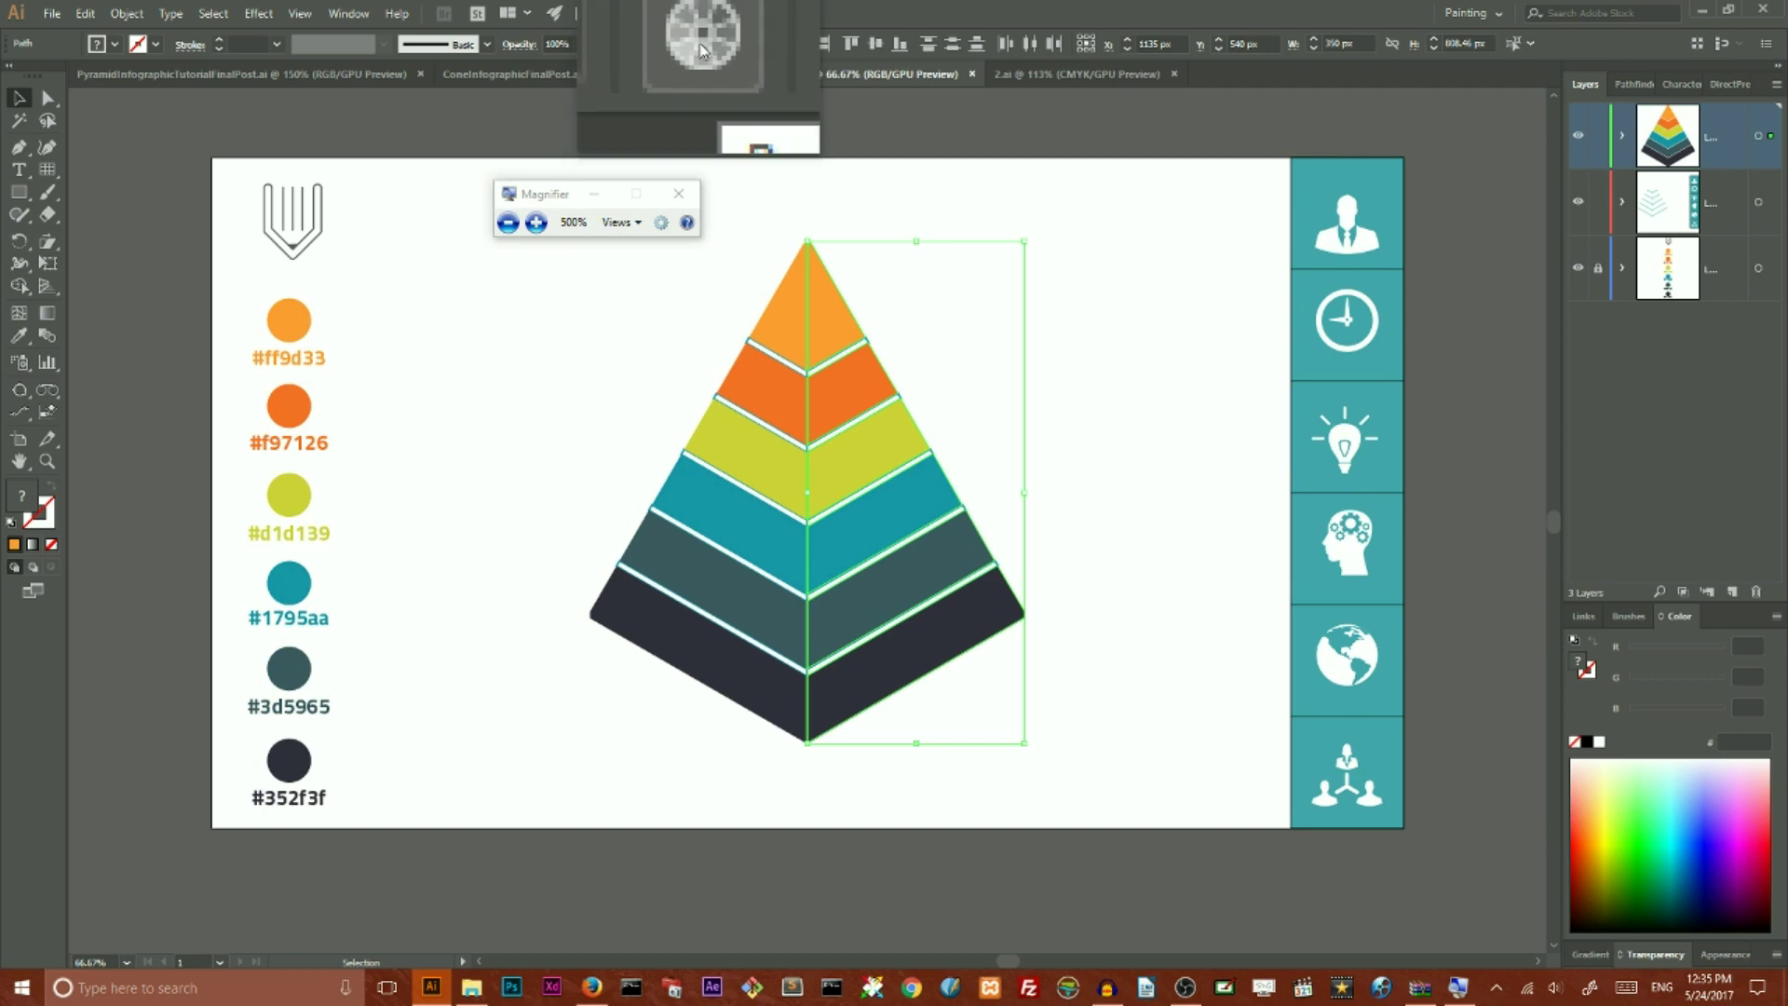
key(super+Escape)
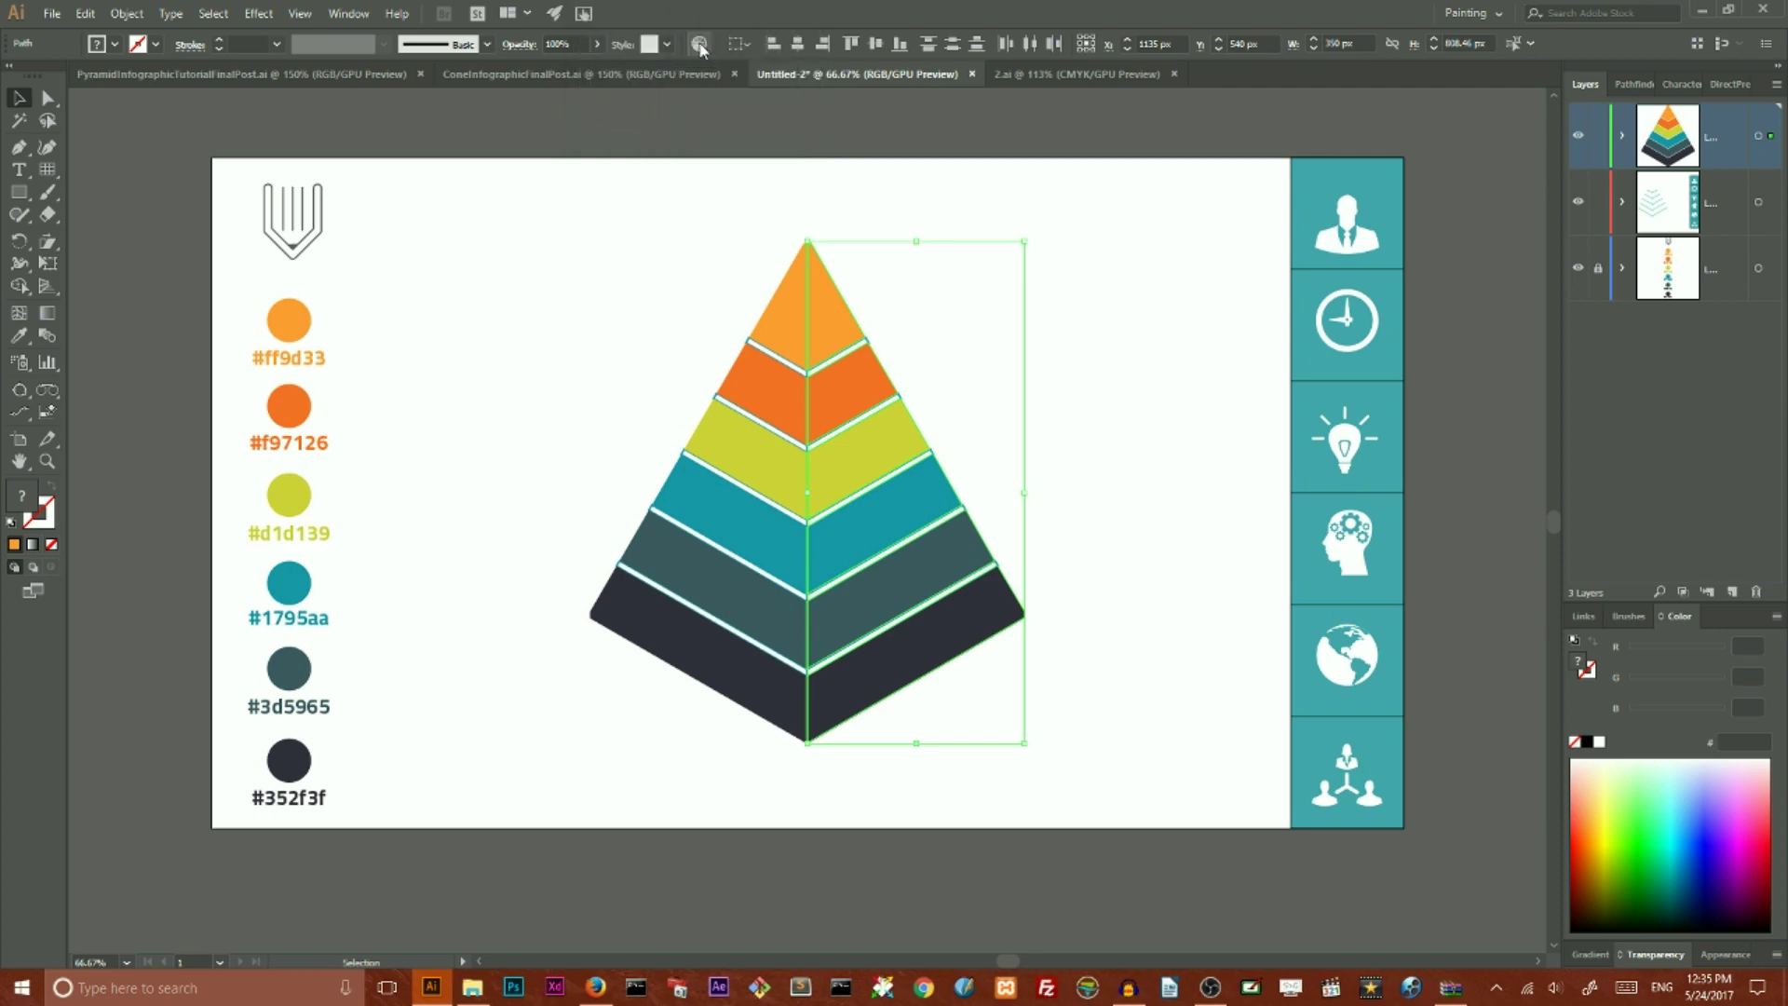
- In Recolor Artwork, link the colours, set saturation to 89 and lower brightness, then apply
click(699, 45)
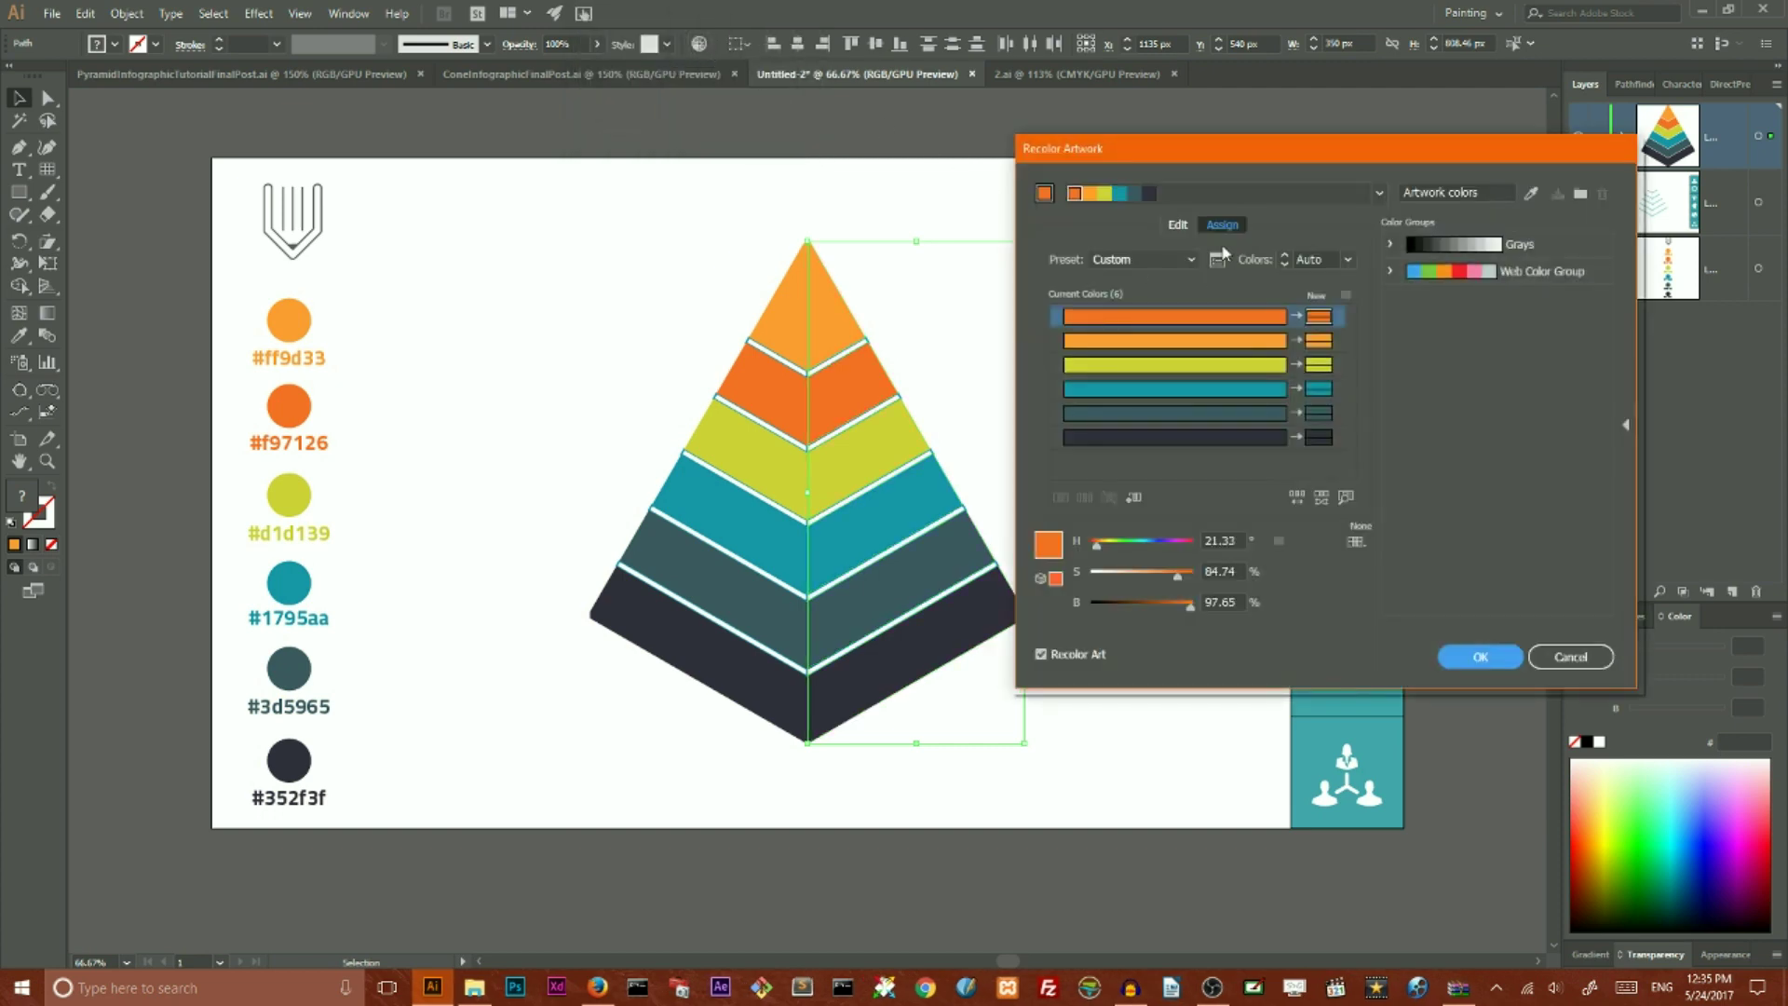
click(1178, 226)
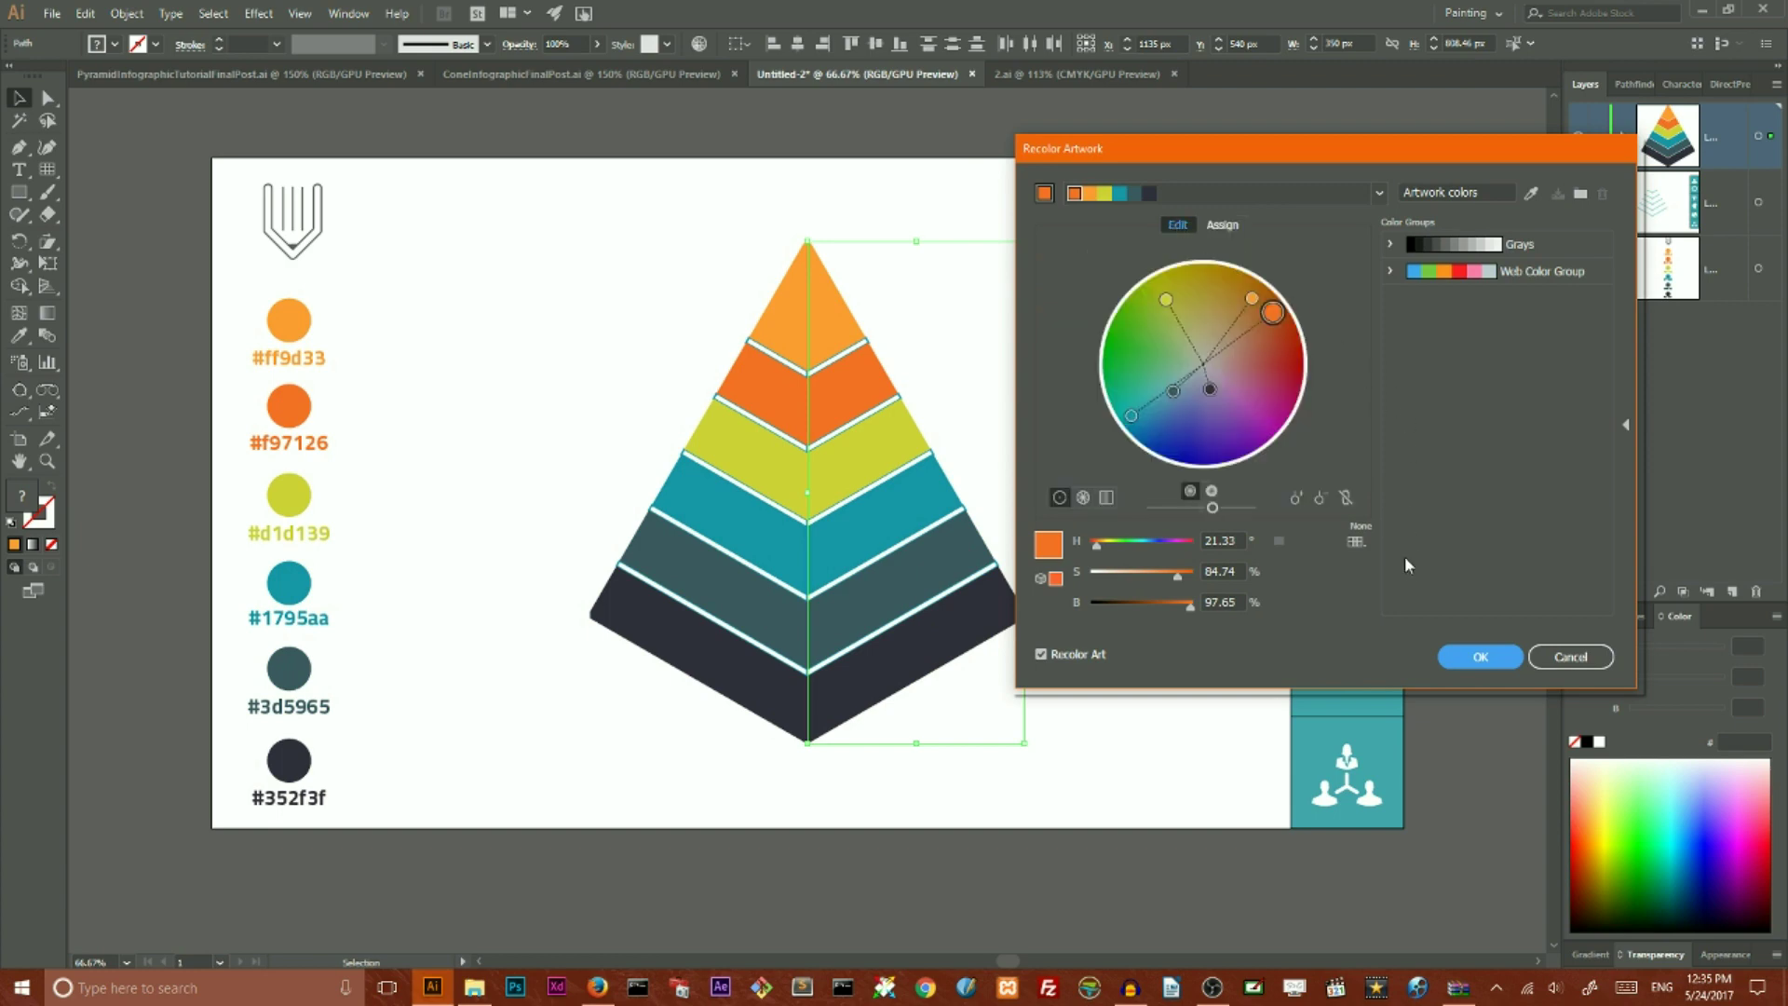
click(1347, 499)
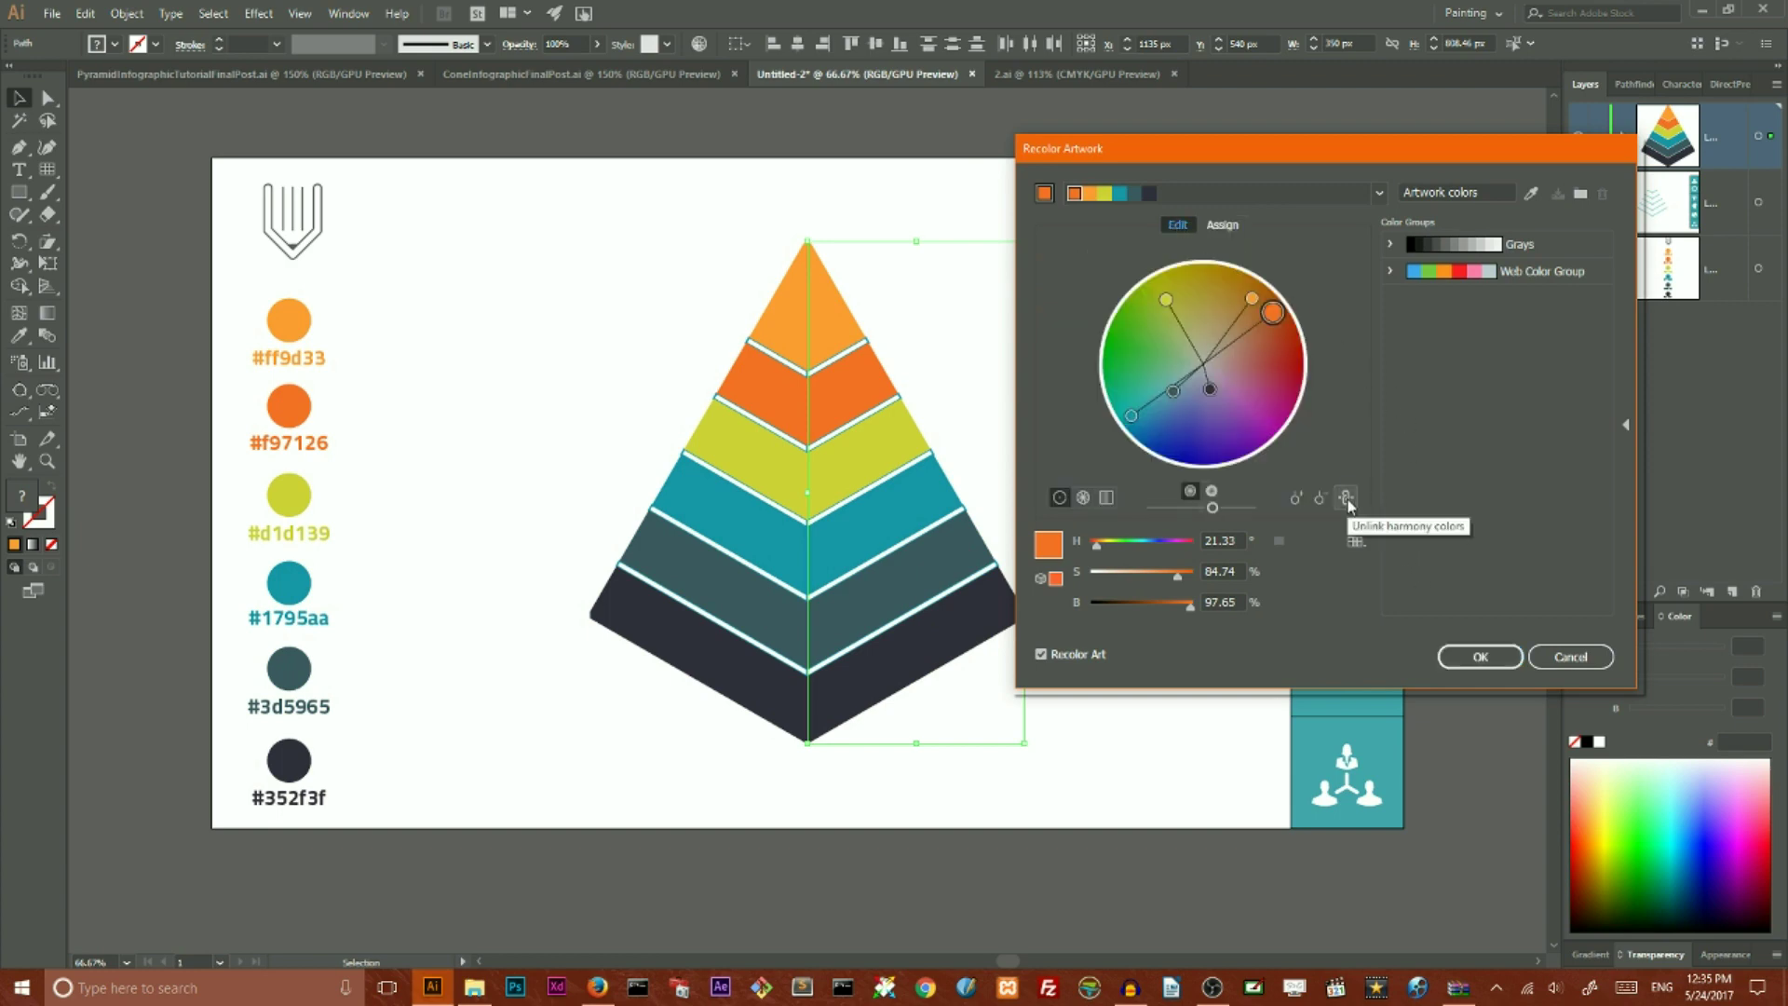
click(1216, 570)
key(Up)
key(Up)
key(Up)
key(Up)
key(Up)
click(1218, 601)
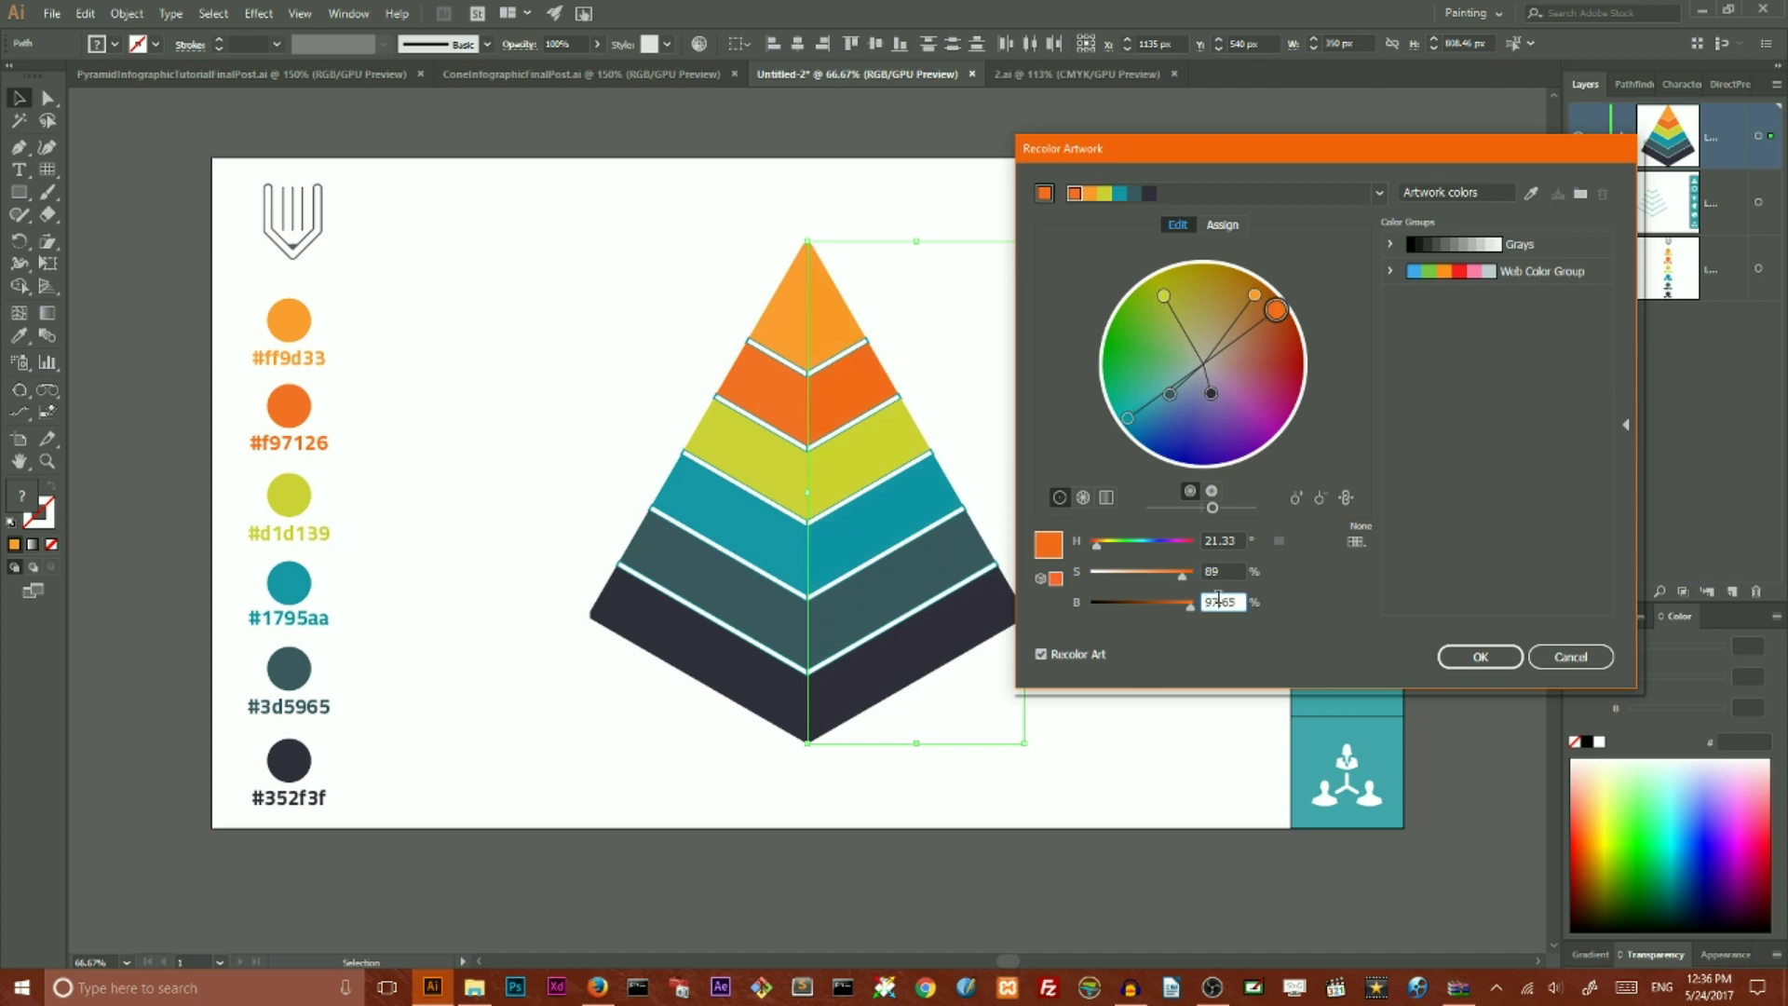
key(Down)
key(Down)
key(Down)
key(Down)
key(Down)
key(Down)
key(Down)
key(Down)
key(Down)
key(Down)
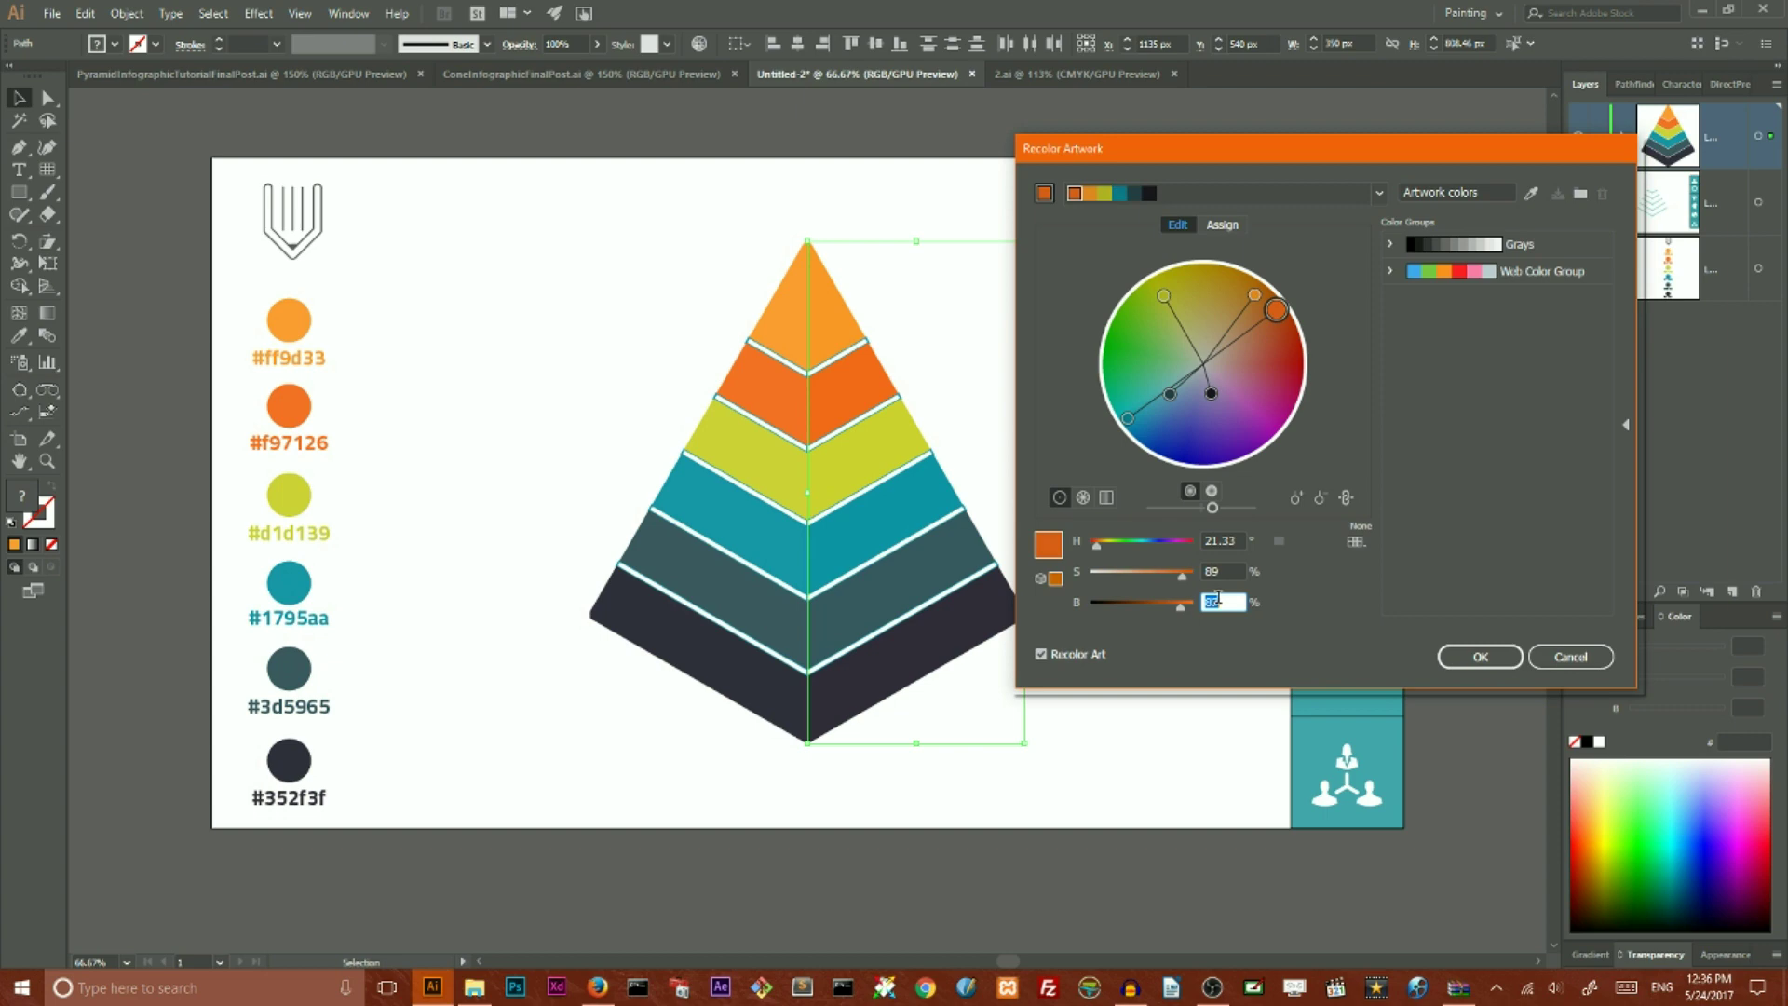
click(1481, 657)
click(1069, 362)
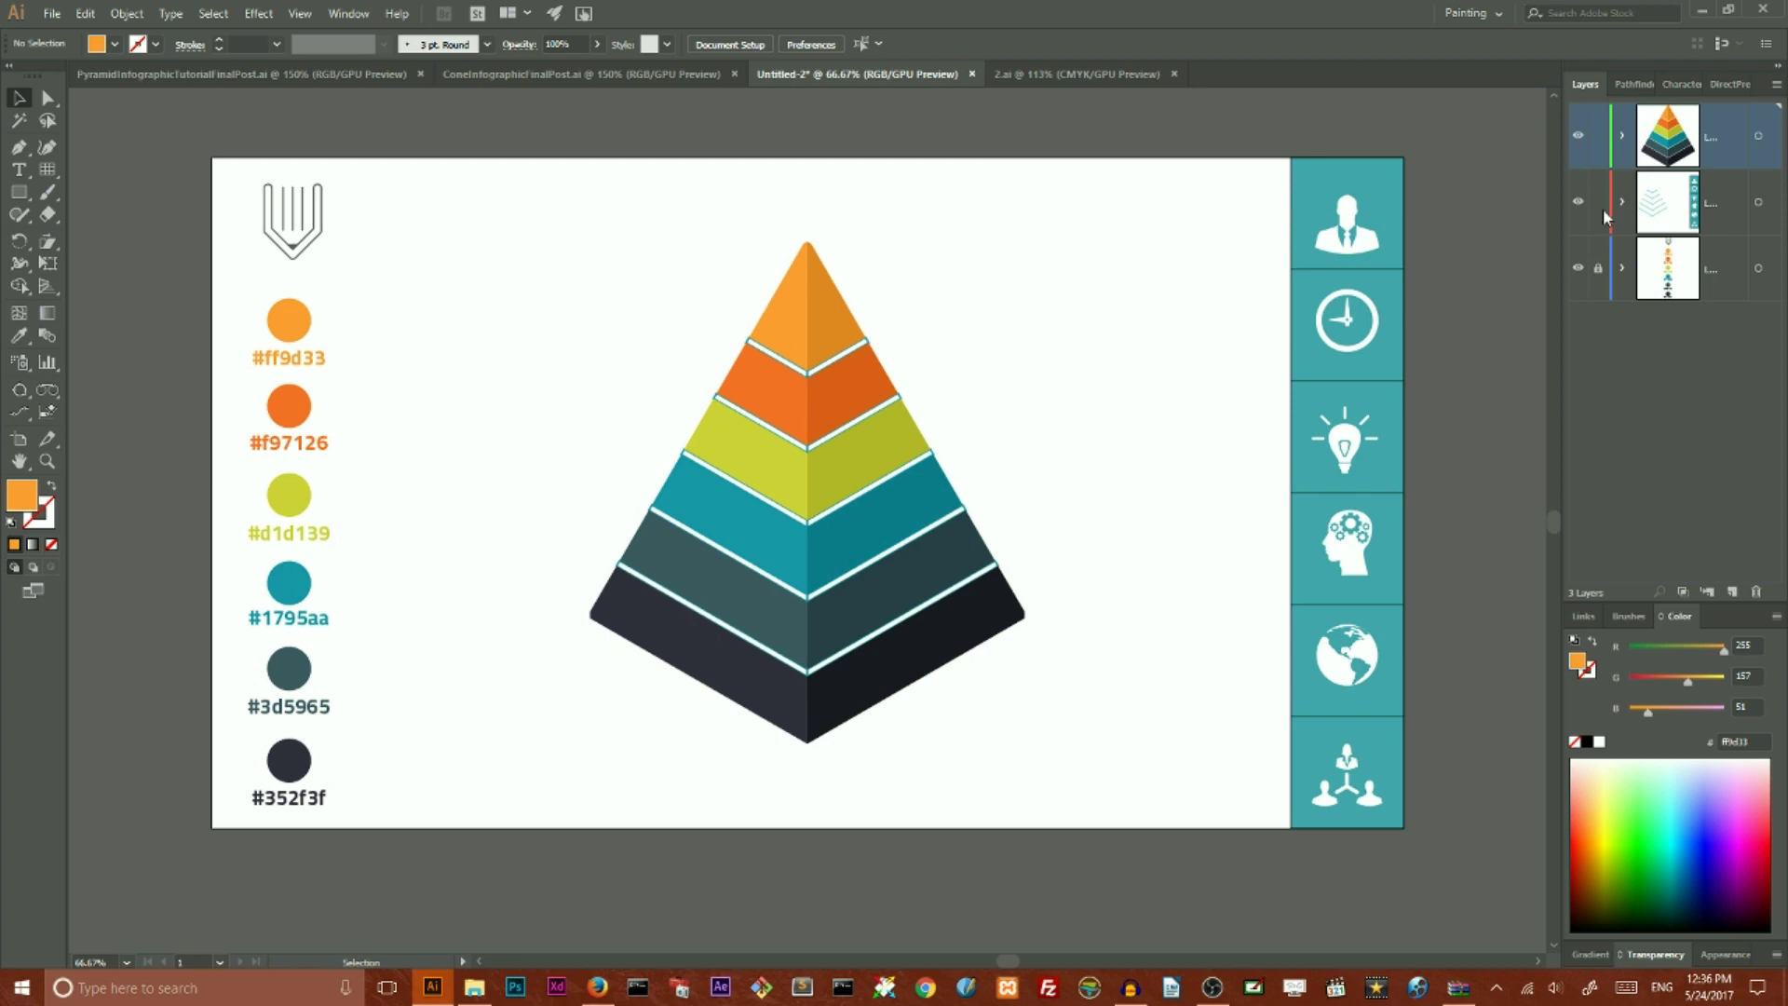
- Lock the layer holding the pyramid tiers
click(1759, 136)
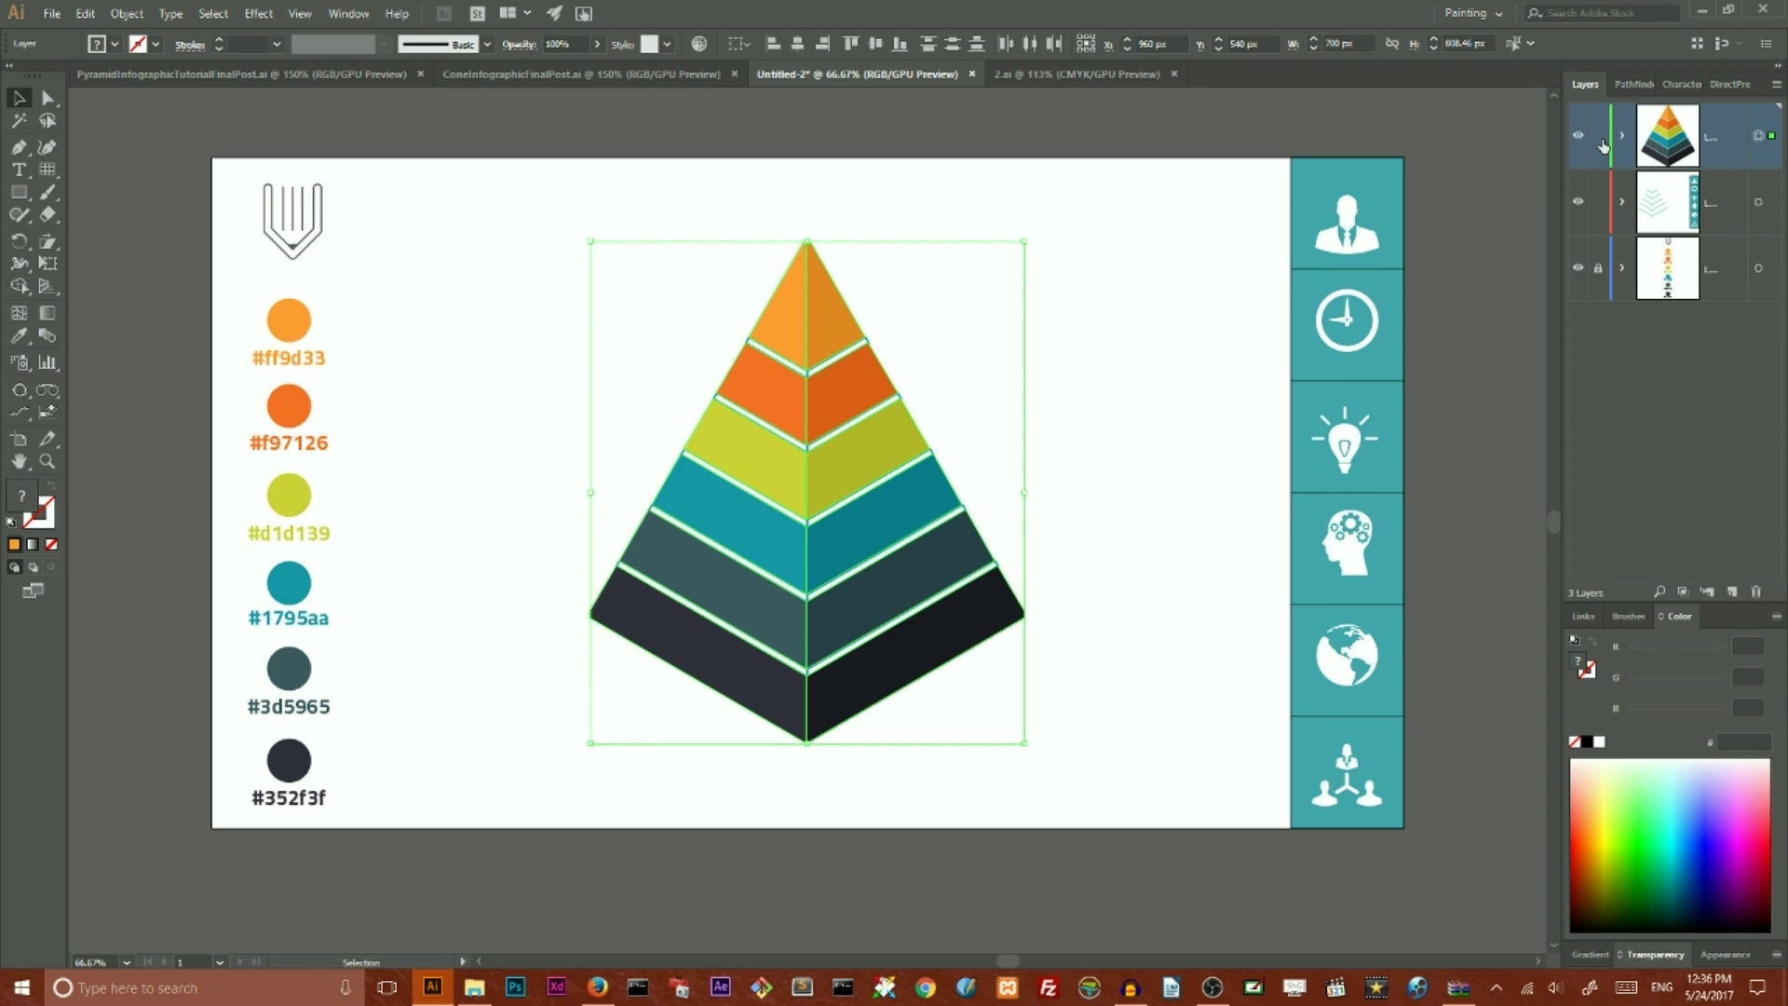
key(super+plus)
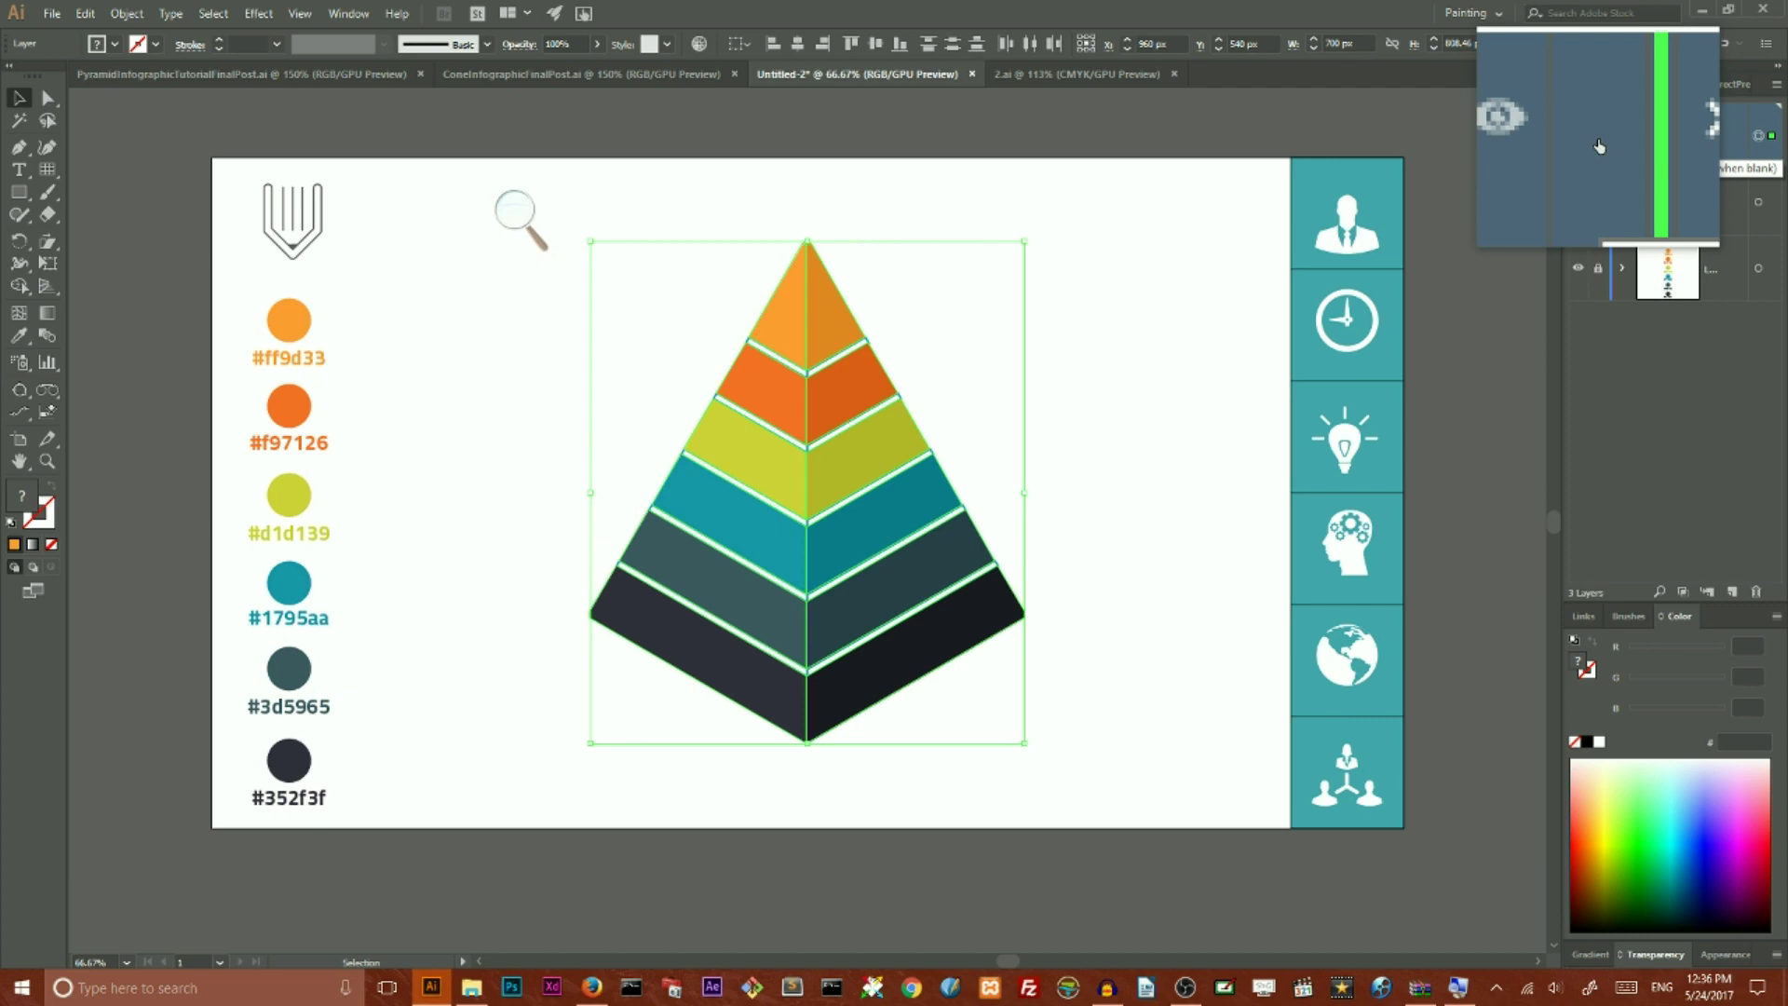
key(super+Escape)
click(1599, 138)
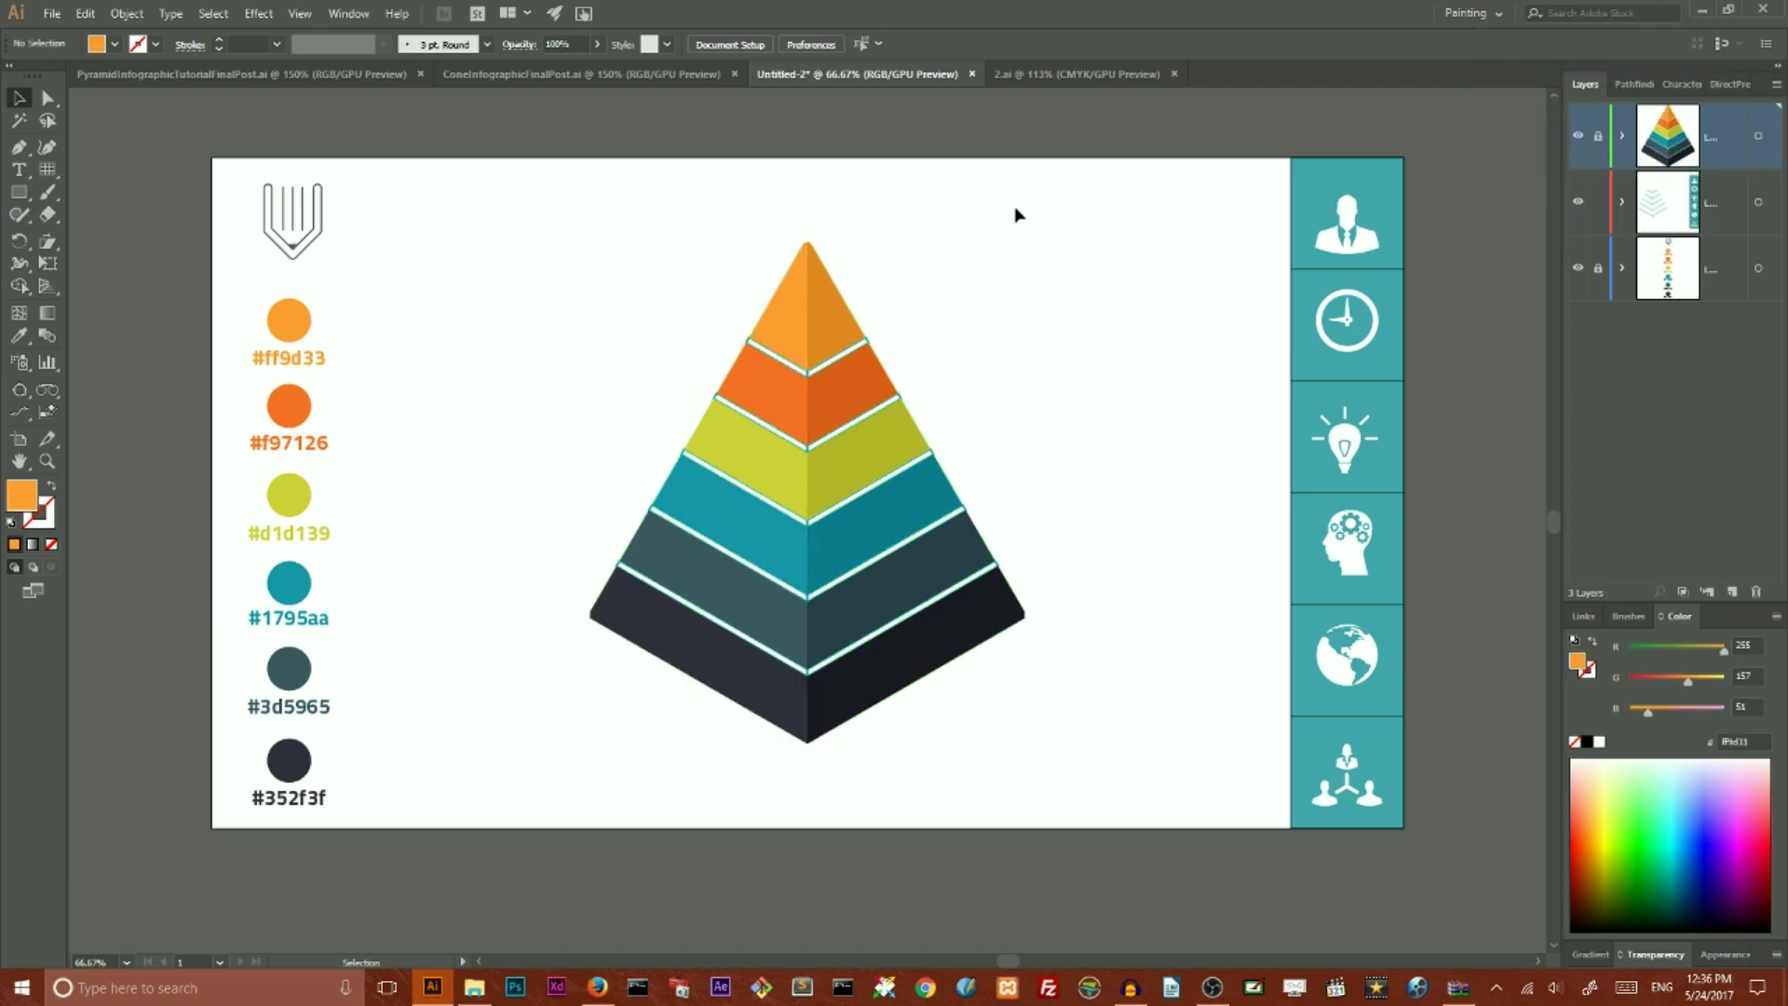
scroll(965, 304, down, 2)
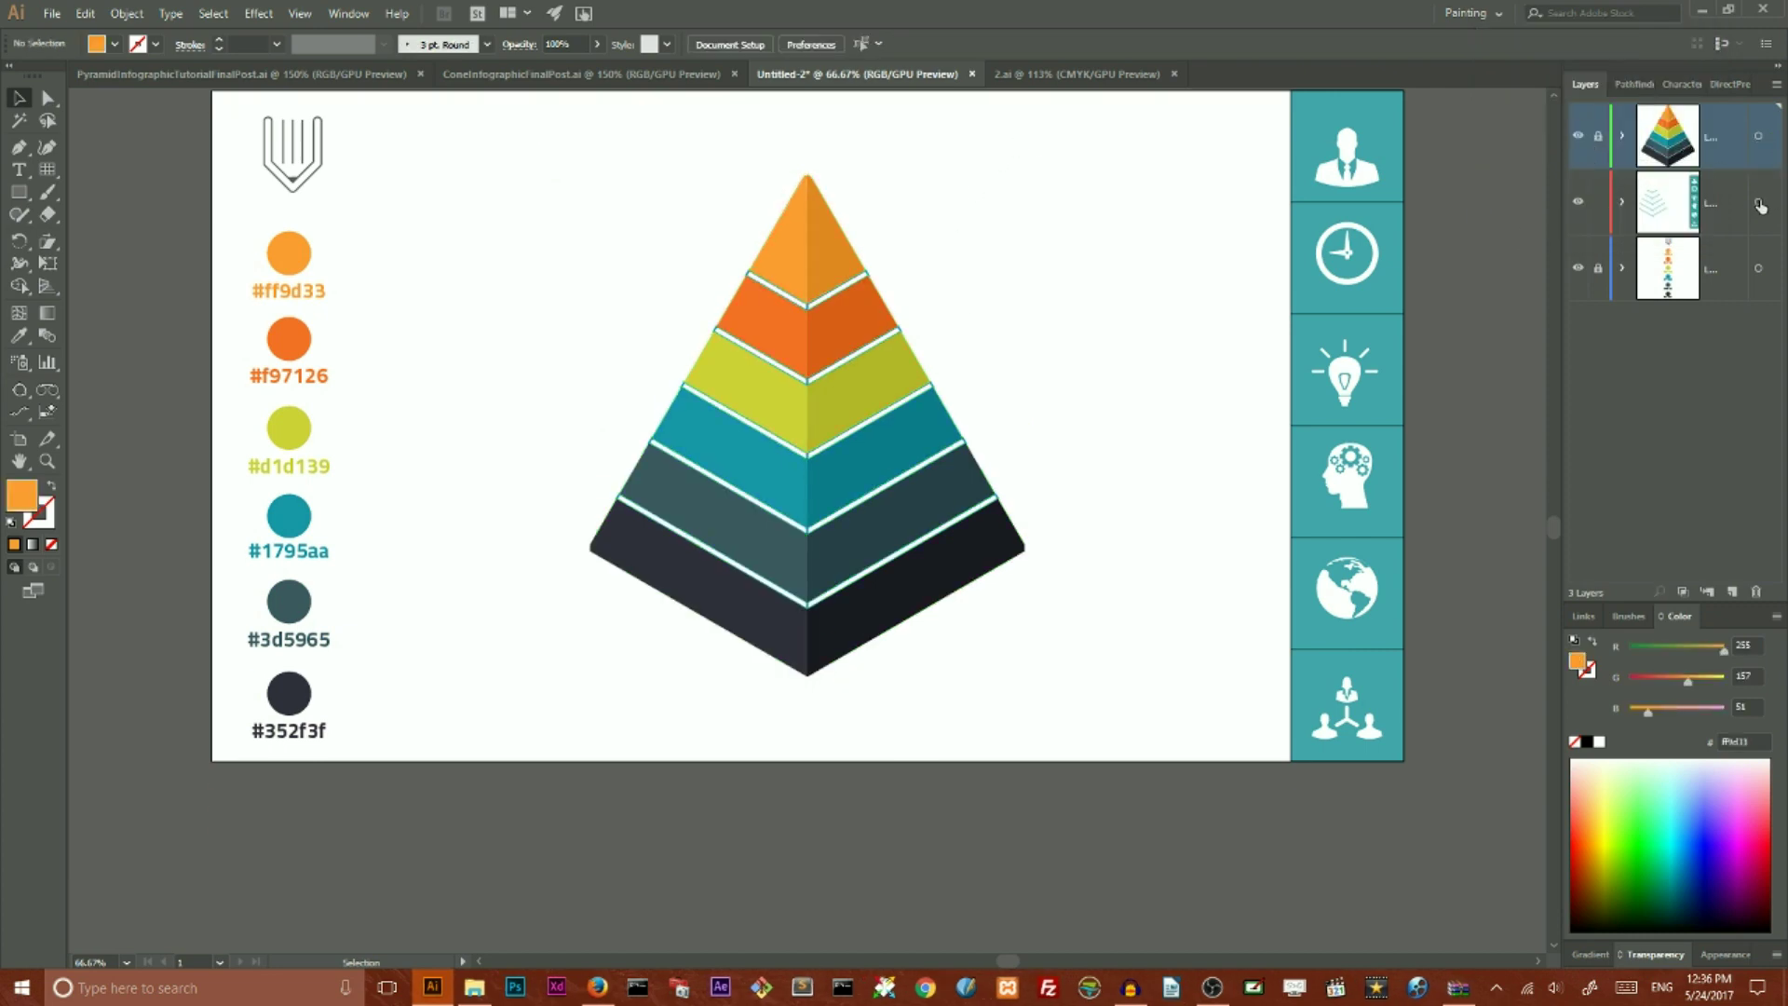
- Eyedropper the orange tip and orange band colours onto the separators beneath them
drag(599, 164, 1022, 698)
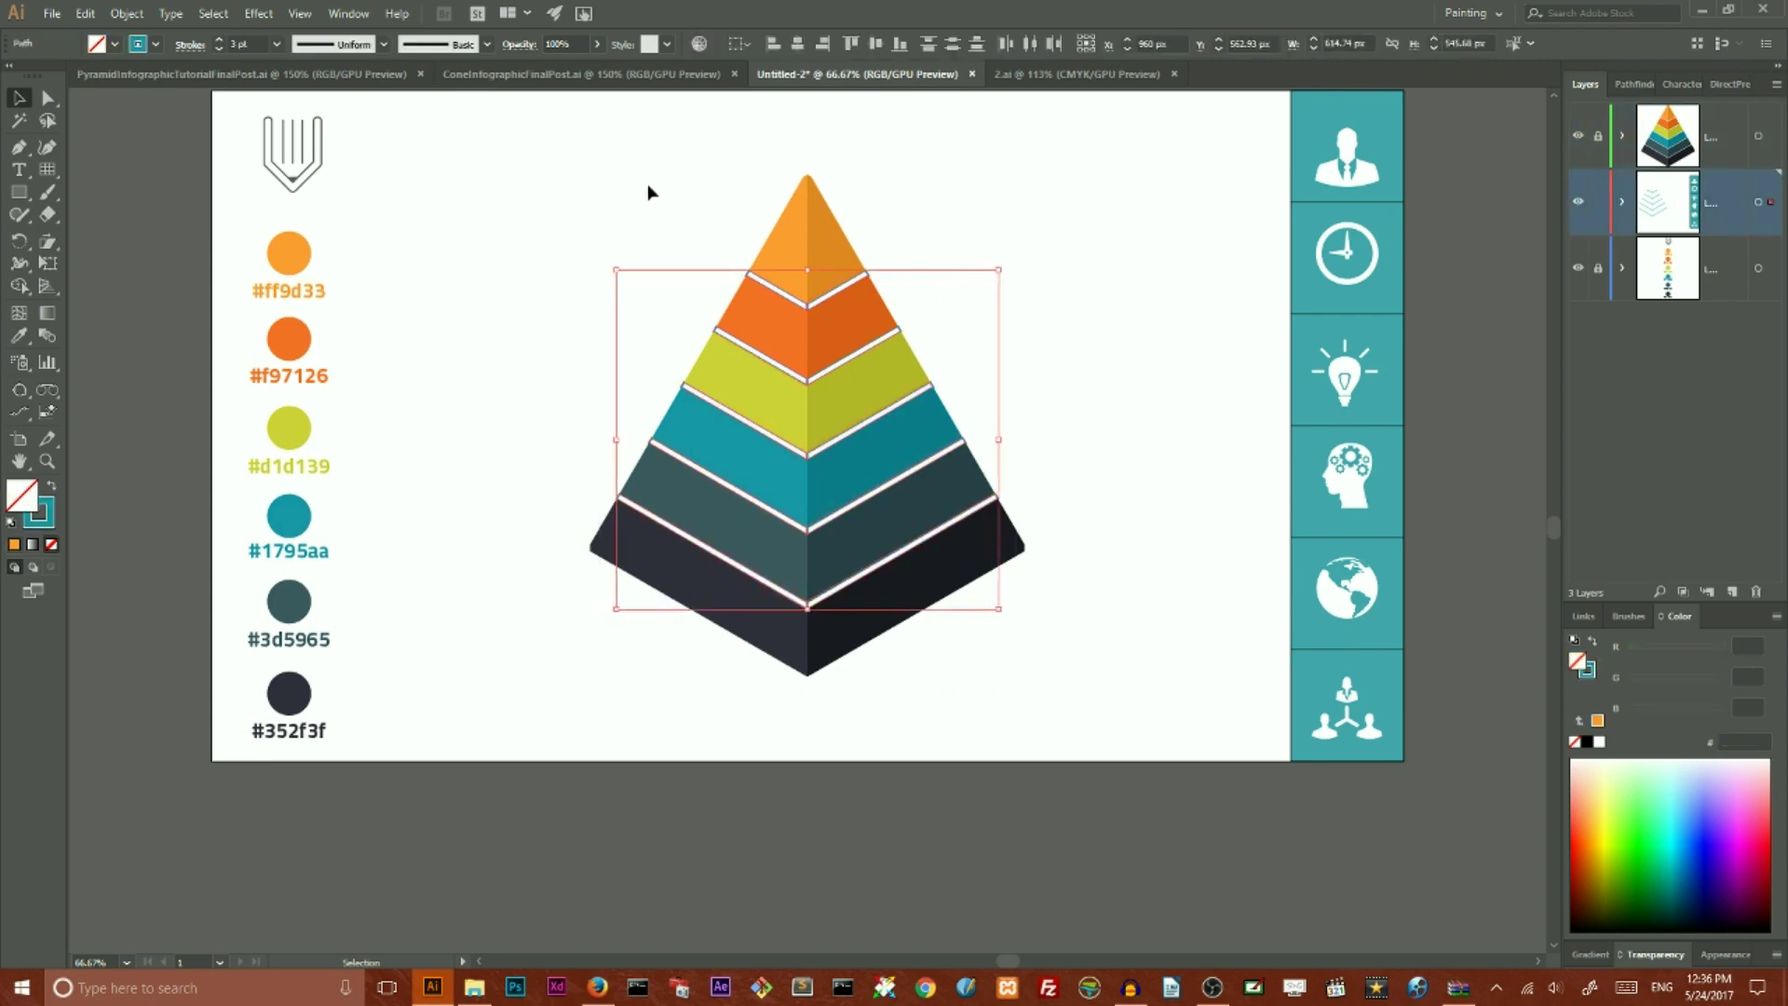
drag(596, 198, 867, 271)
key(i)
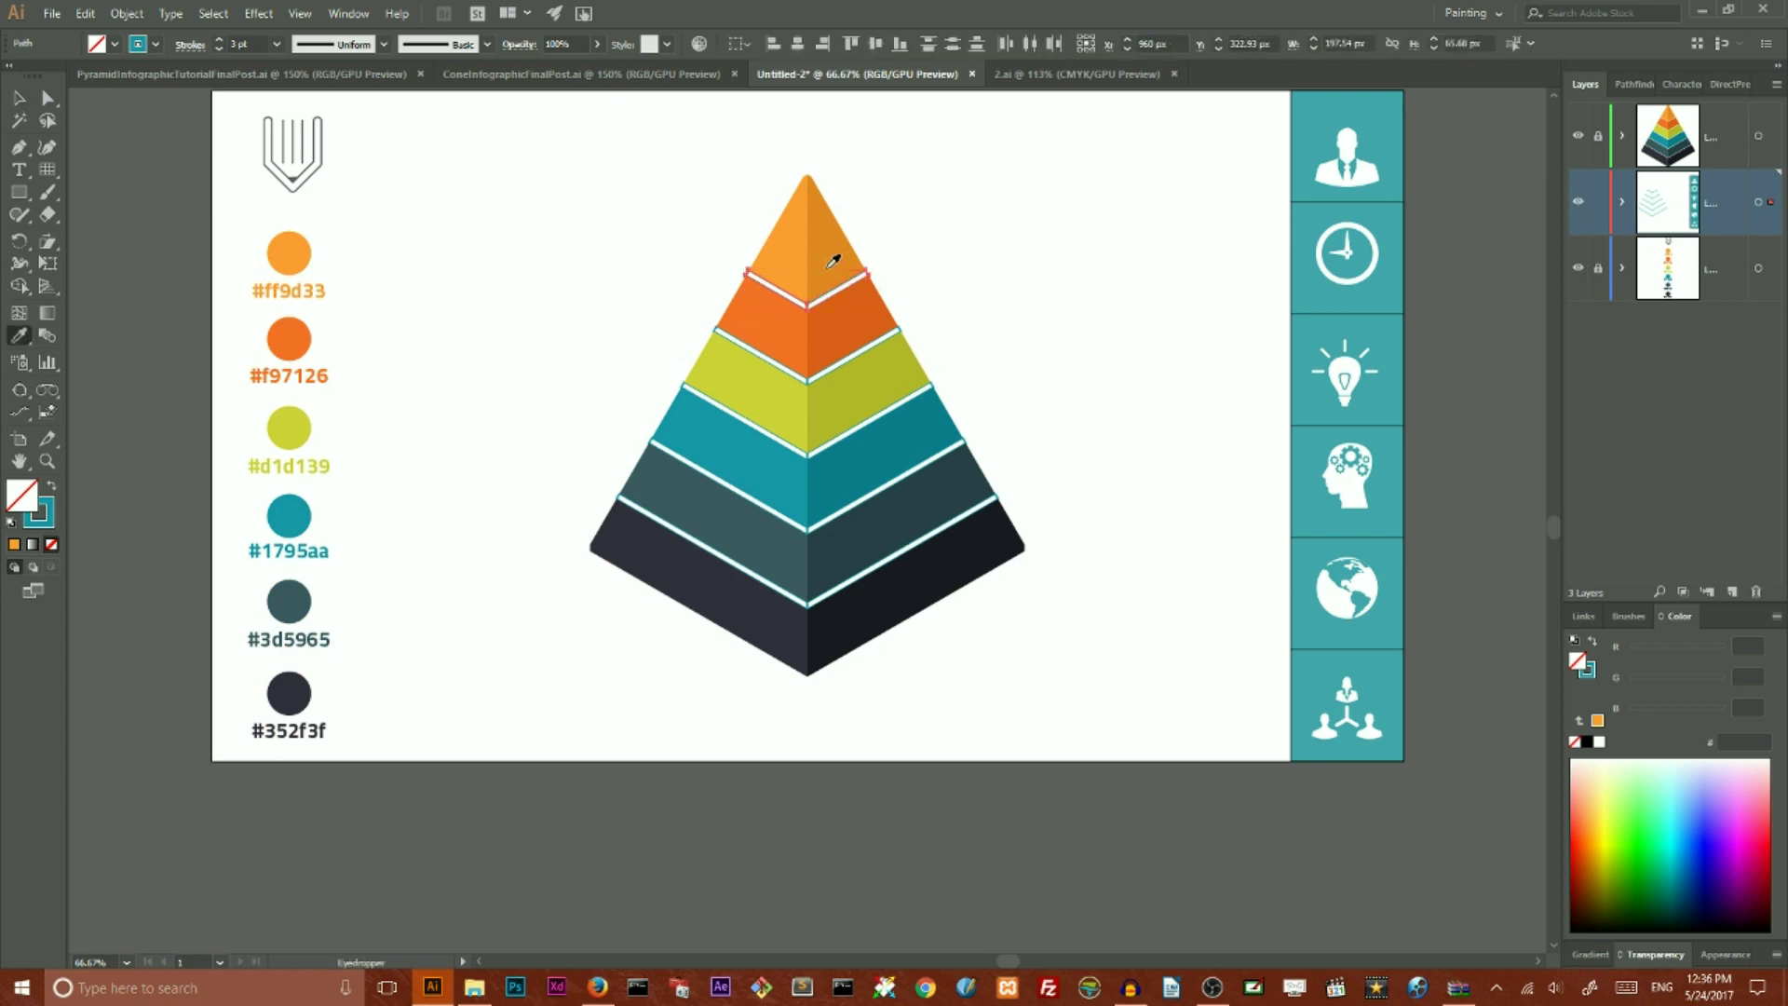
click(844, 254)
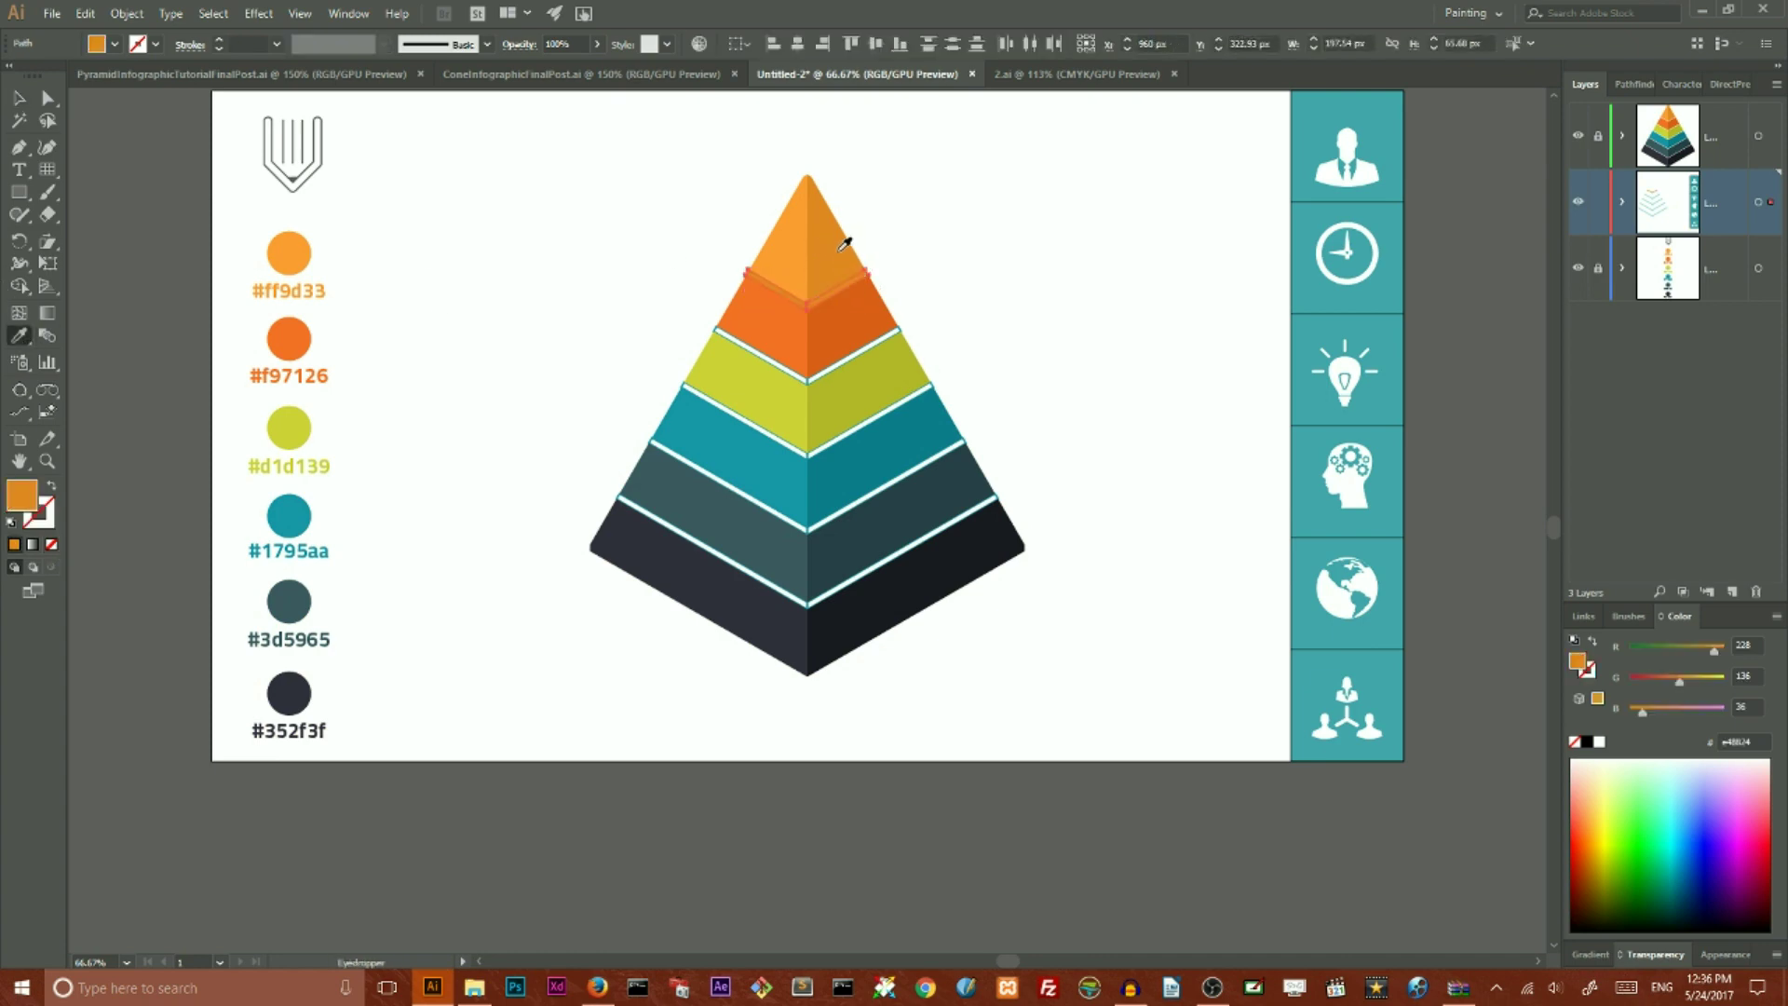
click(19, 97)
click(643, 355)
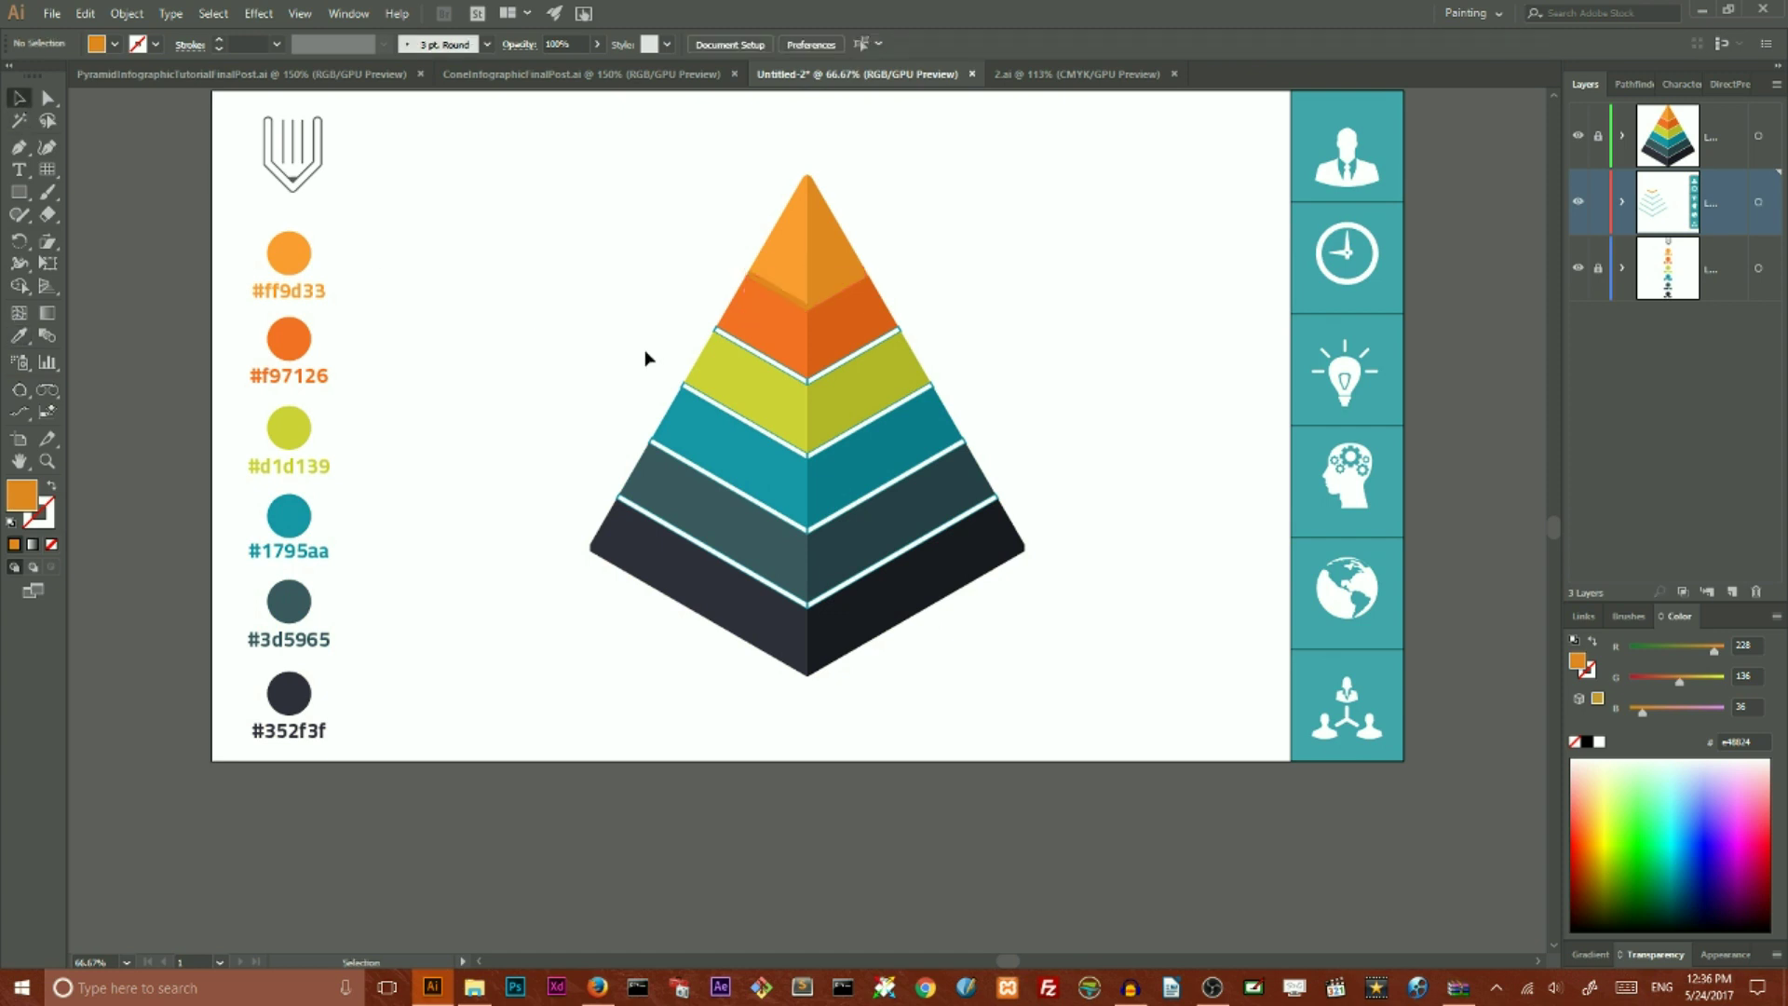
drag(674, 328, 894, 379)
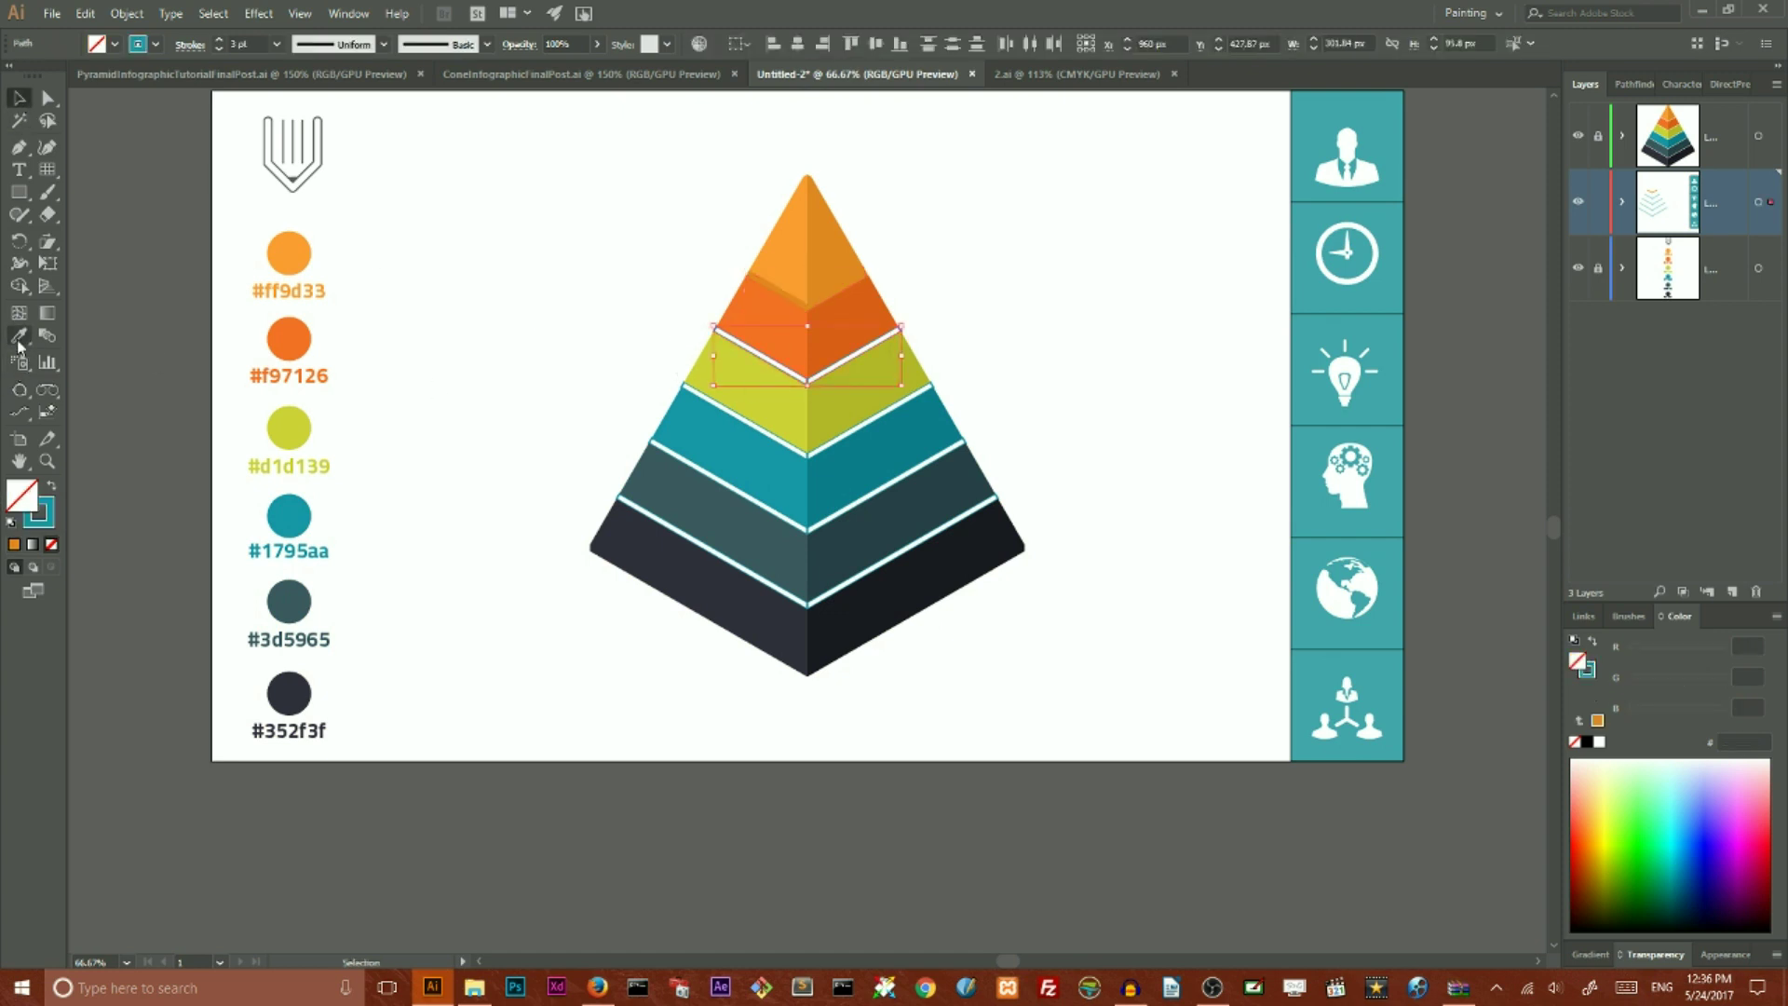
click(18, 335)
click(860, 318)
click(18, 97)
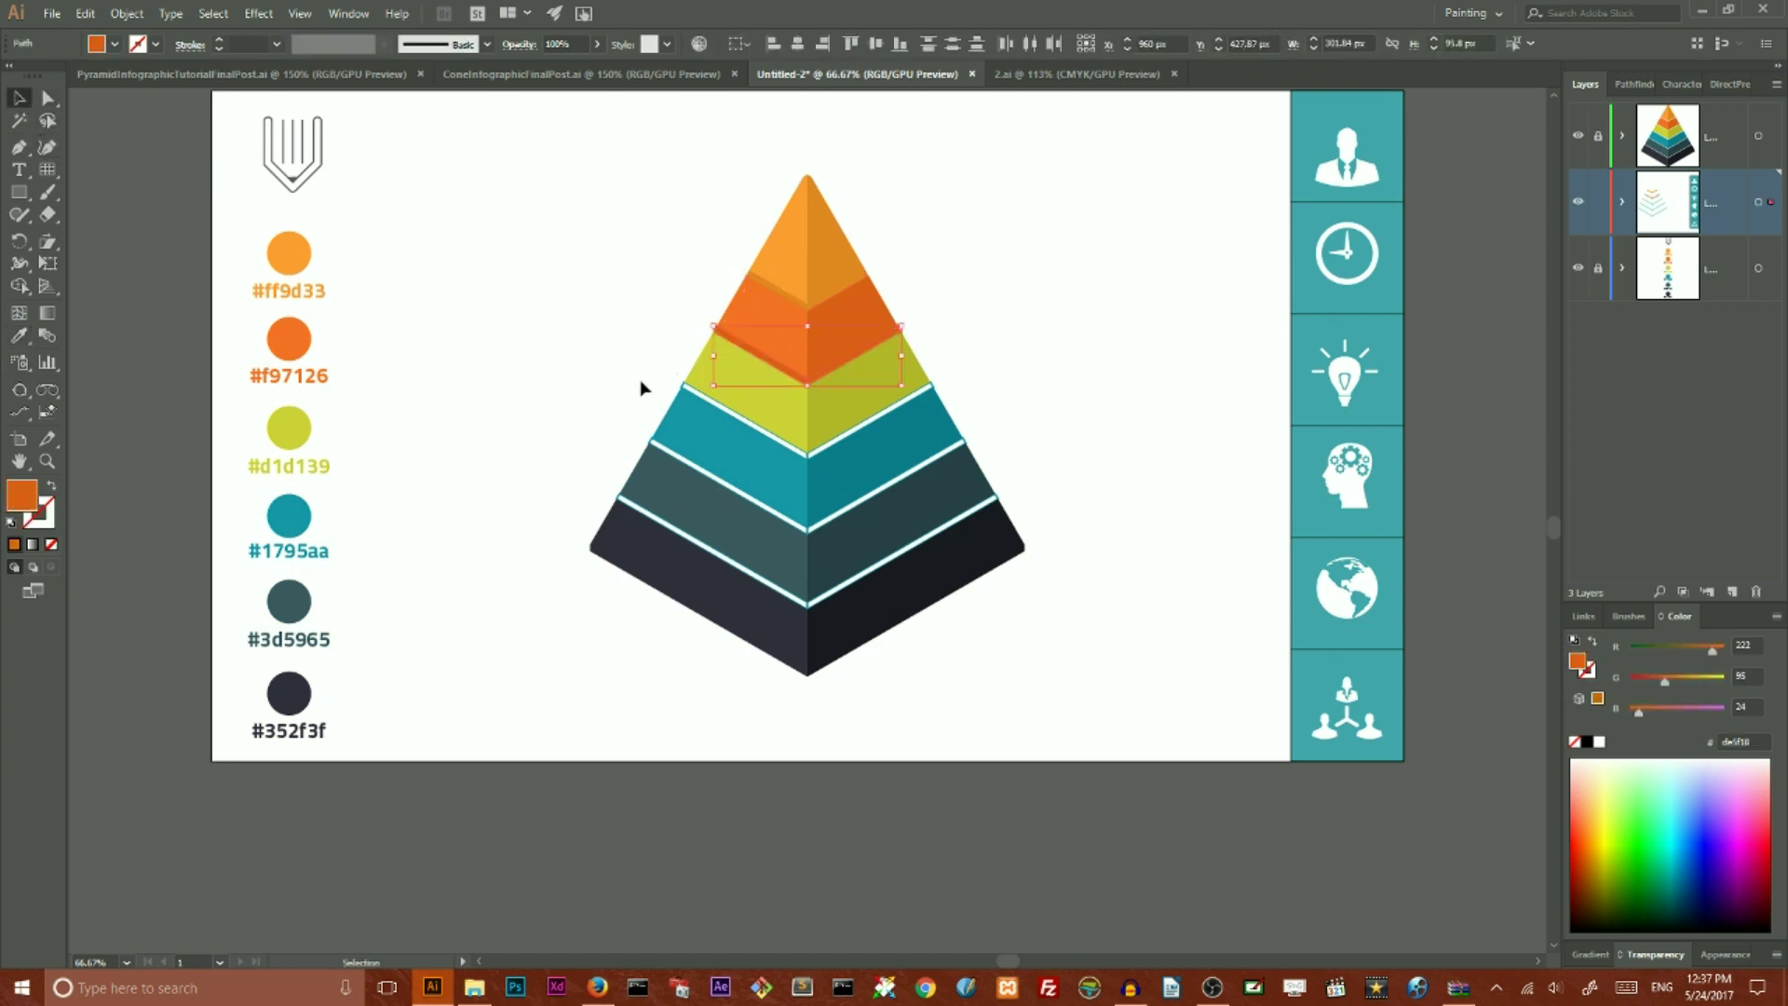
- Fill the separators under the yellow and teal tiers with those tiers' colours
drag(642, 374, 893, 444)
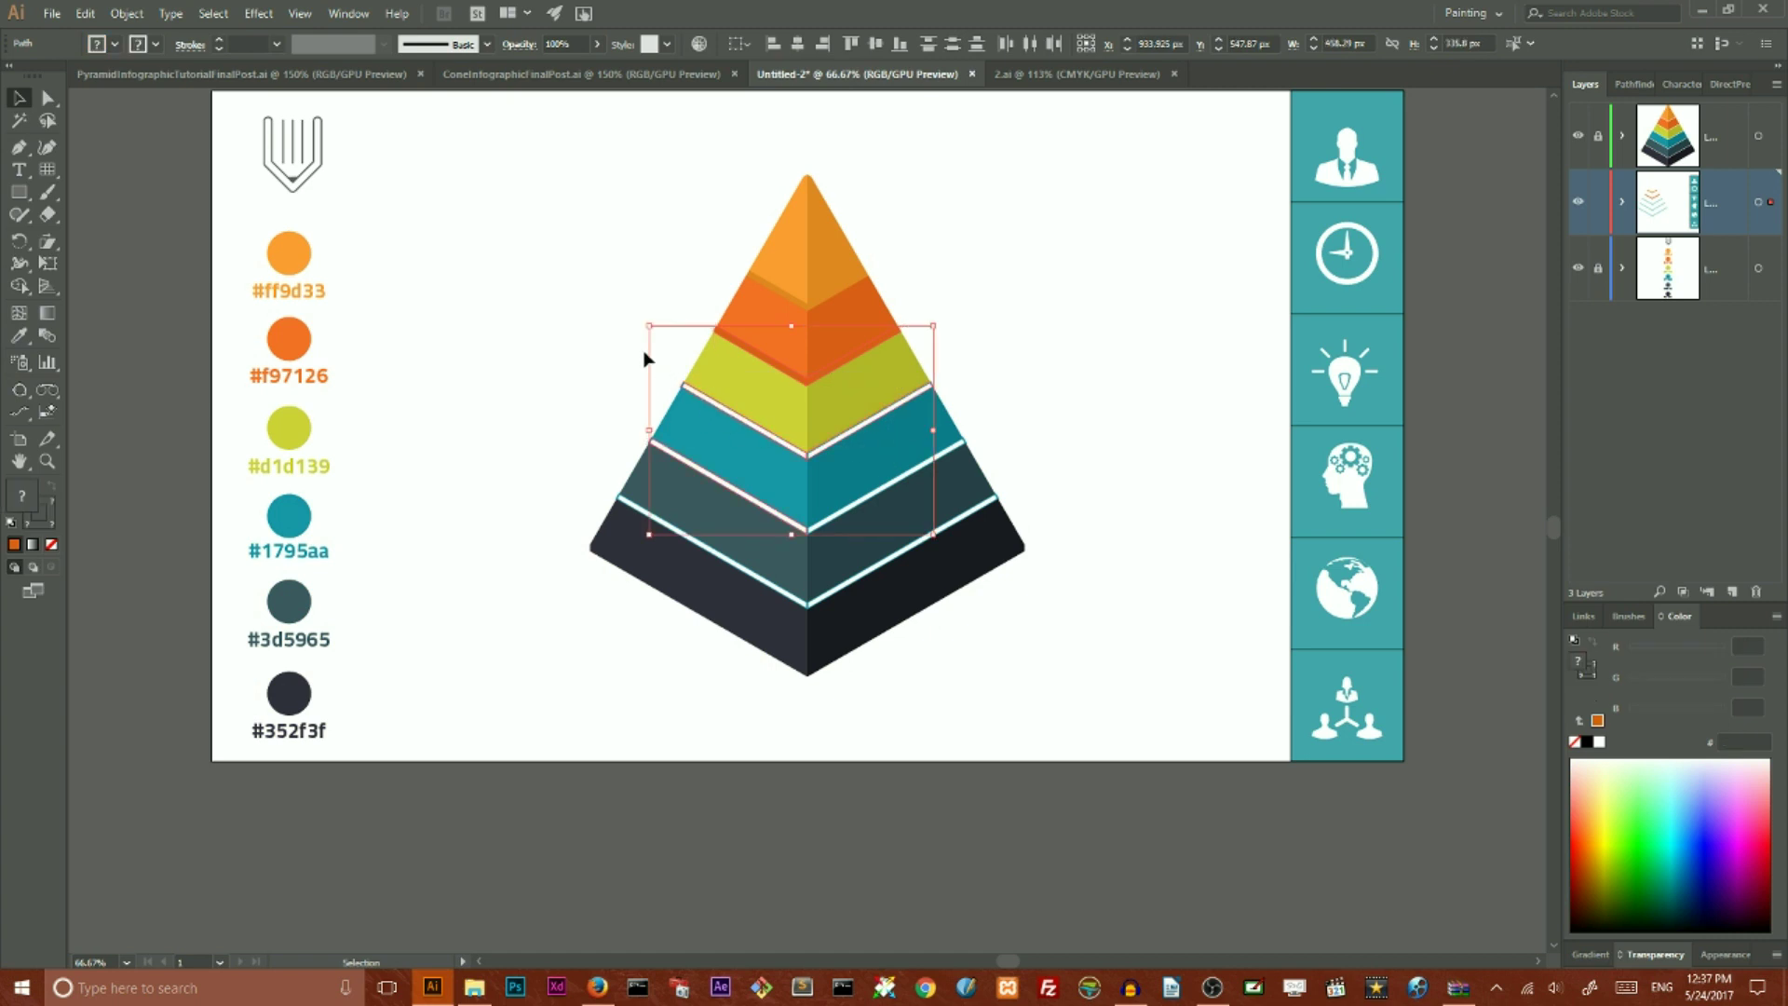
drag(658, 380, 892, 443)
click(988, 386)
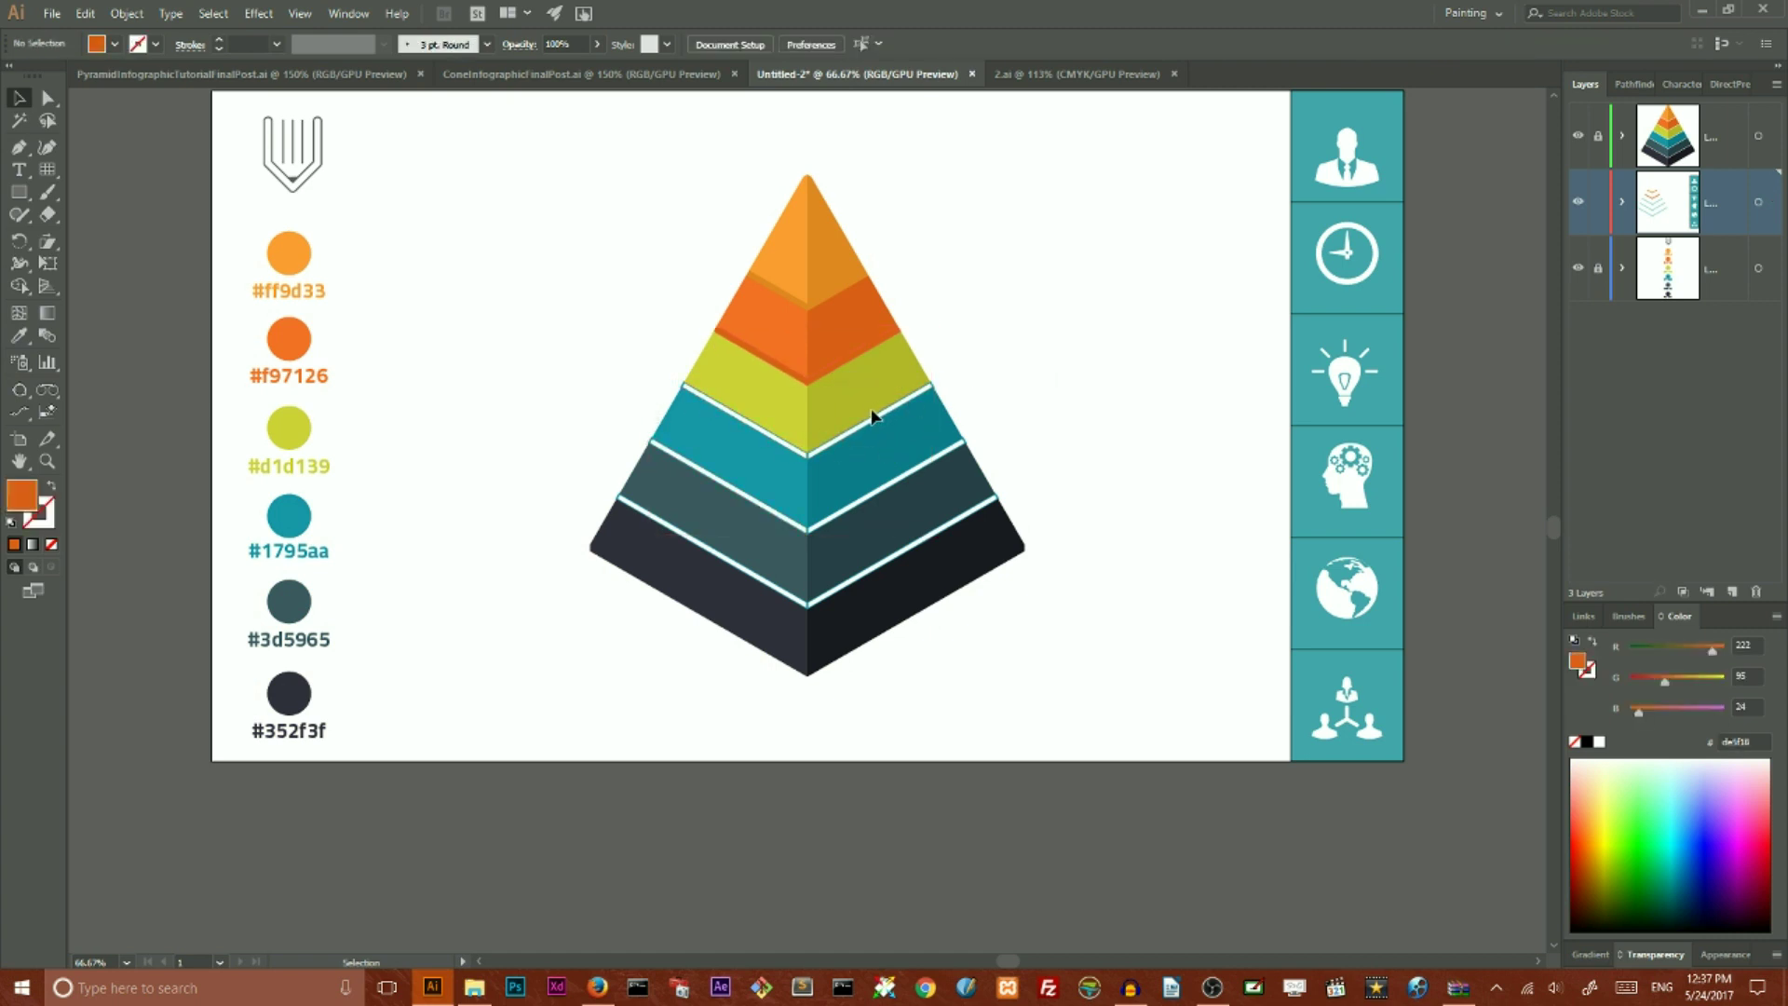
click(810, 454)
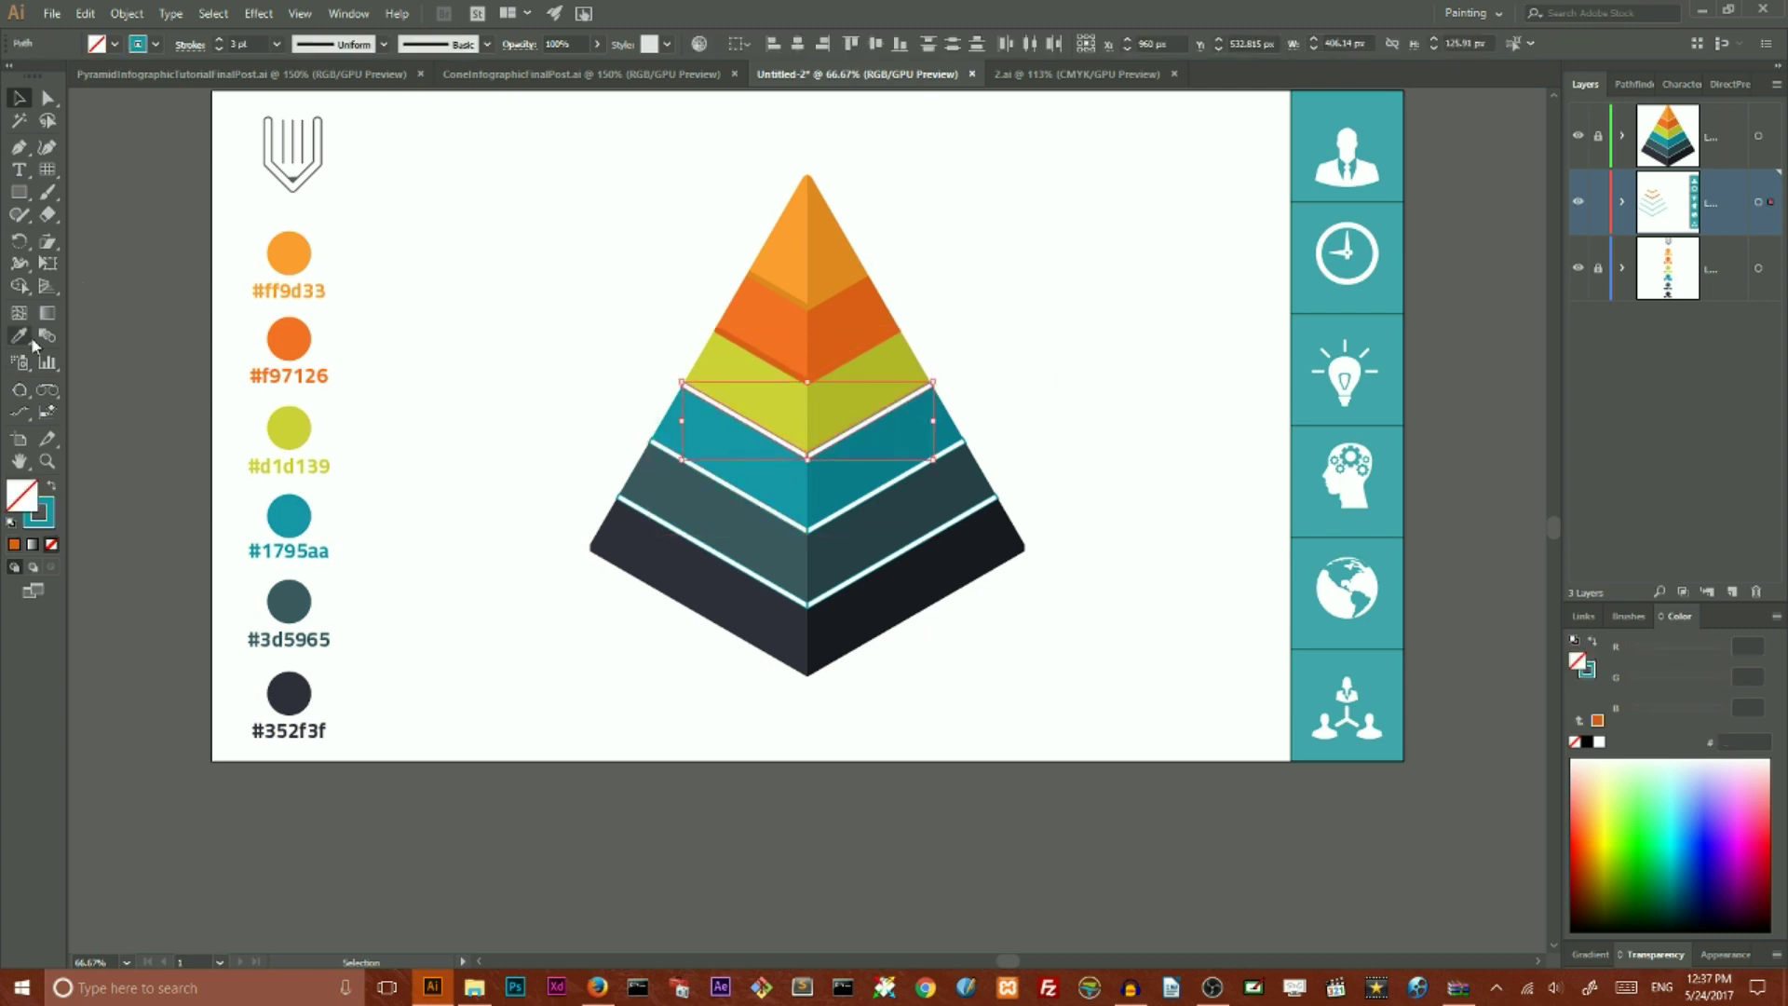
click(19, 335)
click(852, 396)
click(19, 96)
click(519, 407)
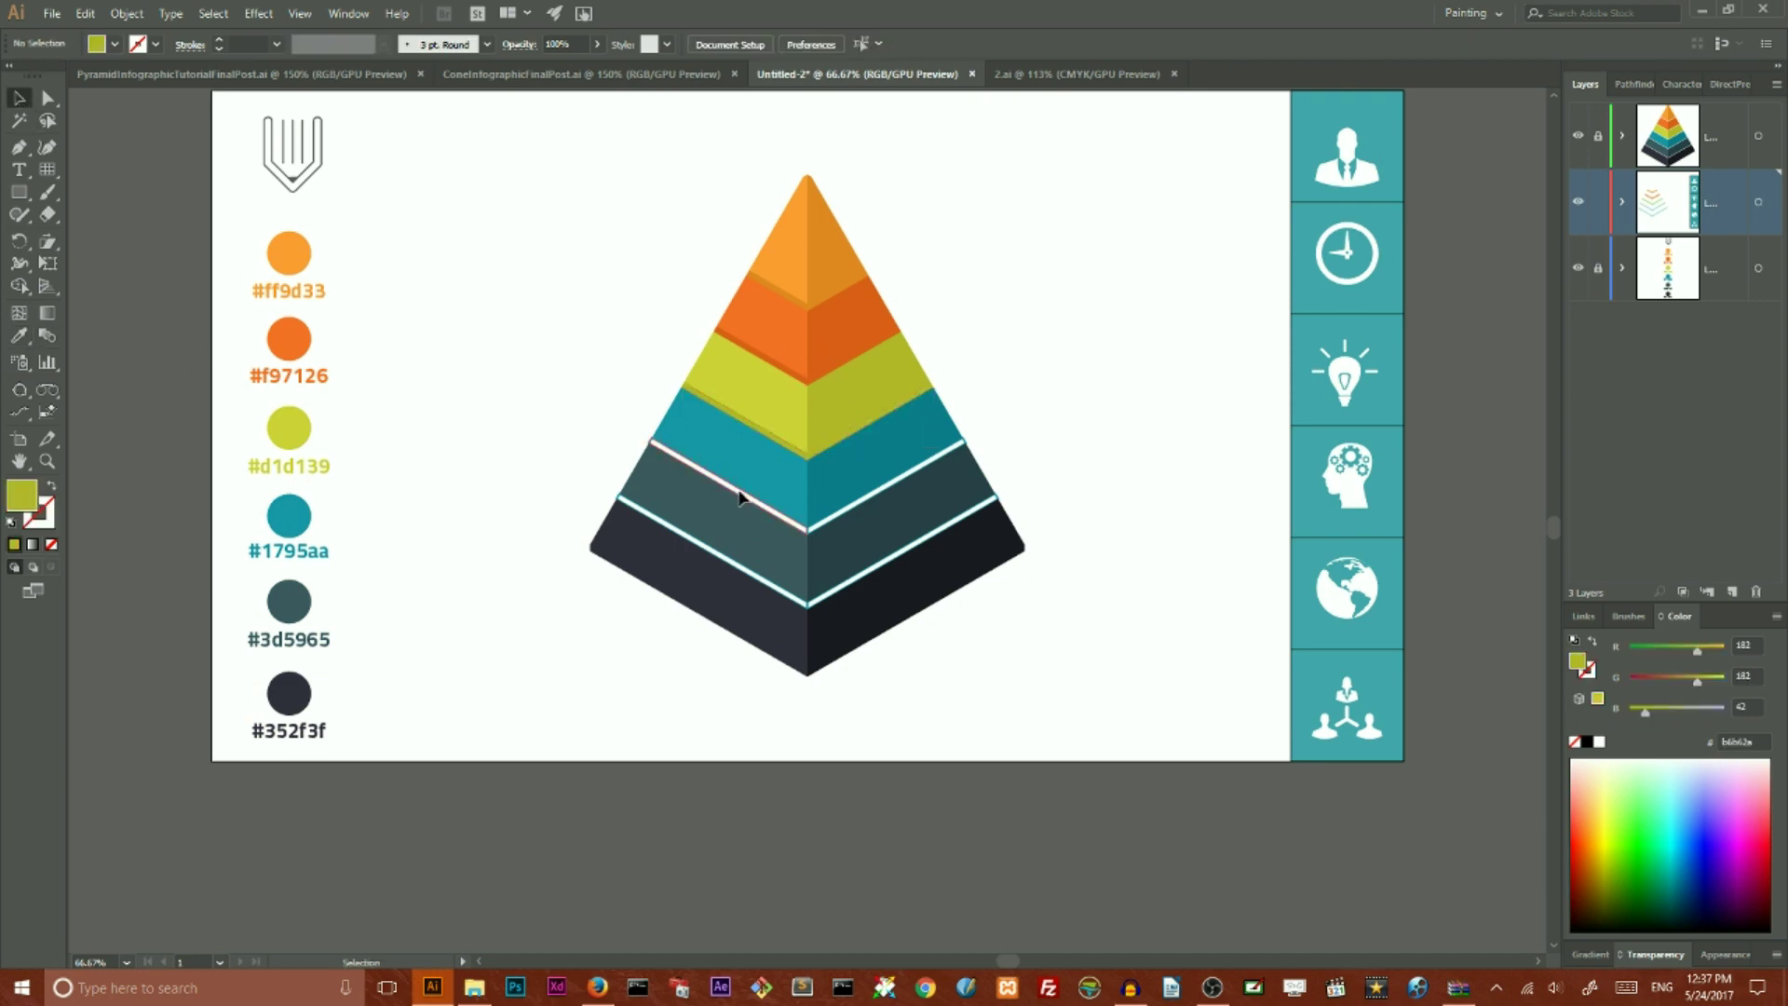
click(818, 541)
click(18, 336)
click(888, 448)
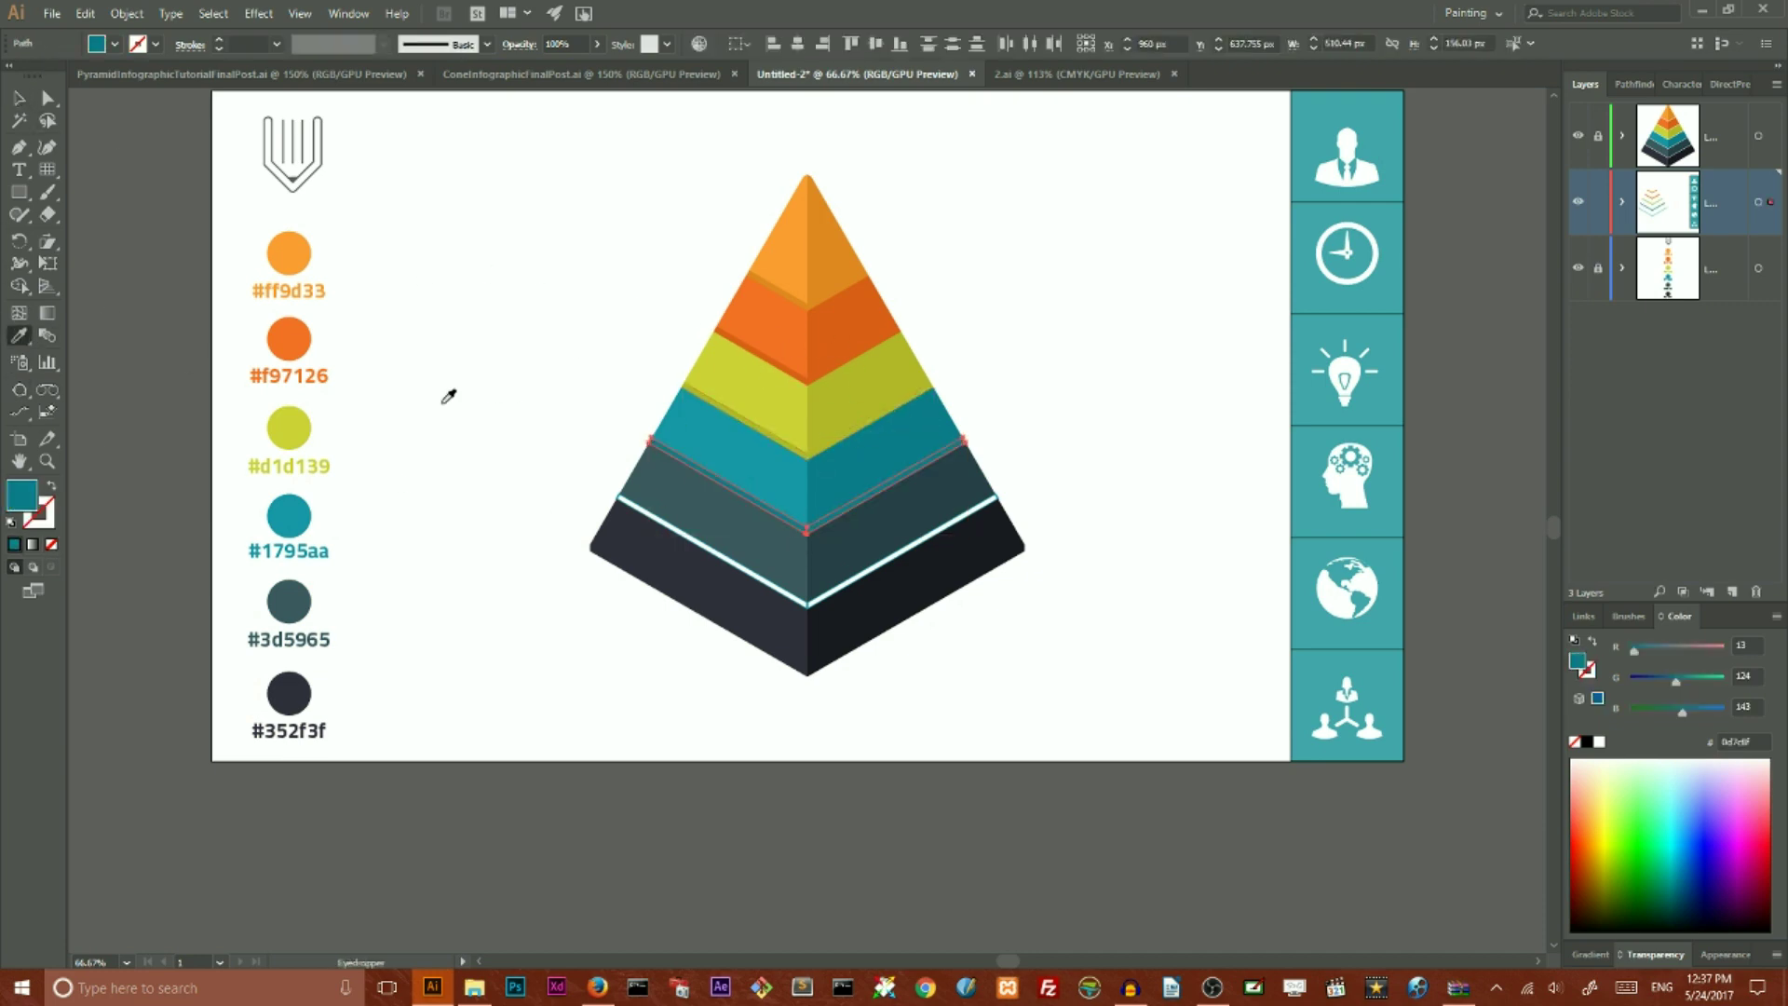
click(19, 97)
- Fill the bottom separator with the dark-teal tier colour and deselect
click(812, 605)
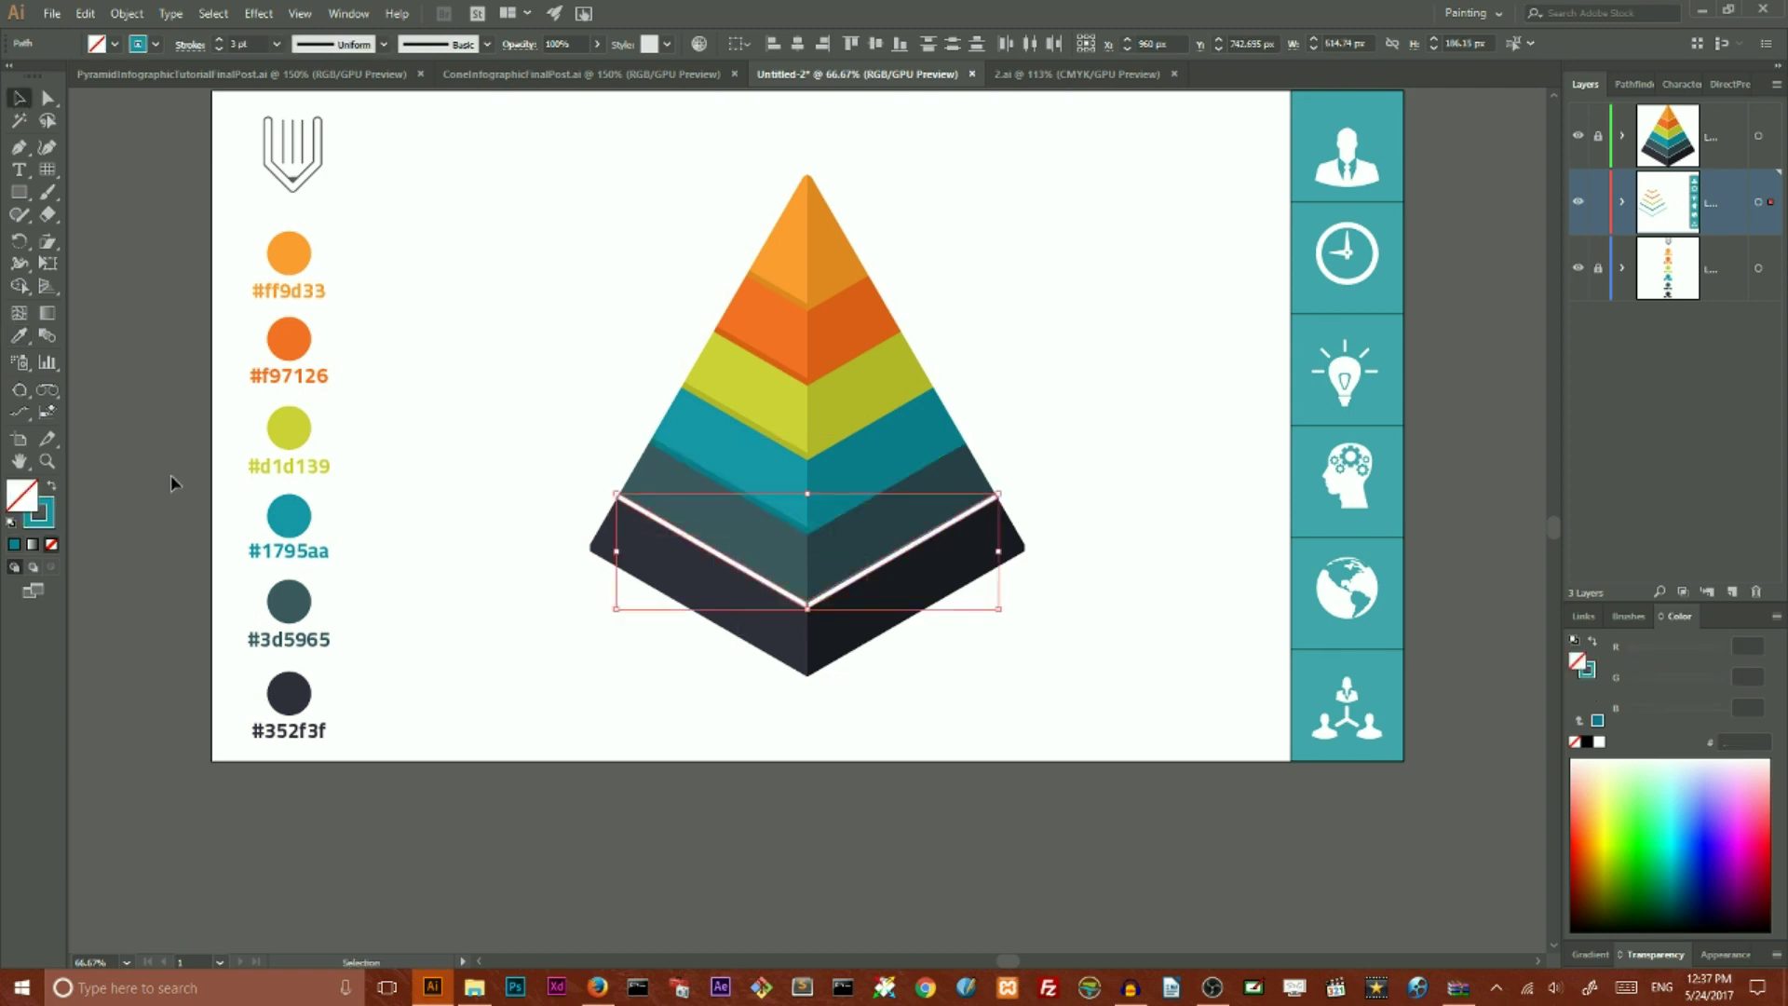
click(18, 336)
click(857, 534)
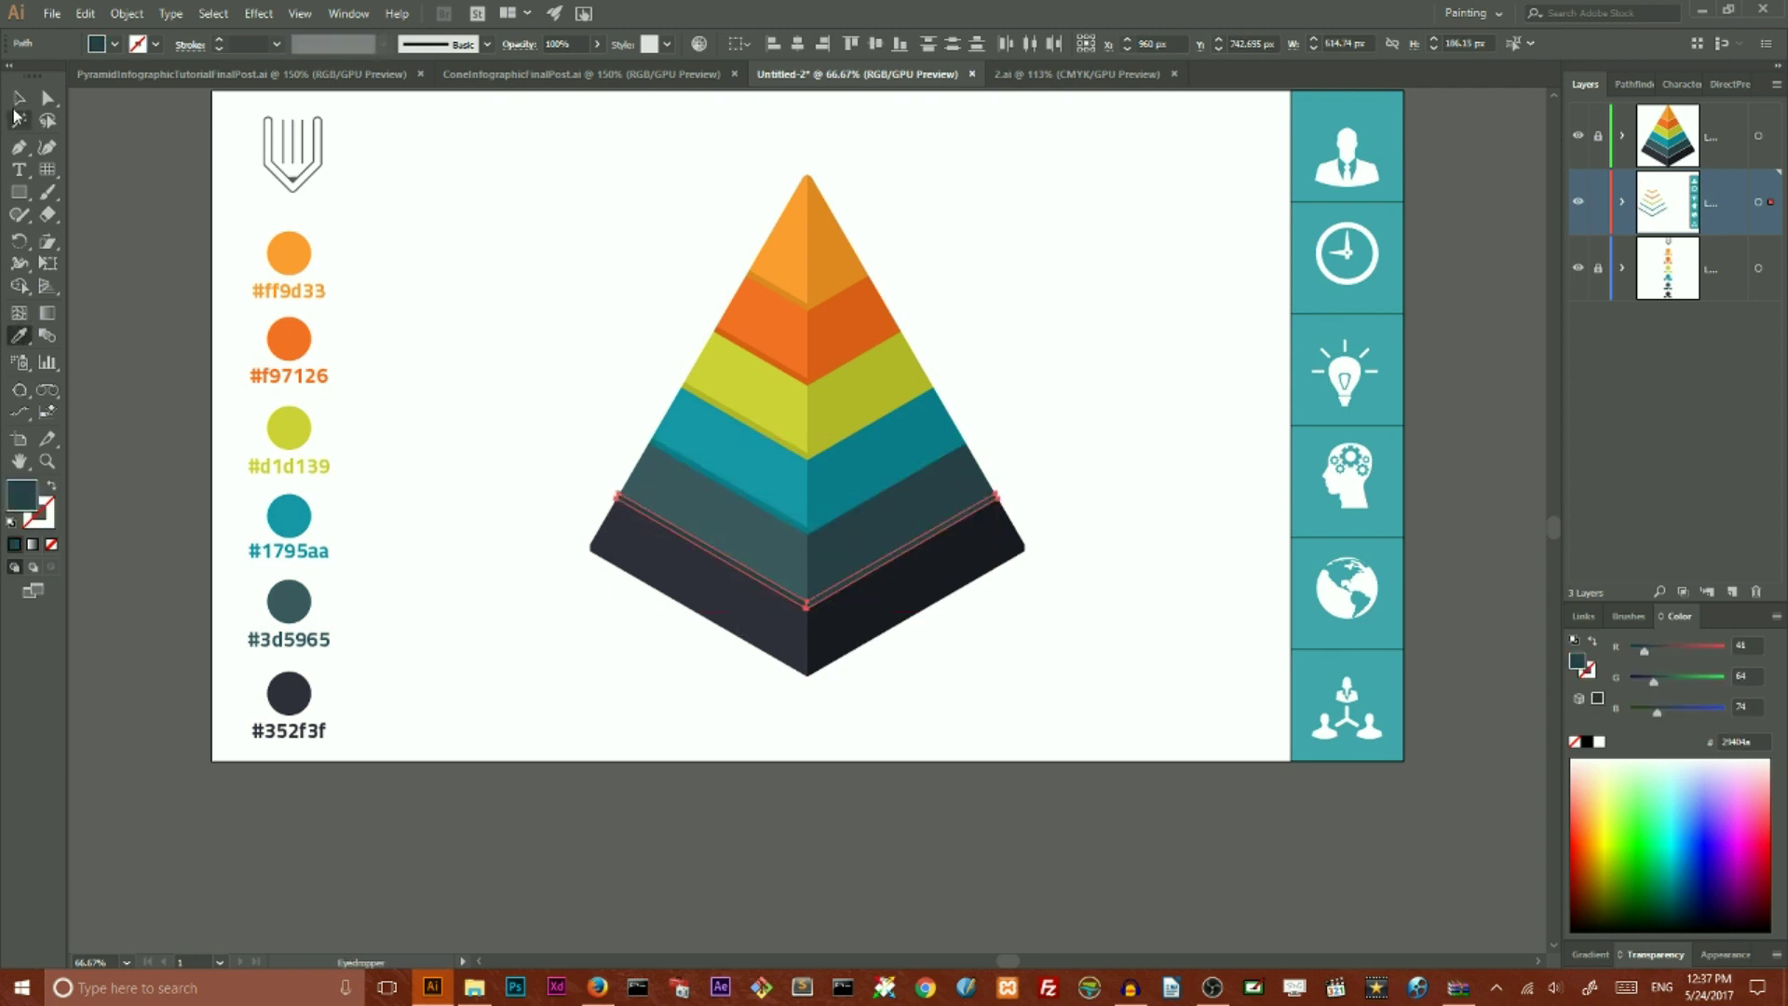
click(894, 516)
key(v)
click(1042, 232)
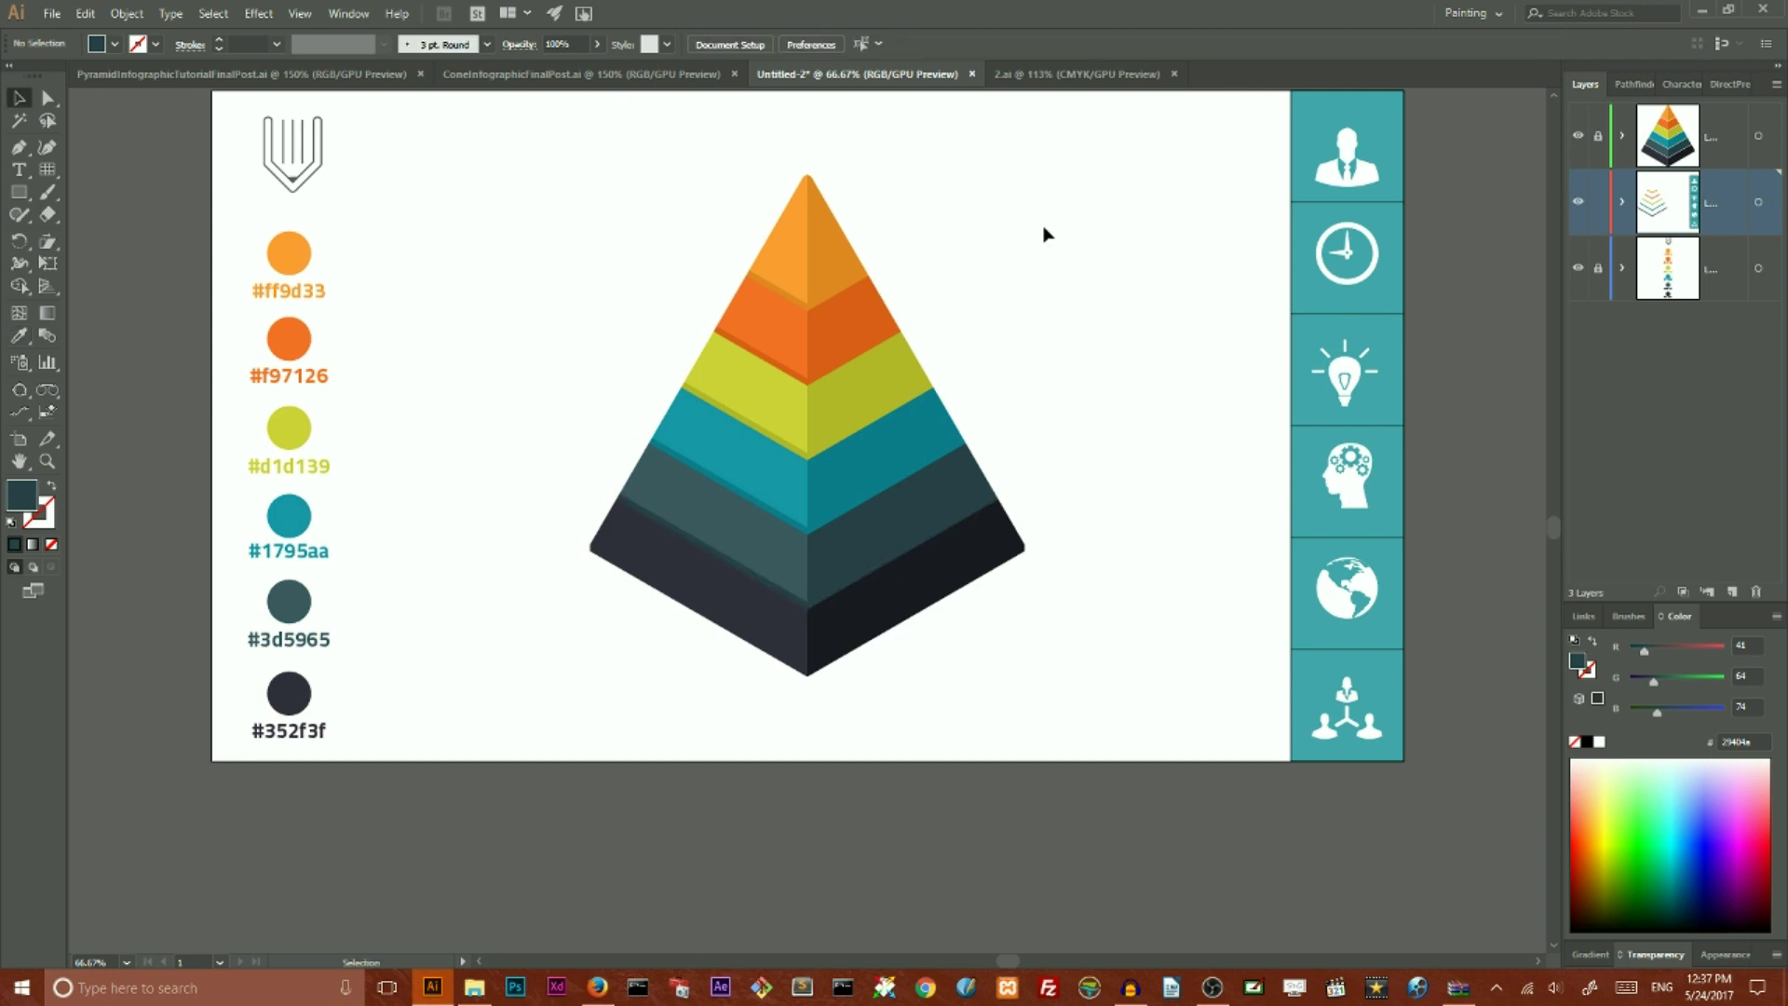
- Darken the right half of the tiers with linked colours, saturation 94% and brightness 78%
drag(990, 205, 839, 619)
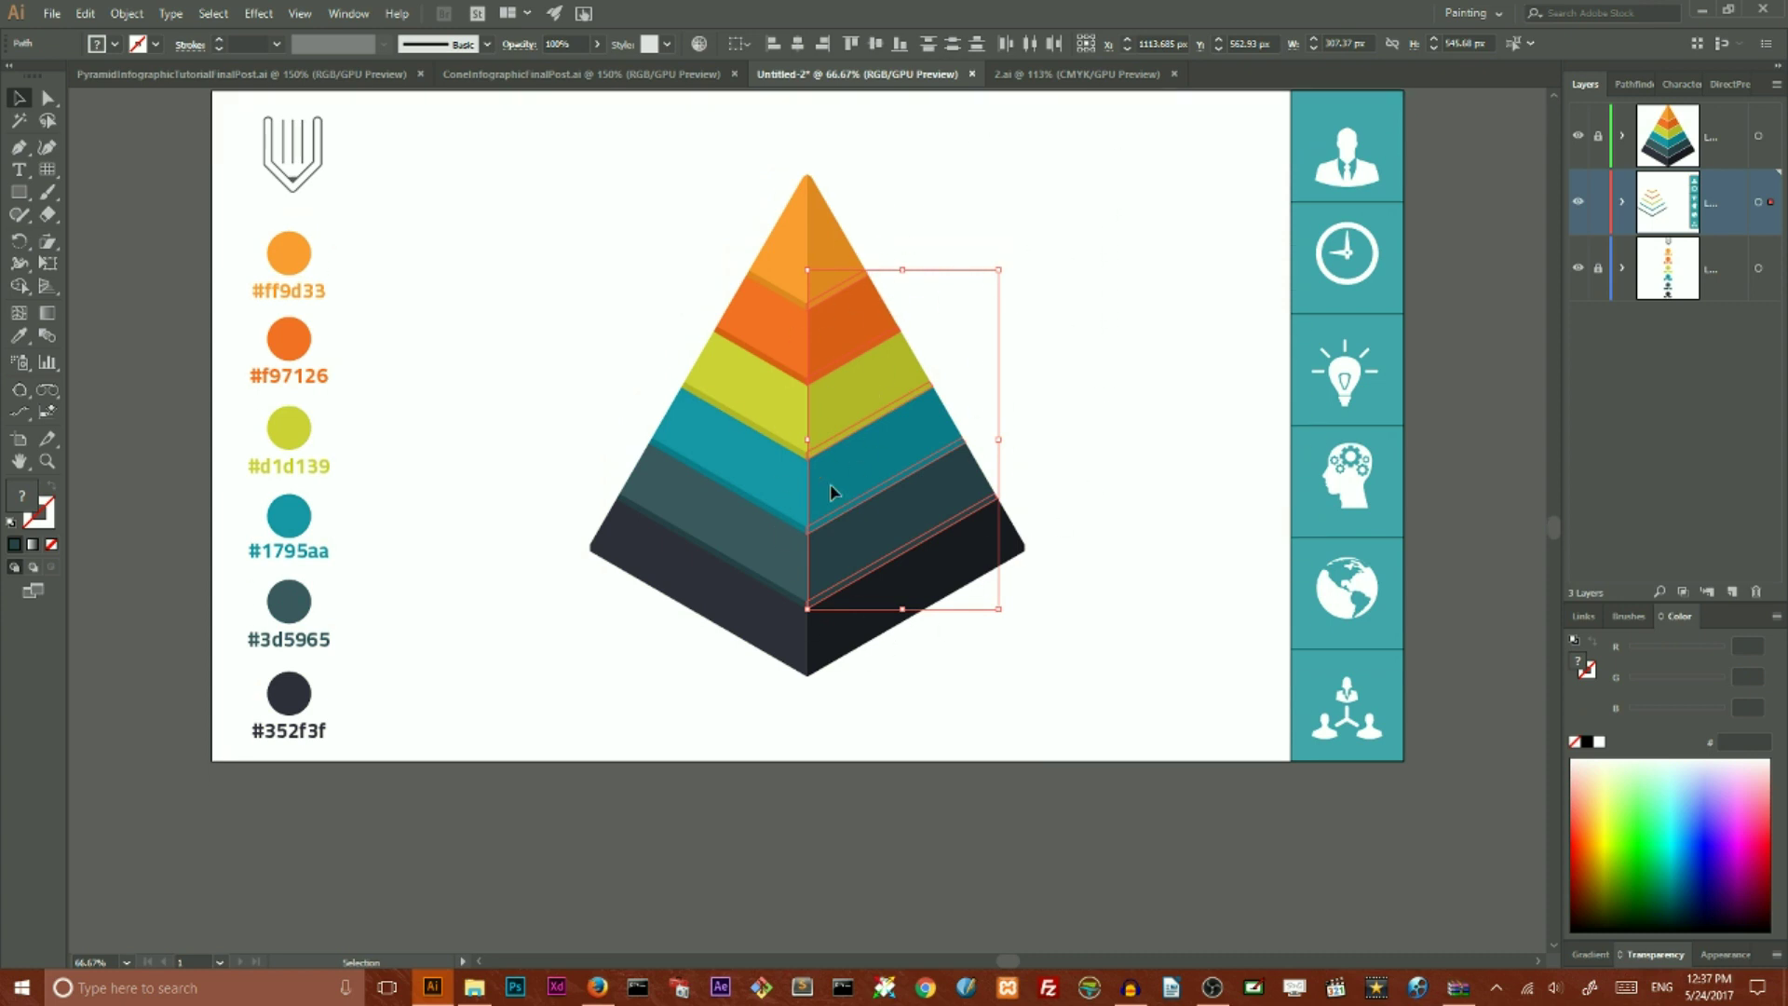
click(698, 44)
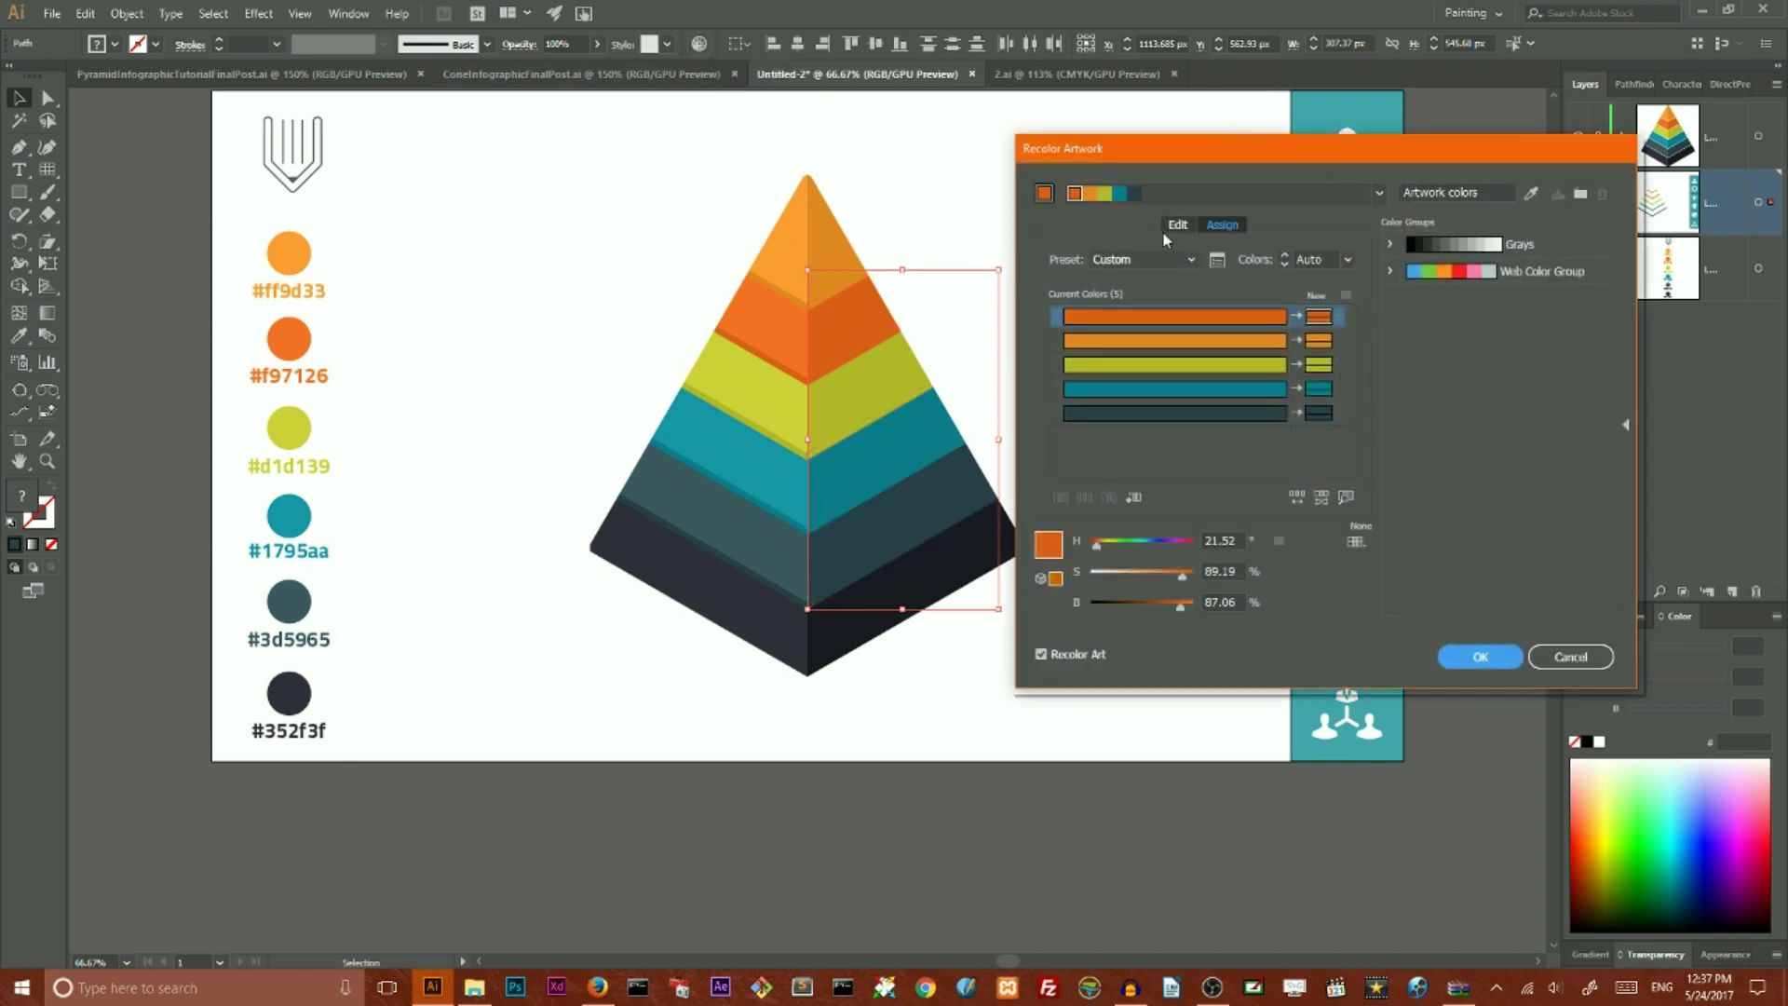
click(1176, 226)
click(1346, 498)
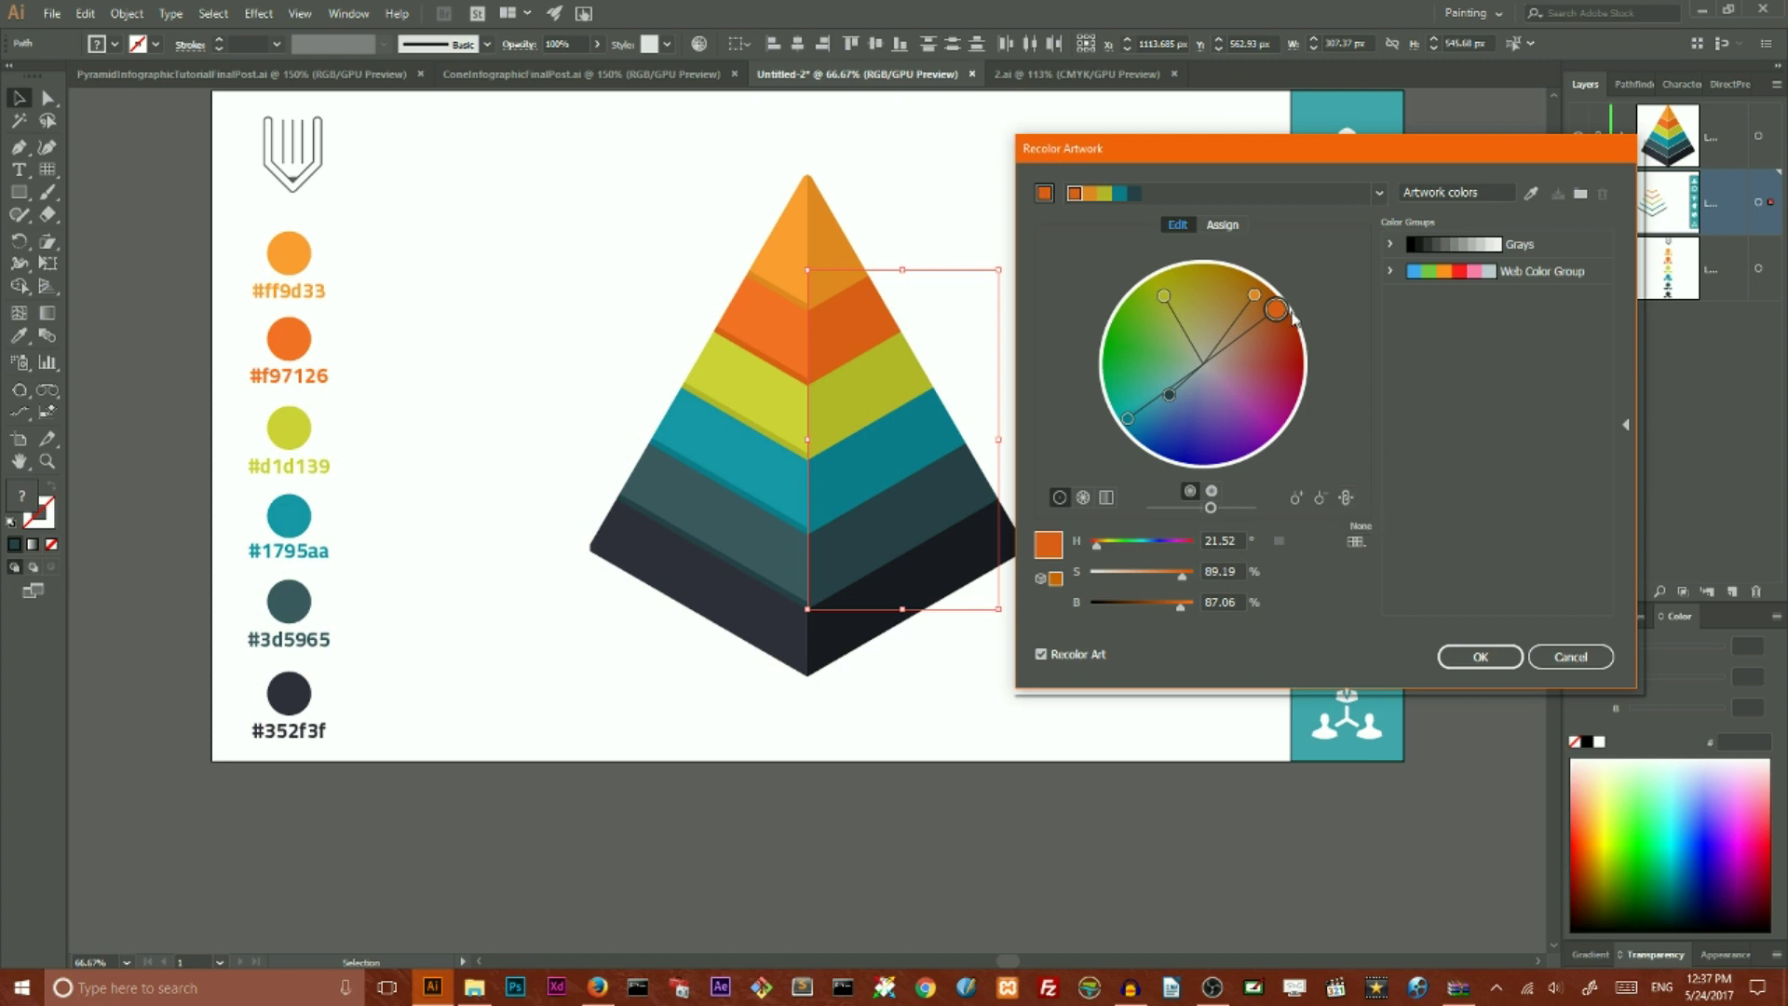
click(1232, 571)
text(92)
key(Return)
key(Up)
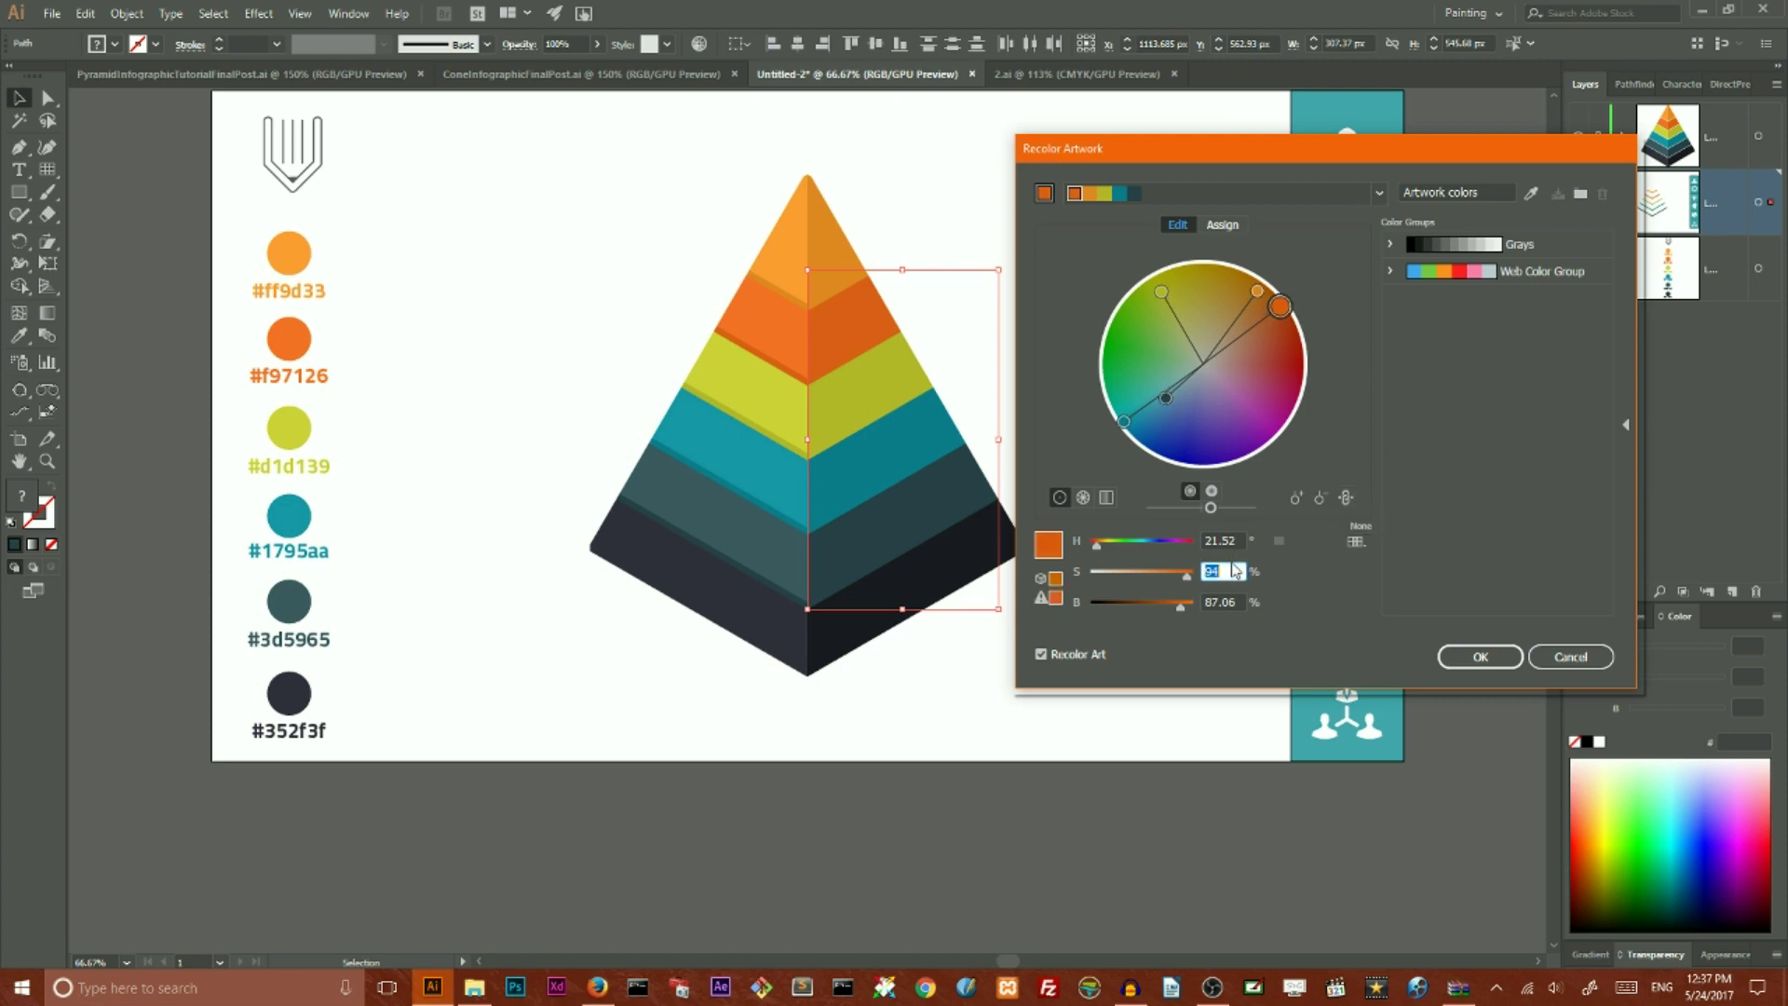
click(1220, 603)
text(78)
key(Return)
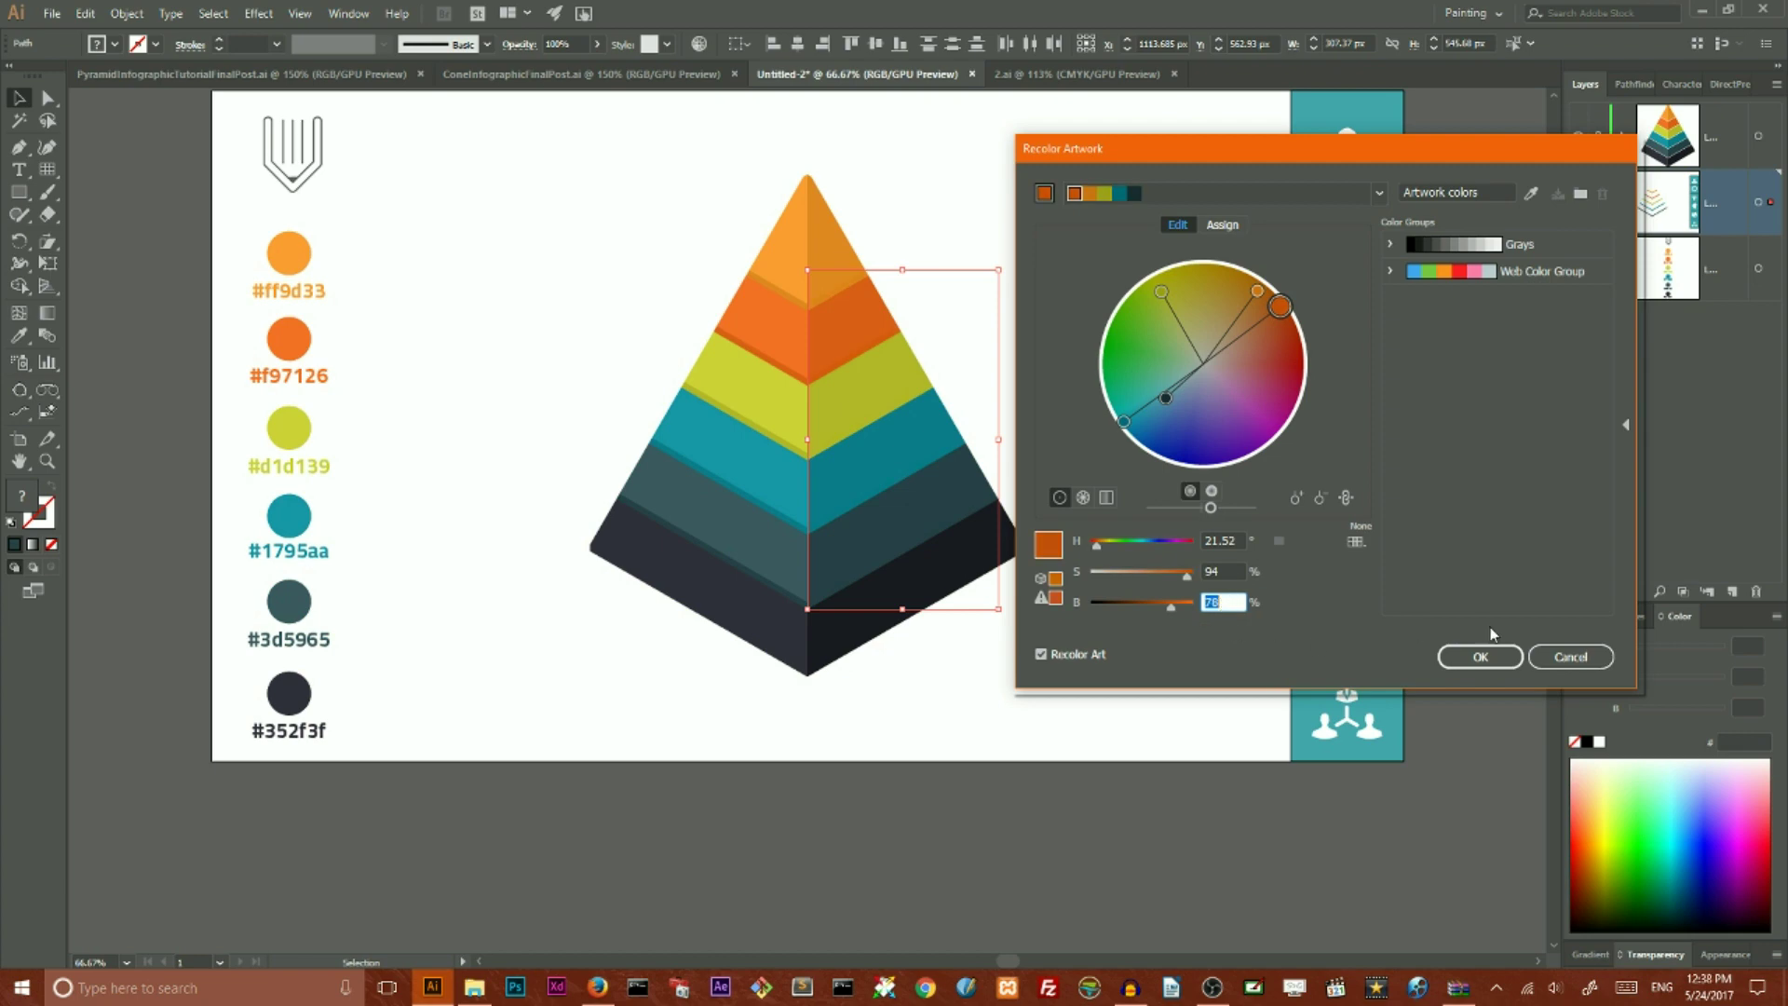
click(1480, 657)
click(1103, 279)
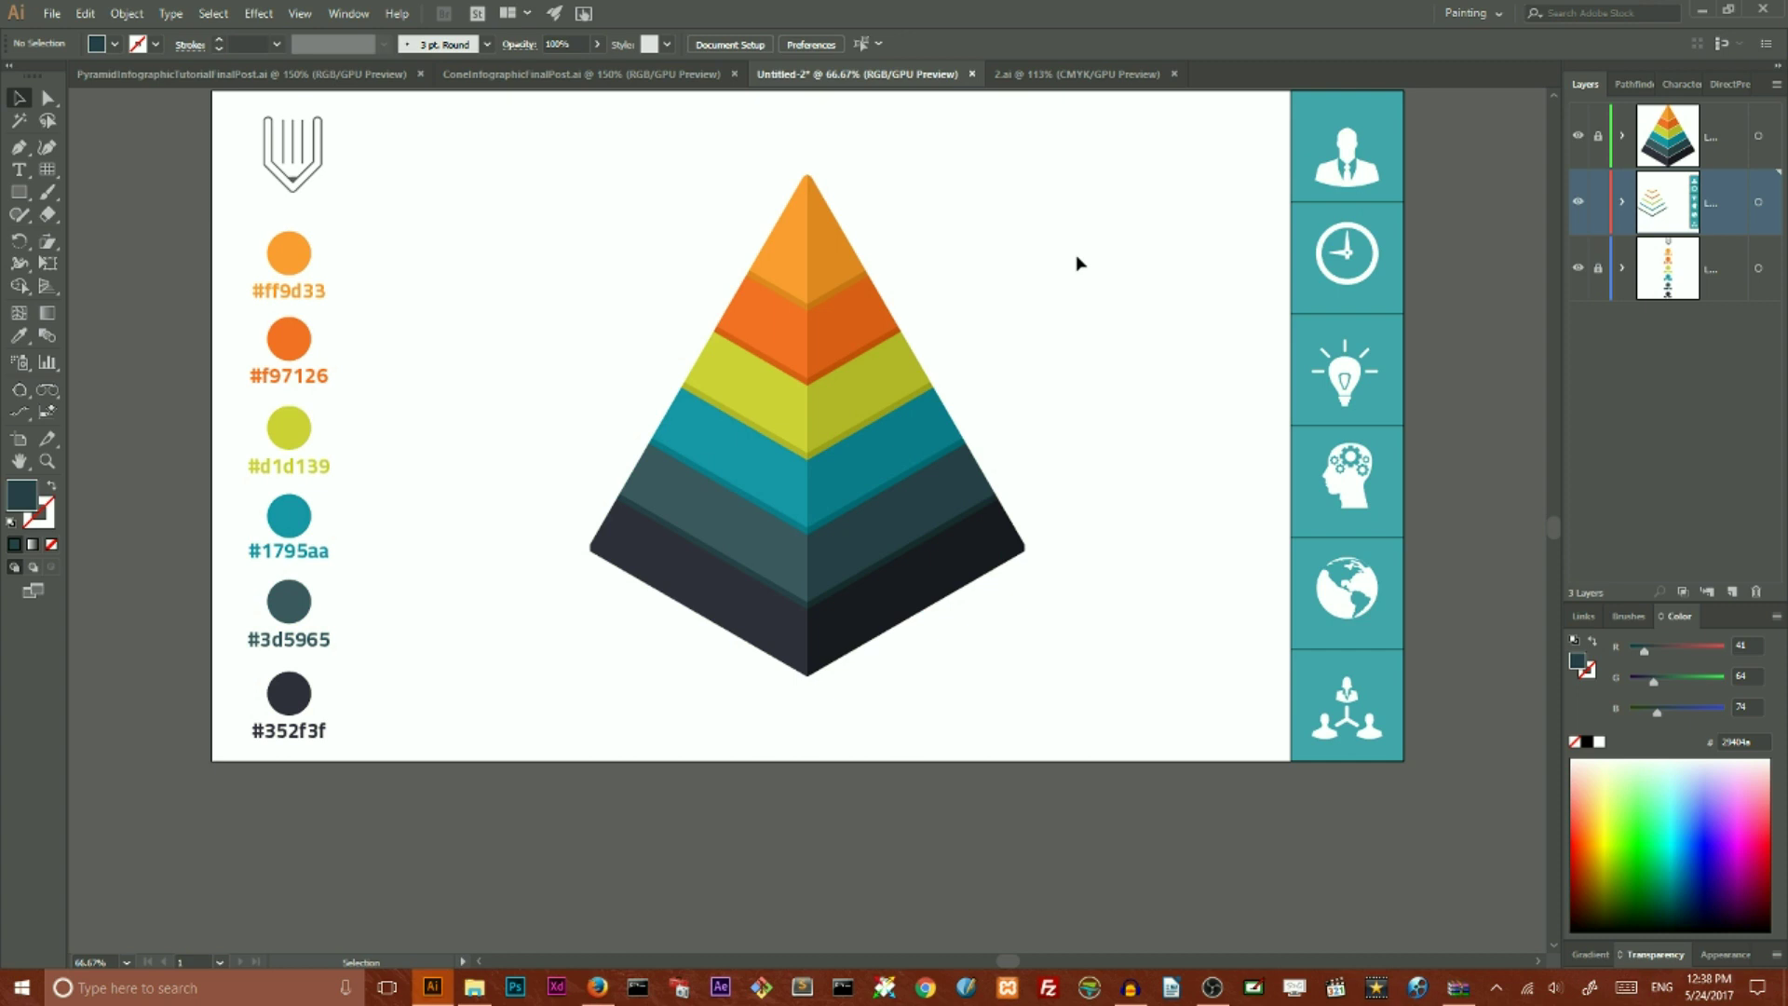
- Zoom to 100% and select the upper-left anchors of all five gap bands
click(45, 99)
key(ctrl+plus)
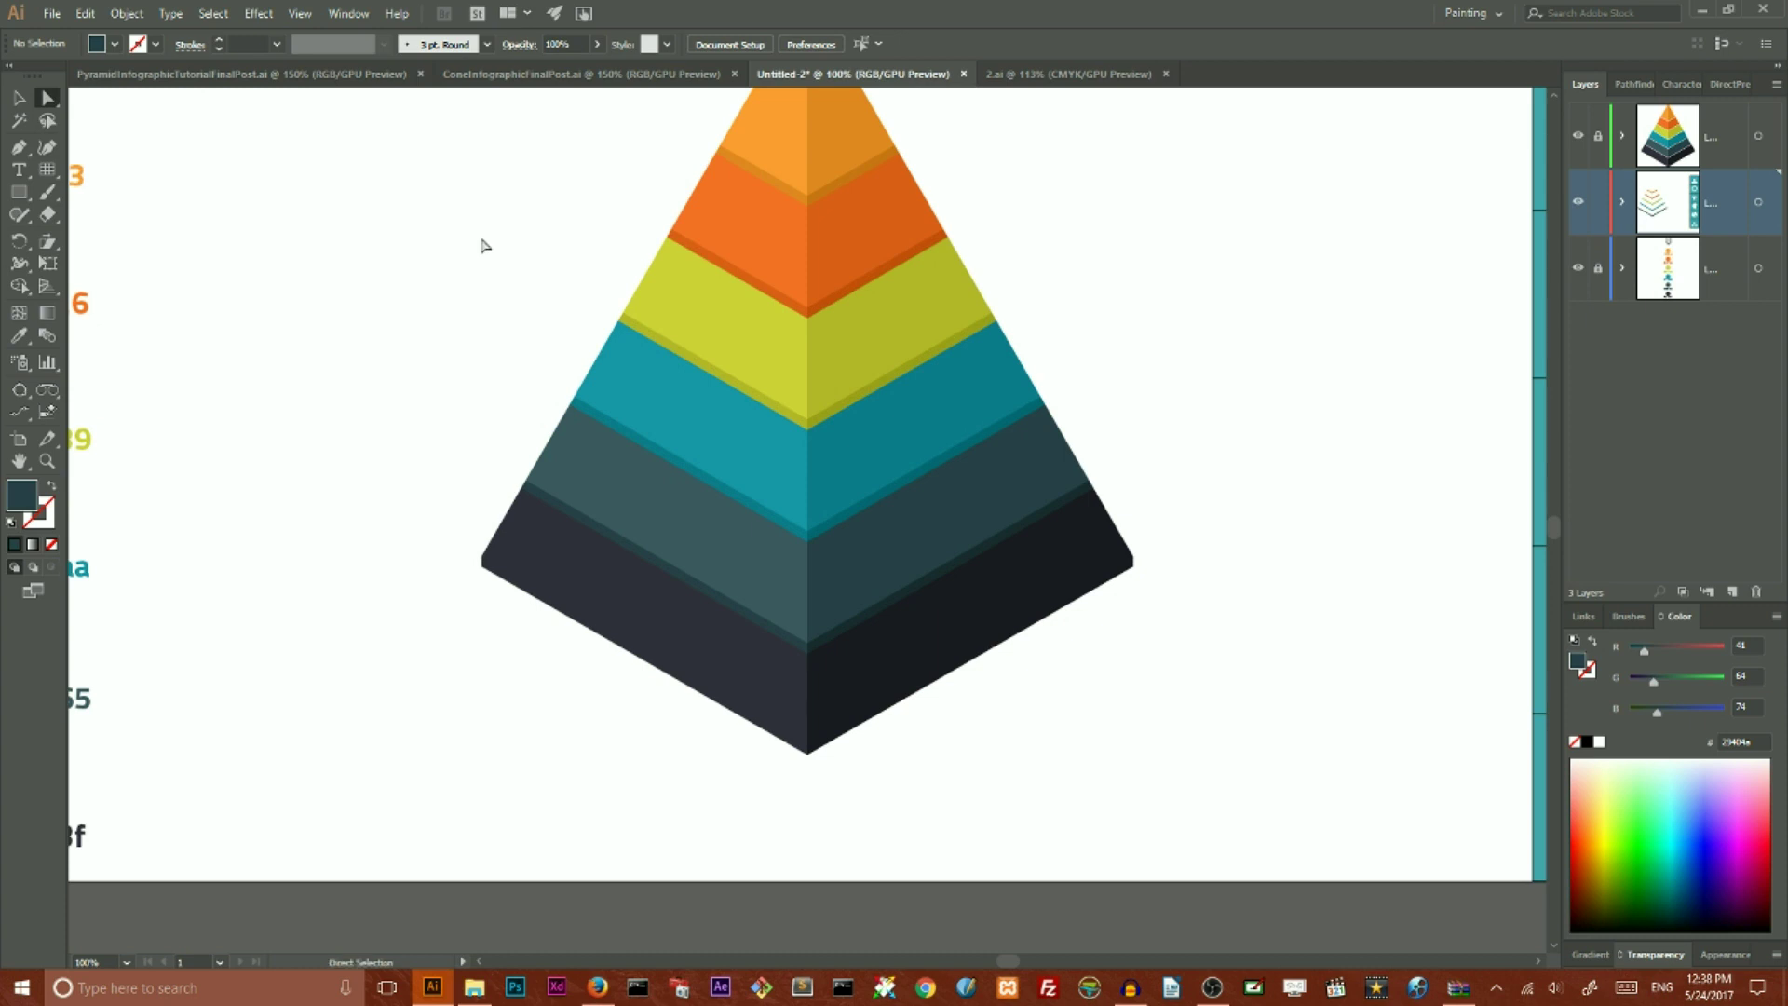
scroll(416, 328, up, 2)
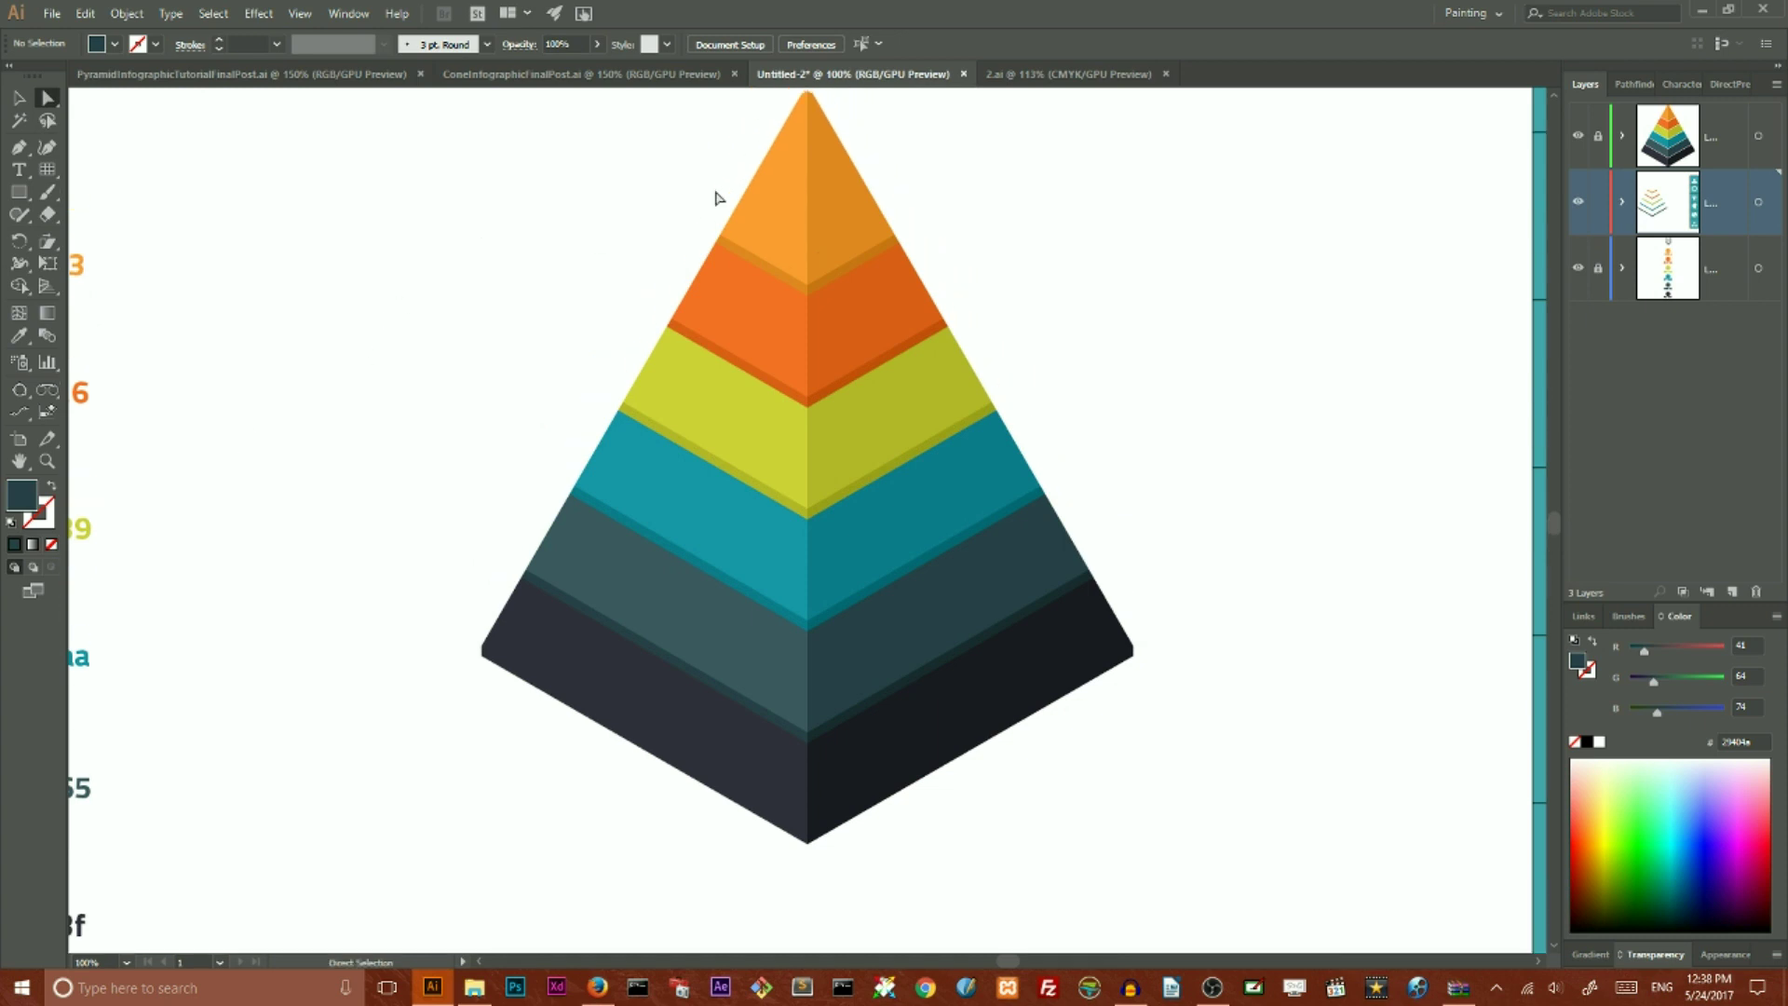
click(722, 239)
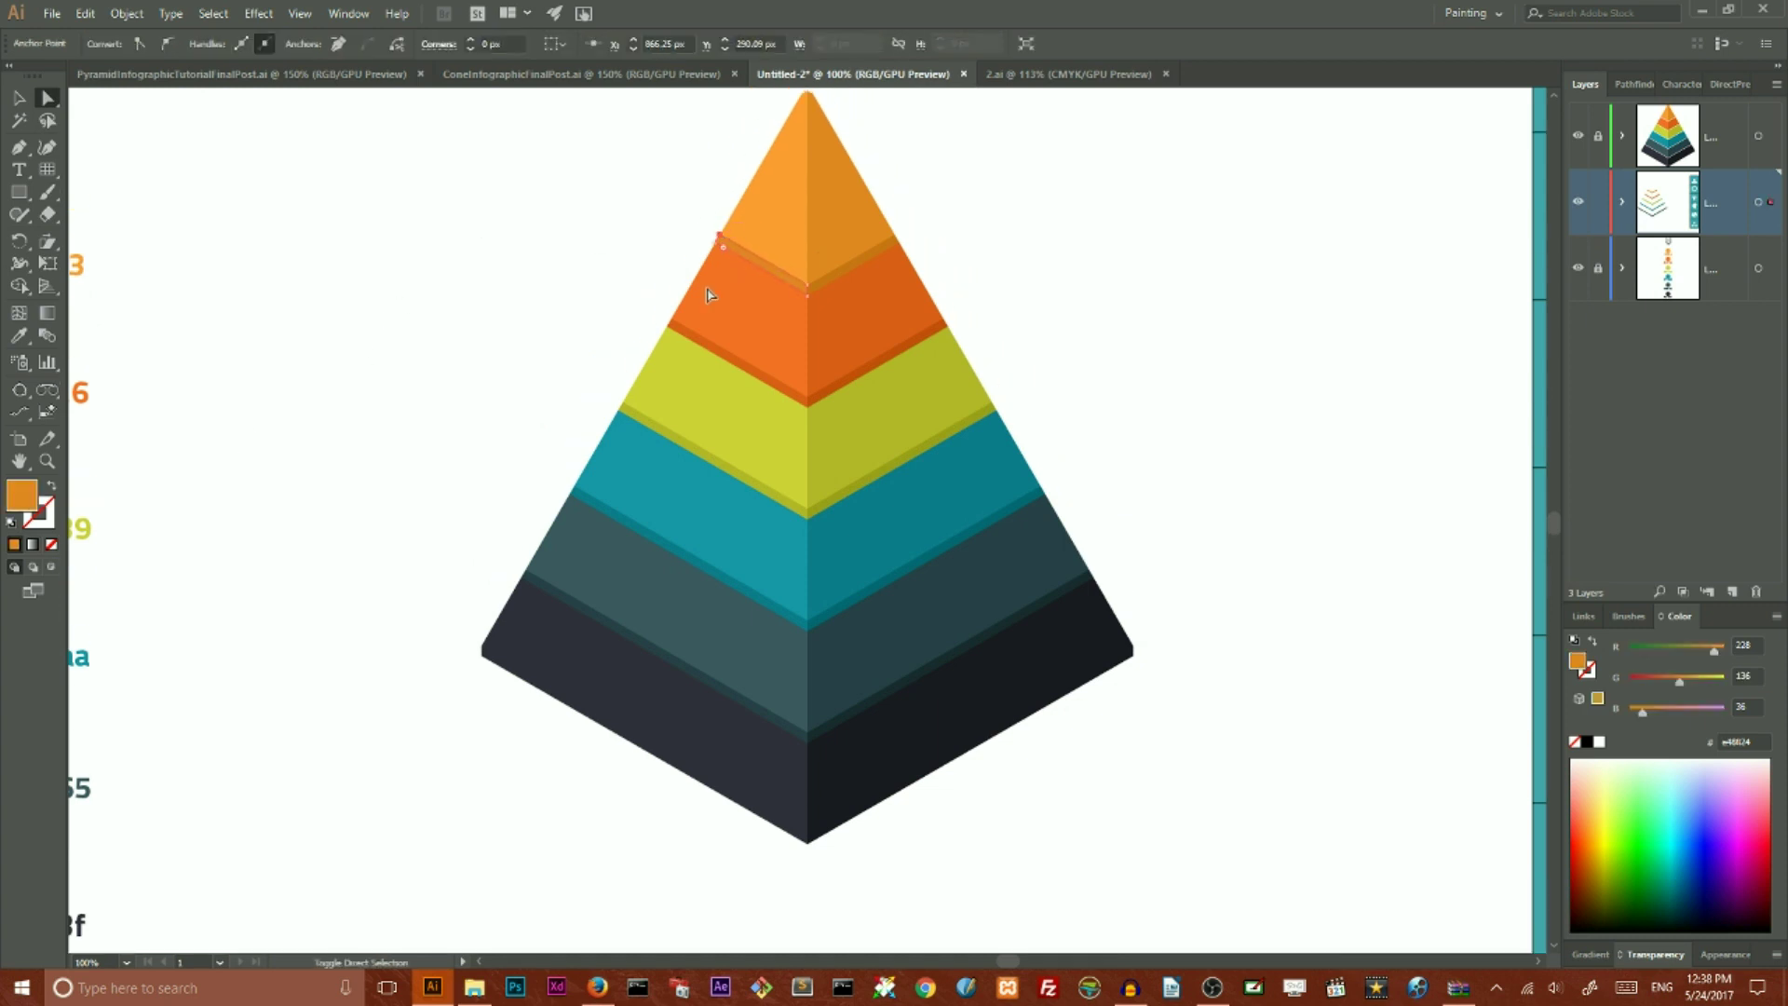
shift+click(675, 324)
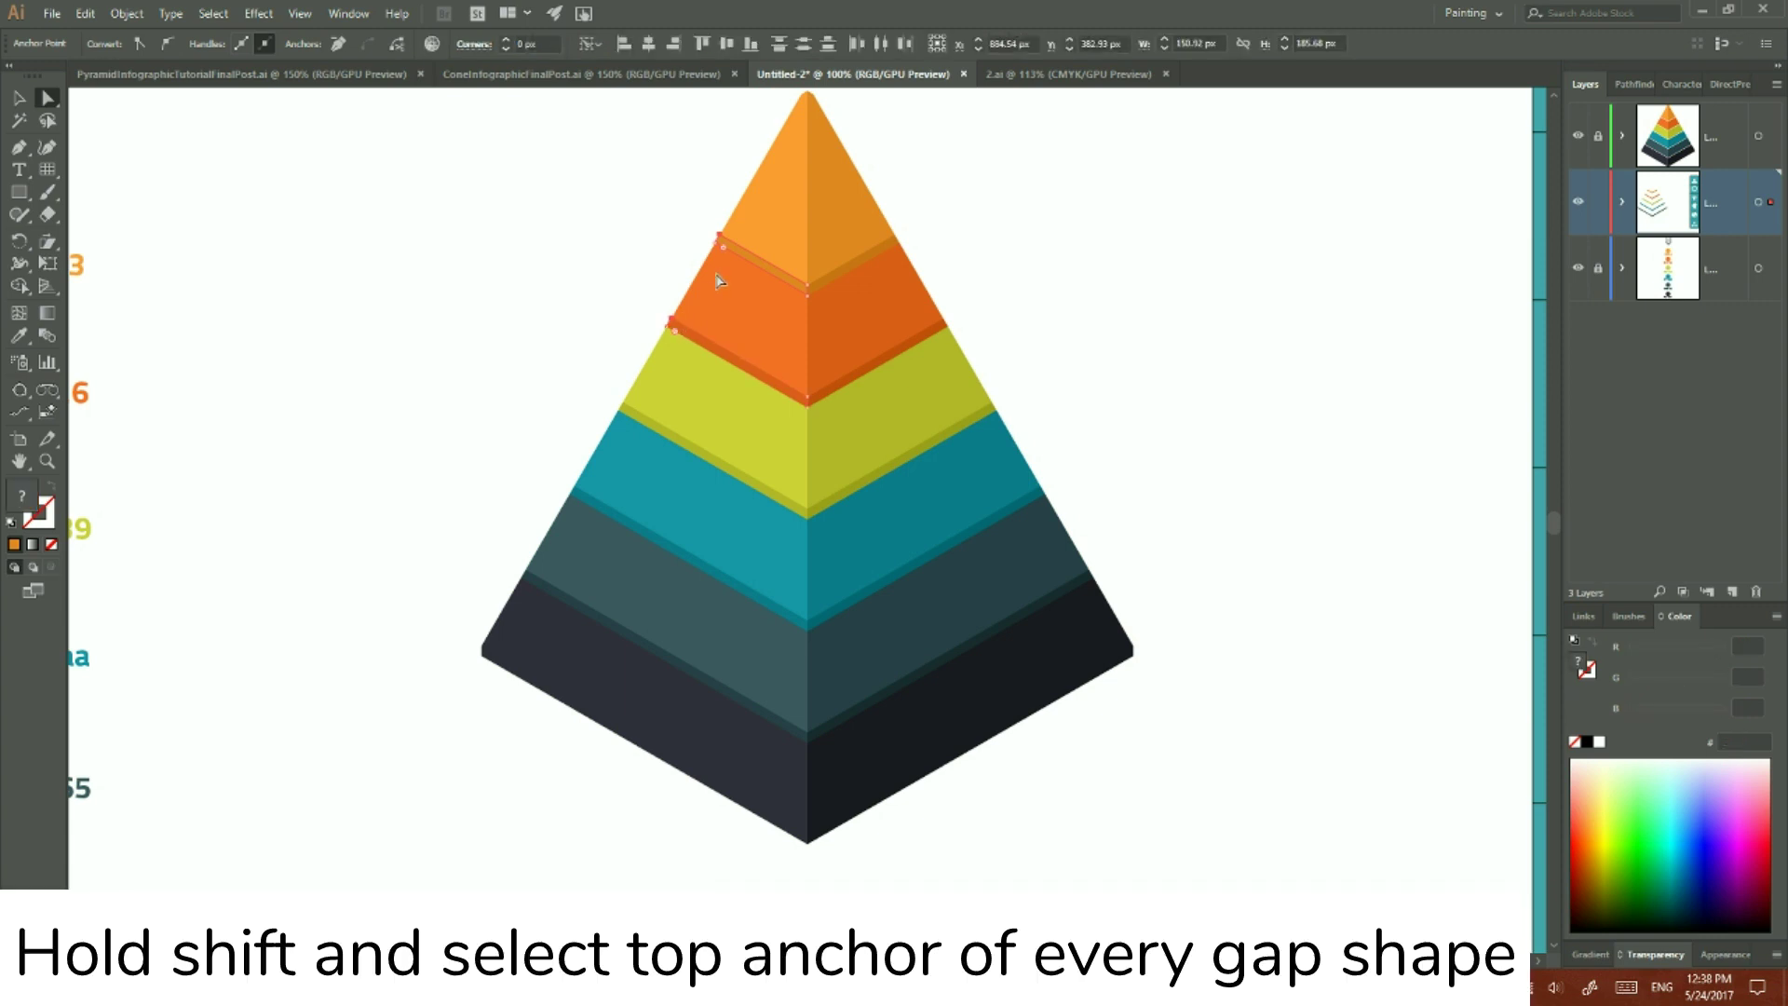
shift+click(624, 407)
shift+click(575, 490)
shift+click(527, 570)
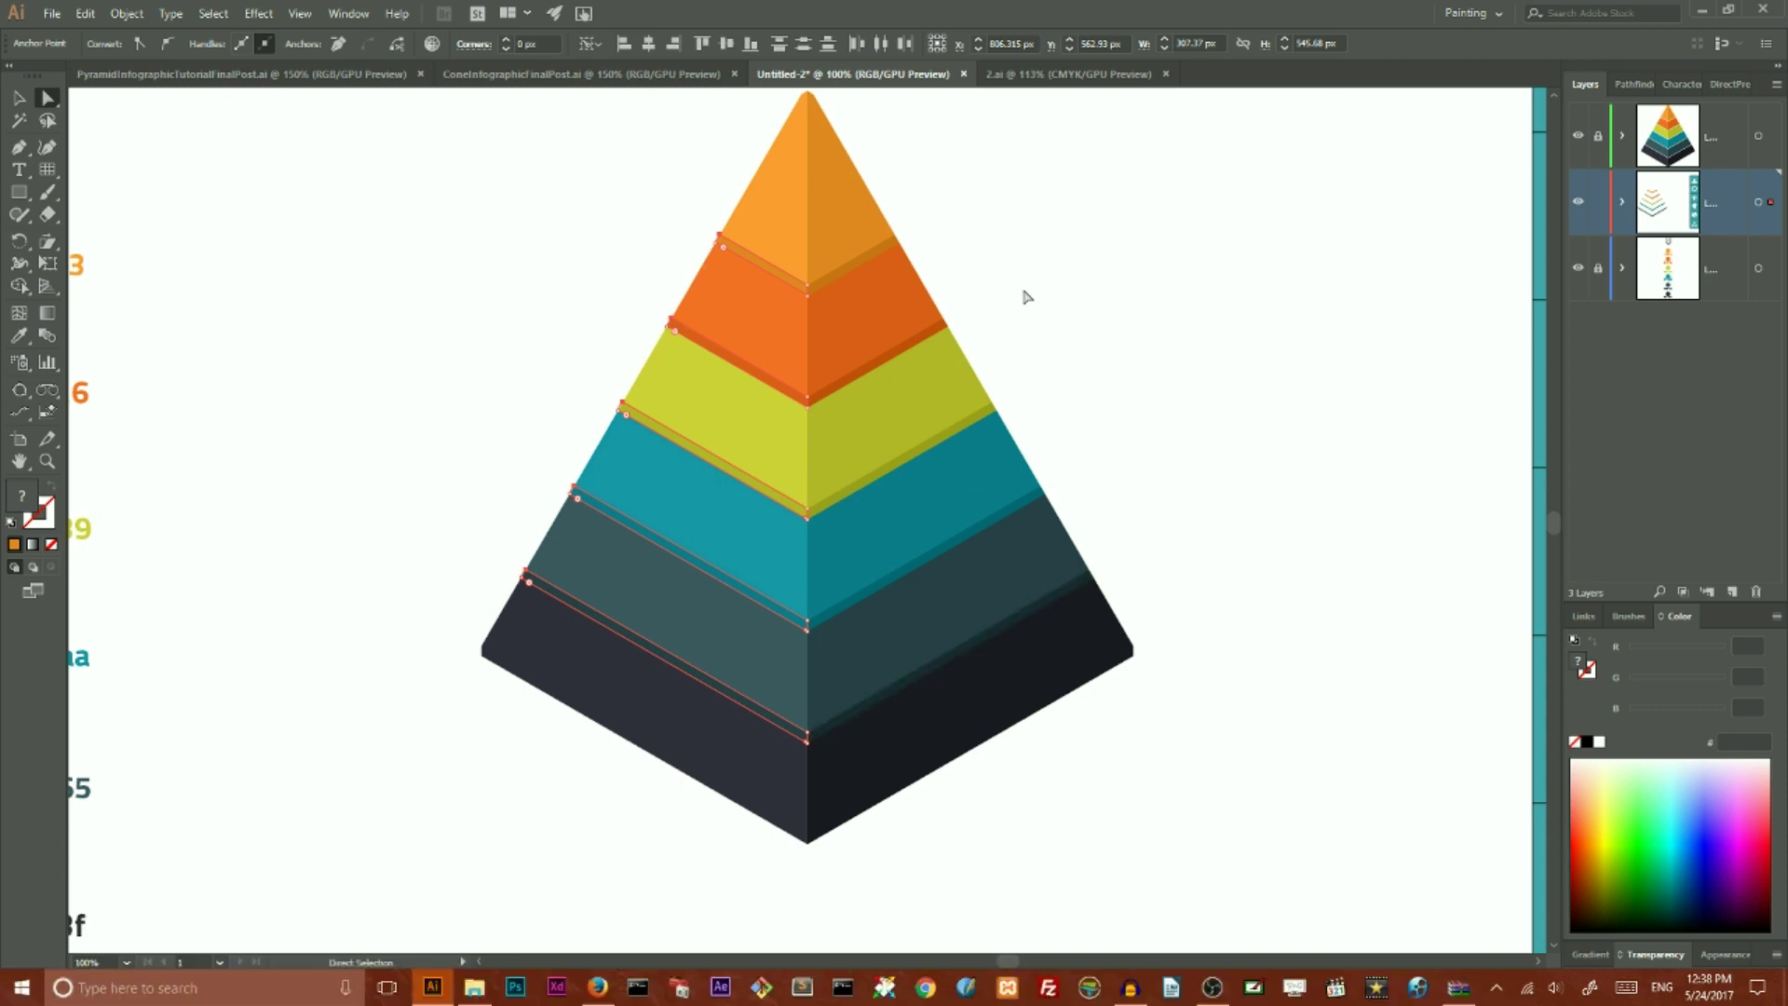
- Add the upper-right anchors of the five gap bands to the selection
shift+click(897, 241)
shift+click(943, 323)
shift+click(992, 407)
shift+click(1042, 490)
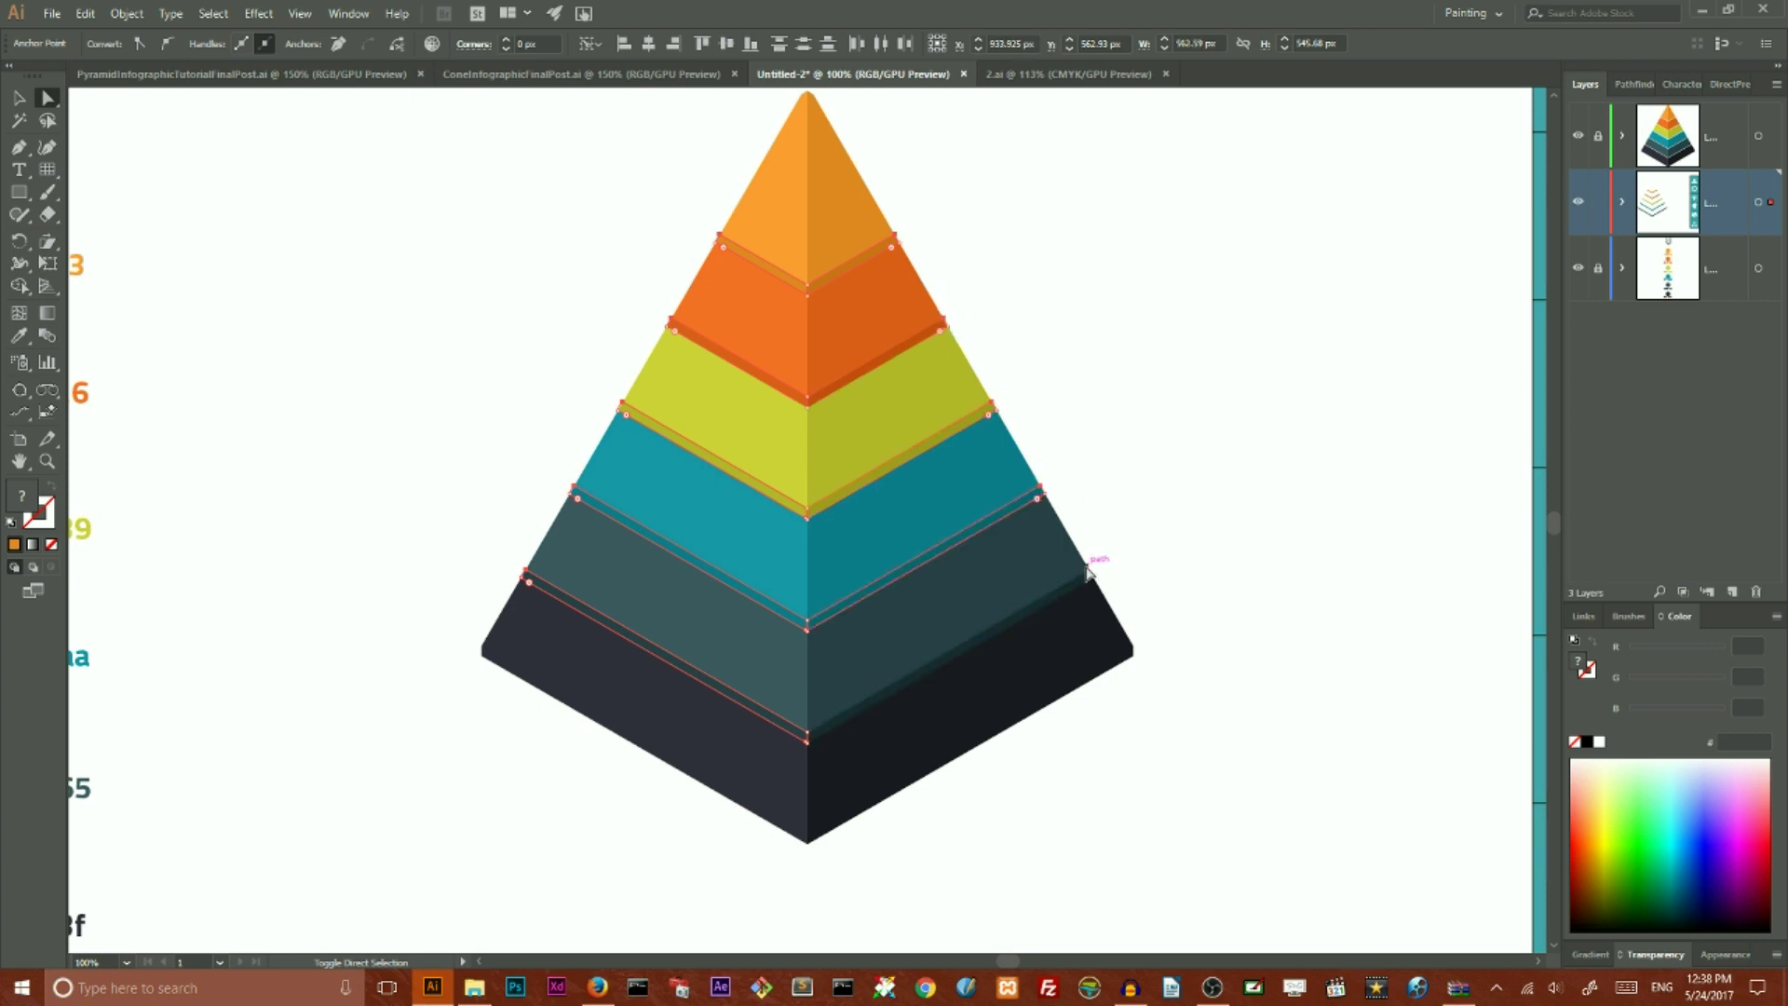
shift+click(1088, 571)
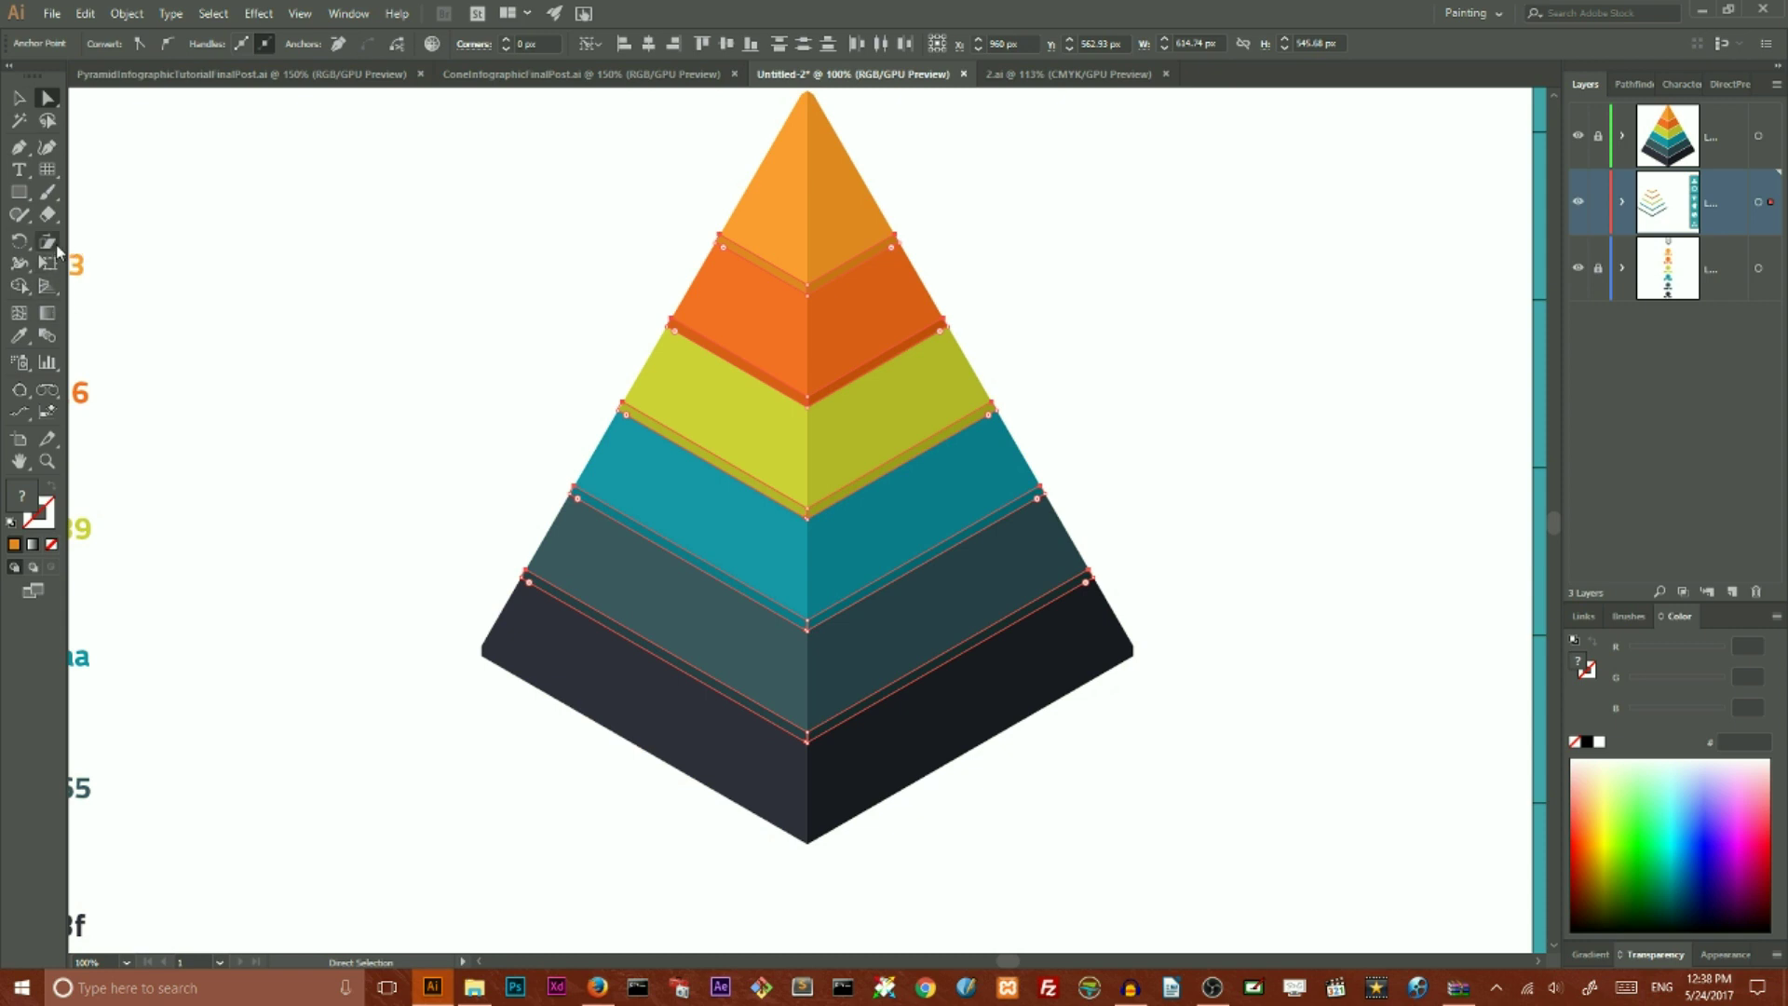
- Scale the selected gap-band anchors toward the pyramid centre, then deselect
click(52, 246)
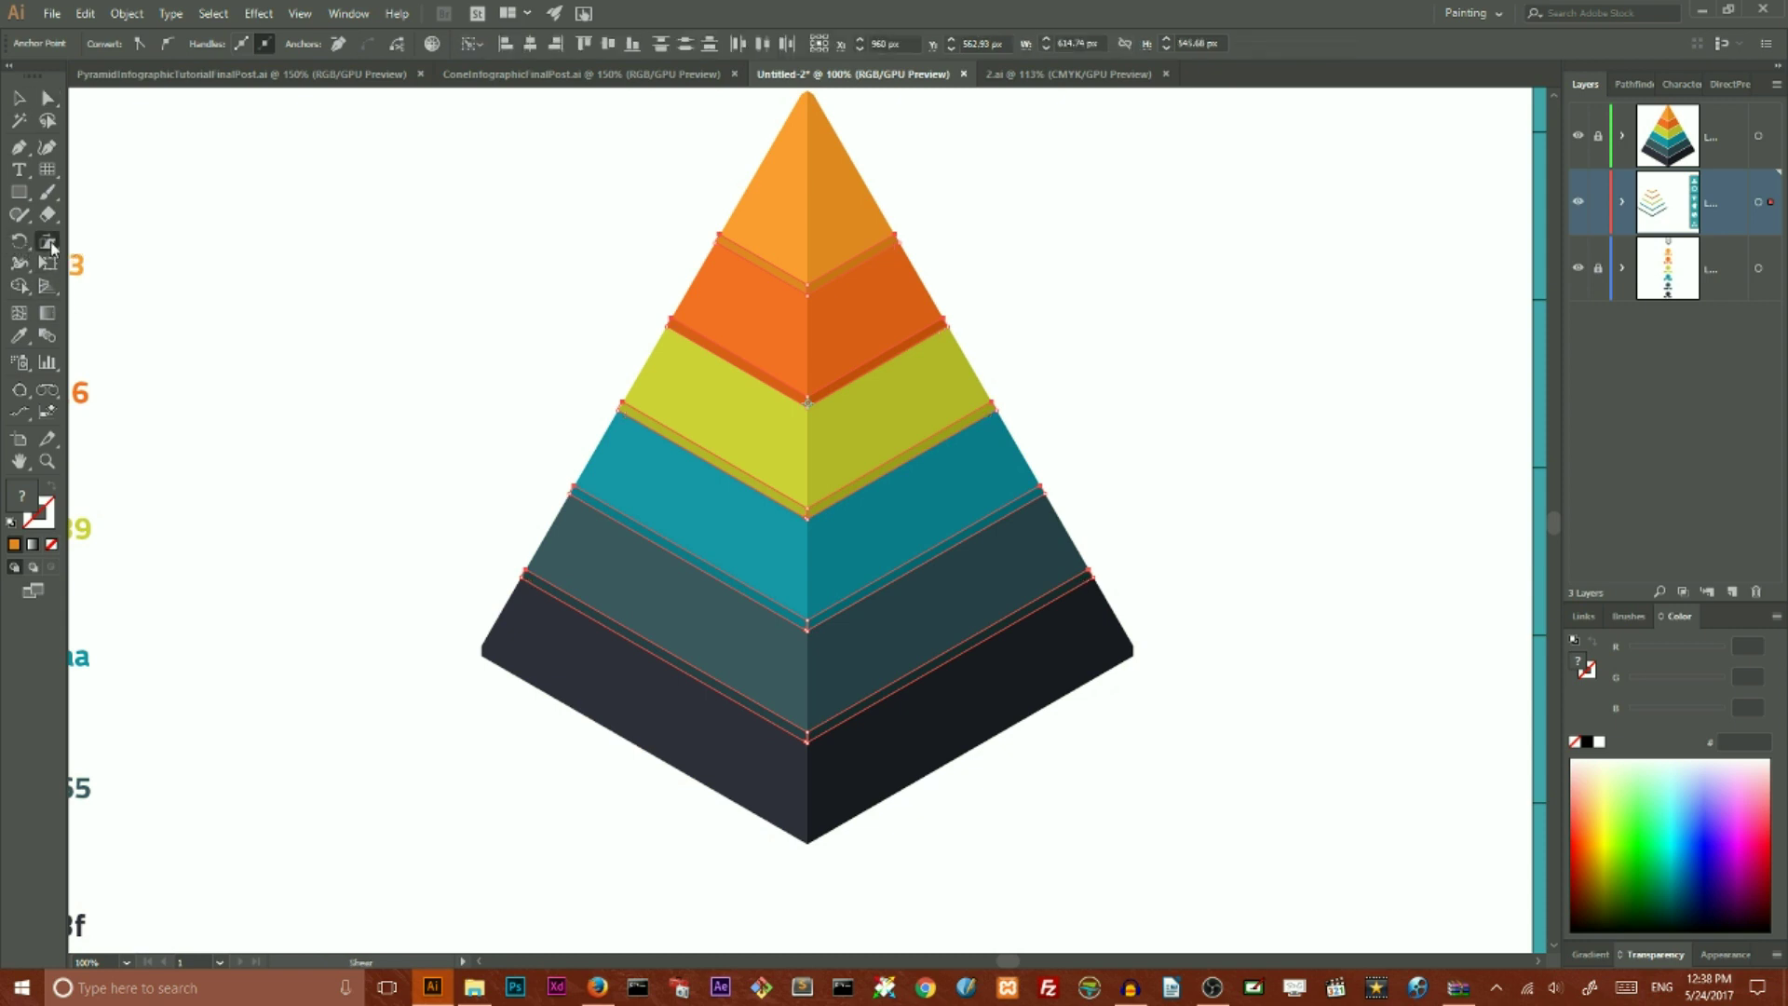
drag(52, 246, 154, 246)
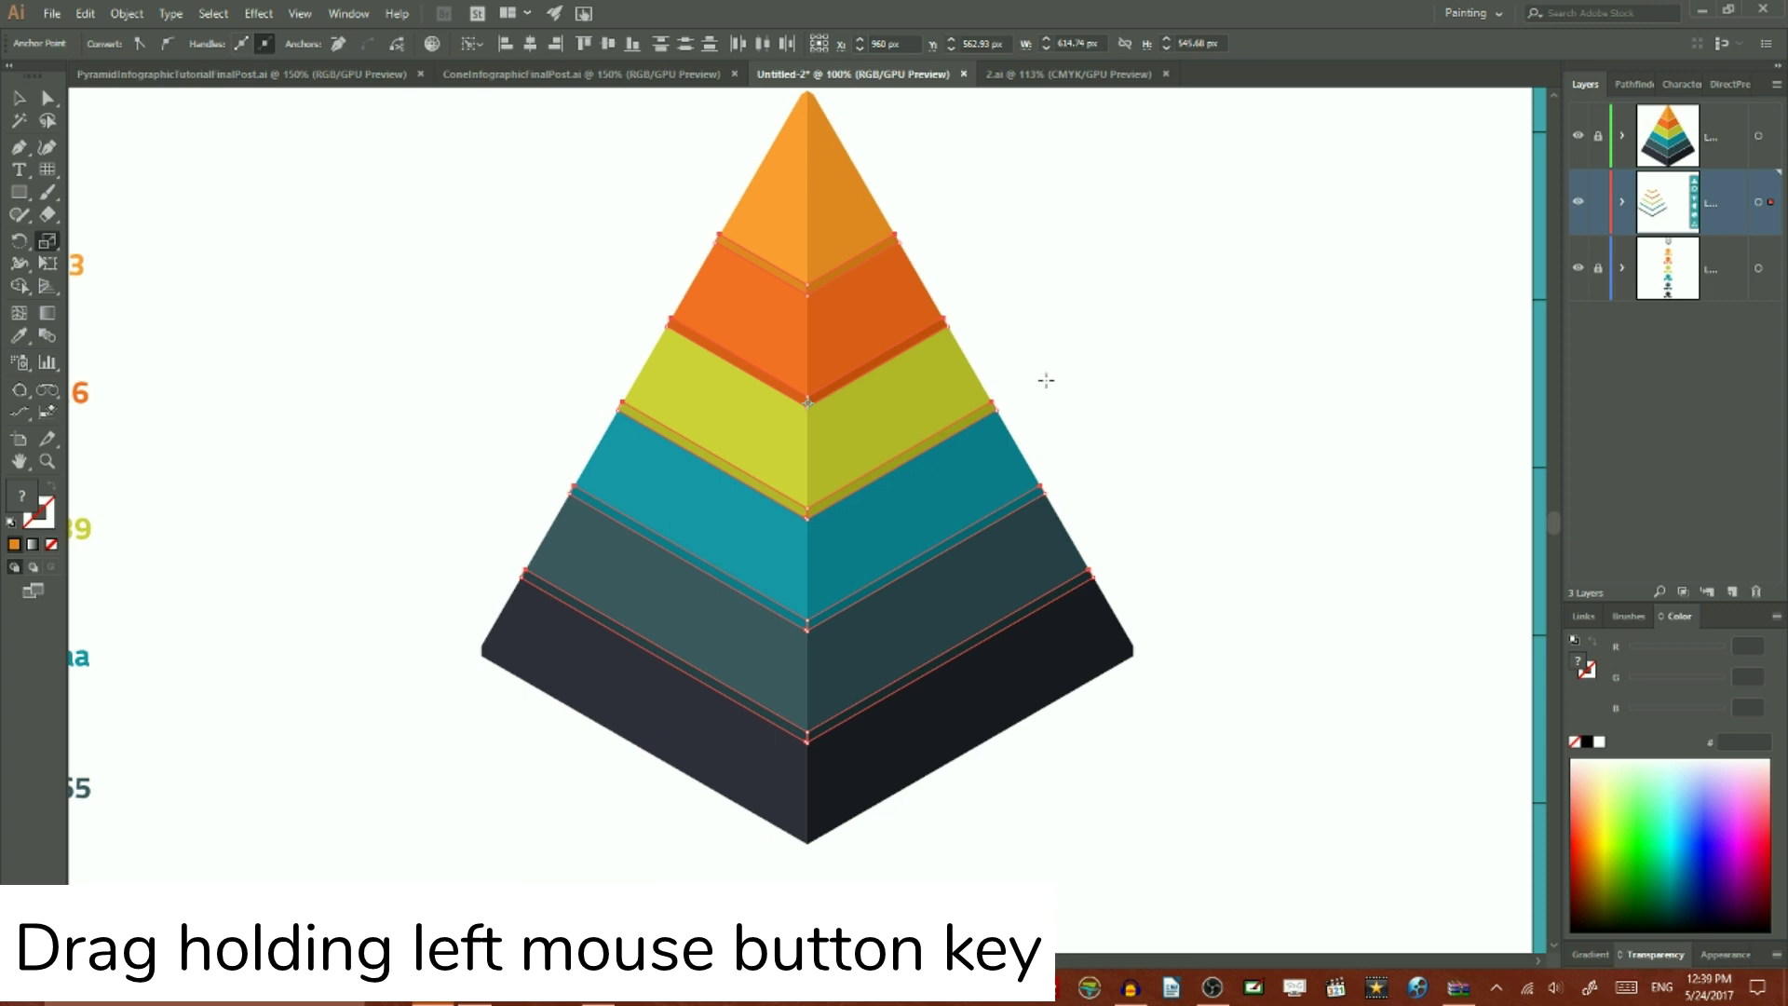
drag(1309, 460, 1265, 463)
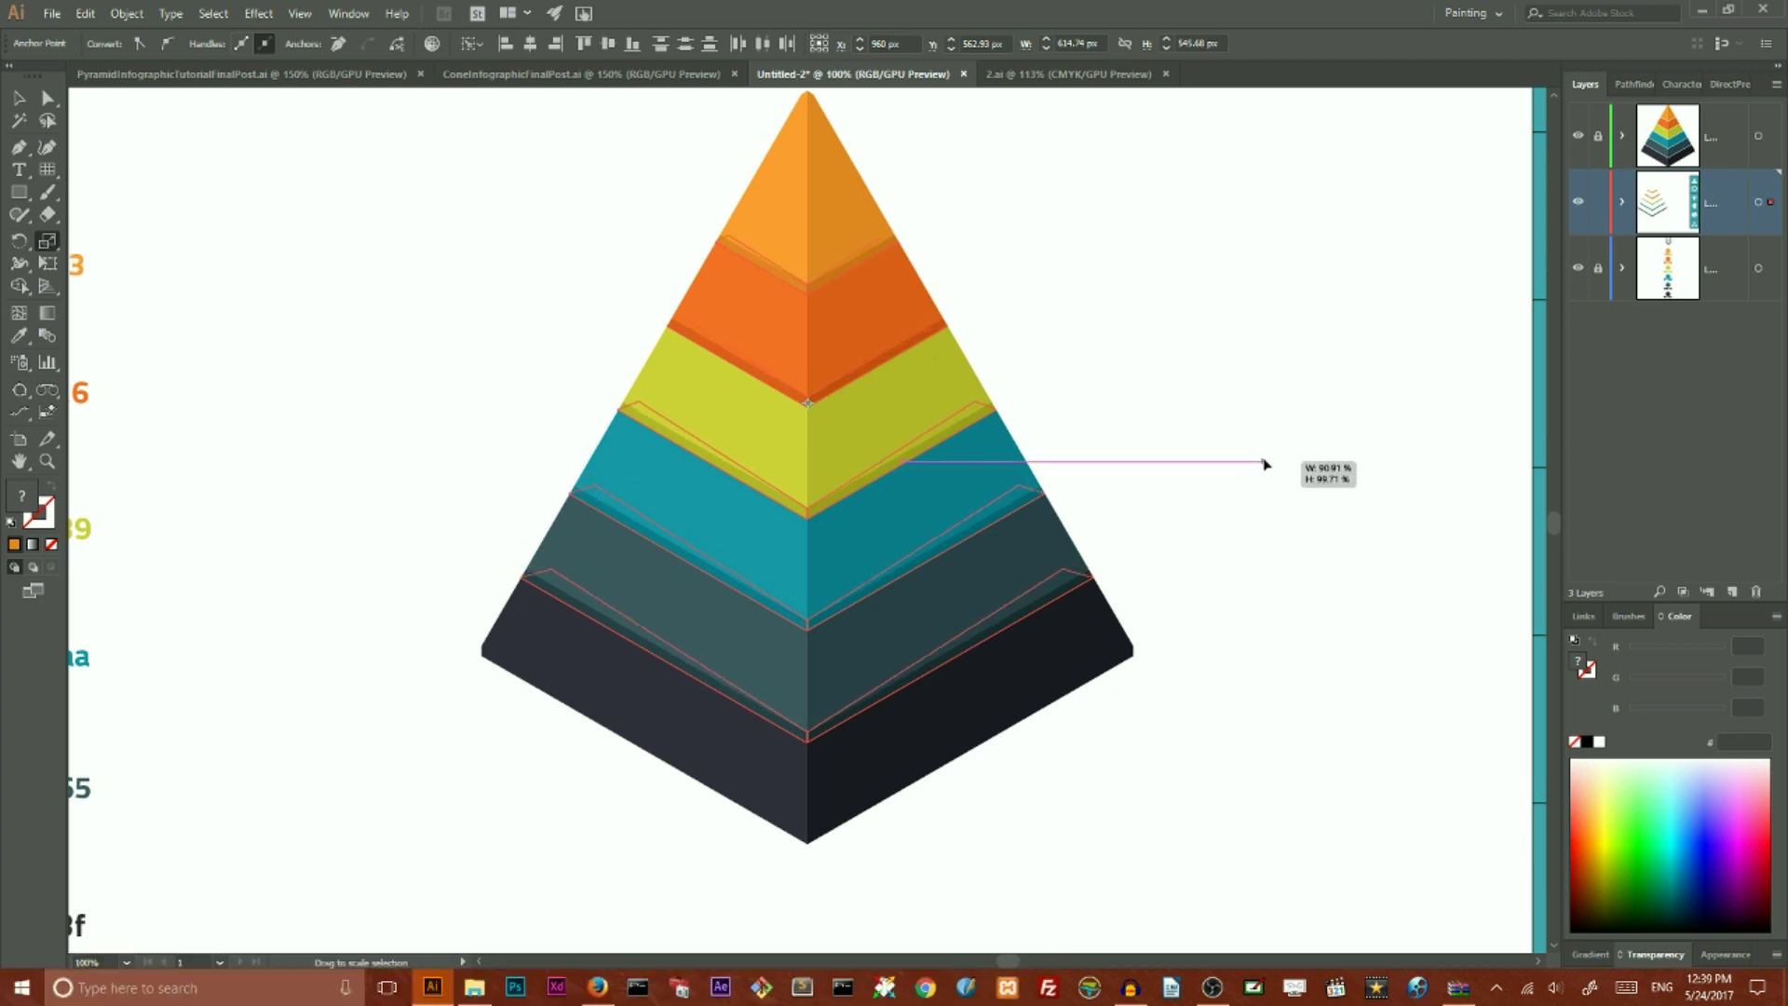
drag(1265, 463, 1264, 463)
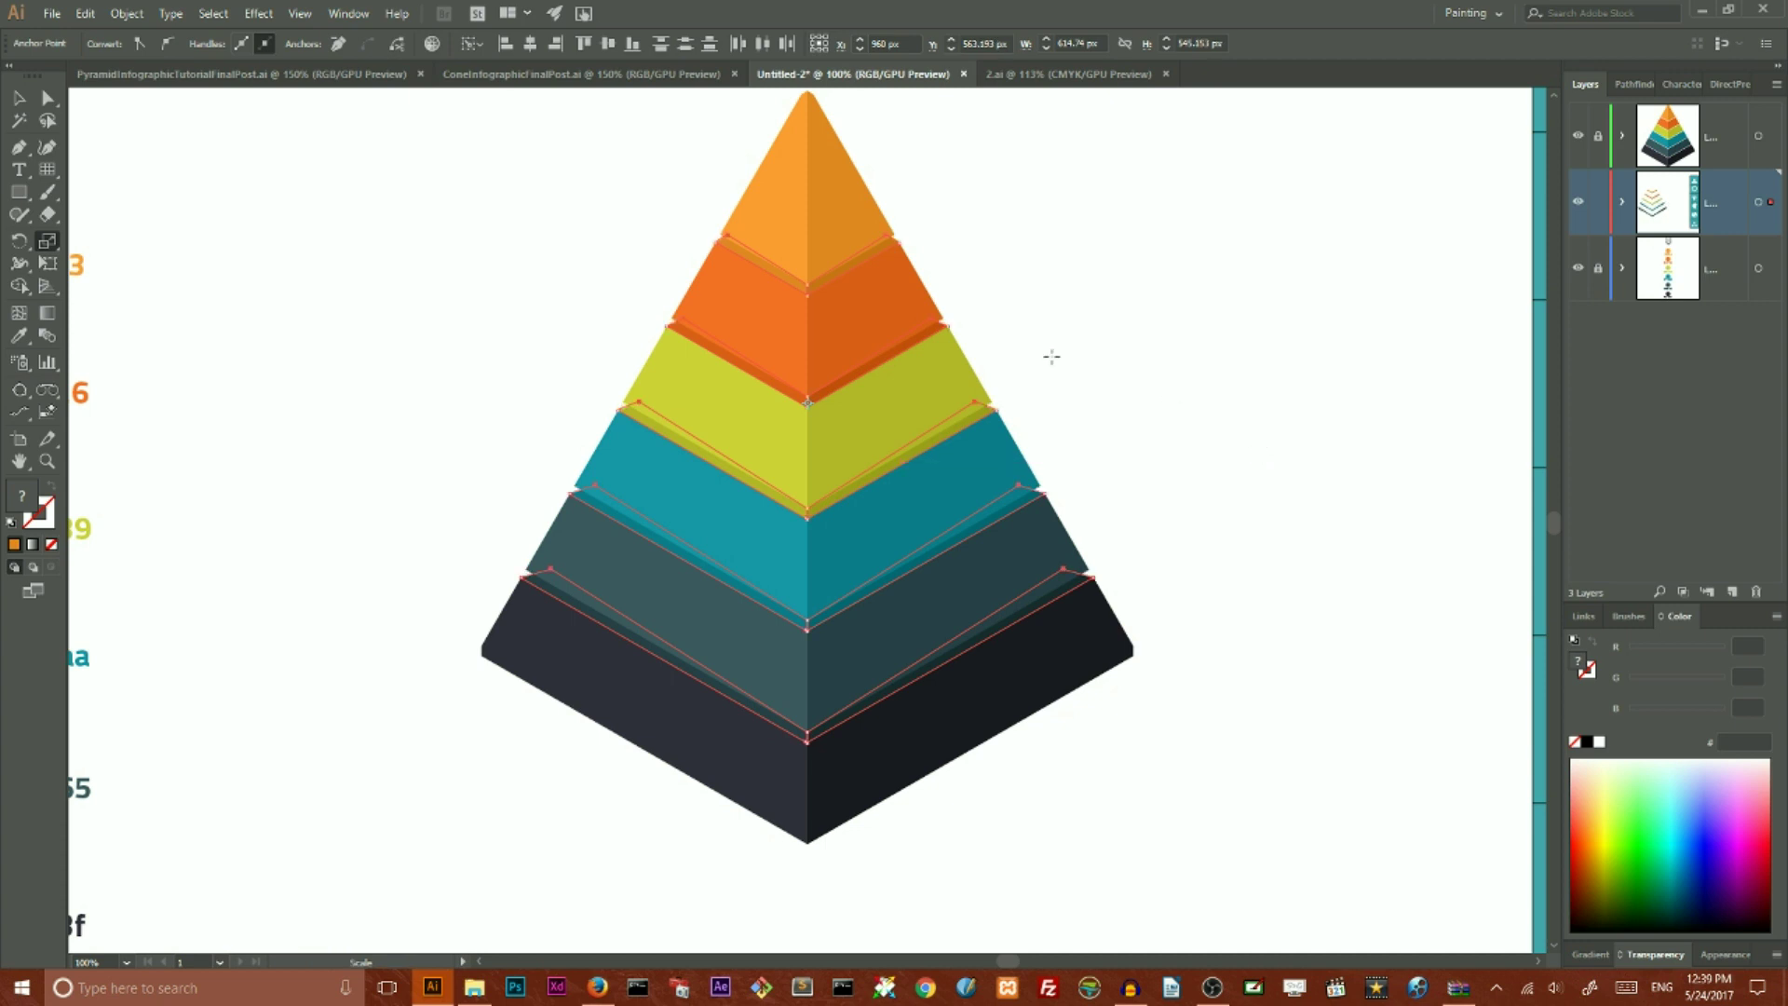
click(19, 99)
click(287, 223)
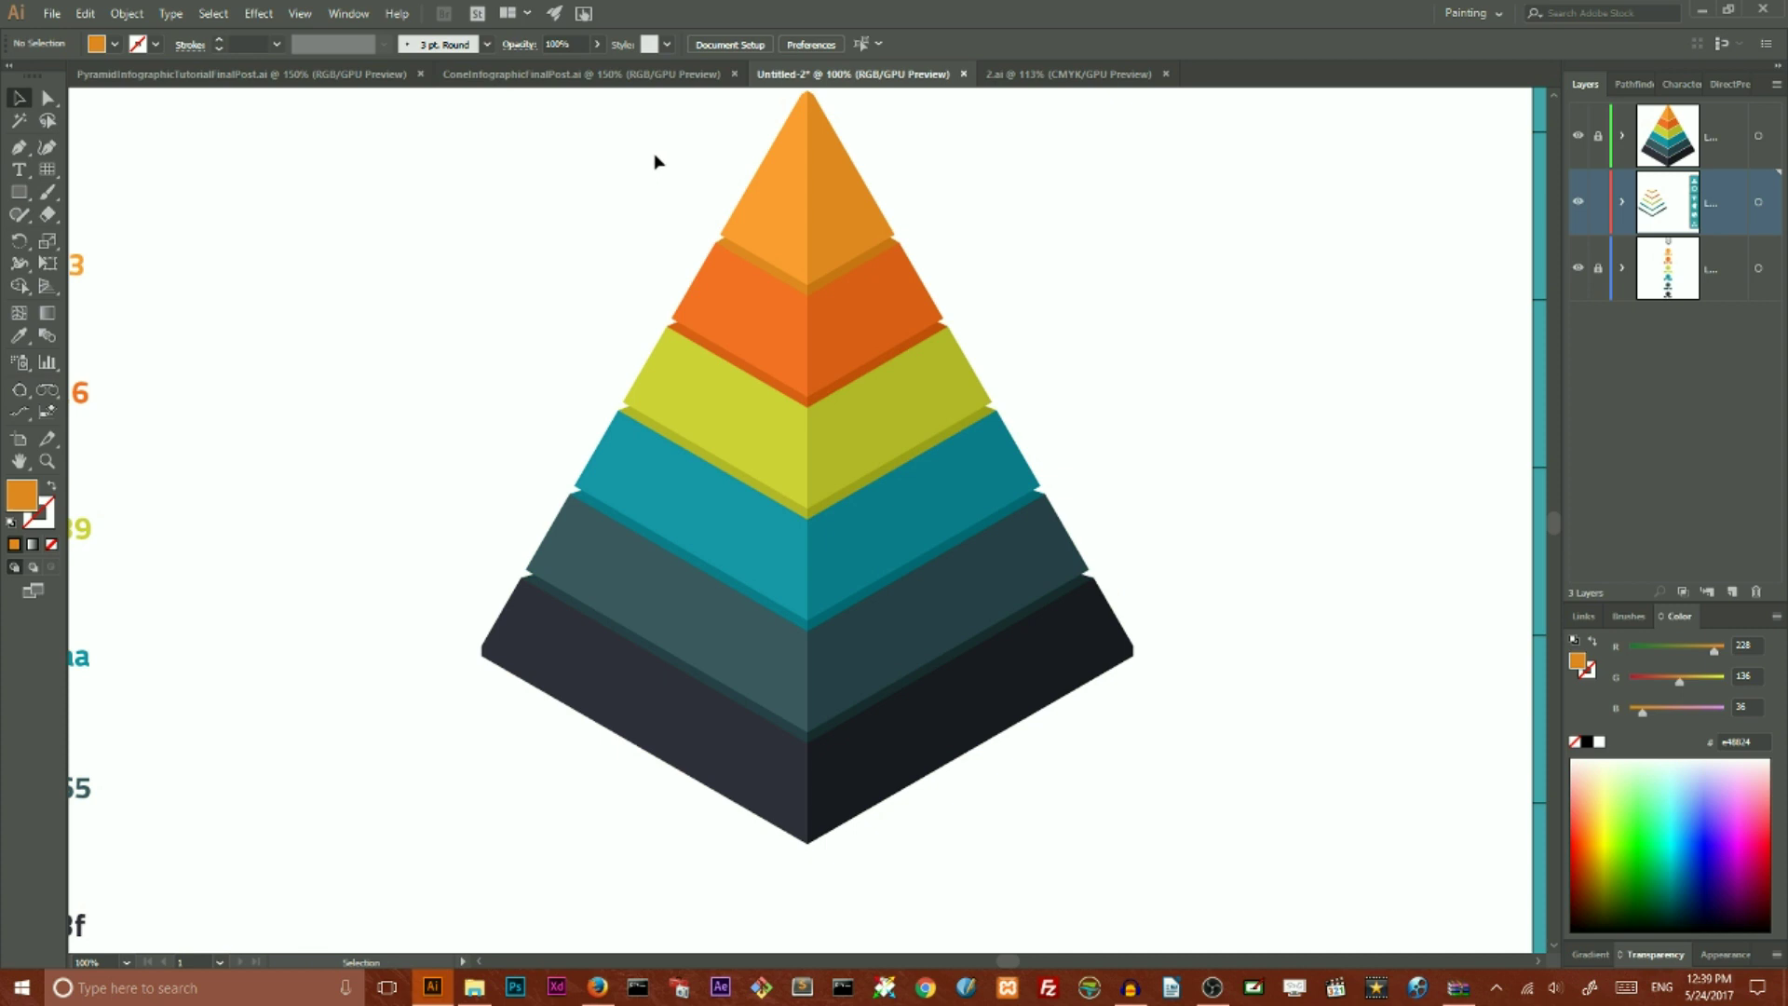
- Zoom out so the whole Untitled-2 artboard fits in view
scroll(1176, 594, up, 2)
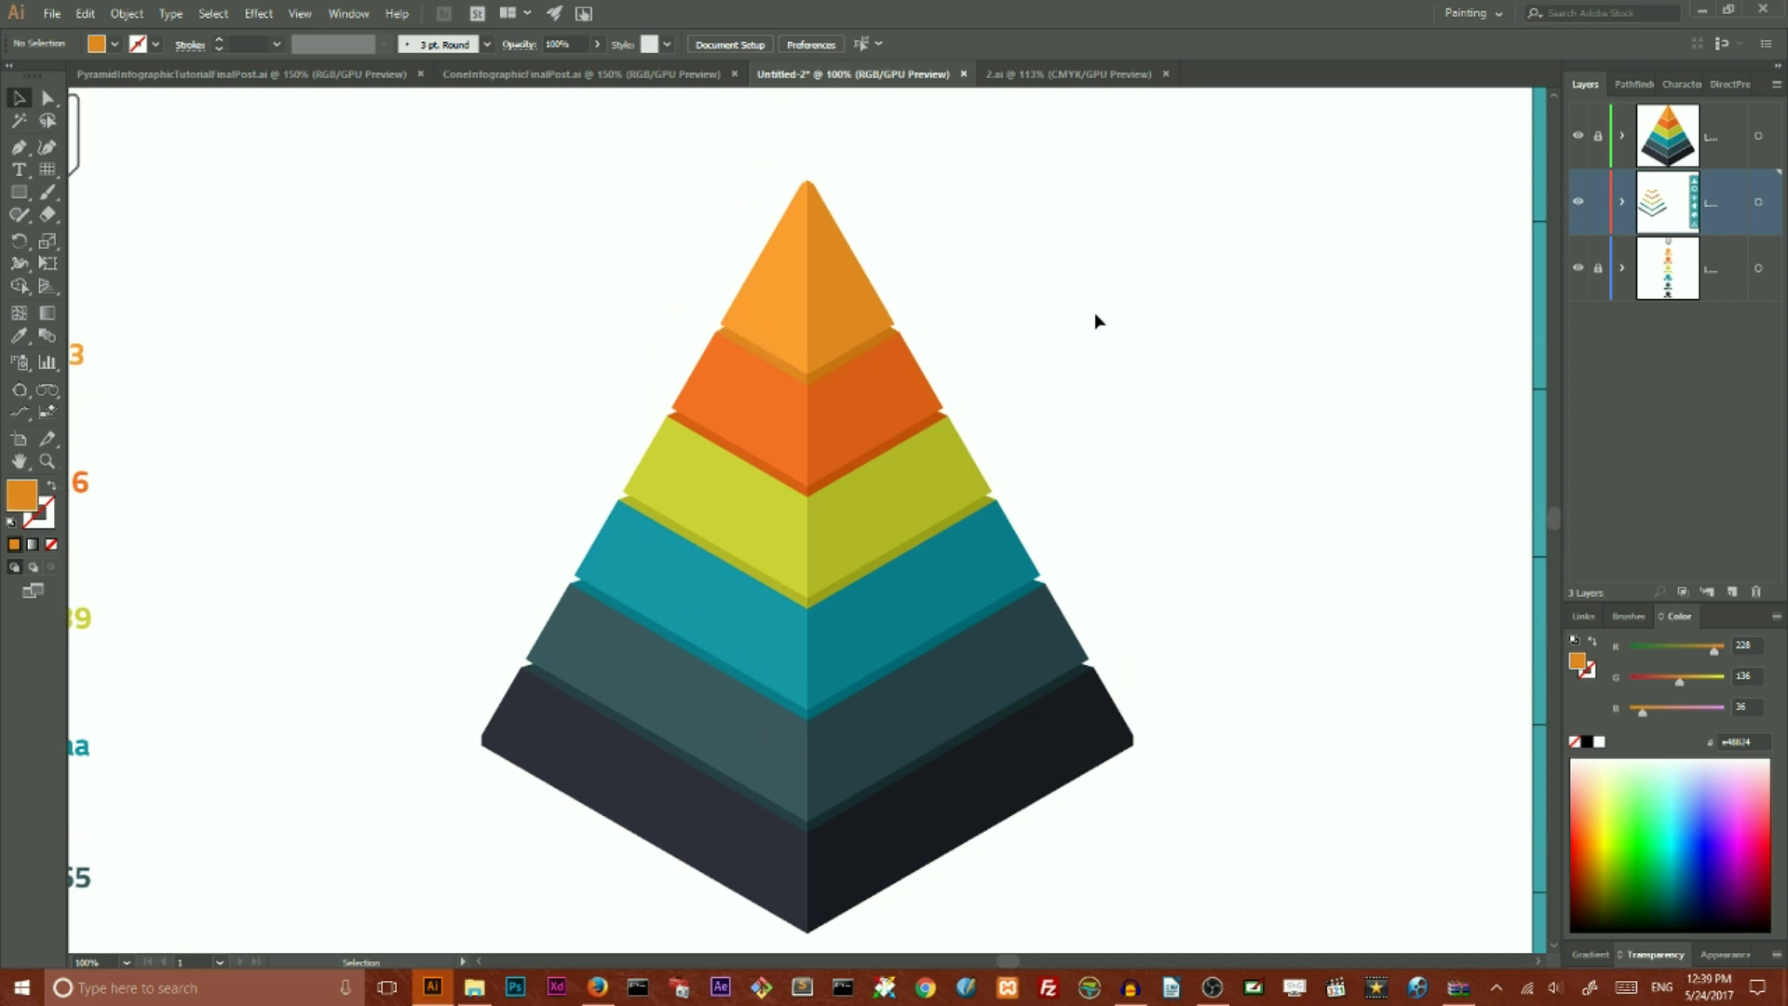
scroll(1096, 289, down, 2)
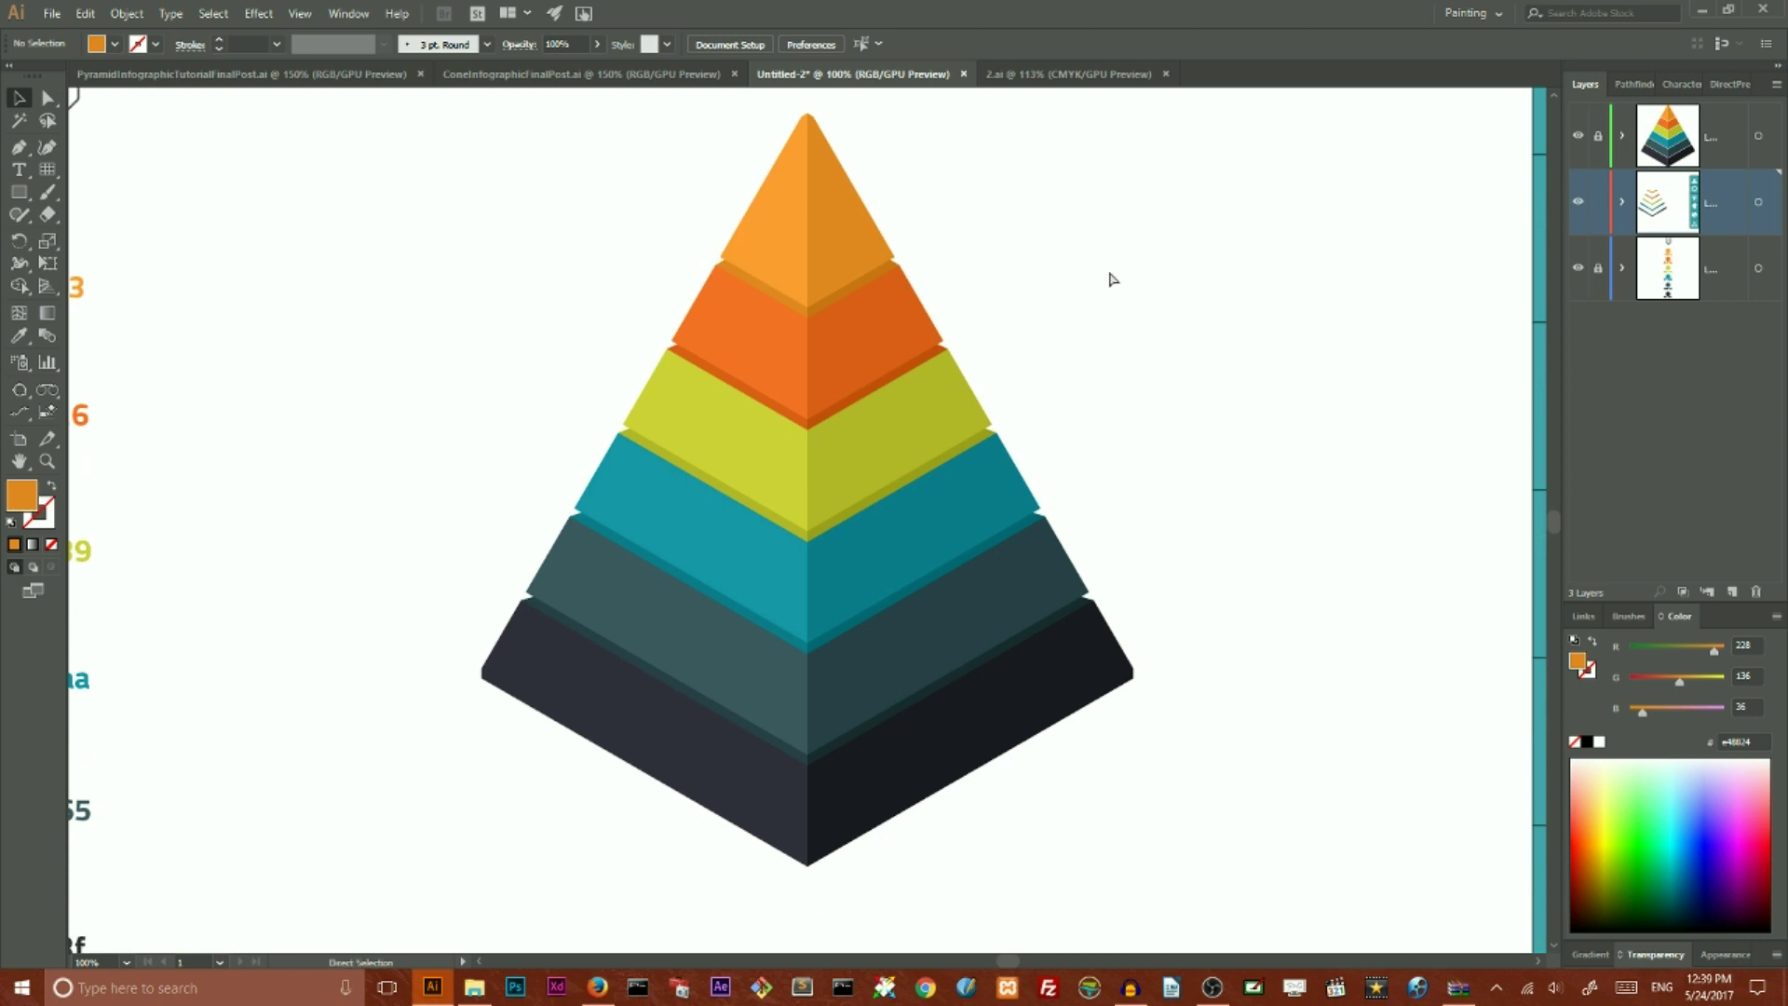
key(ctrl+minus)
key(ctrl+minus)
key(ctrl+minus)
key(ctrl+plus)
key(ctrl+plus)
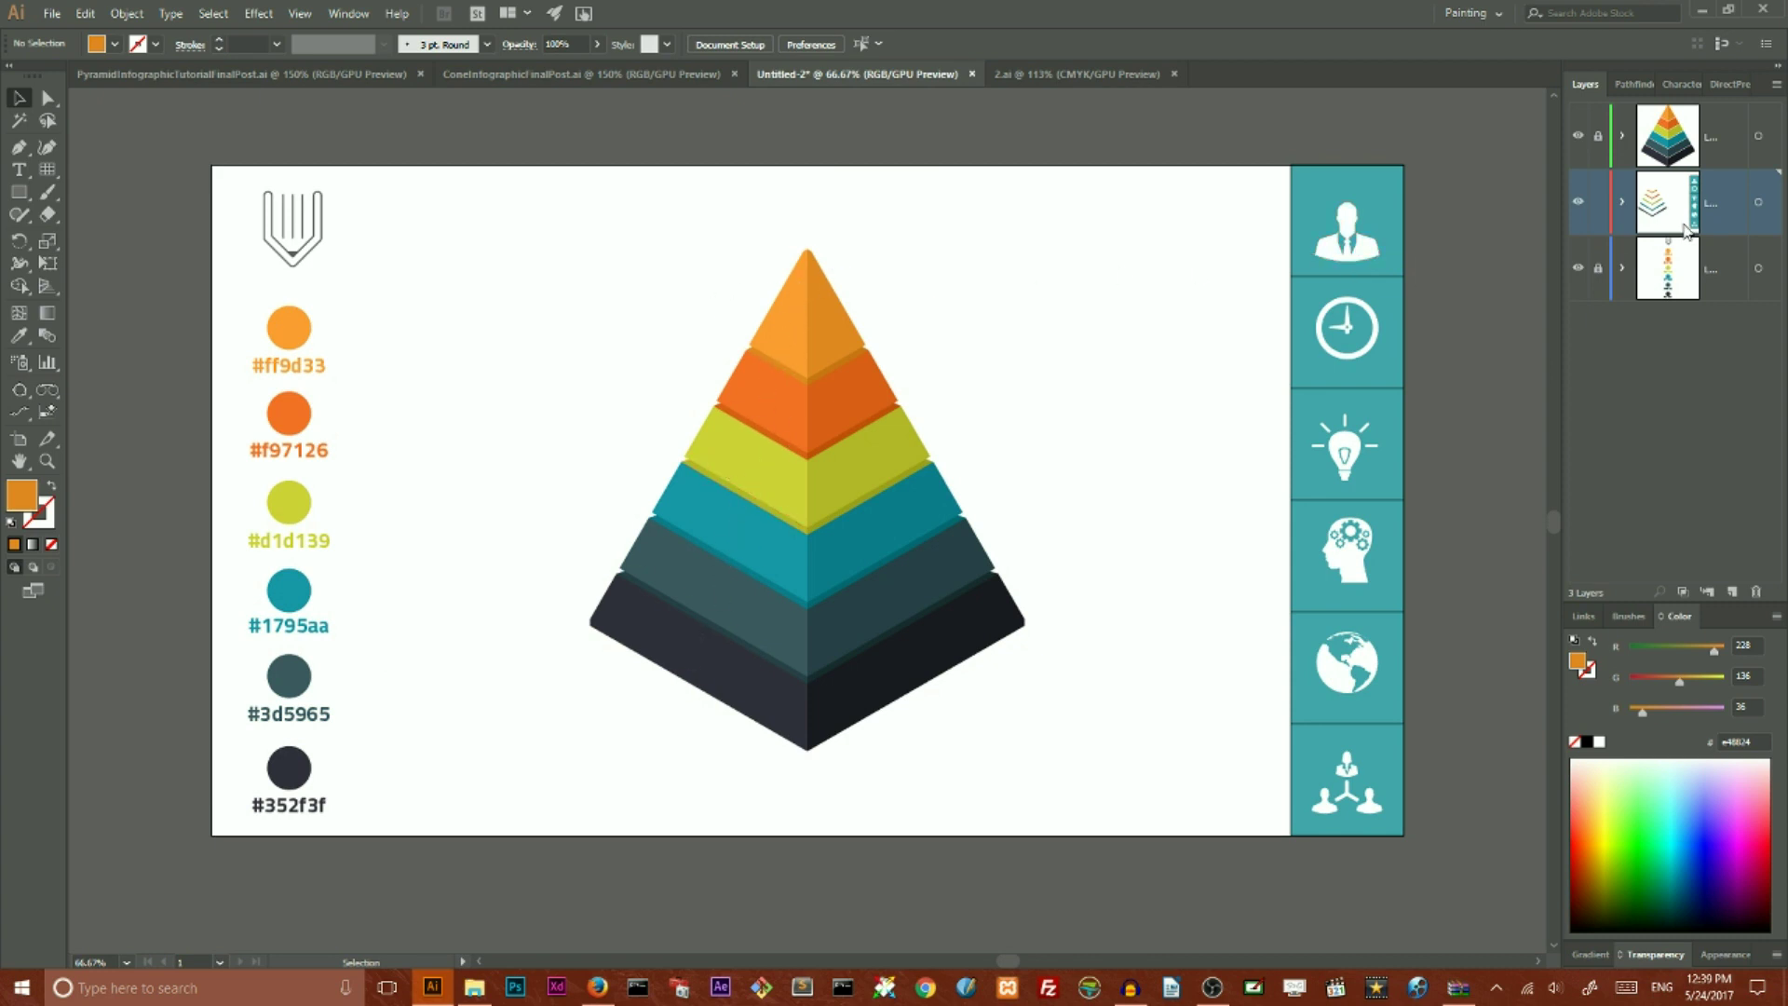
- Add a new layer and group the six white icons, businessman through network
click(1734, 592)
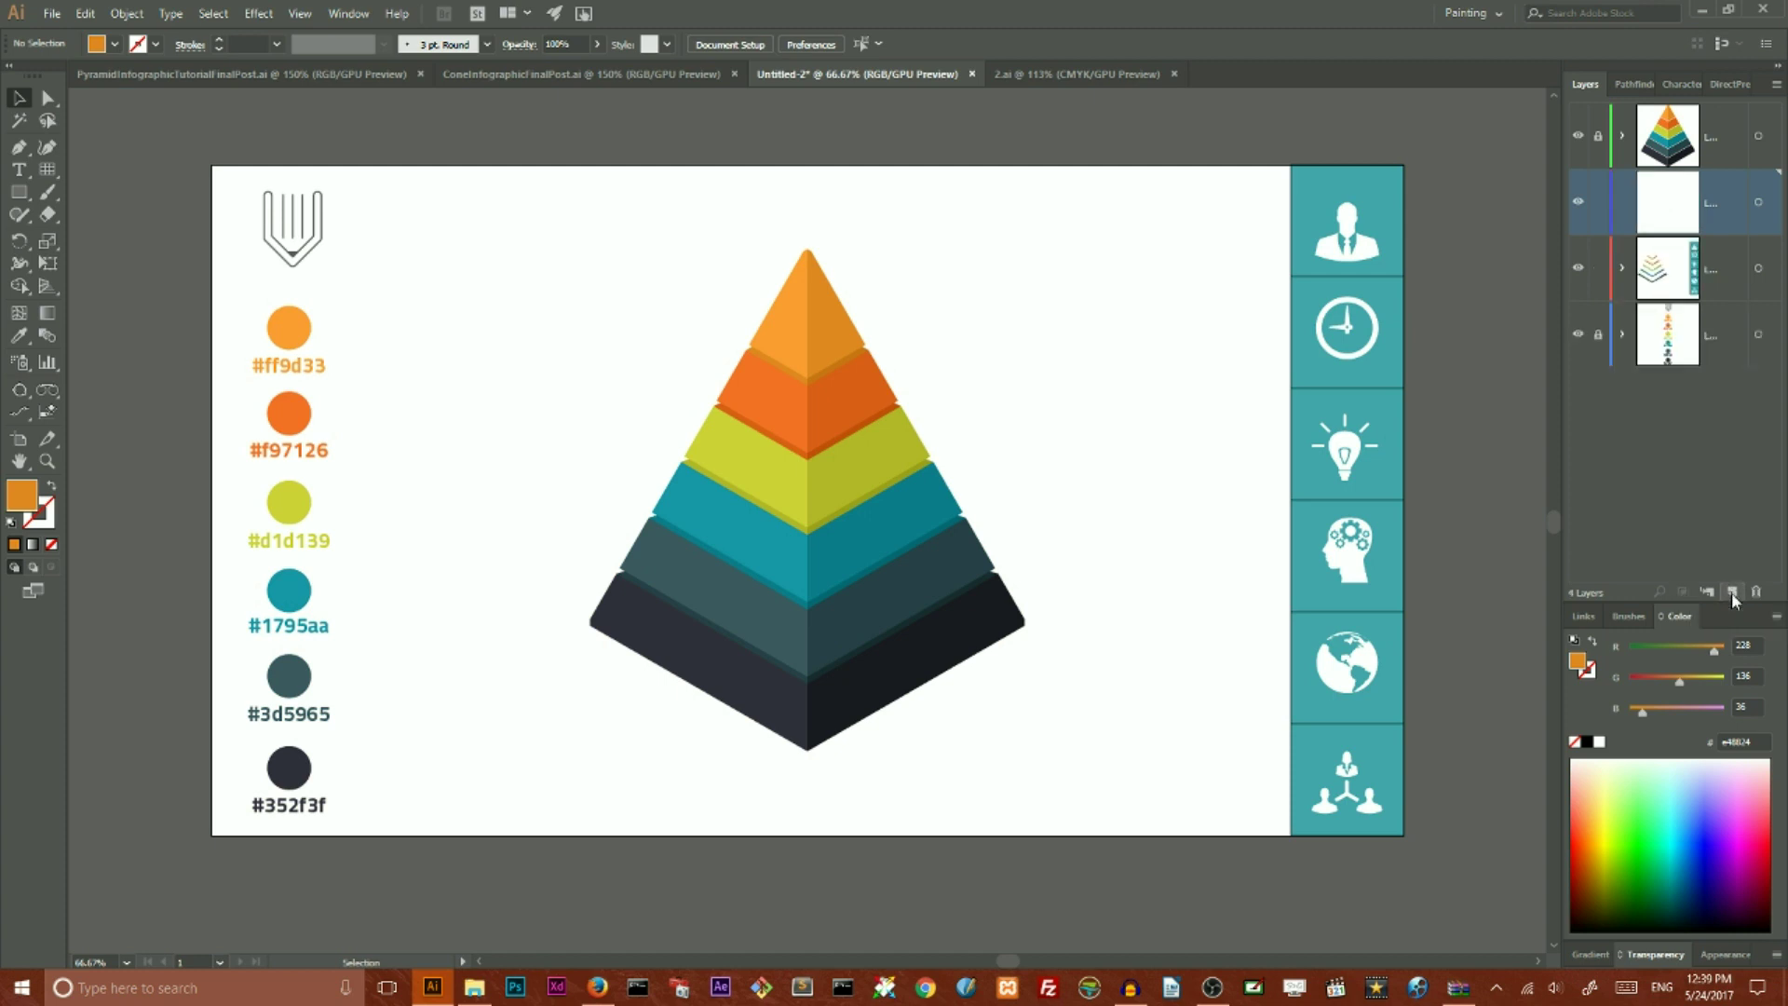
click(1371, 254)
shift+click(1373, 317)
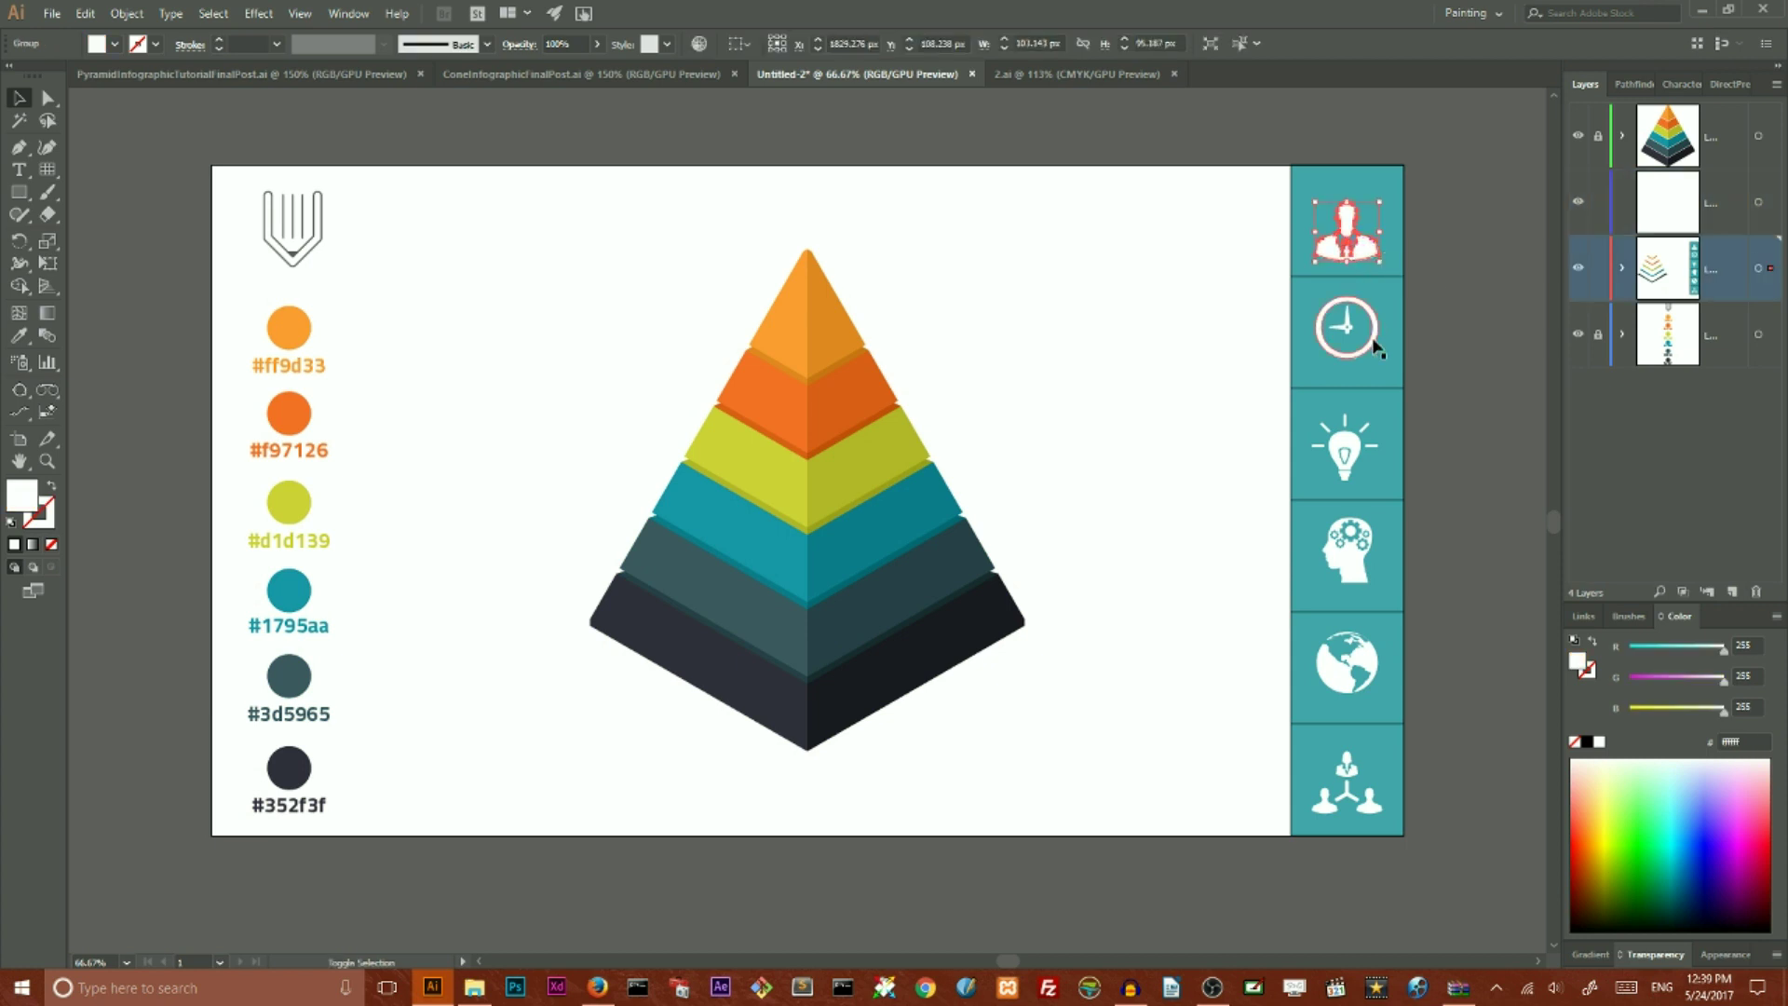
shift+click(1361, 455)
shift+click(1355, 564)
shift+click(1346, 659)
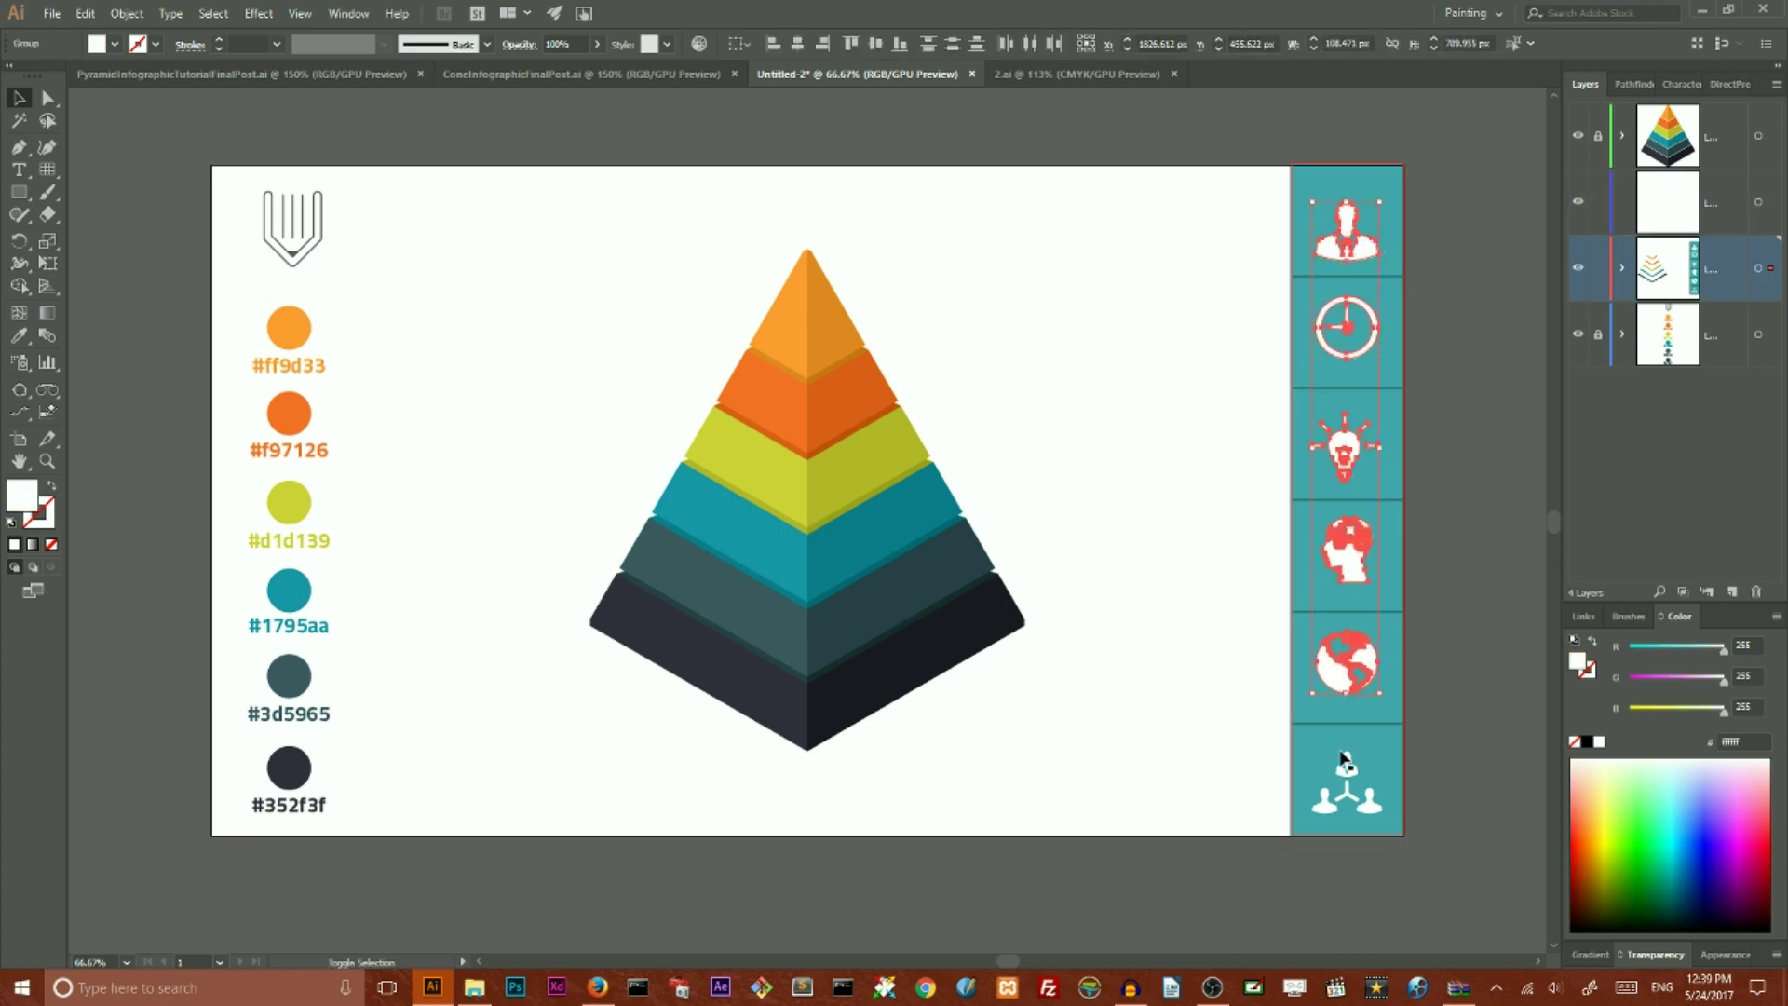
shift+click(1350, 773)
right_click(1348, 245)
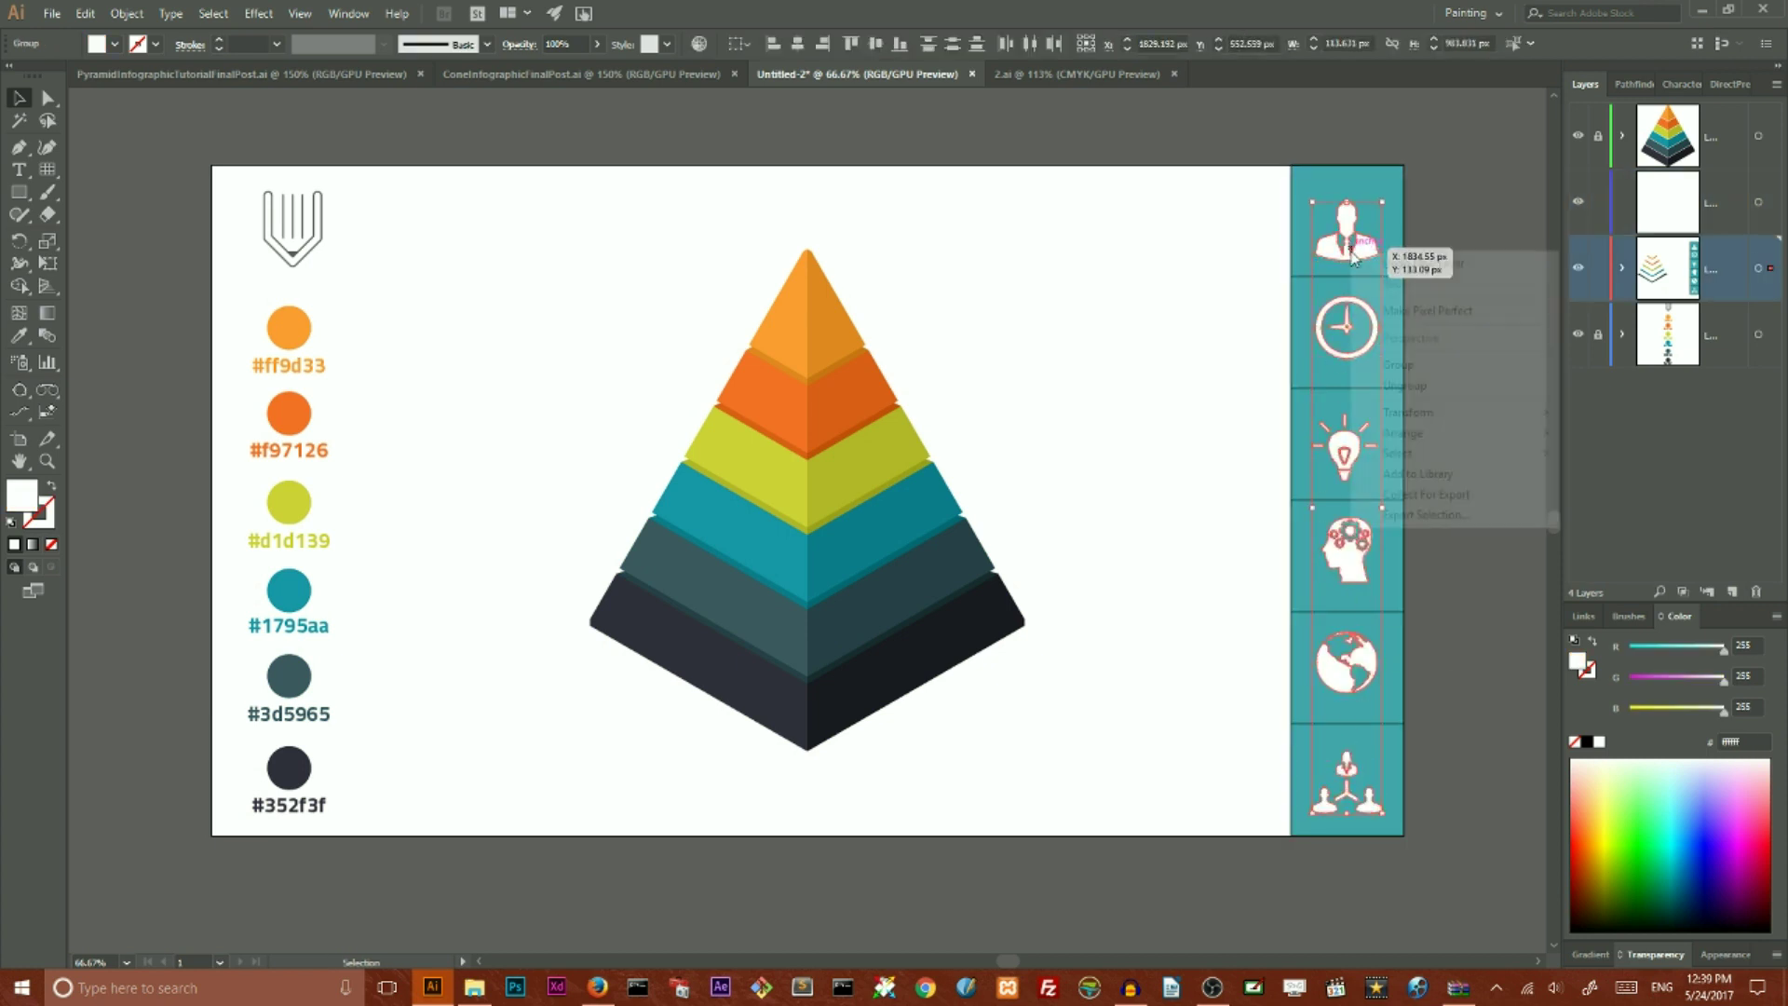
click(1397, 364)
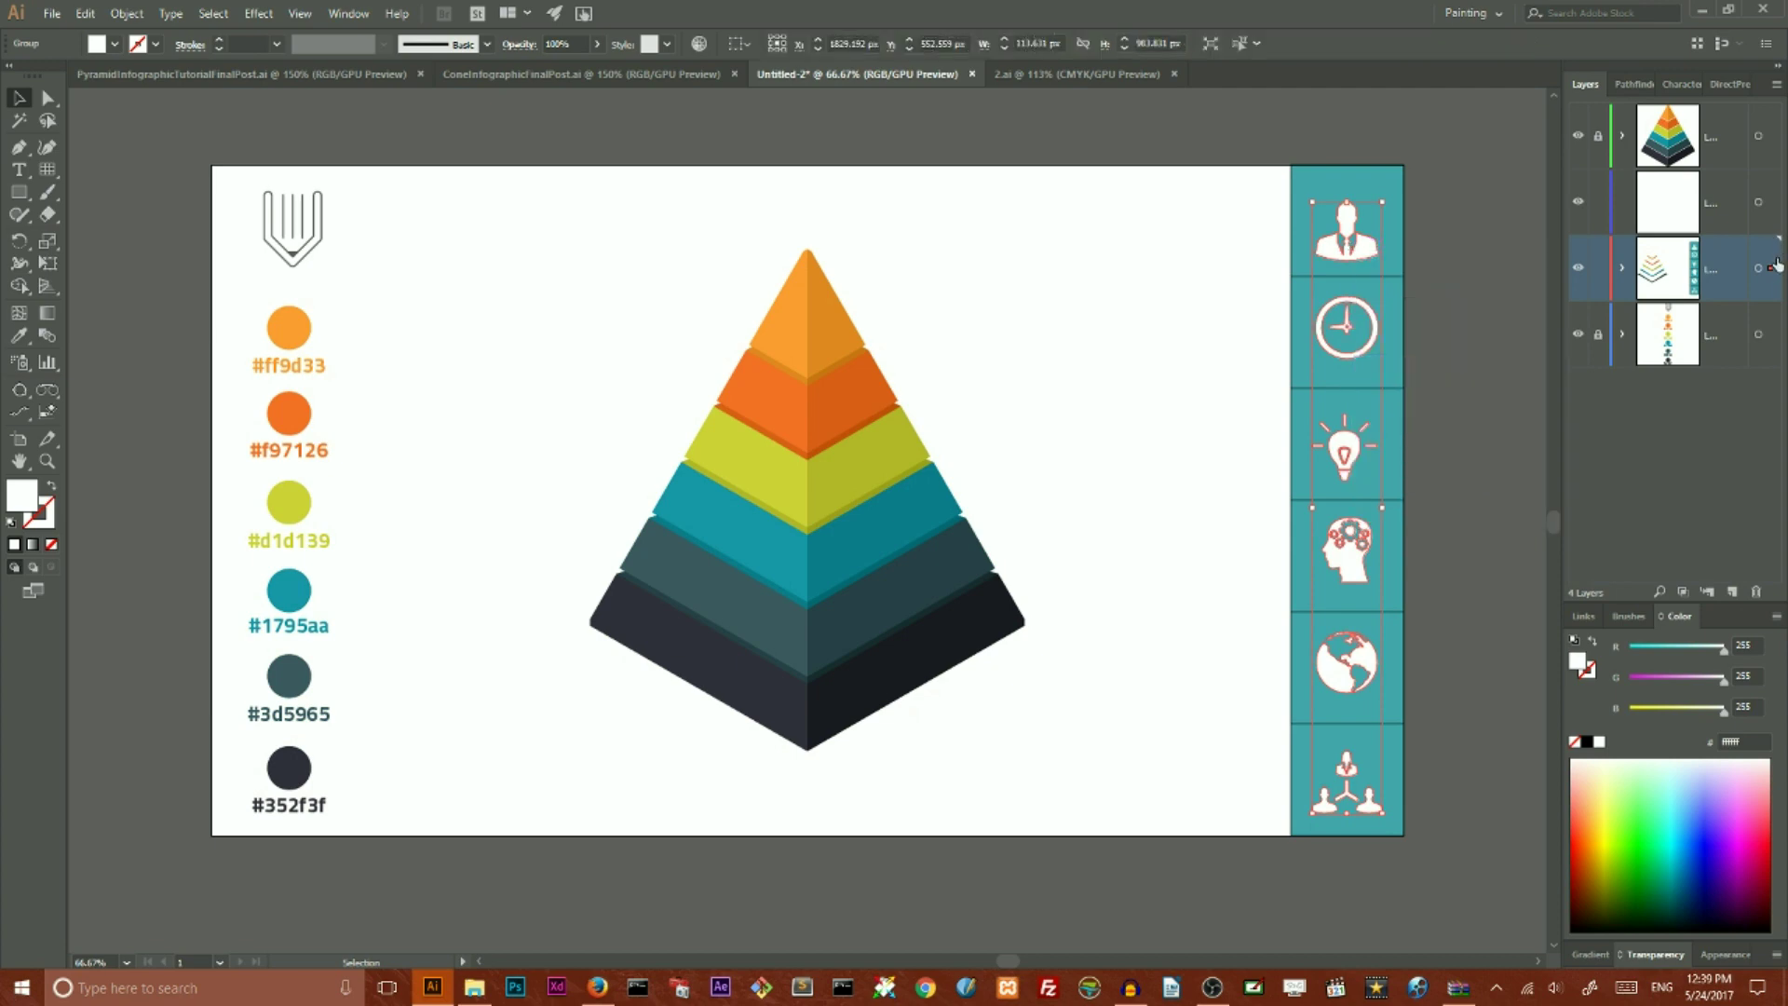
- Move the icon group to the new top layer and shrink it into a column over the pyramid
drag(1770, 269, 1771, 202)
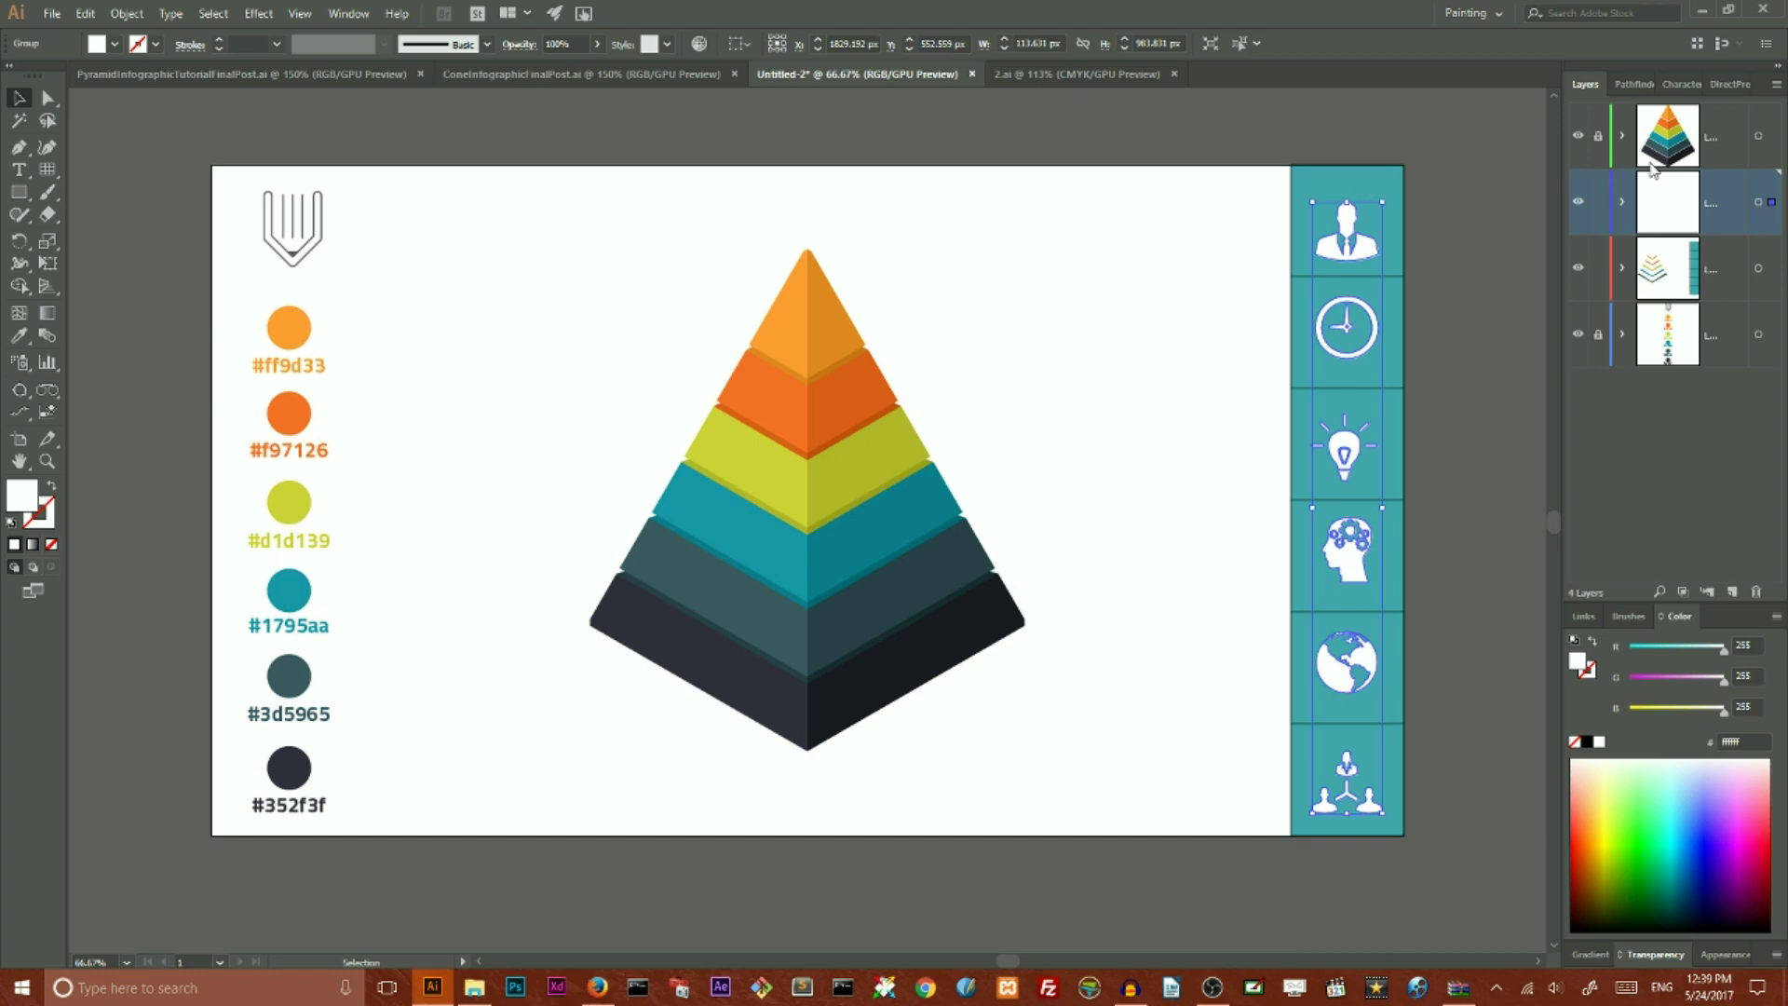
drag(1723, 190, 1726, 109)
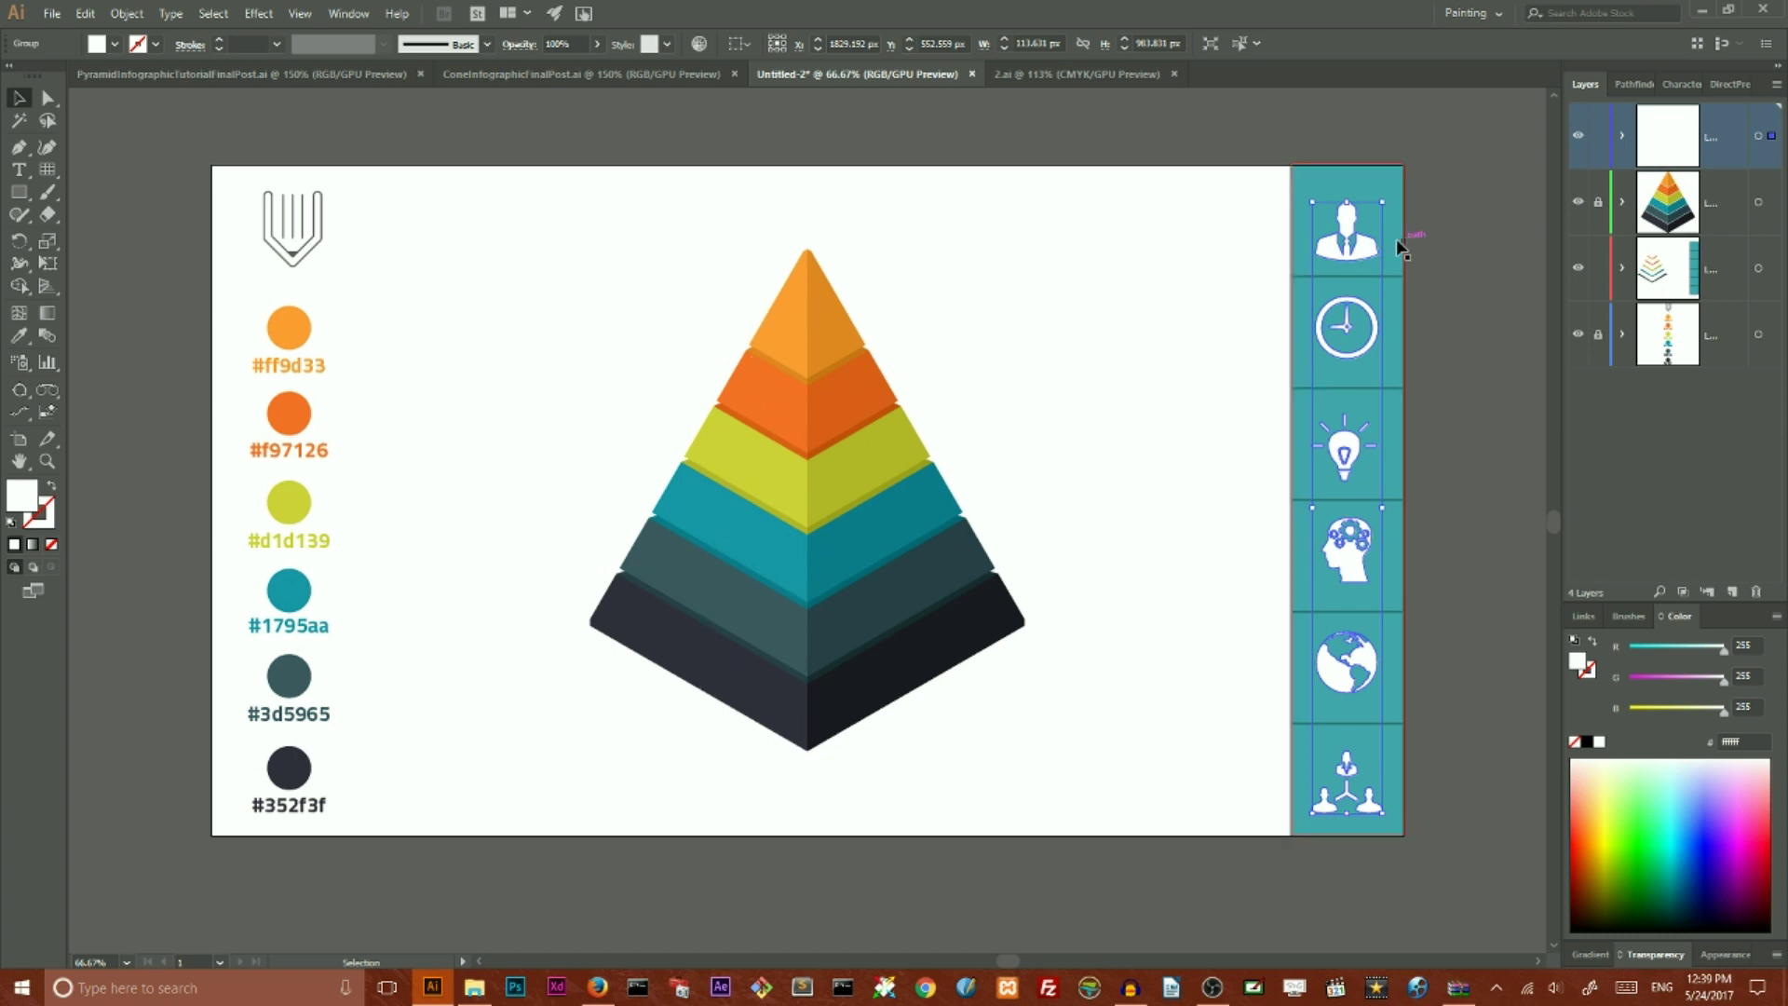
shift+click(1385, 204)
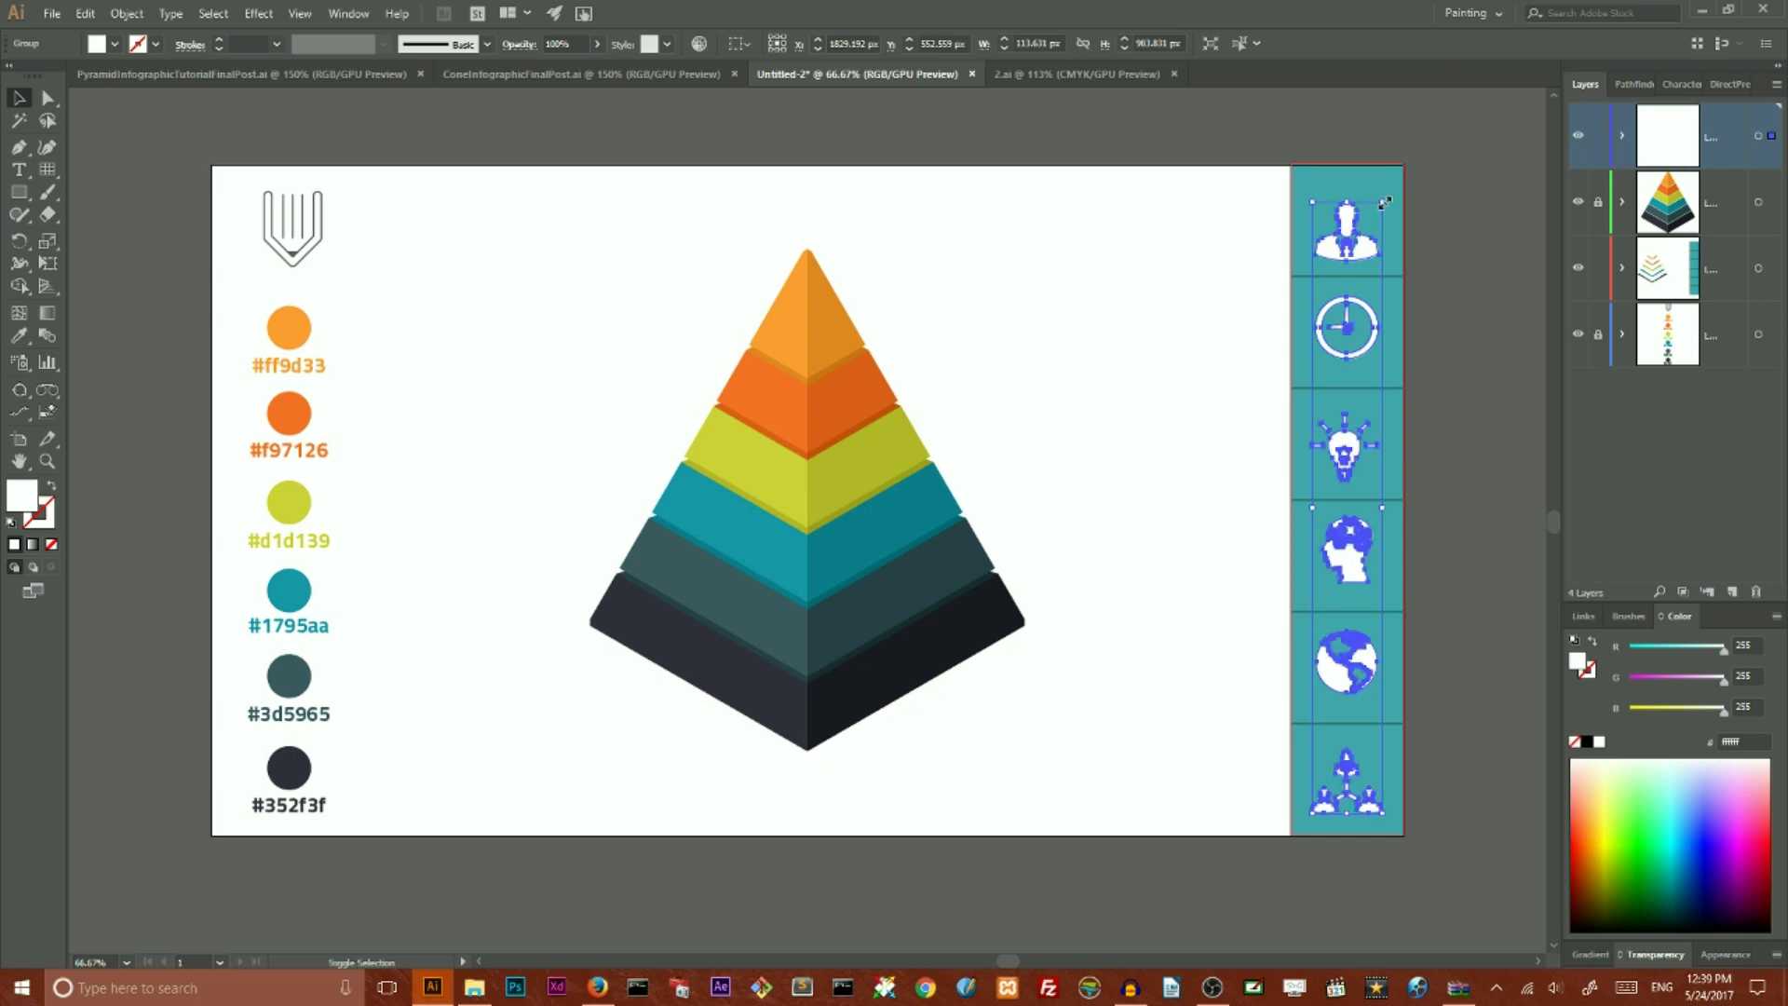
drag(1385, 204, 785, 324)
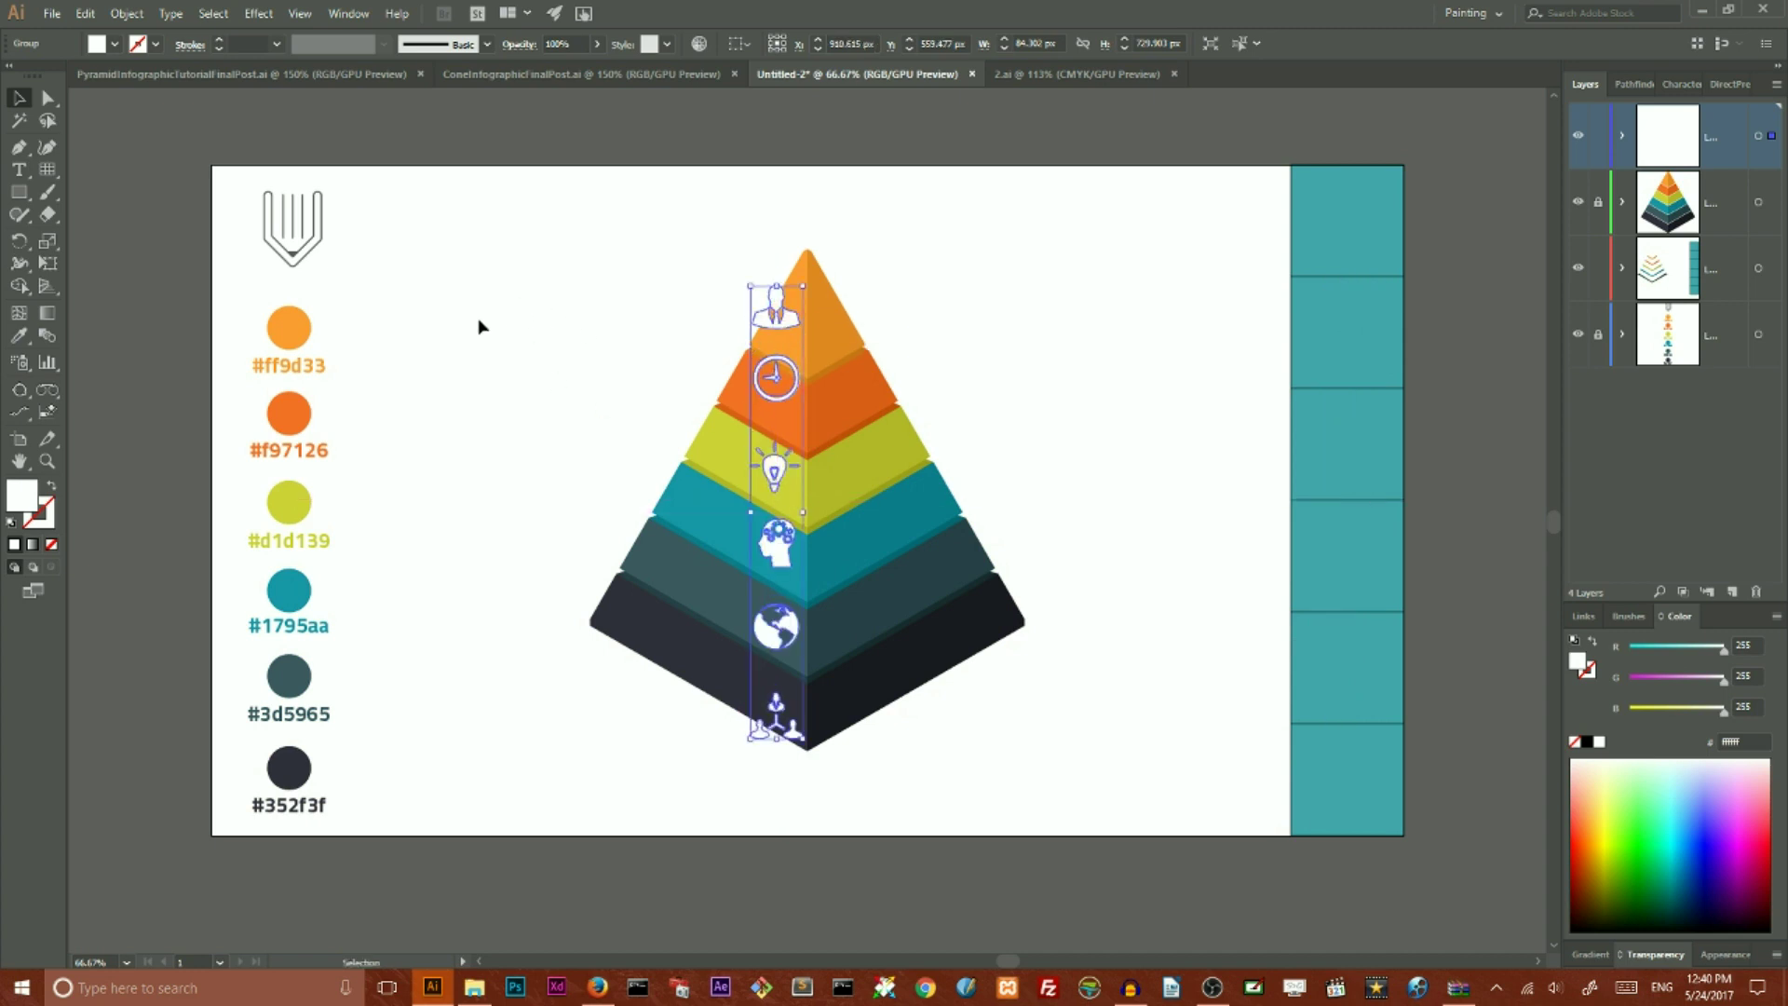
- Shear the icon column 30° along the vertical axis, previewing before applying
click(47, 245)
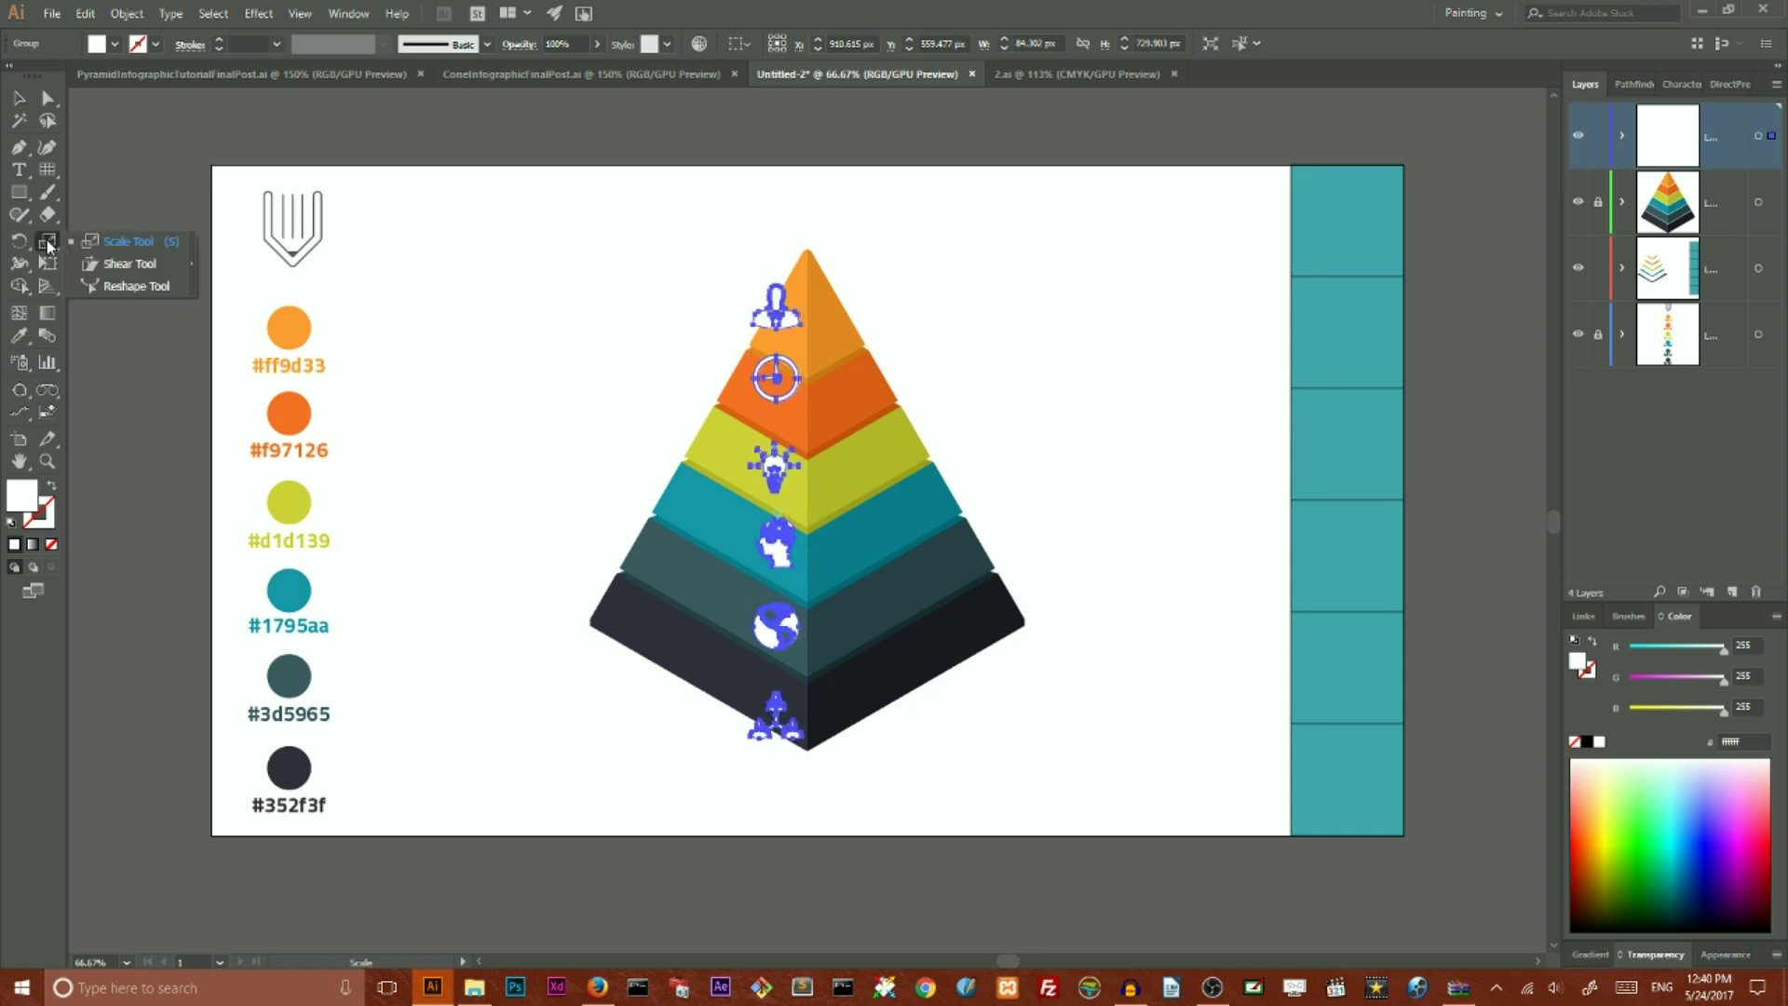
click(101, 268)
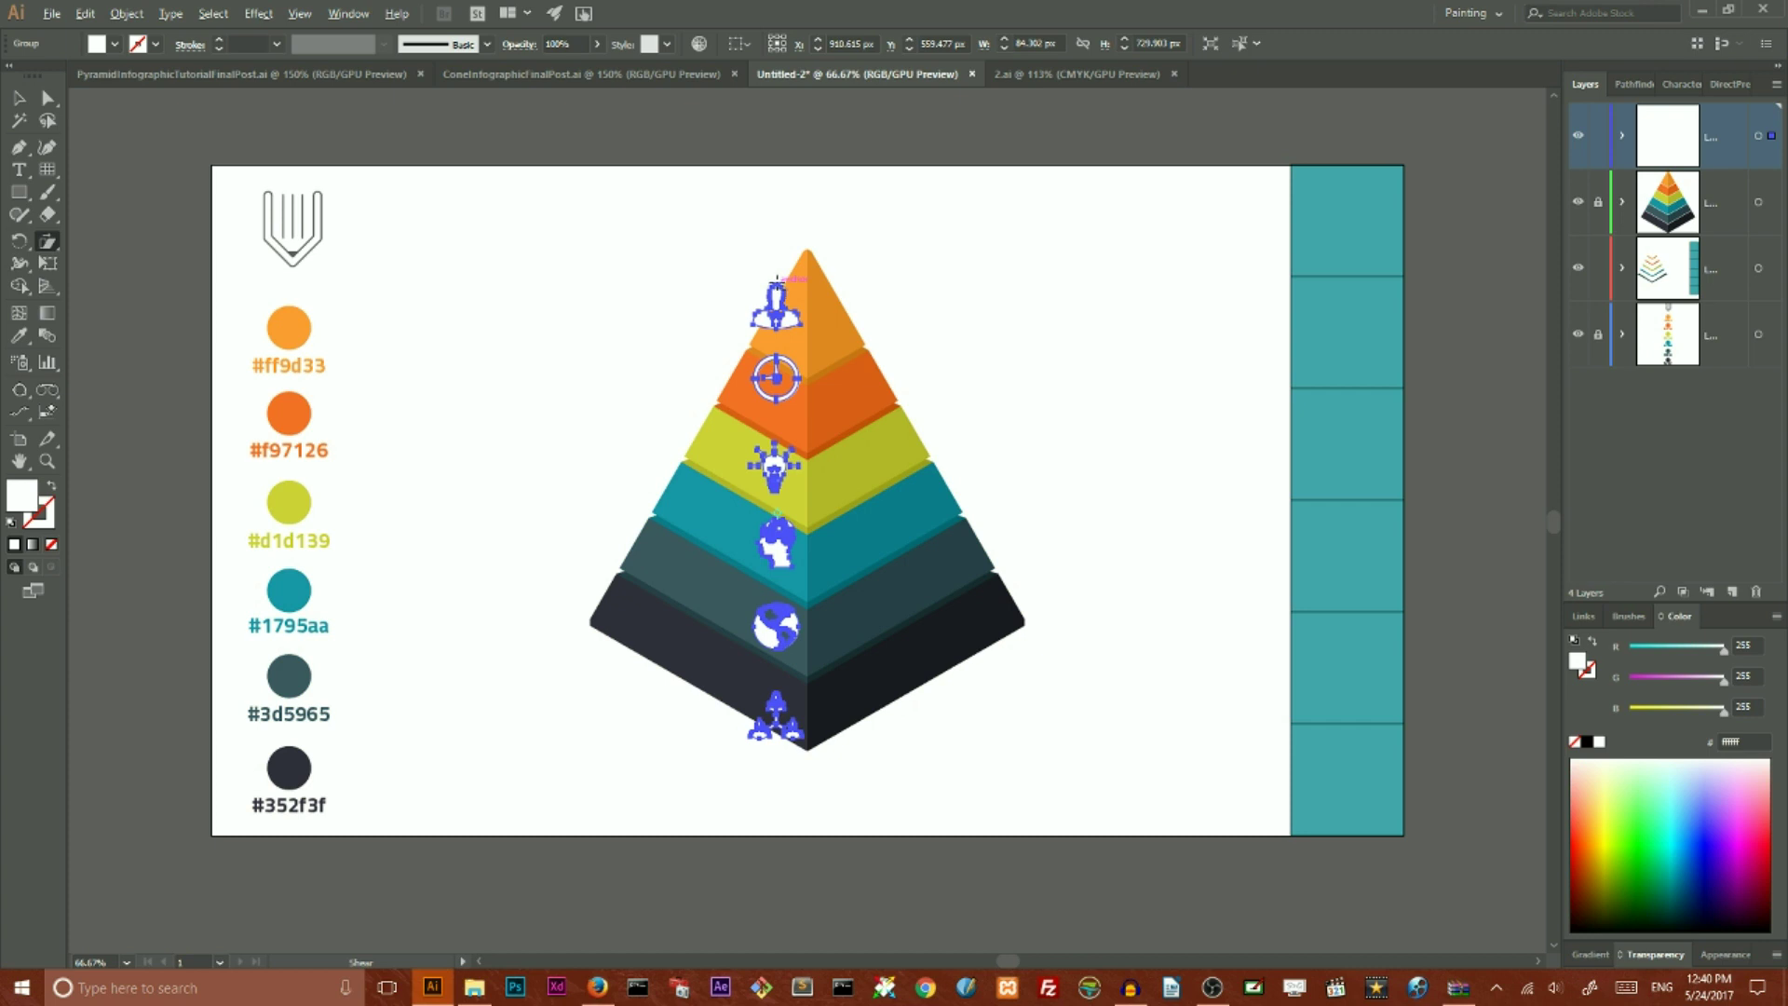
alt+click(777, 279)
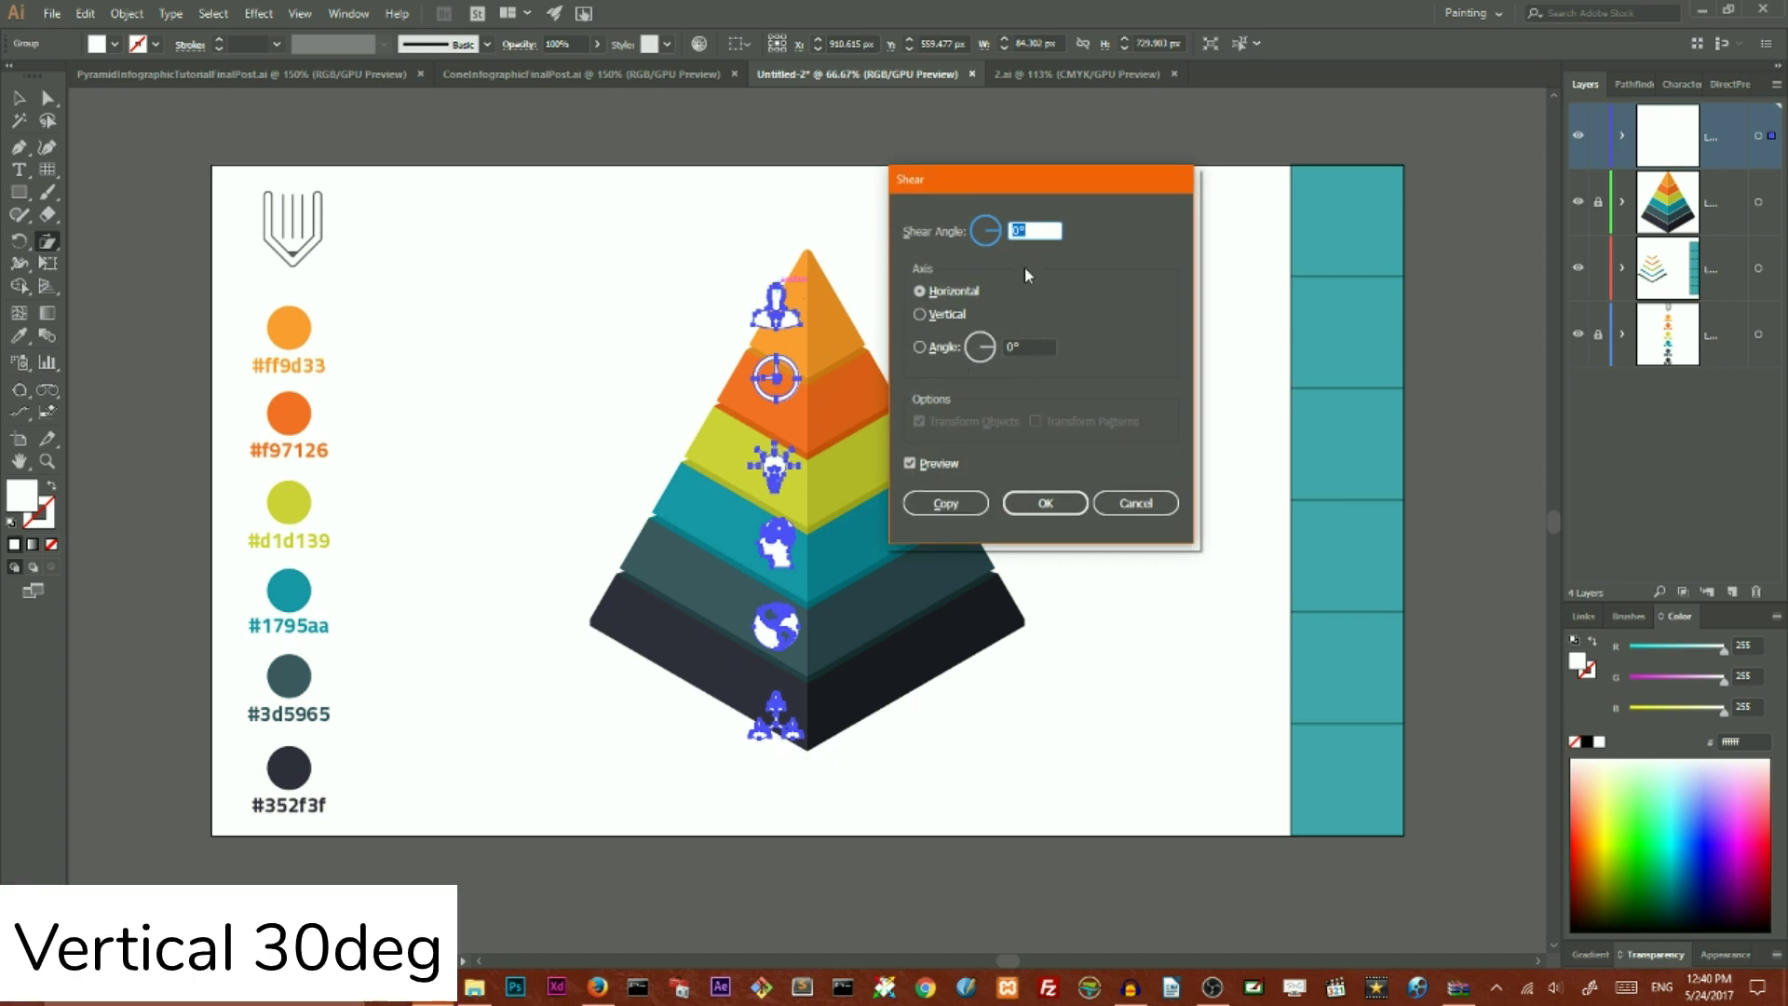
click(920, 314)
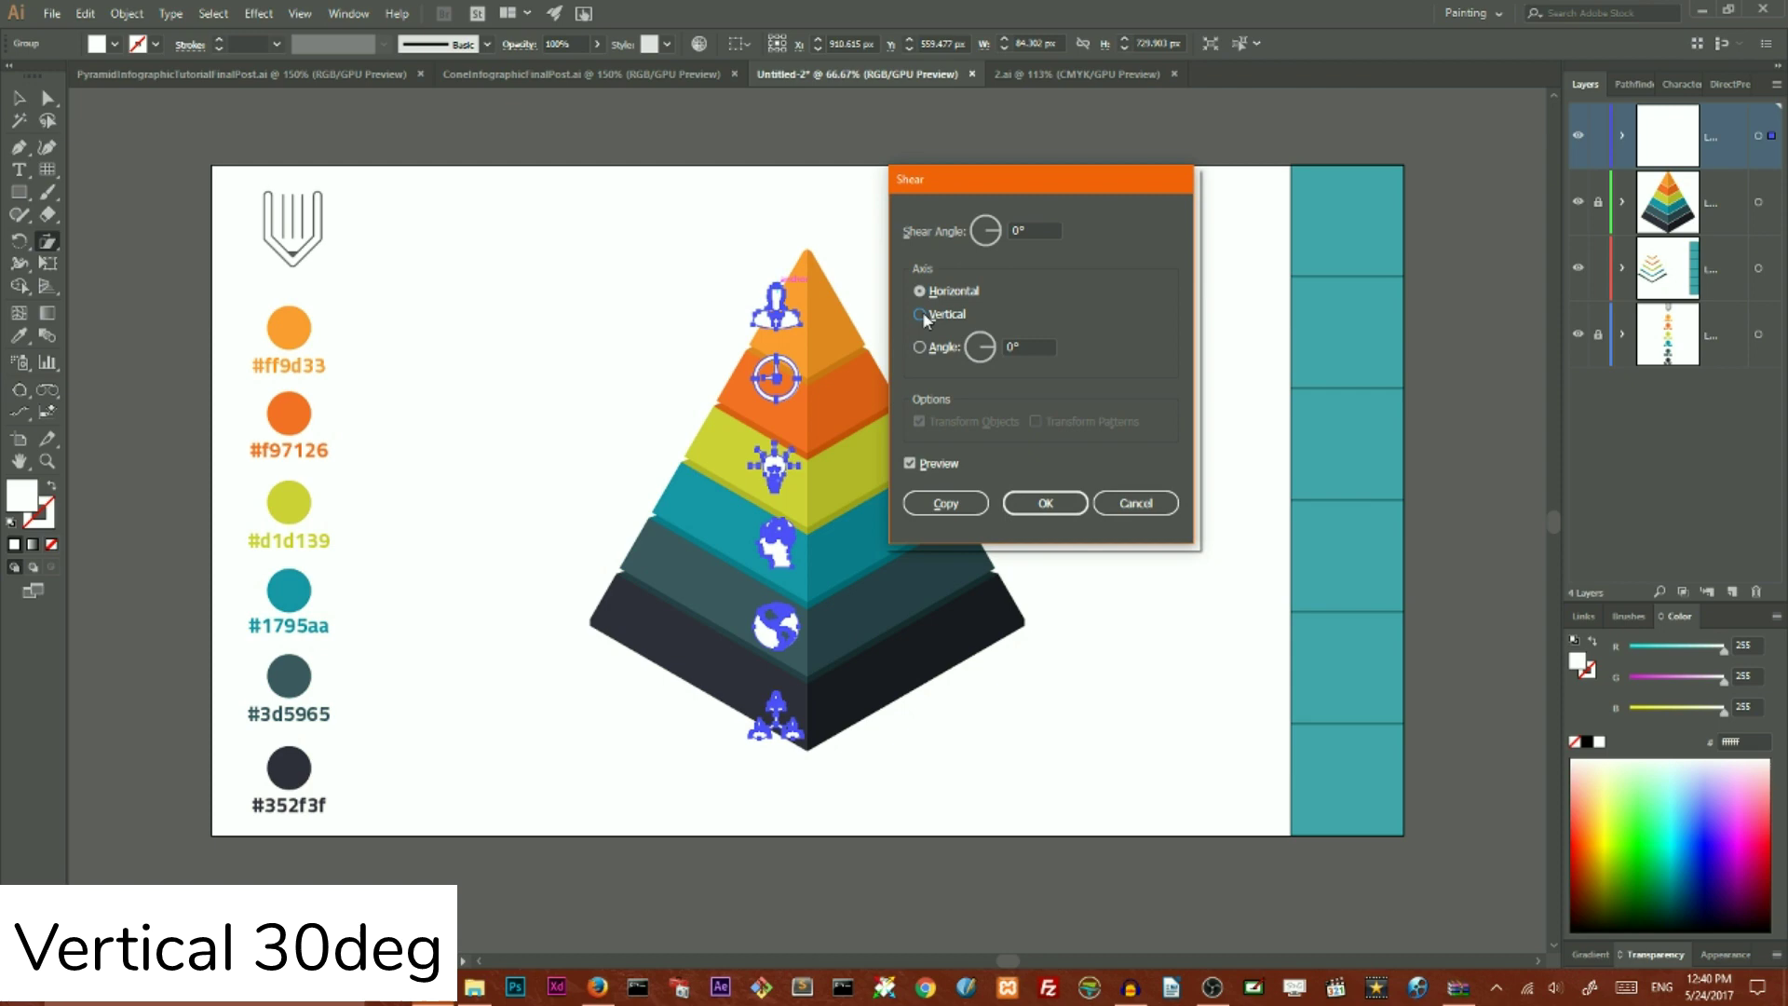
double_click(1015, 230)
key(BackSpace)
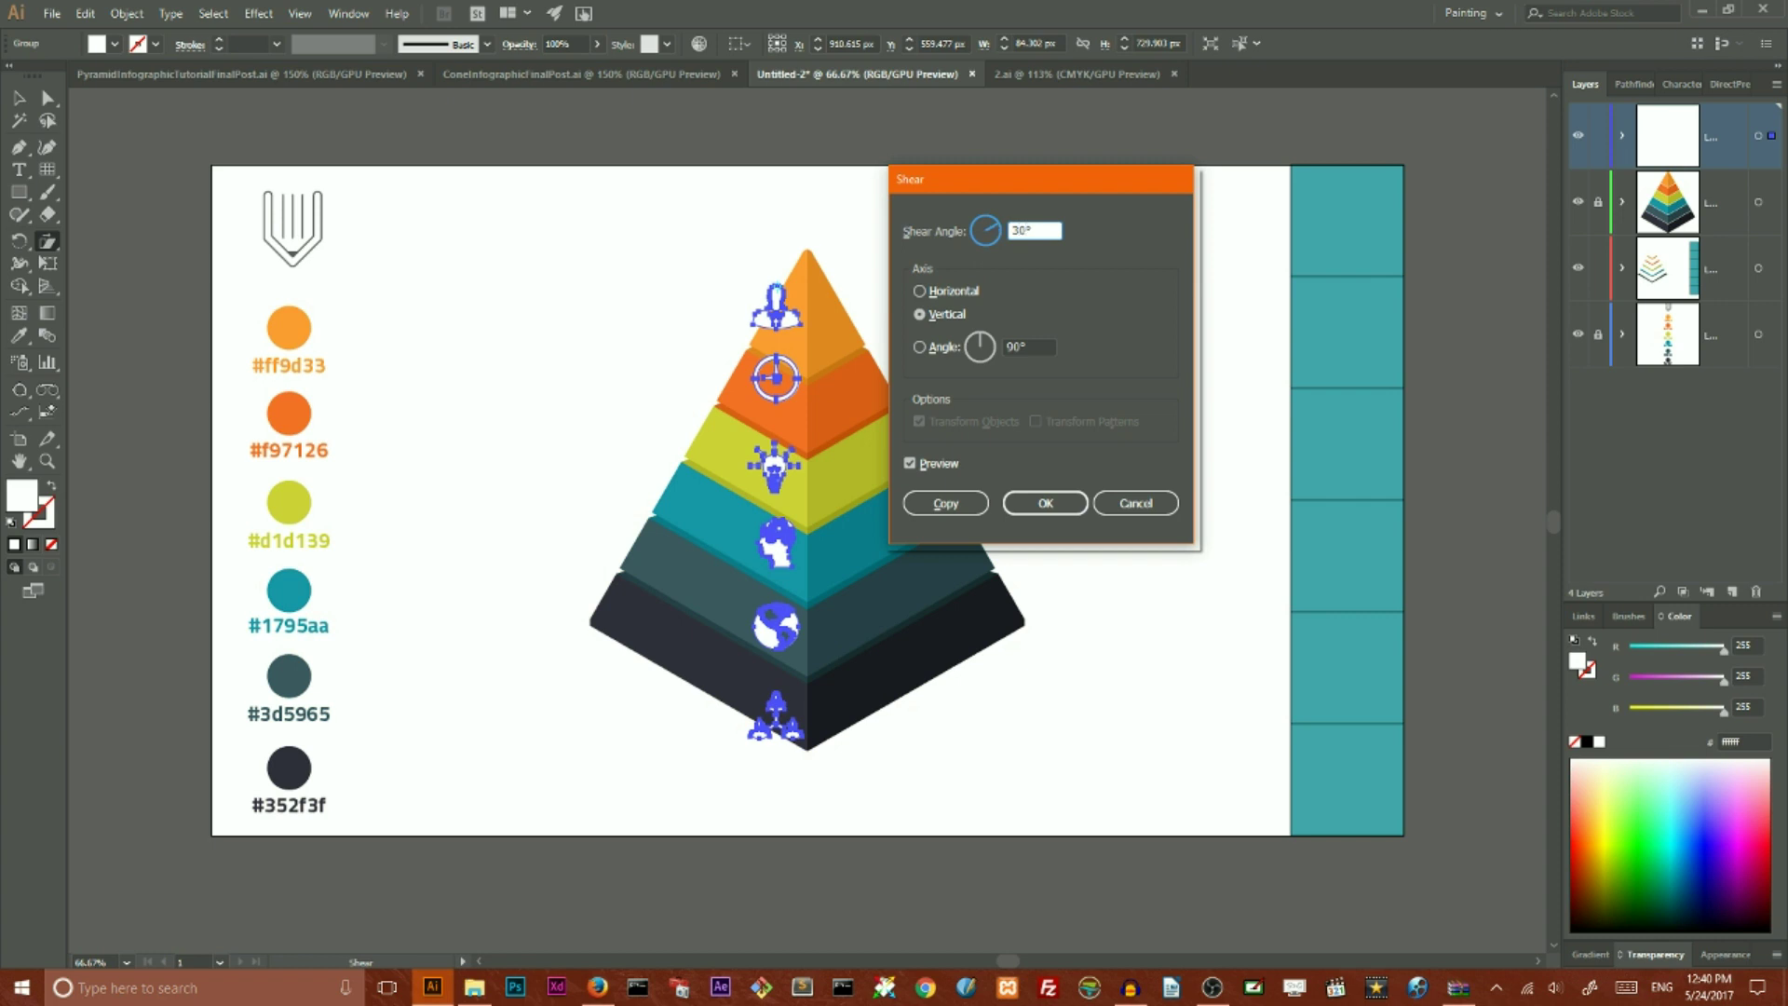
click(911, 463)
click(910, 464)
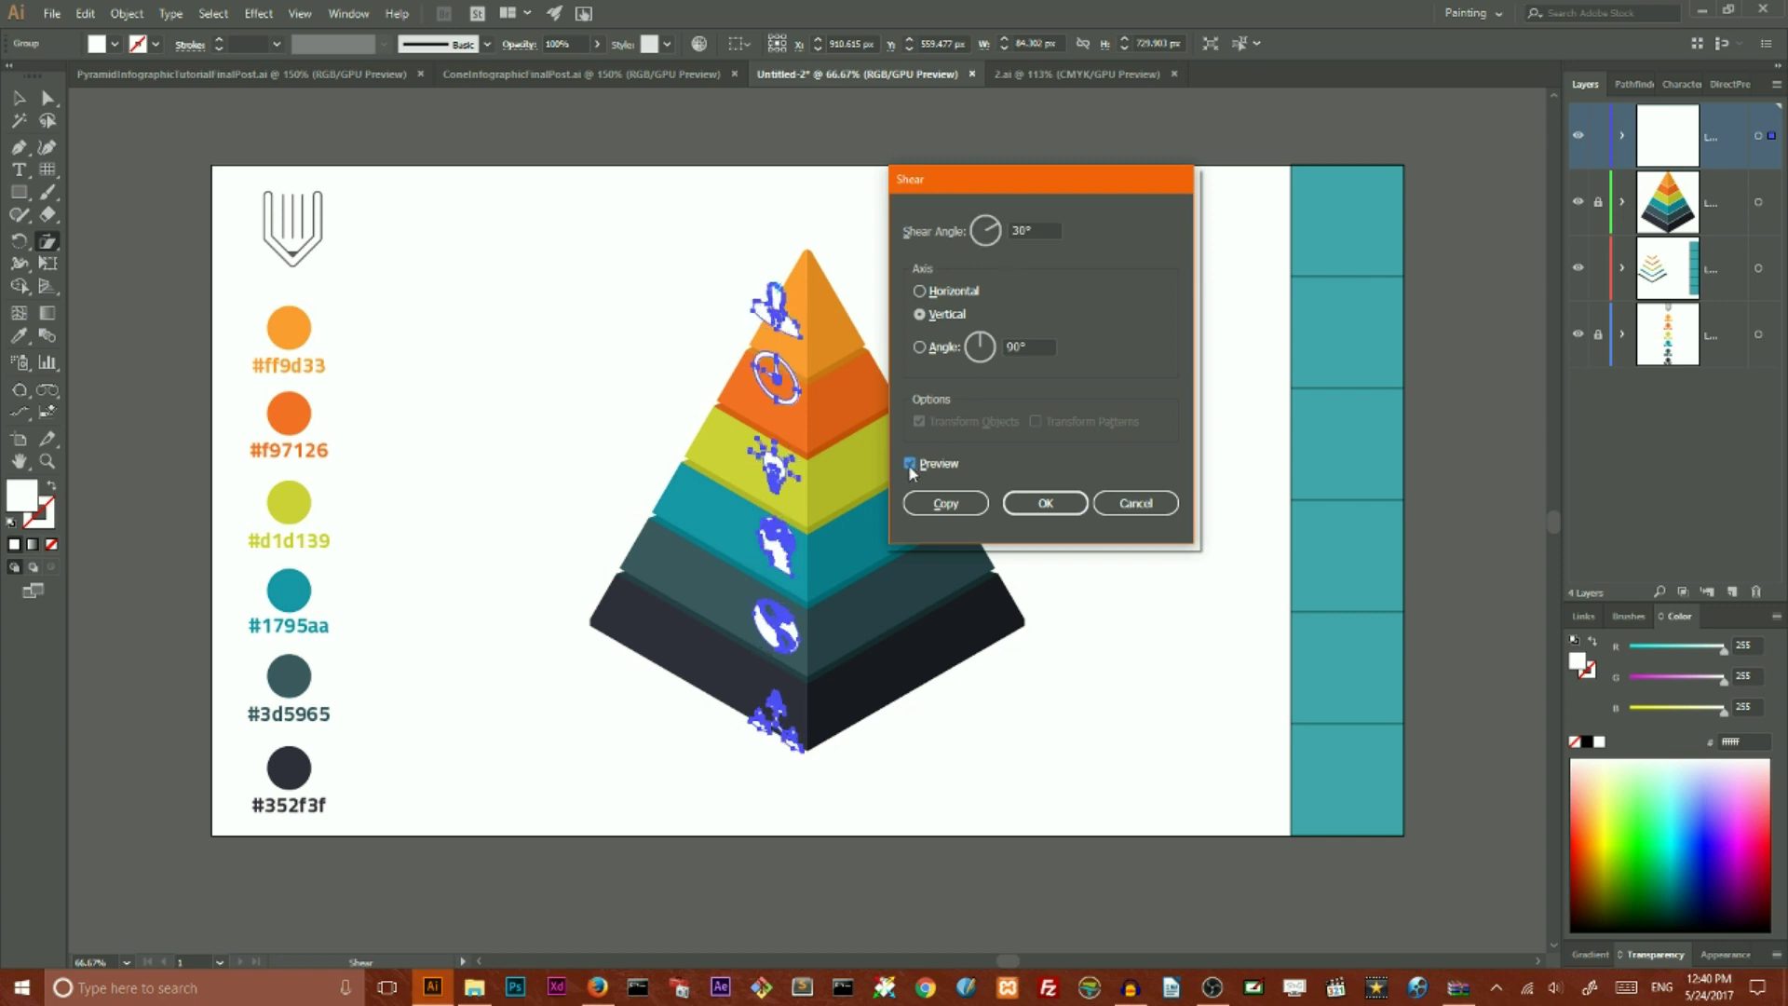
click(1044, 503)
click(18, 97)
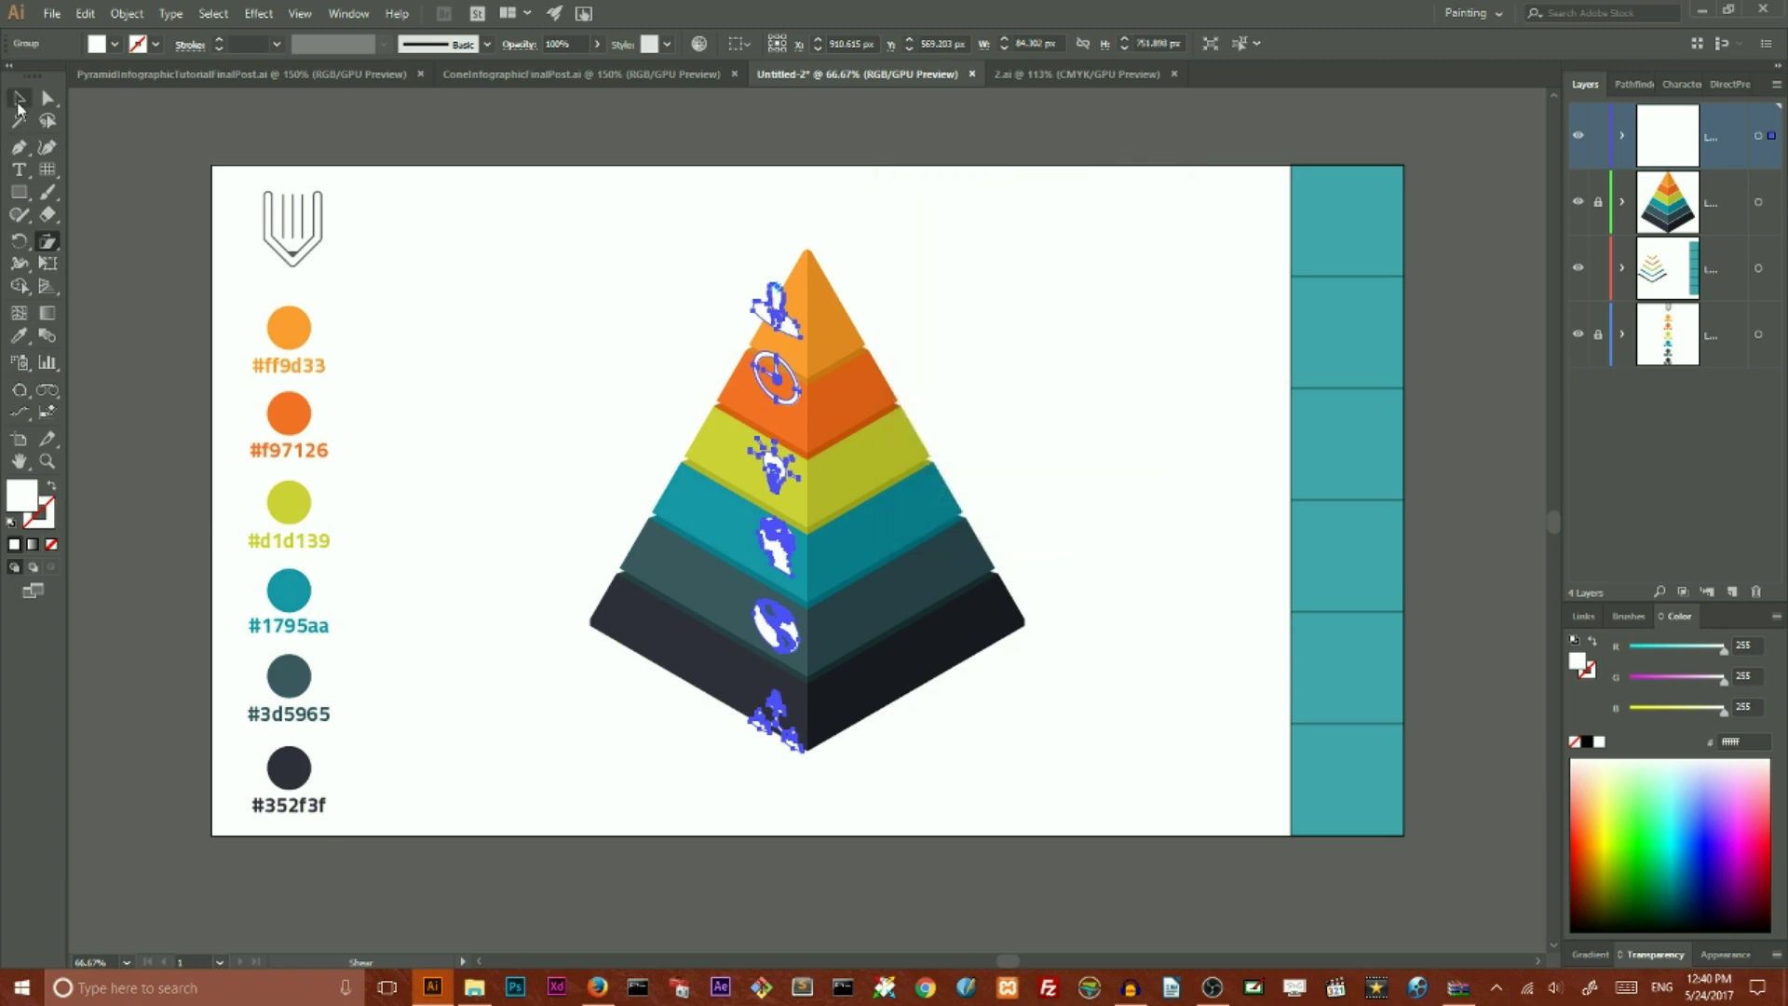
- Nudge the icon group into place and ungroup it into separate icons
drag(782, 319, 838, 296)
right_click(758, 434)
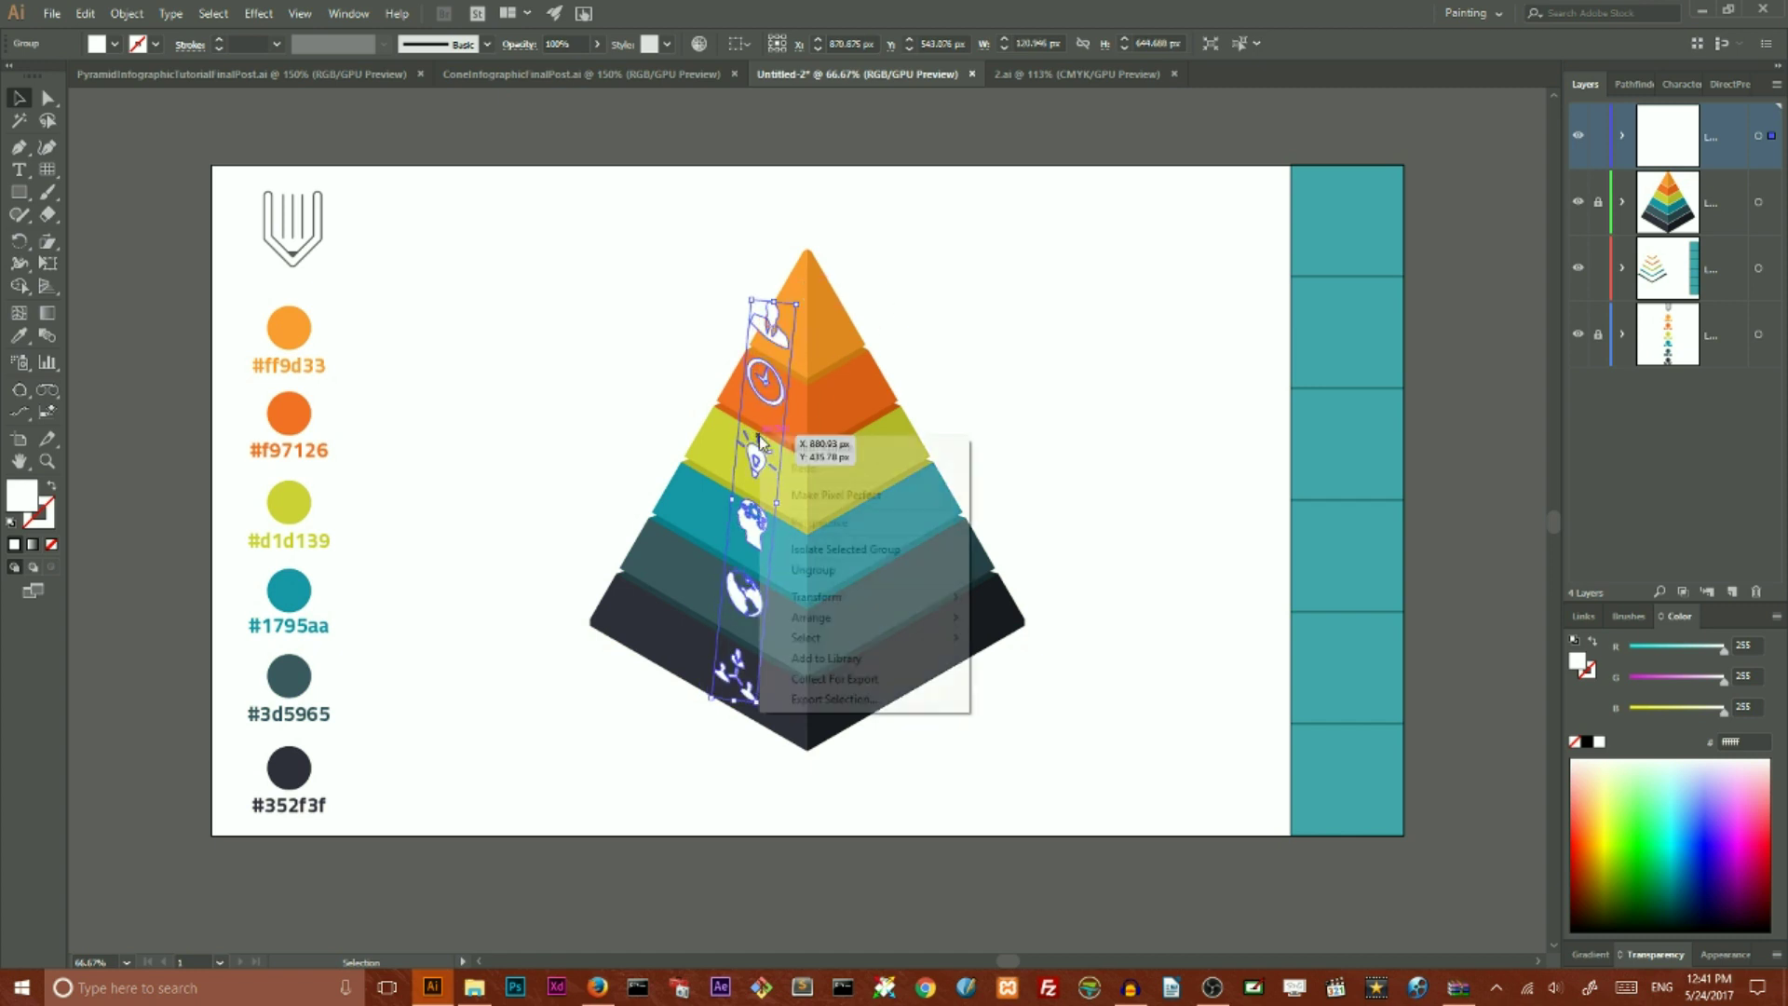
click(812, 570)
click(1161, 532)
- Position the plant, globe, head and clock icons each on their own tier
drag(736, 679, 719, 597)
drag(760, 515, 750, 519)
mouse_move(756, 462)
mouse_down()
mouse_move(768, 414)
mouse_move(769, 440)
mouse_up()
drag(775, 328, 795, 356)
click(973, 289)
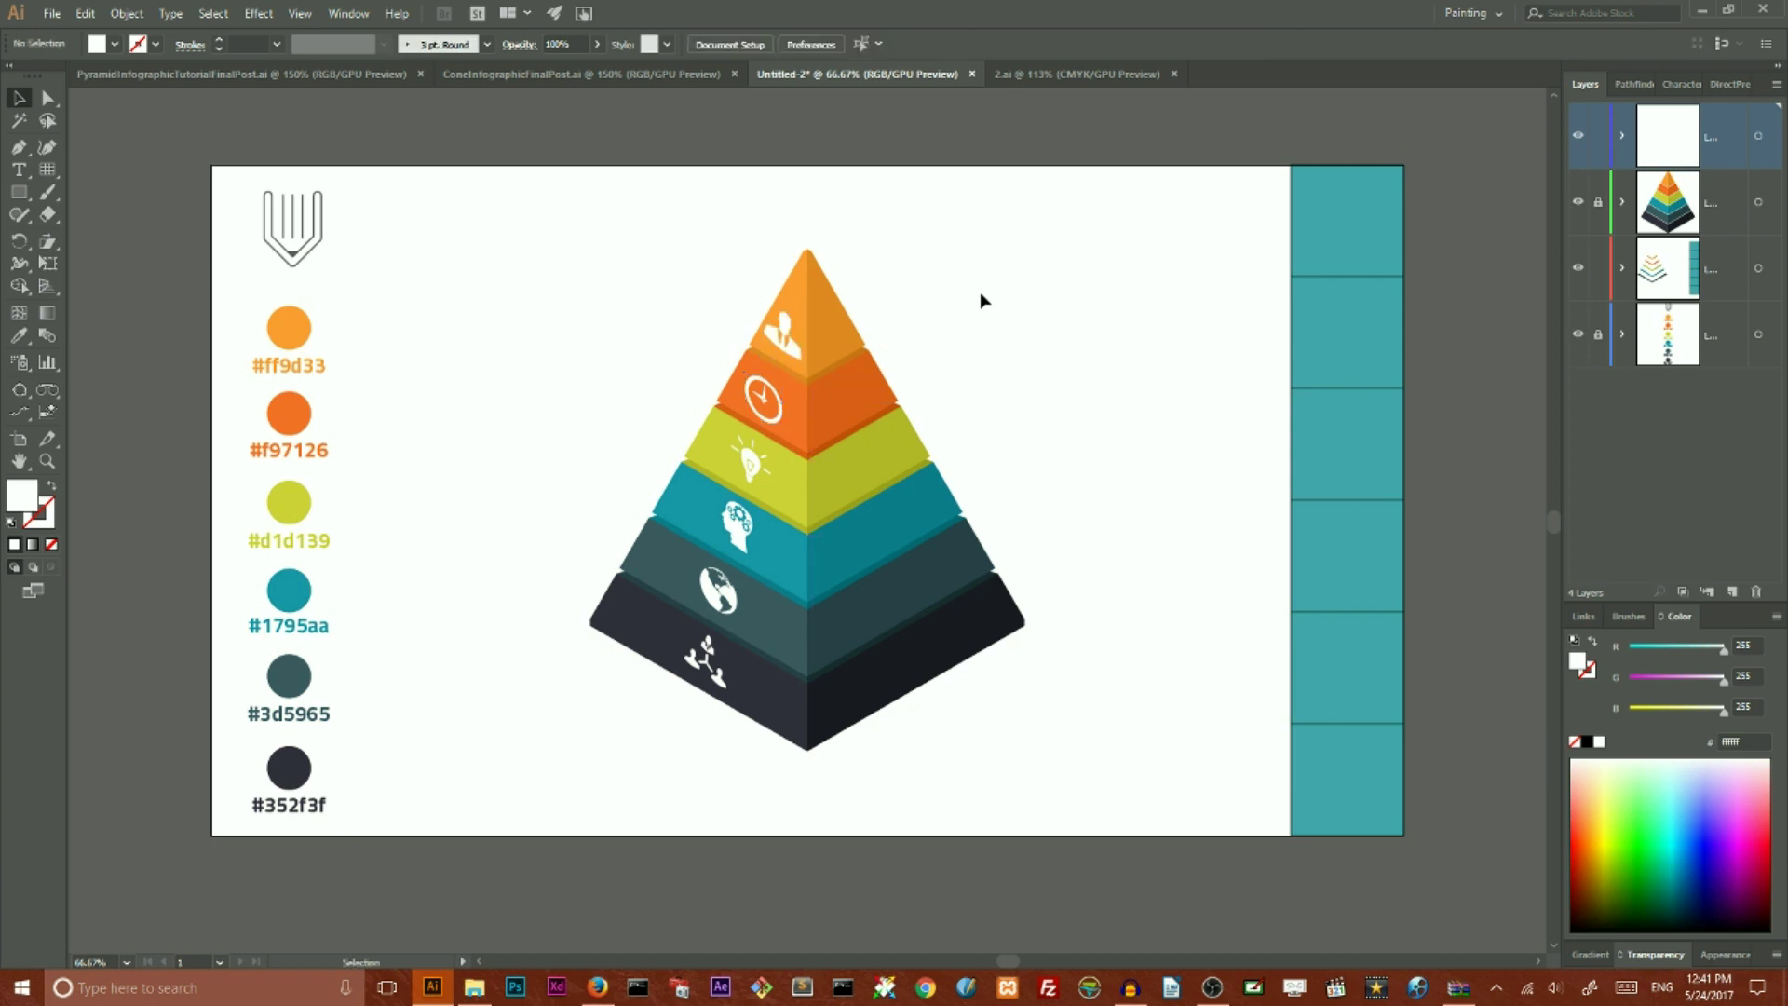
click(719, 592)
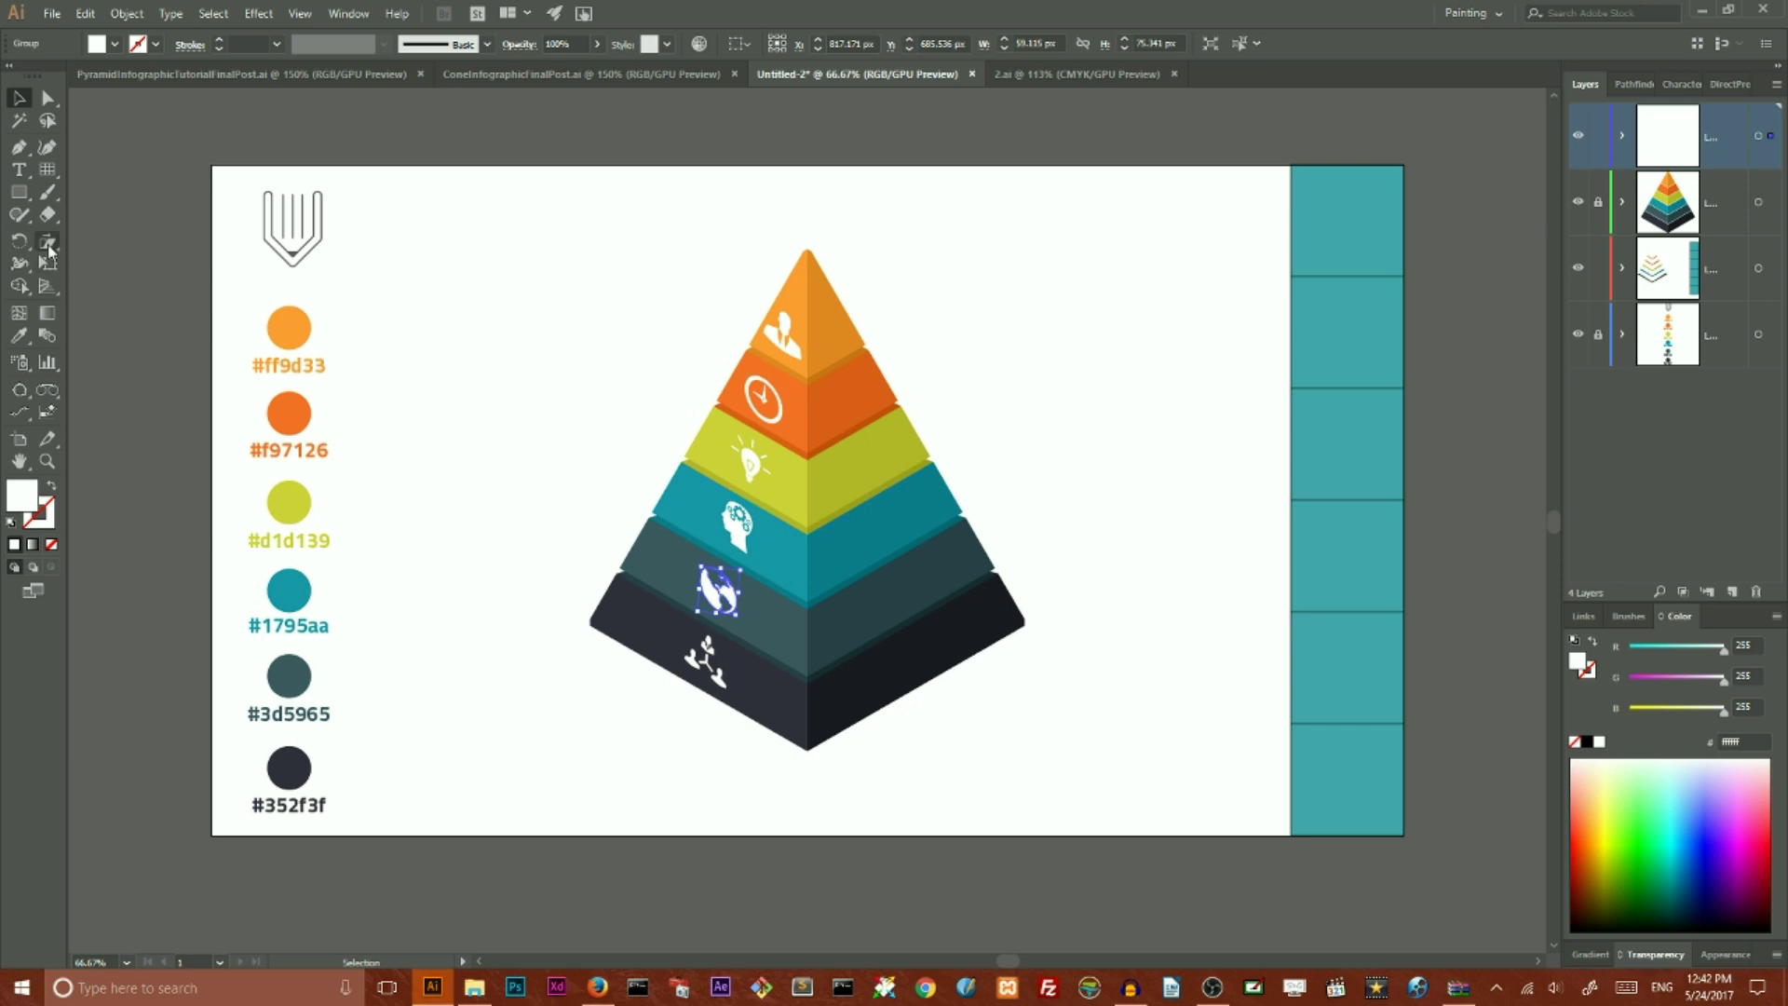
- Scale the globe icon uniformly to 90%
drag(48, 240, 97, 244)
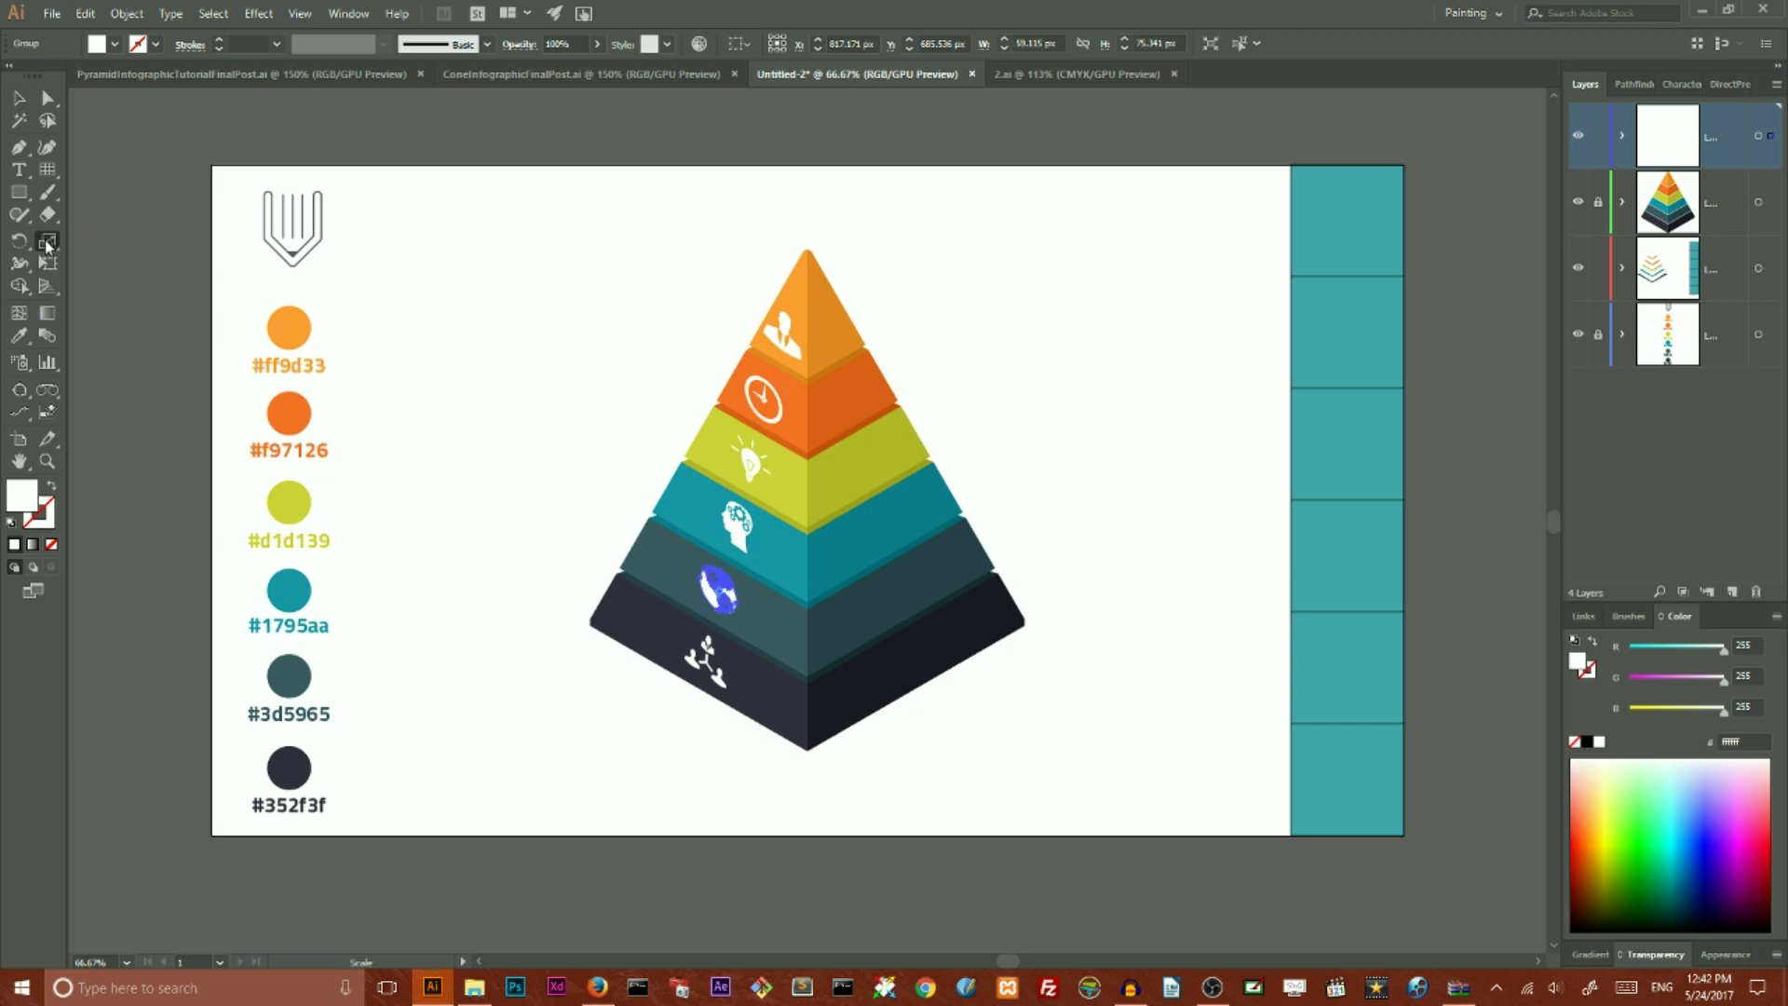
double_click(47, 241)
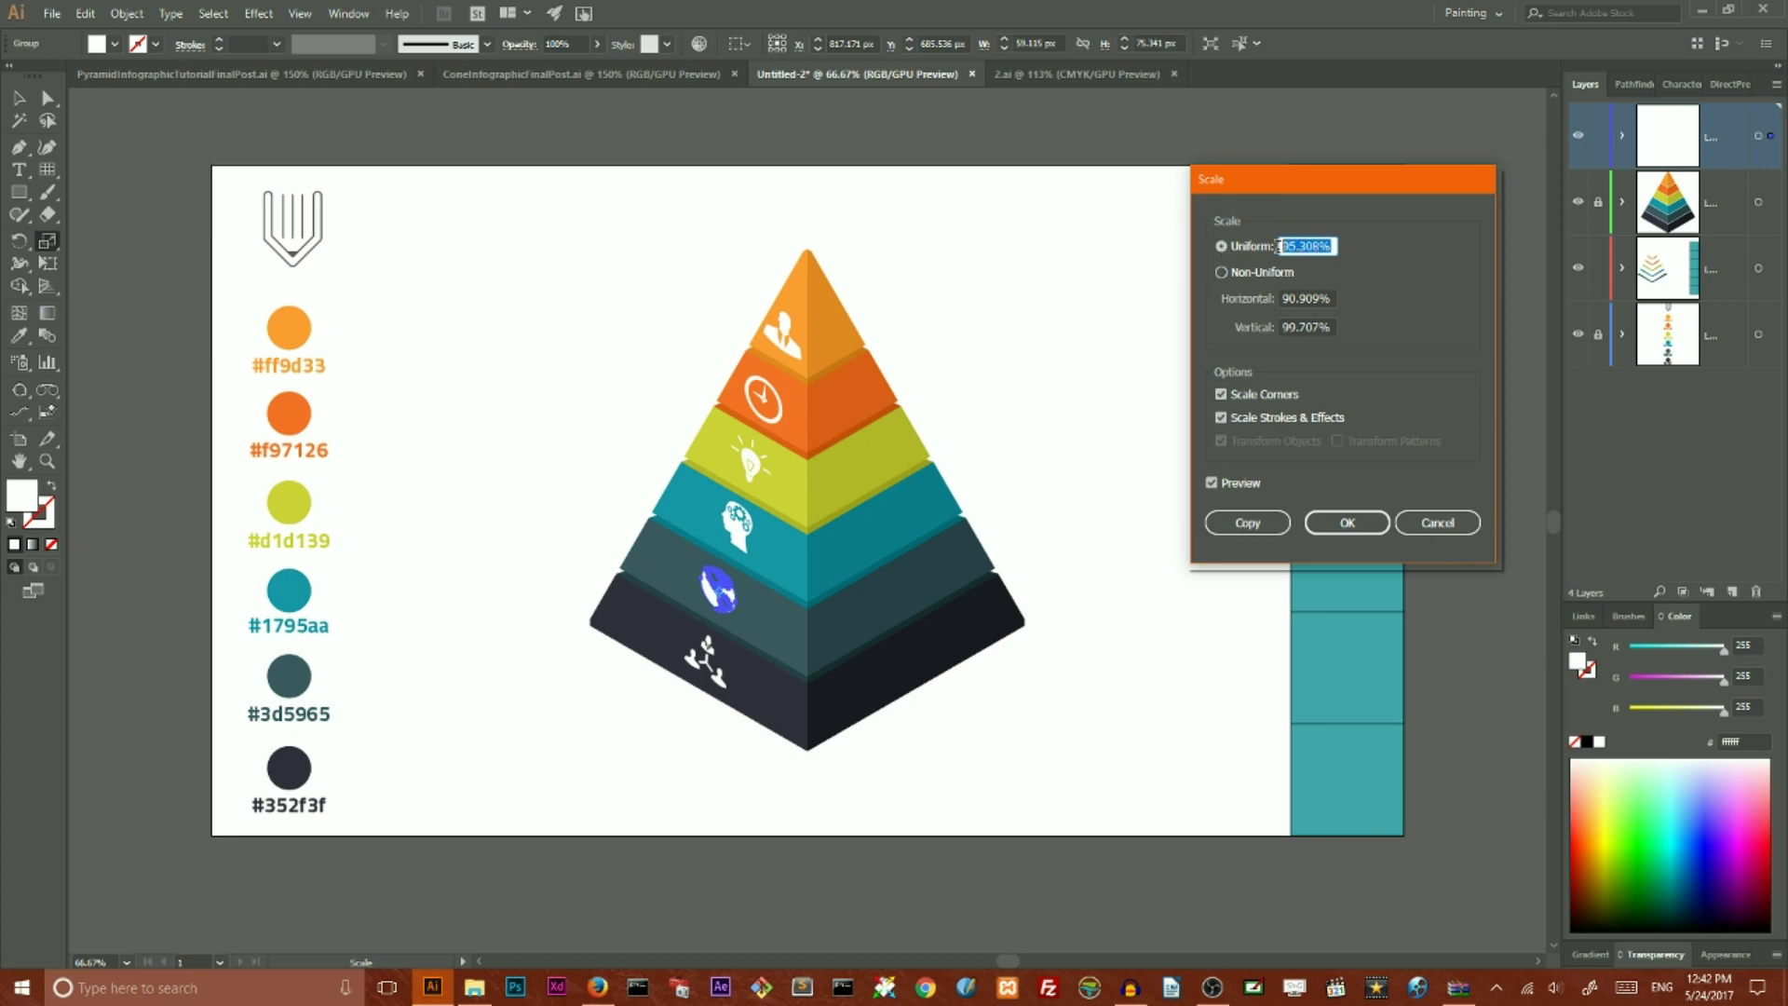
text(90)
click(1347, 522)
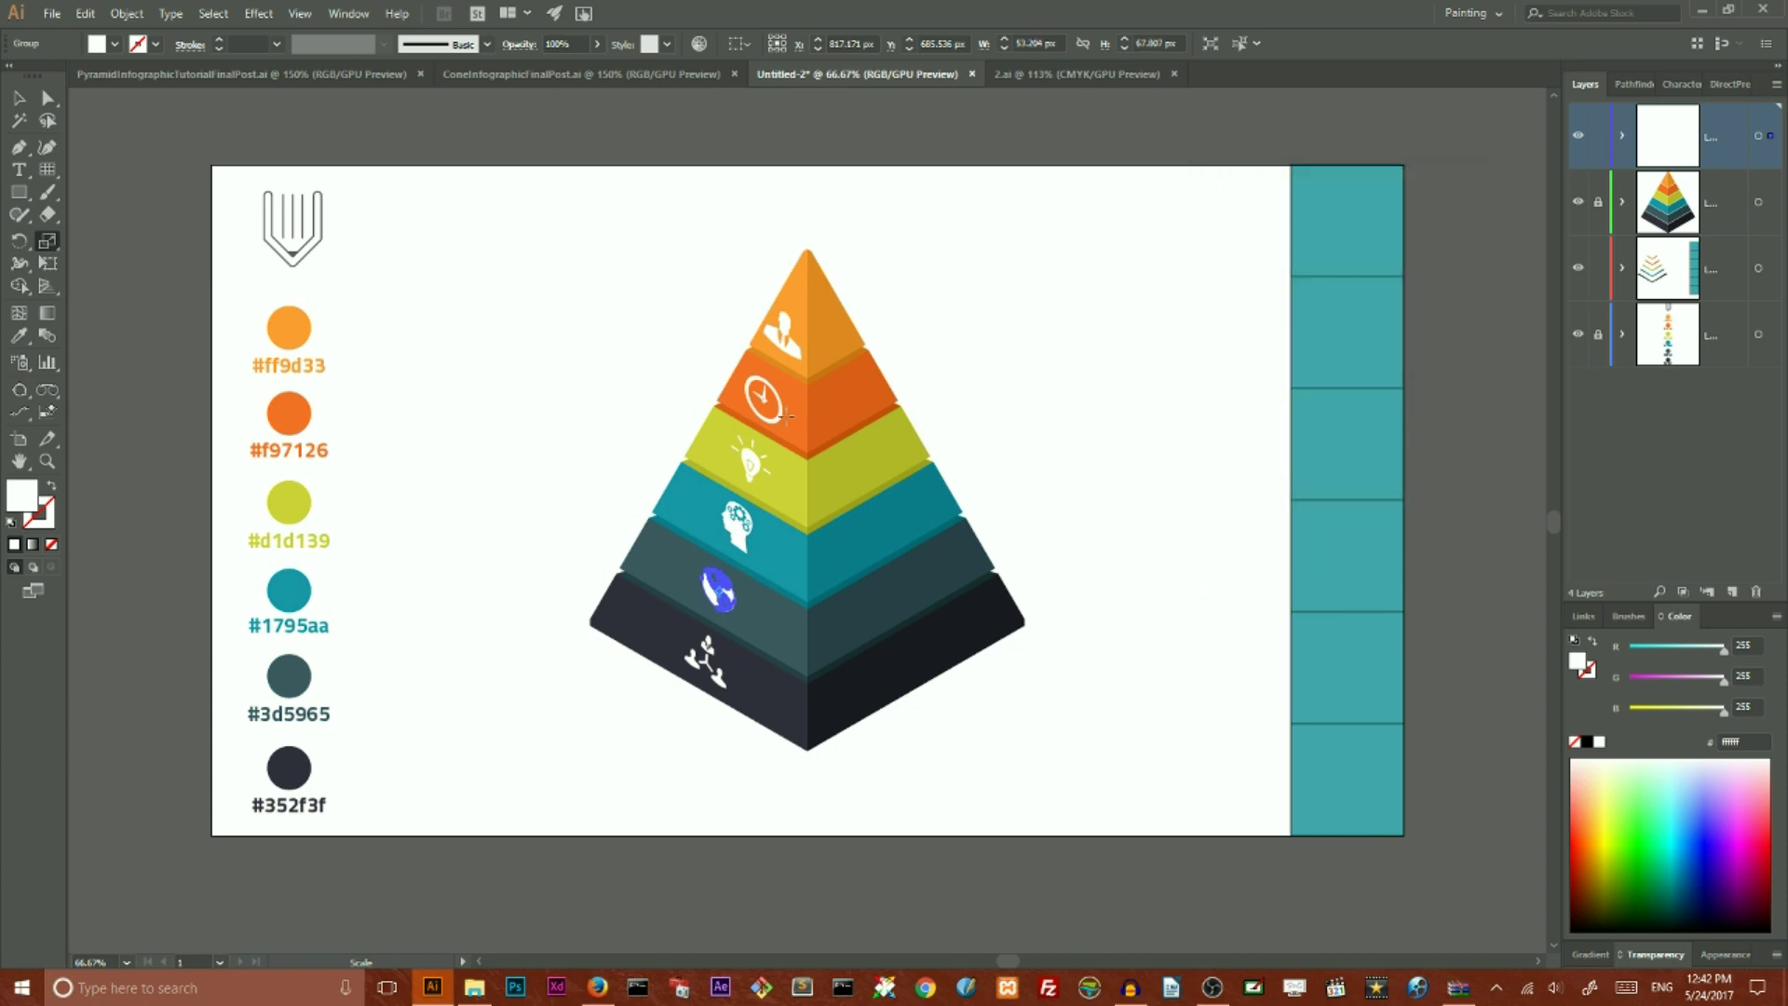
click(11, 102)
- Scale the head icon on the teal tier uniformly to 80%
click(737, 528)
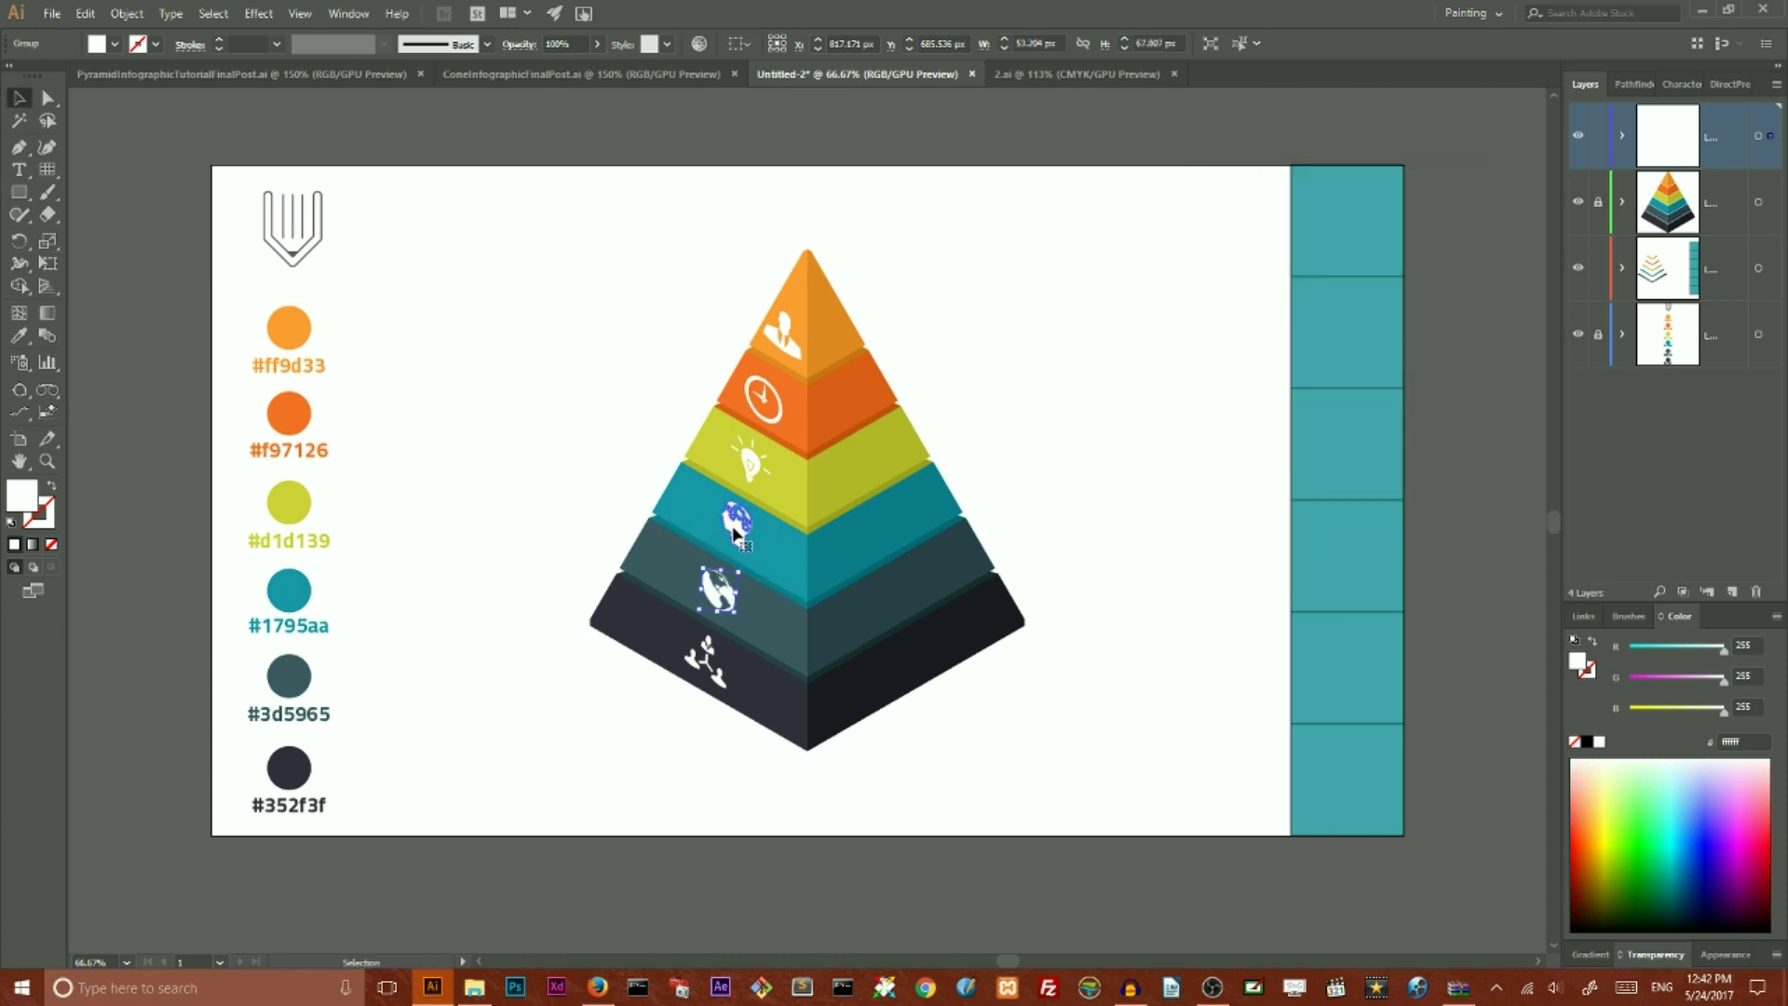
click(50, 243)
double_click(50, 243)
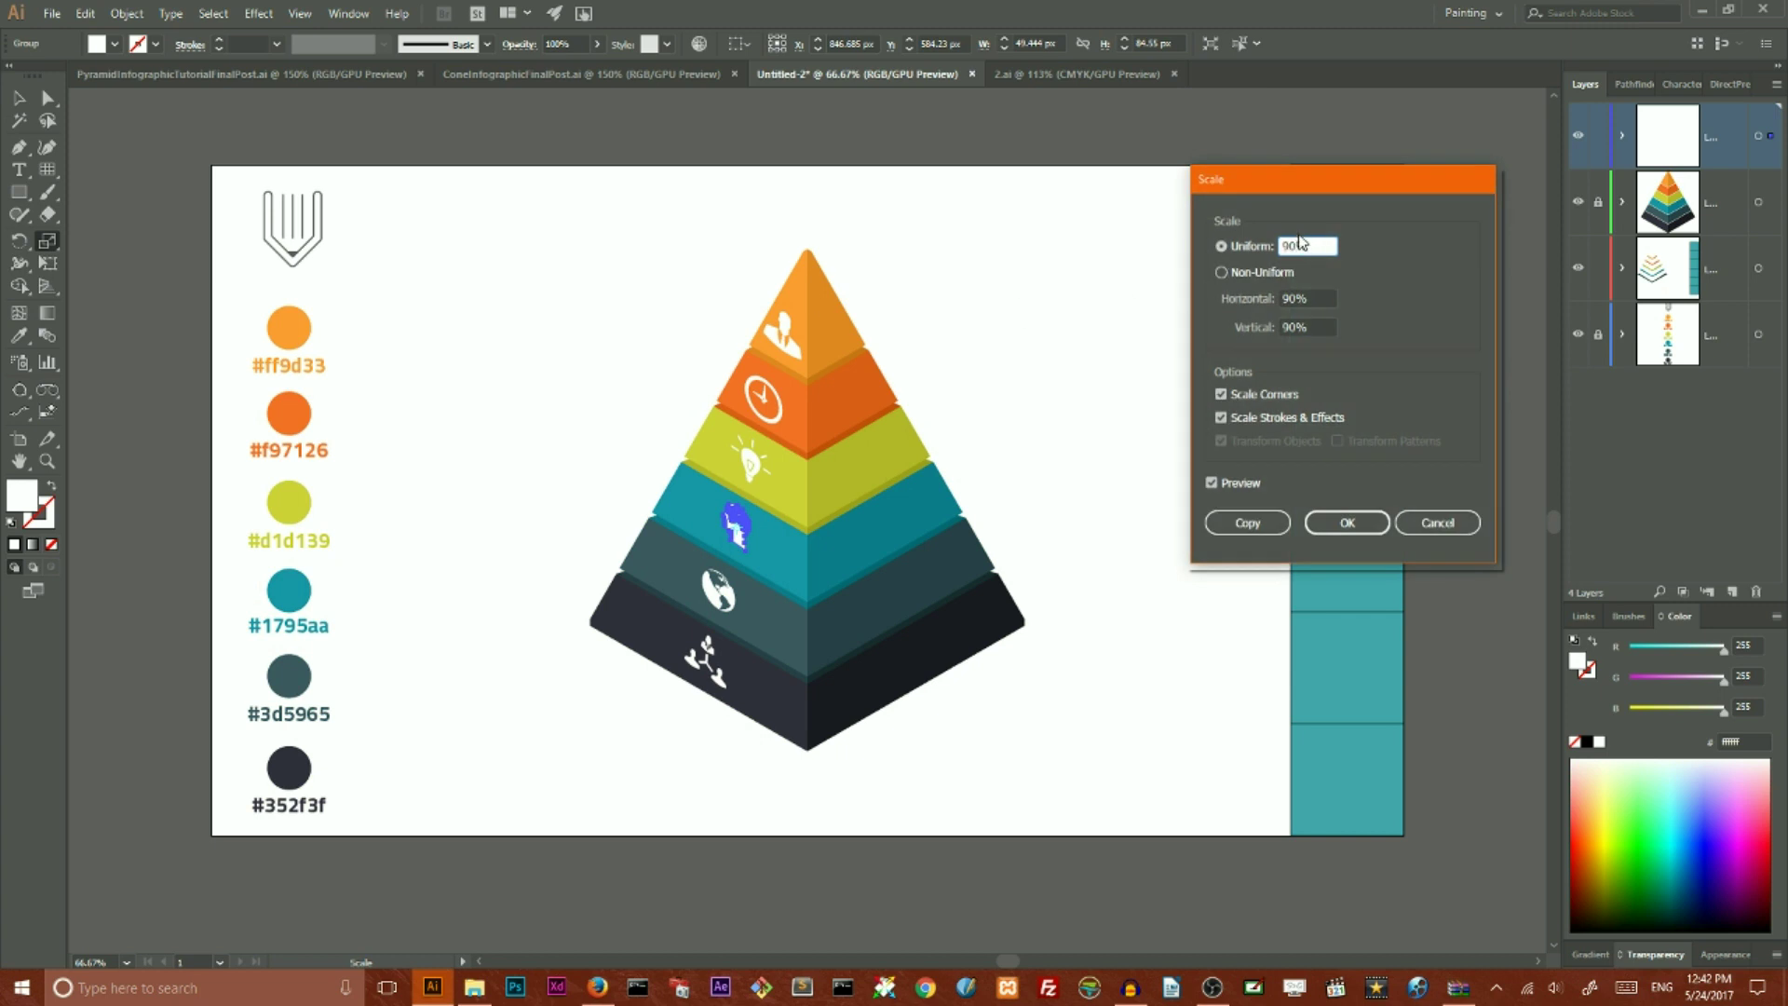
key(BackSpace)
key(BackSpace)
text(80)
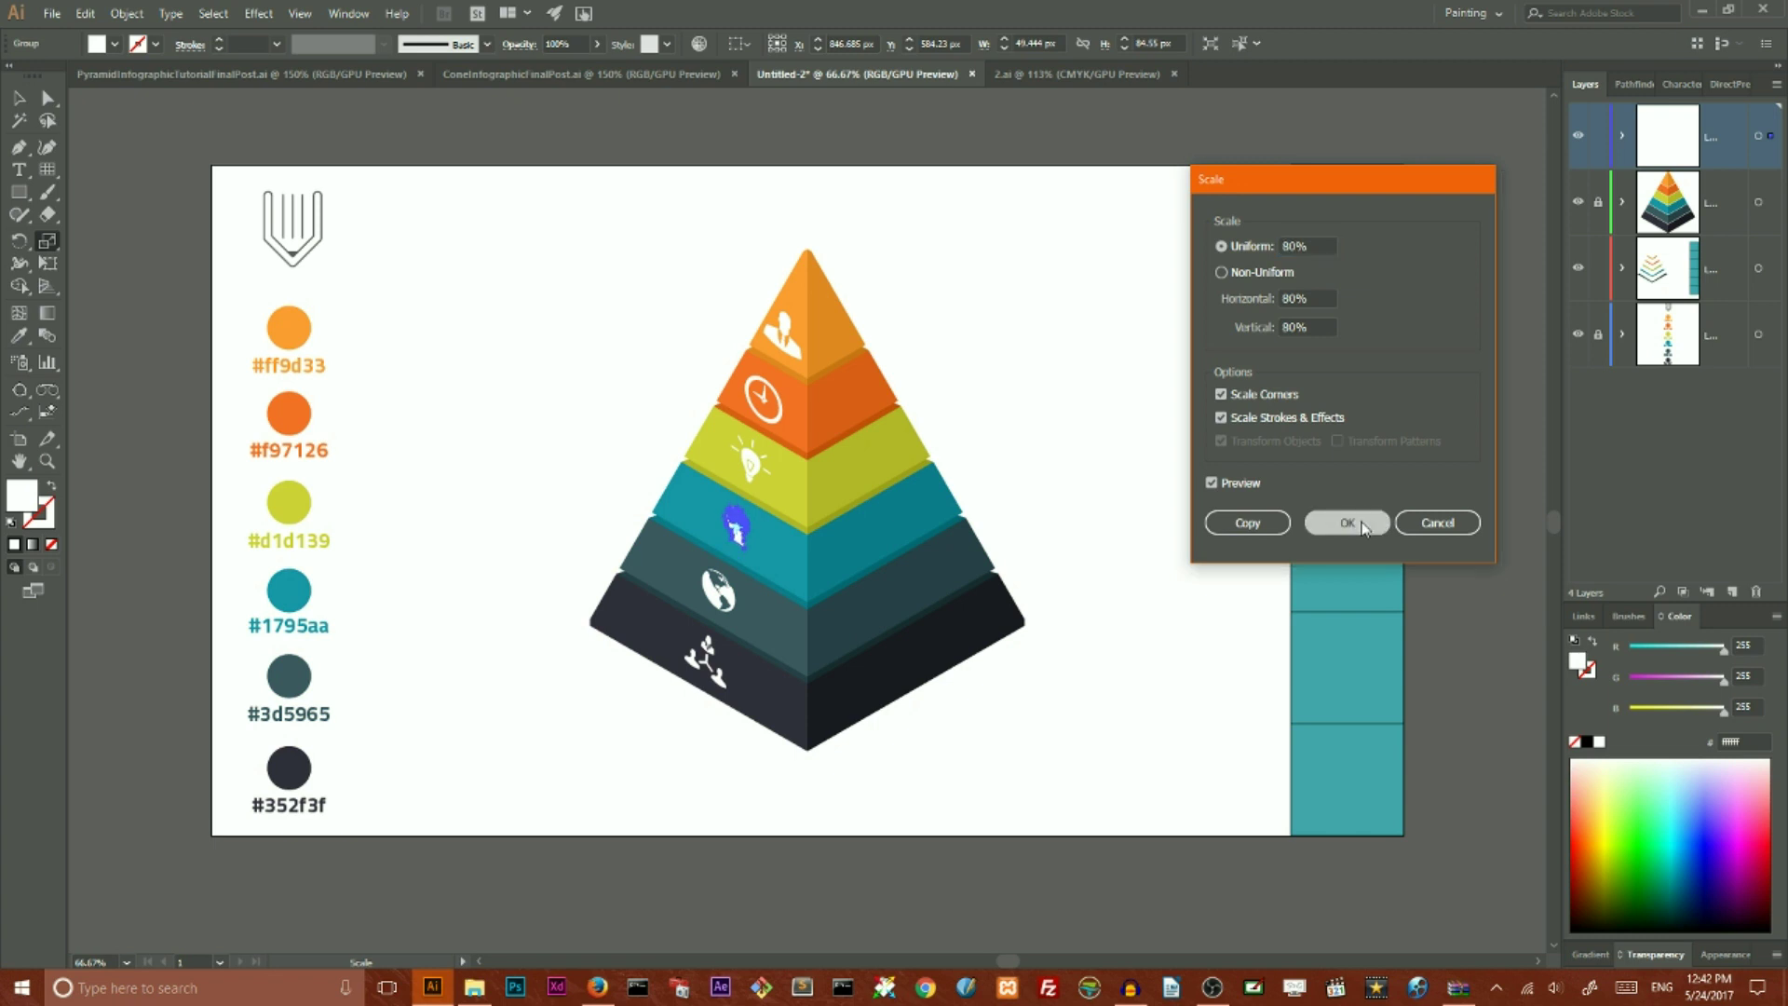
click(1360, 522)
click(19, 96)
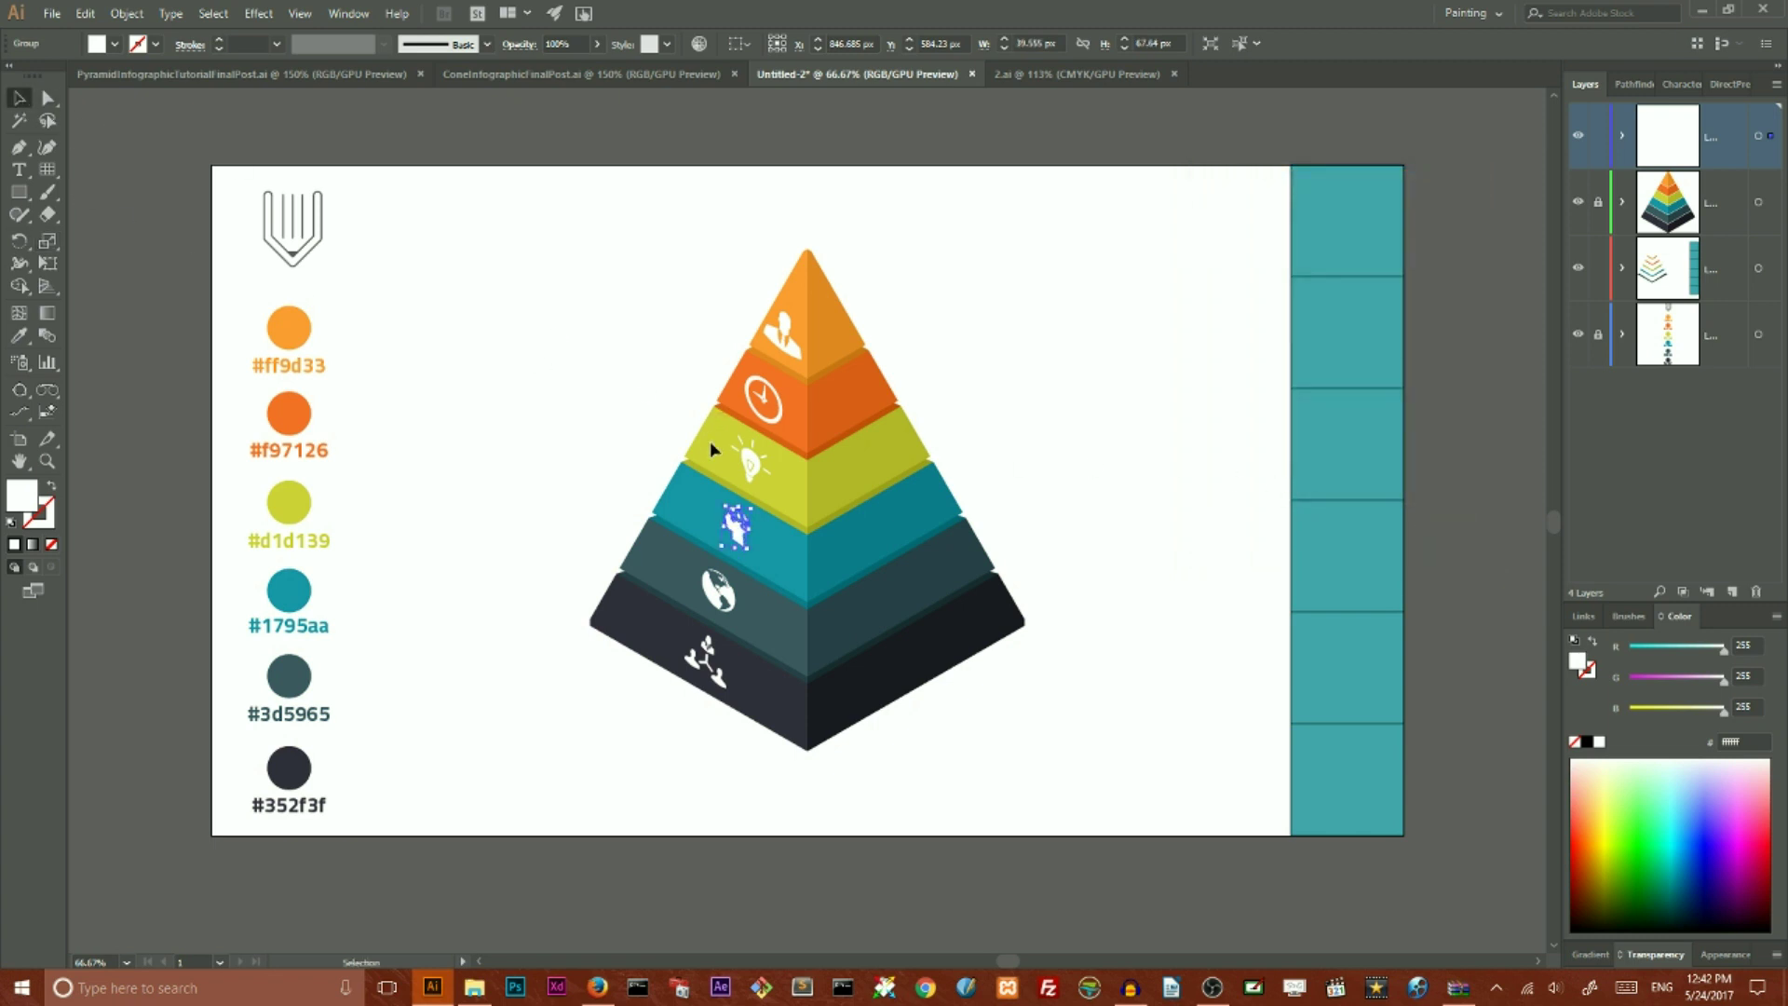
- Scale the light-bulb icon on the yellow tier uniformly to 70%
click(748, 460)
double_click(44, 244)
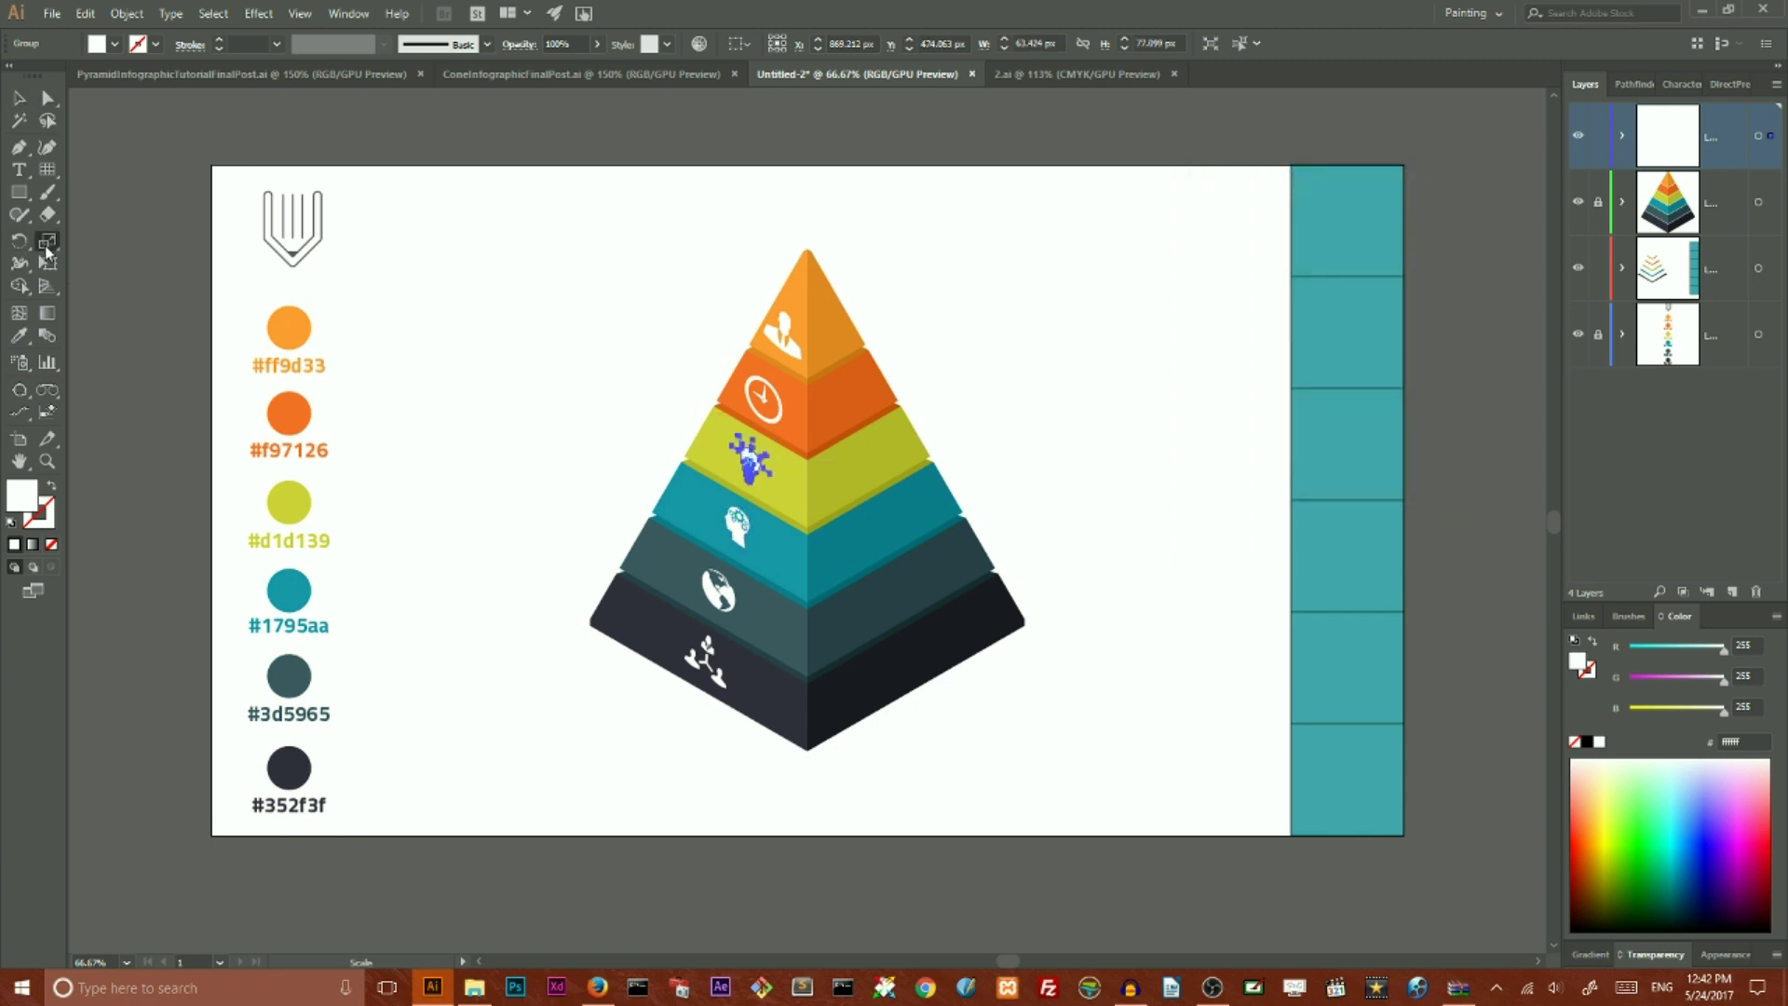
key(BackSpace)
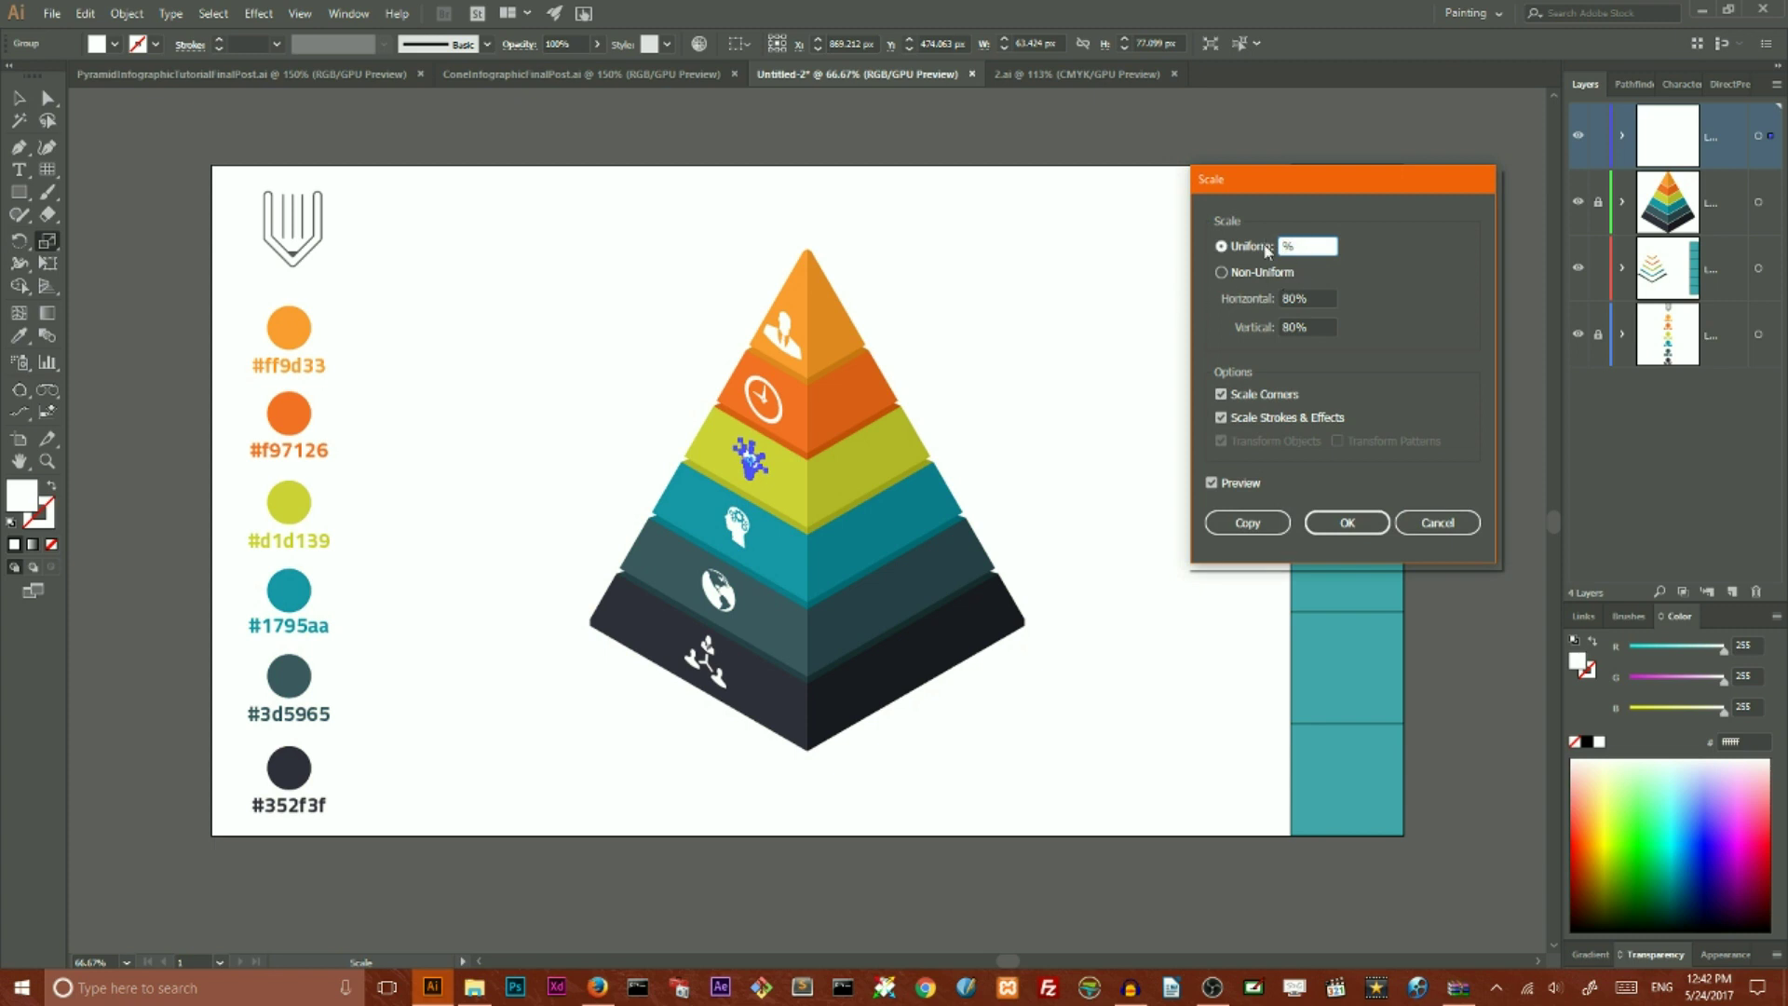
text(70)
click(1347, 522)
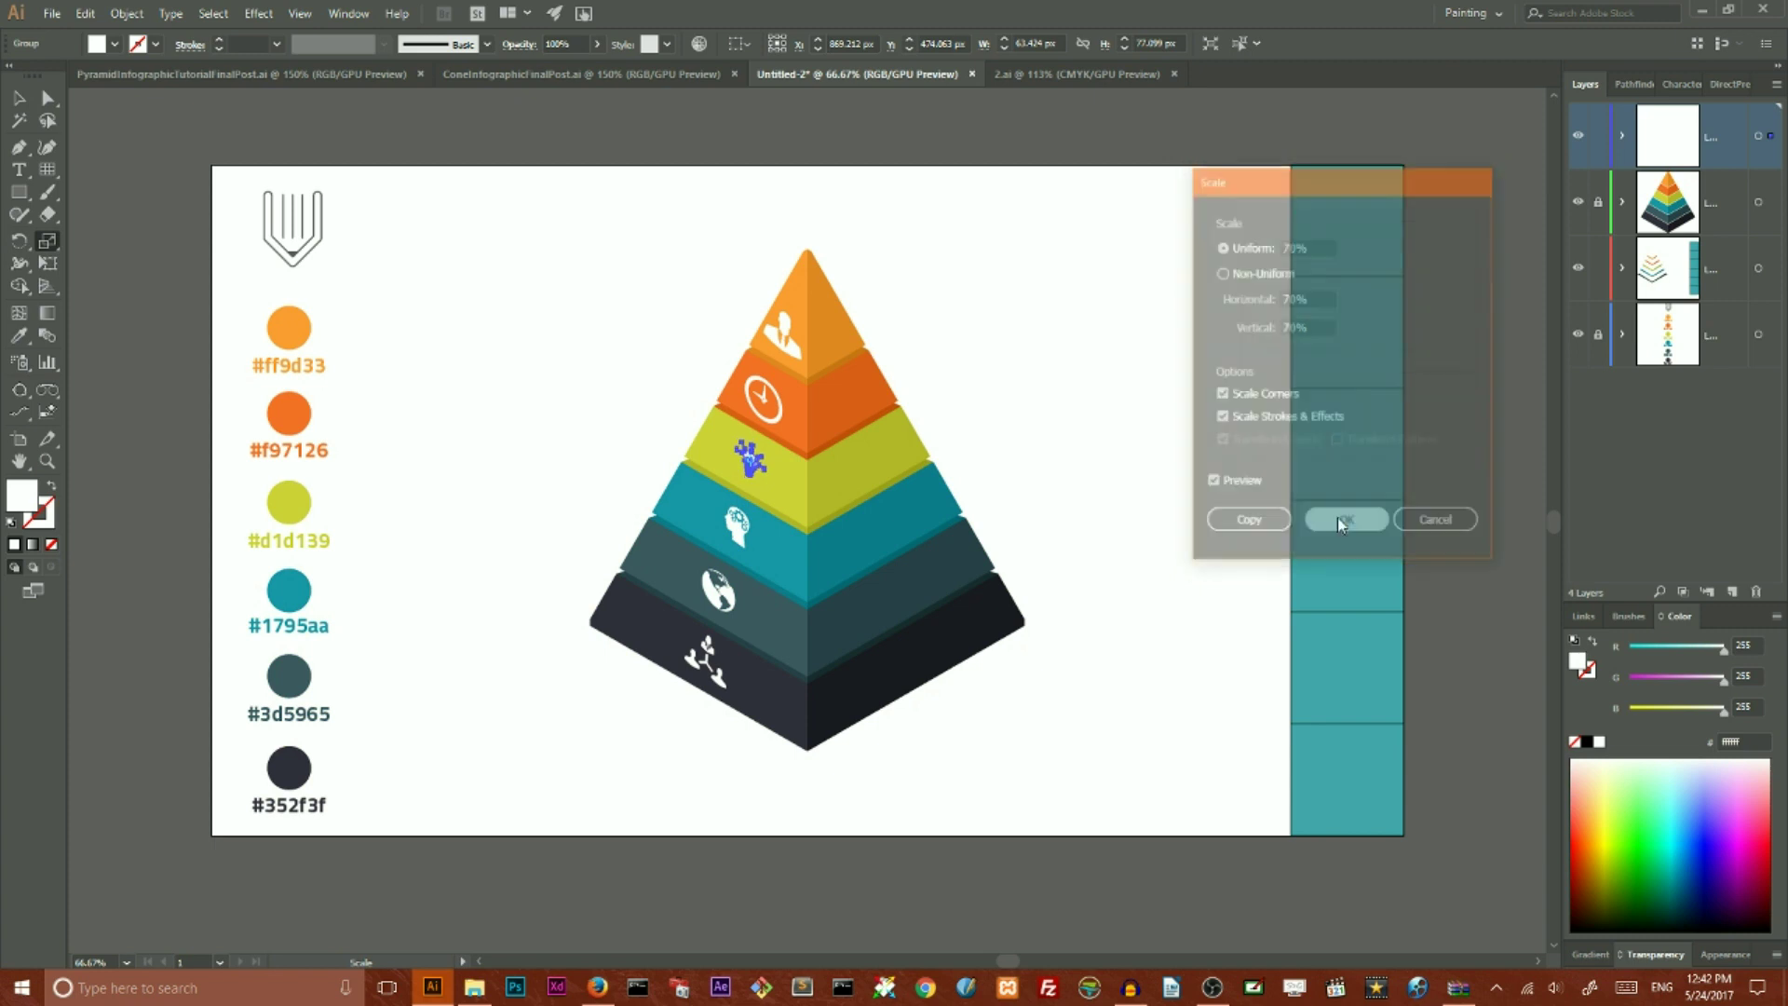
- Scale the clock icon on the orange tier uniformly to 65%
key(v)
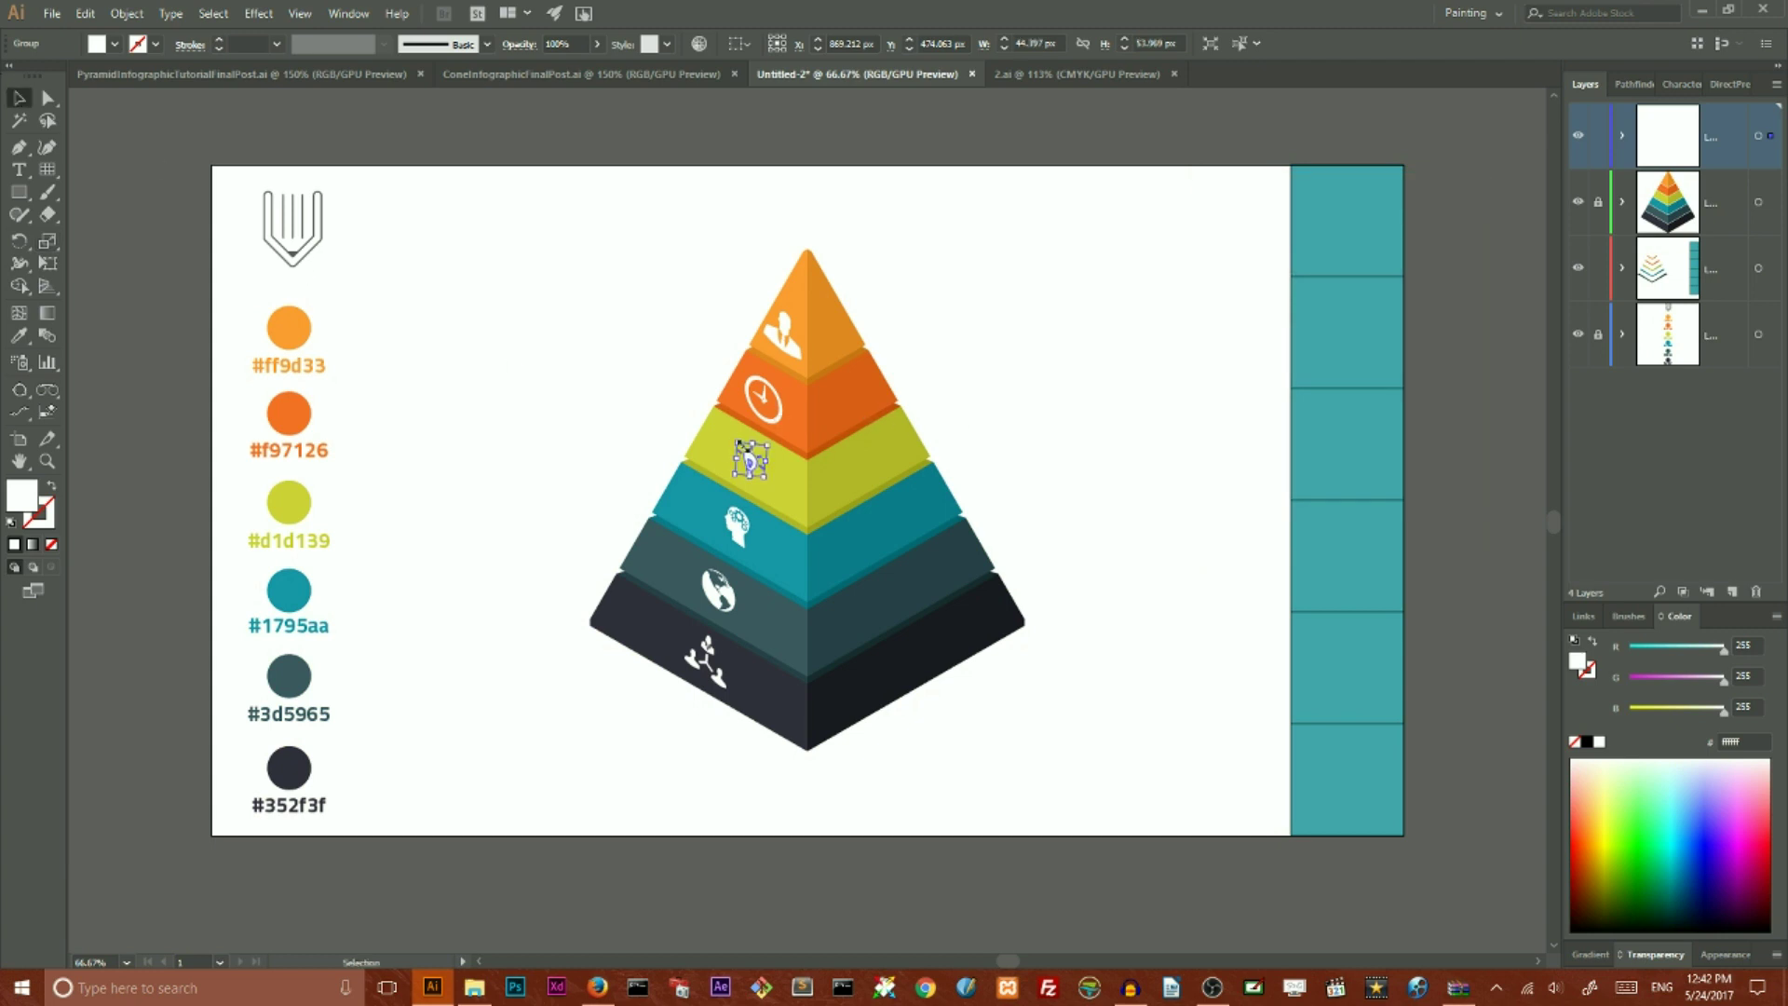
click(765, 407)
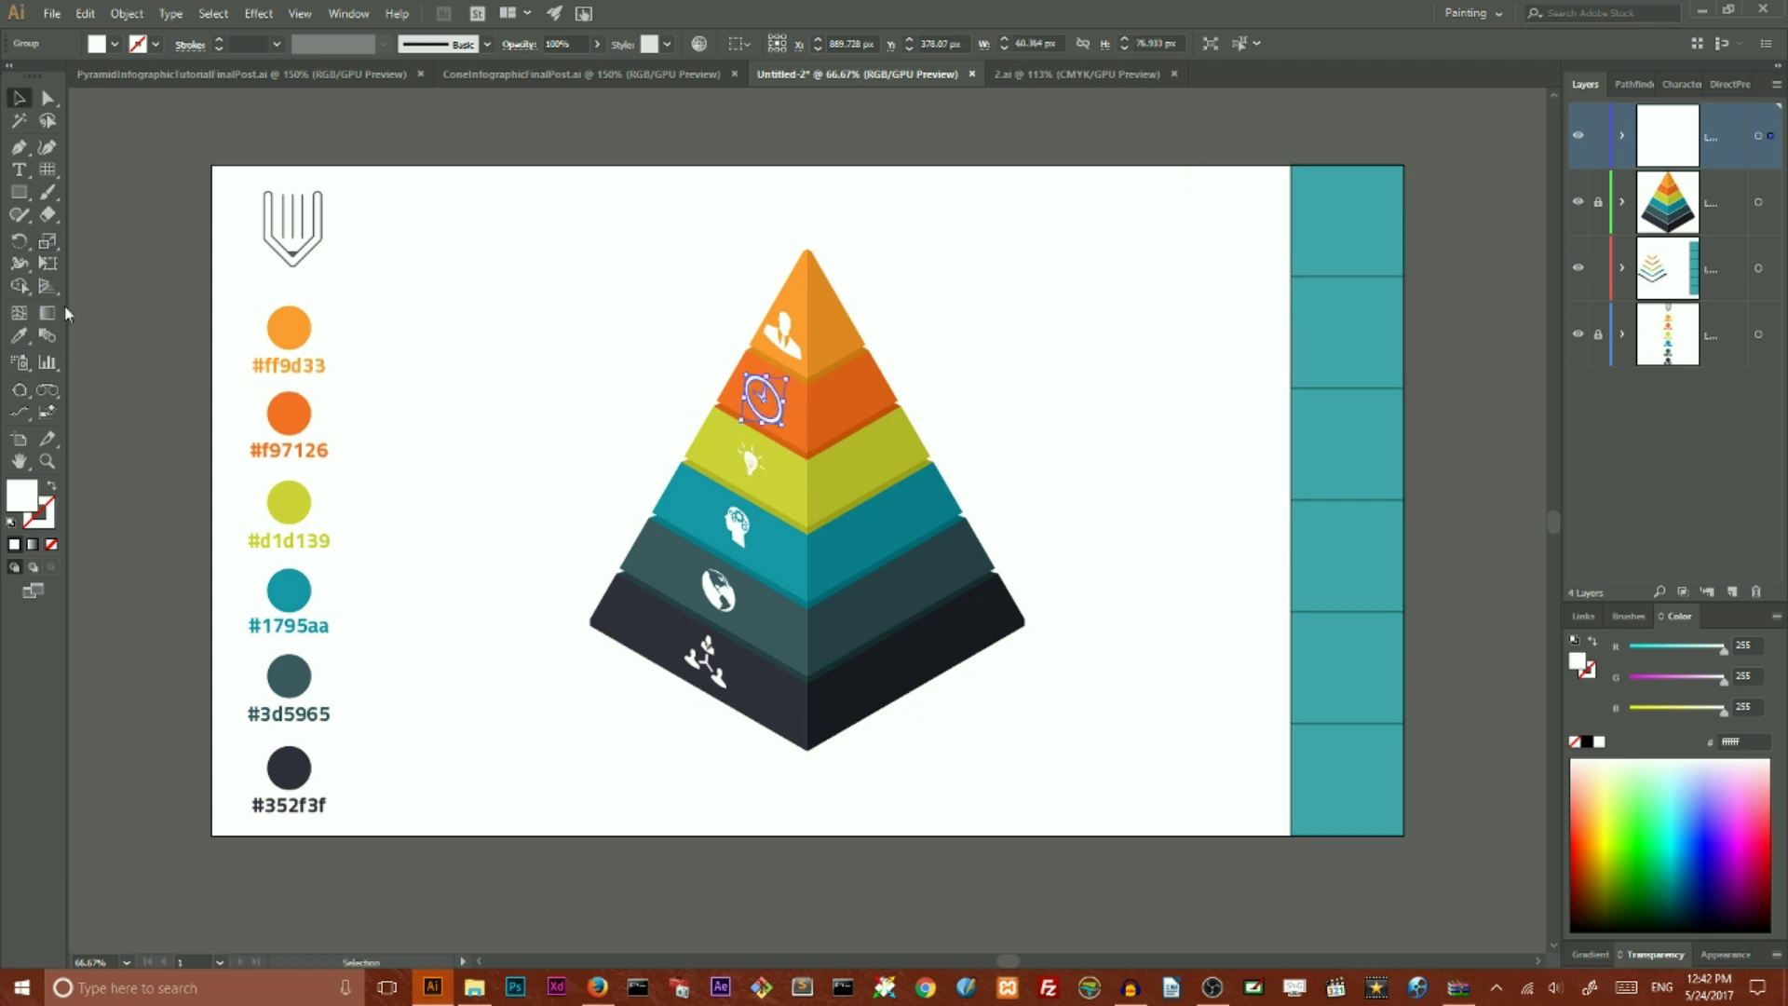
double_click(46, 241)
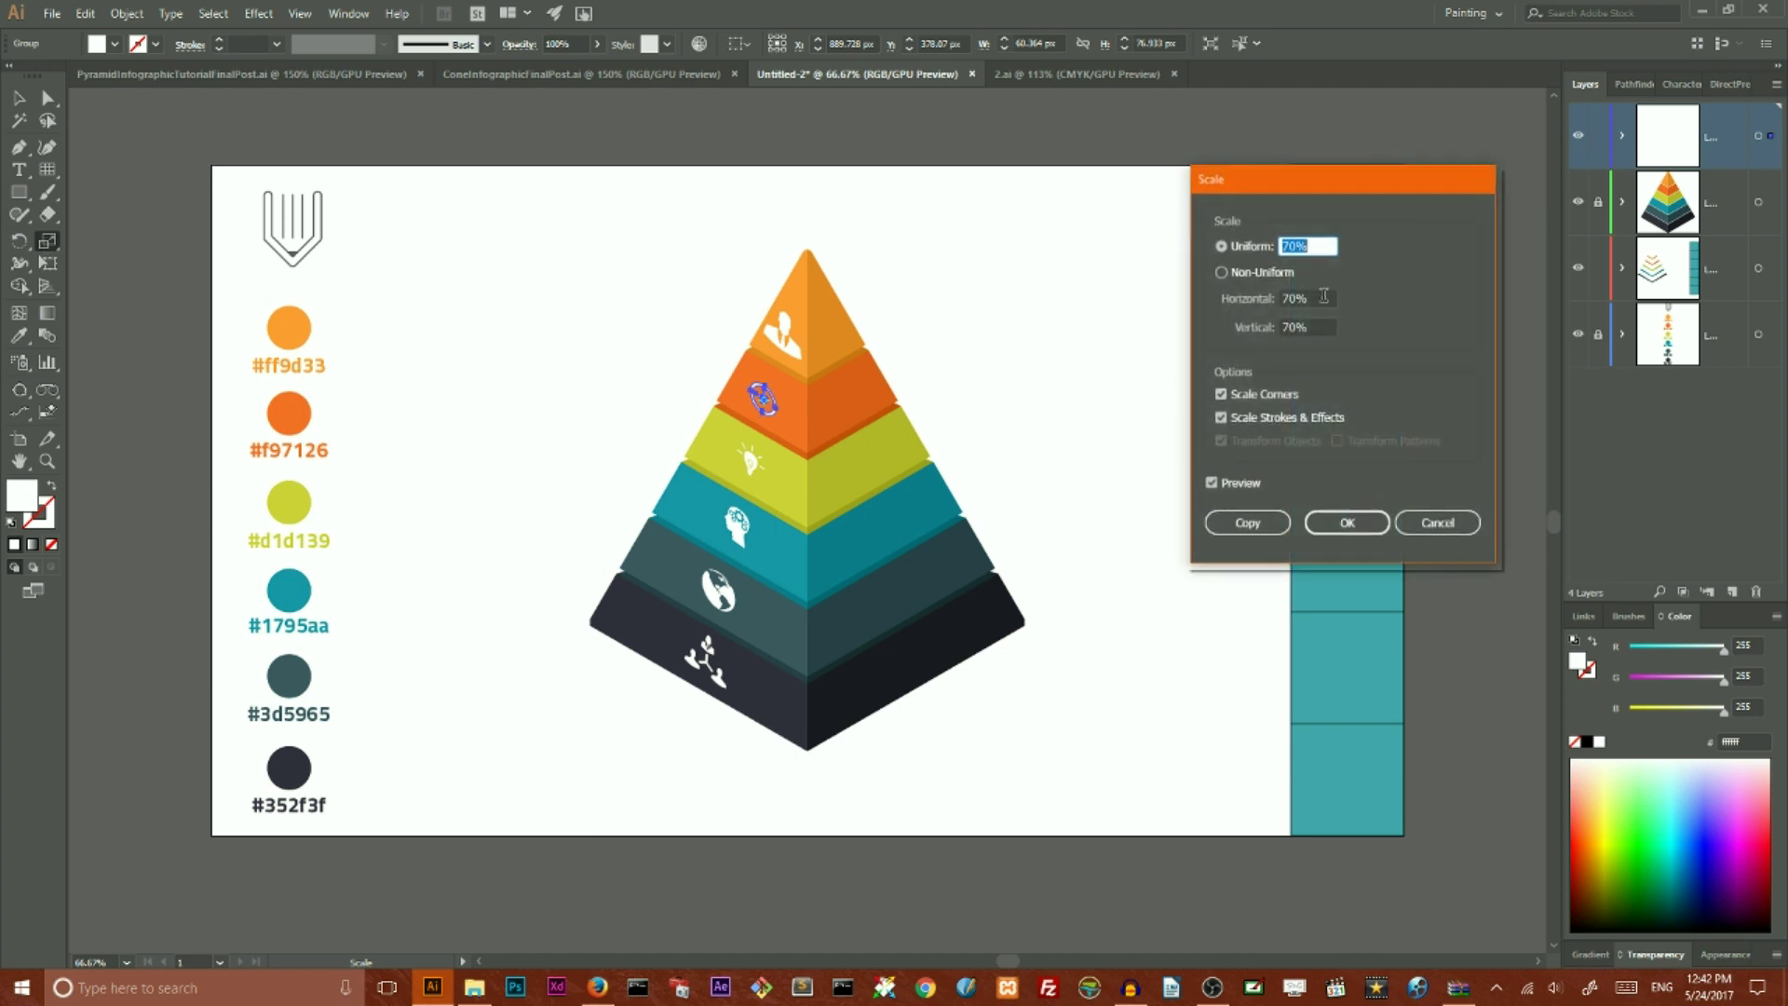
drag(1298, 245, 1282, 249)
key(BackSpace)
text(65)
click(1348, 522)
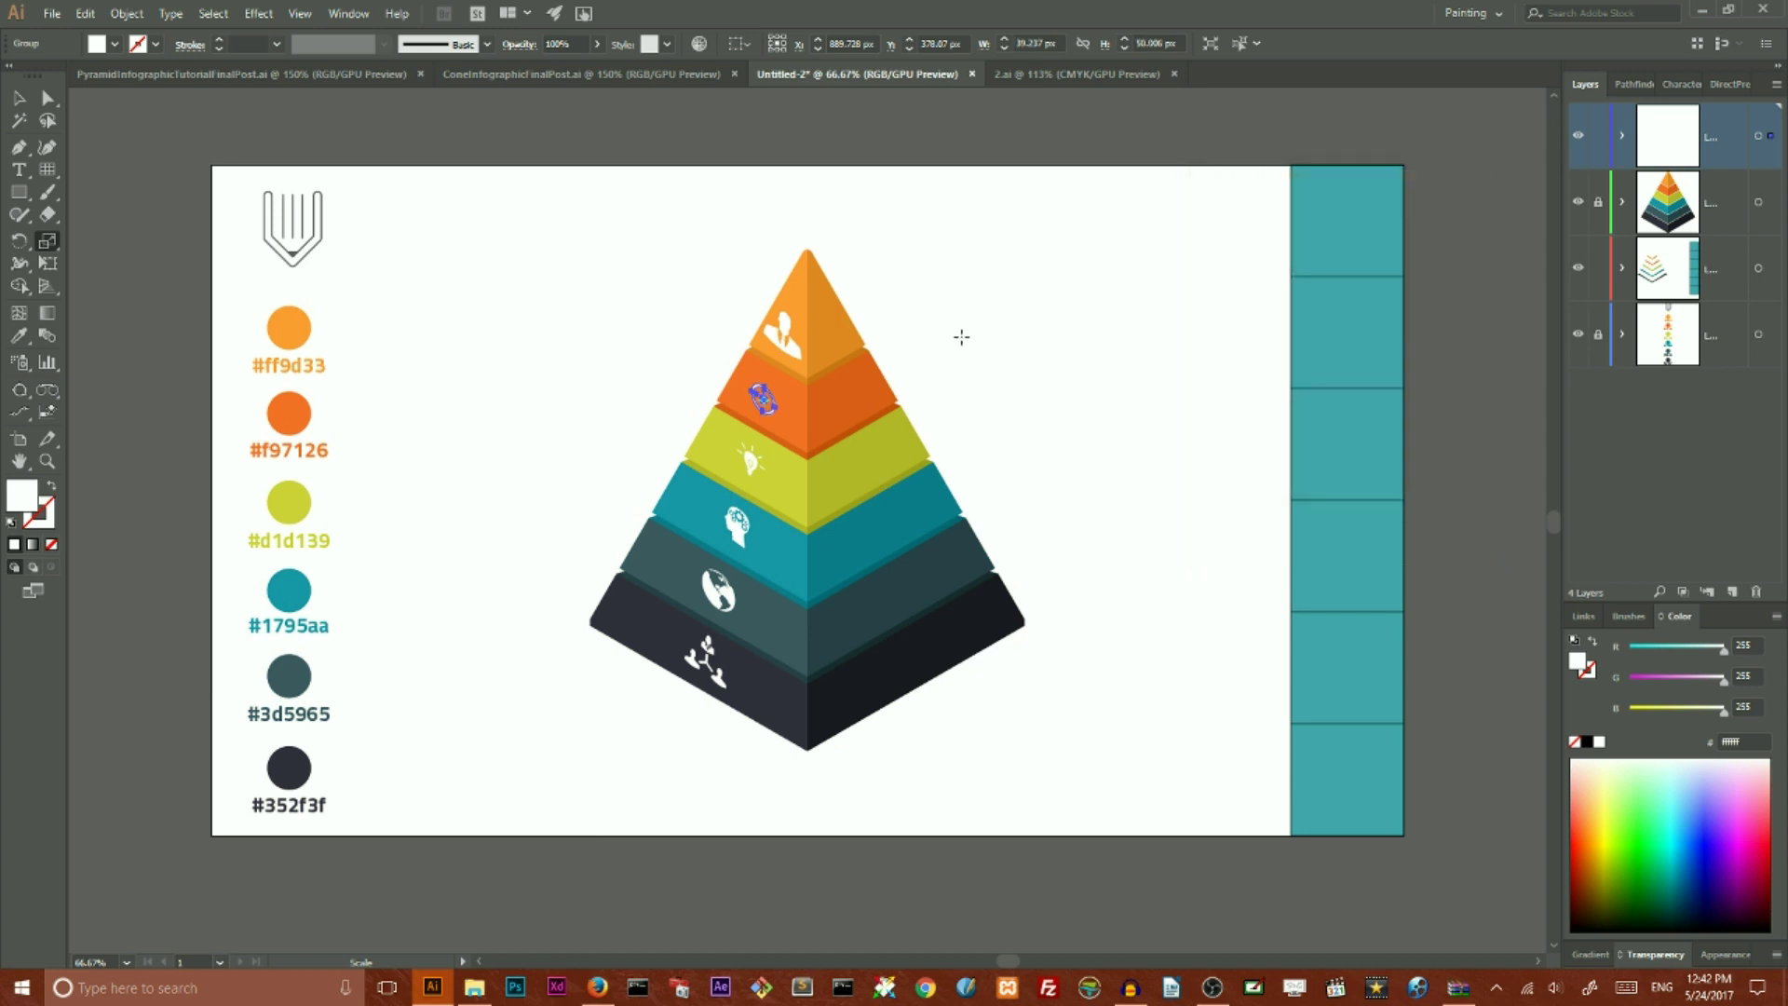
- Scale the businessman icon on the top tier uniformly to 60%
key(v)
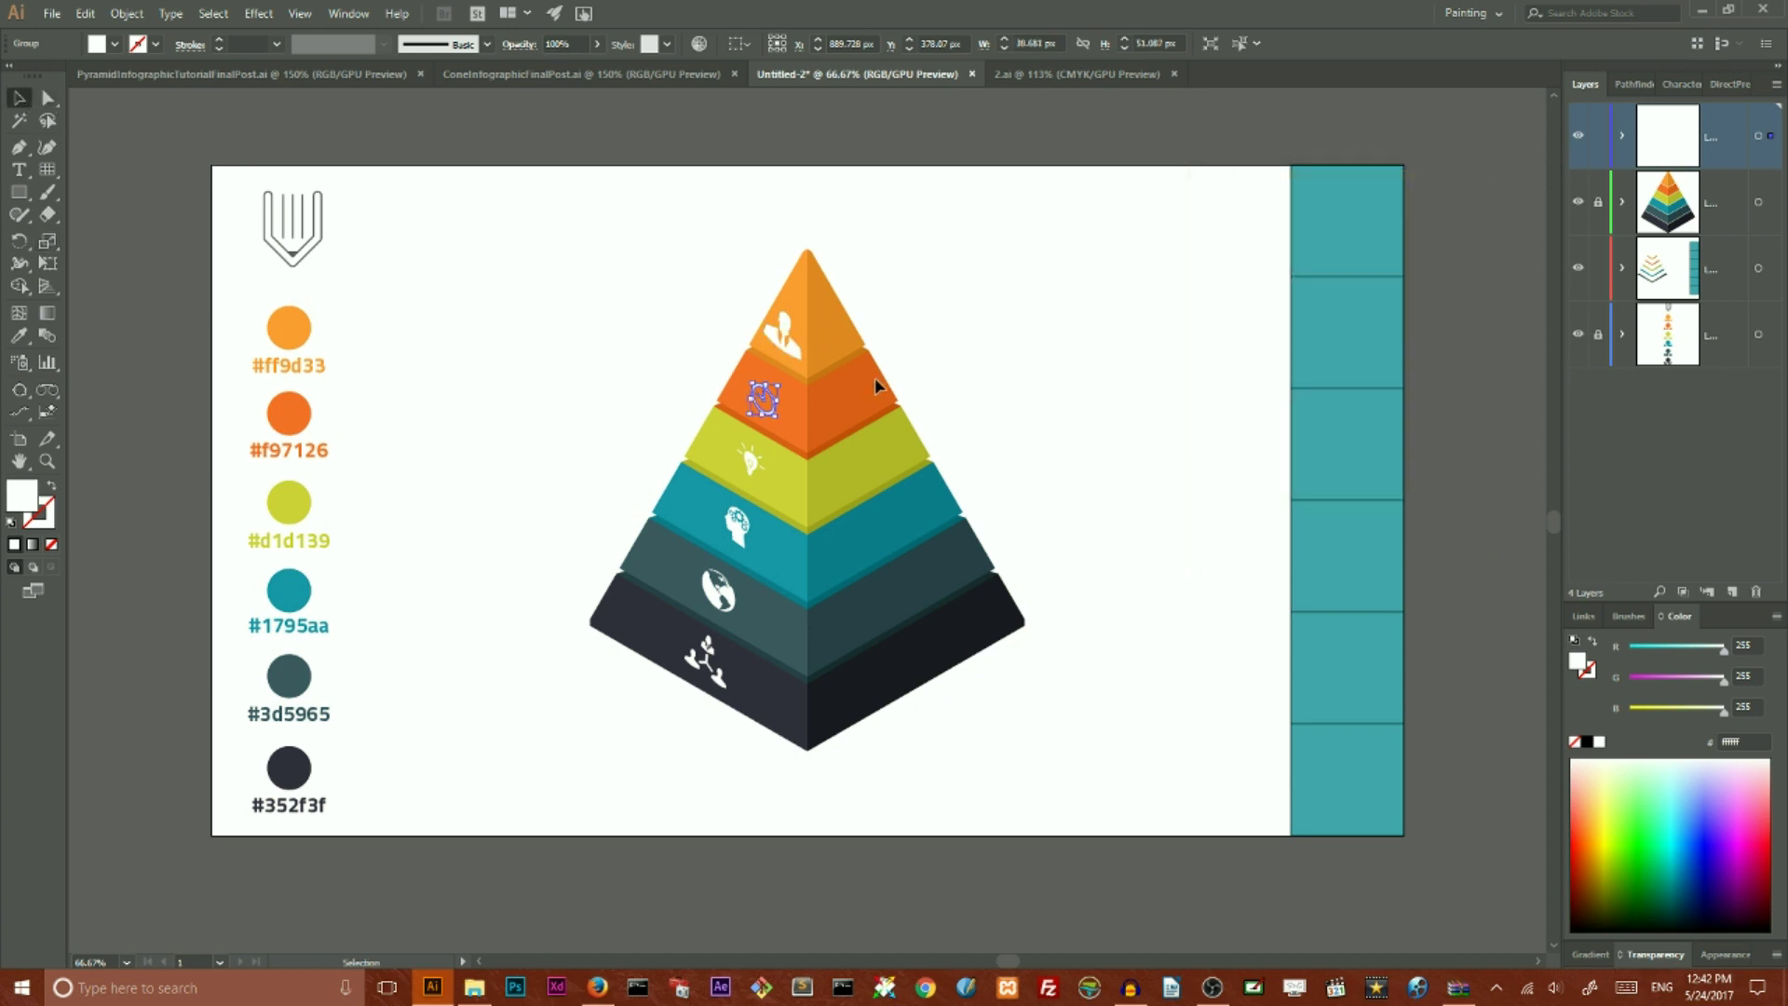
click(781, 335)
double_click(47, 241)
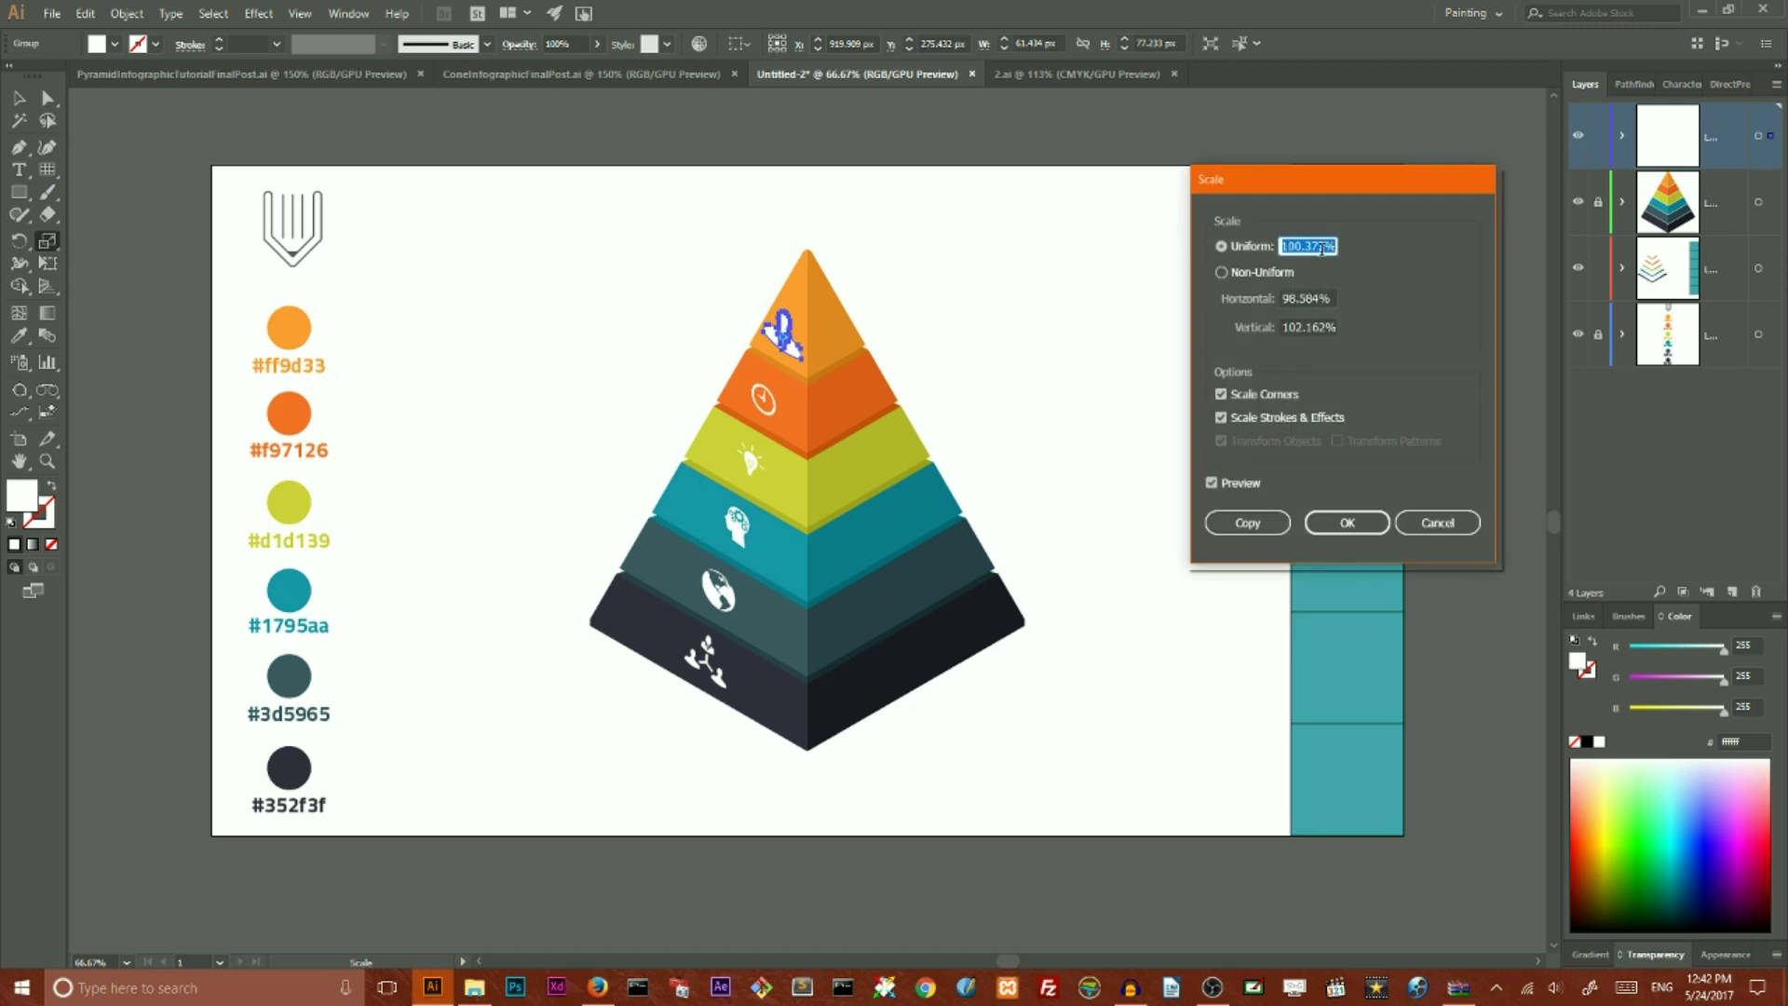
key(BackSpace)
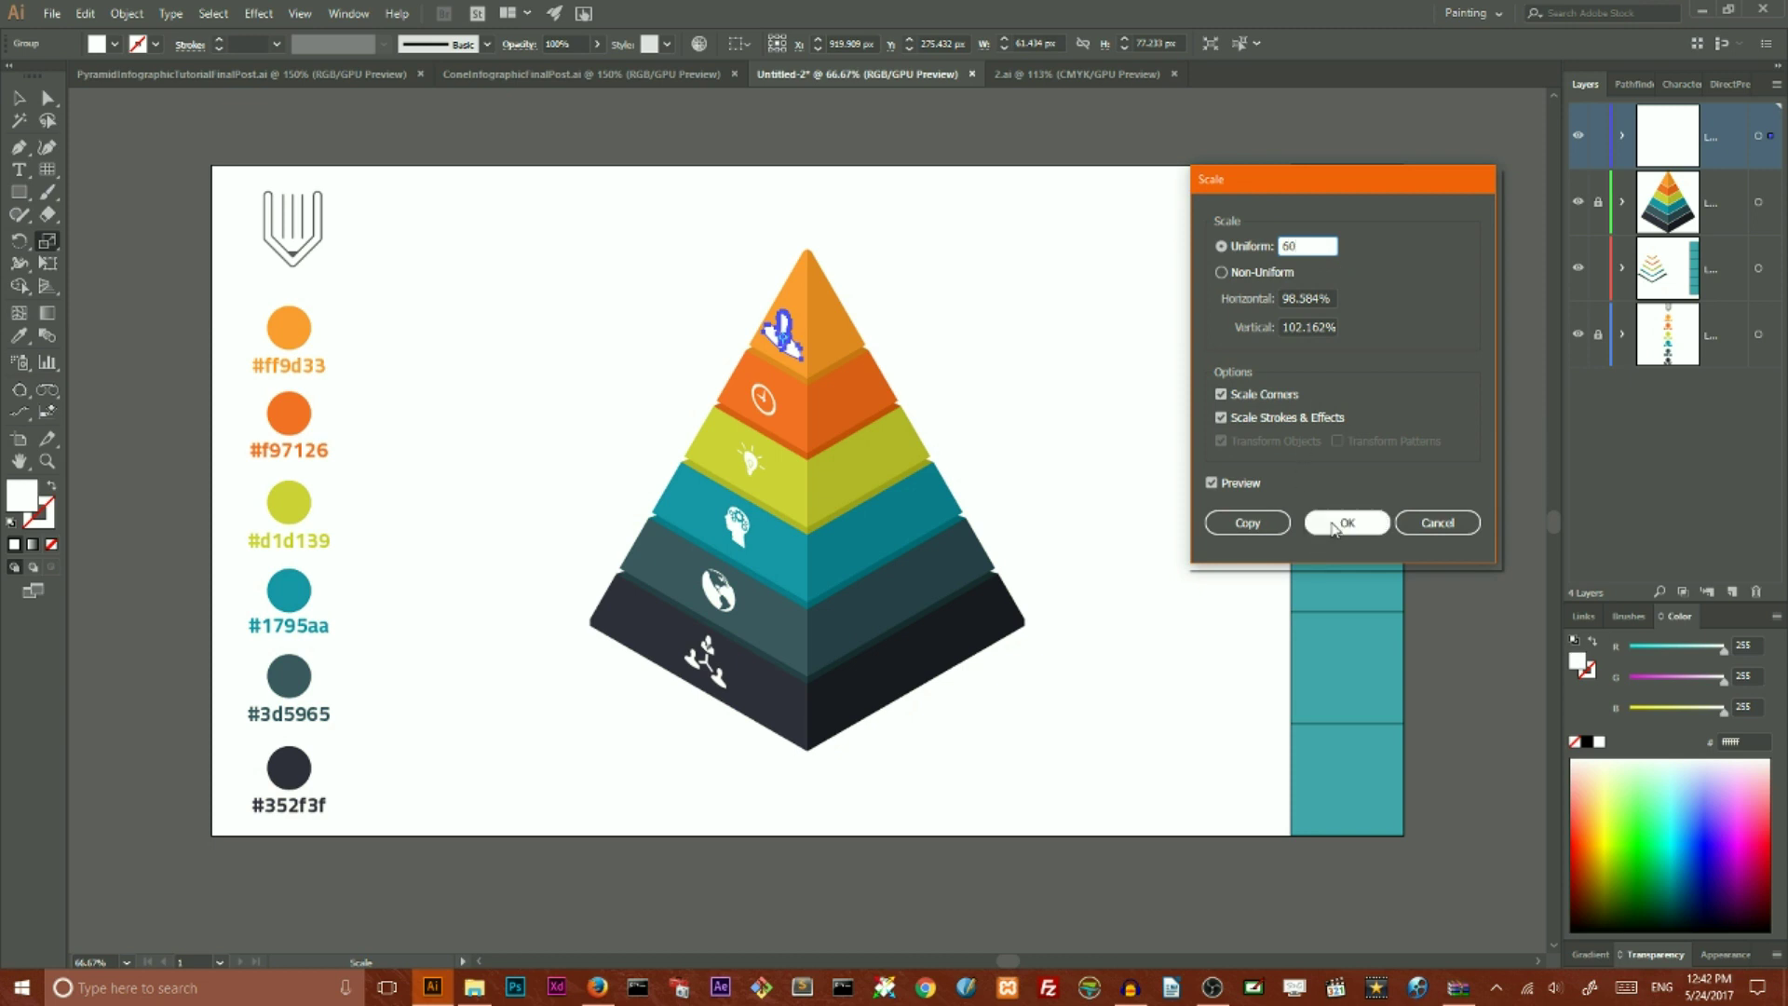
click(1380, 521)
click(19, 96)
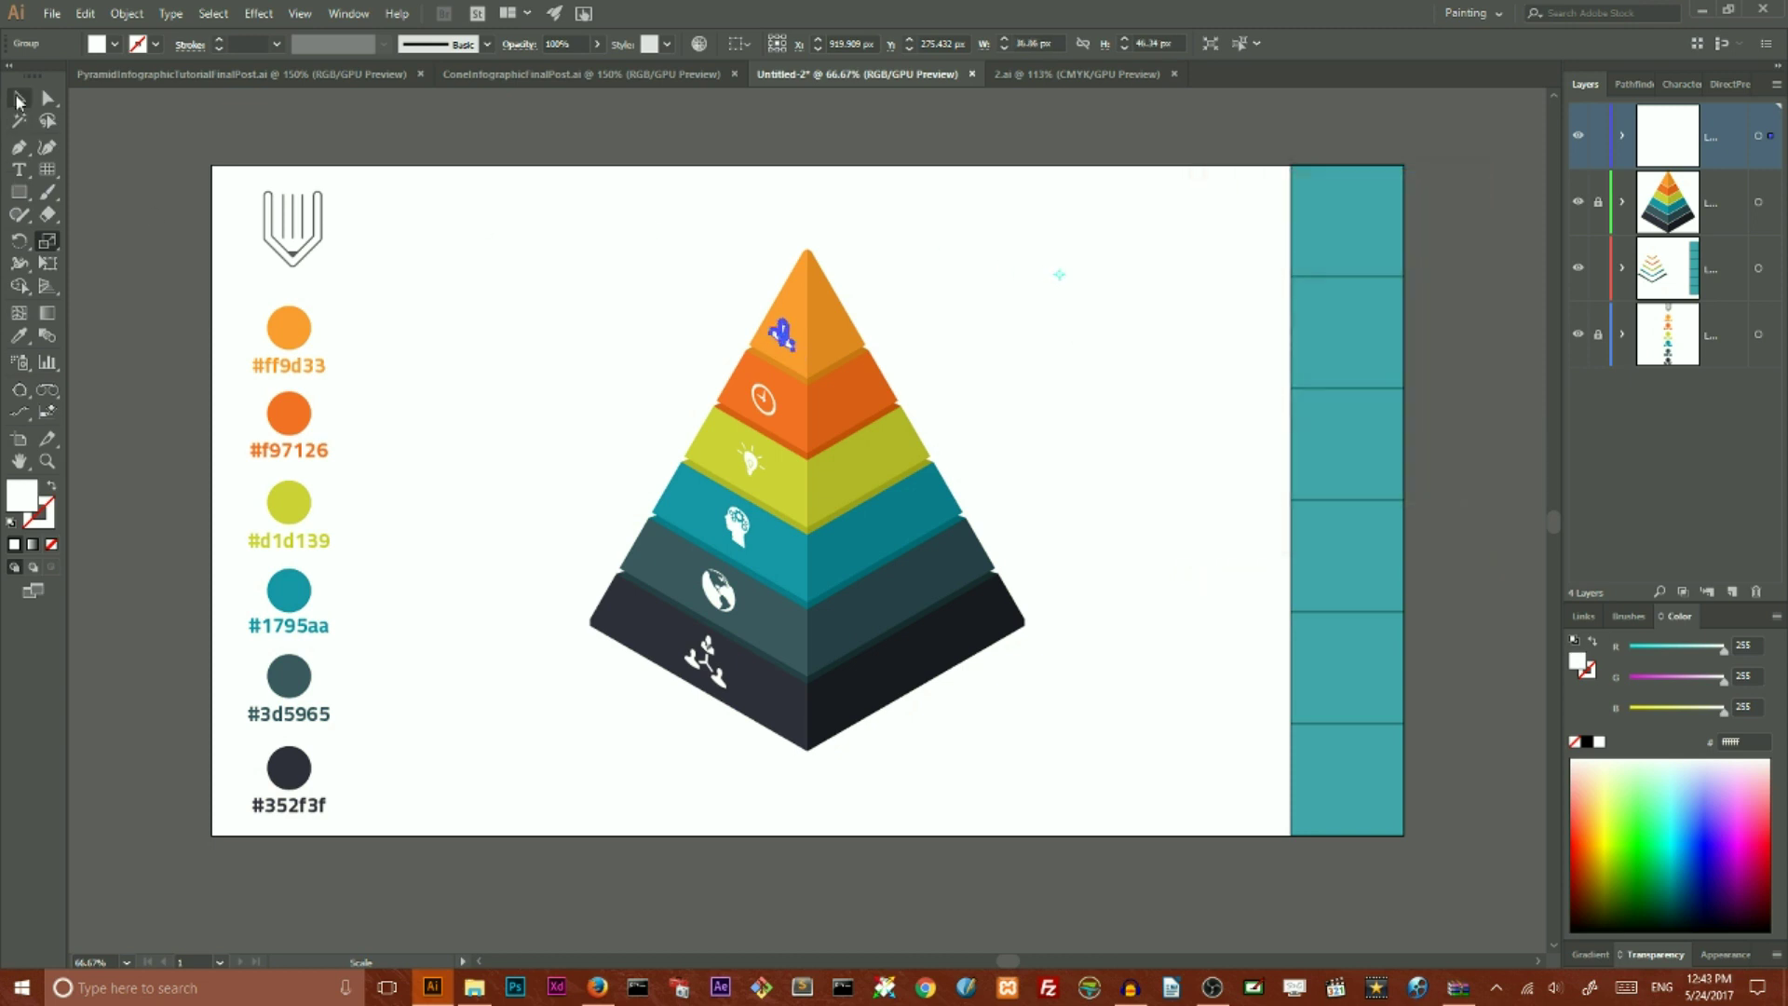
- Rotate the top businessman icon slightly, then deselect it
click(379, 283)
click(780, 346)
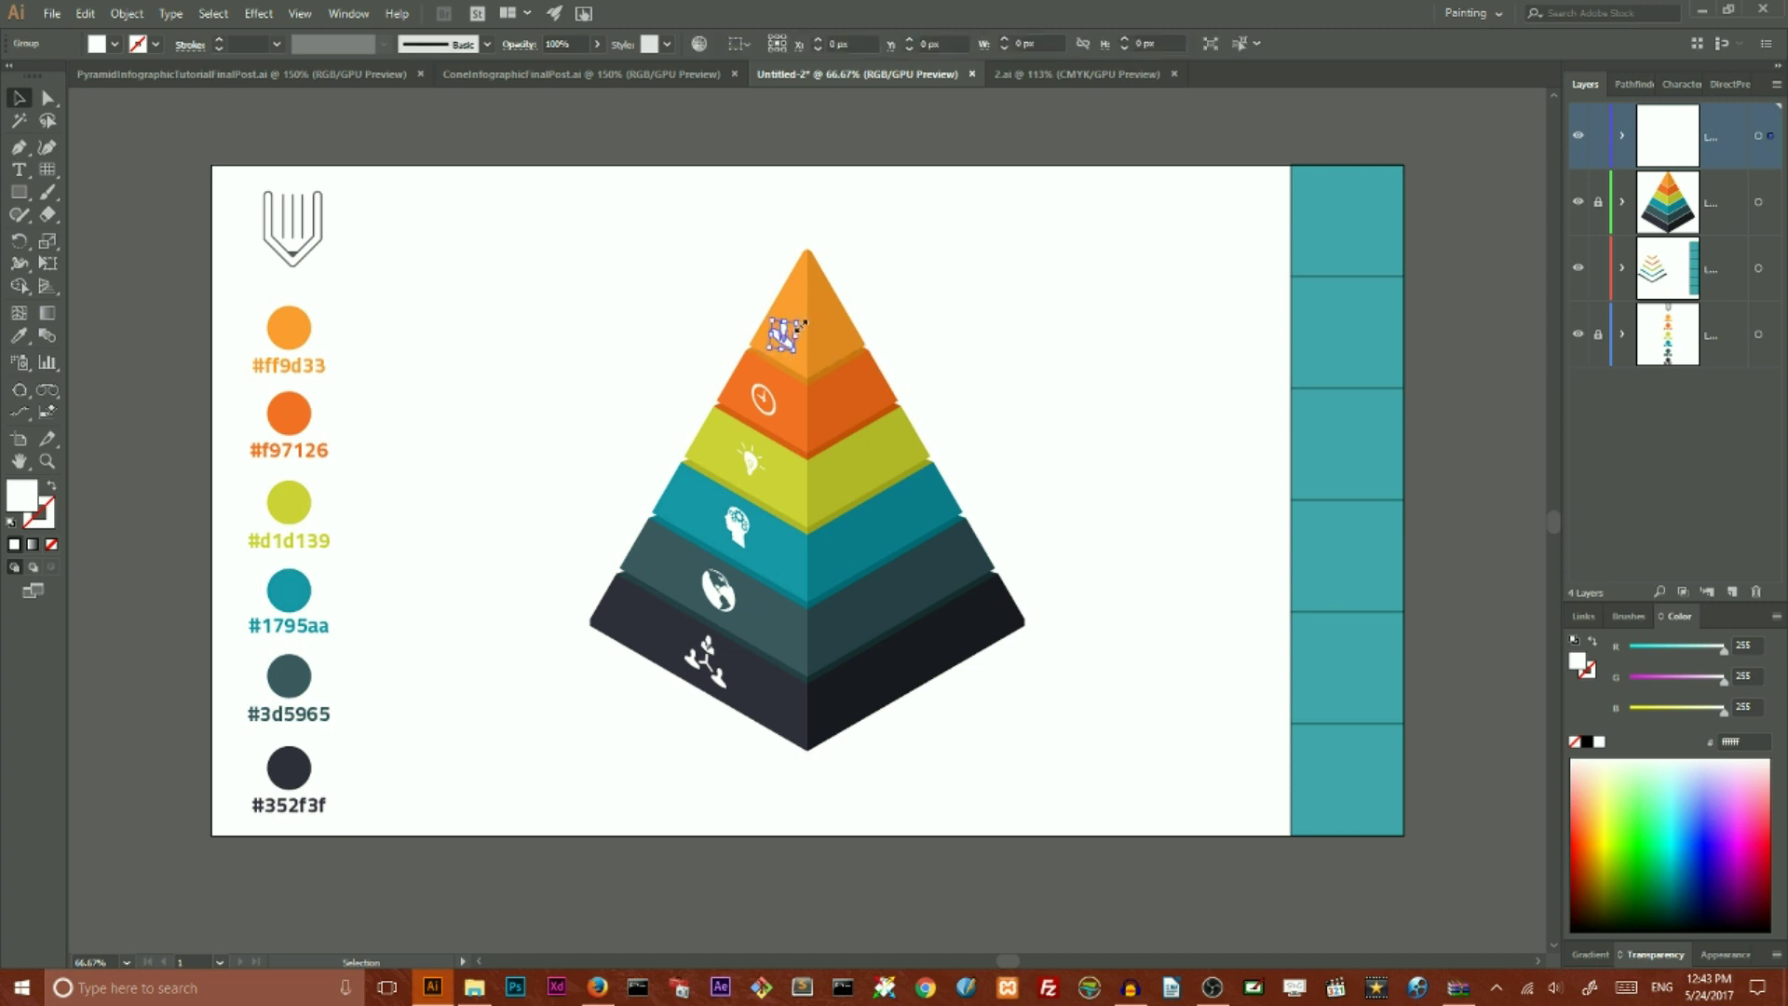
drag(803, 309, 804, 312)
click(1009, 288)
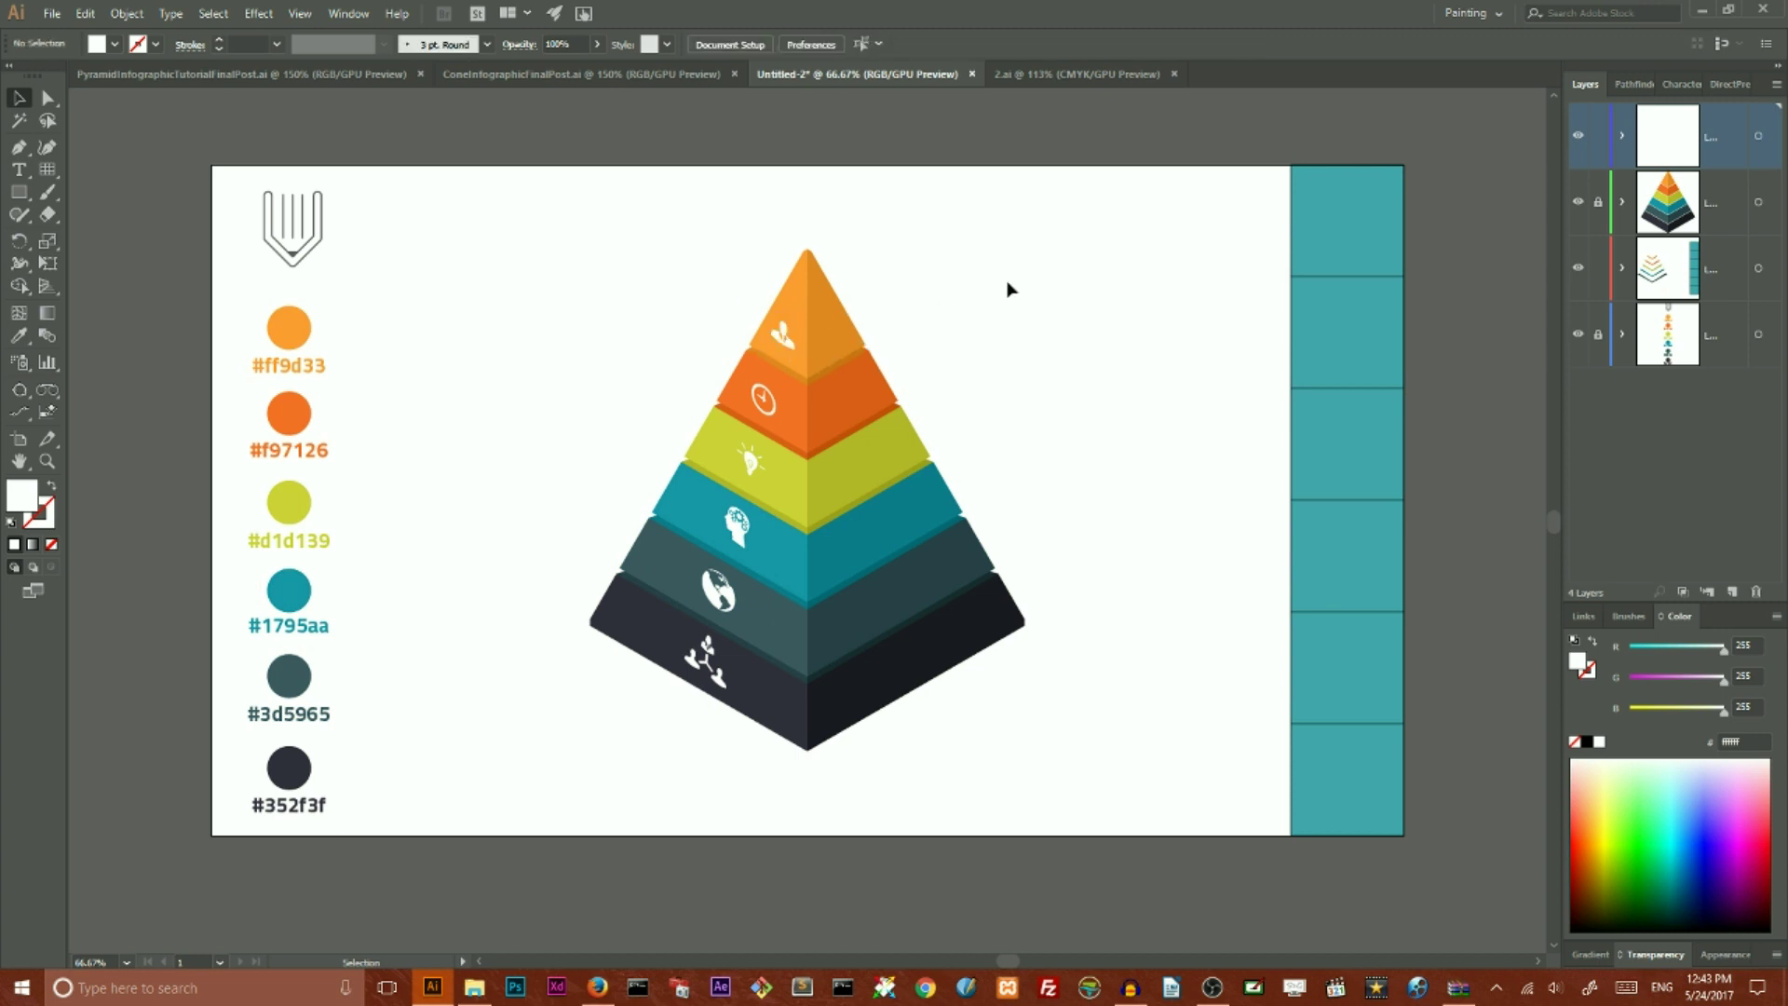